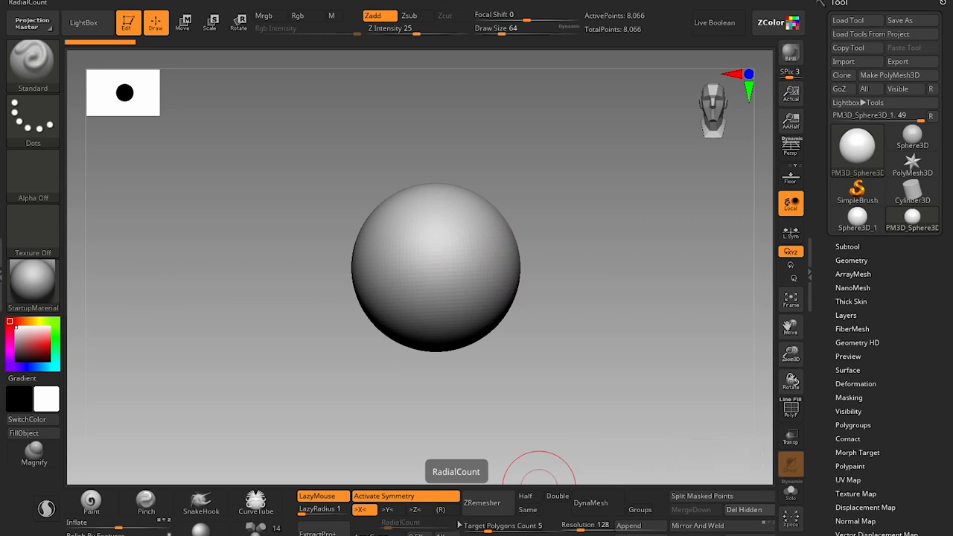
Select the DamStandard brush.
{"action": "key", "text": "b"}
{"action": "key", "text": "d"}
{"action": "key", "text": "s"}
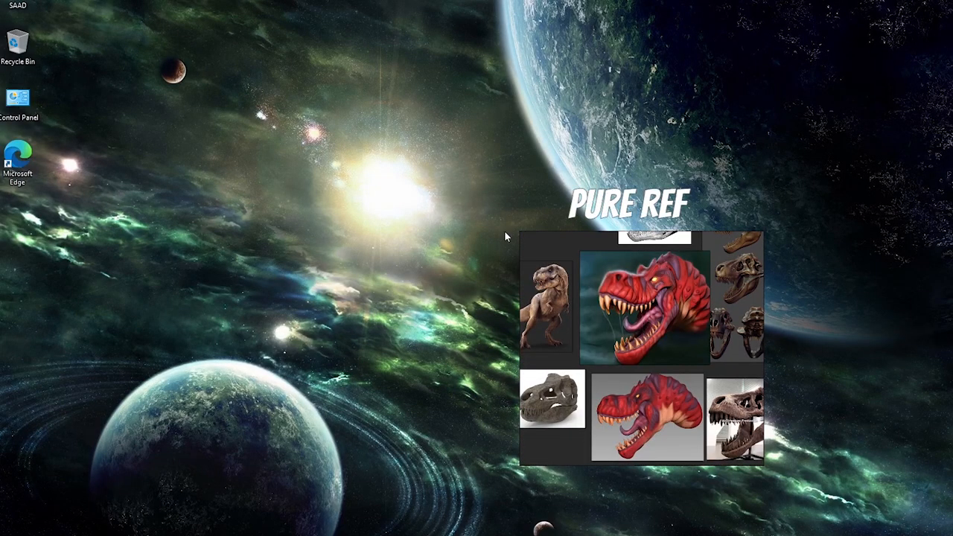
Enlarge the PureRef reference board and frame the painting of the red T-rex head in it.
{"action": "left_click_drag", "start_coordinate": [520, 232], "coordinate": [448, 178]}
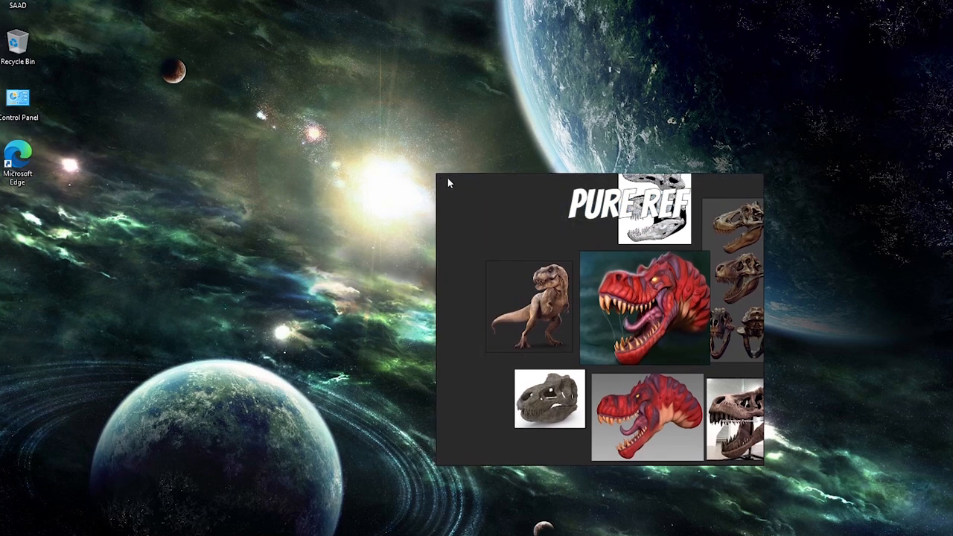
{"action": "right_click_drag", "start_coordinate": [641, 324], "coordinate": [576, 292]}
{"action": "scroll", "coordinate": [576, 291], "scroll_direction": "up", "scroll_amount": 2}
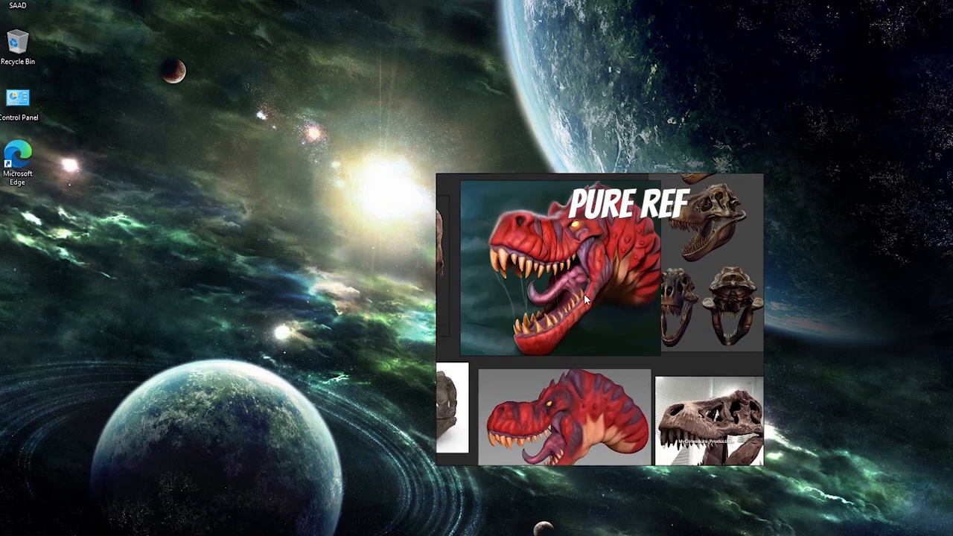
{"action": "right_click_drag", "start_coordinate": [584, 293], "coordinate": [618, 298]}
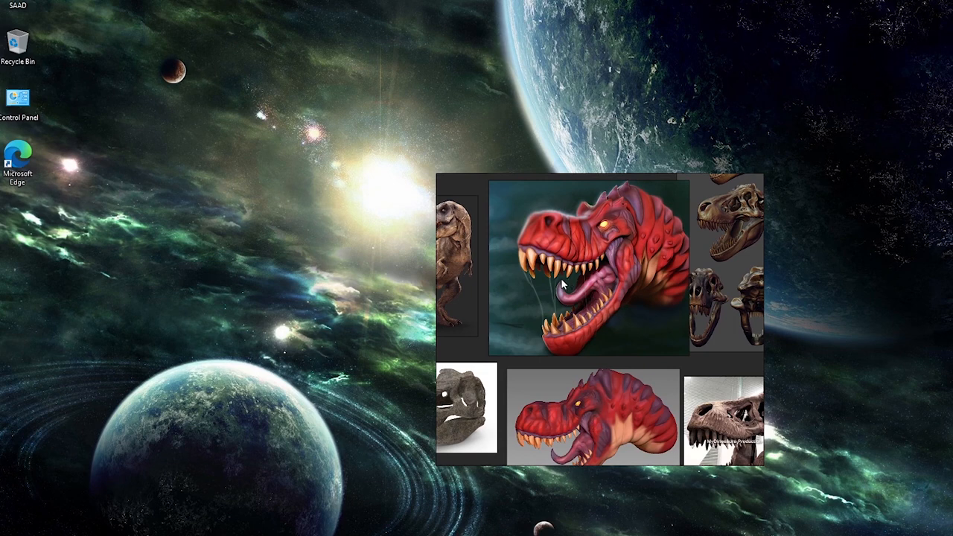
{"action": "scroll", "coordinate": [610, 320], "scroll_direction": "down", "scroll_amount": 2}
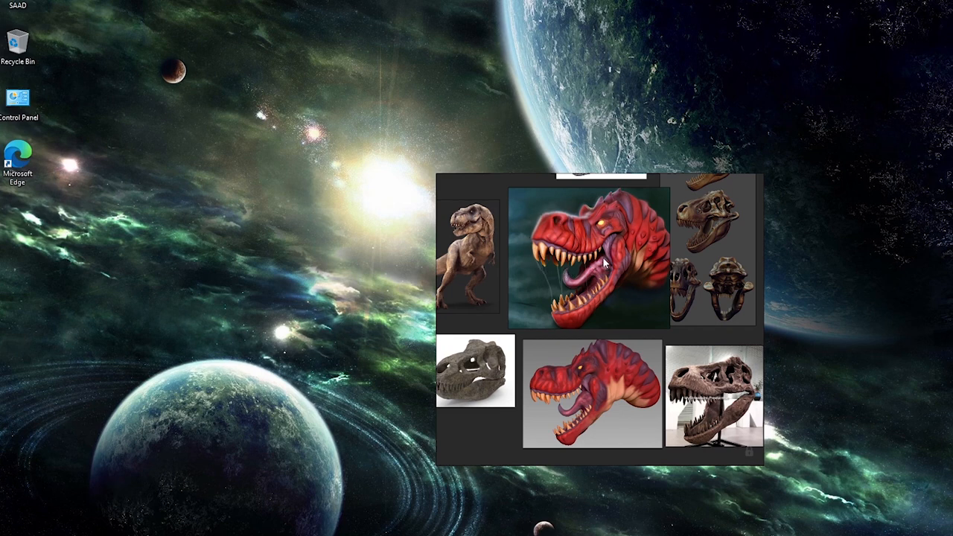
{"action": "scroll", "coordinate": [603, 258], "scroll_direction": "up", "scroll_amount": 2}
{"action": "middle_click_drag", "start_coordinate": [519, 273], "coordinate": [537, 345]}
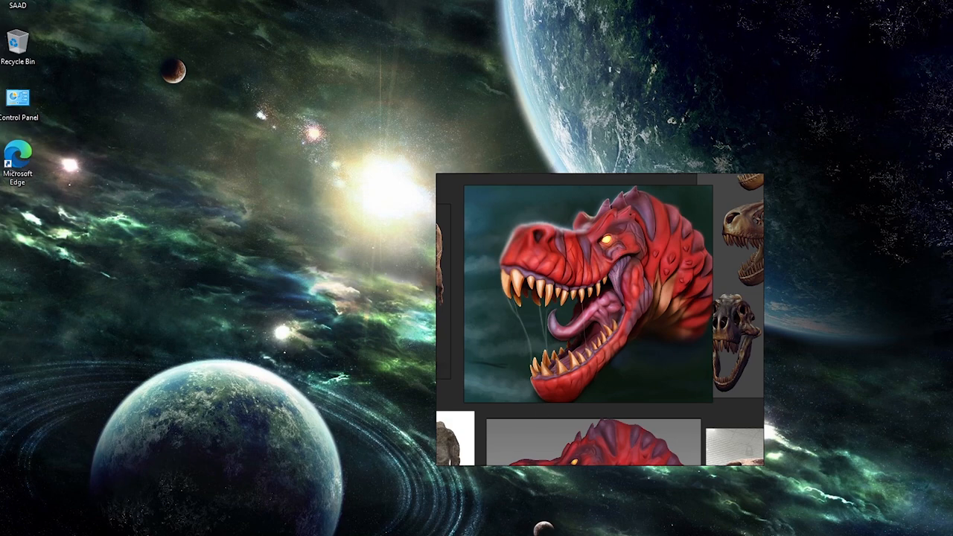
Switch to Photos showing Thumbnail Raw.png and outline the T-rex's upper skull and snout in yellow.
{"action": "key", "text": "alt+Tab"}
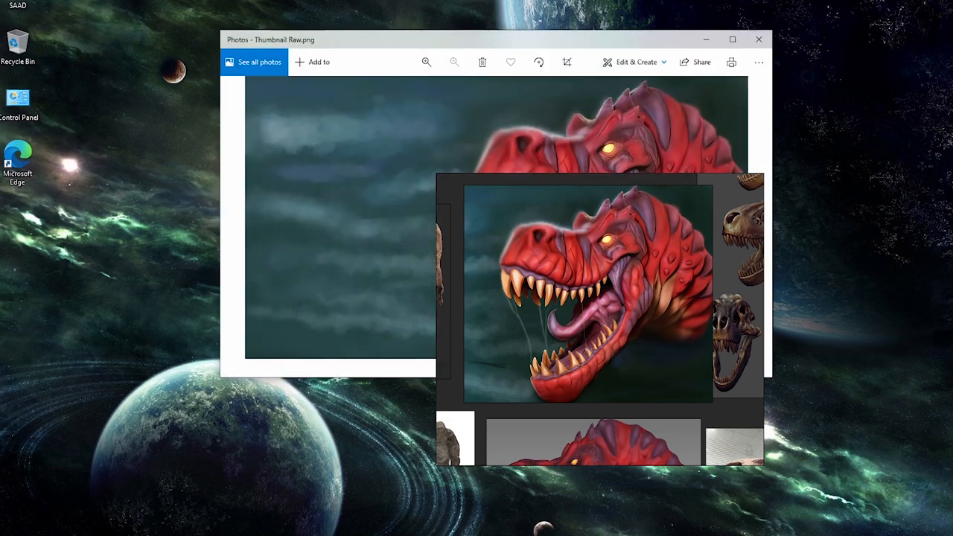
{"action": "left_click", "coordinate": [488, 535]}
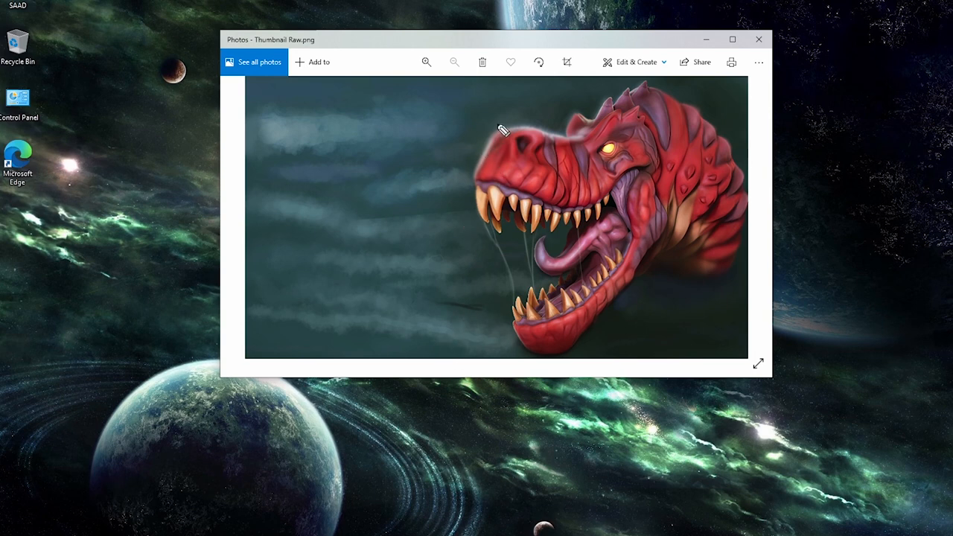
{"action": "mouse_move", "coordinate": [493, 126]}
{"action": "left_mouse_down"}
{"action": "mouse_move", "coordinate": [477, 146]}
{"action": "mouse_move", "coordinate": [473, 207]}
{"action": "mouse_move", "coordinate": [531, 224]}
{"action": "mouse_move", "coordinate": [589, 218]}
{"action": "mouse_move", "coordinate": [658, 155]}
{"action": "mouse_move", "coordinate": [648, 118]}
{"action": "mouse_move", "coordinate": [627, 108]}
{"action": "mouse_move", "coordinate": [597, 111]}
{"action": "mouse_move", "coordinate": [568, 132]}
{"action": "mouse_move", "coordinate": [493, 120]}
{"action": "mouse_move", "coordinate": [482, 132]}
{"action": "left_mouse_up"}
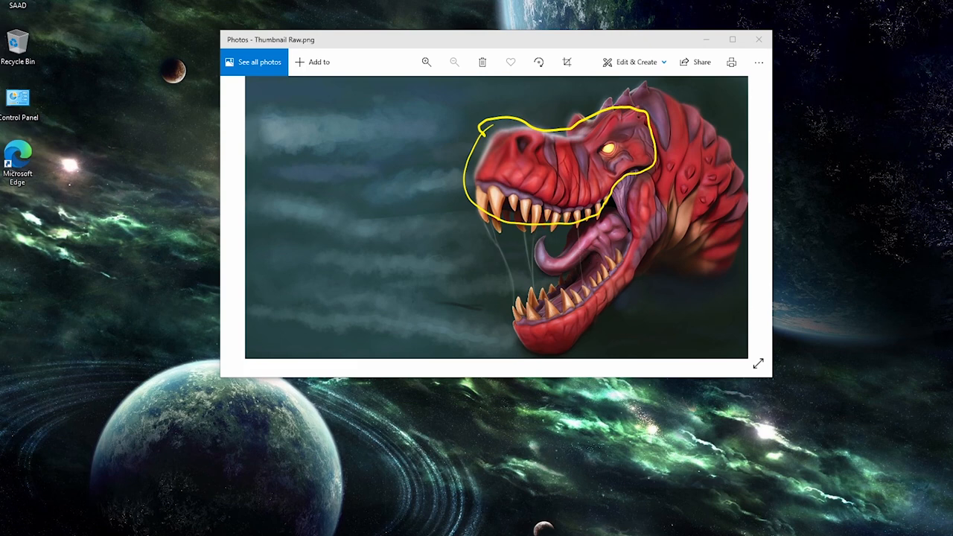
Set the annotation colour to pink and outline the T-rex's lower jaw, neck and tongue.
{"action": "left_click_drag", "start_coordinate": [896, 535], "coordinate": [892, 226]}
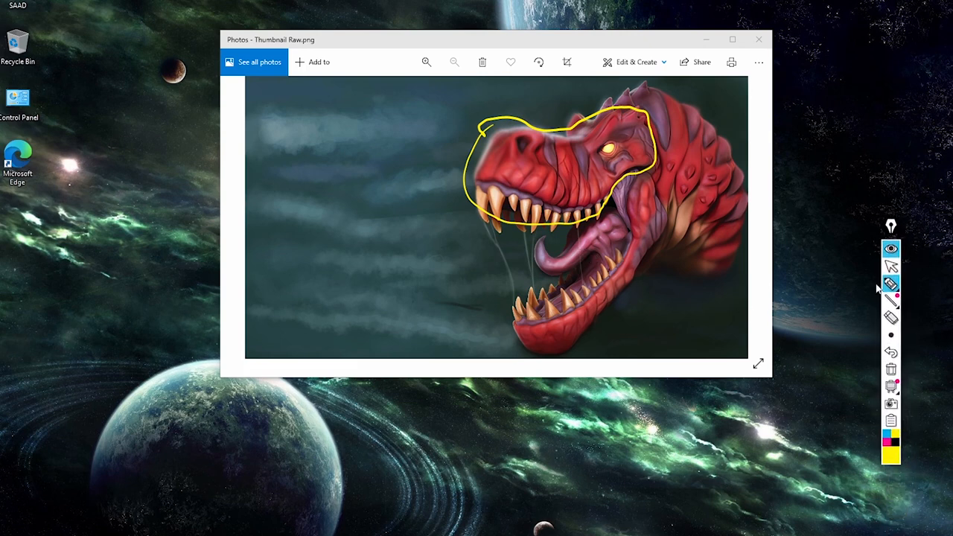
{"action": "left_click", "coordinate": [886, 442]}
{"action": "mouse_move", "coordinate": [536, 277]}
{"action": "left_mouse_down"}
{"action": "mouse_move", "coordinate": [500, 339]}
{"action": "mouse_move", "coordinate": [532, 359]}
{"action": "mouse_move", "coordinate": [587, 353]}
{"action": "mouse_move", "coordinate": [671, 240]}
{"action": "mouse_move", "coordinate": [674, 219]}
{"action": "mouse_move", "coordinate": [659, 182]}
{"action": "mouse_move", "coordinate": [640, 176]}
{"action": "mouse_move", "coordinate": [629, 186]}
{"action": "mouse_move", "coordinate": [630, 232]}
{"action": "mouse_move", "coordinate": [615, 252]}
{"action": "mouse_move", "coordinate": [564, 282]}
{"action": "mouse_move", "coordinate": [545, 280]}
{"action": "left_mouse_up"}
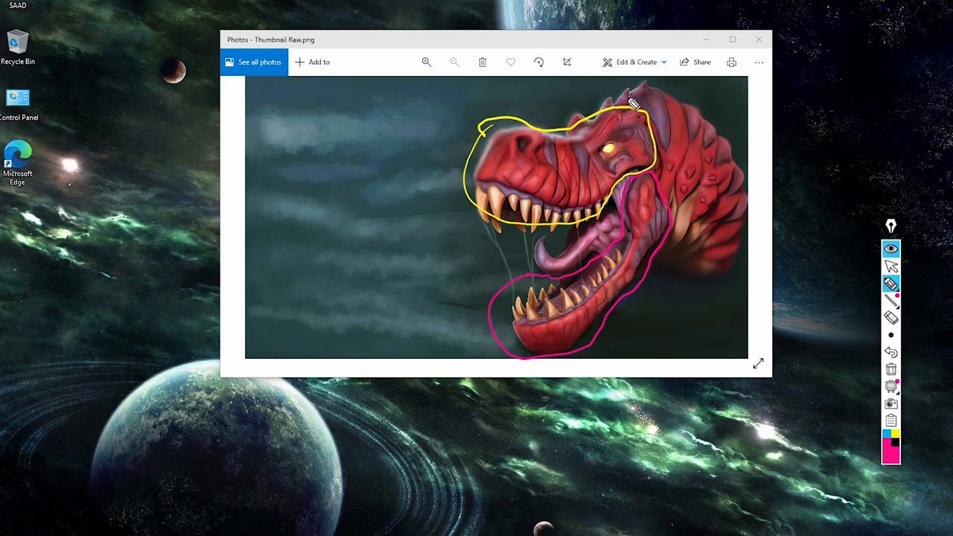
{"action": "mouse_move", "coordinate": [613, 98]}
{"action": "left_mouse_down"}
{"action": "mouse_move", "coordinate": [641, 80]}
{"action": "mouse_move", "coordinate": [678, 90]}
{"action": "mouse_move", "coordinate": [716, 119]}
{"action": "mouse_move", "coordinate": [745, 171]}
{"action": "mouse_move", "coordinate": [754, 244]}
{"action": "mouse_move", "coordinate": [726, 298]}
{"action": "mouse_move", "coordinate": [676, 284]}
{"action": "mouse_move", "coordinate": [666, 260]}
{"action": "mouse_move", "coordinate": [682, 237]}
{"action": "mouse_move", "coordinate": [677, 212]}
{"action": "mouse_move", "coordinate": [651, 160]}
{"action": "left_mouse_up"}
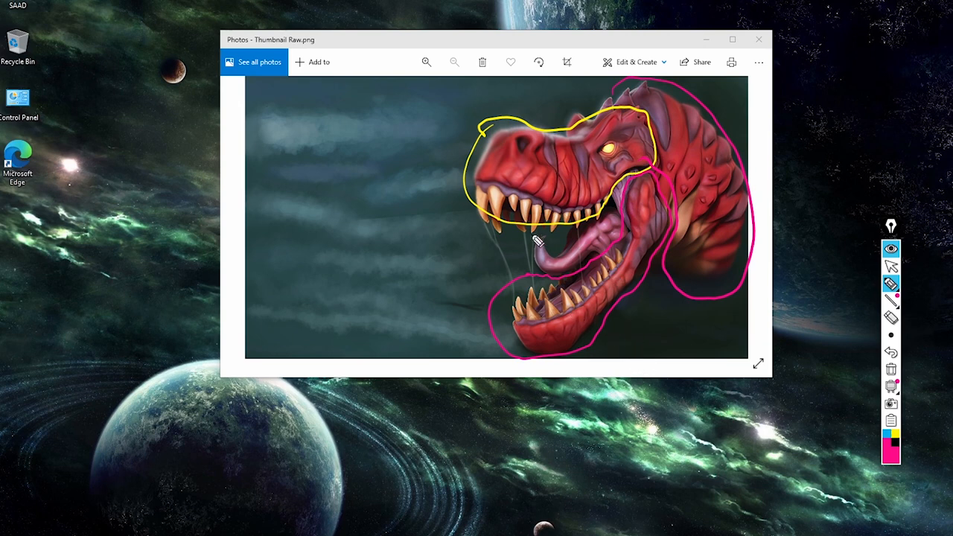
{"action": "mouse_move", "coordinate": [553, 240]}
{"action": "left_mouse_down"}
{"action": "mouse_move", "coordinate": [538, 236]}
{"action": "mouse_move", "coordinate": [531, 266]}
{"action": "mouse_move", "coordinate": [555, 281]}
{"action": "mouse_move", "coordinate": [631, 246]}
{"action": "mouse_move", "coordinate": [625, 218]}
{"action": "mouse_move", "coordinate": [560, 243]}
{"action": "mouse_move", "coordinate": [537, 228]}
{"action": "left_mouse_up"}
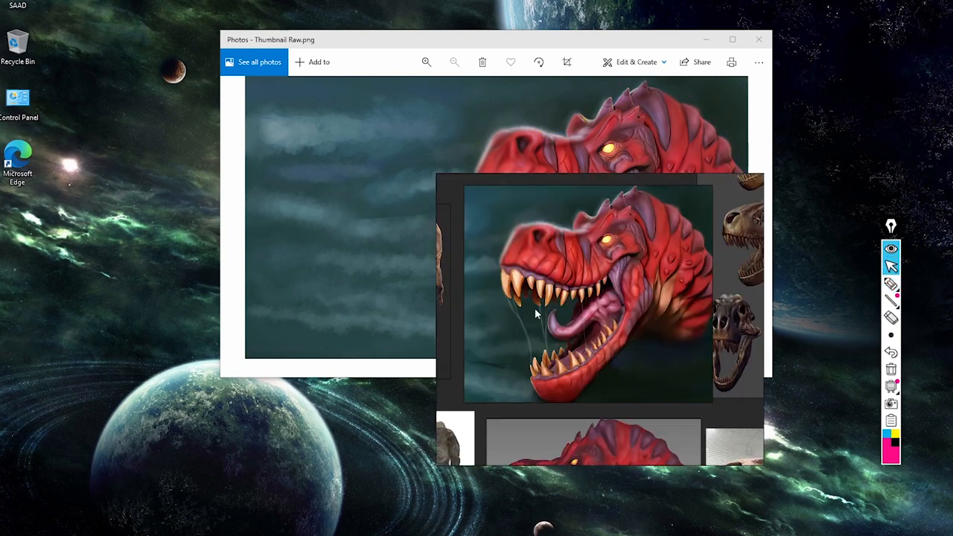
Examine the rendered skull views and the black-and-white skull drawing on the PureRef board.
{"action": "middle_click_drag", "start_coordinate": [622, 303], "coordinate": [482, 313]}
{"action": "middle_click_drag", "start_coordinate": [599, 321], "coordinate": [549, 378]}
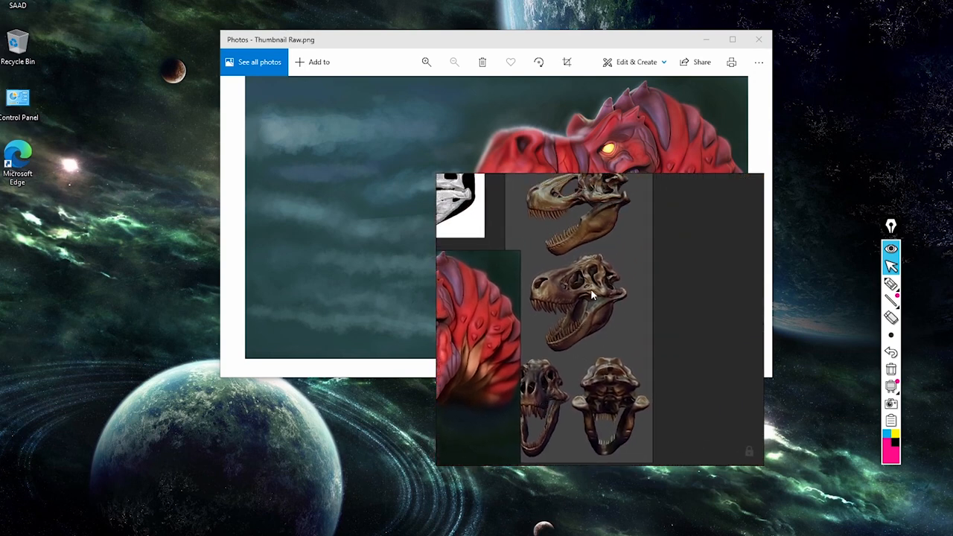
{"action": "middle_click_drag", "start_coordinate": [596, 293], "coordinate": [616, 286]}
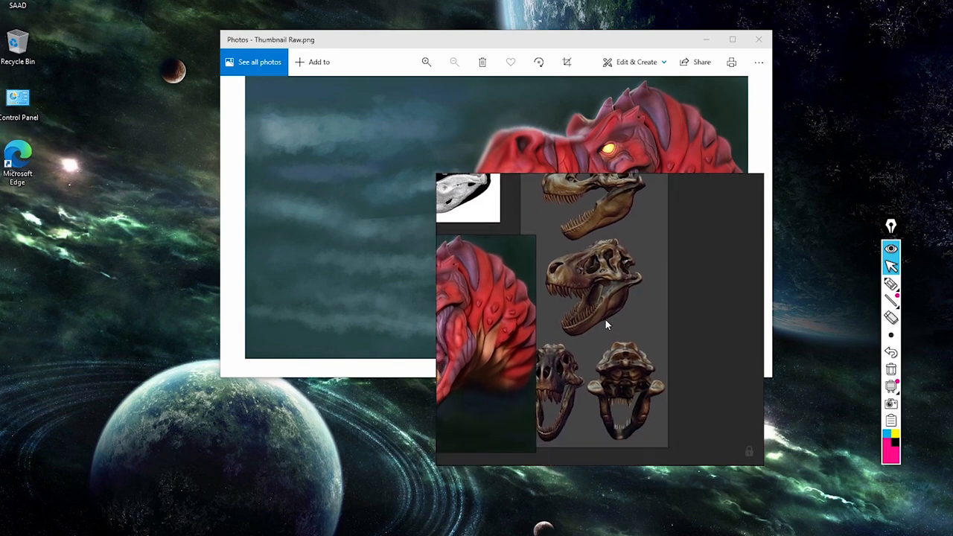
{"action": "middle_click_drag", "start_coordinate": [606, 320], "coordinate": [650, 327]}
{"action": "double_click", "coordinate": [650, 328]}
{"action": "double_click", "coordinate": [568, 223]}
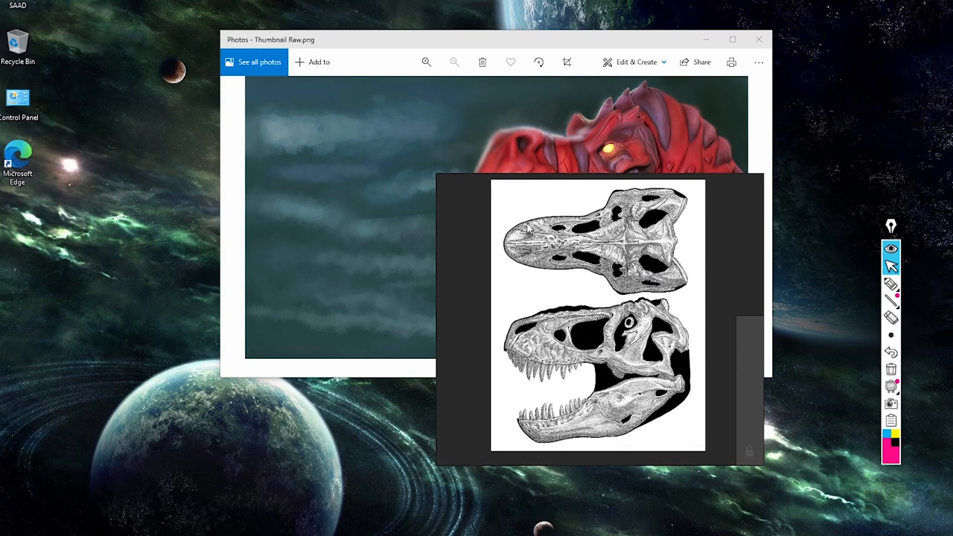
{"action": "scroll", "coordinate": [574, 277], "scroll_direction": "down", "scroll_amount": 4}
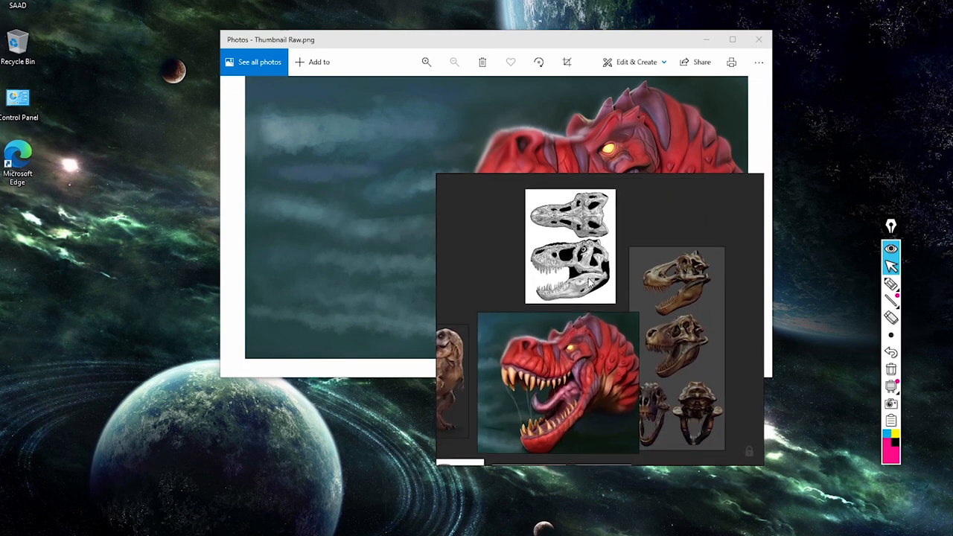
{"action": "right_click", "coordinate": [592, 278]}
{"action": "left_click", "coordinate": [564, 321]}
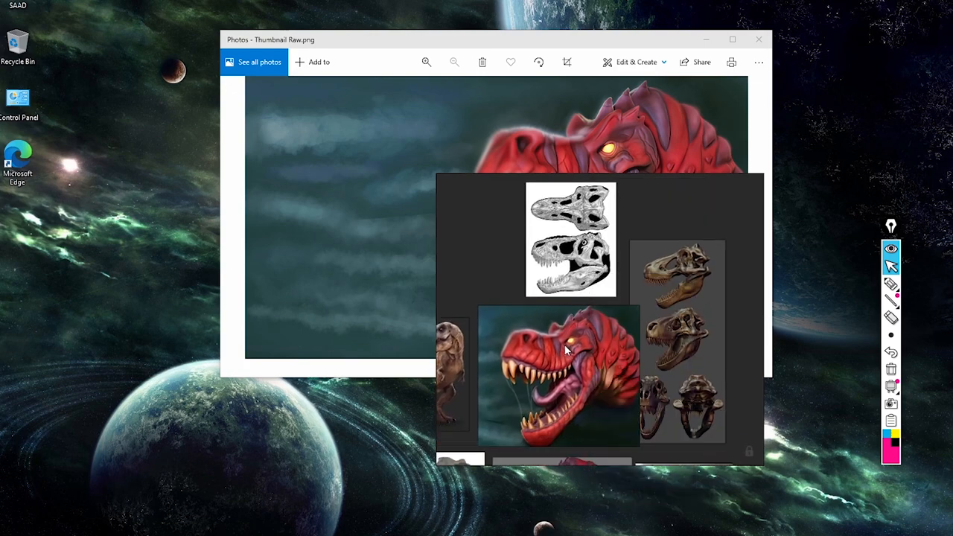
Examine the red T-rex head painting up close and compare it with the surrounding references.
{"action": "scroll", "coordinate": [564, 344], "scroll_direction": "up", "scroll_amount": 3}
{"action": "middle_click_drag", "start_coordinate": [563, 344], "coordinate": [582, 286]}
{"action": "scroll", "coordinate": [583, 286], "scroll_direction": "up", "scroll_amount": 2}
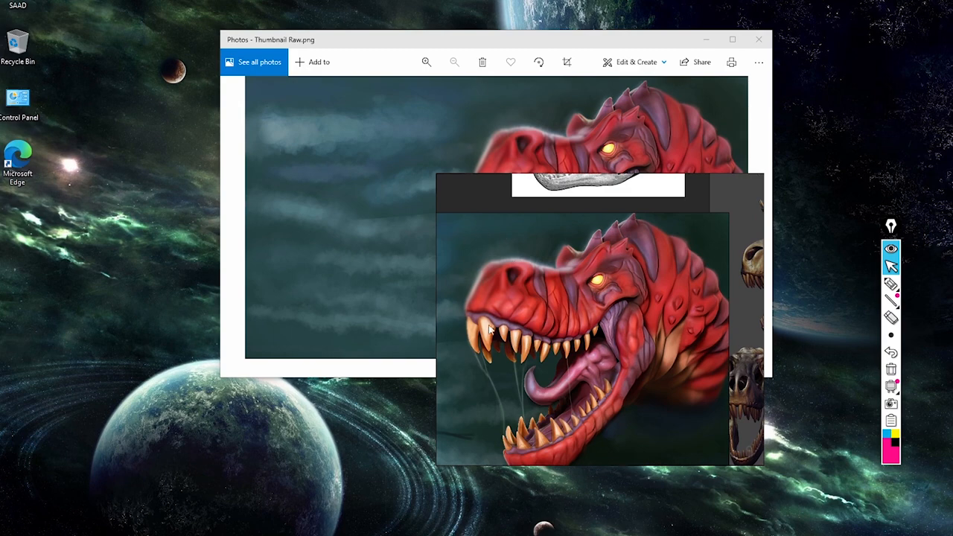
{"action": "scroll", "coordinate": [699, 338], "scroll_direction": "down", "scroll_amount": 3}
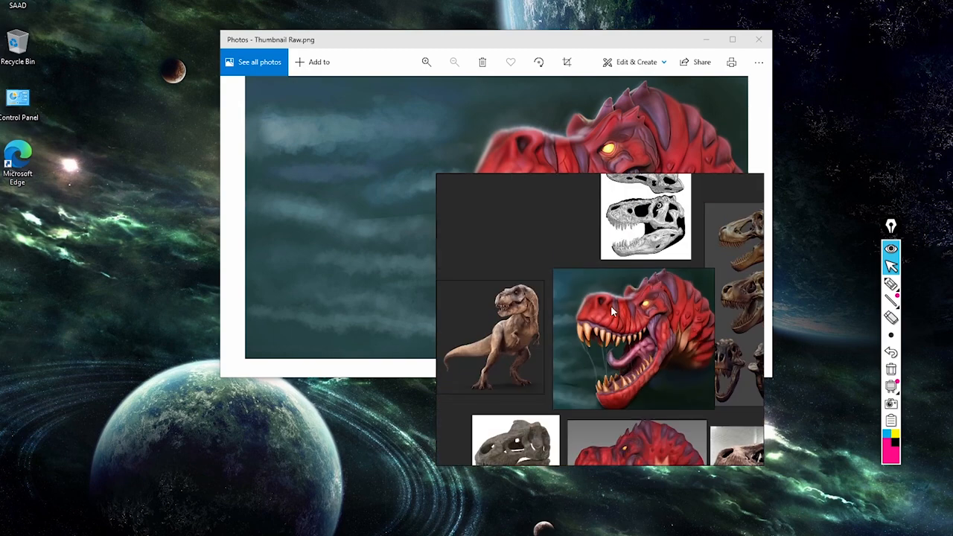
{"action": "scroll", "coordinate": [641, 324], "scroll_direction": "down", "scroll_amount": 1}
{"action": "double_click", "coordinate": [550, 281]}
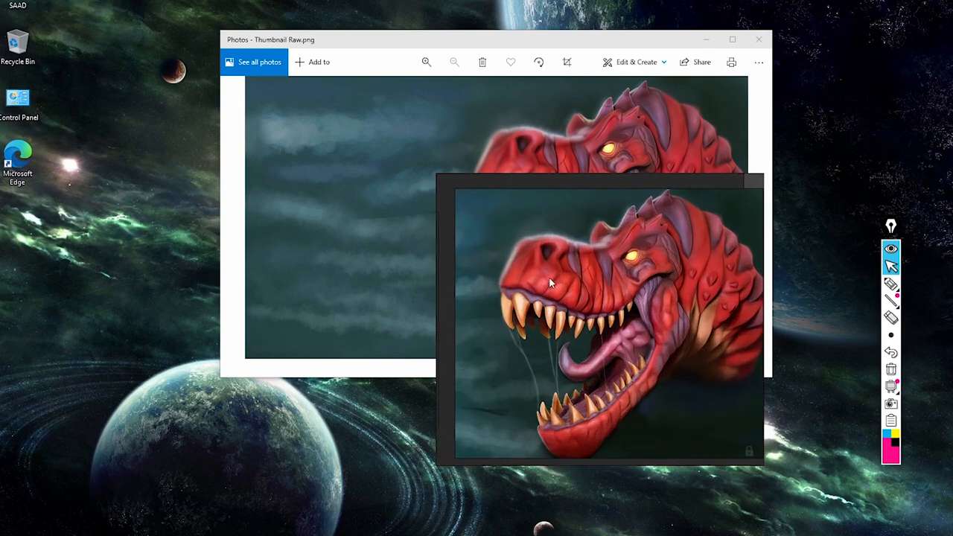
{"action": "double_click", "coordinate": [618, 277]}
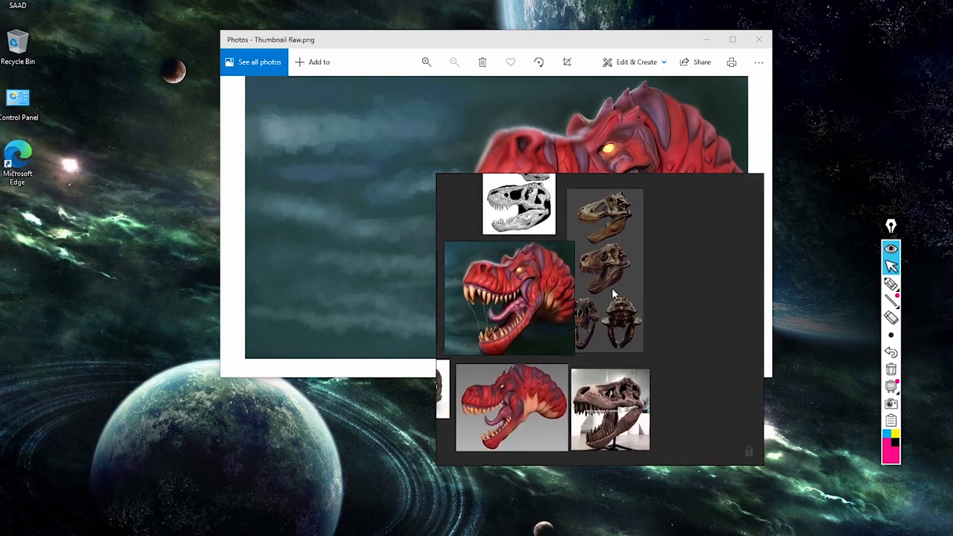
Examine the open-jawed skull render and the full-body T-rex reference up close.
{"action": "double_click", "coordinate": [612, 287]}
{"action": "middle_click_drag", "start_coordinate": [568, 286], "coordinate": [578, 353]}
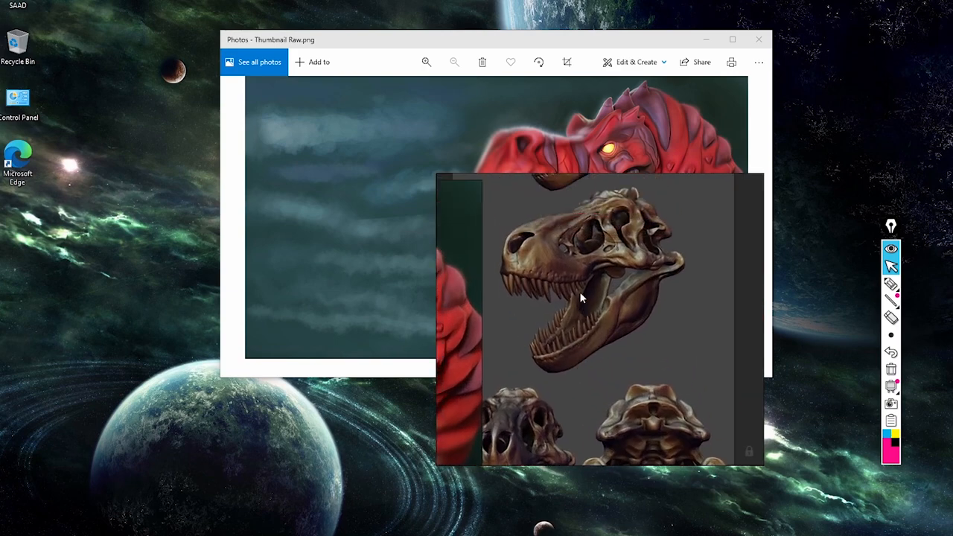
{"action": "scroll", "coordinate": [580, 293], "scroll_direction": "down", "scroll_amount": 5}
{"action": "middle_click_drag", "start_coordinate": [584, 294], "coordinate": [750, 262]}
{"action": "scroll", "coordinate": [426, 269], "scroll_direction": "up", "scroll_amount": 2}
{"action": "scroll", "coordinate": [498, 261], "scroll_direction": "up", "scroll_amount": 2}
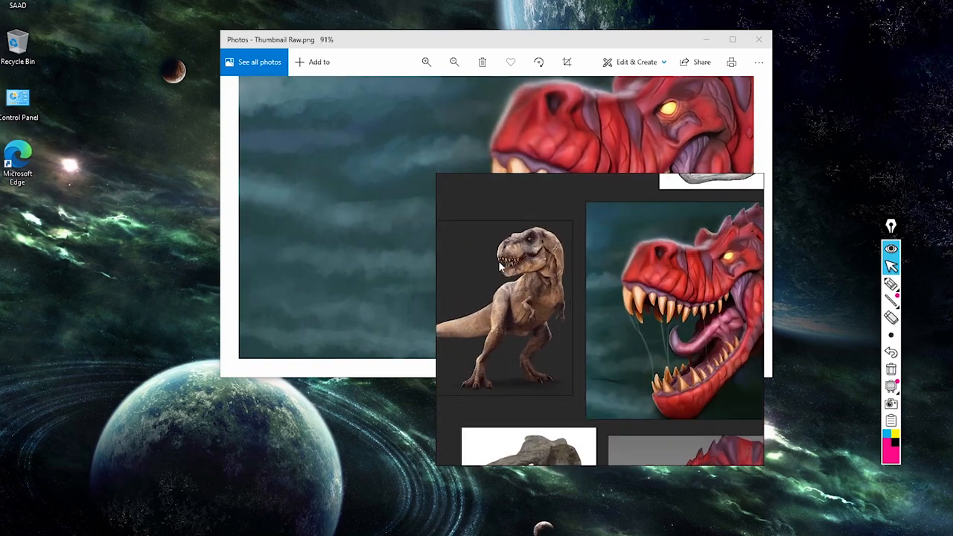
{"action": "scroll", "coordinate": [498, 261], "scroll_direction": "up", "scroll_amount": 2}
{"action": "middle_click_drag", "start_coordinate": [505, 262], "coordinate": [588, 282]}
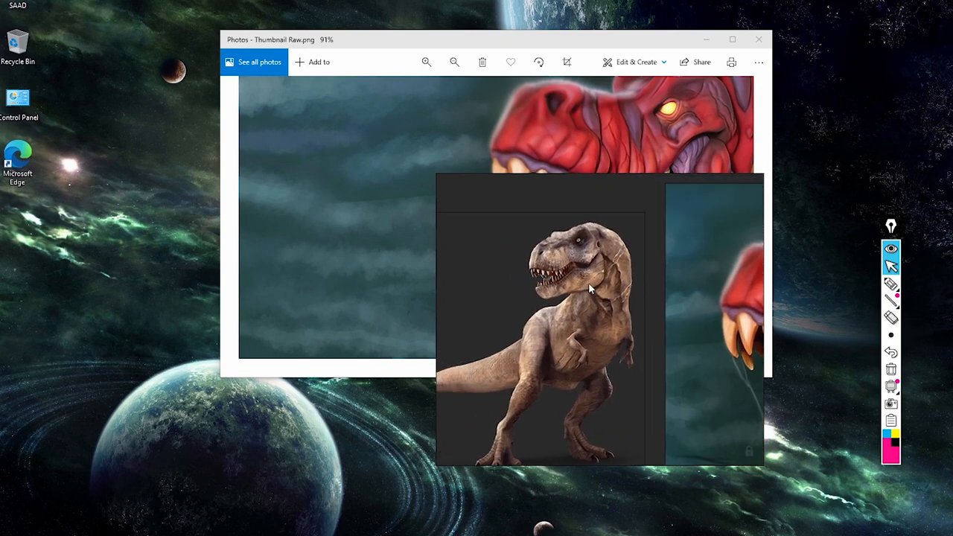
{"action": "scroll", "coordinate": [589, 282], "scroll_direction": "down", "scroll_amount": 5}
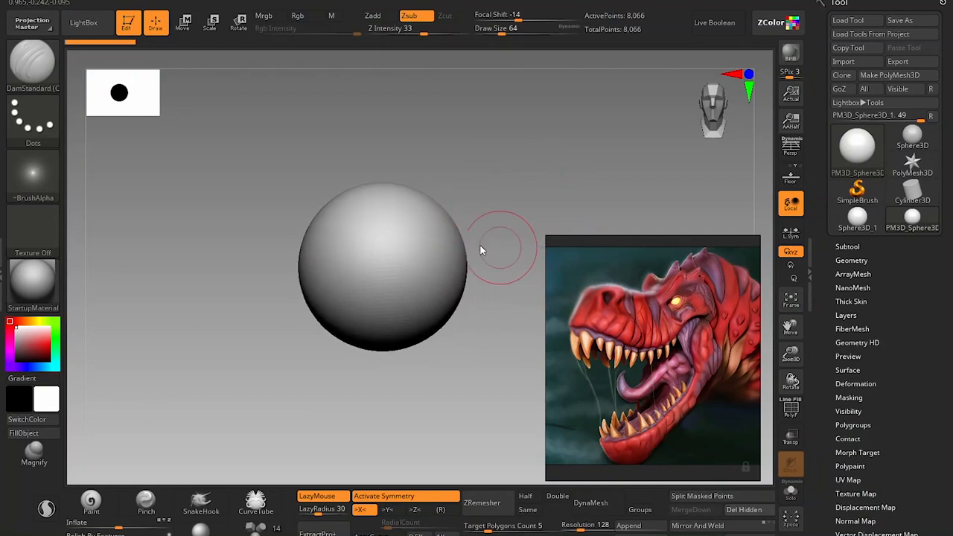
Switch to the Move brush with a draw size of about 192 and push the sphere's sides inward to narrow it.
{"action": "key", "text": "bracketright"}
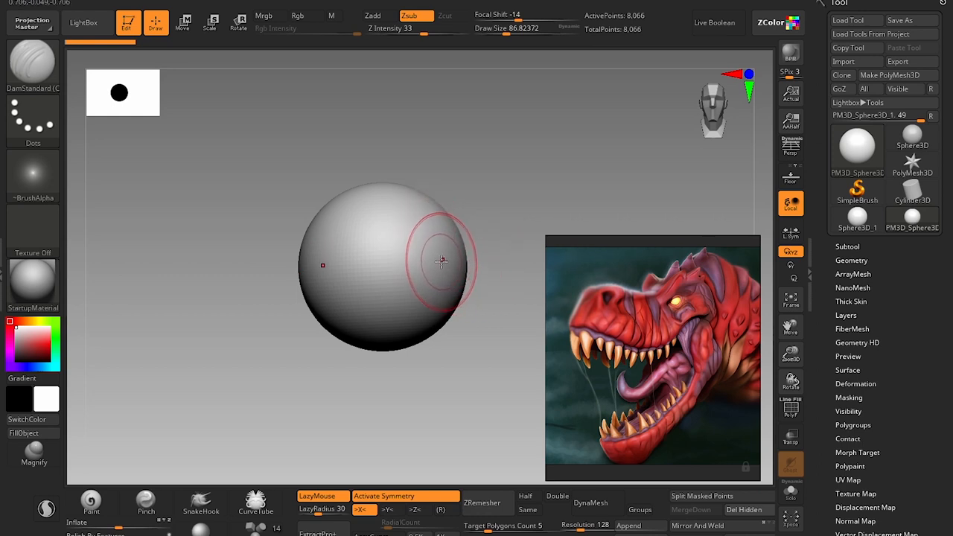
{"action": "key", "text": "b"}
{"action": "key", "text": "m"}
{"action": "key", "text": "v"}
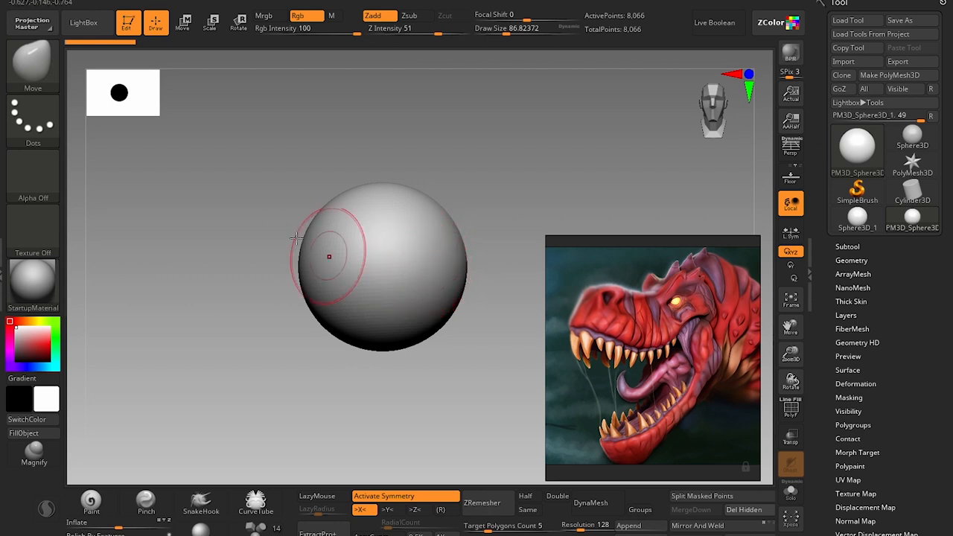
{"action": "key", "text": "s"}
{"action": "mouse_move", "coordinate": [421, 273]}
{"action": "left_mouse_down"}
{"action": "mouse_move", "coordinate": [465, 269]}
{"action": "mouse_move", "coordinate": [446, 270]}
{"action": "left_mouse_up"}
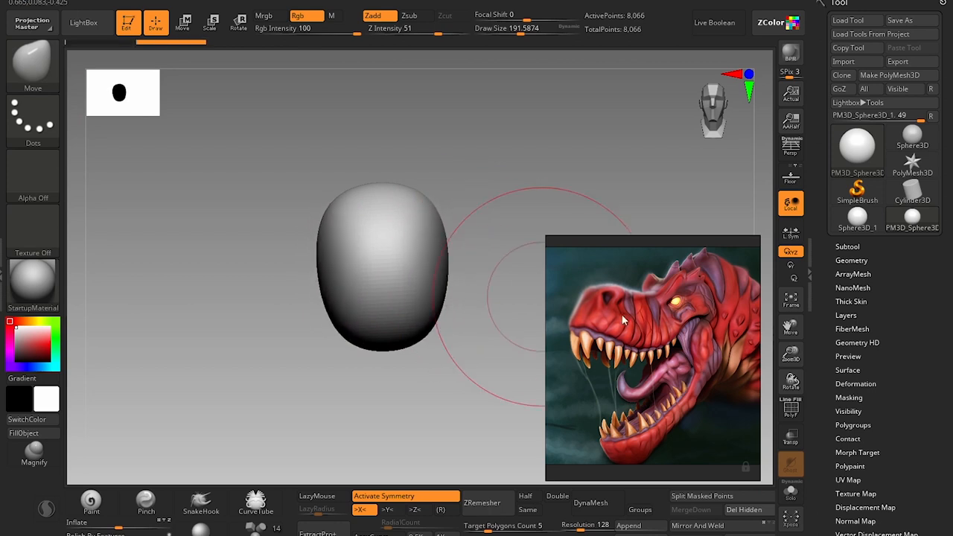
Check the skull references and pull the front of the form out into a long tapered snout in side view.
{"action": "scroll", "coordinate": [643, 341], "scroll_direction": "down", "scroll_amount": 2}
{"action": "scroll", "coordinate": [643, 345], "scroll_direction": "down", "scroll_amount": 4}
{"action": "scroll", "coordinate": [678, 325], "scroll_direction": "up", "scroll_amount": 4}
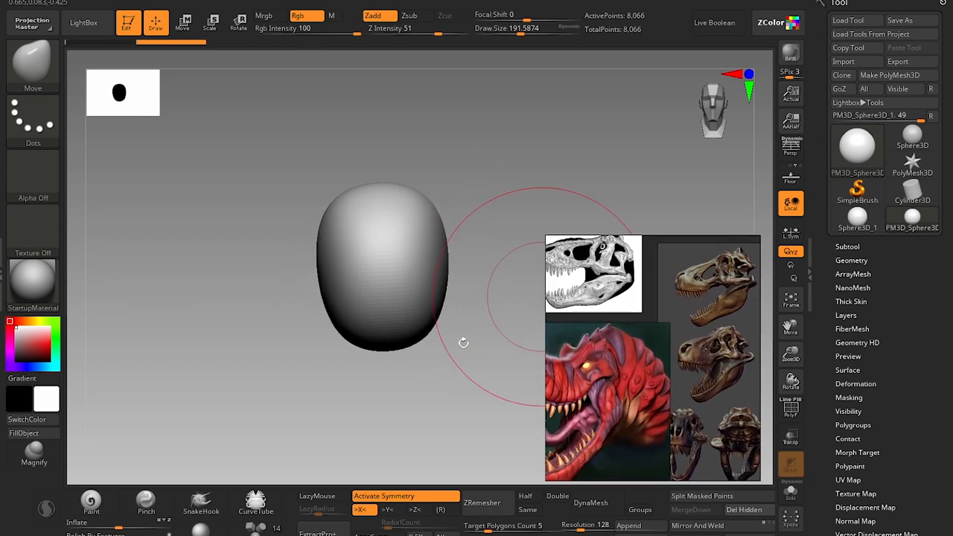
{"action": "mouse_move", "coordinate": [452, 345]}
{"action": "left_mouse_down"}
{"action": "mouse_move", "coordinate": [459, 329]}
{"action": "mouse_move", "coordinate": [413, 338]}
{"action": "mouse_move", "coordinate": [290, 288]}
{"action": "mouse_move", "coordinate": [259, 299]}
{"action": "mouse_move", "coordinate": [171, 298]}
{"action": "left_mouse_up"}
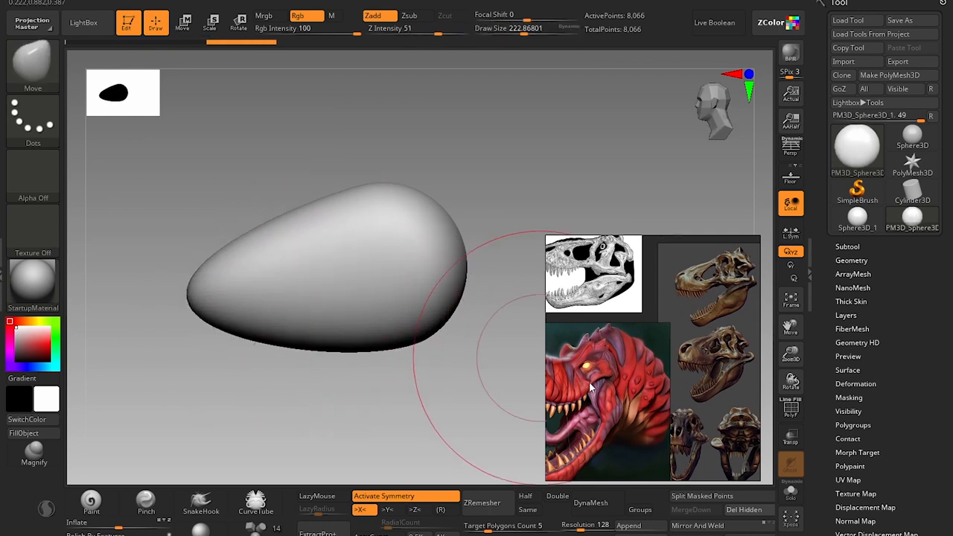
Raise and widen the front of the snout with the Move brush, following the red T-rex head reference.
{"action": "scroll", "coordinate": [655, 315], "scroll_direction": "up", "scroll_amount": 3}
{"action": "scroll", "coordinate": [656, 314], "scroll_direction": "up", "scroll_amount": 4}
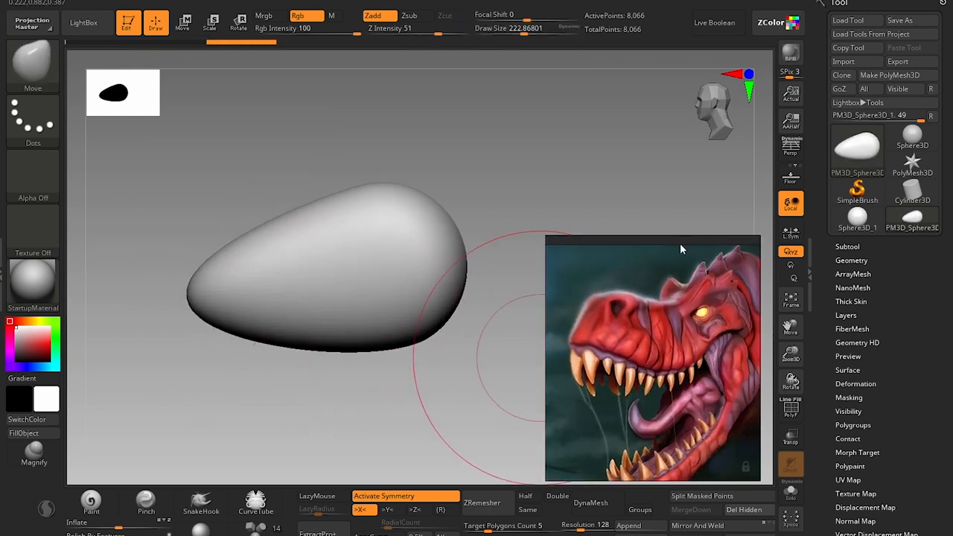
{"action": "left_click_drag", "start_coordinate": [218, 216], "coordinate": [260, 227]}
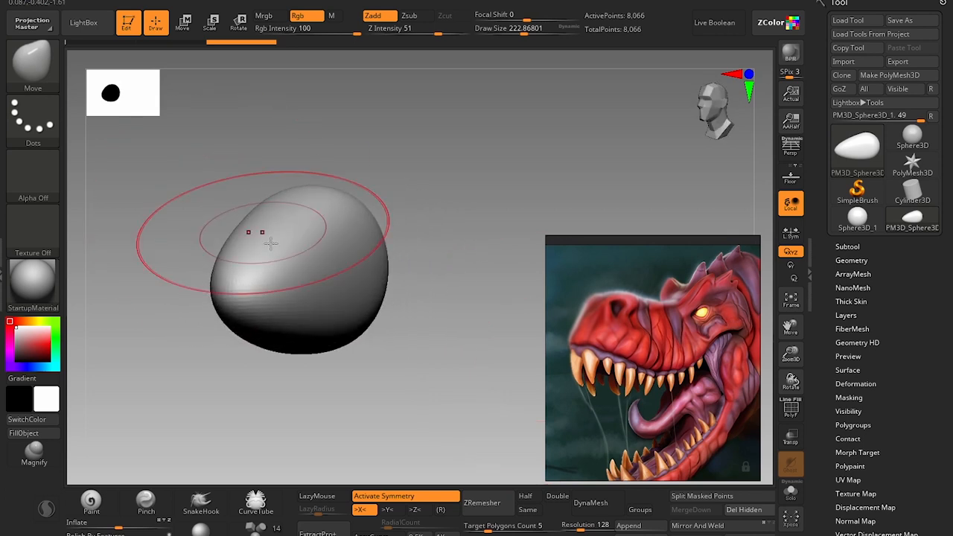
{"action": "key", "text": "s"}
{"action": "mouse_move", "coordinate": [290, 271]}
{"action": "left_mouse_down"}
{"action": "mouse_move", "coordinate": [278, 268]}
{"action": "mouse_move", "coordinate": [275, 217]}
{"action": "left_mouse_up"}
{"action": "key", "text": "s"}
{"action": "mouse_move", "coordinate": [280, 297]}
{"action": "left_mouse_down"}
{"action": "mouse_move", "coordinate": [258, 301]}
{"action": "mouse_move", "coordinate": [306, 295]}
{"action": "left_mouse_up"}
Push in both sides of the snout's middle from above so it narrows between the cranium and the nose.
{"action": "left_click_drag", "start_coordinate": [399, 316], "coordinate": [421, 397], "text": "shift"}
{"action": "left_click_drag", "start_coordinate": [360, 319], "coordinate": [387, 365], "text": "alt"}
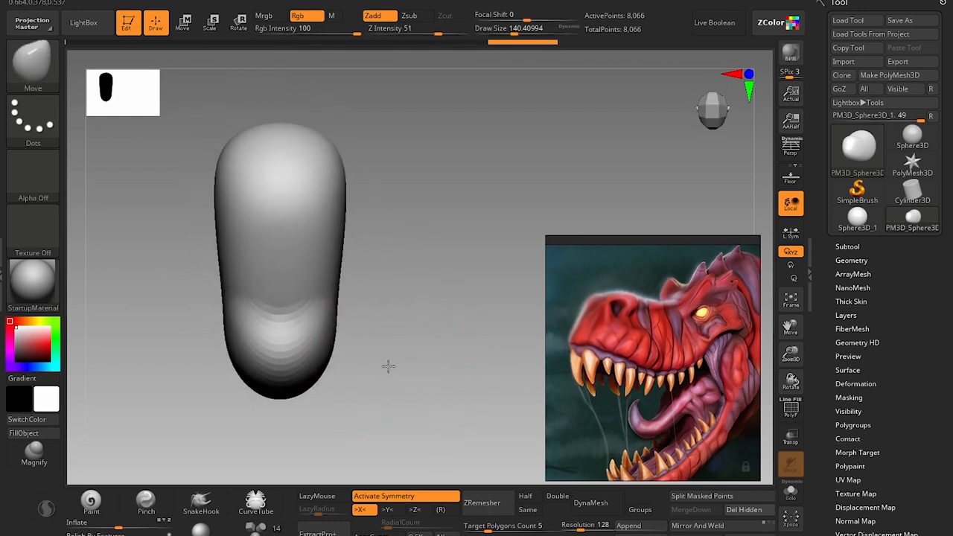
{"action": "key", "text": "s"}
{"action": "mouse_move", "coordinate": [298, 294]}
{"action": "left_mouse_down"}
{"action": "mouse_move", "coordinate": [347, 291]}
{"action": "mouse_move", "coordinate": [309, 281]}
{"action": "left_mouse_up"}
{"action": "key", "text": "s"}
{"action": "scroll", "coordinate": [596, 324], "scroll_direction": "down", "scroll_amount": 5}
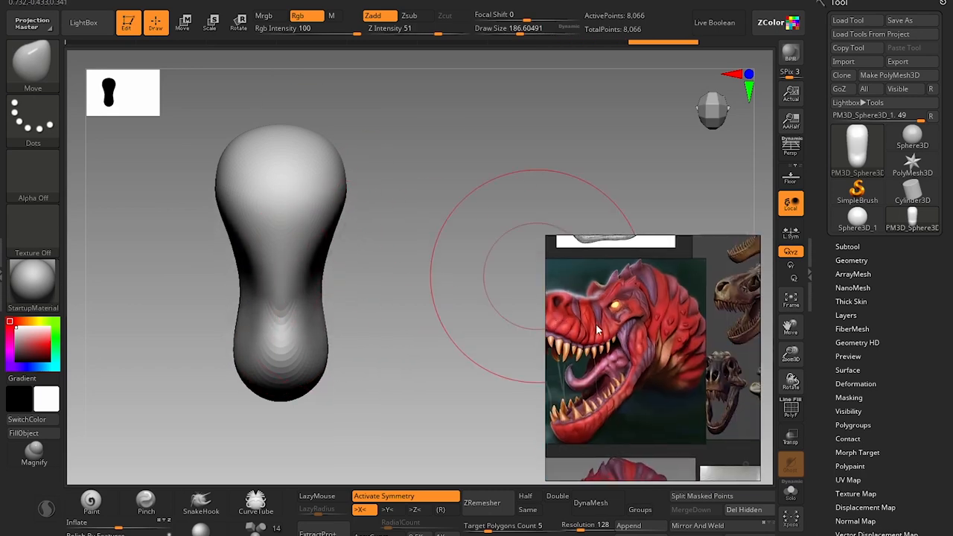
Refine the sides of the snout's middle from above with the Move brush at a draw size of about 108, following the top-view skull reference.
{"action": "scroll", "coordinate": [580, 306], "scroll_direction": "up", "scroll_amount": 5}
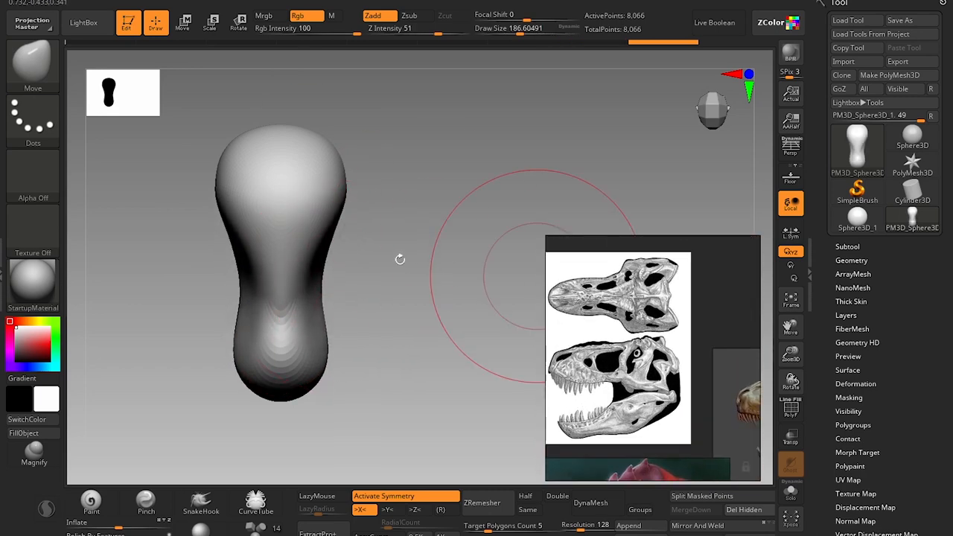
{"action": "mouse_move", "coordinate": [379, 198]}
{"action": "left_mouse_down"}
{"action": "mouse_move", "coordinate": [447, 264]}
{"action": "mouse_move", "coordinate": [451, 287]}
{"action": "left_mouse_up"}
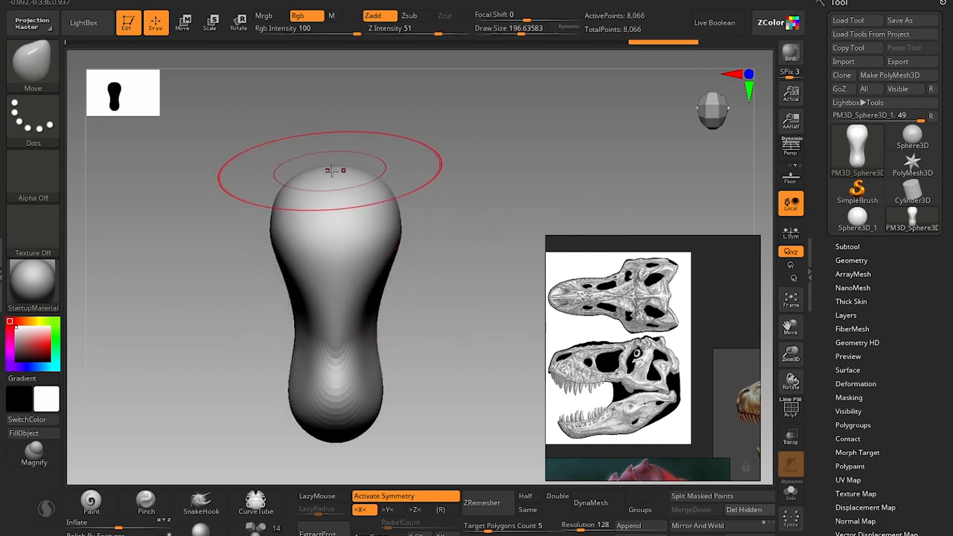
{"action": "key", "text": "bracketleft"}
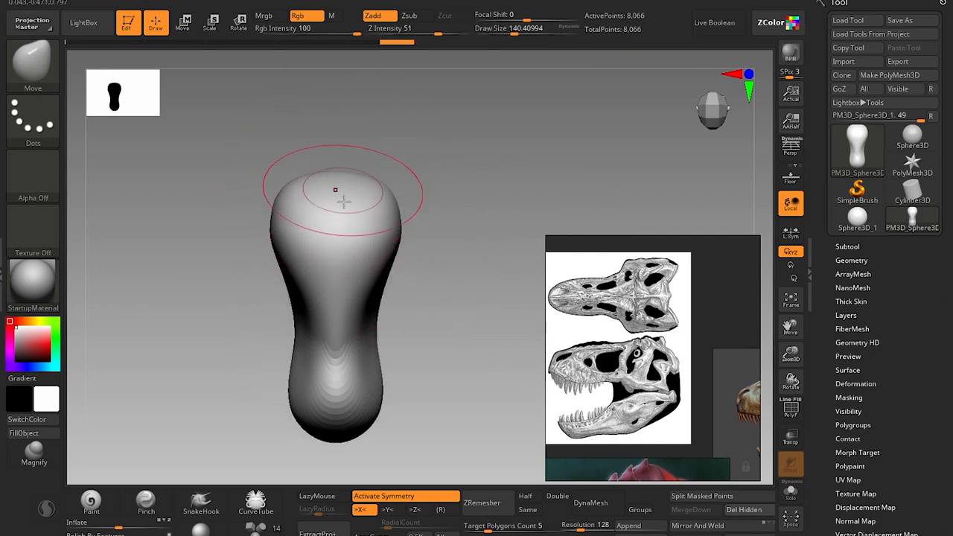
{"action": "key", "text": "bracketleft"}
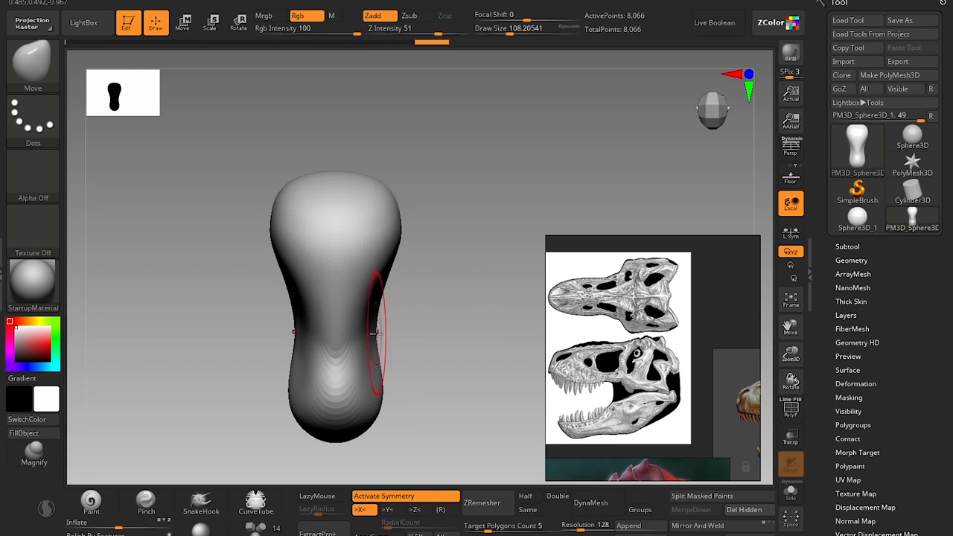
{"action": "left_click_drag", "start_coordinate": [378, 340], "coordinate": [439, 383]}
Check the skull and red T-rex head references and flatten the underside of the snout and skull with the TrimDynamic brush.
{"action": "scroll", "coordinate": [645, 364], "scroll_direction": "up", "scroll_amount": 3}
{"action": "scroll", "coordinate": [645, 364], "scroll_direction": "down", "scroll_amount": 5}
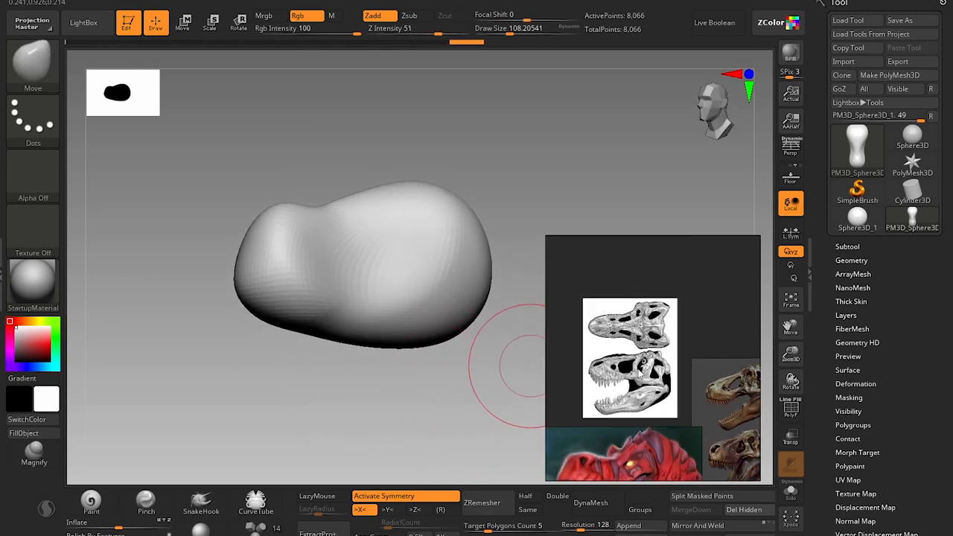
{"action": "middle_click_drag", "start_coordinate": [675, 410], "coordinate": [578, 384]}
{"action": "scroll", "coordinate": [578, 384], "scroll_direction": "up", "scroll_amount": 4}
{"action": "scroll", "coordinate": [614, 390], "scroll_direction": "down", "scroll_amount": 4}
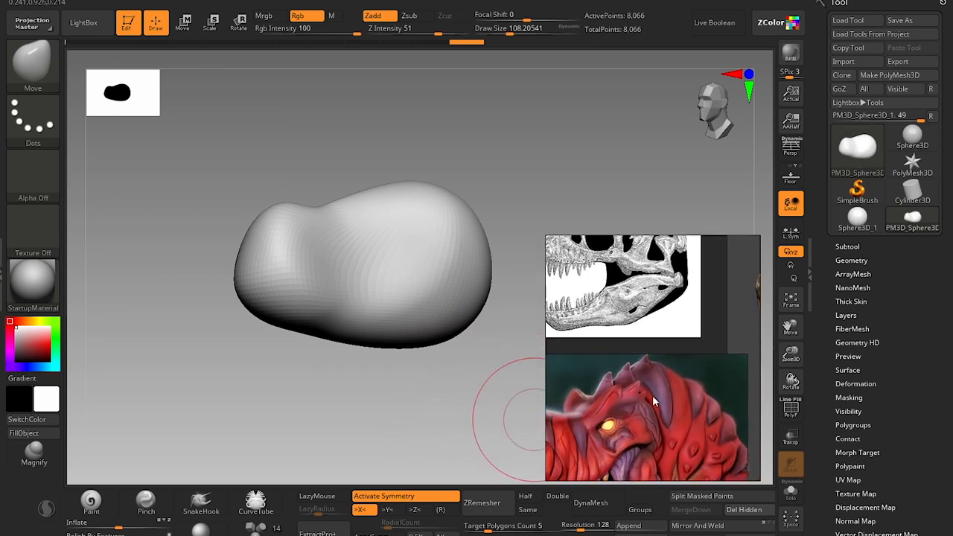
{"action": "scroll", "coordinate": [610, 402], "scroll_direction": "up", "scroll_amount": 5}
{"action": "mouse_move", "coordinate": [328, 391]}
{"action": "left_mouse_down"}
{"action": "mouse_move", "coordinate": [335, 405]}
{"action": "mouse_move", "coordinate": [370, 332]}
{"action": "mouse_move", "coordinate": [439, 251]}
{"action": "mouse_move", "coordinate": [455, 191]}
{"action": "mouse_move", "coordinate": [428, 275]}
{"action": "left_mouse_up"}
{"action": "left_click_drag", "start_coordinate": [373, 414], "coordinate": [365, 384]}
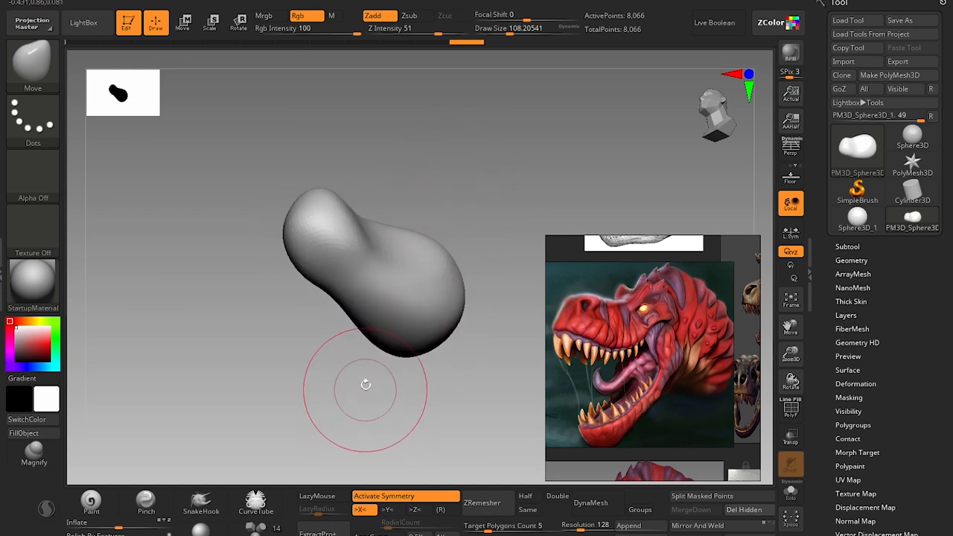
{"action": "key", "text": "b"}
{"action": "key", "text": "t"}
{"action": "key", "text": "d"}
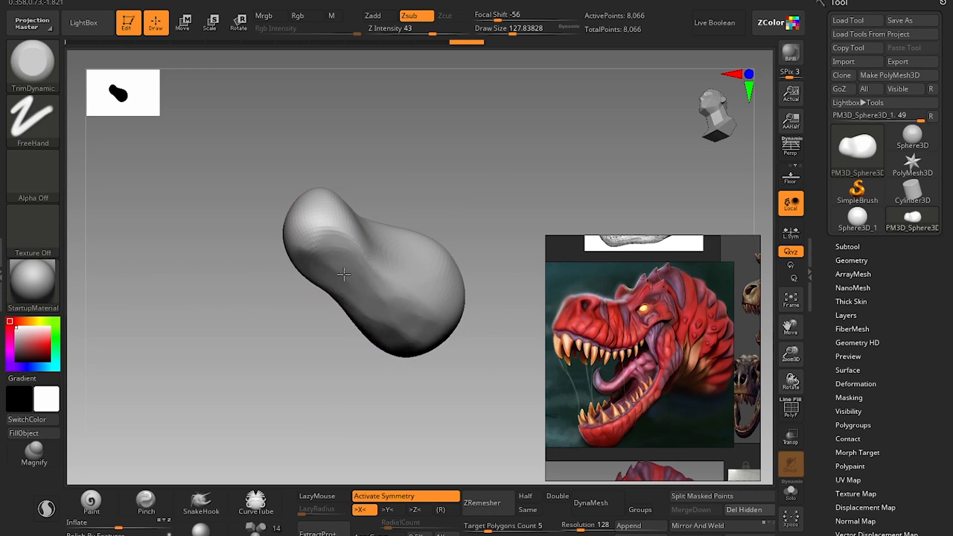
{"action": "mouse_move", "coordinate": [321, 328]}
{"action": "left_mouse_down"}
{"action": "mouse_move", "coordinate": [311, 414]}
{"action": "mouse_move", "coordinate": [392, 313]}
{"action": "mouse_move", "coordinate": [369, 326]}
{"action": "left_mouse_up"}
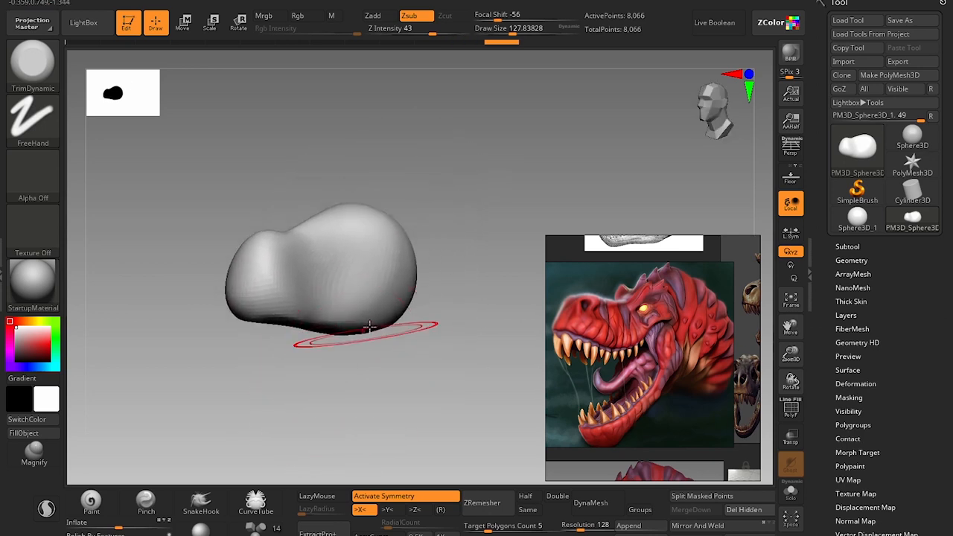
Turn off Rgb for the Clay brush and carve an eye socket on each side of the cranium at a draw size of about 68.
{"action": "left_click_drag", "start_coordinate": [432, 172], "coordinate": [454, 240], "text": "alt"}
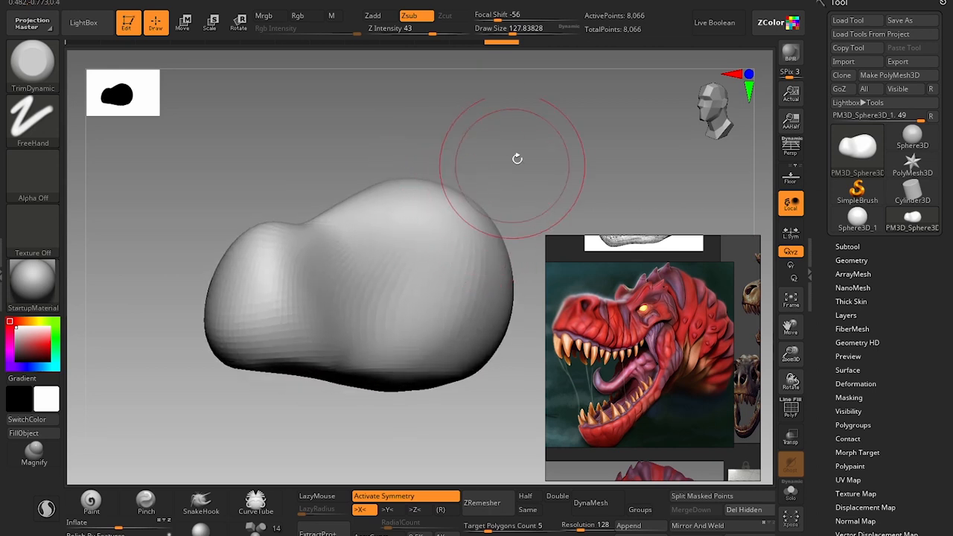
{"action": "left_click_drag", "start_coordinate": [517, 159], "coordinate": [500, 155]}
{"action": "key", "text": "s"}
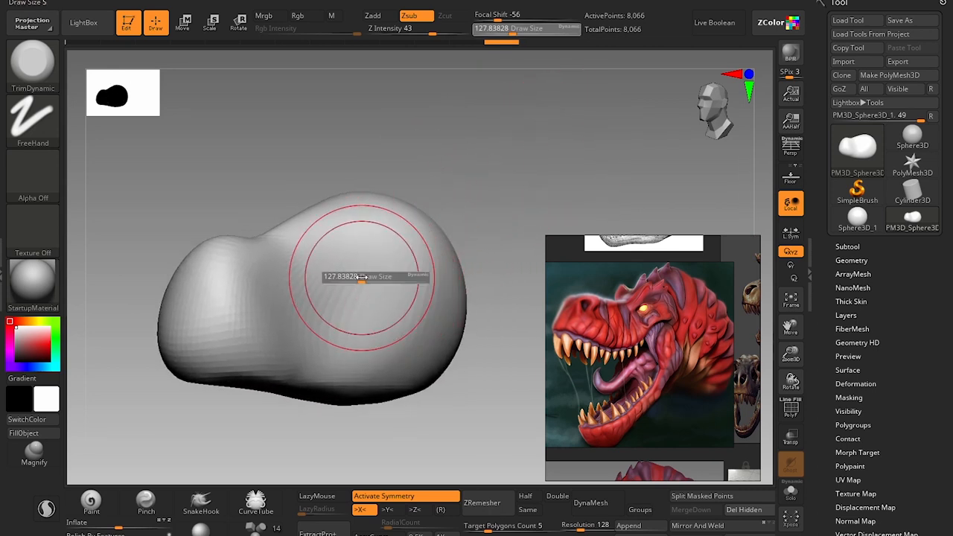
{"action": "left_click_drag", "start_coordinate": [362, 277], "coordinate": [352, 279]}
{"action": "key", "text": "b"}
{"action": "key", "text": "c"}
{"action": "key", "text": "l"}
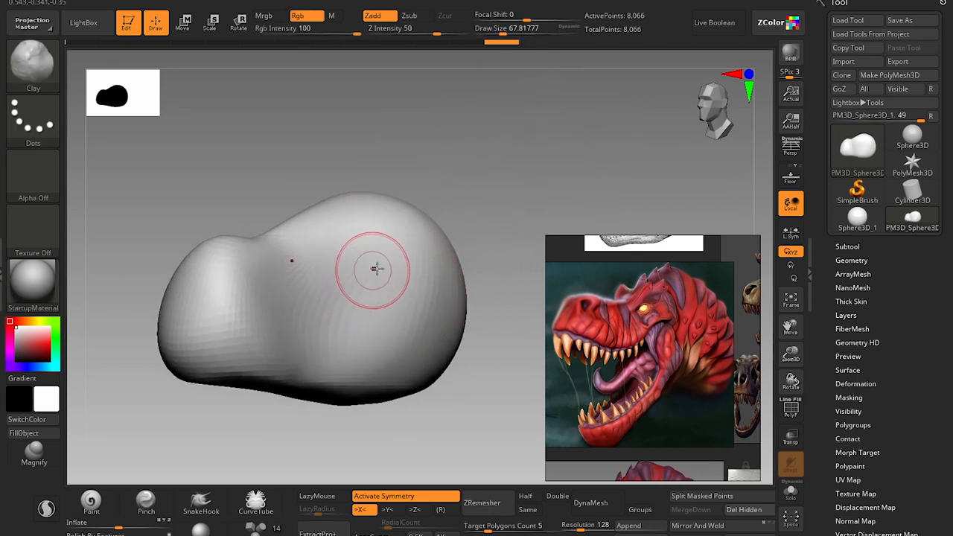
{"action": "left_click", "coordinate": [311, 20]}
{"action": "left_click_drag", "start_coordinate": [370, 254], "coordinate": [386, 252]}
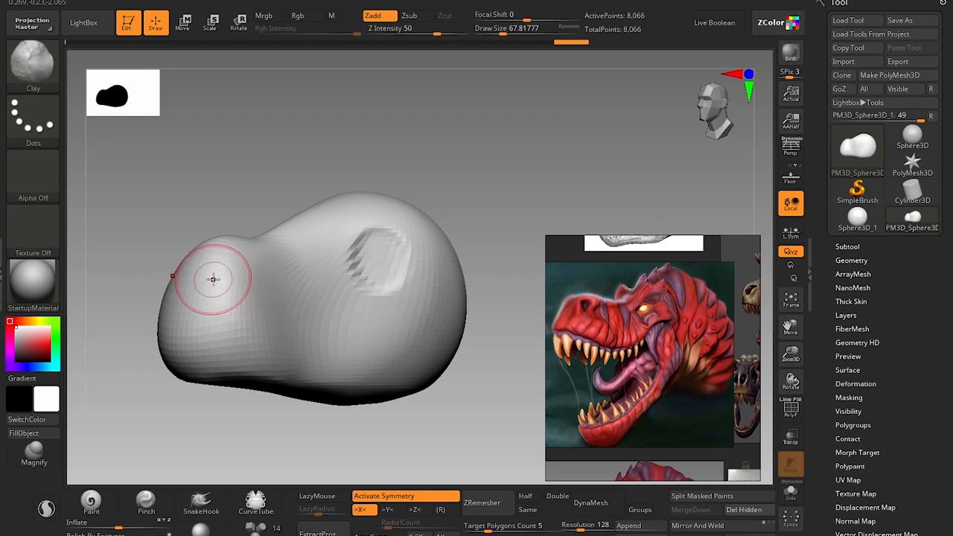
Carve the nostrils into both sides of the snout's front with the DamStandard brush at a draw size of about 44.
{"action": "key", "text": "b"}
{"action": "key", "text": "d"}
{"action": "key", "text": "s"}
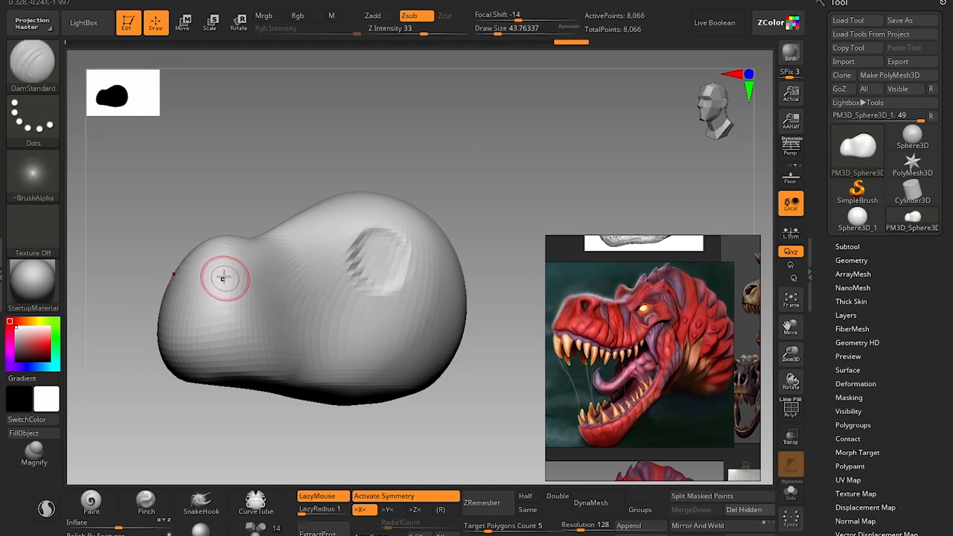
{"action": "left_click_drag", "start_coordinate": [230, 266], "coordinate": [225, 282]}
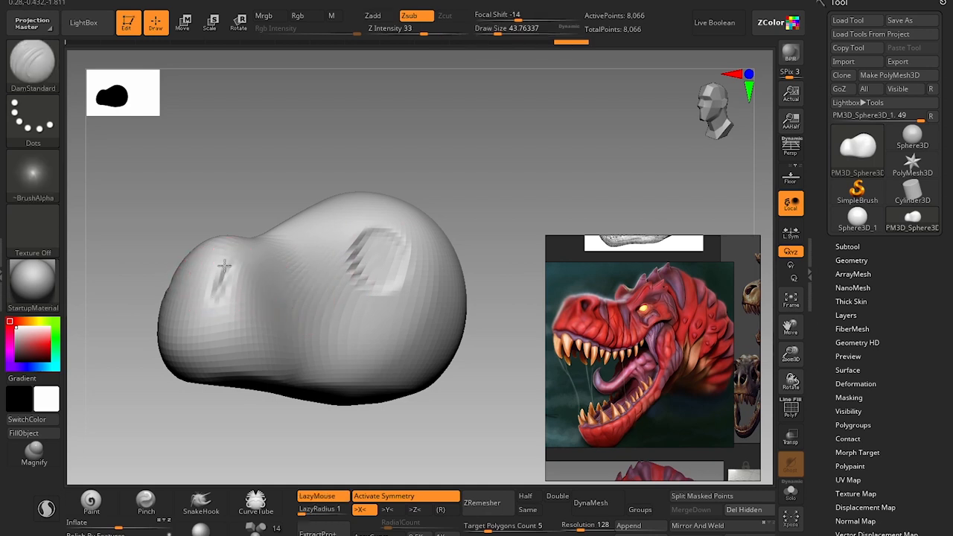
{"action": "left_click_drag", "start_coordinate": [216, 266], "coordinate": [216, 270]}
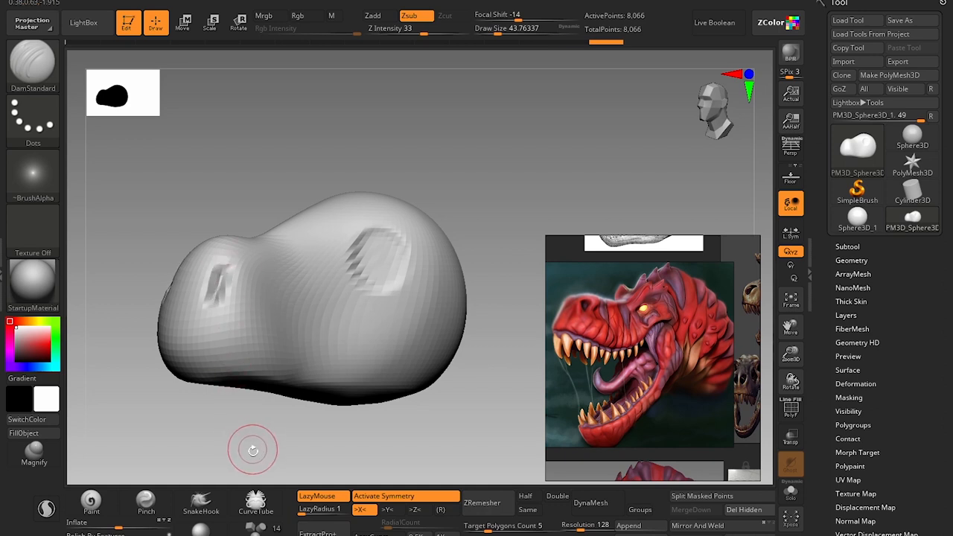
Adjust the snout's top near the nostrils and its lower side edges with the Move brush at a draw size of about 77.
{"action": "mouse_move", "coordinate": [251, 448]}
{"action": "left_mouse_down", "text": "alt"}
{"action": "mouse_move", "coordinate": [248, 376]}
{"action": "mouse_move", "coordinate": [236, 390]}
{"action": "mouse_move", "coordinate": [243, 402]}
{"action": "left_mouse_up", "text": "alt"}
{"action": "key", "text": "b"}
{"action": "key", "text": "m"}
{"action": "key", "text": "v"}
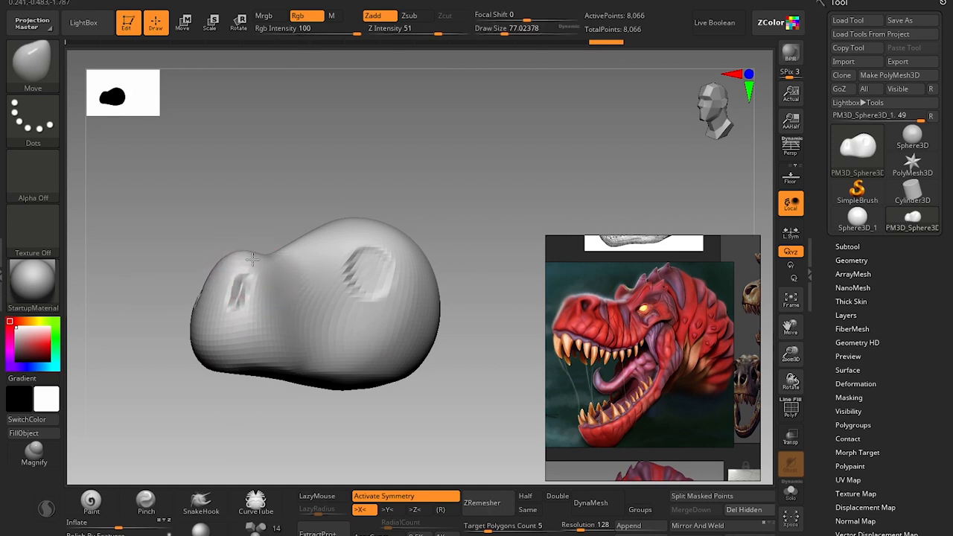
{"action": "left_click_drag", "start_coordinate": [260, 259], "coordinate": [258, 260]}
{"action": "left_click_drag", "start_coordinate": [195, 412], "coordinate": [250, 414]}
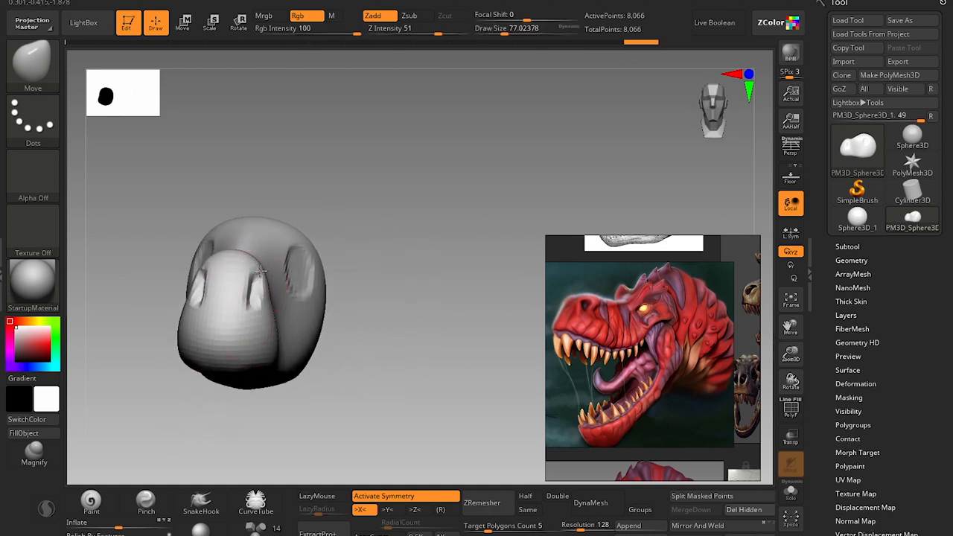
{"action": "left_click_drag", "start_coordinate": [256, 350], "coordinate": [255, 366]}
Hollow out the roof of the mouth along the underside with the Clay brush at a draw size of about 80.
{"action": "left_click_drag", "start_coordinate": [317, 425], "coordinate": [351, 262]}
{"action": "key", "text": "b"}
{"action": "key", "text": "s"}
{"action": "key", "text": "t"}
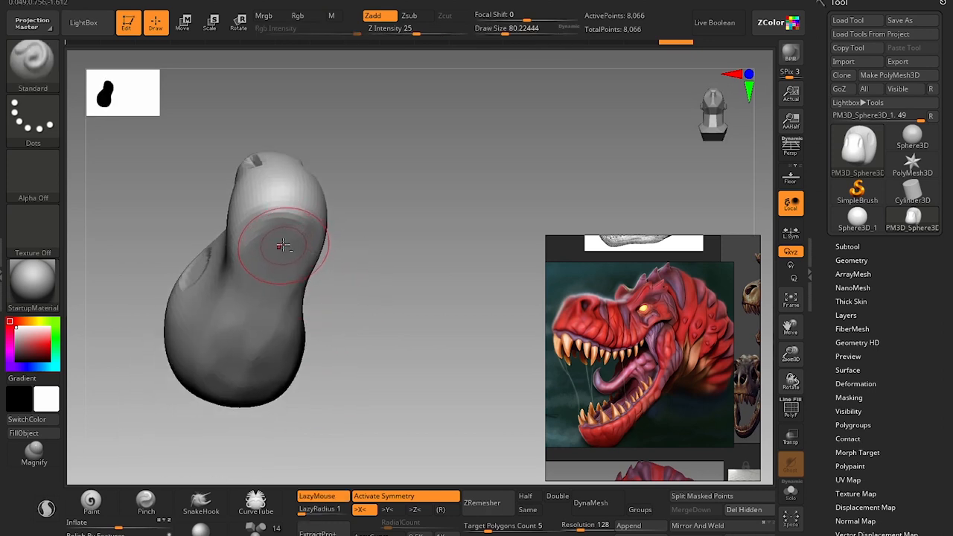
{"action": "key", "text": "b"}
{"action": "key", "text": "c"}
{"action": "key", "text": "l"}
{"action": "mouse_move", "coordinate": [268, 270]}
{"action": "left_mouse_down"}
{"action": "mouse_move", "coordinate": [262, 306]}
{"action": "mouse_move", "coordinate": [254, 291]}
{"action": "mouse_move", "coordinate": [248, 367]}
{"action": "left_mouse_up"}
{"action": "left_click_drag", "start_coordinate": [268, 259], "coordinate": [260, 293]}
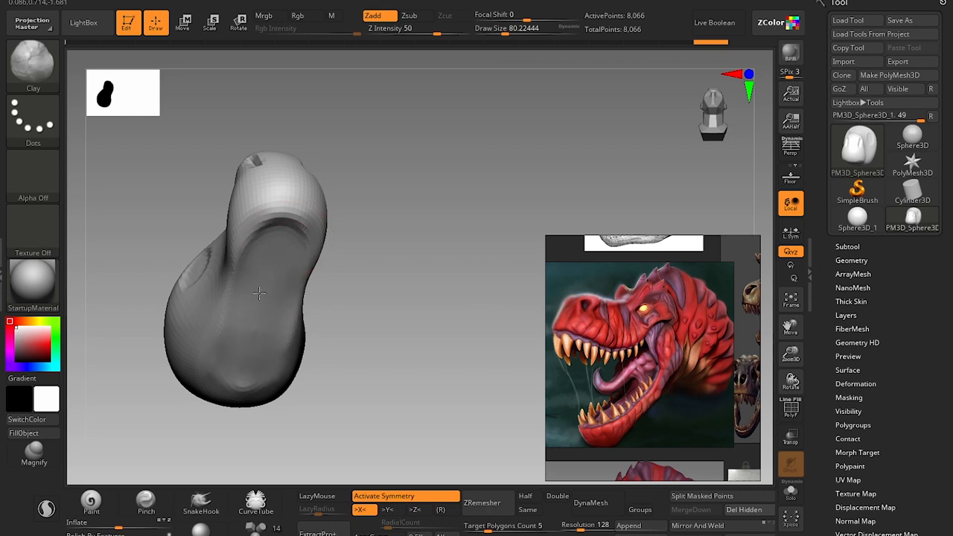
{"action": "mouse_move", "coordinate": [284, 249]}
{"action": "left_mouse_down"}
{"action": "mouse_move", "coordinate": [259, 328]}
{"action": "mouse_move", "coordinate": [272, 316]}
{"action": "mouse_move", "coordinate": [263, 322]}
{"action": "mouse_move", "coordinate": [273, 261]}
{"action": "left_mouse_up"}
Deepen the mouth hollow toward the snout's tip from below and switch to the Standard brush.
{"action": "left_click_drag", "start_coordinate": [362, 317], "coordinate": [281, 239], "text": "shift"}
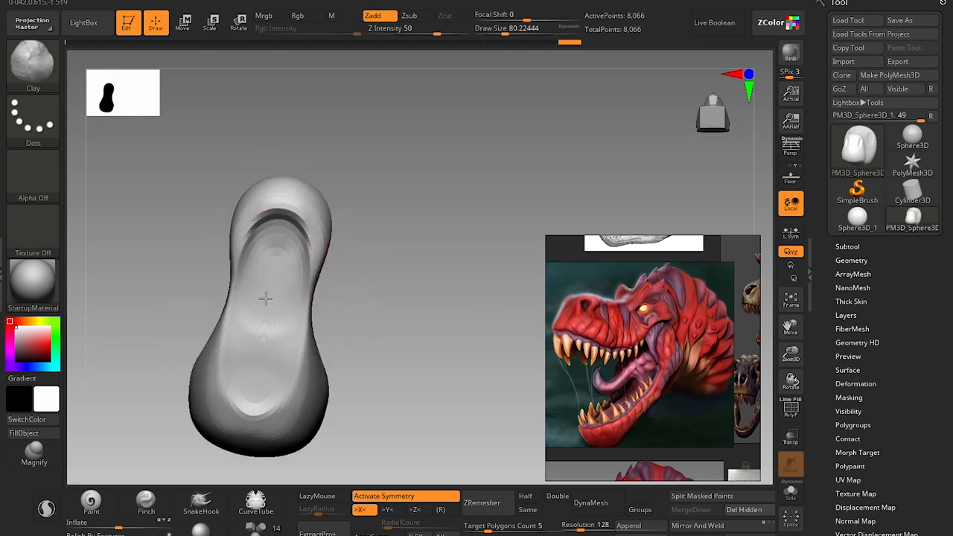
{"action": "mouse_move", "coordinate": [266, 299]}
{"action": "left_mouse_down"}
{"action": "mouse_move", "coordinate": [271, 345]}
{"action": "mouse_move", "coordinate": [285, 260]}
{"action": "mouse_move", "coordinate": [262, 314]}
{"action": "mouse_move", "coordinate": [276, 335]}
{"action": "mouse_move", "coordinate": [275, 253]}
{"action": "left_mouse_up"}
{"action": "key", "text": "b"}
{"action": "key", "text": "s"}
{"action": "key", "text": "t"}
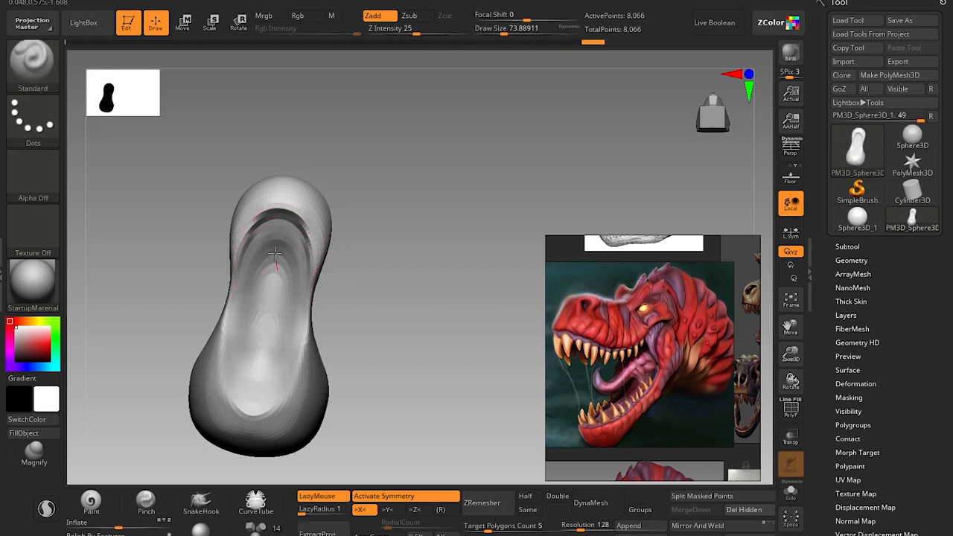
Push down the top of the cranium above the eye sockets in side view with the Move brush, starting at a draw size of about 158.
{"action": "mouse_move", "coordinate": [376, 287]}
{"action": "left_mouse_down"}
{"action": "mouse_move", "coordinate": [390, 283]}
{"action": "mouse_move", "coordinate": [365, 375]}
{"action": "mouse_move", "coordinate": [392, 370]}
{"action": "mouse_move", "coordinate": [378, 404]}
{"action": "mouse_move", "coordinate": [389, 390]}
{"action": "mouse_move", "coordinate": [343, 373]}
{"action": "left_mouse_up"}
{"action": "key", "text": "s"}
{"action": "left_click_drag", "start_coordinate": [283, 216], "coordinate": [320, 182]}
{"action": "key", "text": "b"}
{"action": "key", "text": "m"}
{"action": "key", "text": "v"}
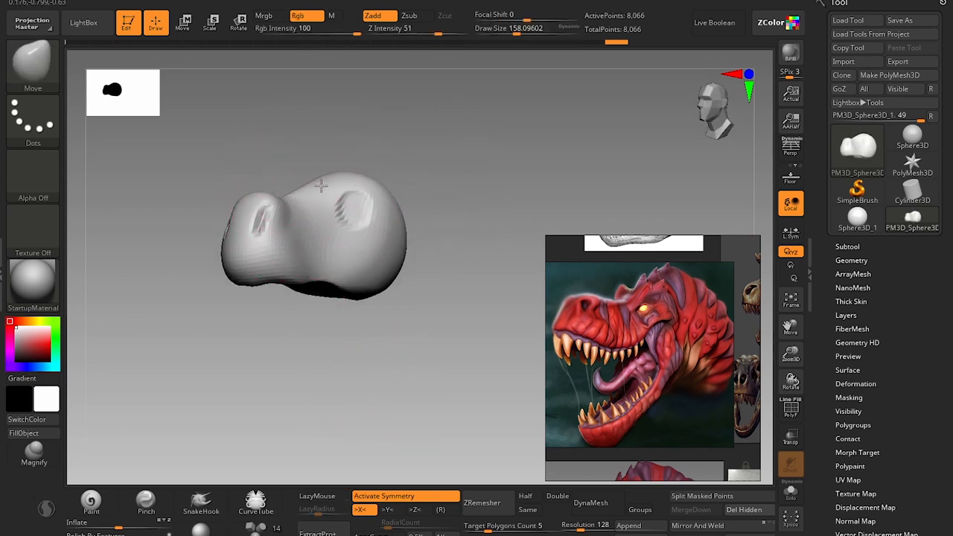
{"action": "left_click_drag", "start_coordinate": [337, 194], "coordinate": [385, 189]}
{"action": "key", "text": "s"}
{"action": "key", "text": "s"}
{"action": "left_click_drag", "start_coordinate": [376, 263], "coordinate": [372, 262]}
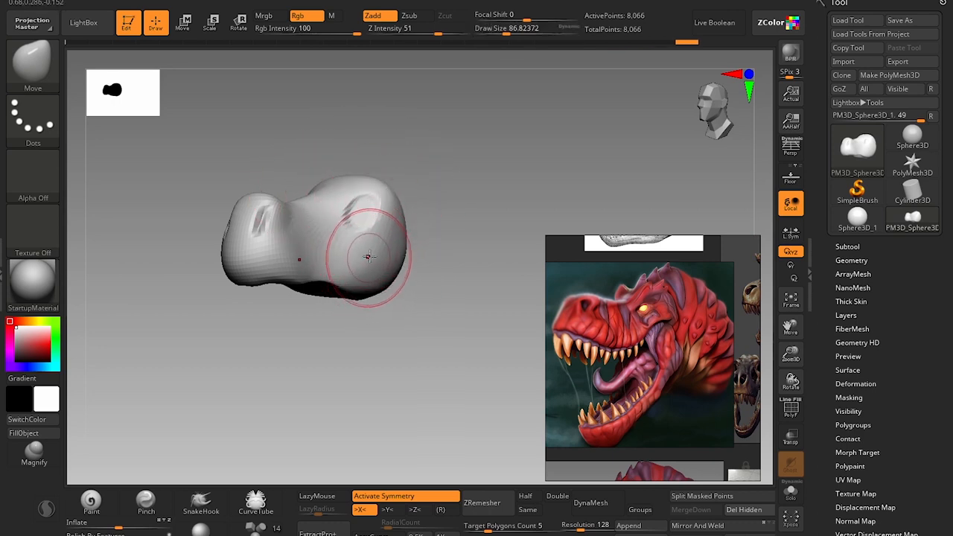
Reshape the cranium and the bridge of the snout from the front with the Move brush, changing the draw size up to about 132.
{"action": "left_click_drag", "start_coordinate": [429, 201], "coordinate": [452, 229]}
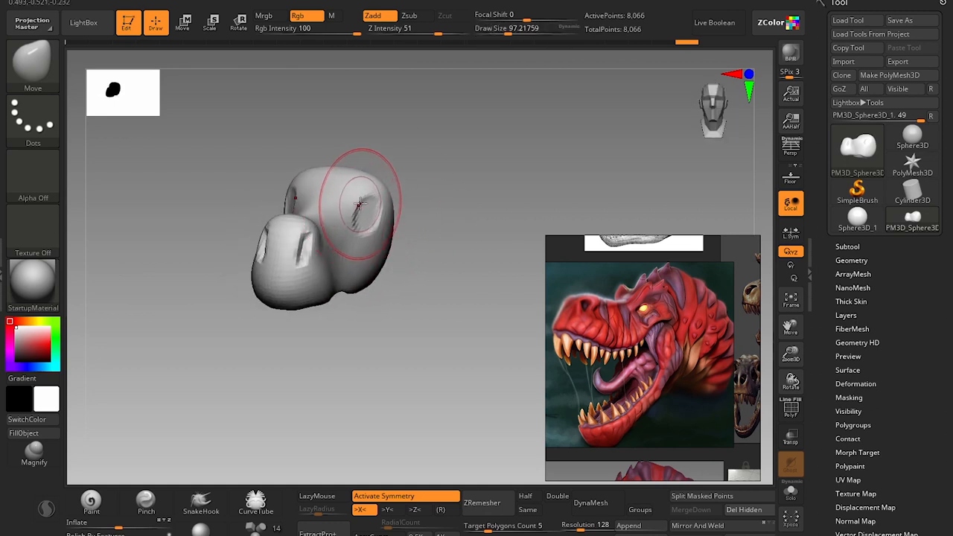
{"action": "left_click_drag", "start_coordinate": [413, 161], "coordinate": [352, 155]}
{"action": "left_click_drag", "start_coordinate": [462, 198], "coordinate": [438, 196]}
{"action": "key", "text": "s"}
{"action": "left_click_drag", "start_coordinate": [415, 199], "coordinate": [445, 195]}
{"action": "left_click_drag", "start_coordinate": [307, 343], "coordinate": [340, 323]}
{"action": "key", "text": "s"}
{"action": "left_click_drag", "start_coordinate": [300, 210], "coordinate": [318, 216]}
{"action": "mouse_move", "coordinate": [300, 340]}
{"action": "left_mouse_down"}
{"action": "mouse_move", "coordinate": [410, 247]}
{"action": "mouse_move", "coordinate": [418, 294]}
{"action": "left_mouse_up"}
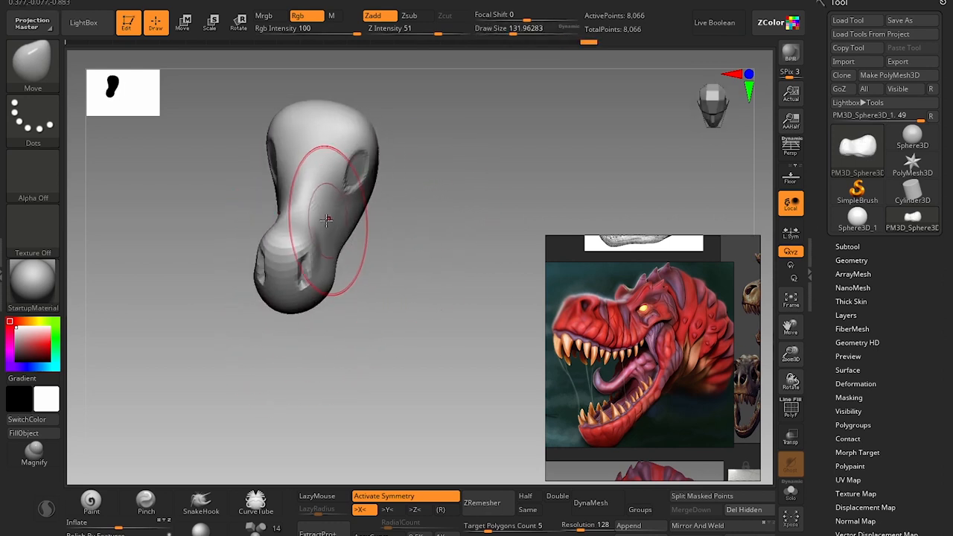
Adjust the snout's sides at a draw size of about 83 and reshape the cranium around the eye sockets at about 132.
{"action": "key", "text": "s"}
{"action": "mouse_move", "coordinate": [327, 220]}
{"action": "left_mouse_down"}
{"action": "mouse_move", "coordinate": [318, 222]}
{"action": "mouse_move", "coordinate": [336, 211]}
{"action": "left_mouse_up"}
{"action": "left_click_drag", "start_coordinate": [364, 277], "coordinate": [368, 233]}
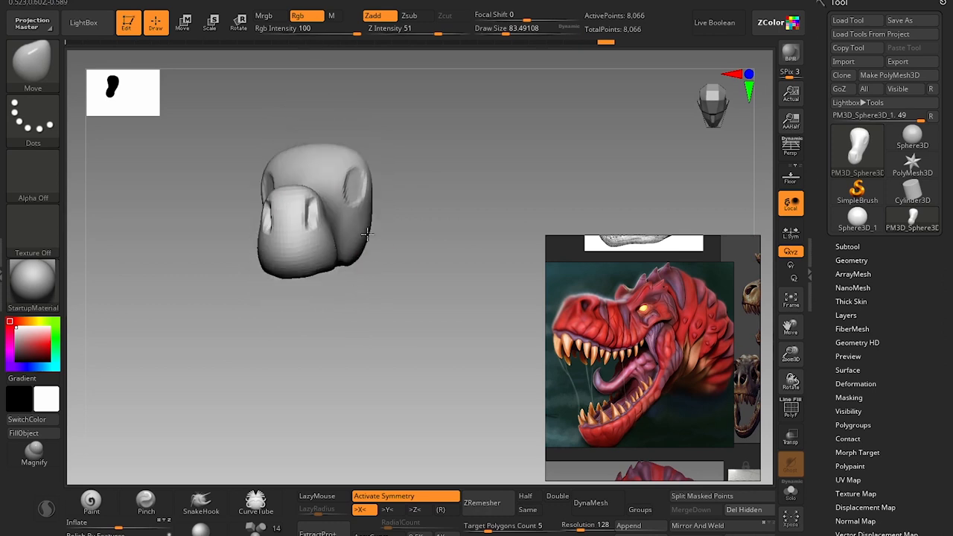
{"action": "mouse_move", "coordinate": [394, 308]}
{"action": "left_mouse_down"}
{"action": "mouse_move", "coordinate": [368, 318]}
{"action": "mouse_move", "coordinate": [376, 335]}
{"action": "left_mouse_up"}
{"action": "mouse_move", "coordinate": [378, 338]}
{"action": "left_mouse_down", "text": "alt"}
{"action": "mouse_move", "coordinate": [374, 312]}
{"action": "mouse_move", "coordinate": [386, 335]}
{"action": "left_mouse_up", "text": "alt"}
{"action": "key", "text": "s"}
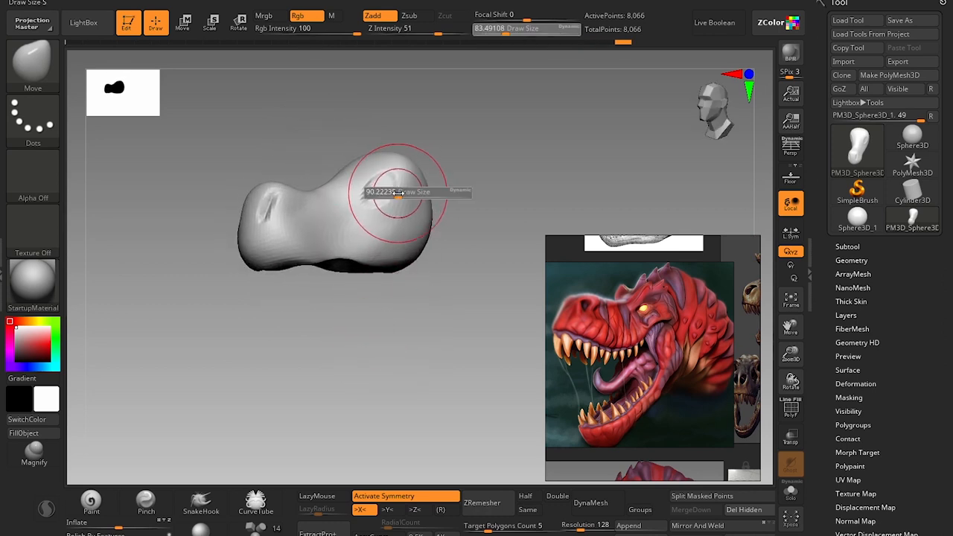
{"action": "left_click_drag", "start_coordinate": [397, 194], "coordinate": [401, 192]}
{"action": "key", "text": "s"}
{"action": "left_click_drag", "start_coordinate": [410, 176], "coordinate": [404, 162]}
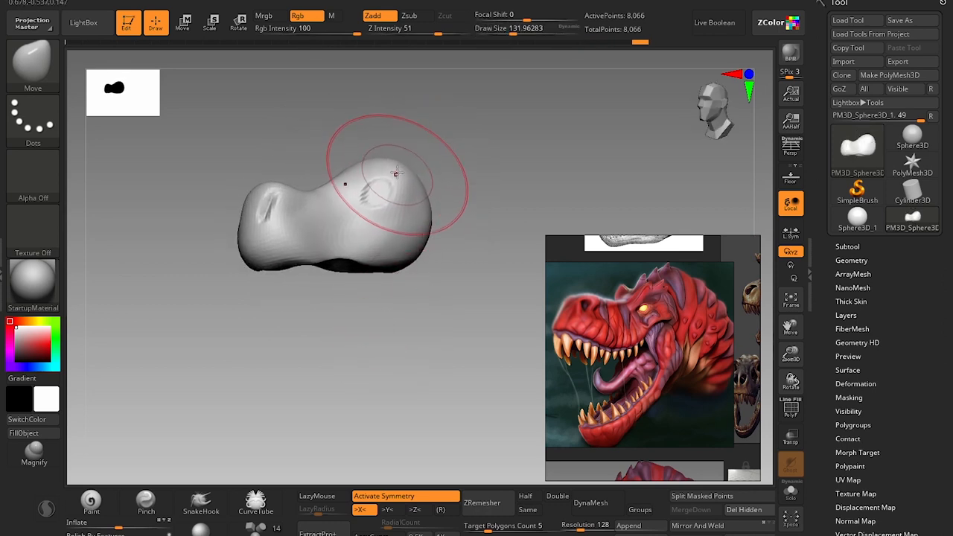
Build up and smooth a brow ridge over the eye sockets with the Clay brush at a draw size of about 46.
{"action": "key", "text": "b"}
{"action": "key", "text": "c"}
{"action": "key", "text": "l"}
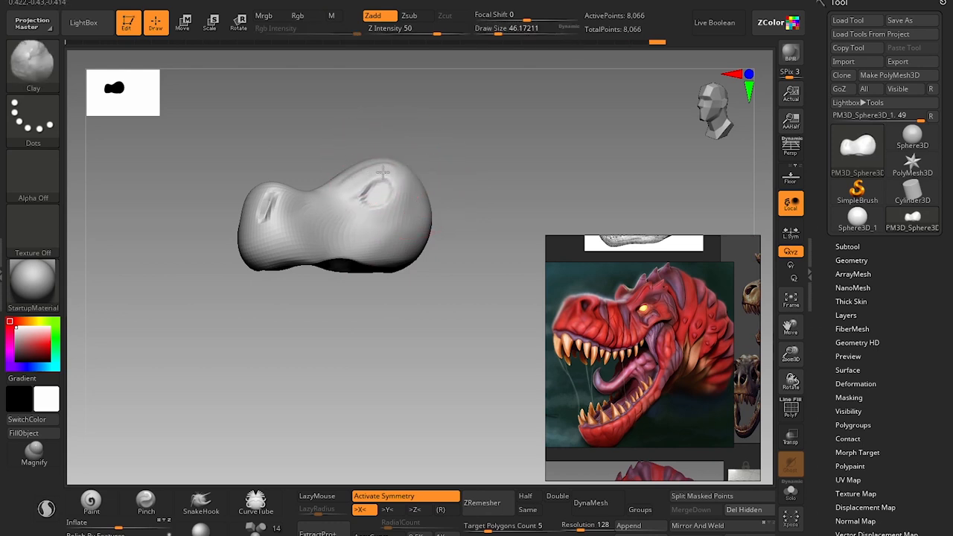
{"action": "key", "text": "shift"}
{"action": "left_click_drag", "start_coordinate": [385, 175], "coordinate": [370, 180], "text": "shift"}
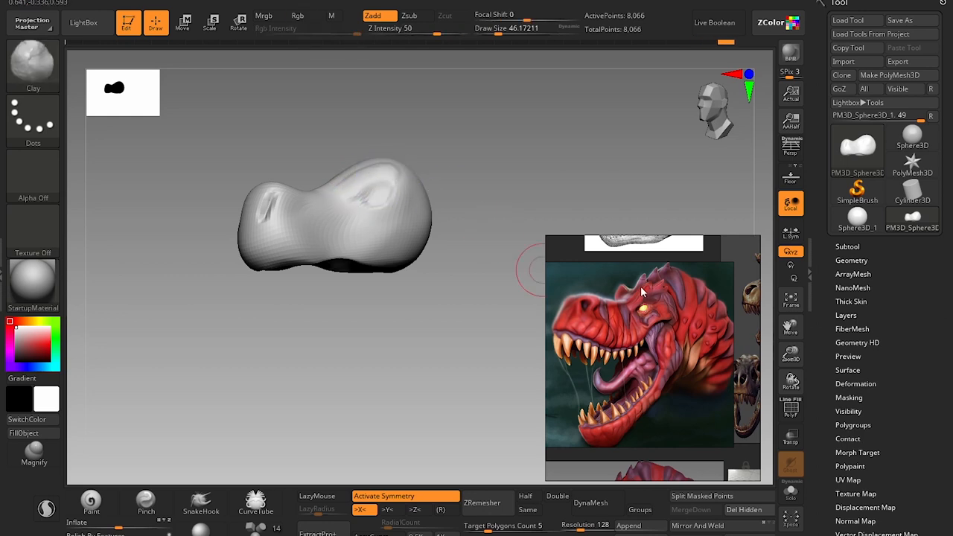
Shorten the snout slightly and deepen the dip behind the nostrils with the Move brush at a draw size of about 101.
{"action": "left_click_drag", "start_coordinate": [383, 309], "coordinate": [379, 296]}
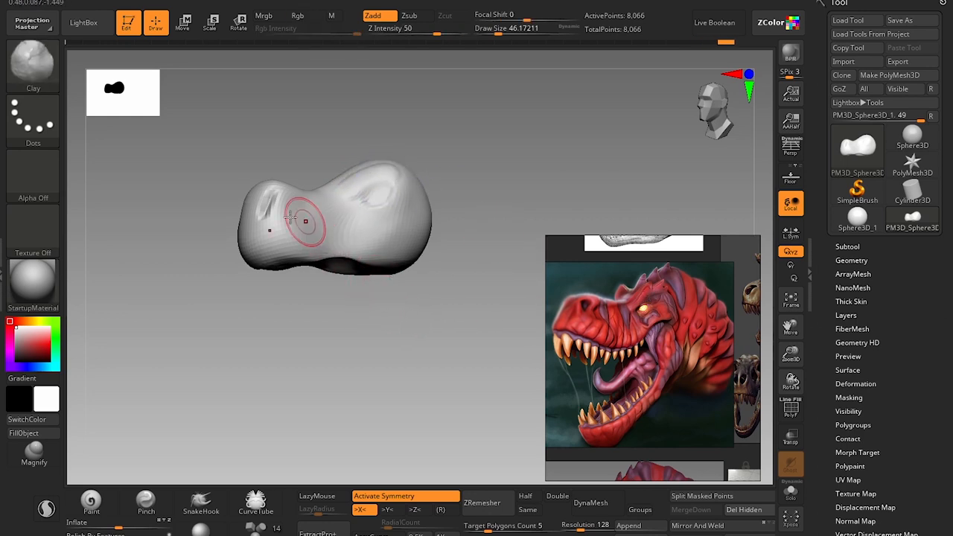
{"action": "left_click_drag", "start_coordinate": [247, 298], "coordinate": [255, 315]}
{"action": "key", "text": "b"}
{"action": "key", "text": "m"}
{"action": "key", "text": "v"}
{"action": "key", "text": "s"}
{"action": "left_click_drag", "start_coordinate": [287, 208], "coordinate": [294, 209]}
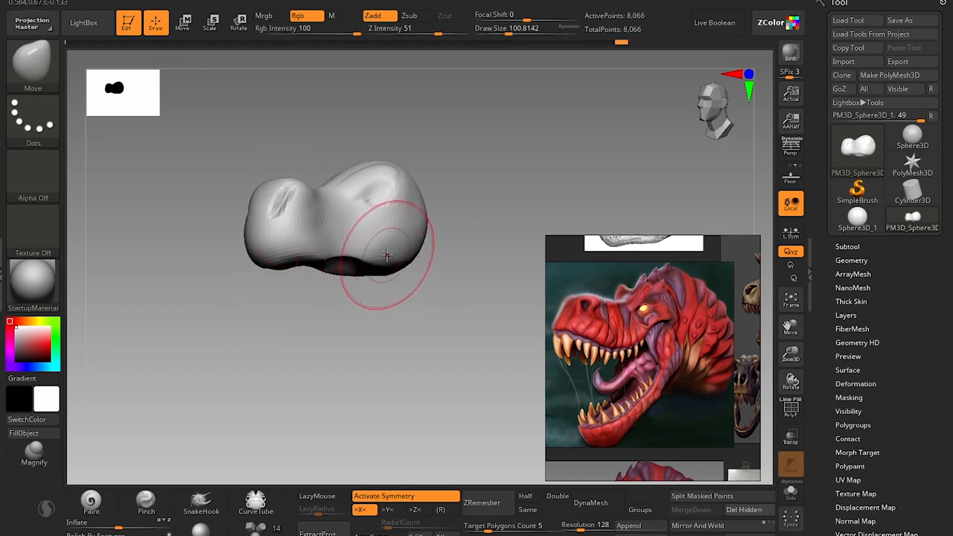
Undo the last stroke and push the skull's underside upward beneath the eye sockets with the Move brush at a draw size of about 128.
{"action": "key", "text": "s"}
{"action": "left_click_drag", "start_coordinate": [389, 256], "coordinate": [394, 256]}
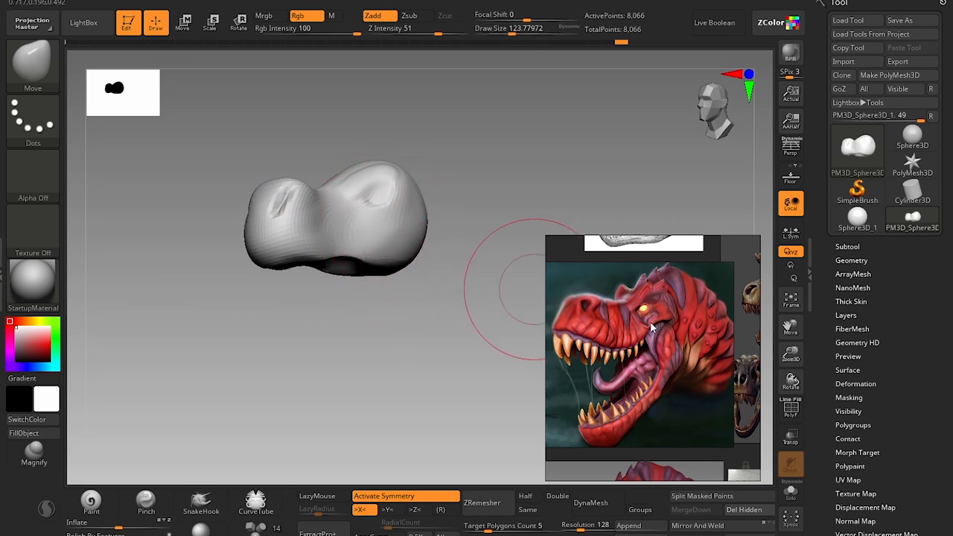
{"action": "key", "text": "ctrl+z"}
{"action": "left_click_drag", "start_coordinate": [391, 259], "coordinate": [405, 189]}
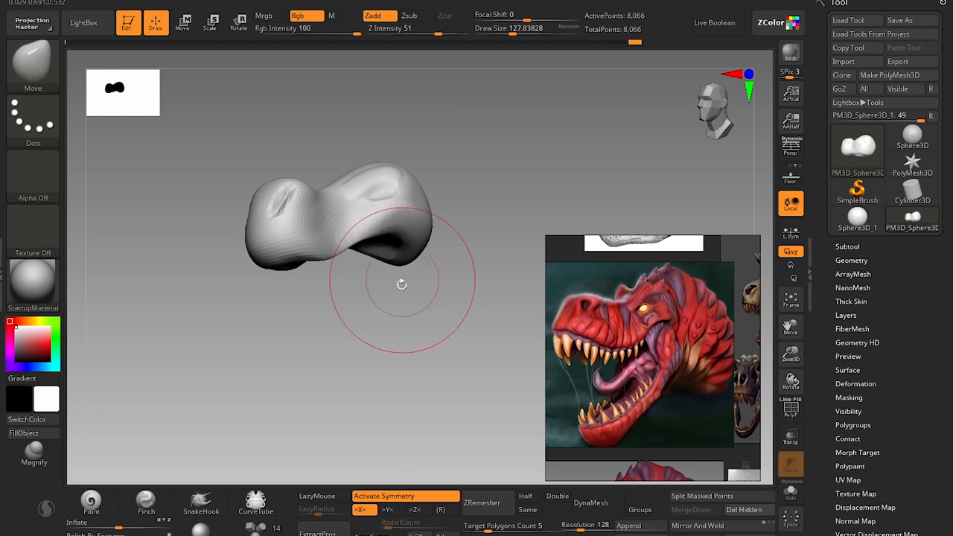
Refine the form around the eye sockets with the Move brush at a draw size of about 39.
{"action": "left_click_drag", "start_coordinate": [400, 283], "coordinate": [403, 279]}
{"action": "key", "text": "s"}
{"action": "key", "text": "s"}
{"action": "mouse_move", "coordinate": [383, 202]}
{"action": "left_mouse_down"}
{"action": "mouse_move", "coordinate": [369, 199]}
{"action": "mouse_move", "coordinate": [383, 203]}
{"action": "mouse_move", "coordinate": [380, 194]}
{"action": "mouse_move", "coordinate": [385, 208]}
{"action": "left_mouse_up"}
{"action": "key", "text": "s"}
{"action": "key", "text": "s"}
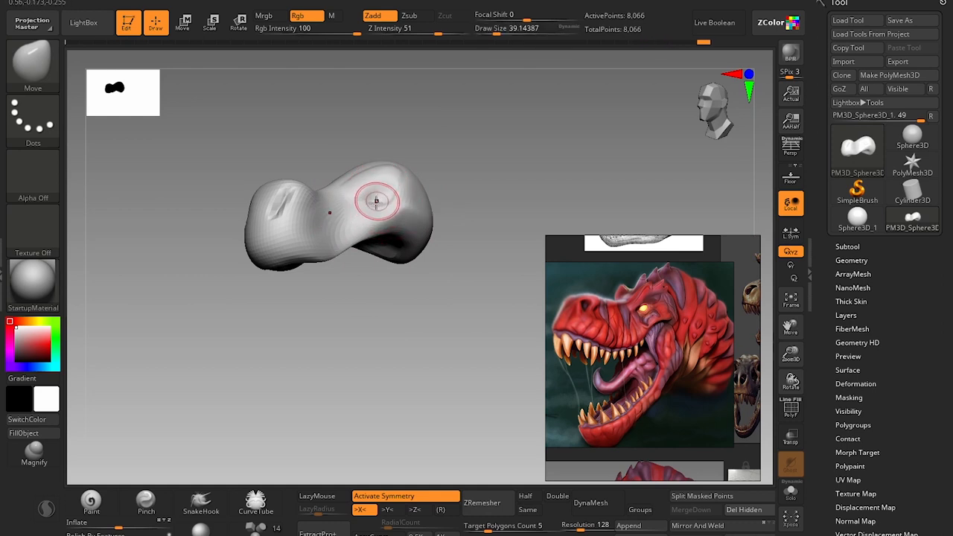
{"action": "left_click_drag", "start_coordinate": [370, 307], "coordinate": [379, 346]}
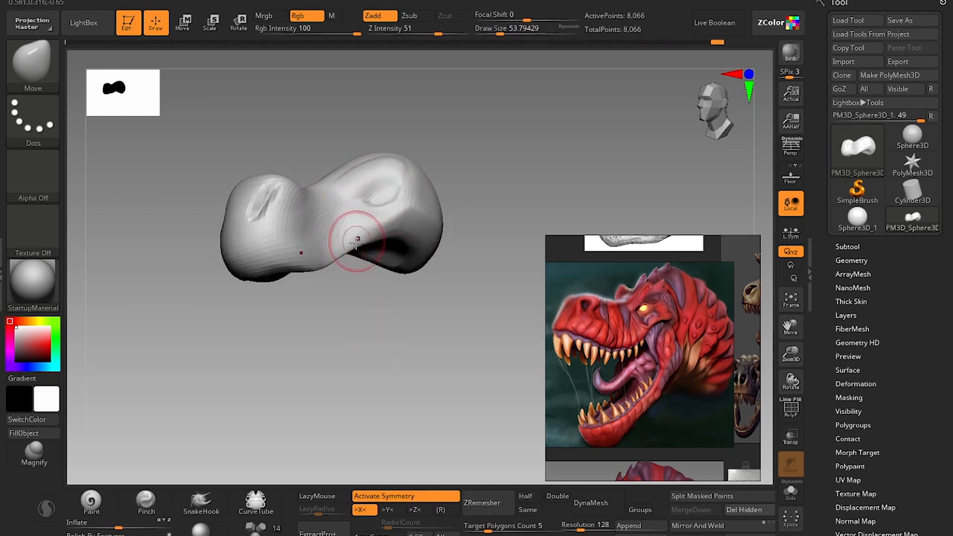
Pull the upper jaw's lower edge down beneath the cheek and snout with the Move brush, starting at a draw size of about 71.
{"action": "key", "text": "s"}
{"action": "left_click_drag", "start_coordinate": [356, 242], "coordinate": [360, 242]}
{"action": "left_click_drag", "start_coordinate": [360, 242], "coordinate": [397, 236]}
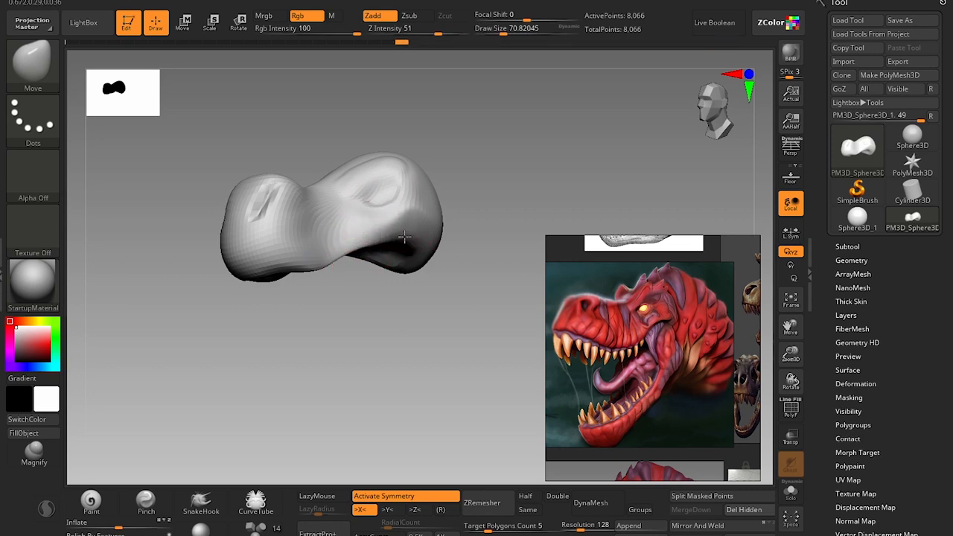
{"action": "left_click_drag", "start_coordinate": [330, 276], "coordinate": [334, 268]}
{"action": "key", "text": "s"}
{"action": "mouse_move", "coordinate": [338, 262]}
{"action": "left_mouse_down"}
{"action": "mouse_move", "coordinate": [354, 254]}
{"action": "mouse_move", "coordinate": [315, 265]}
{"action": "mouse_move", "coordinate": [316, 285]}
{"action": "mouse_move", "coordinate": [274, 263]}
{"action": "left_mouse_up"}
{"action": "key", "text": "s"}
{"action": "key", "text": "s"}
{"action": "key", "text": "s"}
{"action": "key", "text": "s"}
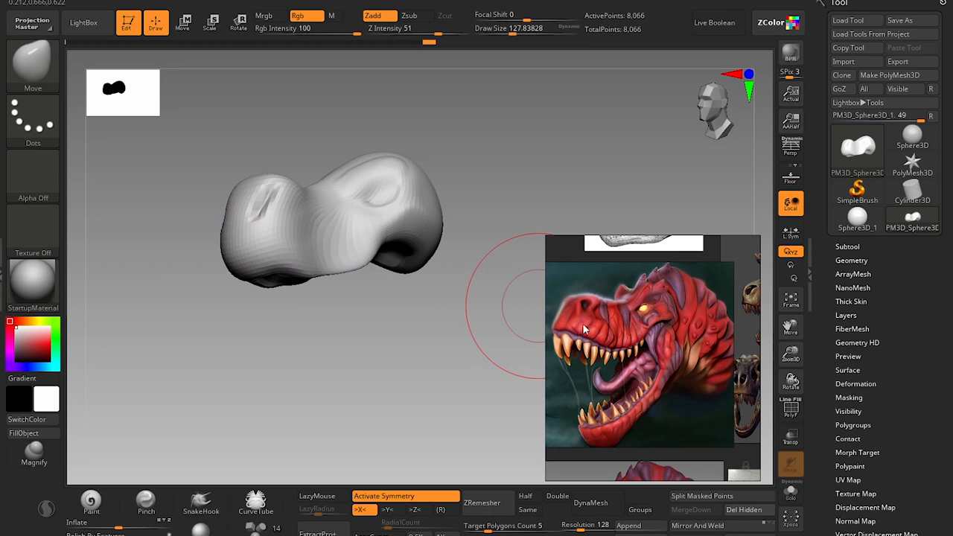
Rework the nostrils with DamStandard and adjust the snout's front with the Move brush at a draw size of about 65.
{"action": "left_click_drag", "start_coordinate": [372, 320], "coordinate": [266, 330]}
{"action": "key", "text": "b"}
{"action": "key", "text": "d"}
{"action": "key", "text": "s"}
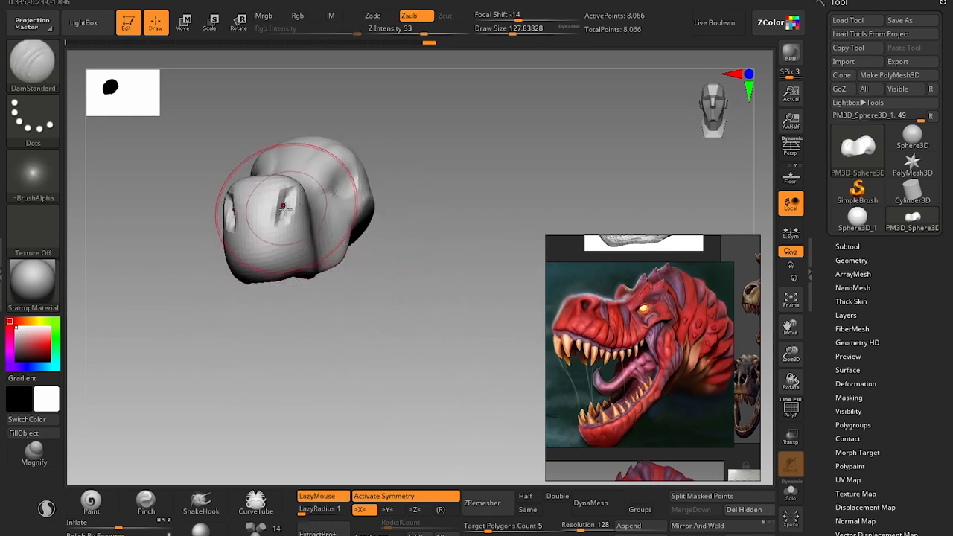
{"action": "key", "text": "s"}
{"action": "key", "text": "b"}
{"action": "key", "text": "m"}
{"action": "key", "text": "v"}
{"action": "key", "text": "s"}
{"action": "left_click_drag", "start_coordinate": [279, 229], "coordinate": [282, 223]}
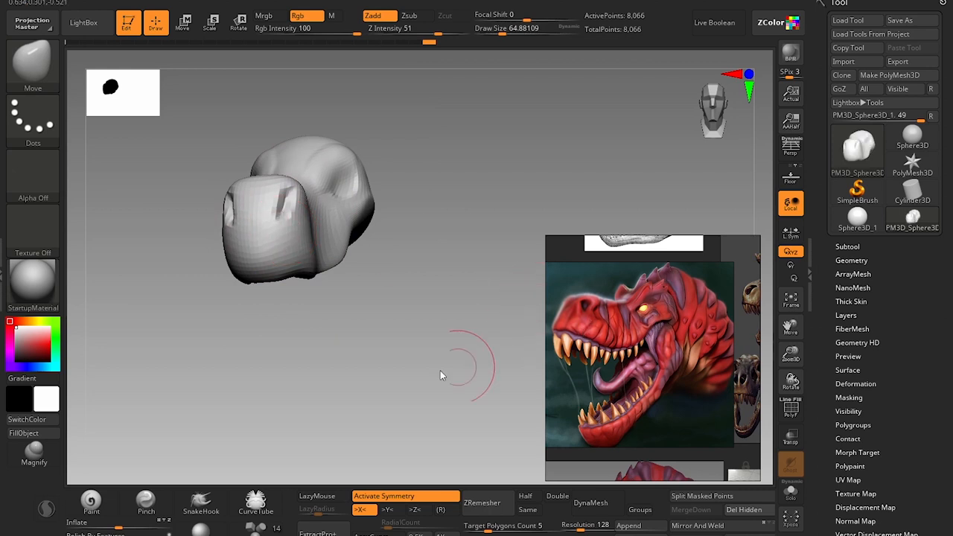
Inflate the upper jaw's rims along the mouth roof with the Inflat brush at a draw size of about 80 and smooth them.
{"action": "left_click_drag", "start_coordinate": [440, 373], "coordinate": [447, 237]}
{"action": "key", "text": "b"}
{"action": "key", "text": "i"}
{"action": "key", "text": "n"}
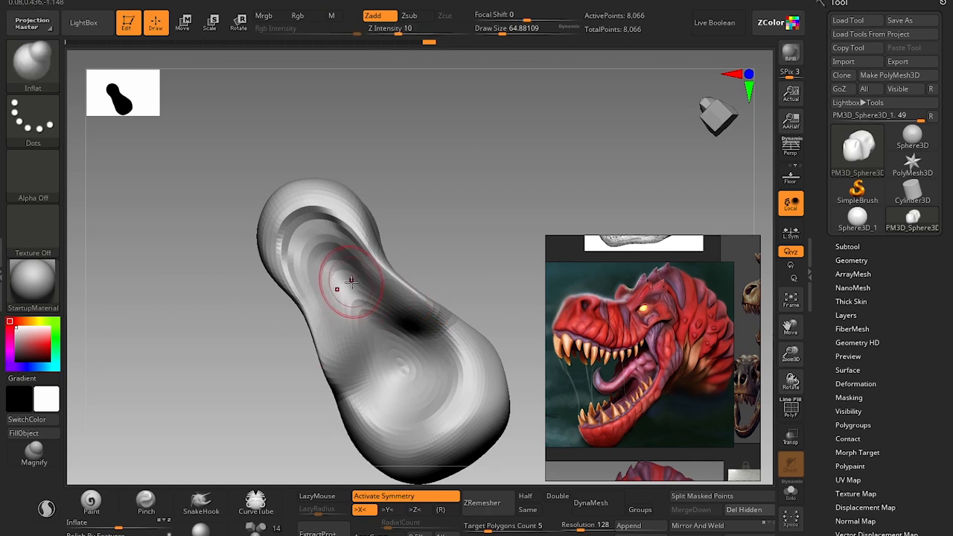
{"action": "key", "text": "bracketright"}
{"action": "mouse_move", "coordinate": [451, 331]}
{"action": "left_mouse_down"}
{"action": "mouse_move", "coordinate": [362, 226]}
{"action": "mouse_move", "coordinate": [422, 297]}
{"action": "left_mouse_up"}
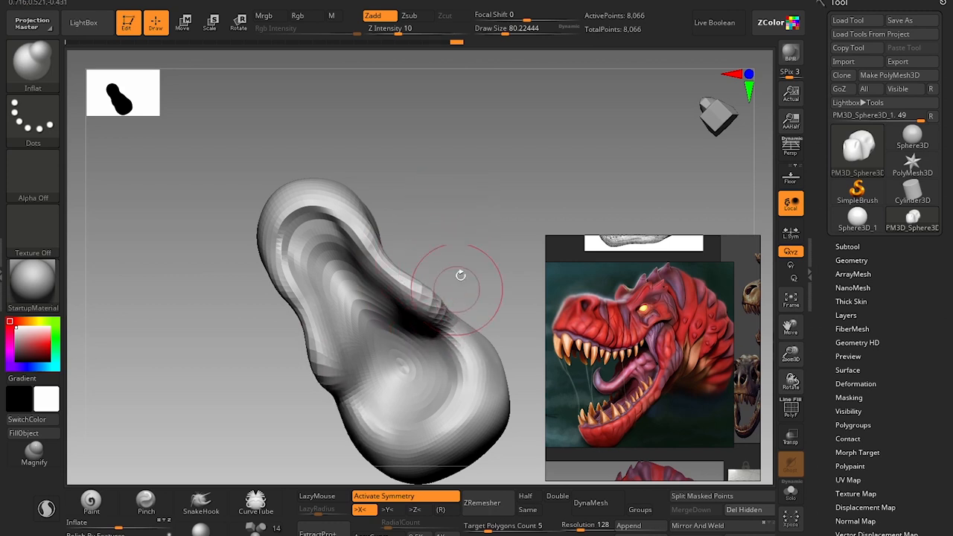
{"action": "mouse_move", "coordinate": [462, 275]}
{"action": "left_mouse_down"}
{"action": "mouse_move", "coordinate": [488, 386]}
{"action": "mouse_move", "coordinate": [425, 379]}
{"action": "mouse_move", "coordinate": [359, 339]}
{"action": "left_mouse_up"}
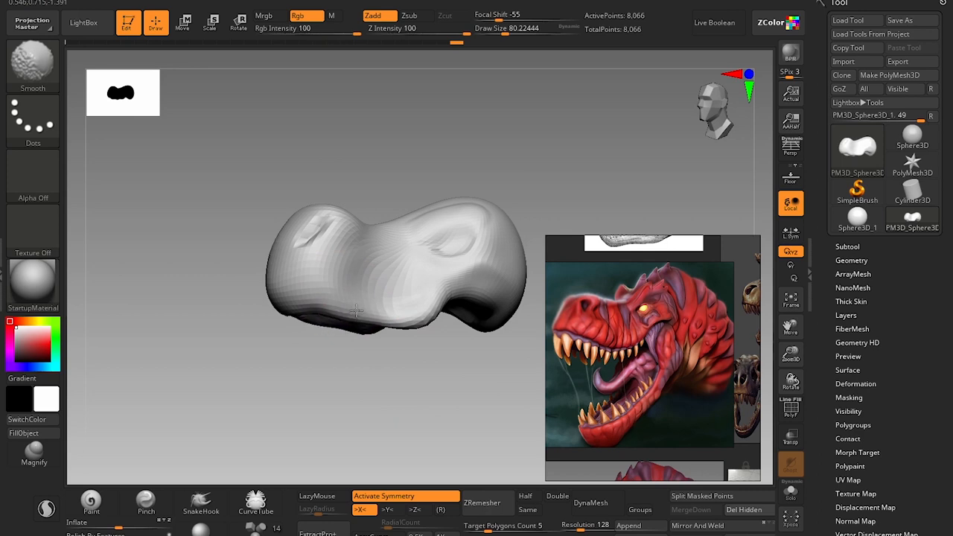
Reshape the snout's tip and lower edge with the Move brush at draw sizes of about 104 and 77.
{"action": "key", "text": "b"}
{"action": "key", "text": "m"}
{"action": "key", "text": "v"}
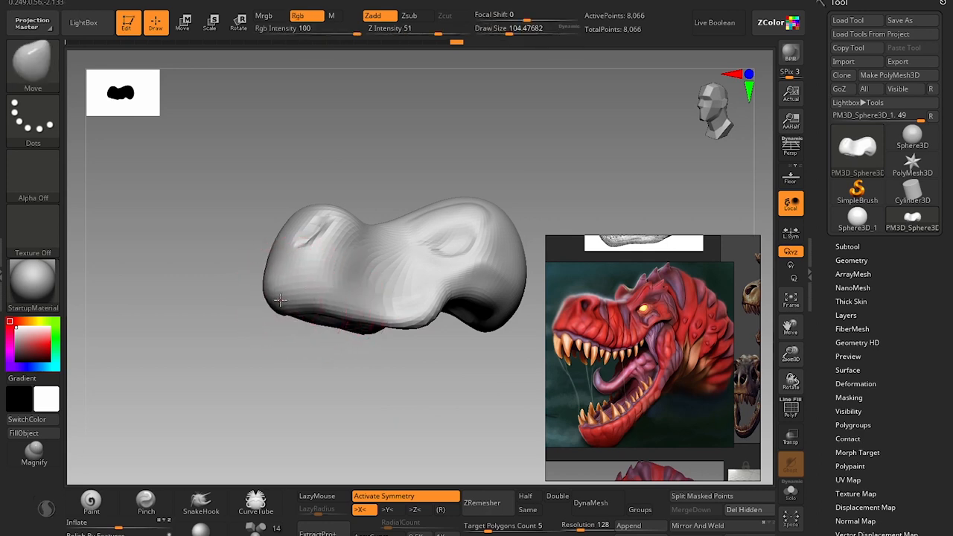
{"action": "left_click_drag", "start_coordinate": [284, 341], "coordinate": [312, 269]}
{"action": "key", "text": "s"}
{"action": "key", "text": "bracketright"}
{"action": "mouse_move", "coordinate": [366, 190]}
{"action": "left_mouse_down"}
{"action": "mouse_move", "coordinate": [368, 242]}
{"action": "mouse_move", "coordinate": [380, 258]}
{"action": "left_mouse_up"}
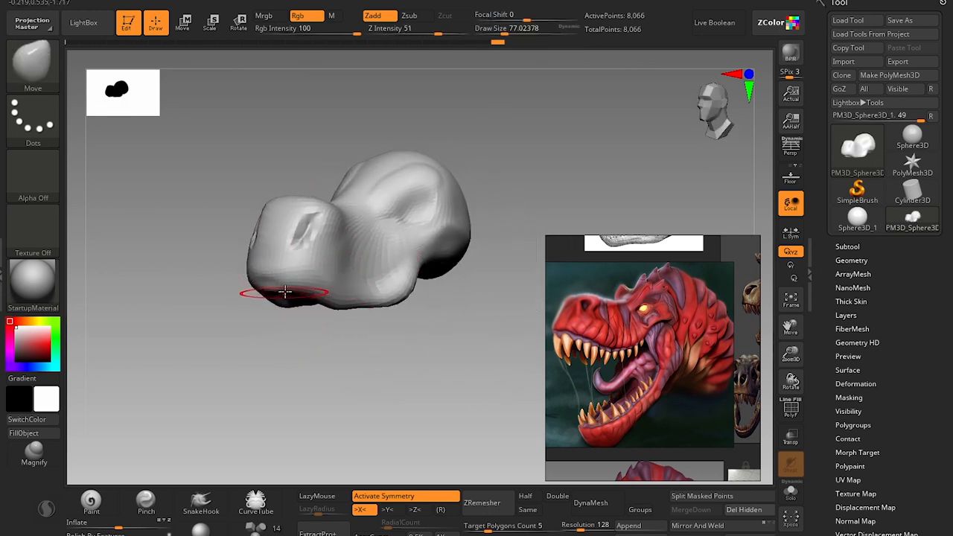
Widen and deepen the nostrils with the Move brush at about 41, DamStandard at about 33 and Move at about 31.
{"action": "key", "text": "bracketleft"}
{"action": "key", "text": "bracketleft"}
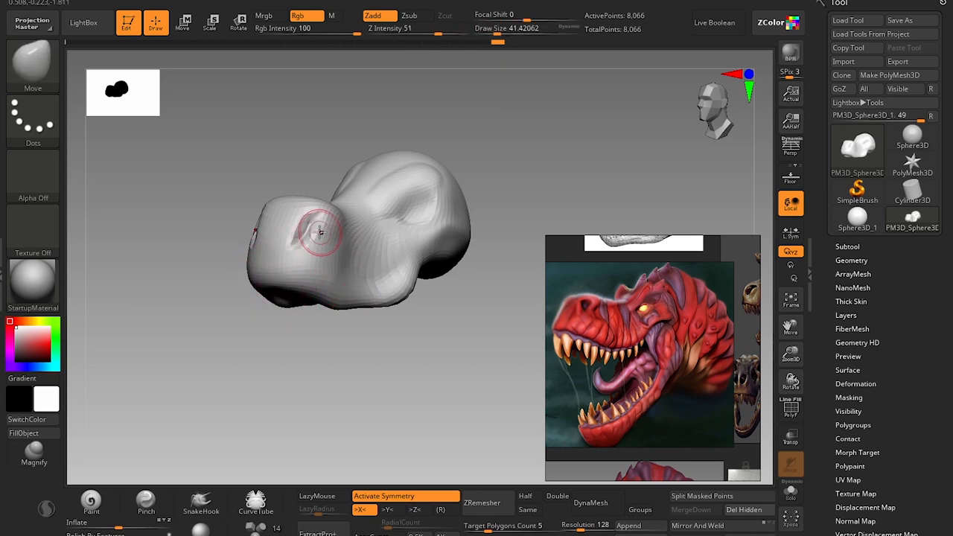
{"action": "left_click_drag", "start_coordinate": [325, 233], "coordinate": [306, 236]}
{"action": "key", "text": "b"}
{"action": "key", "text": "d"}
{"action": "key", "text": "s"}
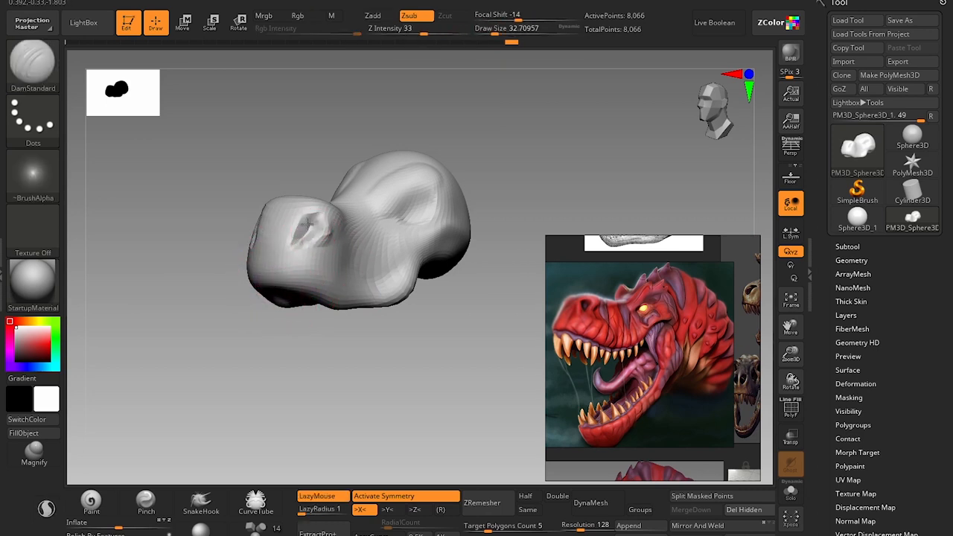
{"action": "key", "text": "b"}
{"action": "key", "text": "m"}
{"action": "key", "text": "v"}
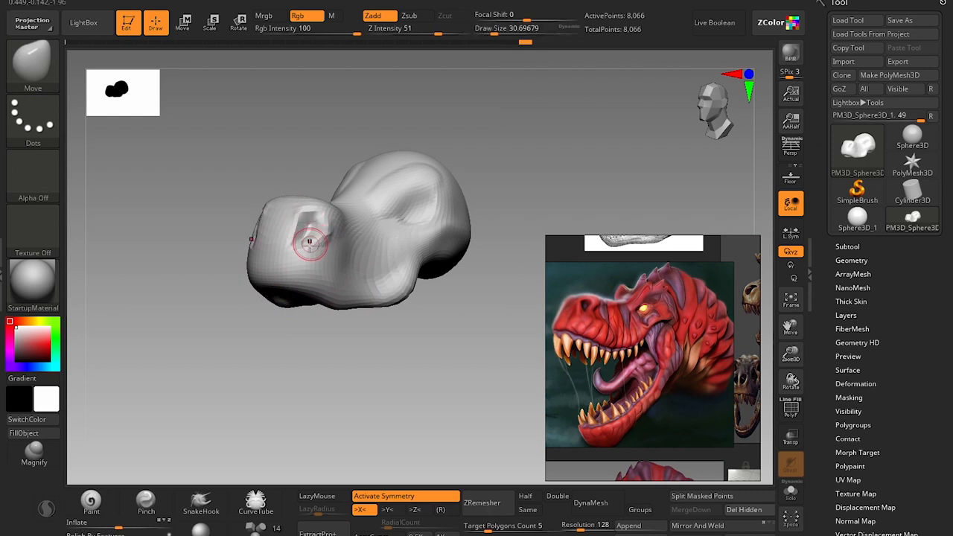
{"action": "left_click_drag", "start_coordinate": [294, 335], "coordinate": [278, 329]}
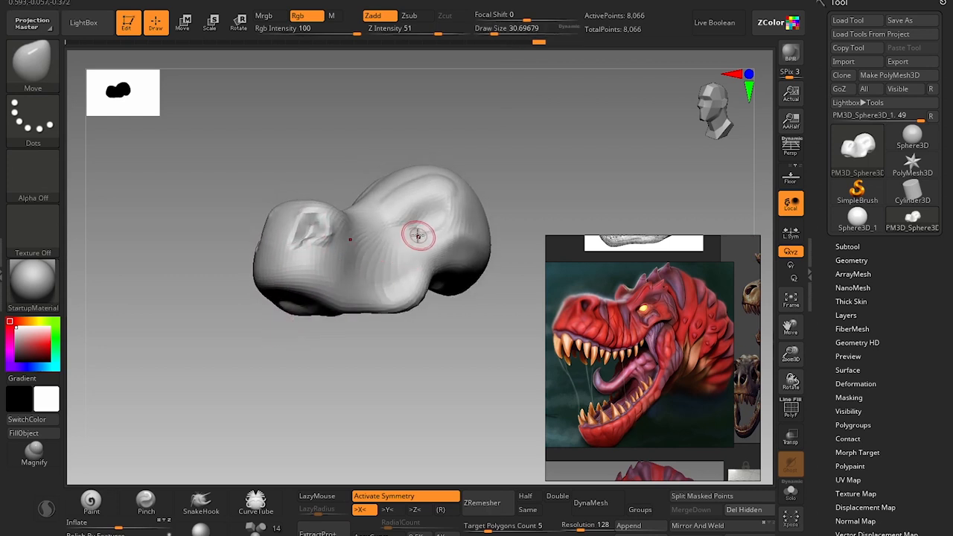
Adjust the eye sockets with the Move brush and build up form inside them with the Clay brush at a draw size of about 41.
{"action": "key", "text": "s"}
{"action": "left_click_drag", "start_coordinate": [420, 233], "coordinate": [424, 232]}
{"action": "key", "text": "b"}
{"action": "key", "text": "c"}
{"action": "key", "text": "l"}
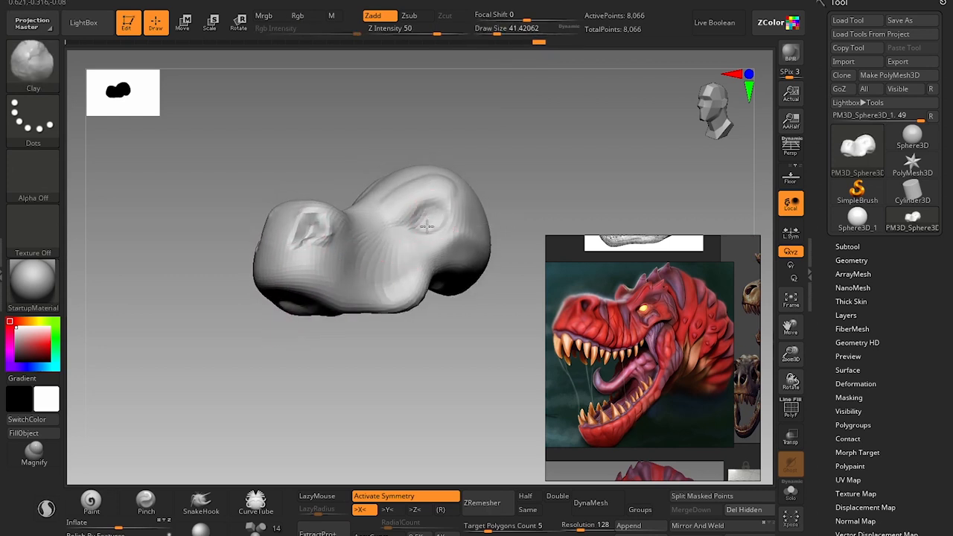
{"action": "left_click_drag", "start_coordinate": [485, 310], "coordinate": [405, 377]}
{"action": "mouse_move", "coordinate": [437, 347]}
{"action": "left_mouse_down"}
{"action": "mouse_move", "coordinate": [429, 319]}
{"action": "mouse_move", "coordinate": [434, 355]}
{"action": "left_mouse_up"}
Reshape the back of the skull's underside behind the cheeks with the Move brush at a draw size of about 90.
{"action": "key", "text": "s"}
{"action": "left_click_drag", "start_coordinate": [334, 325], "coordinate": [343, 325]}
{"action": "key", "text": "b"}
{"action": "key", "text": "m"}
{"action": "key", "text": "v"}
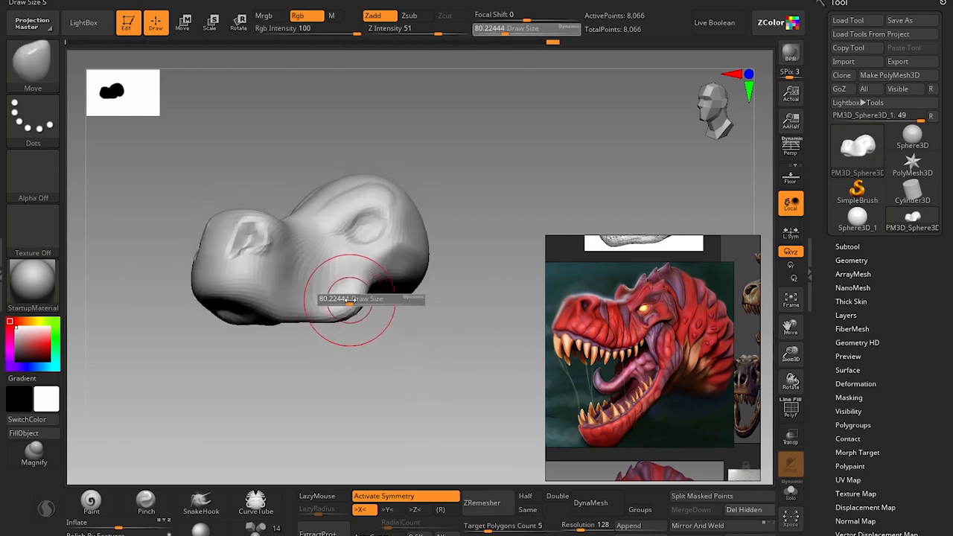
{"action": "left_click_drag", "start_coordinate": [377, 278], "coordinate": [397, 282]}
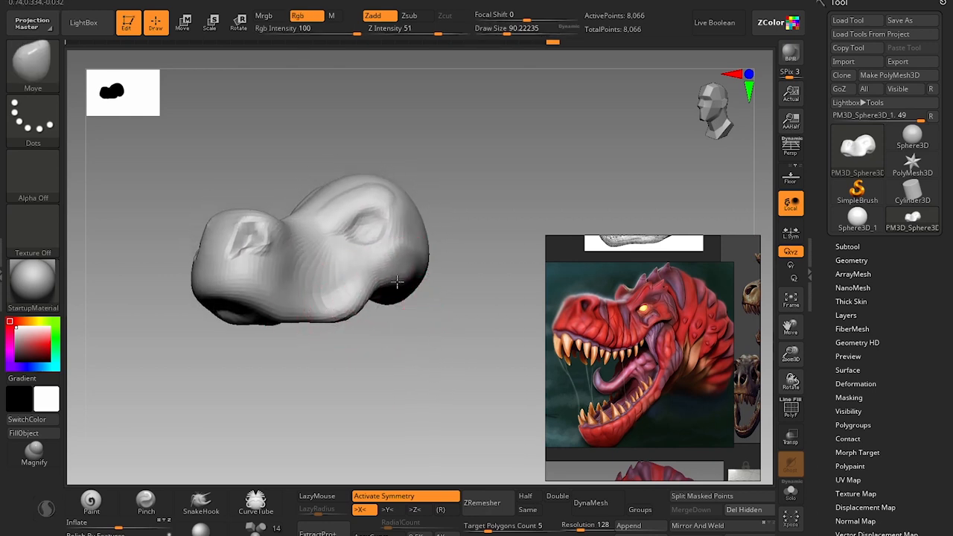
Curve the upper jaw's lower edge upward toward the jaw corner with the Move brush at a draw size of about 90.
{"action": "key", "text": "s"}
{"action": "mouse_move", "coordinate": [365, 318]}
{"action": "left_mouse_down"}
{"action": "mouse_move", "coordinate": [335, 304]}
{"action": "mouse_move", "coordinate": [367, 281]}
{"action": "left_mouse_up"}
{"action": "key", "text": "s"}
{"action": "key", "text": "s"}
{"action": "mouse_move", "coordinate": [319, 303]}
{"action": "left_mouse_down"}
{"action": "mouse_move", "coordinate": [300, 318]}
{"action": "mouse_move", "coordinate": [319, 315]}
{"action": "mouse_move", "coordinate": [318, 324]}
{"action": "mouse_move", "coordinate": [289, 317]}
{"action": "mouse_move", "coordinate": [298, 321]}
{"action": "left_mouse_up"}
{"action": "key", "text": "s"}
{"action": "key", "text": "s"}
{"action": "key", "text": "s"}
{"action": "key", "text": "s"}
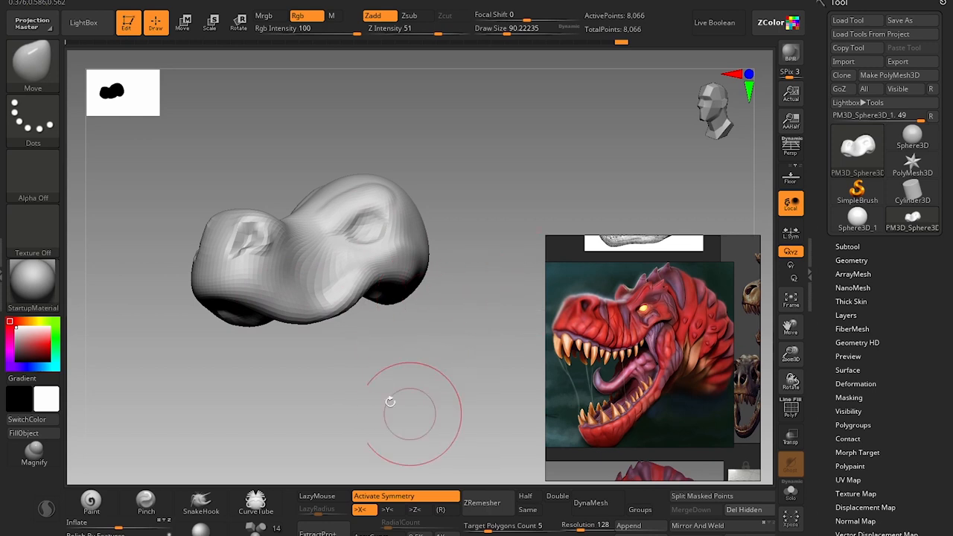
{"action": "left_click_drag", "start_coordinate": [357, 398], "coordinate": [400, 288], "text": "alt"}
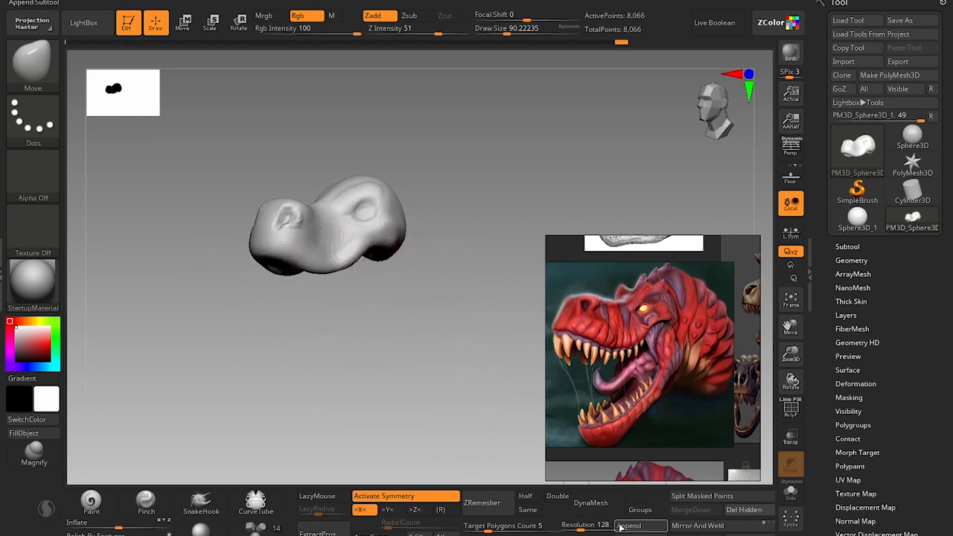
Duplicate the skull mesh within the same subtool and move the copy straight down below the masked original.
{"action": "left_click", "coordinate": [848, 247]}
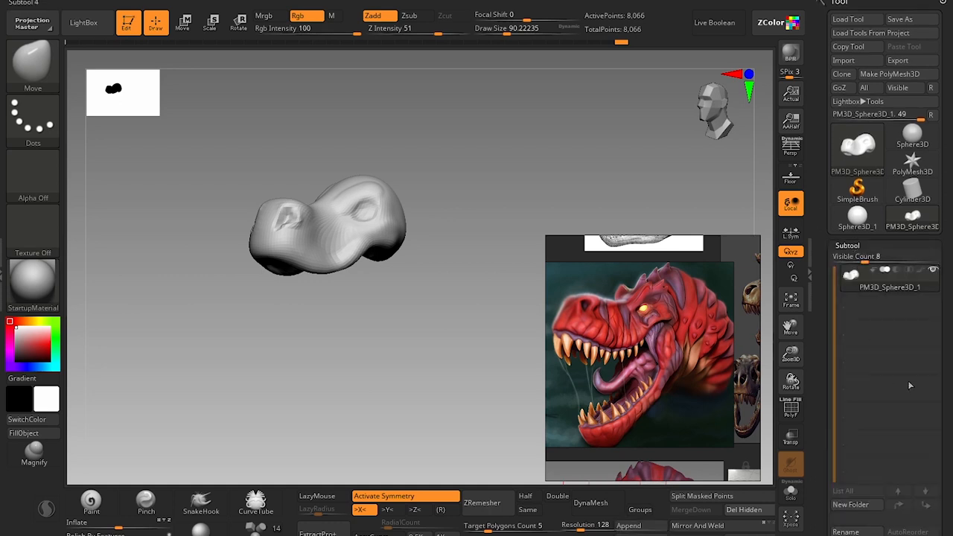
{"action": "scroll", "coordinate": [857, 298], "scroll_direction": "down", "scroll_amount": 5}
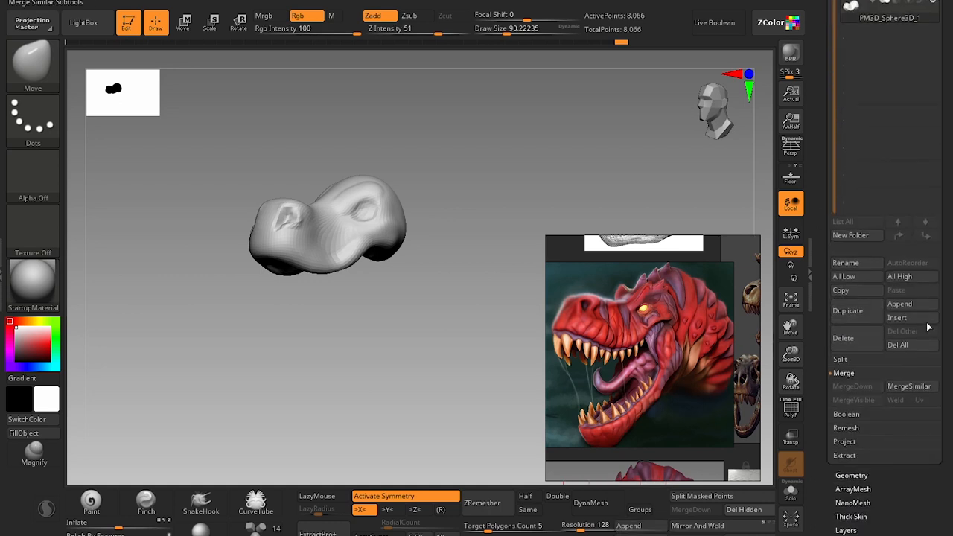
{"action": "left_click_drag", "start_coordinate": [379, 298], "coordinate": [418, 255]}
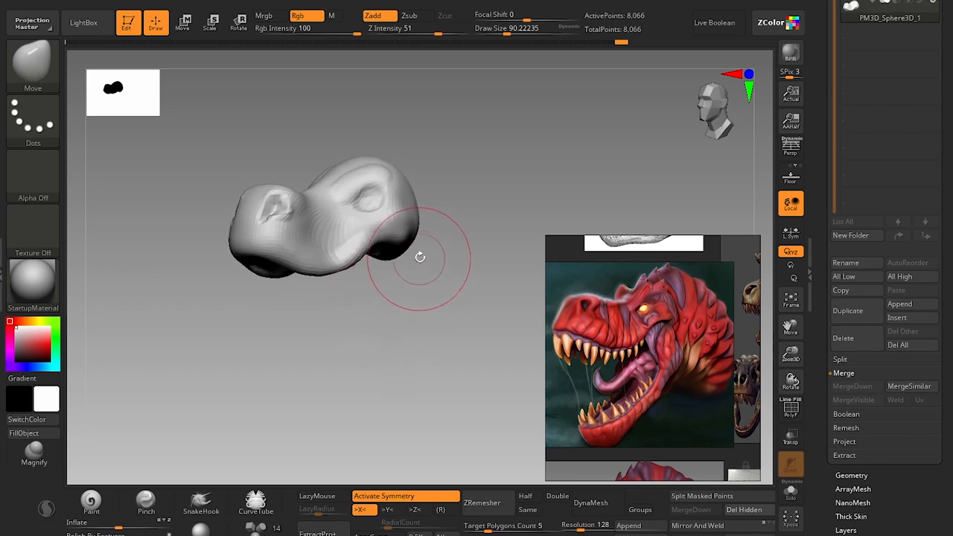
{"action": "key", "text": "w"}
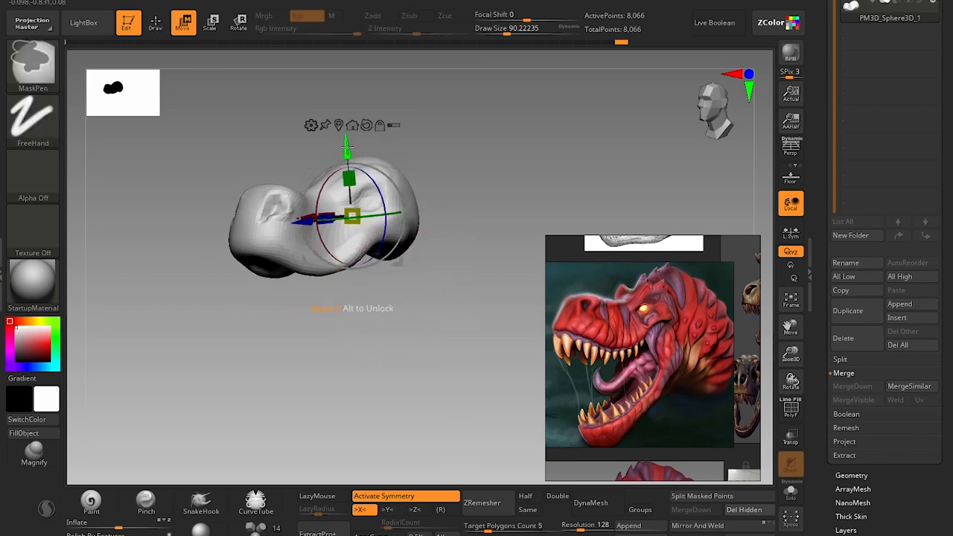
{"action": "left_click_drag", "start_coordinate": [356, 159], "coordinate": [333, 247], "text": "ctrl"}
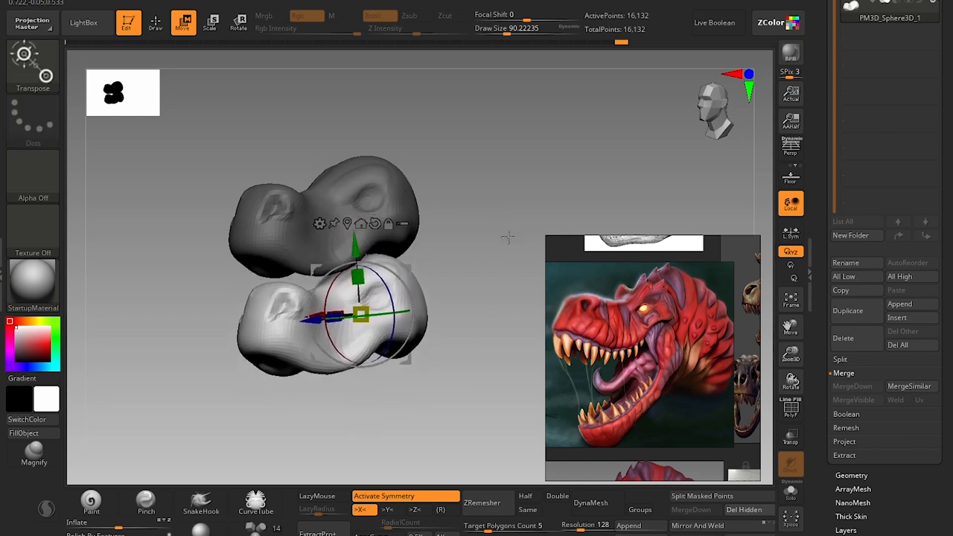
Display the polyframe and assign the upper skull and its lower copy separate polygroups.
{"action": "key", "text": "shift+f"}
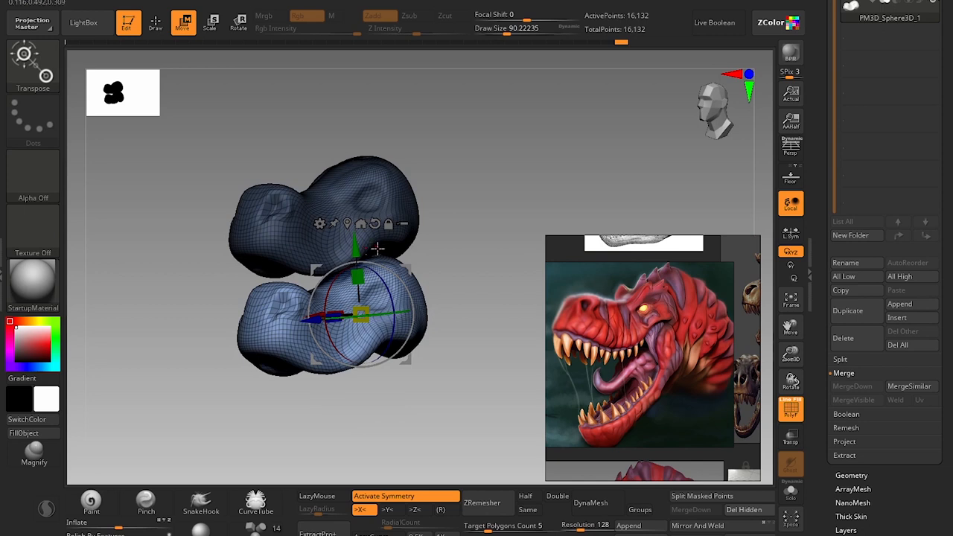
{"action": "key", "text": "q"}
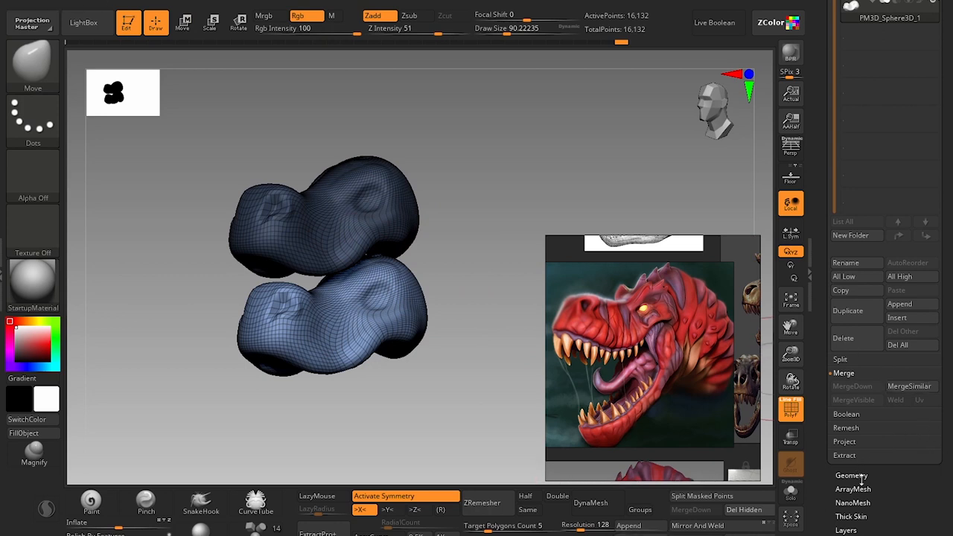
{"action": "left_click_drag", "start_coordinate": [920, 503], "coordinate": [918, 419]}
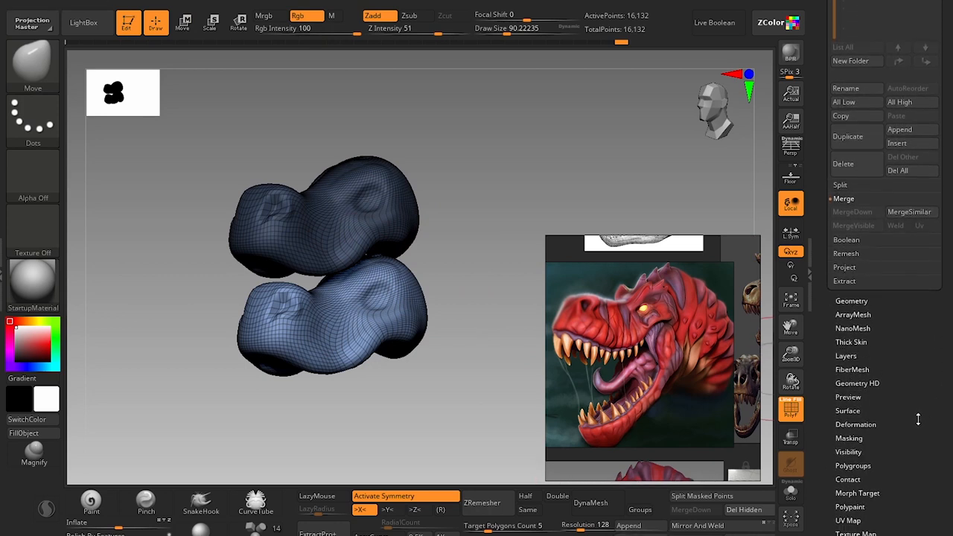
{"action": "left_click", "coordinate": [853, 465]}
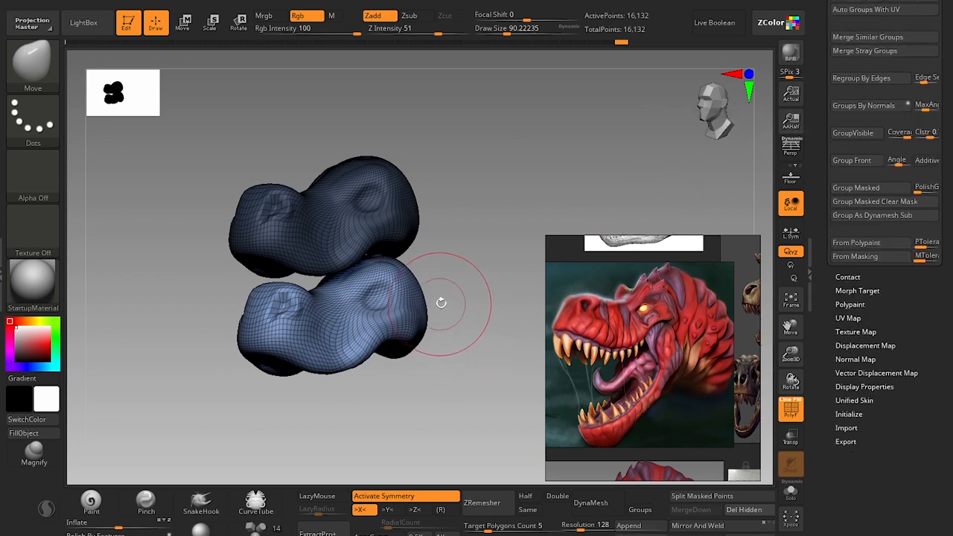
{"action": "left_click", "coordinate": [608, 533]}
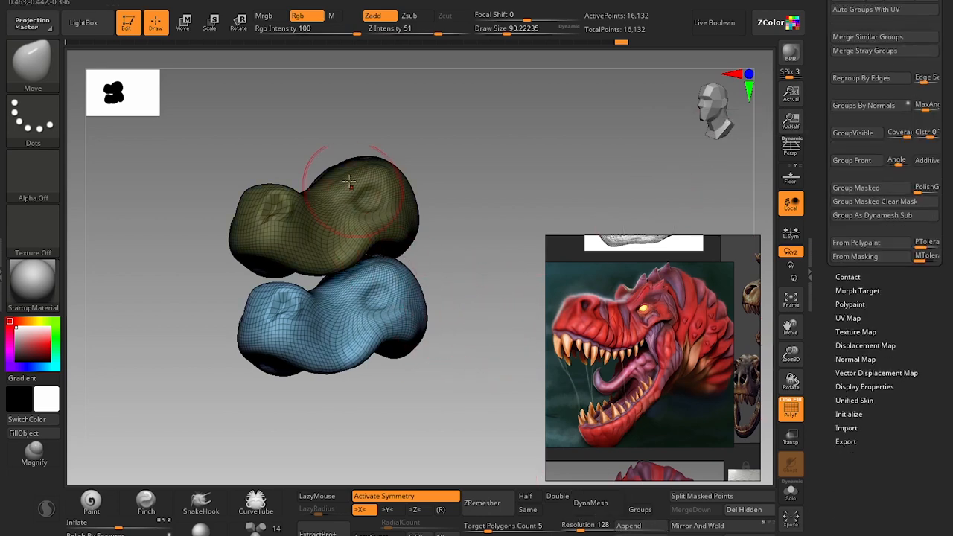
Invert the mask back and forth between the two shapes, ending with the upper skull masked.
{"action": "key", "text": "ctrl"}
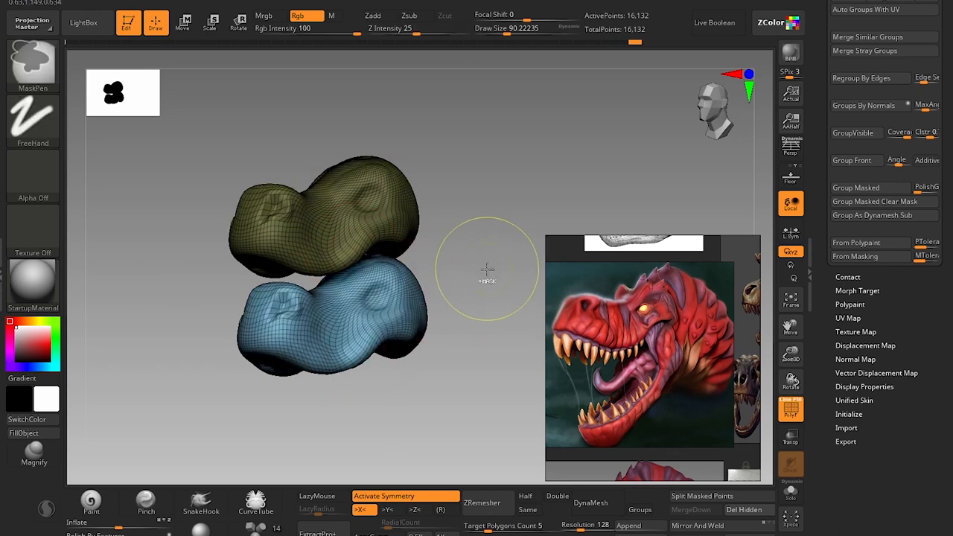
{"action": "left_click", "coordinate": [495, 267], "text": "ctrl"}
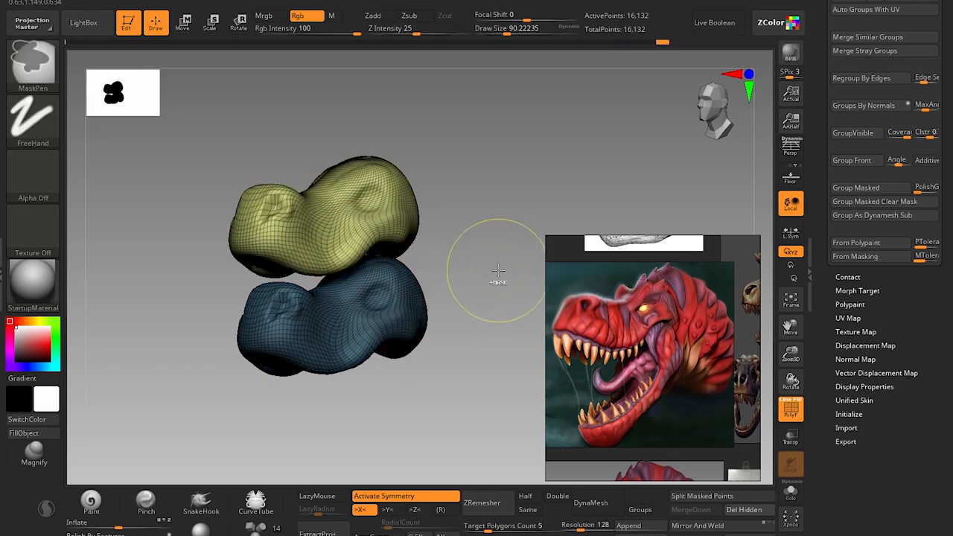
{"action": "left_click", "coordinate": [498, 272], "text": "ctrl"}
{"action": "left_click", "coordinate": [497, 274], "text": "ctrl"}
{"action": "left_click", "coordinate": [496, 282], "text": "ctrl"}
{"action": "left_click", "coordinate": [493, 286], "text": "ctrl"}
{"action": "left_click", "coordinate": [493, 311], "text": "ctrl"}
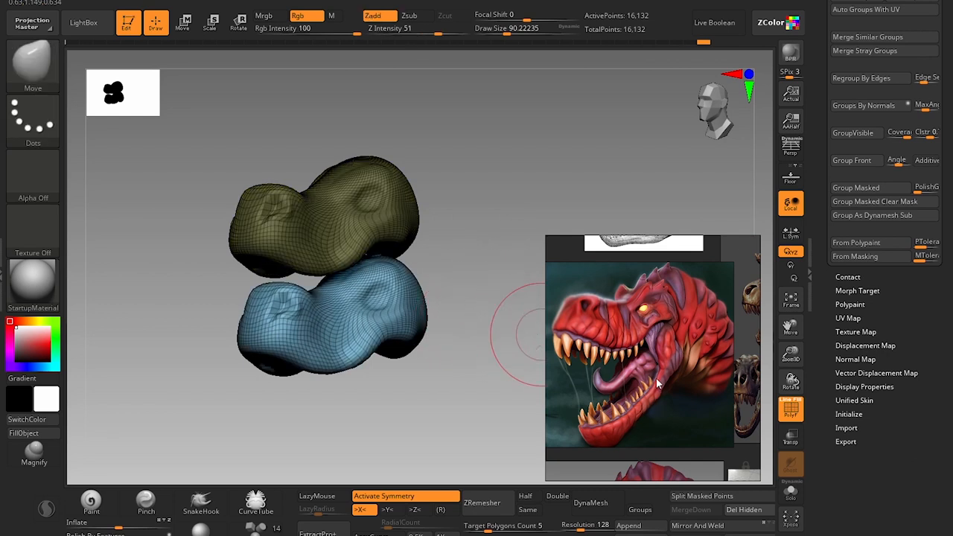
Hide the polyframe and smooth away the nostril and eye details on the lower copy of the skull.
{"action": "left_click_drag", "start_coordinate": [414, 381], "coordinate": [404, 377]}
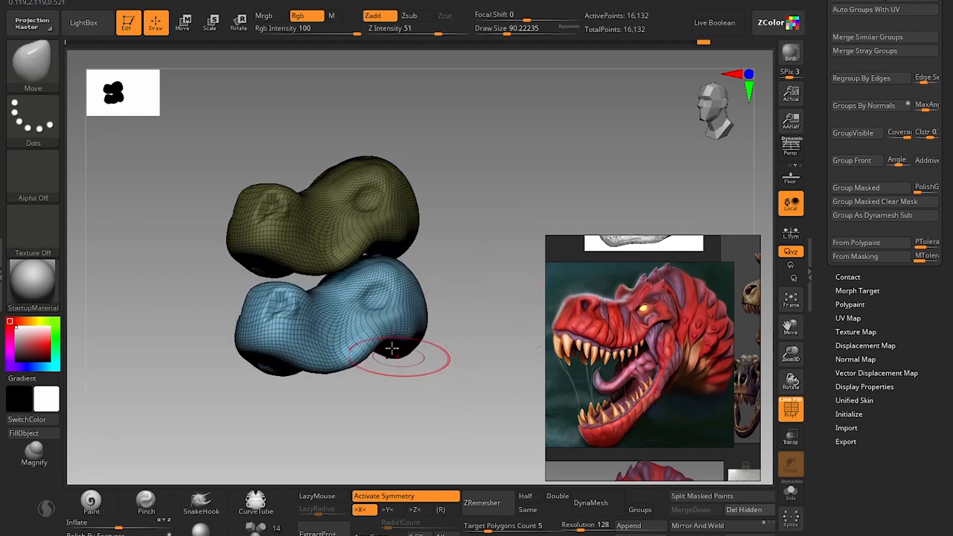
{"action": "key", "text": "s"}
{"action": "mouse_move", "coordinate": [377, 313]}
{"action": "left_mouse_down"}
{"action": "mouse_move", "coordinate": [387, 312]}
{"action": "mouse_move", "coordinate": [350, 335]}
{"action": "mouse_move", "coordinate": [417, 307]}
{"action": "mouse_move", "coordinate": [403, 313]}
{"action": "mouse_move", "coordinate": [395, 292]}
{"action": "mouse_move", "coordinate": [389, 322]}
{"action": "mouse_move", "coordinate": [400, 308]}
{"action": "left_mouse_up"}
{"action": "key", "text": "shift+f"}
{"action": "key", "text": "s"}
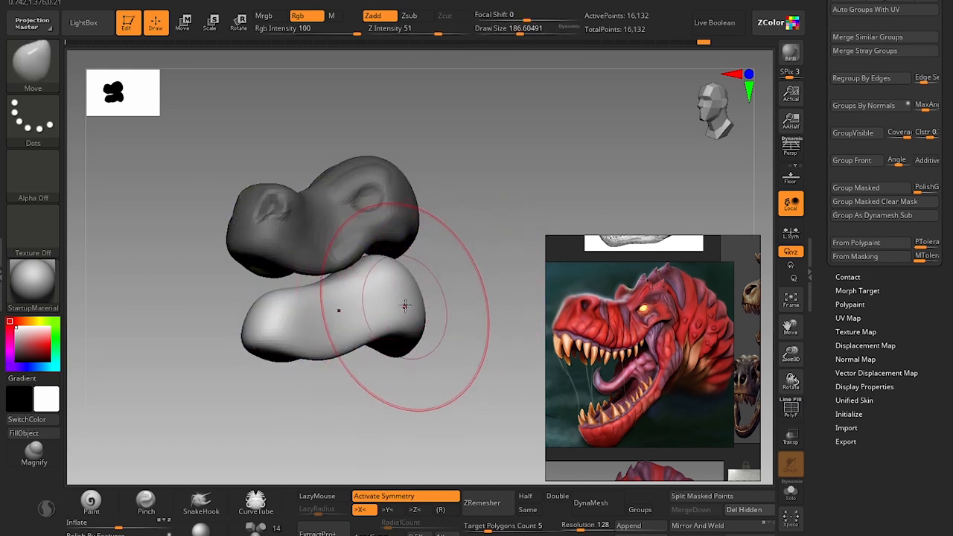
Push the lower copy's upper surface down into a slimmer jaw with the Move brush, reducing the draw size from about 187 to 74.
{"action": "mouse_move", "coordinate": [359, 281]}
{"action": "left_mouse_down"}
{"action": "mouse_move", "coordinate": [357, 317]}
{"action": "mouse_move", "coordinate": [283, 299]}
{"action": "left_mouse_up"}
{"action": "key", "text": "s"}
{"action": "key", "text": "s"}
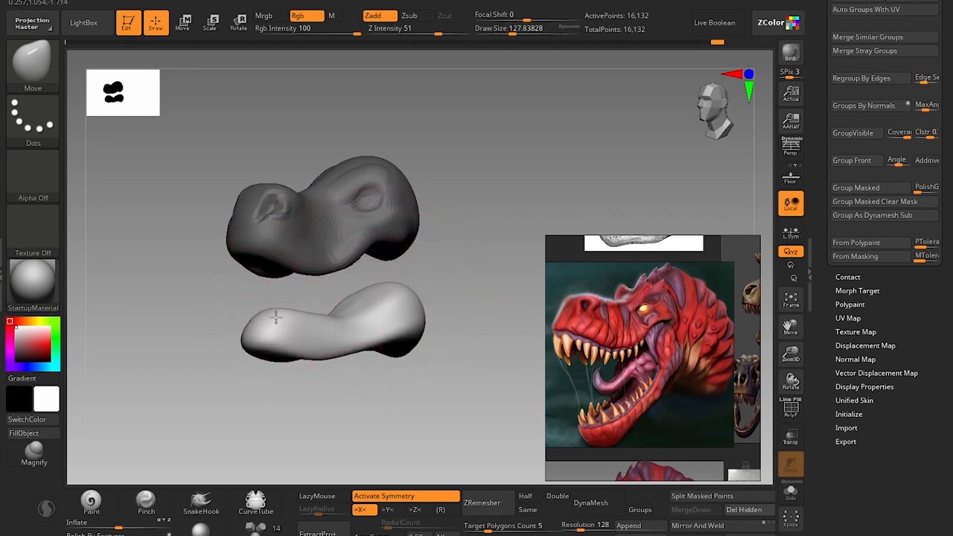
{"action": "key", "text": "s"}
{"action": "left_click", "coordinate": [273, 320]}
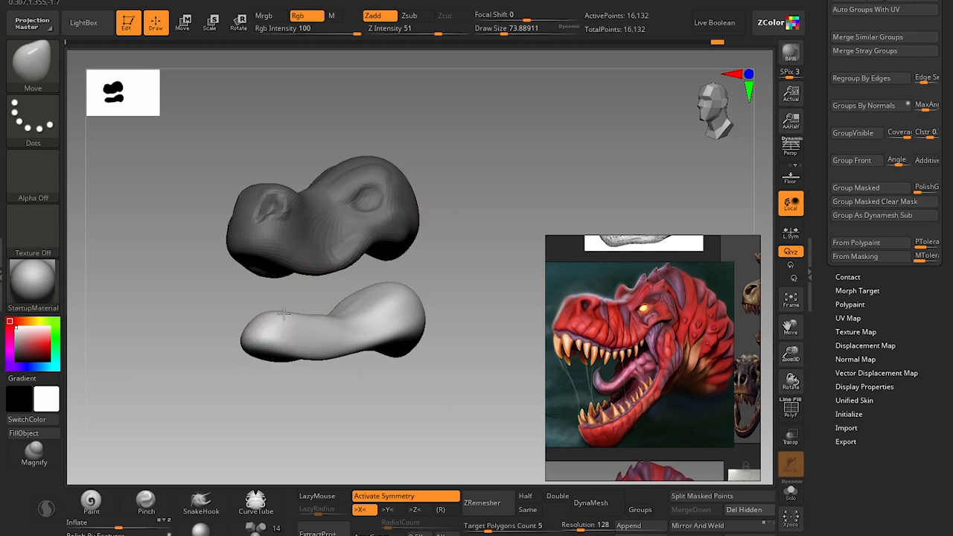
Round out the chin and underside of the lower jaw with the Move brush at a draw size of about 108.
{"action": "left_click_drag", "start_coordinate": [308, 372], "coordinate": [335, 398]}
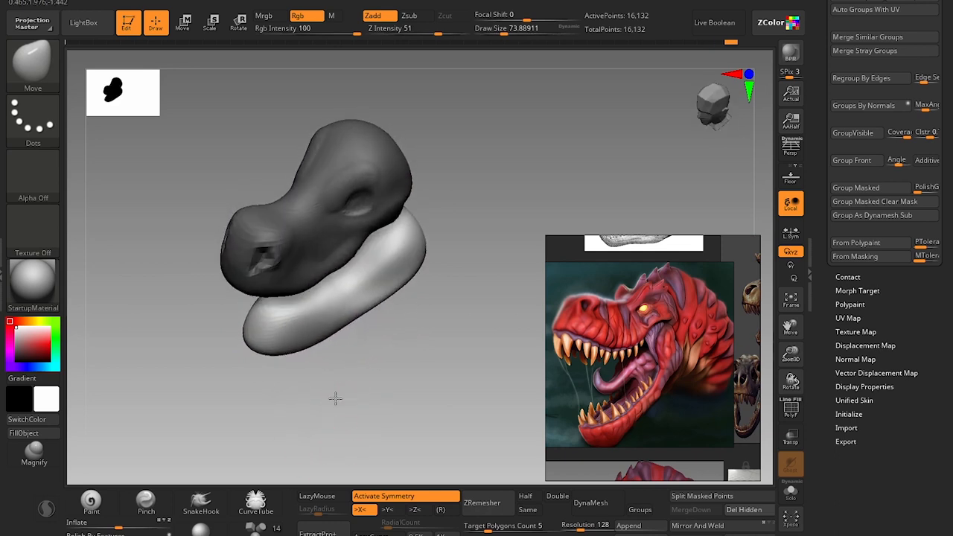
{"action": "left_click_drag", "start_coordinate": [350, 319], "coordinate": [340, 304]}
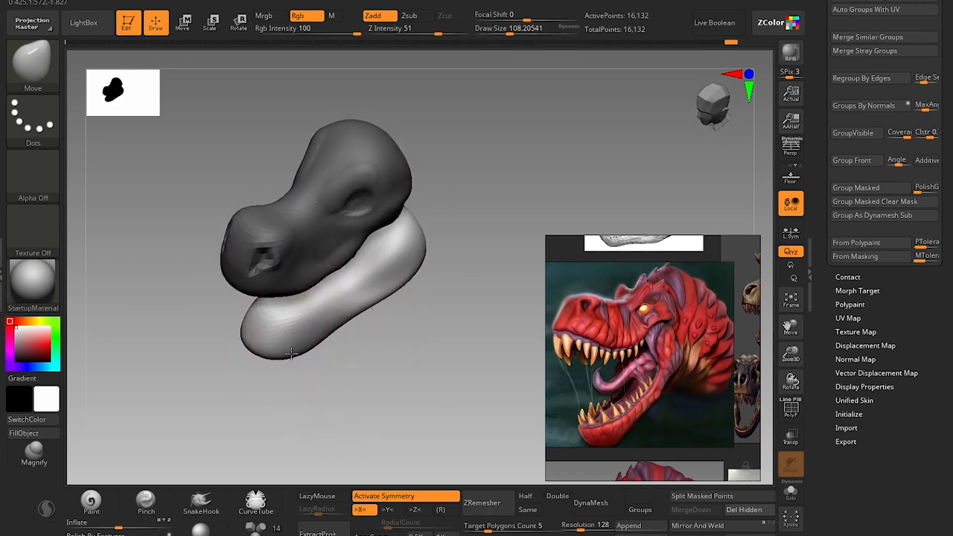
{"action": "mouse_move", "coordinate": [305, 414]}
{"action": "left_mouse_down"}
{"action": "mouse_move", "coordinate": [335, 365]}
{"action": "mouse_move", "coordinate": [361, 347]}
{"action": "left_mouse_up"}
{"action": "mouse_move", "coordinate": [379, 392]}
{"action": "left_mouse_down"}
{"action": "mouse_move", "coordinate": [432, 309]}
{"action": "mouse_move", "coordinate": [436, 321]}
{"action": "left_mouse_up"}
{"action": "key", "text": "s"}
{"action": "left_click_drag", "start_coordinate": [425, 323], "coordinate": [412, 238]}
Raise the lower jaw closer to the upper skull with the gizmo and undo the unwanted extra gizmo change.
{"action": "key", "text": "w"}
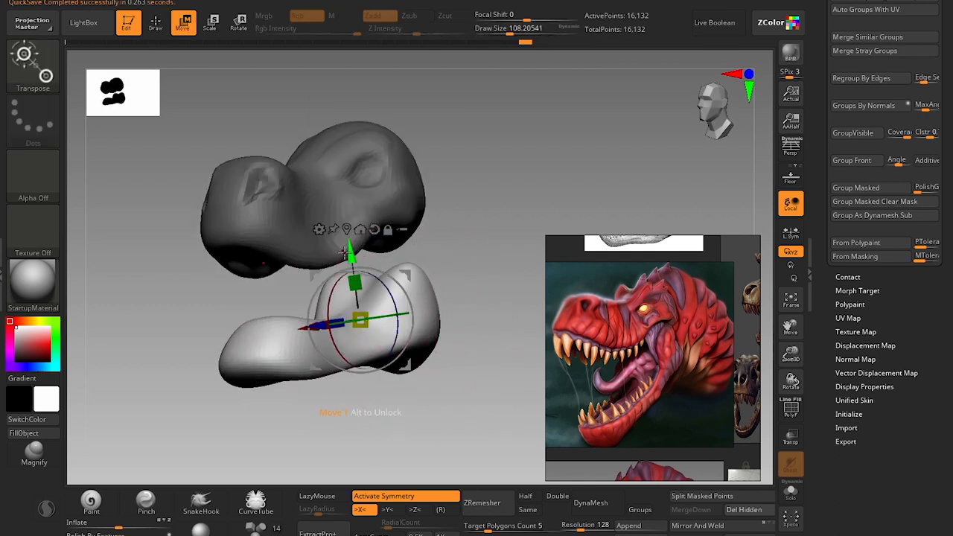
{"action": "left_click_drag", "start_coordinate": [347, 253], "coordinate": [345, 214]}
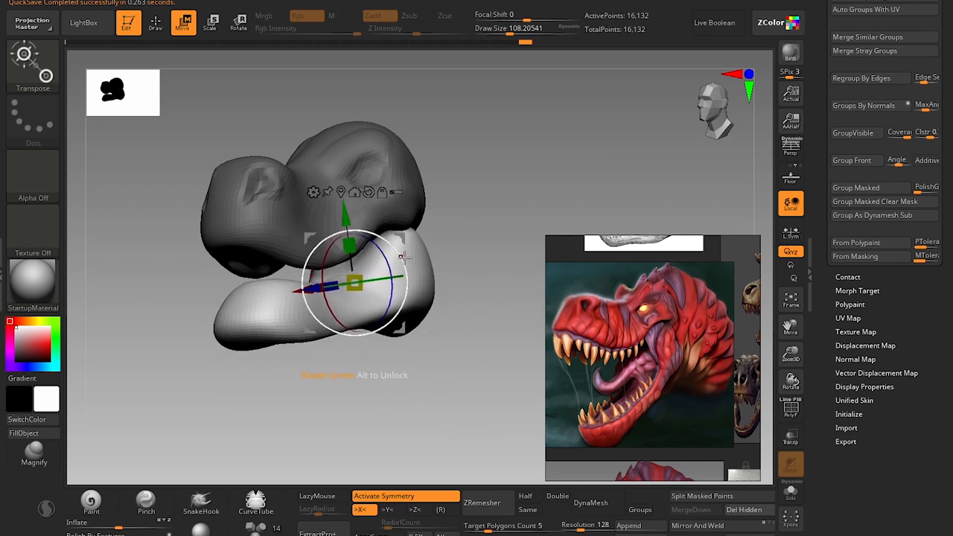
{"action": "left_click_drag", "start_coordinate": [492, 274], "coordinate": [453, 256], "text": "shift"}
{"action": "mouse_move", "coordinate": [398, 237]}
{"action": "left_mouse_down"}
{"action": "mouse_move", "coordinate": [425, 244]}
{"action": "mouse_move", "coordinate": [406, 244]}
{"action": "left_mouse_up"}
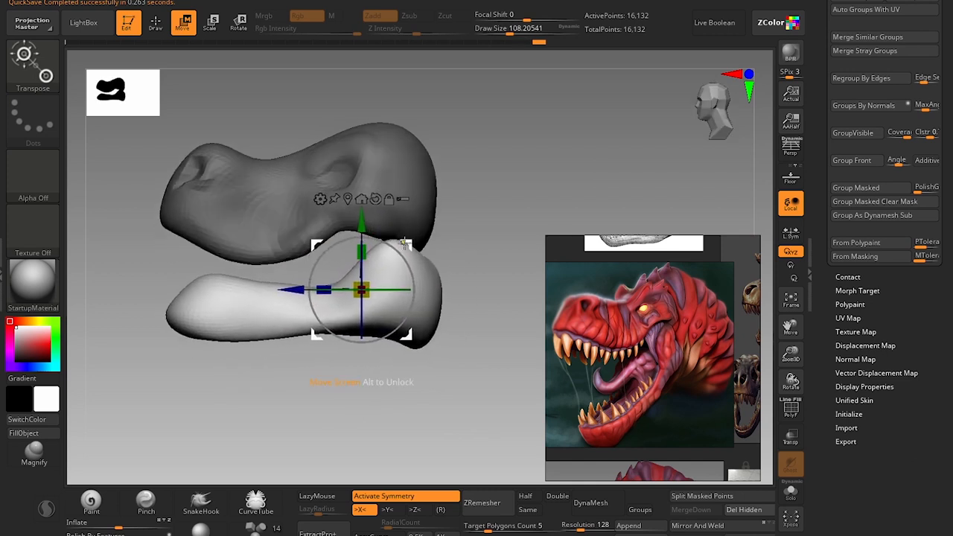
{"action": "key", "text": "ctrl+z"}
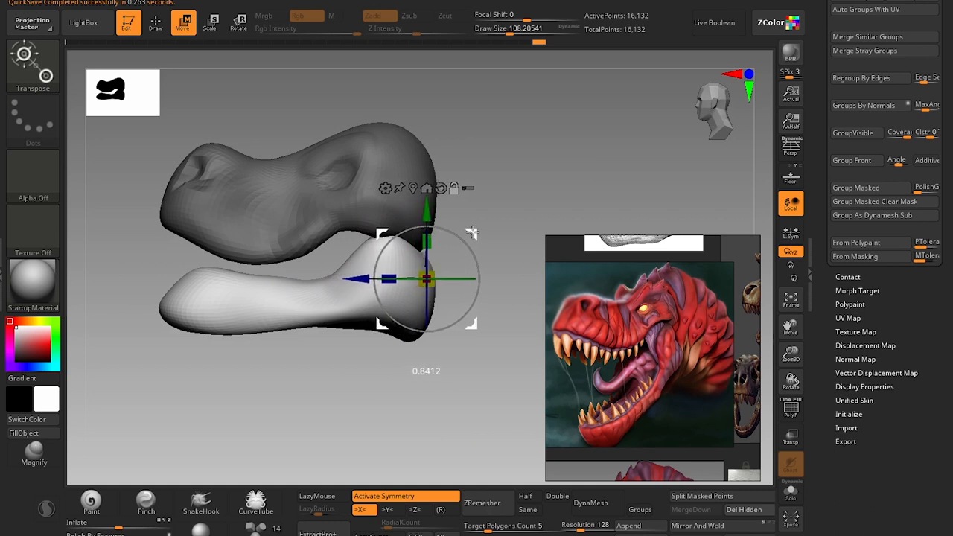
Place the gizmo pivot near the jaw hinge and rotate the lower jaw downward into an open-mouth pose.
{"action": "left_click_drag", "start_coordinate": [466, 251], "coordinate": [456, 221]}
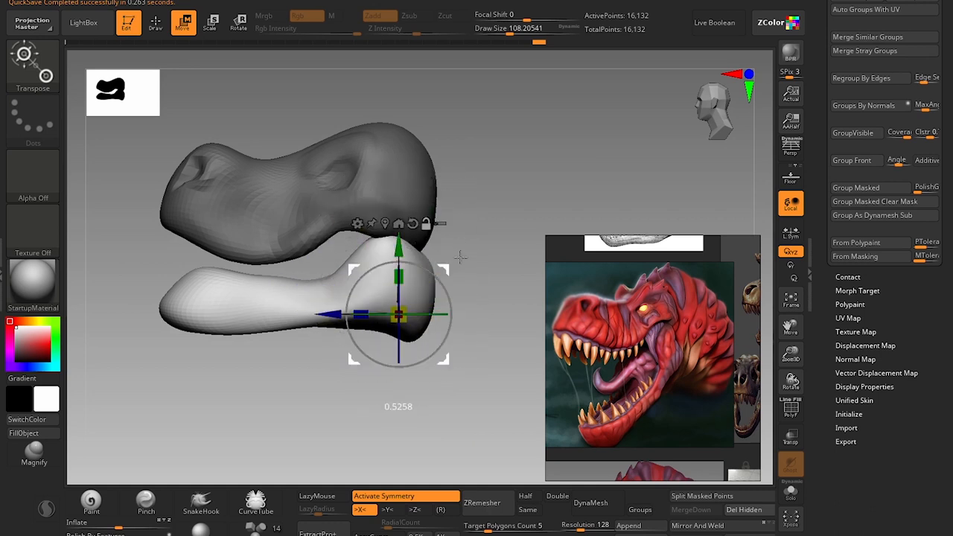
{"action": "mouse_move", "coordinate": [451, 225]}
{"action": "left_mouse_down"}
{"action": "mouse_move", "coordinate": [461, 227]}
{"action": "mouse_move", "coordinate": [432, 232]}
{"action": "mouse_move", "coordinate": [441, 247]}
{"action": "mouse_move", "coordinate": [422, 227]}
{"action": "left_mouse_up"}
{"action": "key", "text": "ctrl+z"}
{"action": "key", "text": "q"}
Carve a hollow along the inside of the lower jaw with the Clay brush at a draw size of about 83.
{"action": "mouse_move", "coordinate": [450, 372]}
{"action": "left_mouse_down"}
{"action": "mouse_move", "coordinate": [429, 347]}
{"action": "mouse_move", "coordinate": [468, 362]}
{"action": "mouse_move", "coordinate": [481, 309]}
{"action": "mouse_move", "coordinate": [464, 344]}
{"action": "mouse_move", "coordinate": [444, 336]}
{"action": "left_mouse_up"}
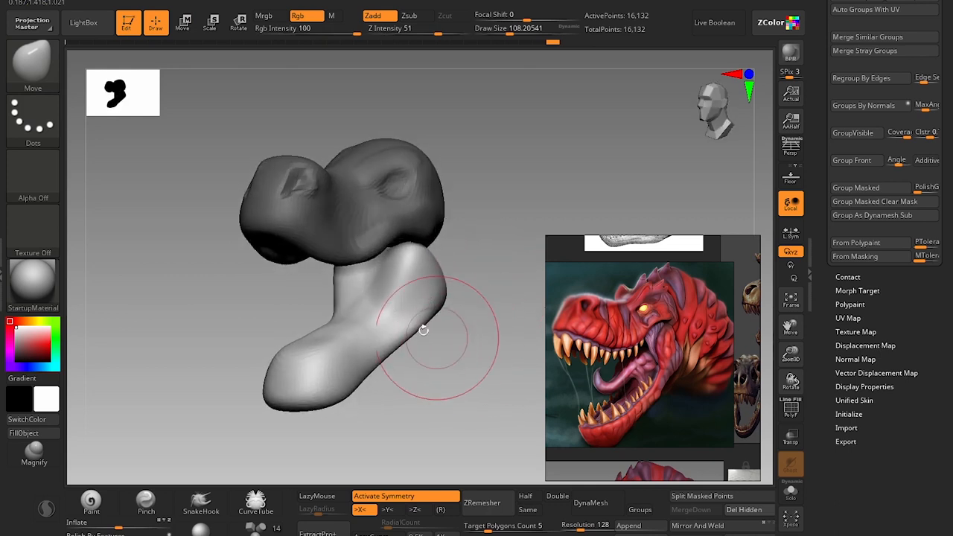
{"action": "key", "text": "s"}
{"action": "left_click_drag", "start_coordinate": [360, 327], "coordinate": [363, 328]}
{"action": "left_click_drag", "start_coordinate": [377, 406], "coordinate": [408, 397]}
{"action": "key", "text": "b"}
{"action": "key", "text": "c"}
{"action": "key", "text": "l"}
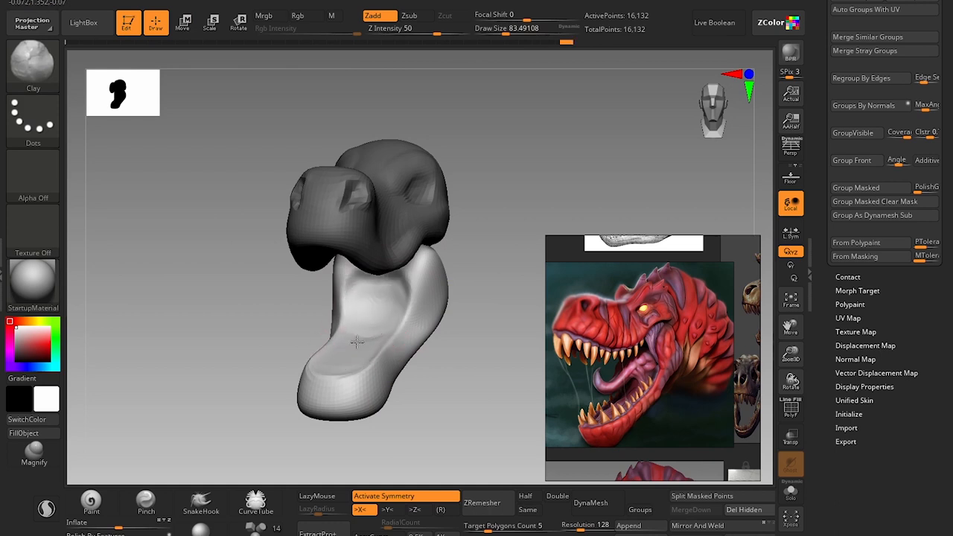
{"action": "left_click_drag", "start_coordinate": [403, 381], "coordinate": [393, 382]}
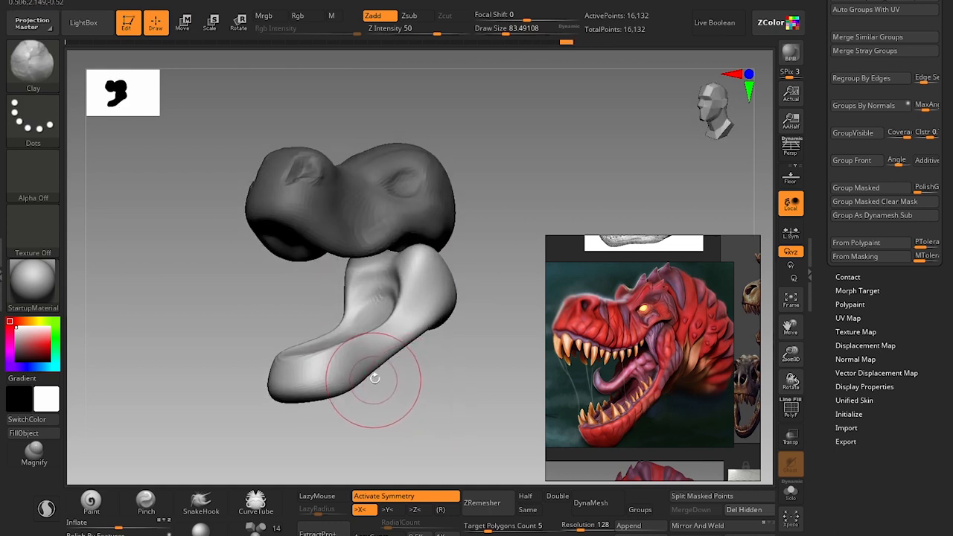
Pull the rear top of the lower jaw up into the skull with the Move brush at a draw size of 112.
{"action": "key", "text": "b"}
{"action": "key", "text": "m"}
{"action": "key", "text": "v"}
{"action": "key", "text": "s"}
{"action": "left_click_drag", "start_coordinate": [408, 344], "coordinate": [415, 343]}
{"action": "key", "text": "s"}
{"action": "left_click_drag", "start_coordinate": [418, 295], "coordinate": [417, 251]}
{"action": "key", "text": "s"}
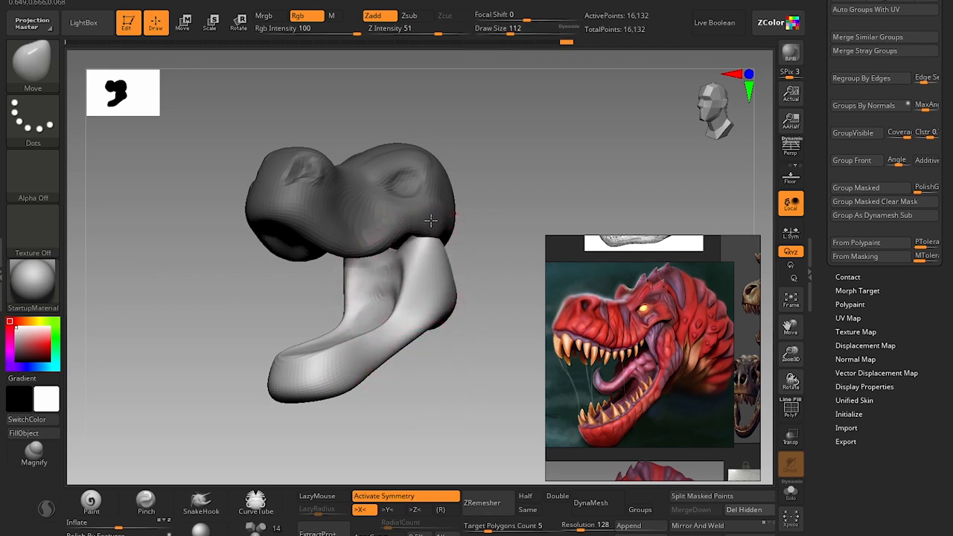
Refine the front edge of the jaw's upright rear section with the Move brush at a draw size of about 68.
{"action": "key", "text": "bracketleft"}
{"action": "key", "text": "bracketleft"}
{"action": "key", "text": "bracketleft"}
{"action": "key", "text": "bracketleft"}
{"action": "key", "text": "bracketleft"}
{"action": "key", "text": "bracketright"}
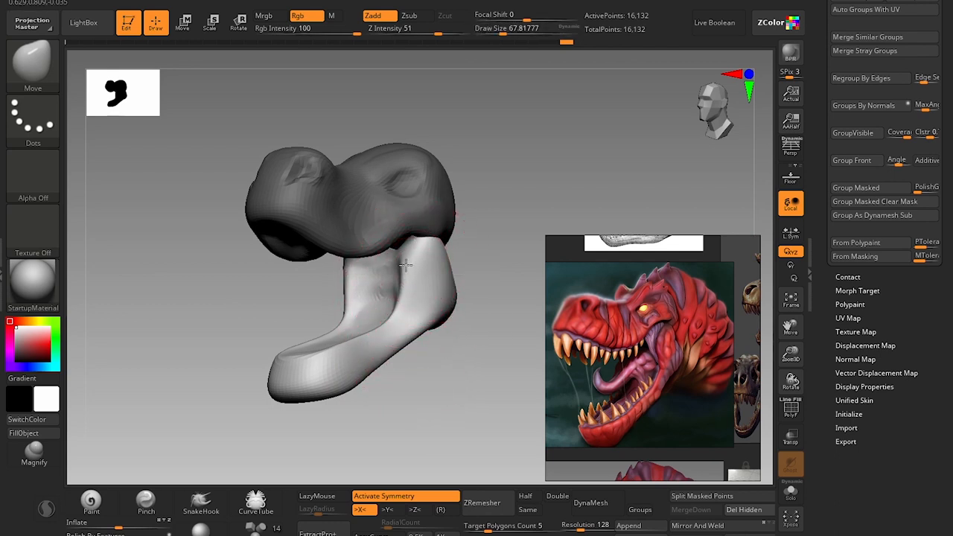
{"action": "left_click_drag", "start_coordinate": [396, 267], "coordinate": [396, 269]}
{"action": "left_click_drag", "start_coordinate": [402, 290], "coordinate": [398, 299]}
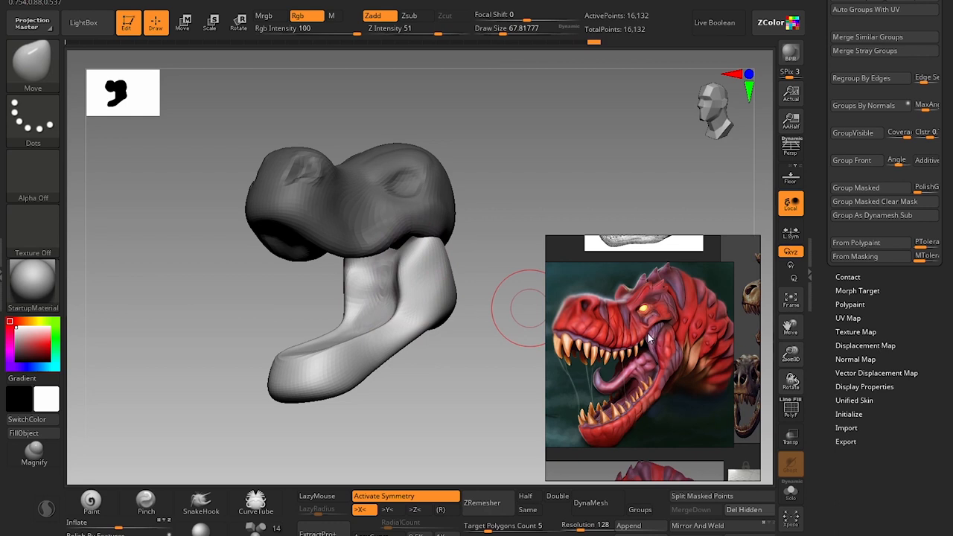
Enlarge the reference's mouth corner and reshape the back of the lower jaw with the Move brush at a draw size of about 207.
{"action": "scroll", "coordinate": [648, 337], "scroll_direction": "up", "scroll_amount": 5}
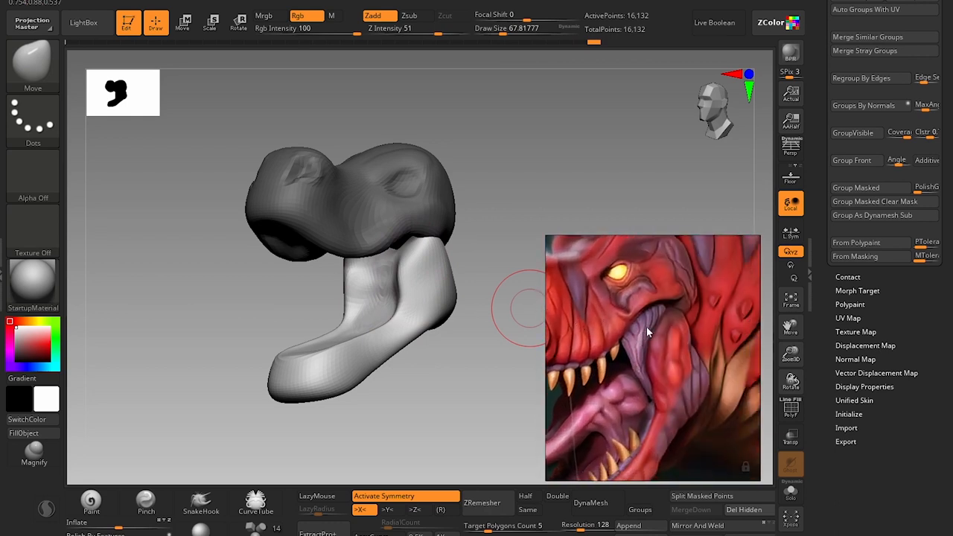
{"action": "left_click_drag", "start_coordinate": [441, 387], "coordinate": [481, 270]}
{"action": "key", "text": "bracketright"}
{"action": "key", "text": "bracketright"}
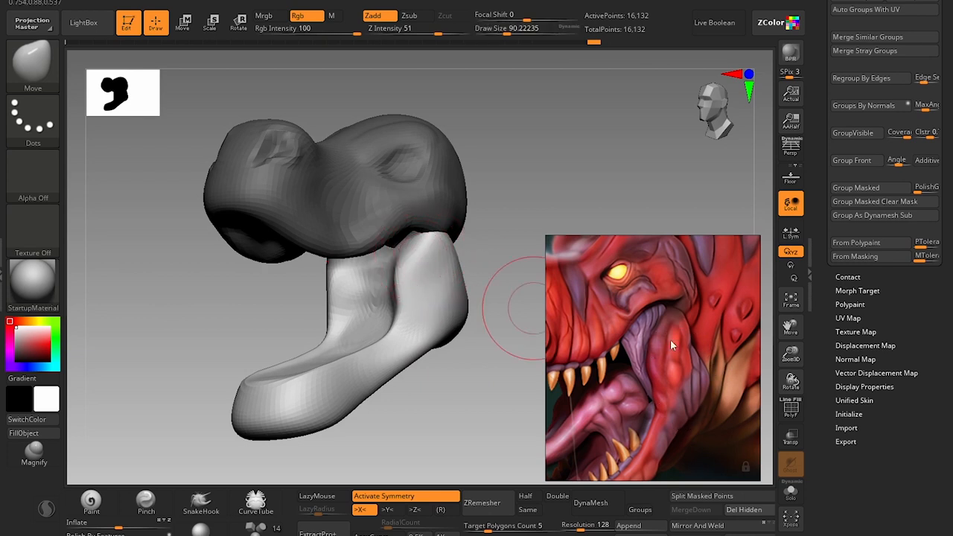
{"action": "left_click_drag", "start_coordinate": [453, 366], "coordinate": [445, 365]}
{"action": "key", "text": "s"}
{"action": "key", "text": "s"}
{"action": "mouse_move", "coordinate": [444, 326]}
{"action": "left_mouse_down"}
{"action": "mouse_move", "coordinate": [460, 325]}
{"action": "mouse_move", "coordinate": [466, 286]}
{"action": "left_mouse_up"}
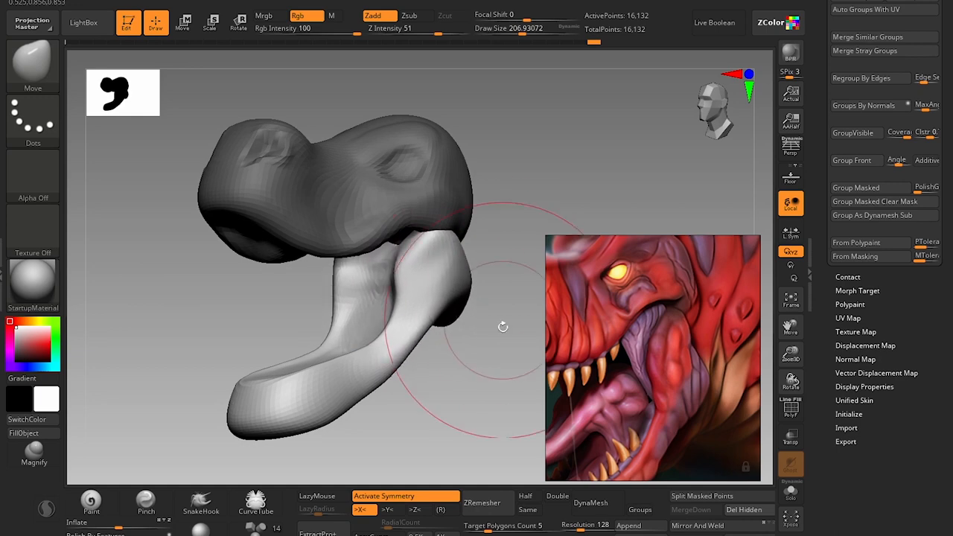
{"action": "left_click_drag", "start_coordinate": [503, 324], "coordinate": [453, 316]}
Smooth the back and outer side of the lower jaw at a draw size of about 94.
{"action": "left_click_drag", "start_coordinate": [502, 424], "coordinate": [371, 411], "text": "alt"}
{"action": "key", "text": "s"}
{"action": "left_click_drag", "start_coordinate": [427, 308], "coordinate": [412, 308]}
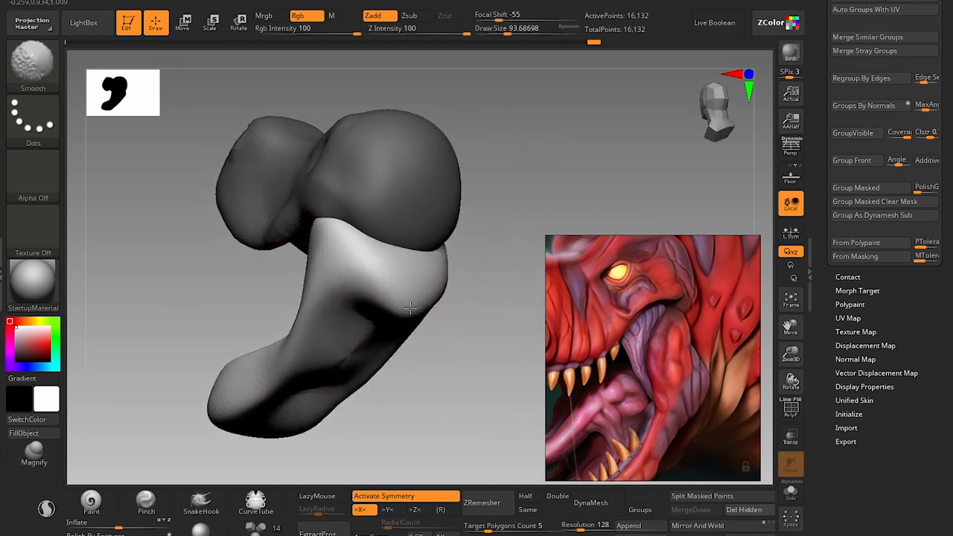
{"action": "mouse_move", "coordinate": [428, 372]}
{"action": "left_mouse_down"}
{"action": "mouse_move", "coordinate": [458, 381]}
{"action": "mouse_move", "coordinate": [500, 365]}
{"action": "left_mouse_up"}
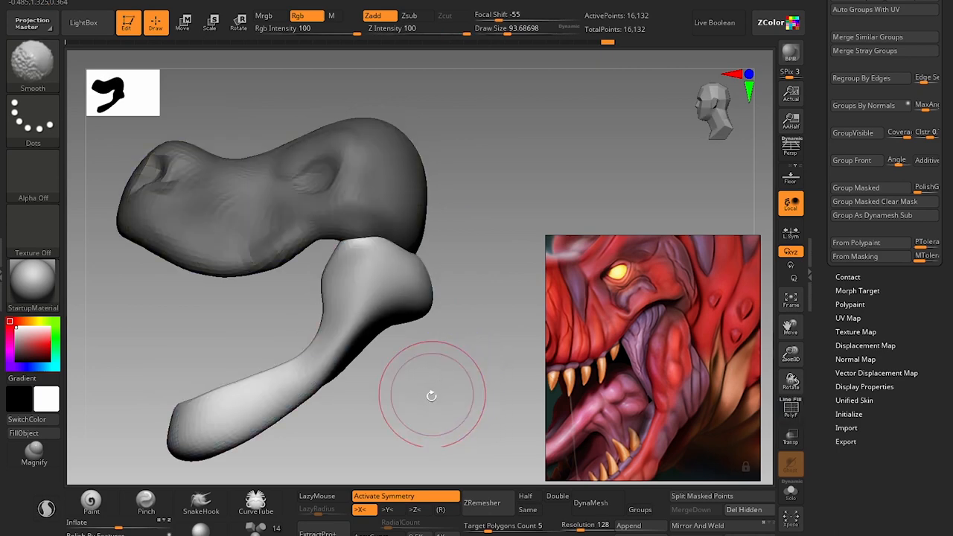
{"action": "left_click_drag", "start_coordinate": [432, 398], "coordinate": [468, 387]}
{"action": "left_click_drag", "start_coordinate": [415, 334], "coordinate": [422, 307], "text": "shift"}
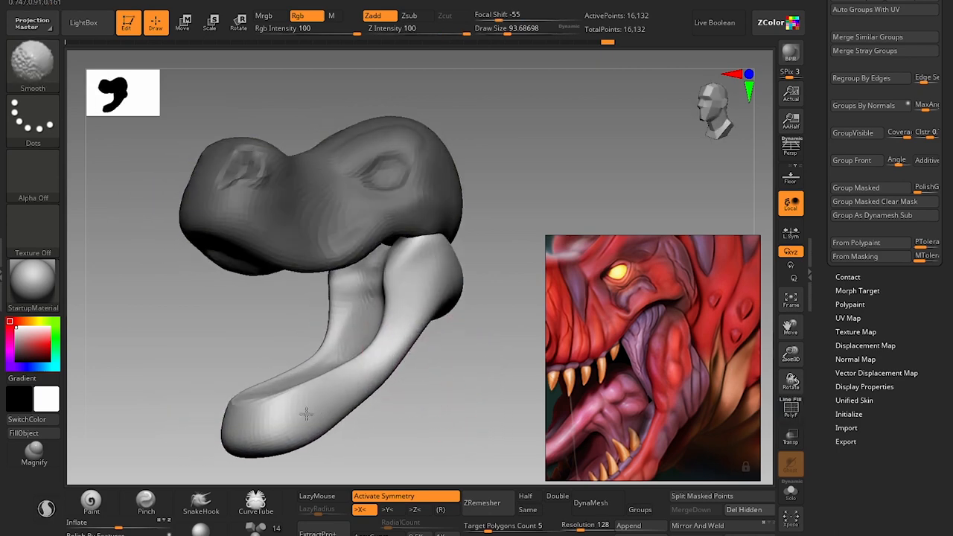
{"action": "left_click_drag", "start_coordinate": [306, 414], "coordinate": [289, 423], "text": "shift"}
{"action": "mouse_move", "coordinate": [409, 420]}
{"action": "left_mouse_down", "text": "alt"}
{"action": "mouse_move", "coordinate": [430, 395]}
{"action": "mouse_move", "coordinate": [415, 374]}
{"action": "left_mouse_up", "text": "alt"}
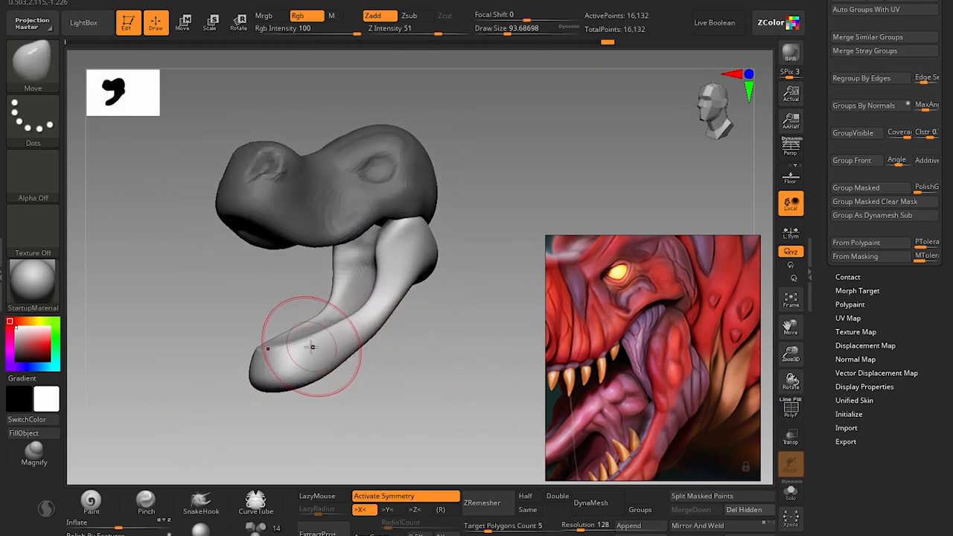
{"action": "key", "text": "shift+f"}
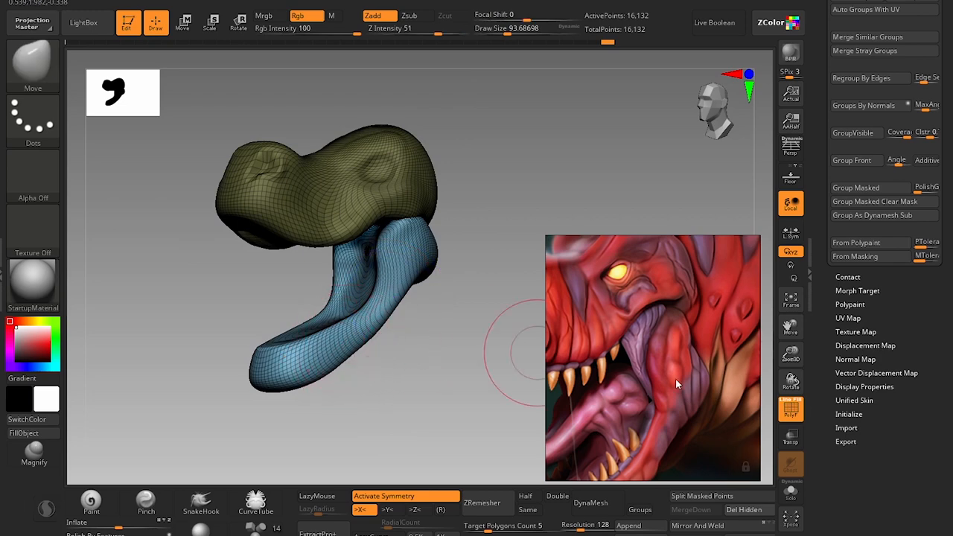
{"action": "left_click", "coordinate": [793, 411]}
{"action": "left_click", "coordinate": [793, 416]}
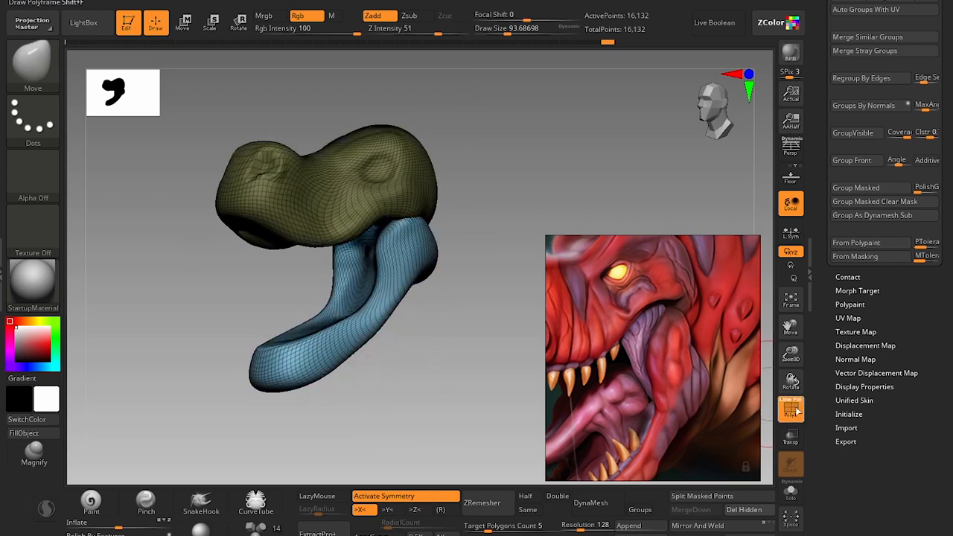
{"action": "key", "text": "shift+f"}
Deepen the inner hollow of the lower jaw with the Clay brush at a draw size of about 97.
{"action": "mouse_move", "coordinate": [372, 374]}
{"action": "left_mouse_down"}
{"action": "mouse_move", "coordinate": [385, 375]}
{"action": "mouse_move", "coordinate": [390, 397]}
{"action": "left_mouse_up"}
{"action": "left_click_drag", "start_coordinate": [390, 397], "coordinate": [389, 422], "text": "alt"}
{"action": "key", "text": "b"}
{"action": "key", "text": "c"}
{"action": "key", "text": "l"}
{"action": "key", "text": "s"}
{"action": "left_click", "coordinate": [304, 343]}
{"action": "left_click_drag", "start_coordinate": [370, 353], "coordinate": [406, 359]}
{"action": "mouse_move", "coordinate": [406, 359]}
{"action": "left_mouse_down", "text": "alt"}
{"action": "mouse_move", "coordinate": [387, 342]}
{"action": "mouse_move", "coordinate": [390, 356]}
{"action": "left_mouse_up", "text": "alt"}
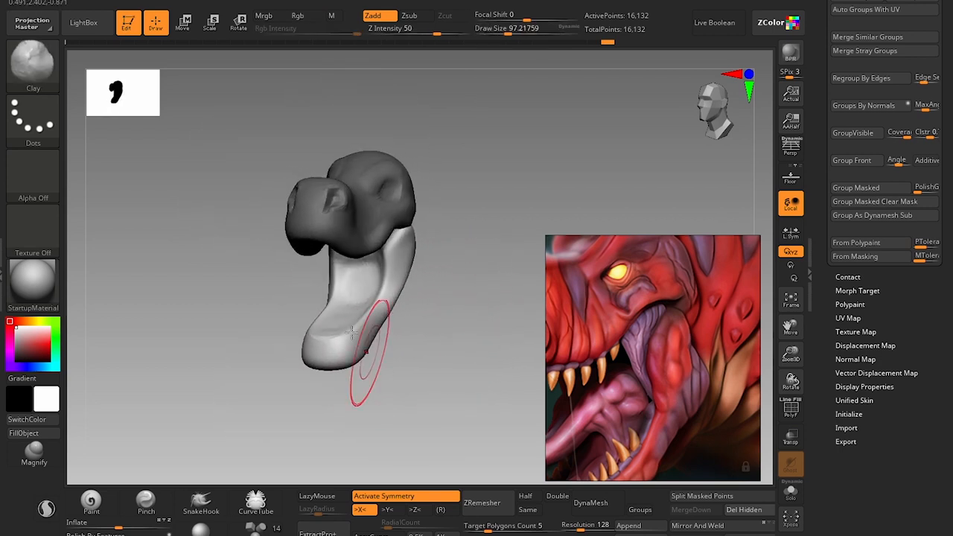
Carve the front floor of the lower jaw's mouth cavity with the Clay brush at draw sizes of about 74 and 59.
{"action": "key", "text": "s"}
{"action": "left_click", "coordinate": [345, 326]}
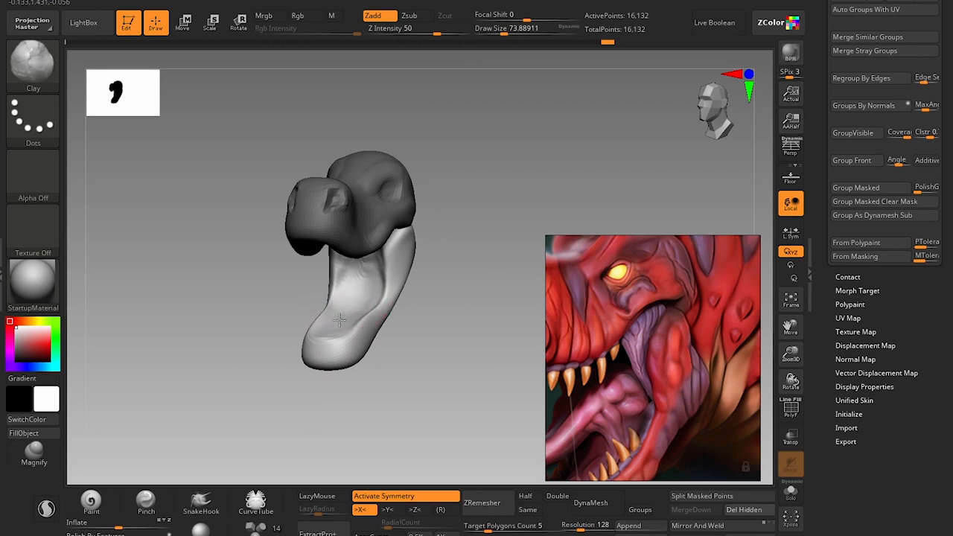
{"action": "mouse_move", "coordinate": [400, 376]}
{"action": "left_mouse_down"}
{"action": "mouse_move", "coordinate": [419, 332]}
{"action": "mouse_move", "coordinate": [373, 335]}
{"action": "left_mouse_up"}
{"action": "key", "text": "s"}
{"action": "left_click", "coordinate": [348, 336]}
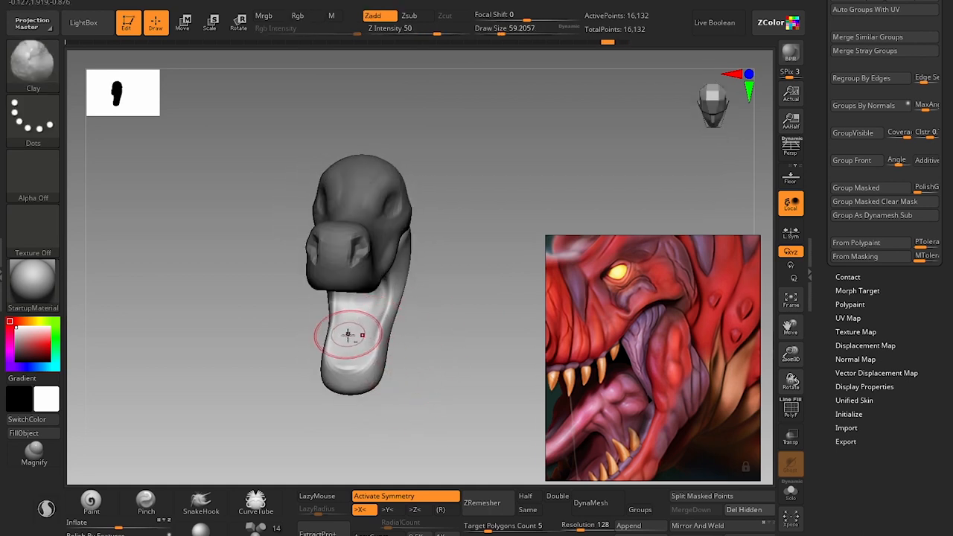
Show the full T-rex head reference and adjust the lower jaw's rear underside with the Move brush at a draw size of about 49.
{"action": "mouse_move", "coordinate": [417, 372]}
{"action": "left_mouse_down"}
{"action": "mouse_move", "coordinate": [401, 353]}
{"action": "mouse_move", "coordinate": [419, 400]}
{"action": "mouse_move", "coordinate": [419, 371]}
{"action": "mouse_move", "coordinate": [489, 384]}
{"action": "mouse_move", "coordinate": [466, 354]}
{"action": "left_mouse_up"}
{"action": "scroll", "coordinate": [672, 384], "scroll_direction": "down", "scroll_amount": 5}
{"action": "scroll", "coordinate": [680, 352], "scroll_direction": "down", "scroll_amount": 2}
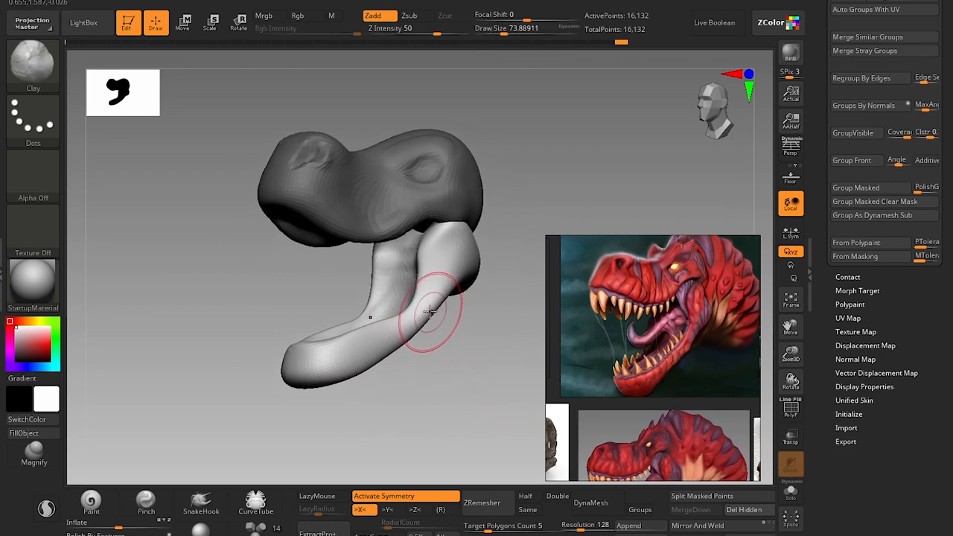
{"action": "key", "text": "b"}
{"action": "key", "text": "m"}
{"action": "key", "text": "v"}
{"action": "key", "text": "bracketleft"}
{"action": "key", "text": "bracketleft"}
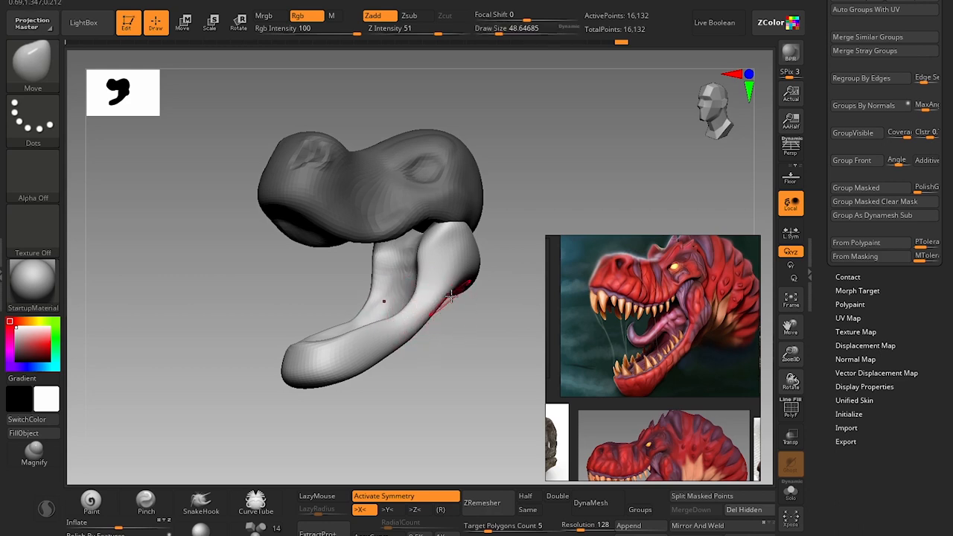
Try to sculpt the jaw's rear edge beneath the skull with the Clay brush at draw sizes of about 90 and 101.
{"action": "mouse_move", "coordinate": [513, 345]}
{"action": "left_mouse_down"}
{"action": "mouse_move", "coordinate": [491, 351]}
{"action": "mouse_move", "coordinate": [485, 368]}
{"action": "mouse_move", "coordinate": [423, 383]}
{"action": "left_mouse_up"}
{"action": "key", "text": "b"}
{"action": "key", "text": "c"}
{"action": "key", "text": "l"}
{"action": "key", "text": "bracketright"}
{"action": "key", "text": "bracketright"}
{"action": "key", "text": "bracketright"}
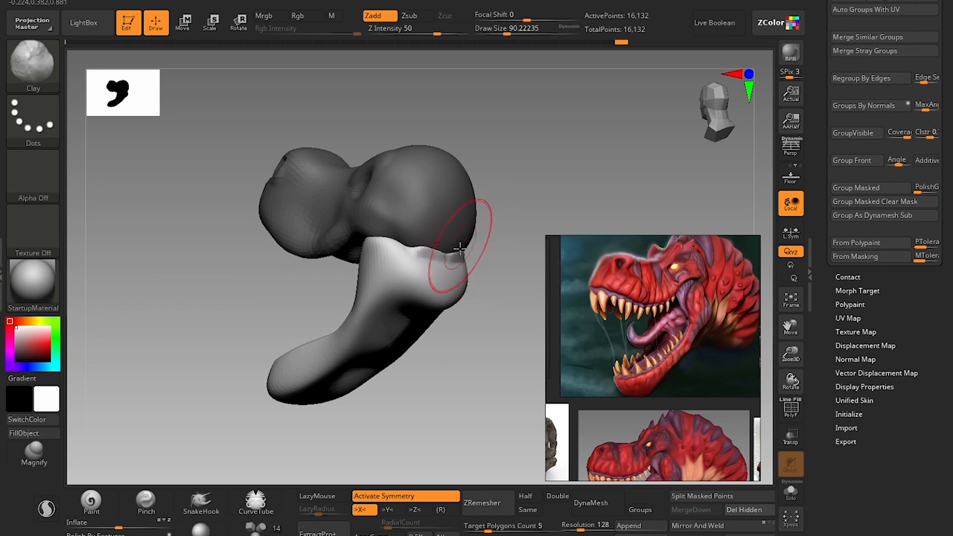
{"action": "left_click_drag", "start_coordinate": [471, 275], "coordinate": [453, 262]}
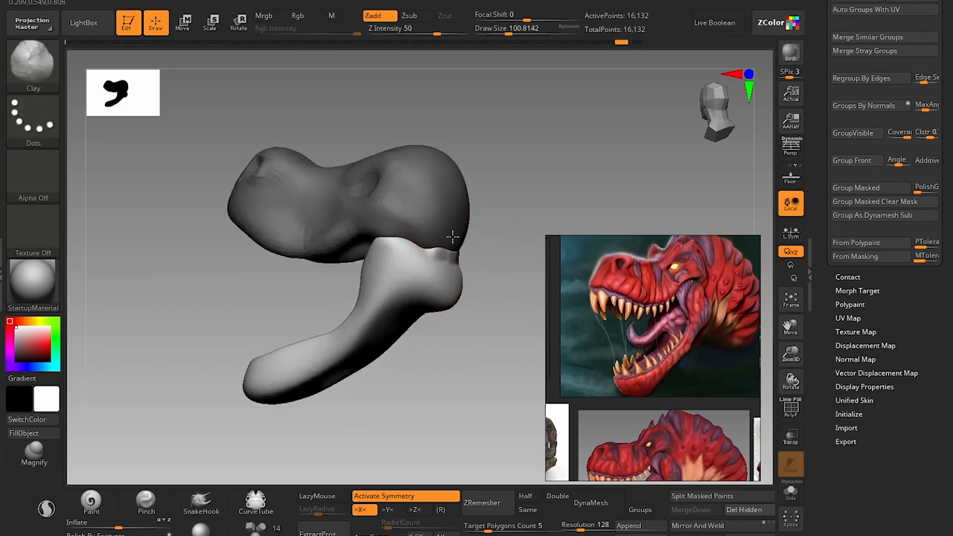
{"action": "mouse_move", "coordinate": [453, 237]}
{"action": "left_mouse_down"}
{"action": "mouse_move", "coordinate": [434, 252]}
{"action": "mouse_move", "coordinate": [443, 234]}
{"action": "left_mouse_up"}
{"action": "key", "text": "ctrl+z"}
Reshape the lower jaw's rear upper corner against the skull with the Move brush at a draw size of about 101.
{"action": "key", "text": "b"}
{"action": "key", "text": "m"}
{"action": "key", "text": "v"}
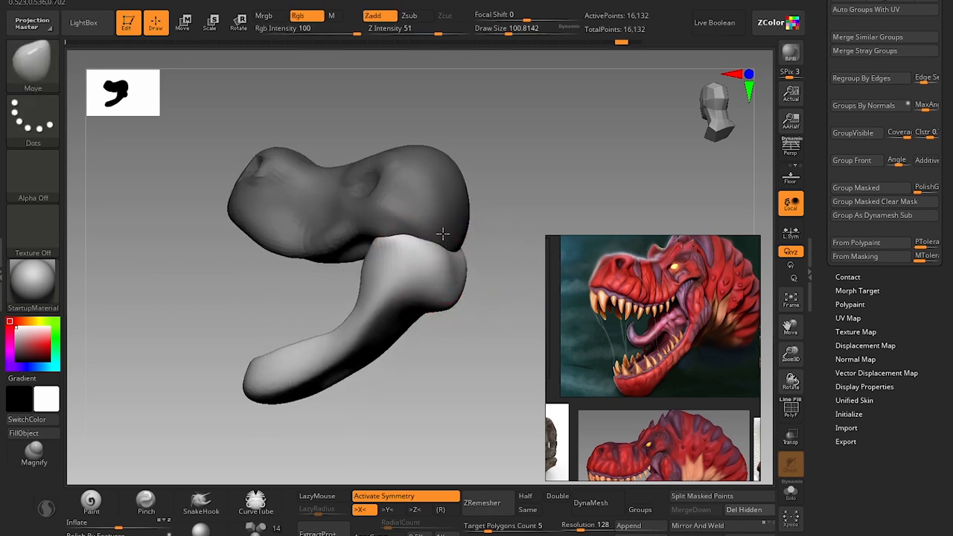
{"action": "left_click_drag", "start_coordinate": [443, 347], "coordinate": [516, 368]}
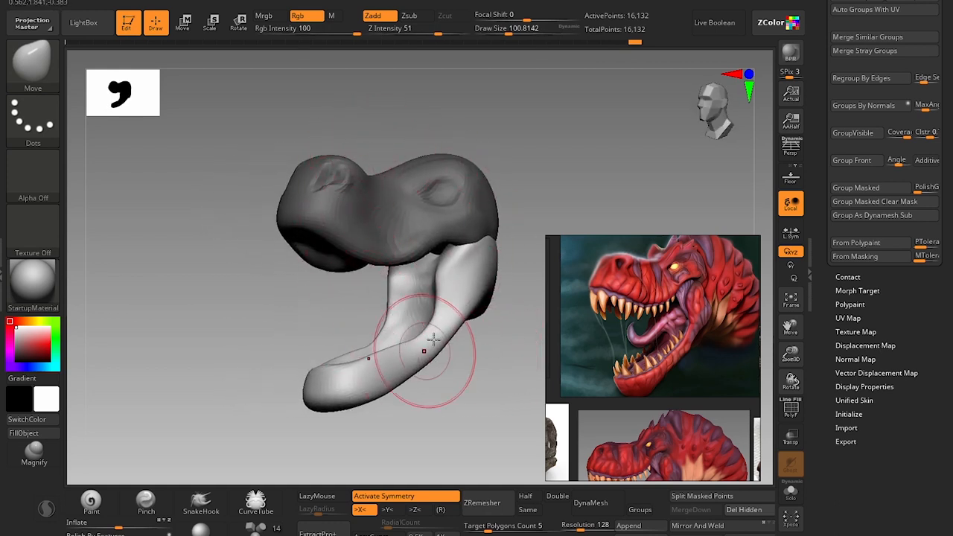
Store the current three-quarter head view as the Custom 1 ZAppLink view and recall it from other orbit angles.
{"action": "mouse_move", "coordinate": [538, 198]}
{"action": "left_mouse_down", "text": "alt"}
{"action": "mouse_move", "coordinate": [538, 183]}
{"action": "mouse_move", "coordinate": [538, 216]}
{"action": "left_mouse_up", "text": "alt"}
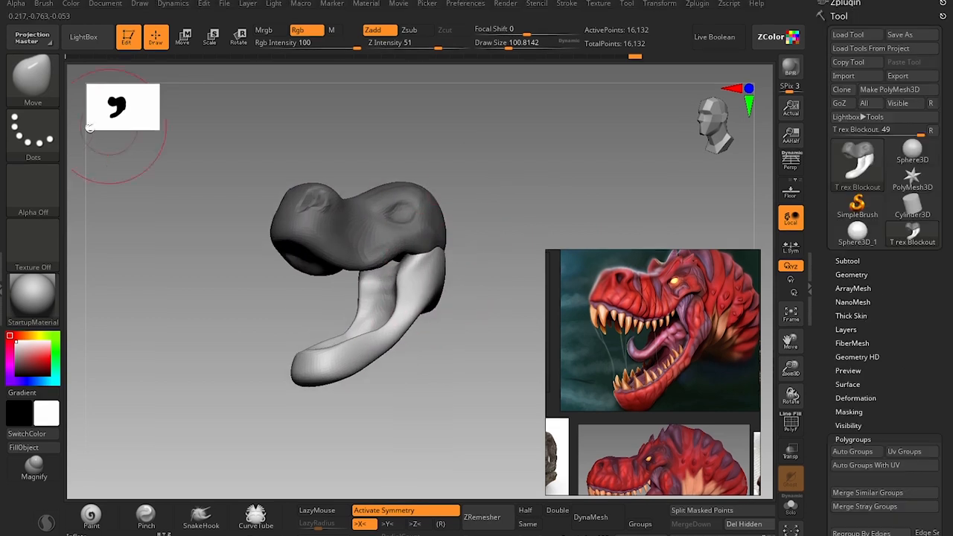
{"action": "left_click", "coordinate": [105, 4]}
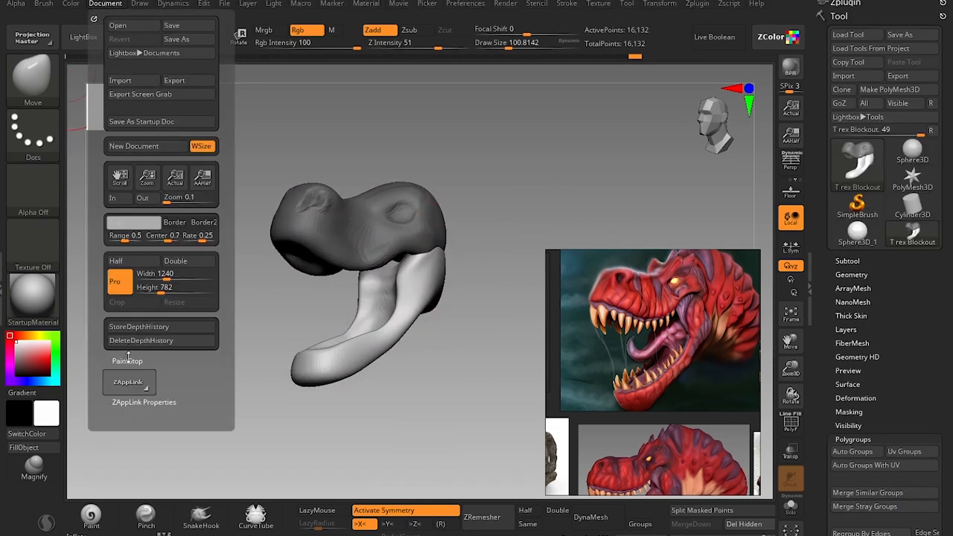
{"action": "left_click", "coordinate": [151, 403]}
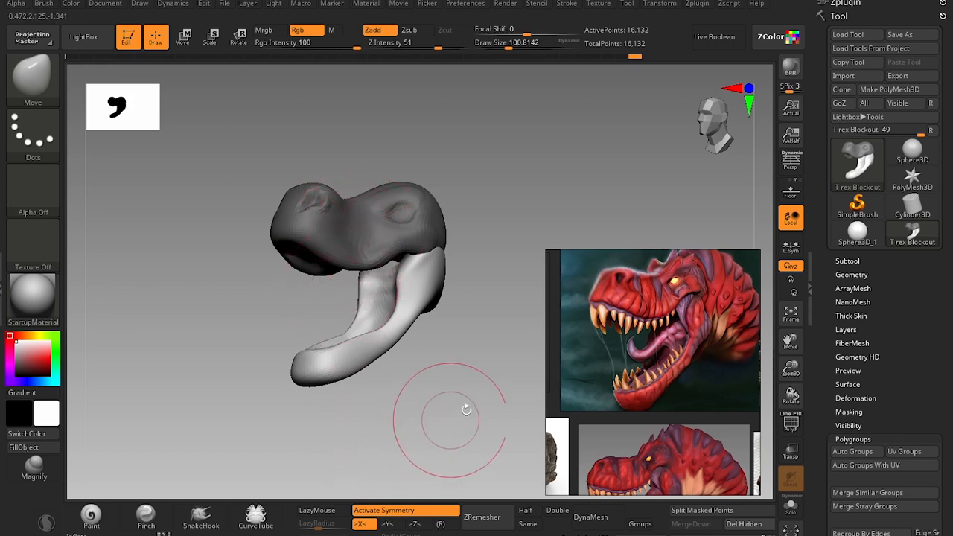
{"action": "left_click_drag", "start_coordinate": [466, 409], "coordinate": [469, 166]}
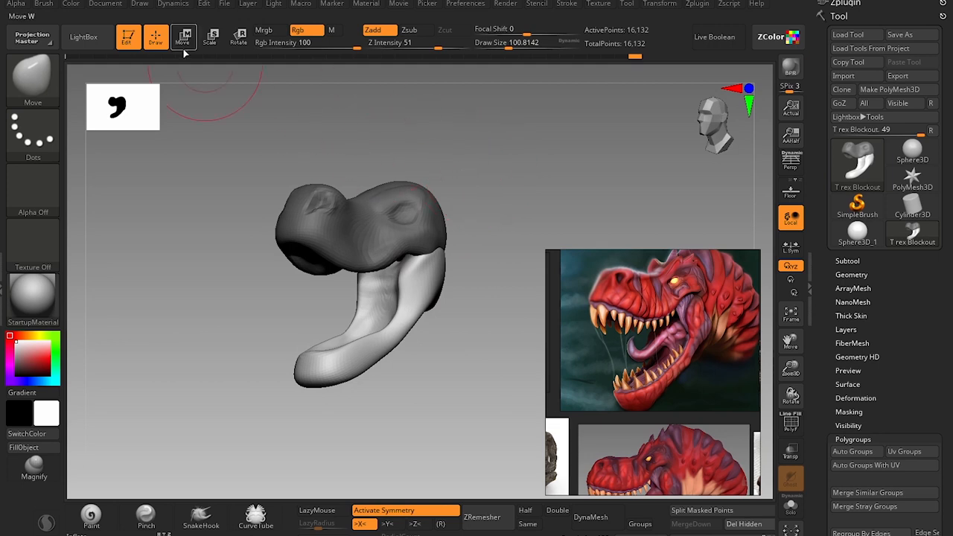
{"action": "left_click", "coordinate": [112, 5]}
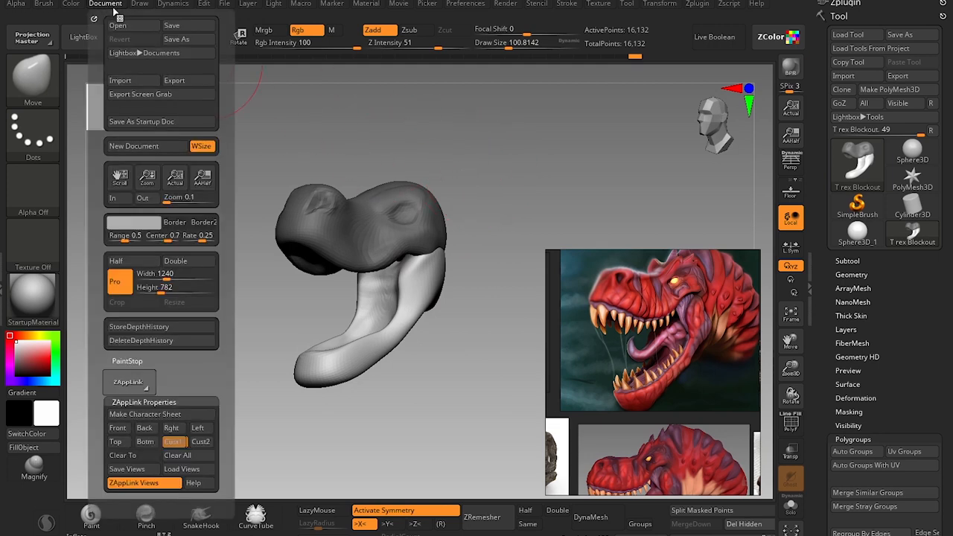
{"action": "left_click", "coordinate": [172, 442]}
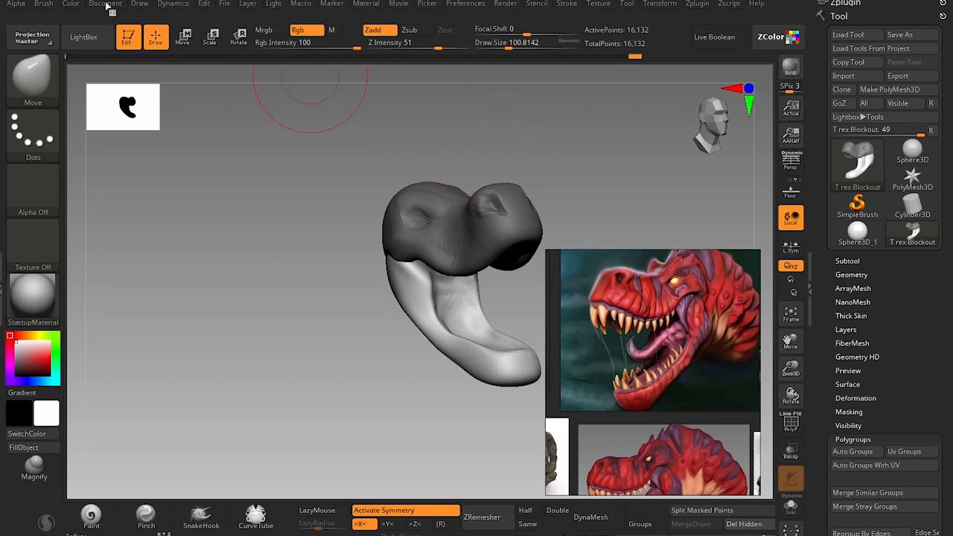
{"action": "left_click", "coordinate": [107, 4]}
{"action": "left_click", "coordinate": [171, 442]}
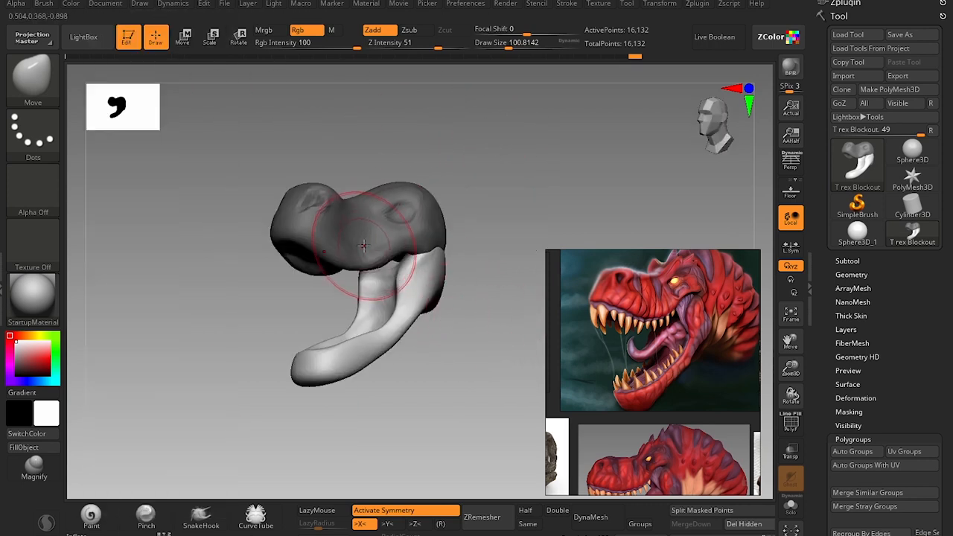
Compare the head from several angles with the red open-mouthed T-rex reference and return to the Custom 1 view.
{"action": "scroll", "coordinate": [715, 372], "scroll_direction": "down", "scroll_amount": 2}
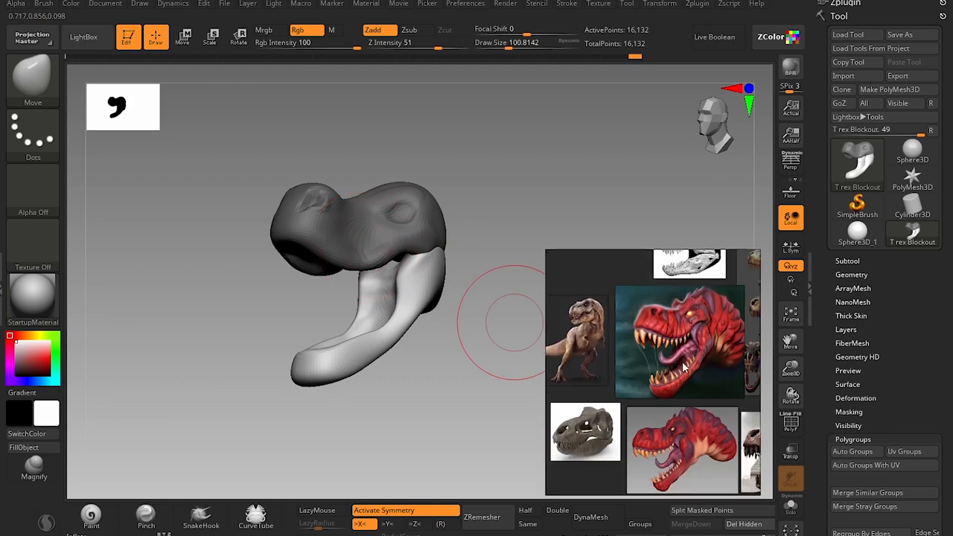
{"action": "scroll", "coordinate": [656, 351], "scroll_direction": "up", "scroll_amount": 3}
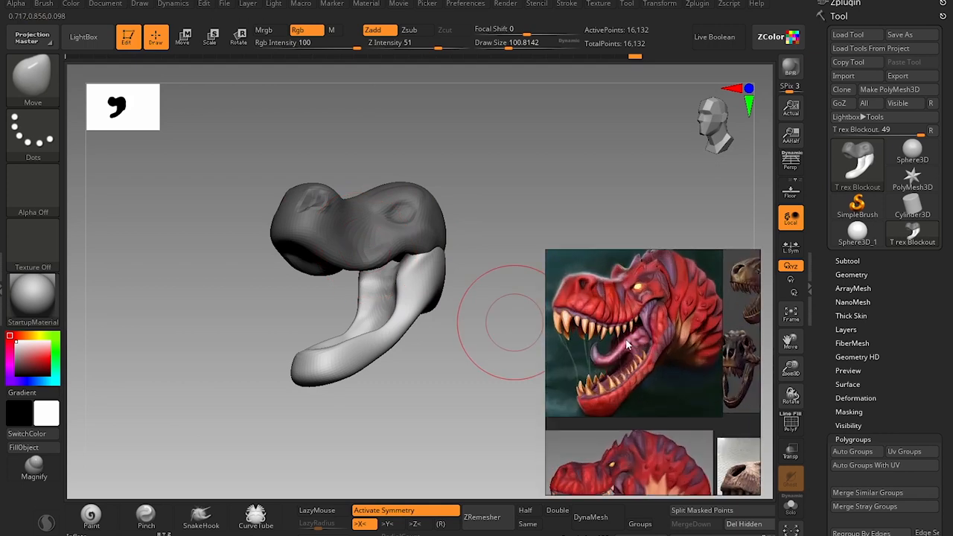
{"action": "middle_click_drag", "start_coordinate": [626, 341], "coordinate": [659, 382]}
{"action": "scroll", "coordinate": [647, 384], "scroll_direction": "up", "scroll_amount": 1}
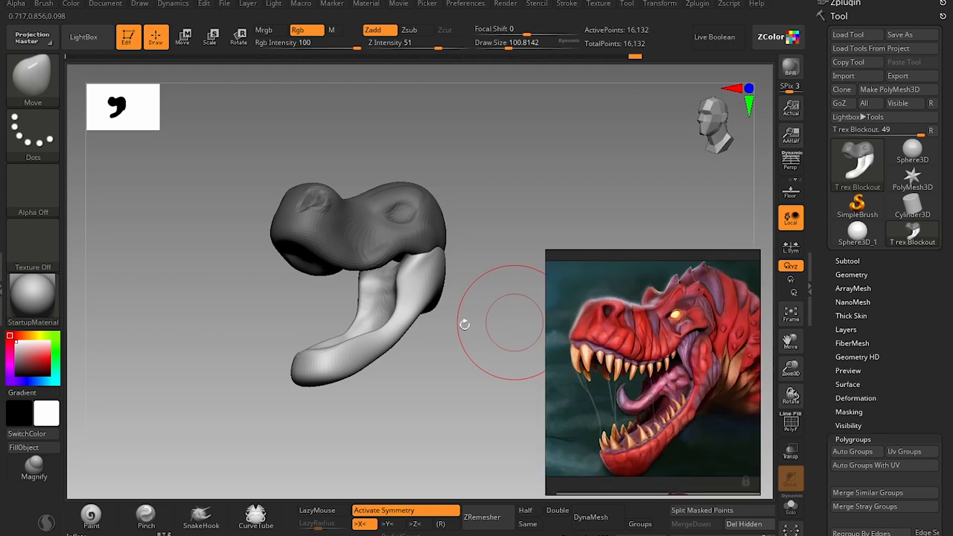
{"action": "left_click_drag", "start_coordinate": [453, 178], "coordinate": [402, 197]}
{"action": "scroll", "coordinate": [623, 348], "scroll_direction": "down", "scroll_amount": 3}
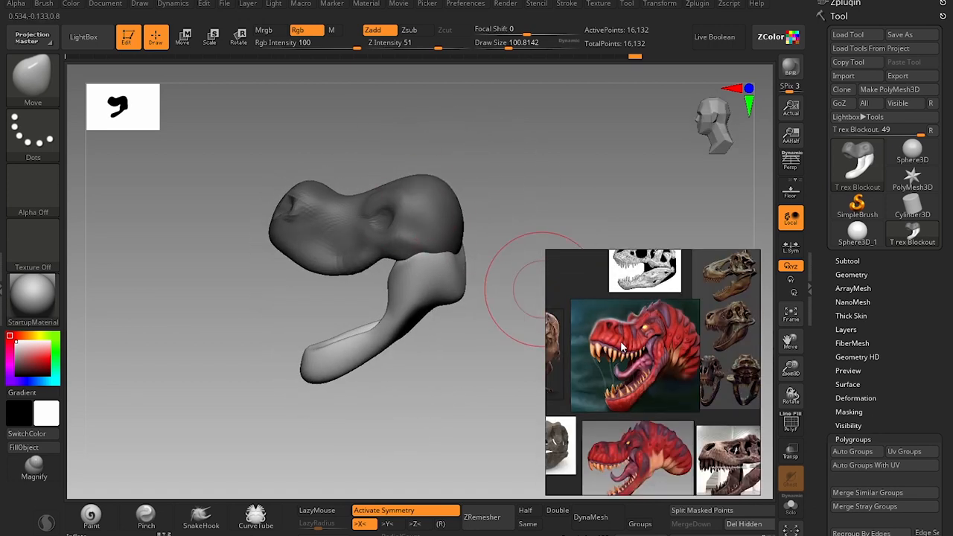
{"action": "left_click_drag", "start_coordinate": [415, 152], "coordinate": [394, 106]}
{"action": "left_click_drag", "start_coordinate": [349, 148], "coordinate": [342, 152]}
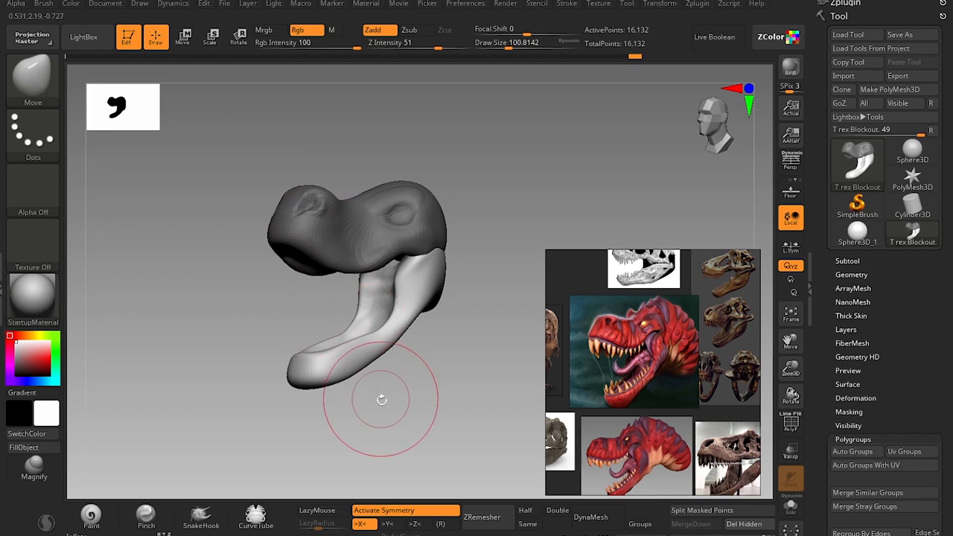
{"action": "left_click", "coordinate": [105, 4]}
{"action": "left_click", "coordinate": [175, 444]}
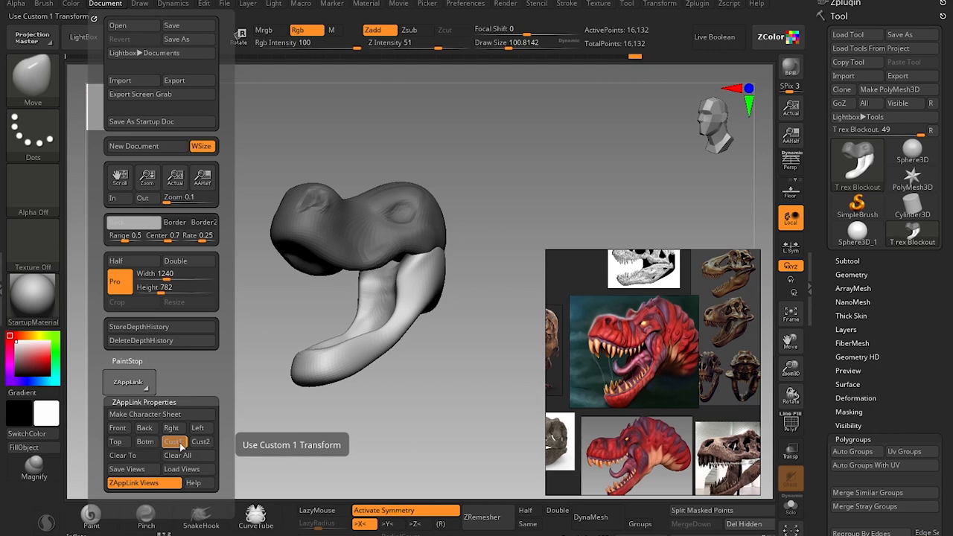
Save the ZAppLink views as T rex Blockout.vws and check the file in the view-loading dialog.
{"action": "left_click", "coordinate": [135, 469]}
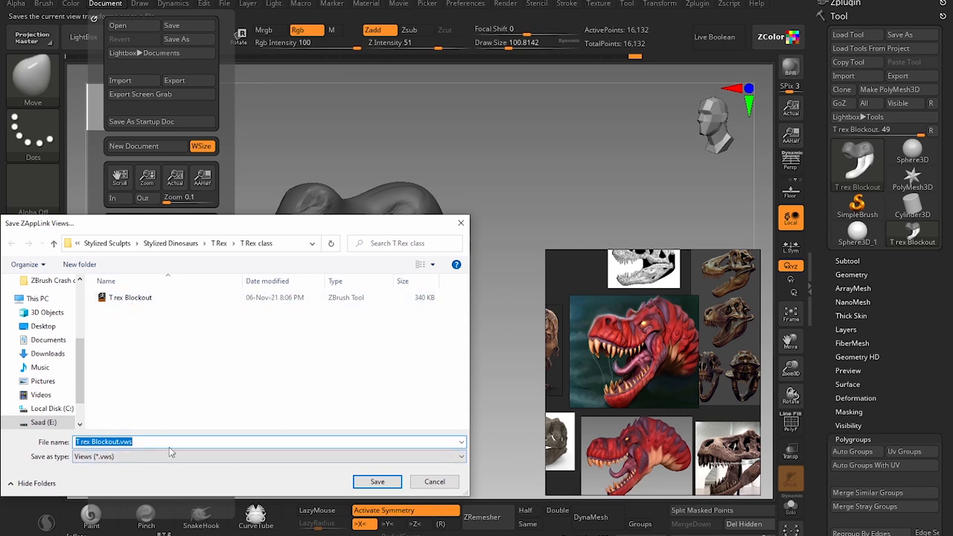
{"action": "left_click", "coordinate": [378, 482]}
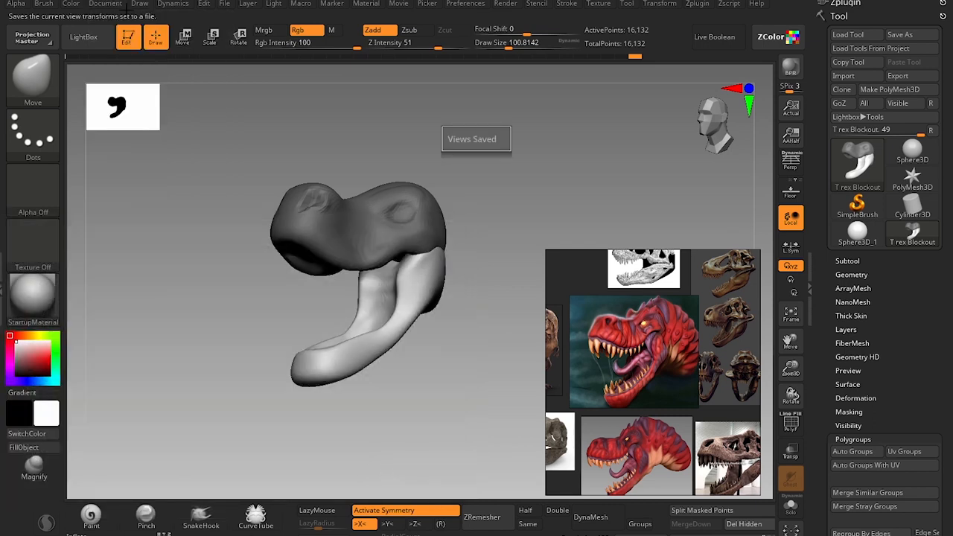
{"action": "left_click", "coordinate": [106, 4]}
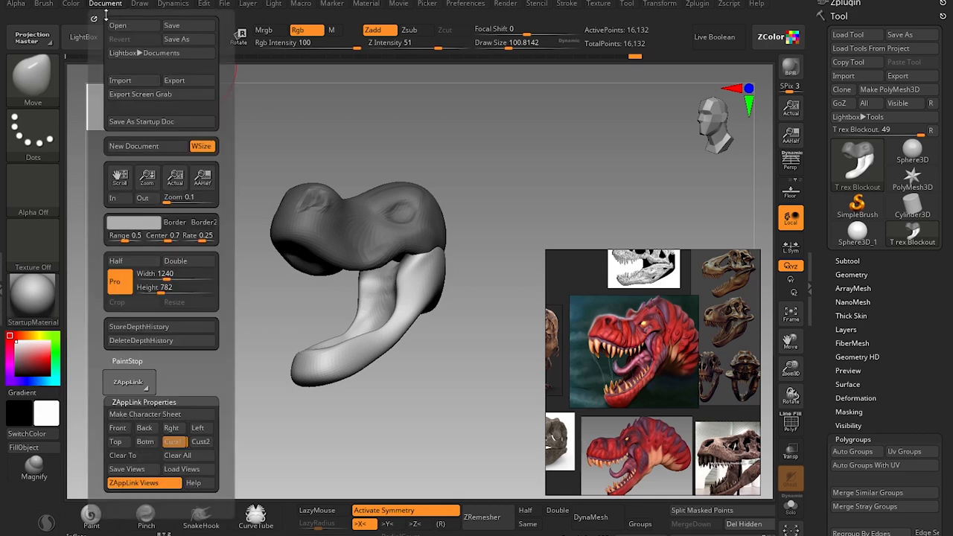
{"action": "left_click", "coordinate": [193, 470]}
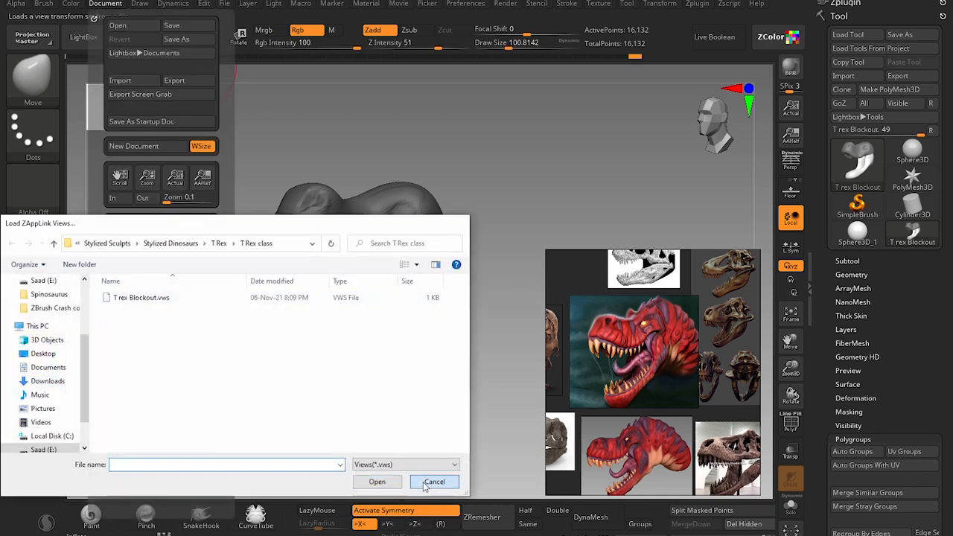
{"action": "left_click", "coordinate": [432, 483]}
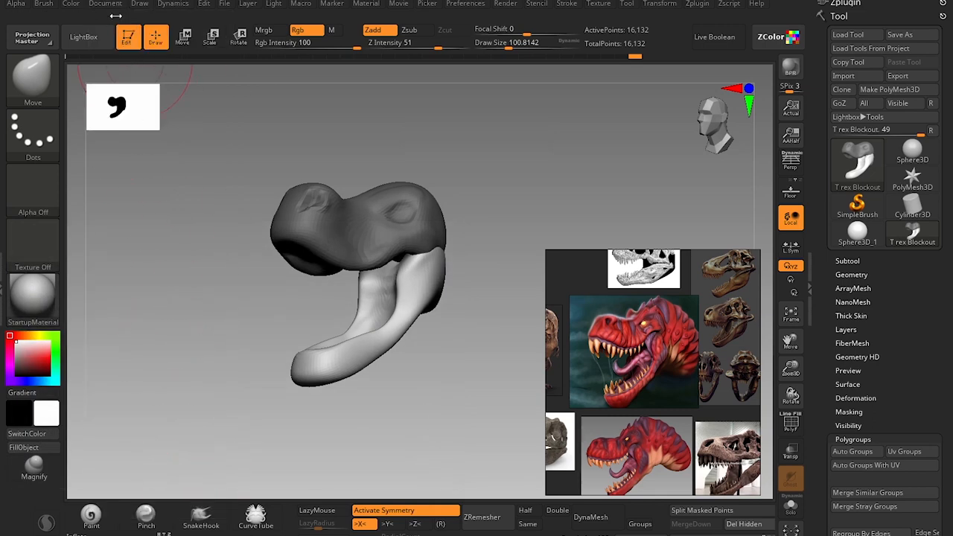
{"action": "left_click", "coordinate": [119, 4]}
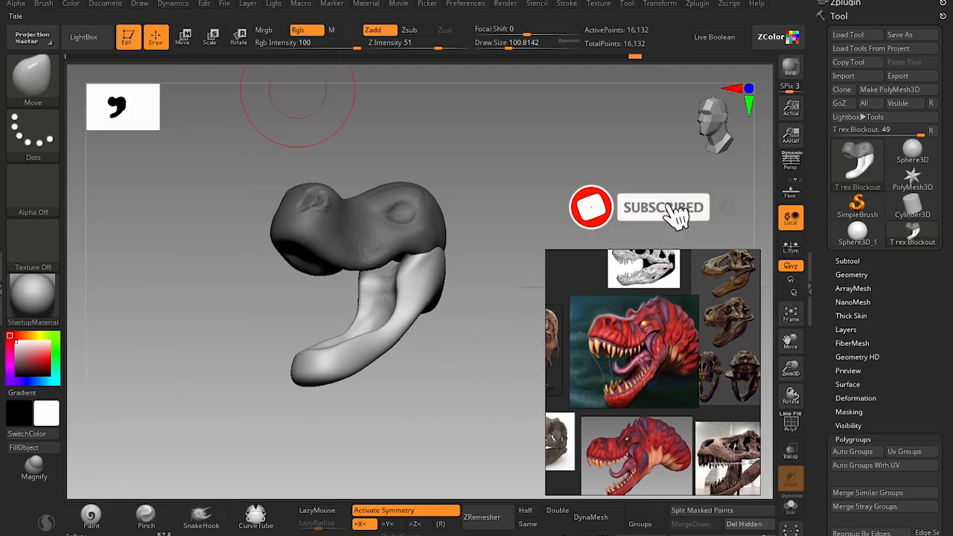
{"action": "left_click", "coordinate": [109, 8]}
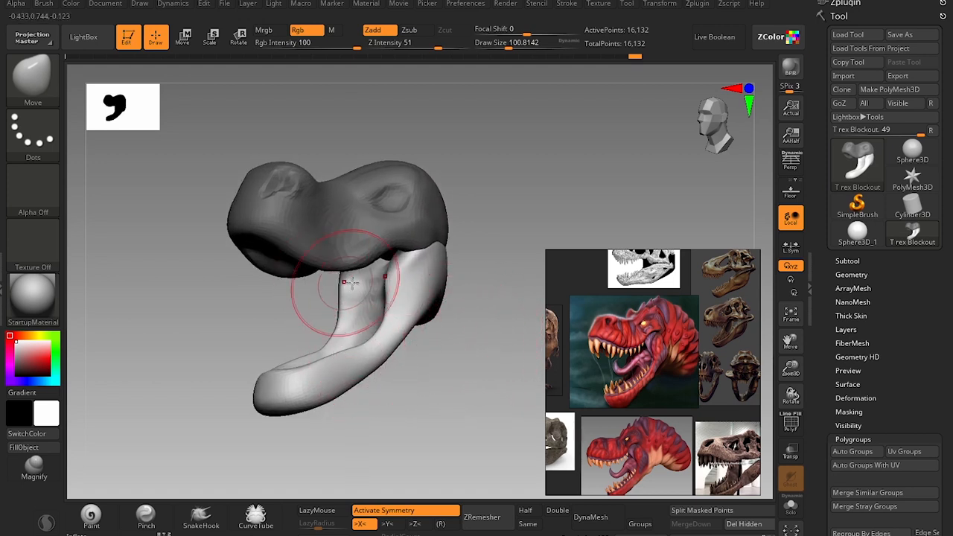
Clear the mask from the upper skull and view the whole head from the side.
{"action": "left_click_drag", "start_coordinate": [465, 284], "coordinate": [447, 277]}
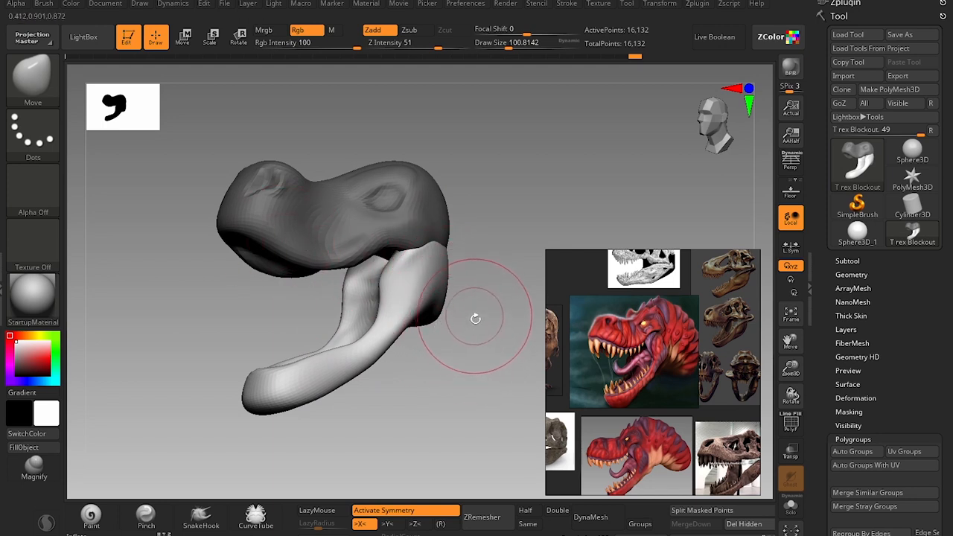
{"action": "left_click_drag", "start_coordinate": [481, 333], "coordinate": [484, 309]}
{"action": "mouse_move", "coordinate": [481, 228]}
{"action": "left_mouse_down"}
{"action": "mouse_move", "coordinate": [457, 281]}
{"action": "mouse_move", "coordinate": [472, 260]}
{"action": "mouse_move", "coordinate": [479, 292]}
{"action": "left_mouse_up"}
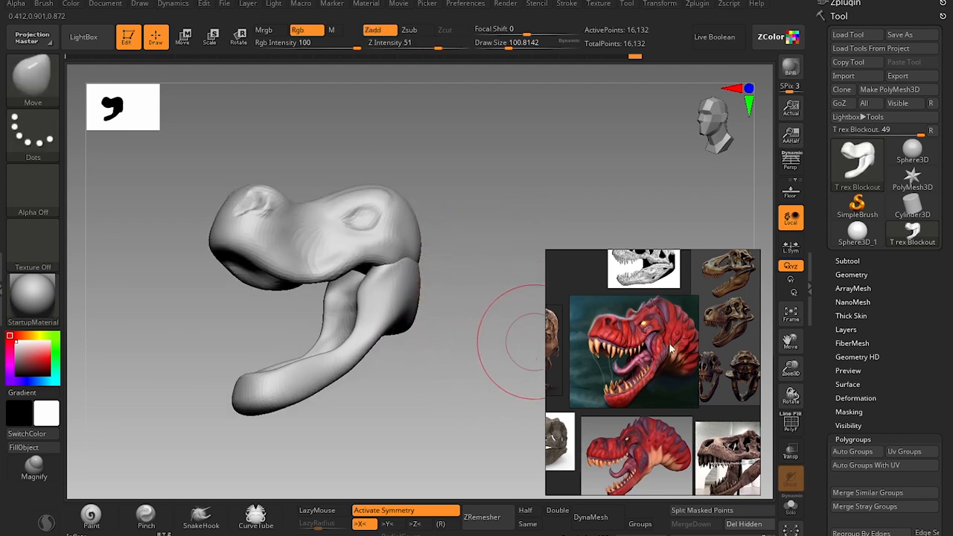
{"action": "mouse_move", "coordinate": [488, 347]}
{"action": "left_mouse_down"}
{"action": "mouse_move", "coordinate": [477, 353]}
{"action": "mouse_move", "coordinate": [449, 338]}
{"action": "mouse_move", "coordinate": [484, 372]}
{"action": "left_mouse_up"}
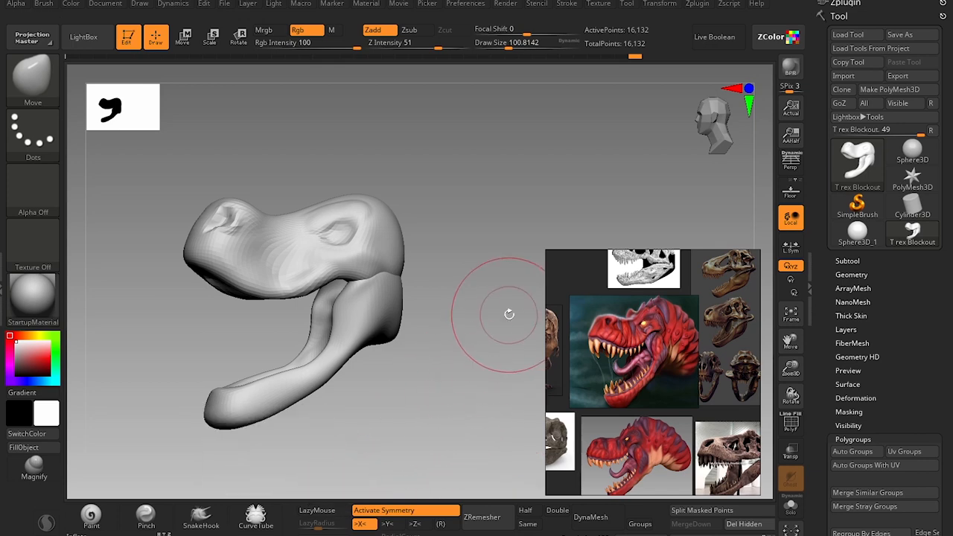
Choose the Insert Sphere mesh of the IMM Primitives brush and move the reference board beside the head.
{"action": "key", "text": "b"}
{"action": "key", "text": "m"}
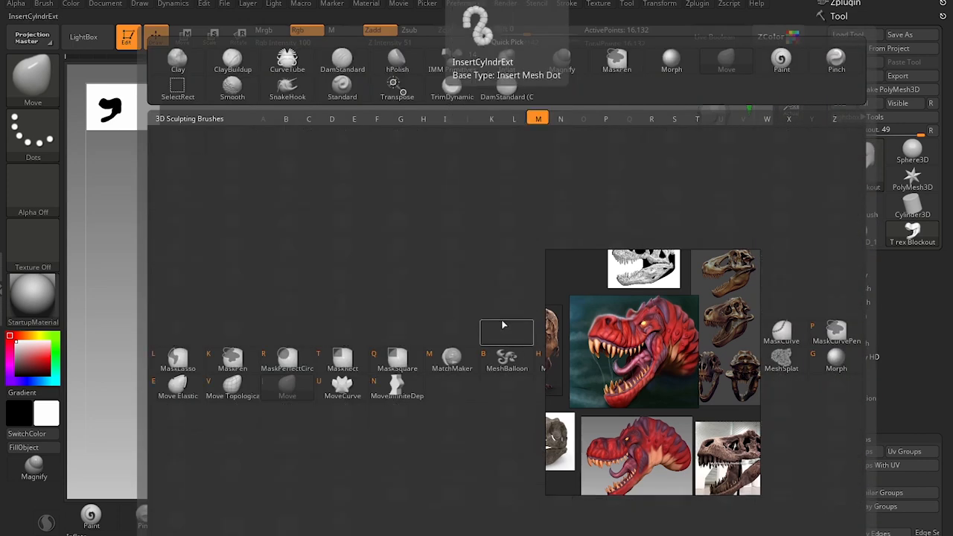
{"action": "key", "text": "v"}
{"action": "key", "text": "b"}
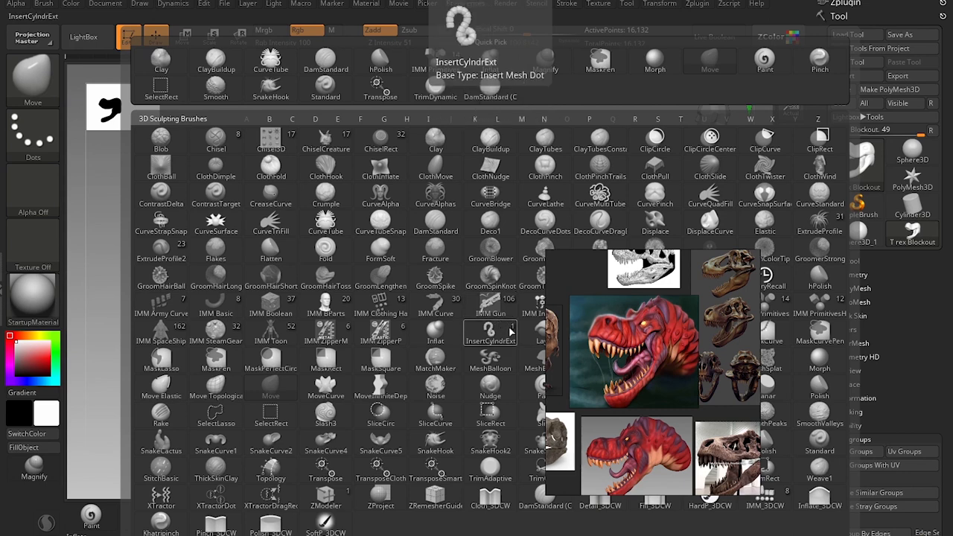
{"action": "left_click", "coordinate": [768, 308]}
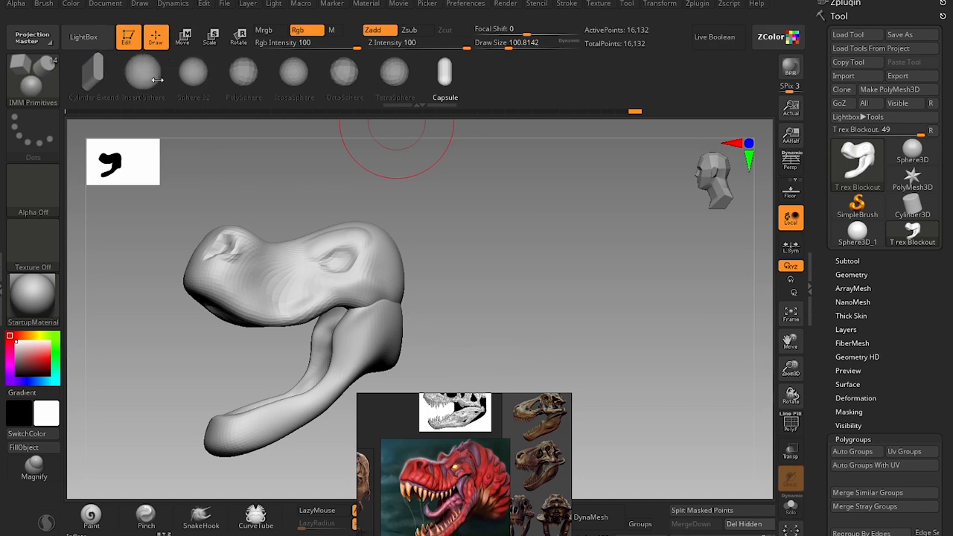
{"action": "left_click_drag", "start_coordinate": [462, 466], "coordinate": [589, 319]}
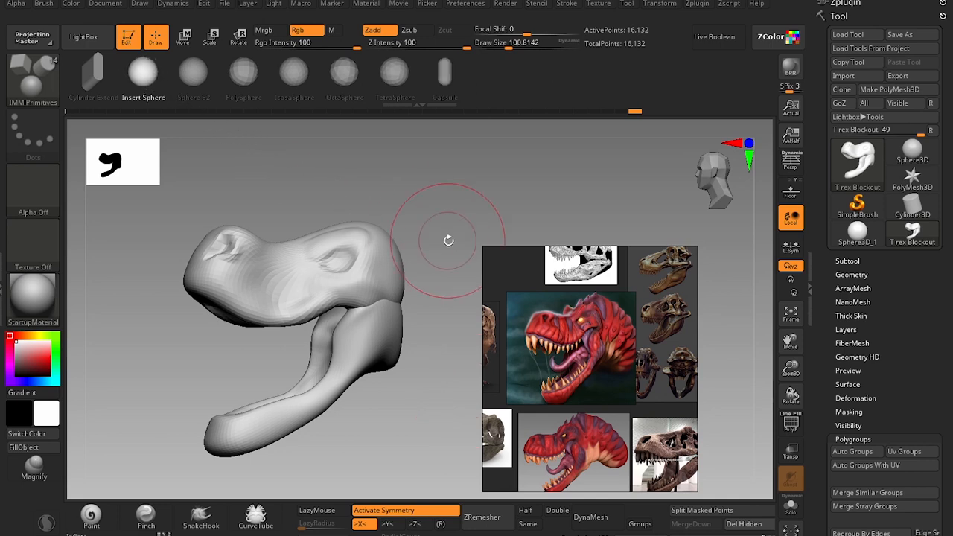
Insert a sphere on the head and place it as an elongated neck mass behind the skull and jaw.
{"action": "left_click_drag", "start_coordinate": [447, 234], "coordinate": [437, 372]}
{"action": "left_click_drag", "start_coordinate": [605, 202], "coordinate": [568, 193]}
{"action": "left_click_drag", "start_coordinate": [572, 194], "coordinate": [482, 168], "text": "alt"}
{"action": "mouse_move", "coordinate": [415, 201]}
{"action": "left_mouse_down"}
{"action": "mouse_move", "coordinate": [446, 193]}
{"action": "mouse_move", "coordinate": [426, 191]}
{"action": "left_mouse_up"}
{"action": "left_click_drag", "start_coordinate": [426, 192], "coordinate": [420, 227], "text": "alt"}
{"action": "key", "text": "w"}
{"action": "left_click_drag", "start_coordinate": [372, 258], "coordinate": [320, 195]}
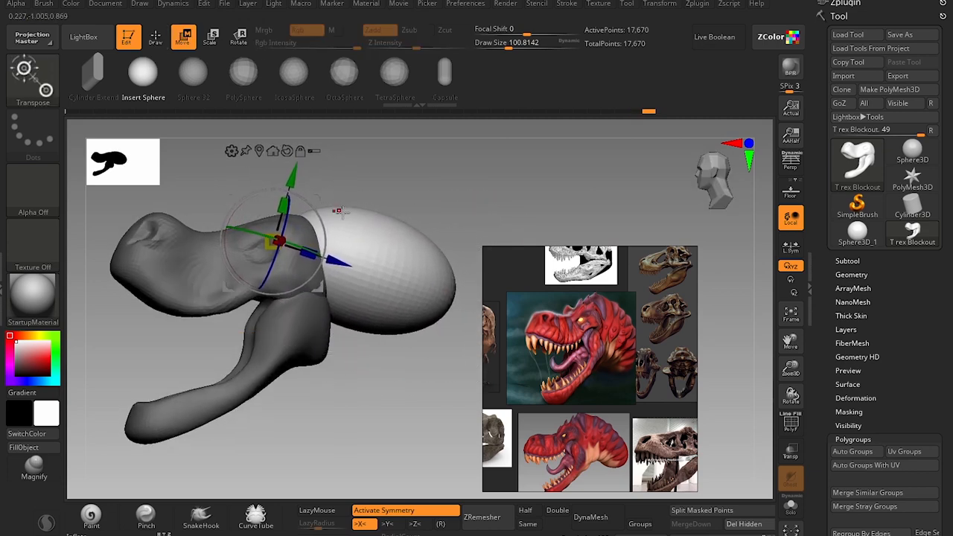
Pull the inserted sphere's underside and rear downward behind the jaw with the Move brush at a draw size of about 223.
{"action": "key", "text": "q"}
{"action": "key", "text": "s"}
{"action": "mouse_move", "coordinate": [391, 252]}
{"action": "left_mouse_down"}
{"action": "mouse_move", "coordinate": [417, 253]}
{"action": "mouse_move", "coordinate": [441, 279]}
{"action": "left_mouse_up"}
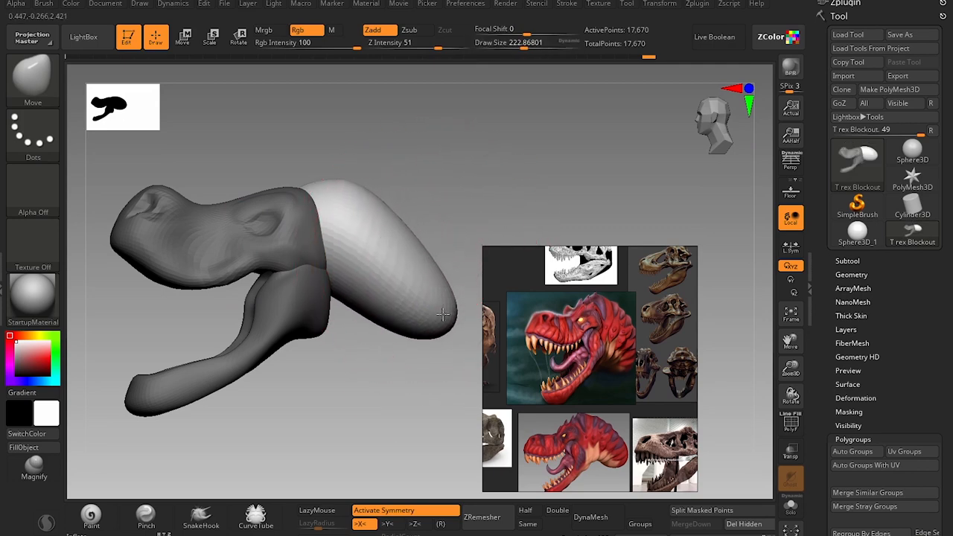
{"action": "left_click_drag", "start_coordinate": [443, 314], "coordinate": [444, 319]}
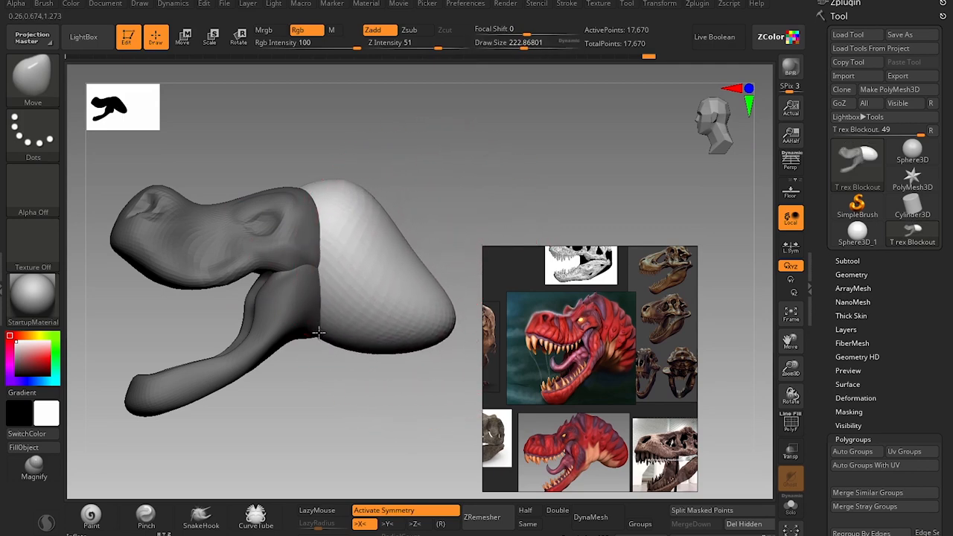
{"action": "left_click_drag", "start_coordinate": [312, 414], "coordinate": [335, 421]}
{"action": "left_click_drag", "start_coordinate": [362, 390], "coordinate": [392, 381], "text": "alt"}
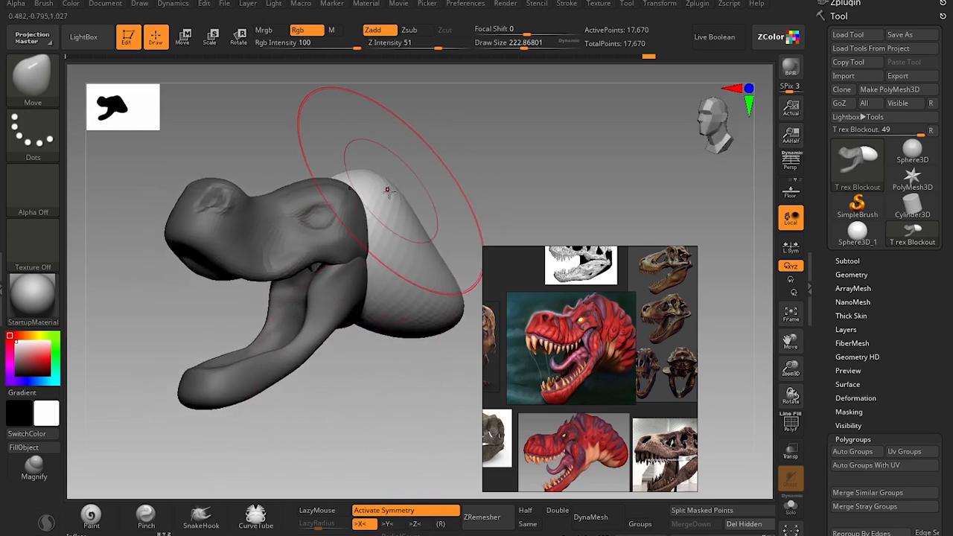
Round out the neck mass's back and underside behind the skull with the Move brush at draw sizes of about 172 and 187.
{"action": "key", "text": "]"}
{"action": "key", "text": "["}
{"action": "key", "text": "["}
{"action": "key", "text": "["}
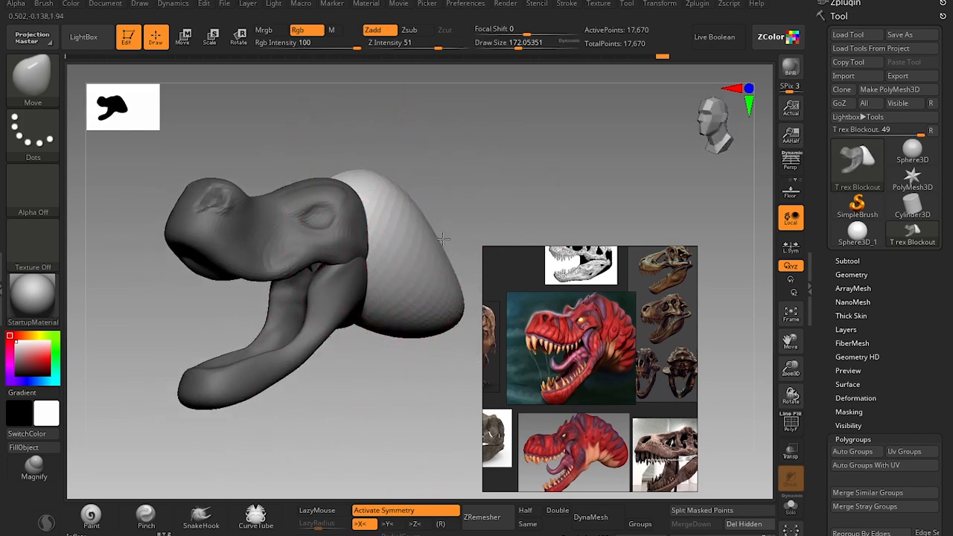
{"action": "key", "text": "["}
{"action": "key", "text": "["}
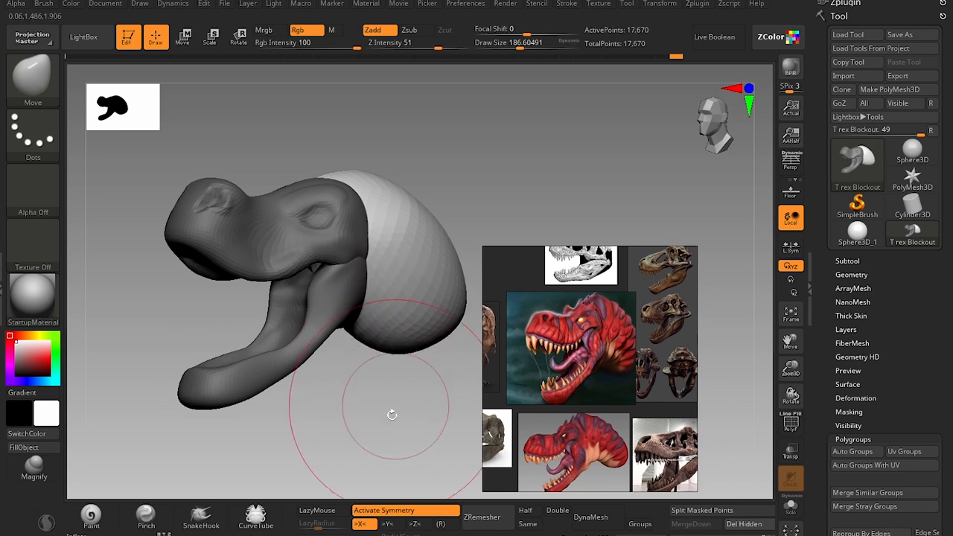
{"action": "mouse_move", "coordinate": [392, 415]}
{"action": "left_mouse_down"}
{"action": "mouse_move", "coordinate": [407, 402]}
{"action": "mouse_move", "coordinate": [395, 396]}
{"action": "mouse_move", "coordinate": [362, 170]}
{"action": "left_mouse_up"}
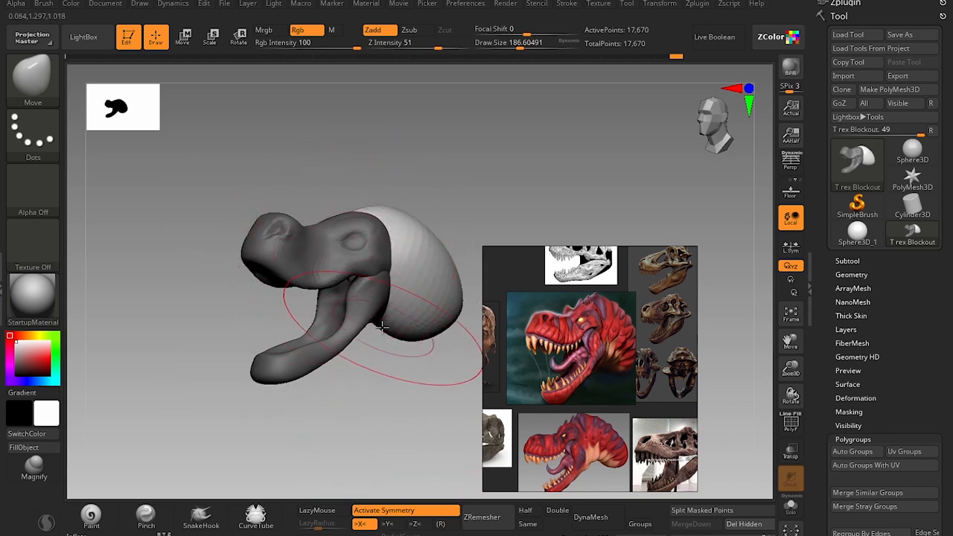
{"action": "left_click_drag", "start_coordinate": [438, 176], "coordinate": [424, 207], "text": "alt"}
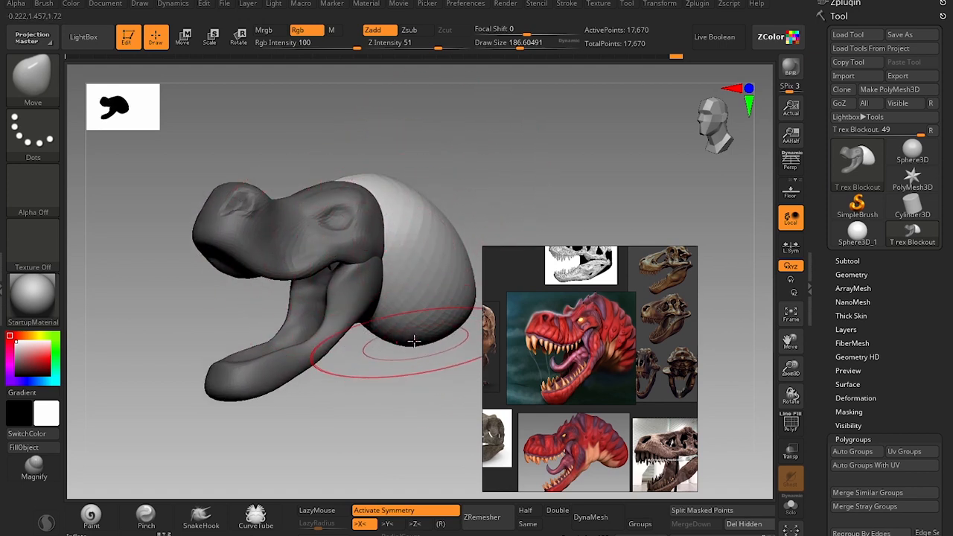
Recall the Cust1 saved view to check the head, and zoom the reference board to the open-jawed skull.
{"action": "left_click", "coordinate": [105, 4]}
{"action": "left_click", "coordinate": [174, 443]}
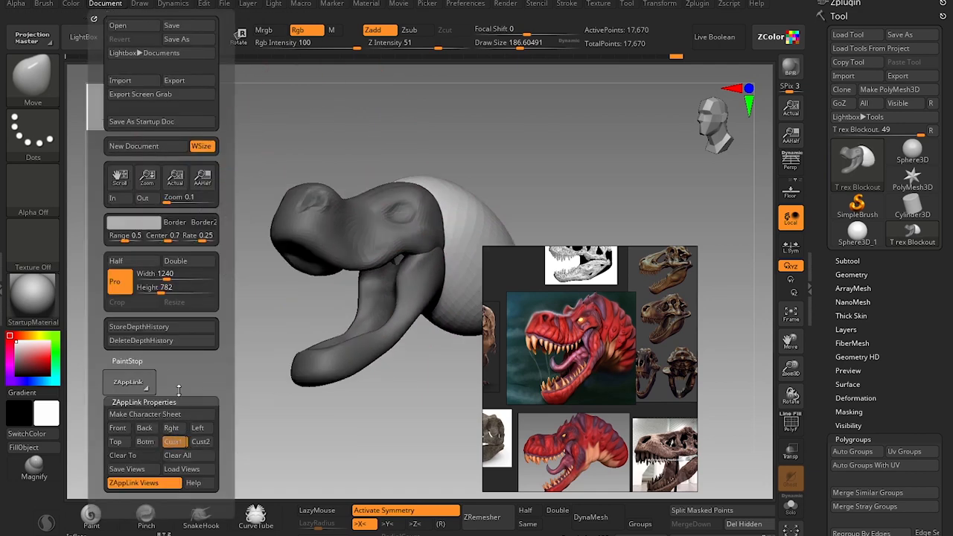
{"action": "left_click_drag", "start_coordinate": [410, 176], "coordinate": [382, 307]}
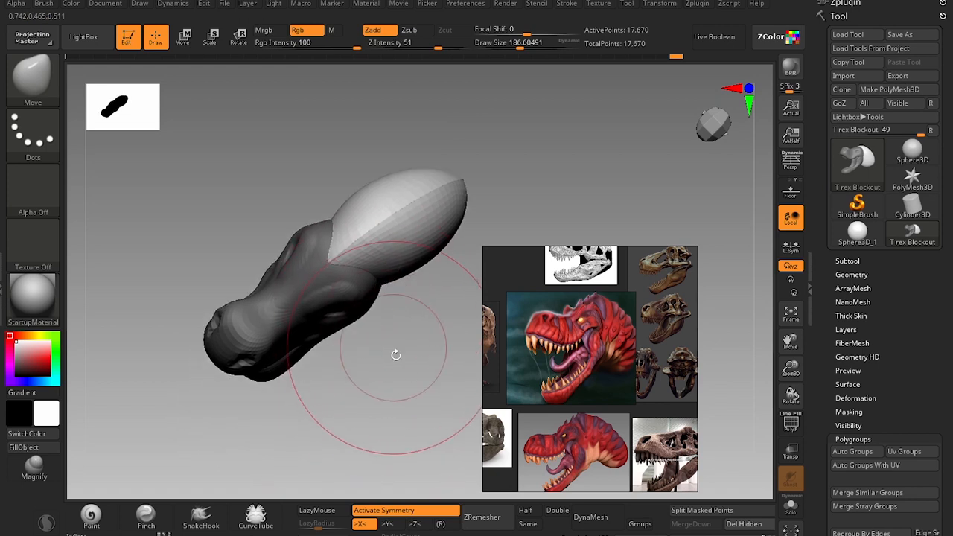
{"action": "mouse_move", "coordinate": [396, 354]}
{"action": "left_mouse_down"}
{"action": "mouse_move", "coordinate": [389, 358]}
{"action": "mouse_move", "coordinate": [390, 320]}
{"action": "mouse_move", "coordinate": [395, 370]}
{"action": "left_mouse_up"}
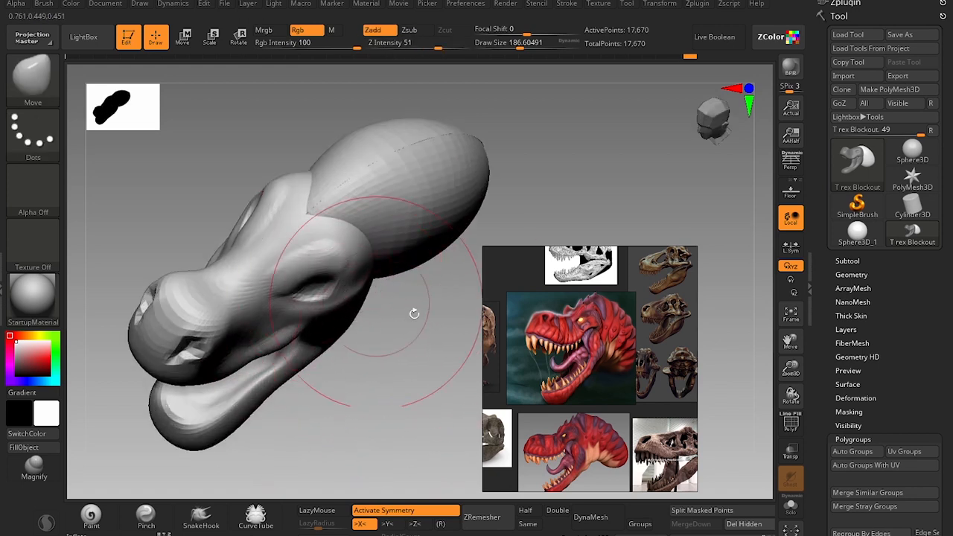
{"action": "scroll", "coordinate": [563, 348], "scroll_direction": "up", "scroll_amount": 2}
{"action": "middle_click_drag", "start_coordinate": [632, 318], "coordinate": [522, 328]}
{"action": "scroll", "coordinate": [605, 333], "scroll_direction": "up", "scroll_amount": 5}
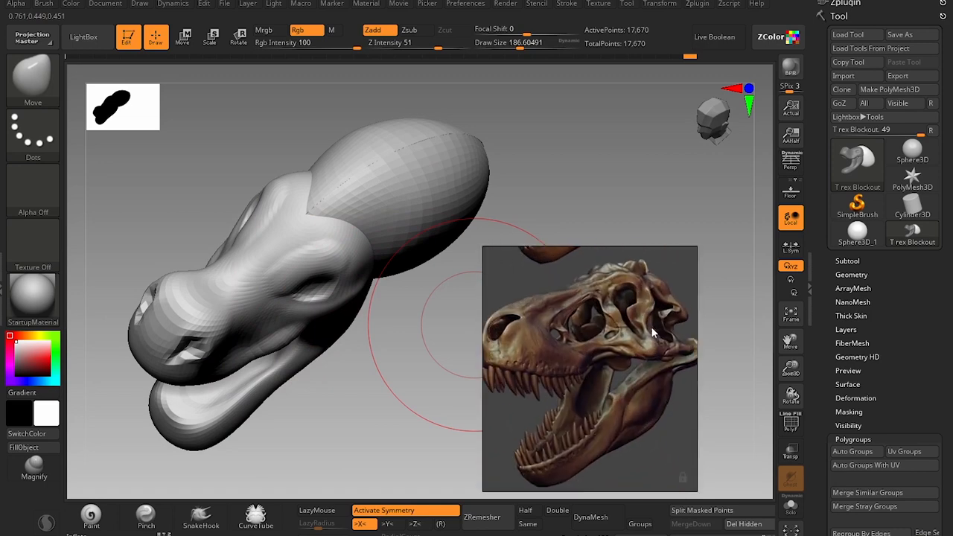
Refine the back of the skull around the eye and cheek with the Move brush at draw sizes of about 172 and 74.
{"action": "key", "text": "s"}
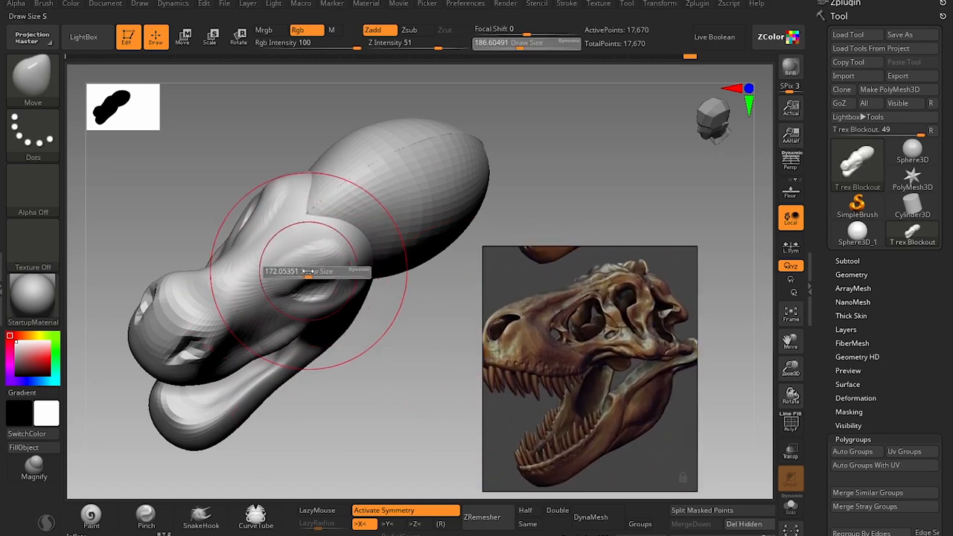
{"action": "mouse_move", "coordinate": [312, 271]}
{"action": "left_mouse_down"}
{"action": "mouse_move", "coordinate": [303, 271]}
{"action": "mouse_move", "coordinate": [298, 245]}
{"action": "left_mouse_up"}
{"action": "left_click_drag", "start_coordinate": [356, 386], "coordinate": [362, 317]}
{"action": "left_click_drag", "start_coordinate": [383, 422], "coordinate": [401, 389]}
{"action": "key", "text": "s"}
{"action": "left_click_drag", "start_coordinate": [335, 331], "coordinate": [337, 303]}
{"action": "key", "text": "s"}
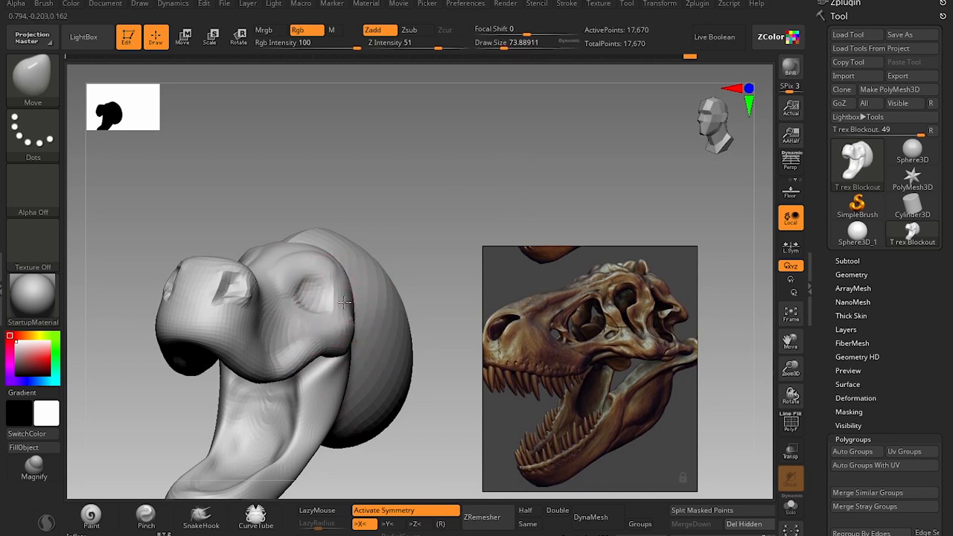
{"action": "mouse_move", "coordinate": [429, 282]}
{"action": "left_mouse_down", "text": "alt"}
{"action": "mouse_move", "coordinate": [425, 237]}
{"action": "mouse_move", "coordinate": [404, 256]}
{"action": "mouse_move", "coordinate": [406, 247]}
{"action": "mouse_move", "coordinate": [418, 283]}
{"action": "mouse_move", "coordinate": [390, 400]}
{"action": "mouse_move", "coordinate": [228, 323]}
{"action": "mouse_move", "coordinate": [213, 341]}
{"action": "mouse_move", "coordinate": [232, 287]}
{"action": "mouse_move", "coordinate": [334, 222]}
{"action": "left_mouse_up", "text": "alt"}
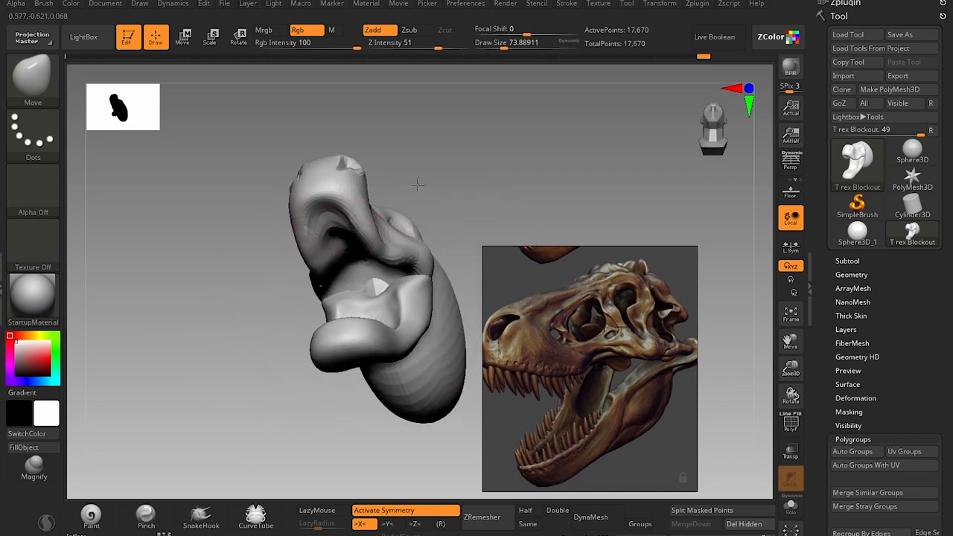
Touch up the nostril and snout with the Clay brush, and switch back to the Move brush at a draw size of about 35.
{"action": "left_click_drag", "start_coordinate": [418, 184], "coordinate": [358, 192]}
{"action": "key", "text": "b"}
{"action": "key", "text": "c"}
{"action": "key", "text": "l"}
{"action": "mouse_move", "coordinate": [418, 190]}
{"action": "left_mouse_down"}
{"action": "mouse_move", "coordinate": [432, 222]}
{"action": "mouse_move", "coordinate": [411, 238]}
{"action": "left_mouse_up"}
{"action": "left_click_drag", "start_coordinate": [305, 257], "coordinate": [275, 340], "text": "alt"}
{"action": "key", "text": "s"}
{"action": "left_click_drag", "start_coordinate": [362, 234], "coordinate": [353, 237]}
{"action": "key", "text": "b"}
{"action": "key", "text": "m"}
{"action": "key", "text": "v"}
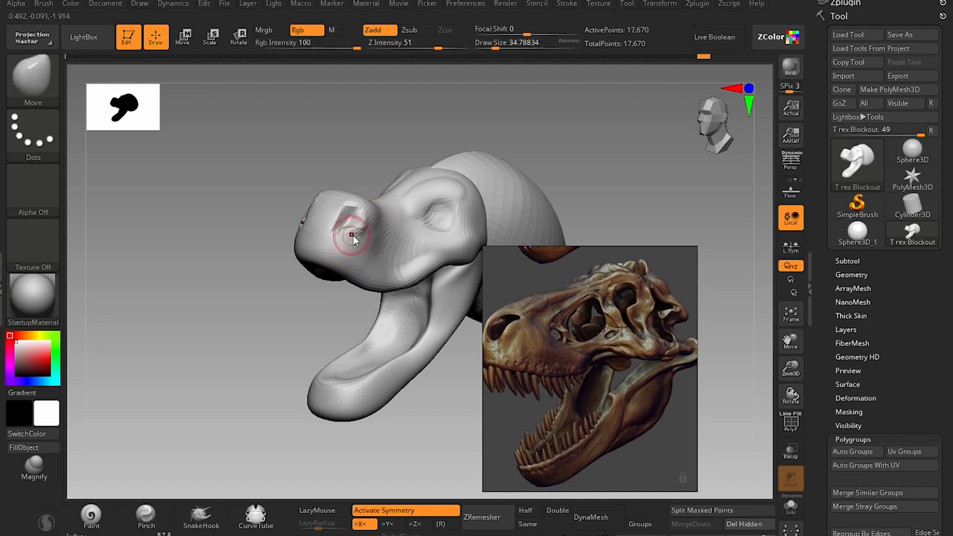
{"action": "left_click_drag", "start_coordinate": [272, 309], "coordinate": [262, 326]}
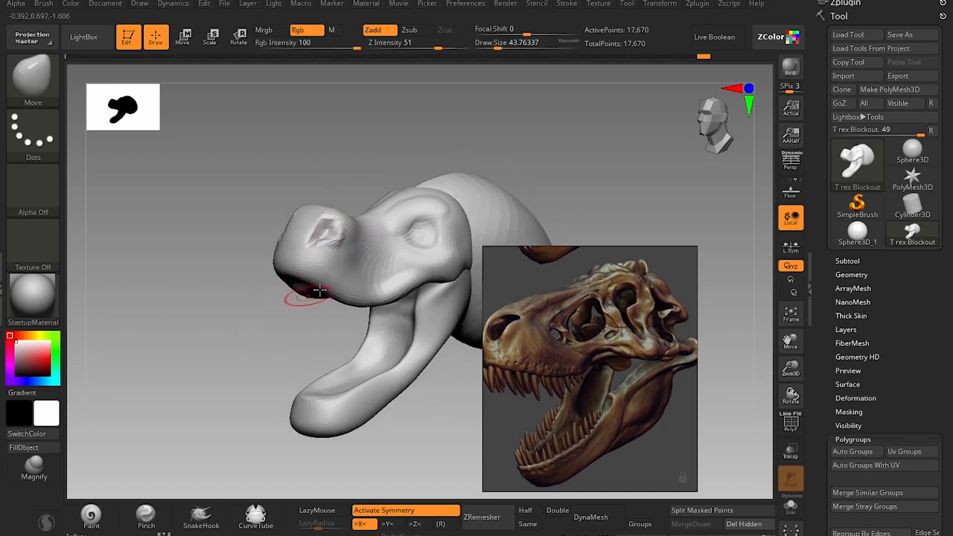
Adjust the snout and upper lip line with the Move brush at draw sizes of about 44 and 71.
{"action": "mouse_move", "coordinate": [390, 186]}
{"action": "left_mouse_down"}
{"action": "mouse_move", "coordinate": [357, 249]}
{"action": "mouse_move", "coordinate": [343, 254]}
{"action": "left_mouse_up"}
{"action": "key", "text": "s"}
{"action": "key", "text": "s"}
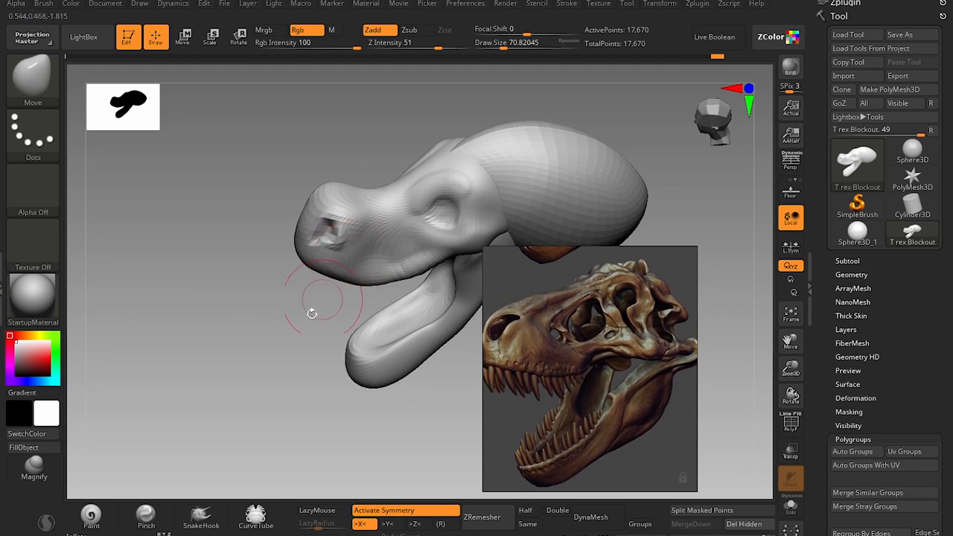
{"action": "left_click_drag", "start_coordinate": [312, 314], "coordinate": [345, 260]}
{"action": "left_click_drag", "start_coordinate": [415, 442], "coordinate": [316, 447], "text": "alt"}
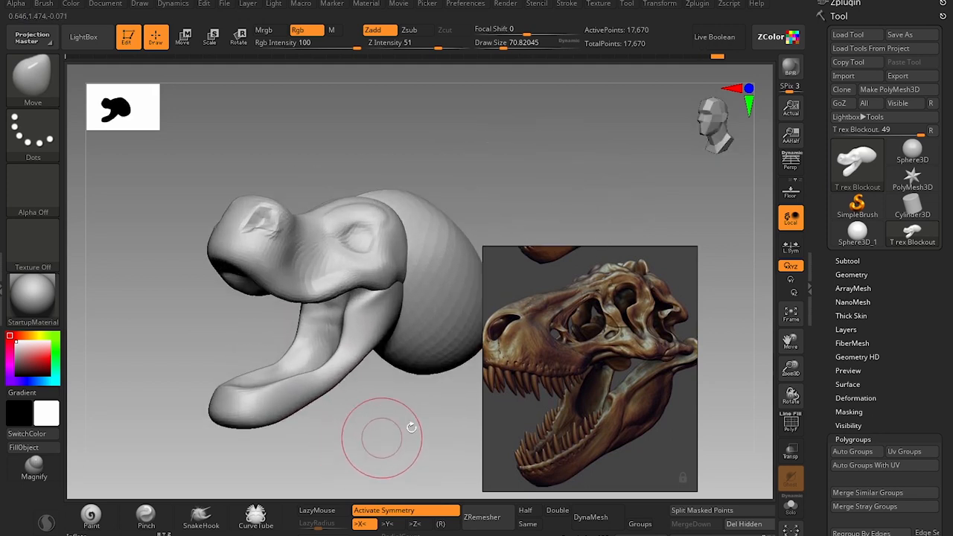
Frame the front-view skull reference and reshape the lower jaw's outer side with the Move brush at a draw size of about 104.
{"action": "scroll", "coordinate": [617, 362], "scroll_direction": "down", "scroll_amount": 5}
{"action": "scroll", "coordinate": [580, 388], "scroll_direction": "up", "scroll_amount": 5}
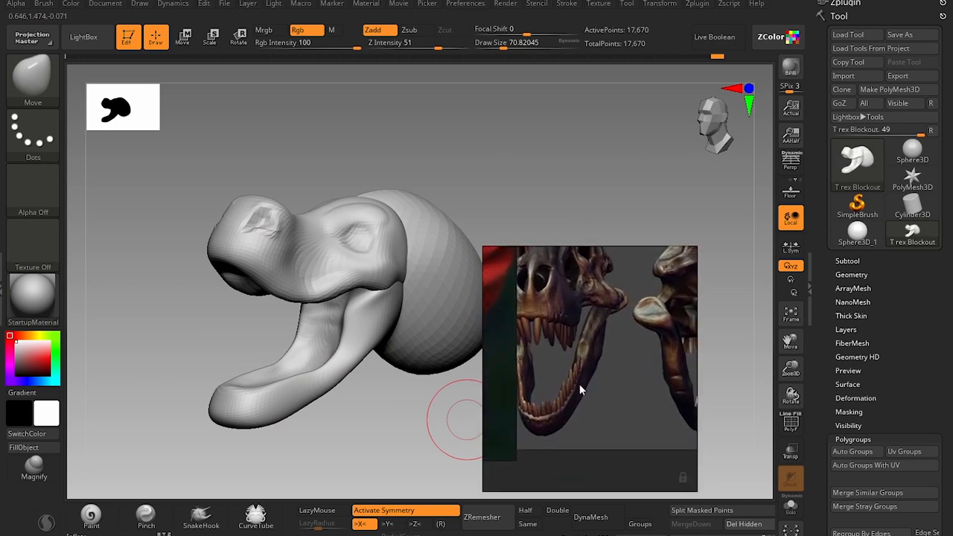
{"action": "mouse_move", "coordinate": [384, 420]}
{"action": "left_mouse_down"}
{"action": "mouse_move", "coordinate": [383, 452]}
{"action": "mouse_move", "coordinate": [298, 366]}
{"action": "mouse_move", "coordinate": [336, 400]}
{"action": "left_mouse_up"}
{"action": "key", "text": "s"}
{"action": "left_click_drag", "start_coordinate": [274, 318], "coordinate": [279, 319]}
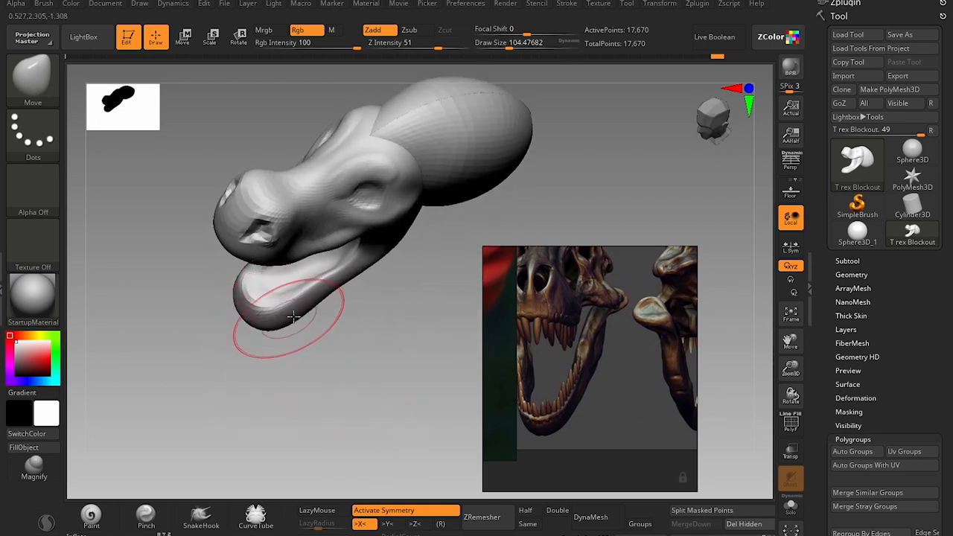
{"action": "left_click_drag", "start_coordinate": [340, 293], "coordinate": [332, 283]}
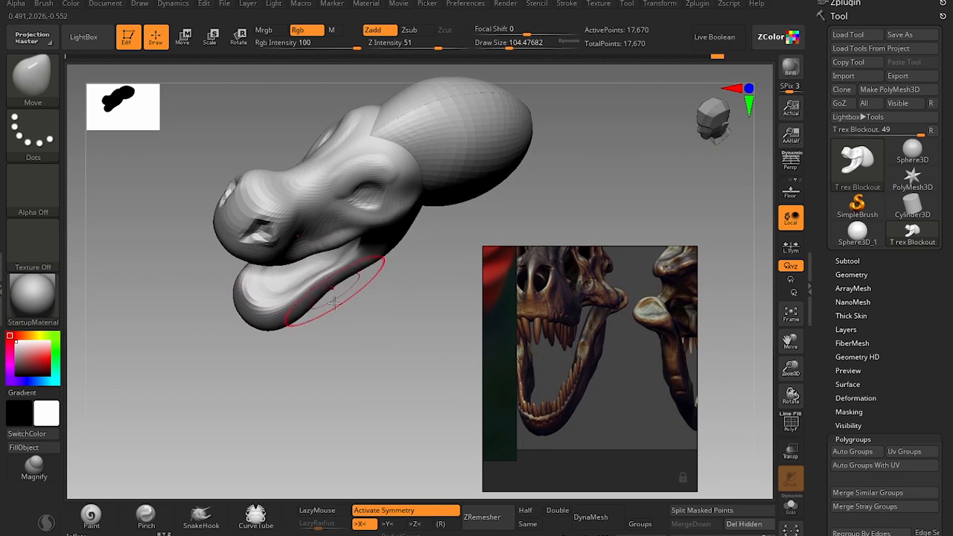
Shape the lower jaw toward its hinge with the Move brush at a draw size of about 97.
{"action": "left_click_drag", "start_coordinate": [319, 375], "coordinate": [290, 328]}
{"action": "key", "text": "s"}
{"action": "left_click_drag", "start_coordinate": [286, 325], "coordinate": [286, 315]}
{"action": "mouse_move", "coordinate": [342, 366]}
{"action": "left_mouse_down"}
{"action": "mouse_move", "coordinate": [364, 345]}
{"action": "mouse_move", "coordinate": [378, 285]}
{"action": "left_mouse_up"}
{"action": "left_click_drag", "start_coordinate": [370, 250], "coordinate": [385, 267]}
{"action": "left_click_drag", "start_coordinate": [398, 389], "coordinate": [334, 389], "text": "alt"}
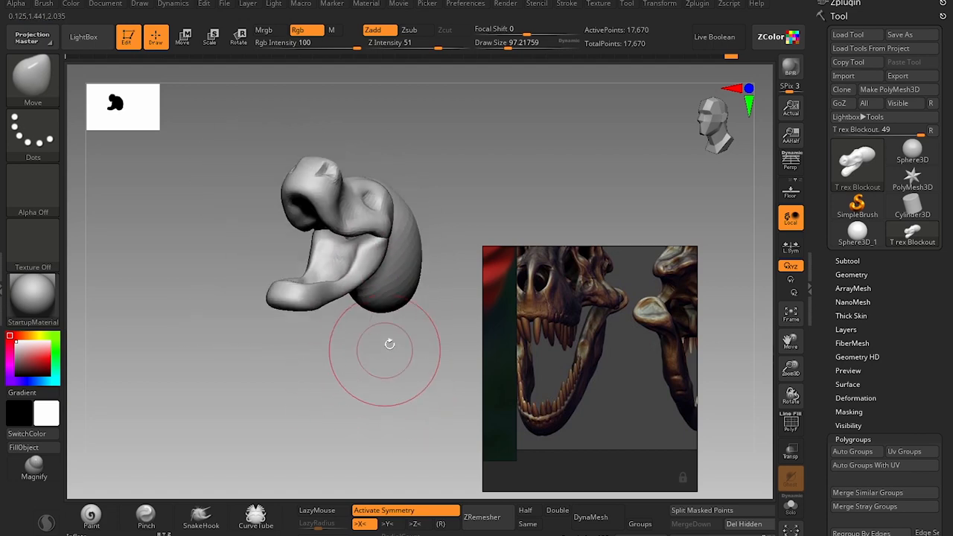
{"action": "mouse_move", "coordinate": [392, 353]}
{"action": "left_mouse_down", "text": "alt"}
{"action": "mouse_move", "coordinate": [379, 388]}
{"action": "mouse_move", "coordinate": [387, 398]}
{"action": "mouse_move", "coordinate": [336, 394]}
{"action": "left_mouse_up", "text": "alt"}
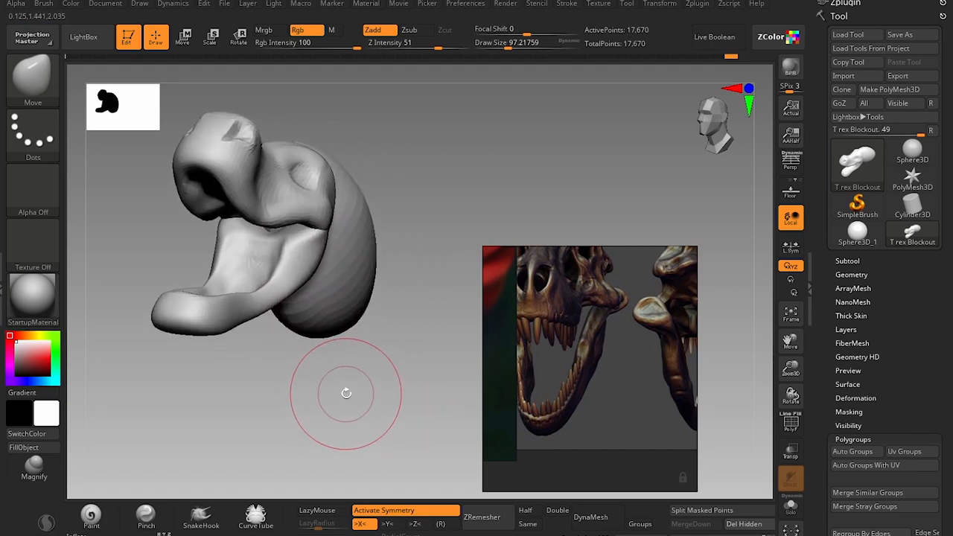
Push the skull's rear cheek corner downward over the jaw hinge with the Move brush at draw size 112.
{"action": "key", "text": "b"}
{"action": "key", "text": "m"}
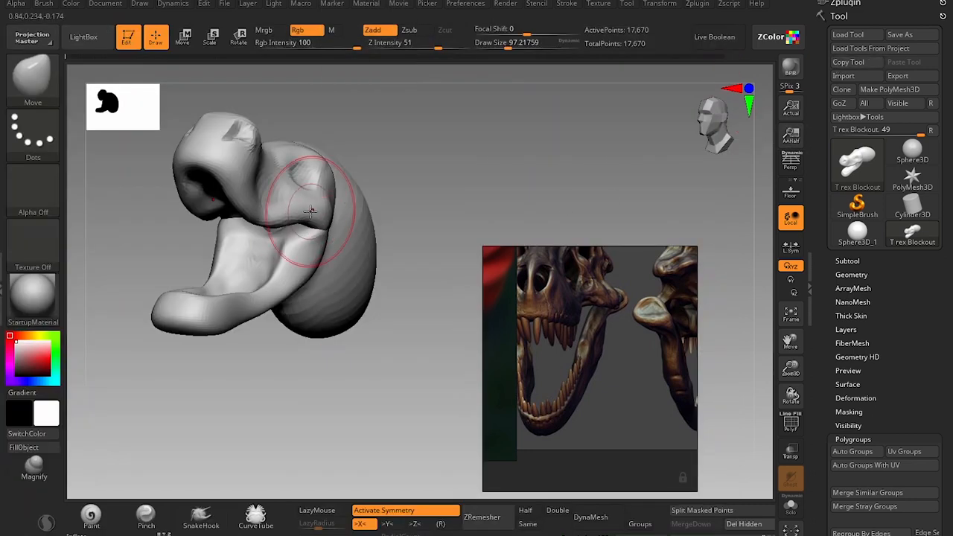
{"action": "key", "text": "bracketright"}
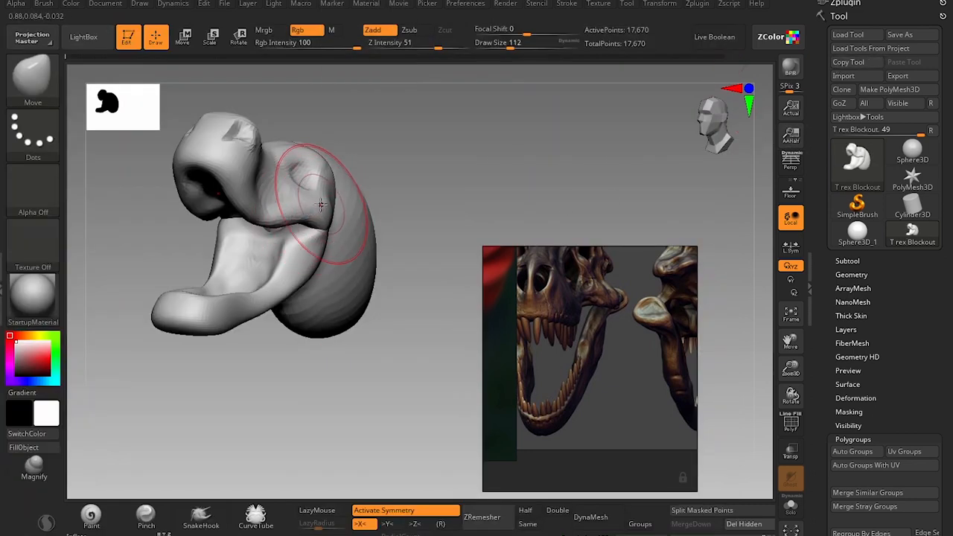
{"action": "left_click_drag", "start_coordinate": [318, 210], "coordinate": [319, 226]}
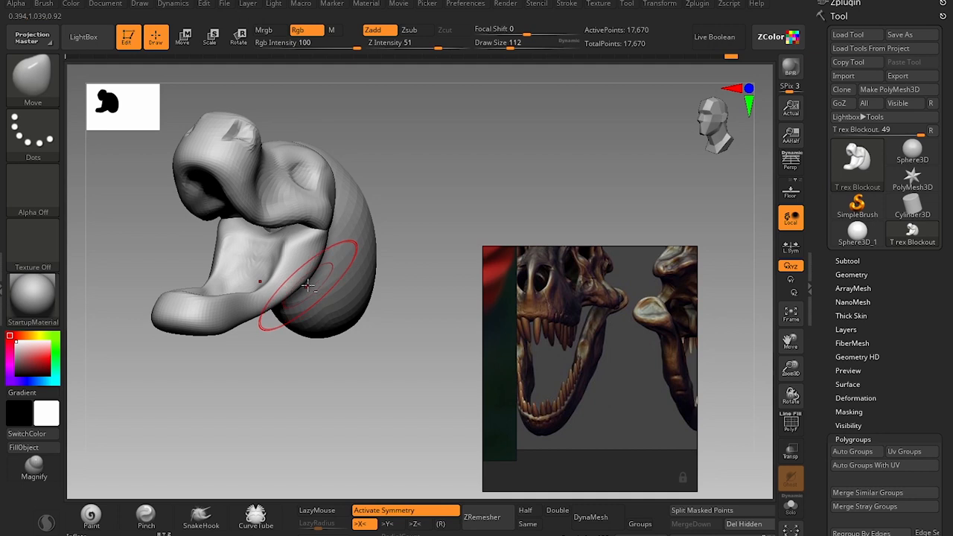
Turn on polyframe display and adjust the cheek above the jaw hinge with the Move Topological brush at a draw size of about 108.
{"action": "key", "text": "b"}
{"action": "key", "text": "m"}
{"action": "key", "text": "t"}
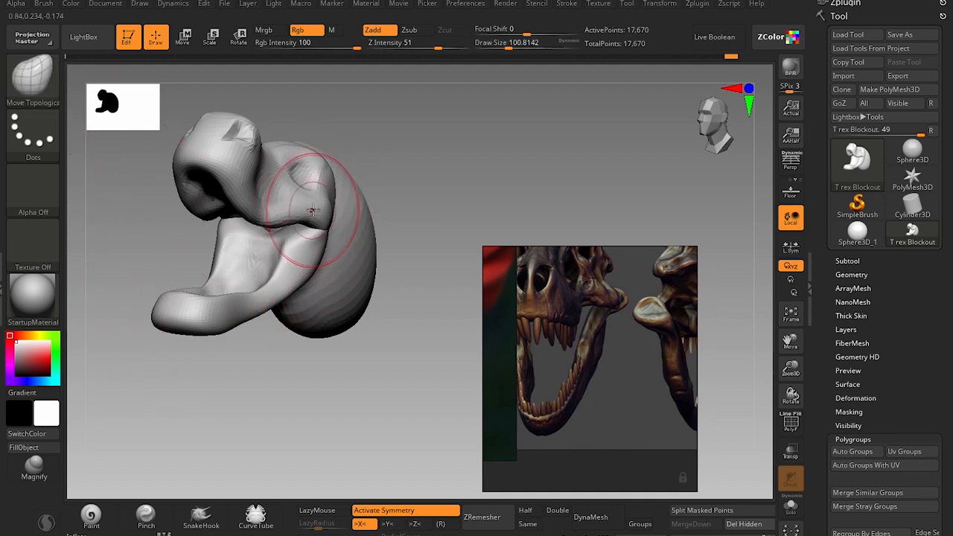
{"action": "left_click", "coordinate": [792, 428]}
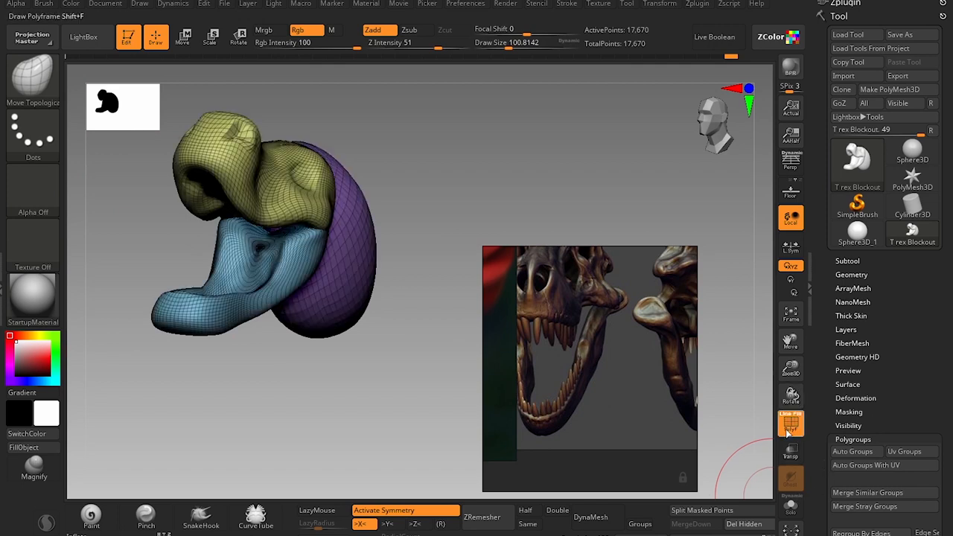
{"action": "key", "text": "s"}
{"action": "left_click", "coordinate": [322, 210]}
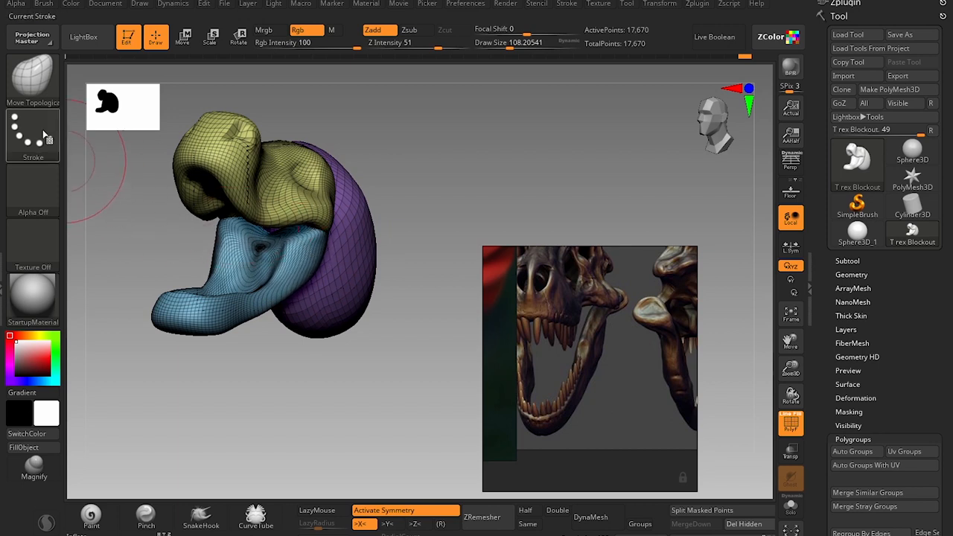
Reshape the cheek corner and upper end of the lower jaw with the Move brush at a draw size of about 124.
{"action": "key", "text": "b"}
{"action": "key", "text": "m"}
{"action": "key", "text": "v"}
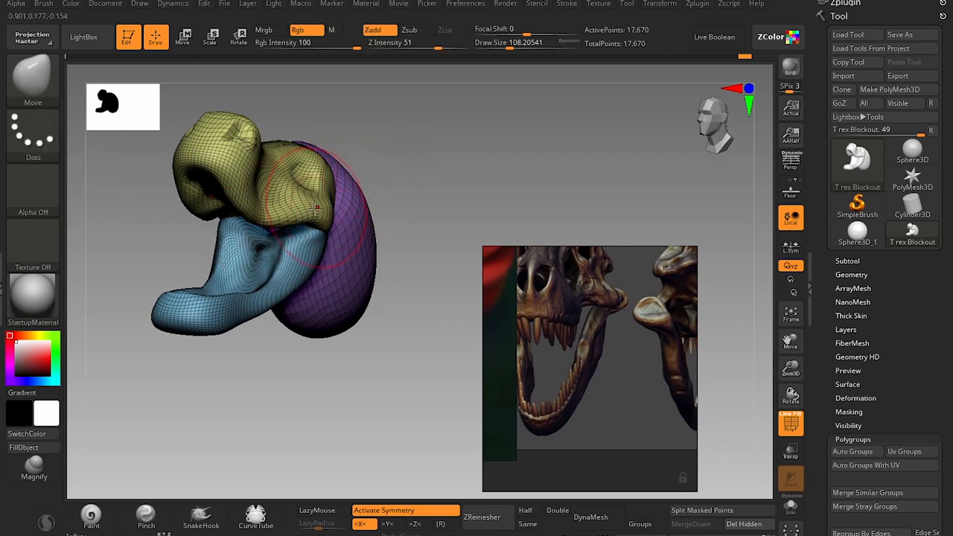
{"action": "key", "text": "bracketright"}
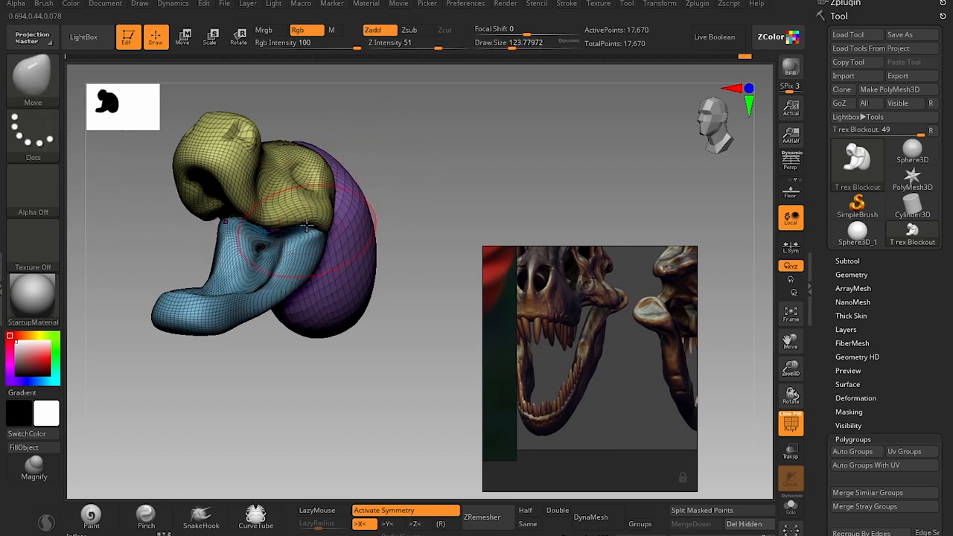
{"action": "right_click_drag", "start_coordinate": [326, 236], "coordinate": [280, 225]}
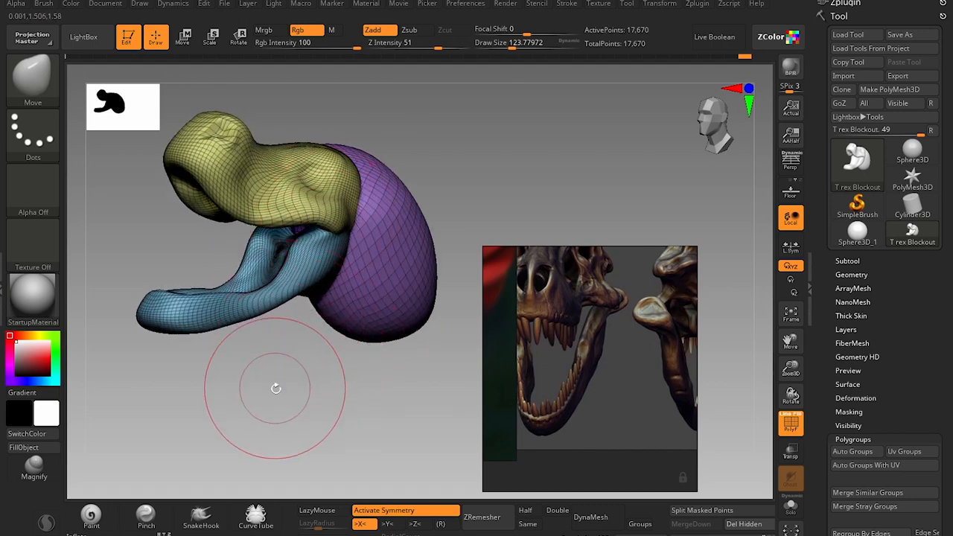
{"action": "right_click_drag", "start_coordinate": [276, 387], "coordinate": [299, 230]}
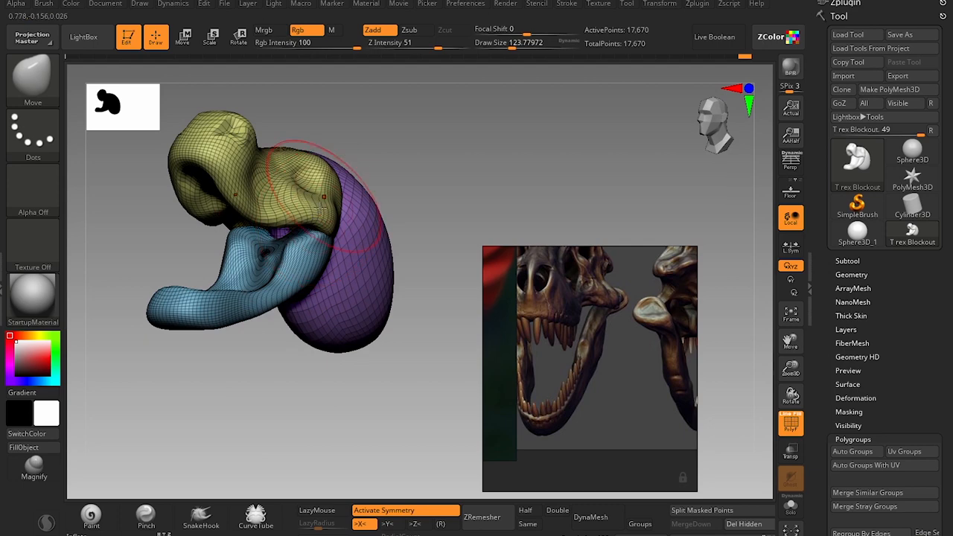
Fine-tune the jaw hinge area with the Move Topological brush at a draw size of about 94.
{"action": "key", "text": "b"}
{"action": "key", "text": "m"}
{"action": "key", "text": "t"}
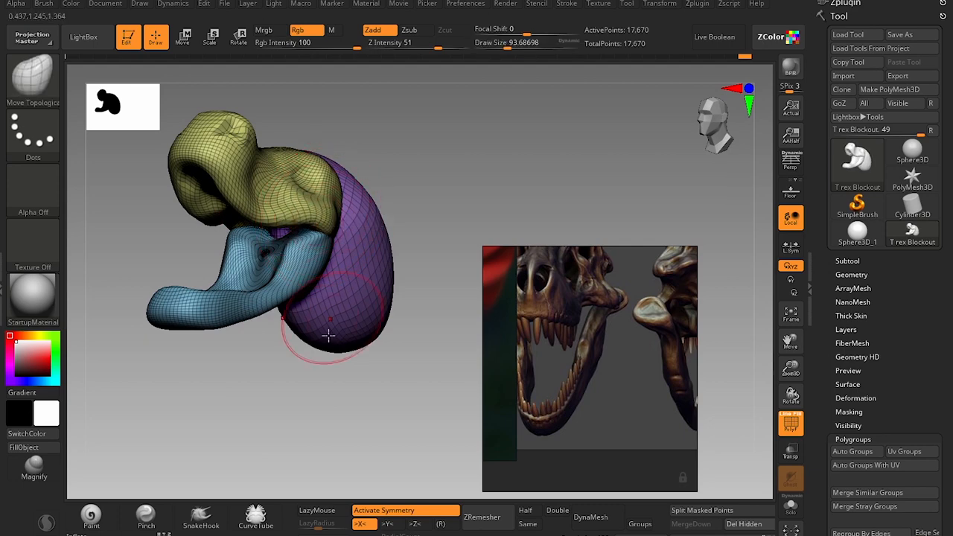
{"action": "mouse_move", "coordinate": [329, 336]}
{"action": "right_mouse_down"}
{"action": "mouse_move", "coordinate": [318, 240]}
{"action": "mouse_move", "coordinate": [392, 316]}
{"action": "right_mouse_up"}
Fill and smooth the inside of the lower jaw with the Clay brush at a draw size of about 80, and turn off polyframe display.
{"action": "key", "text": "b"}
{"action": "key", "text": "c"}
{"action": "key", "text": "l"}
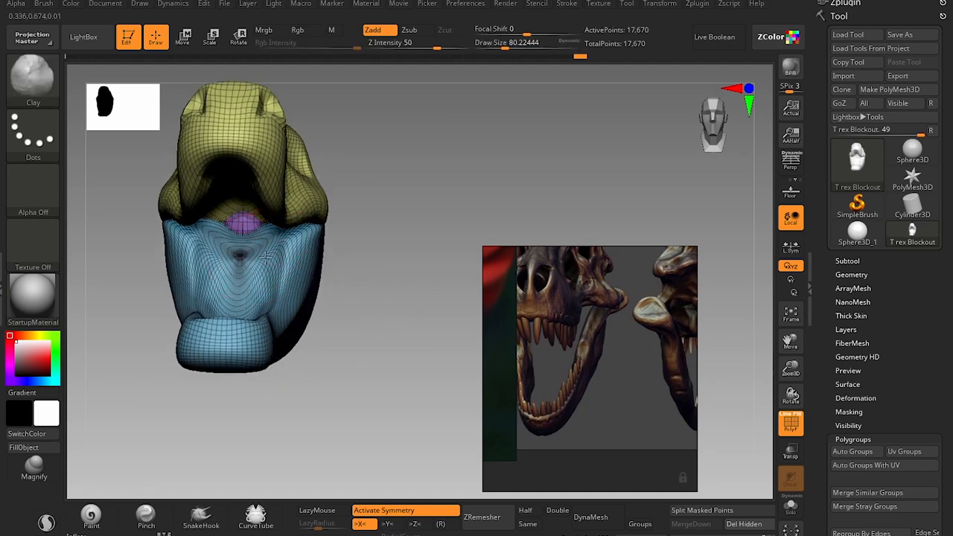
{"action": "right_click_drag", "start_coordinate": [257, 291], "coordinate": [360, 341], "text": "ctrl"}
{"action": "key", "text": "shift+f"}
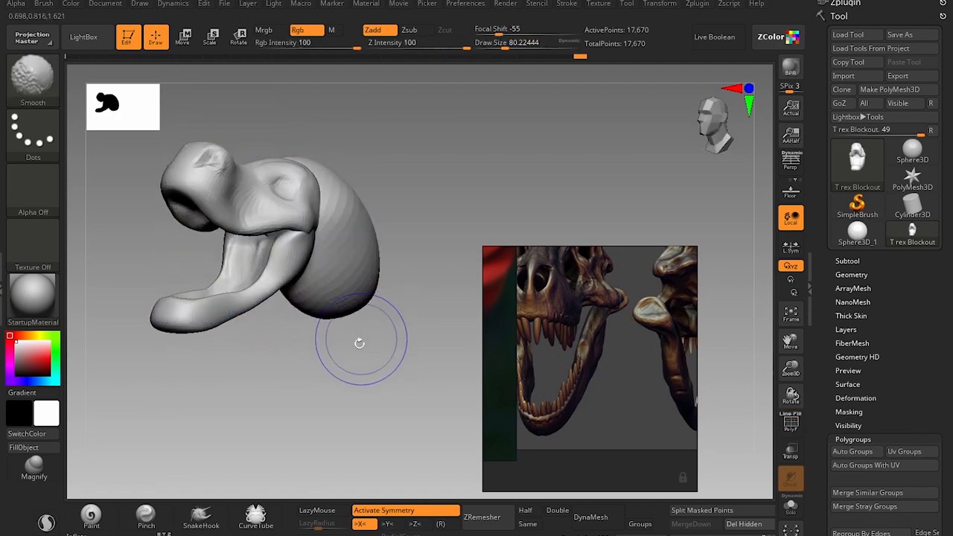
Compare the head, jaw and neck proportions from the side with the full set of skull references.
{"action": "right_click_drag", "start_coordinate": [328, 397], "coordinate": [356, 435], "text": "alt"}
{"action": "right_click_drag", "start_coordinate": [356, 436], "coordinate": [311, 386]}
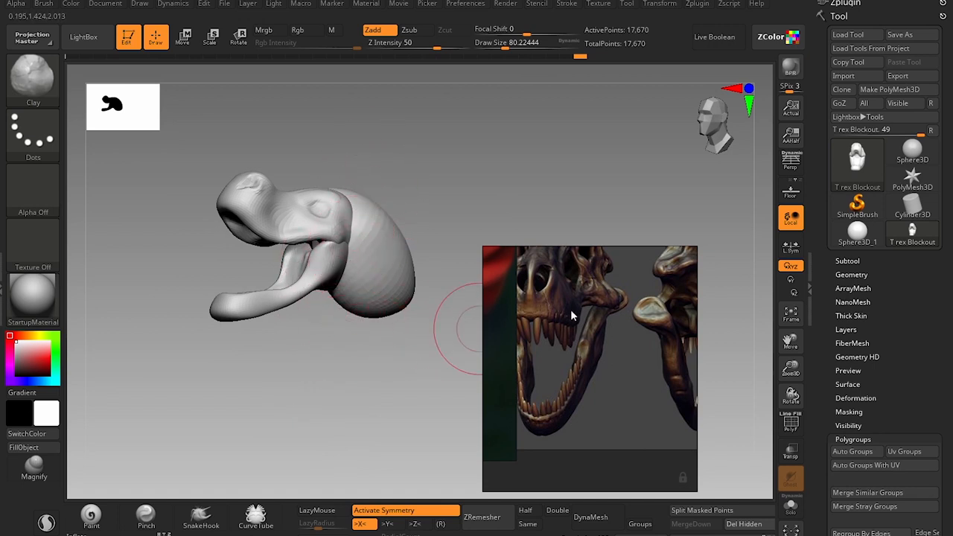
{"action": "scroll", "coordinate": [572, 317], "scroll_direction": "down", "scroll_amount": 4}
{"action": "mouse_move", "coordinate": [332, 358]}
{"action": "left_mouse_down", "text": "alt"}
{"action": "mouse_move", "coordinate": [357, 392]}
{"action": "mouse_move", "coordinate": [357, 381]}
{"action": "left_mouse_up", "text": "alt"}
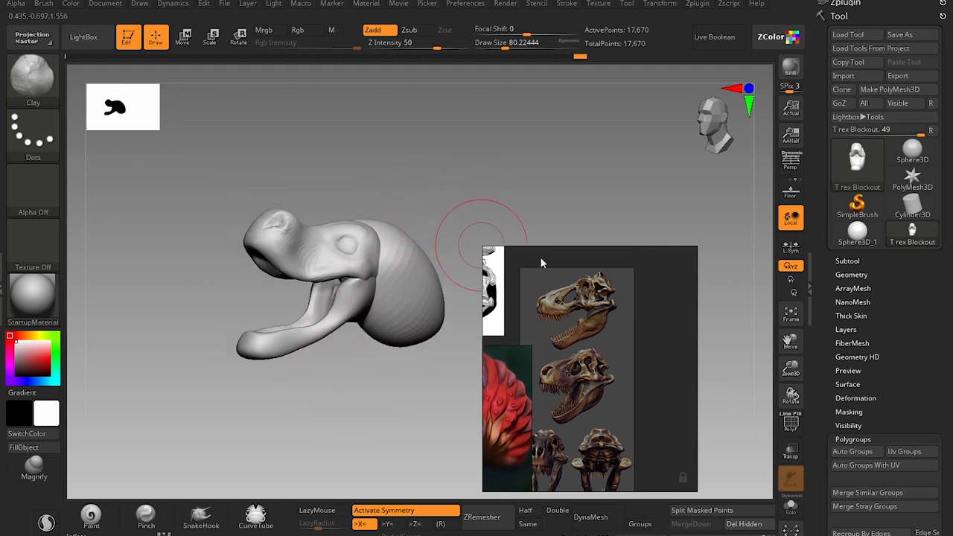
{"action": "left_click_drag", "start_coordinate": [394, 161], "coordinate": [438, 218], "text": "alt"}
{"action": "left_click_drag", "start_coordinate": [474, 175], "coordinate": [435, 181], "text": "alt"}
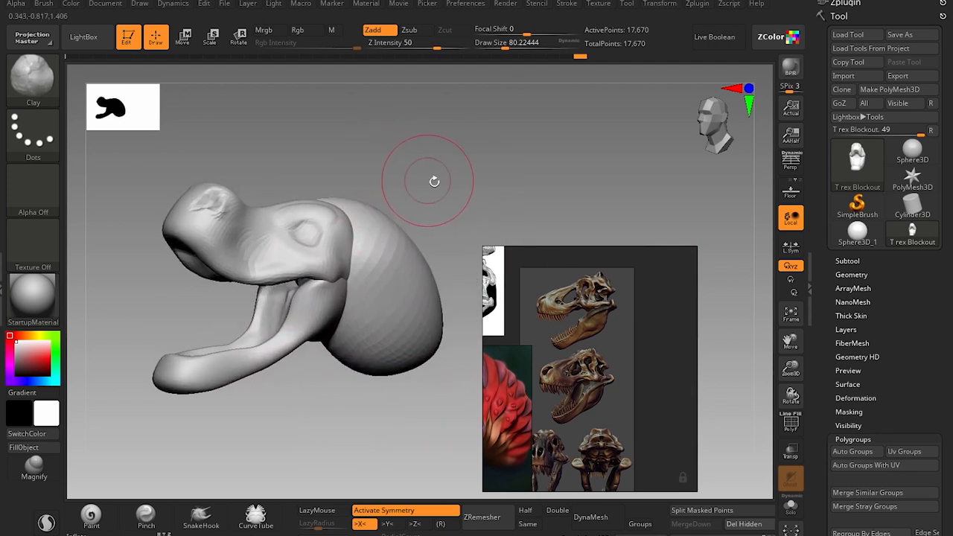
{"action": "left_click_drag", "start_coordinate": [316, 409], "coordinate": [319, 375], "text": "alt"}
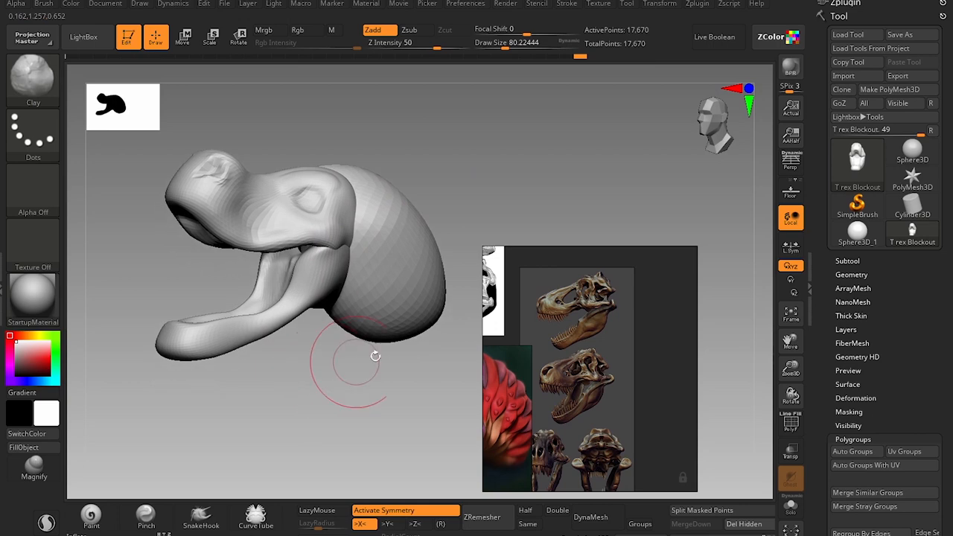
Remesh the T-rex blockout with DynaMesh at resolution 64 with Groups enabled.
{"action": "left_click", "coordinate": [848, 261]}
{"action": "scroll", "coordinate": [908, 295], "scroll_direction": "down", "scroll_amount": 5}
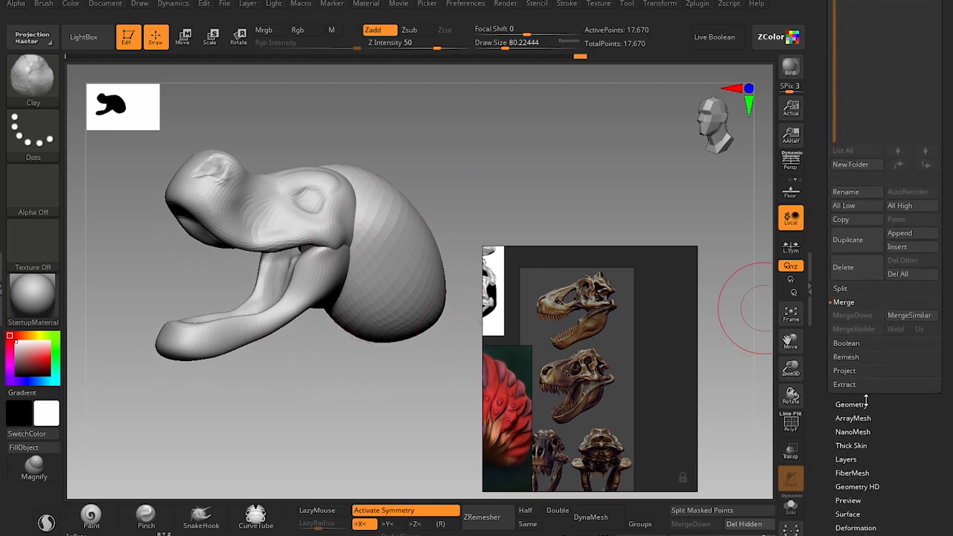
{"action": "left_click", "coordinate": [851, 405]}
{"action": "scroll", "coordinate": [899, 329], "scroll_direction": "up", "scroll_amount": 4}
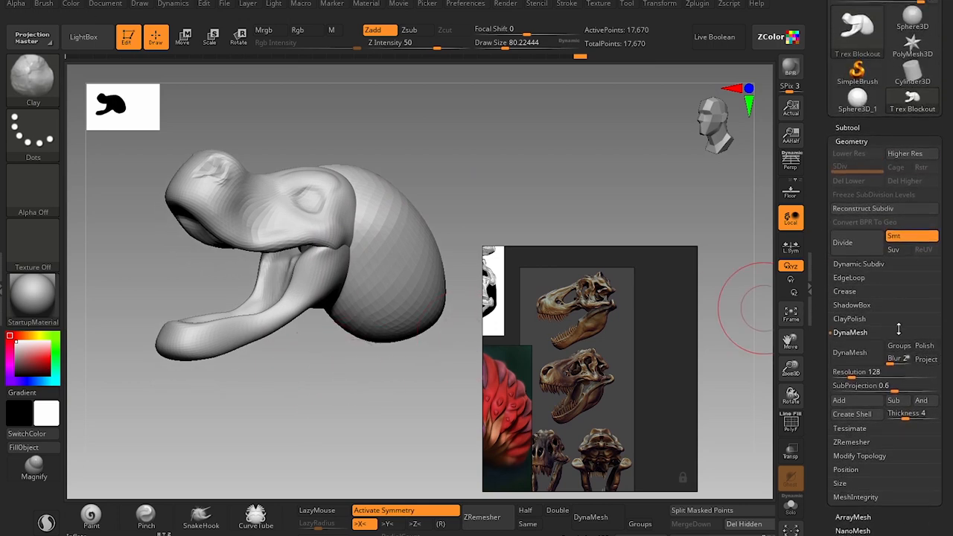
{"action": "left_click", "coordinate": [862, 376]}
{"action": "type", "text": "64"}
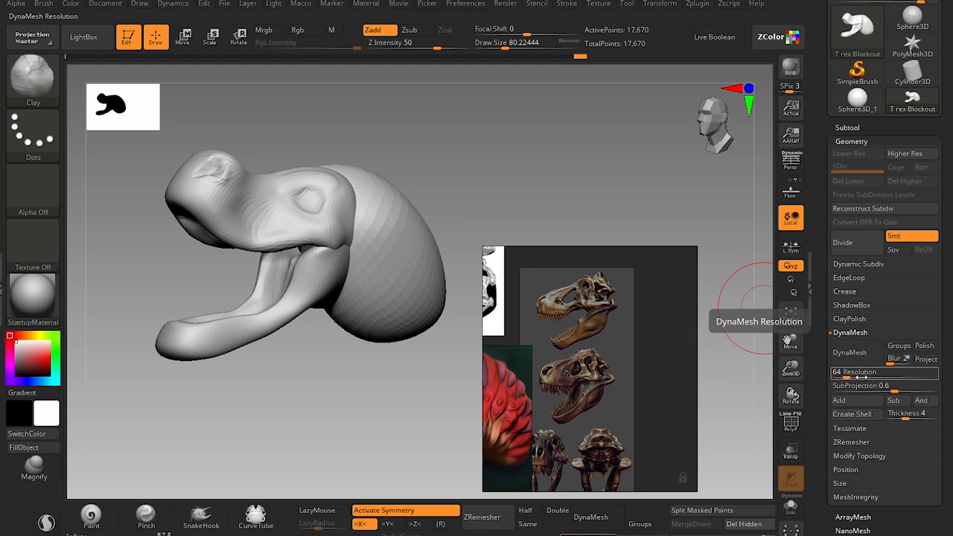
{"action": "left_click", "coordinate": [897, 347]}
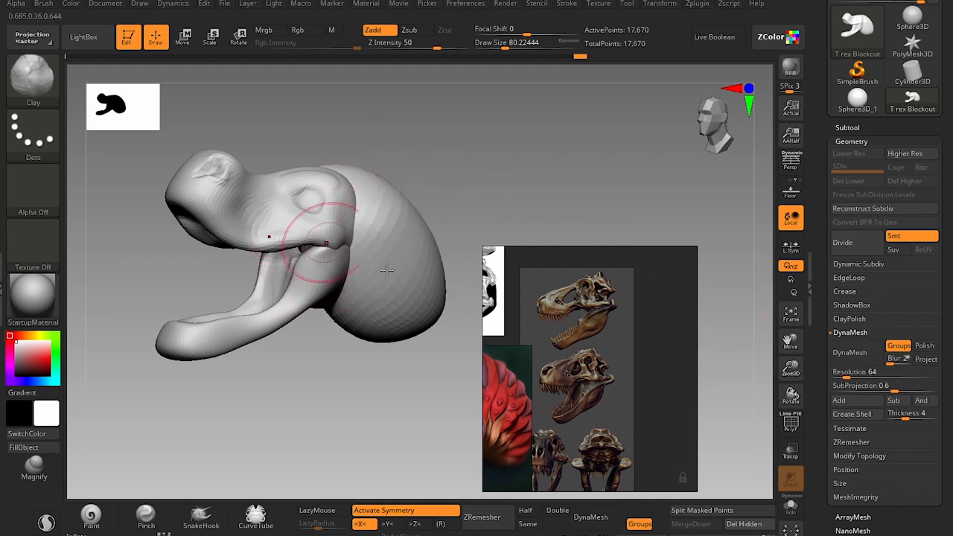
{"action": "left_click", "coordinate": [860, 361]}
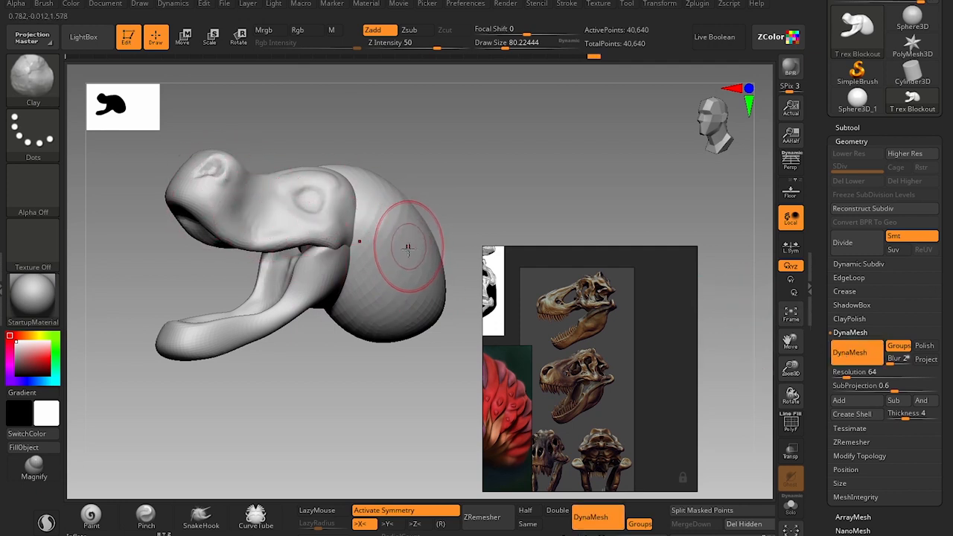
Isolate the skull polygroup to inspect it on its own, and restore the full model's visibility.
{"action": "key", "text": "shift"}
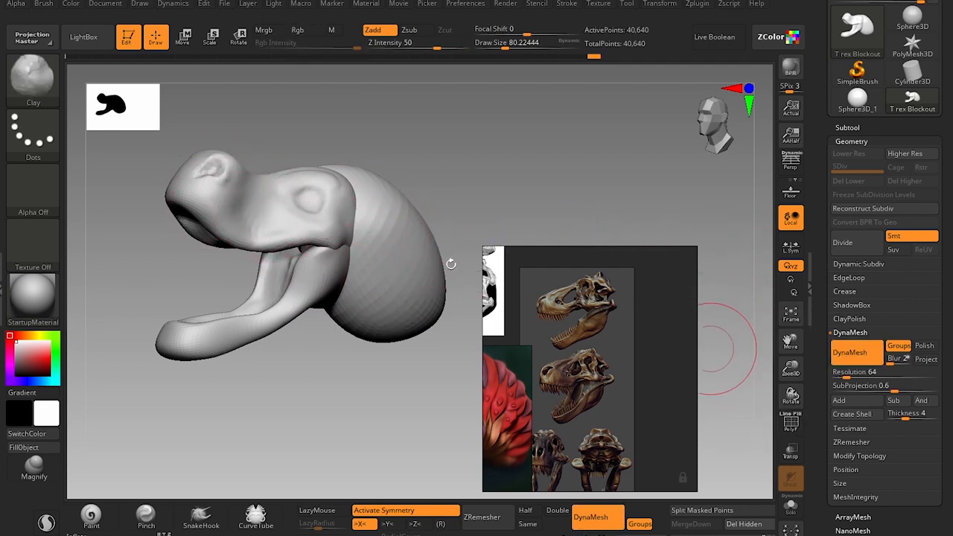
{"action": "left_click_drag", "start_coordinate": [439, 193], "coordinate": [427, 189]}
{"action": "key", "text": "ctrl"}
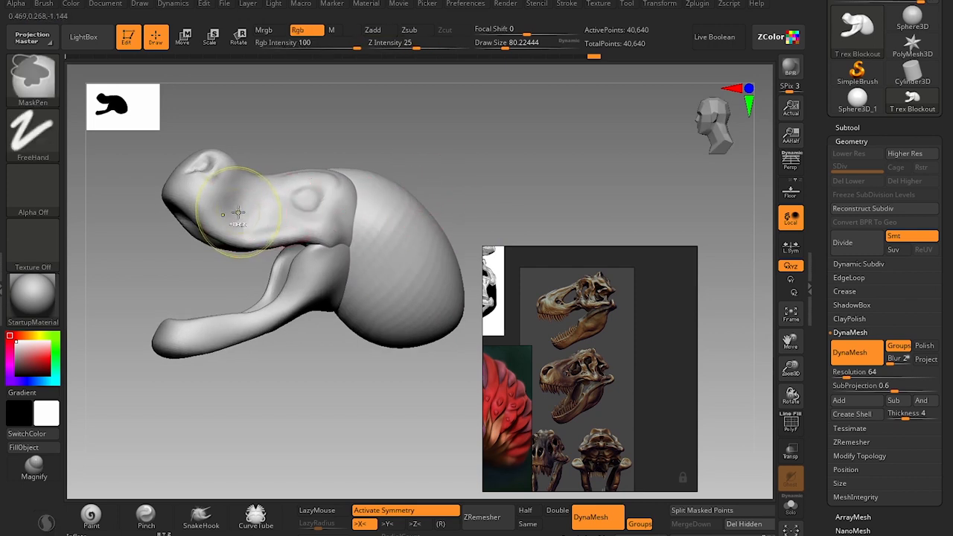
{"action": "left_click", "coordinate": [250, 227], "text": "ctrl+shift"}
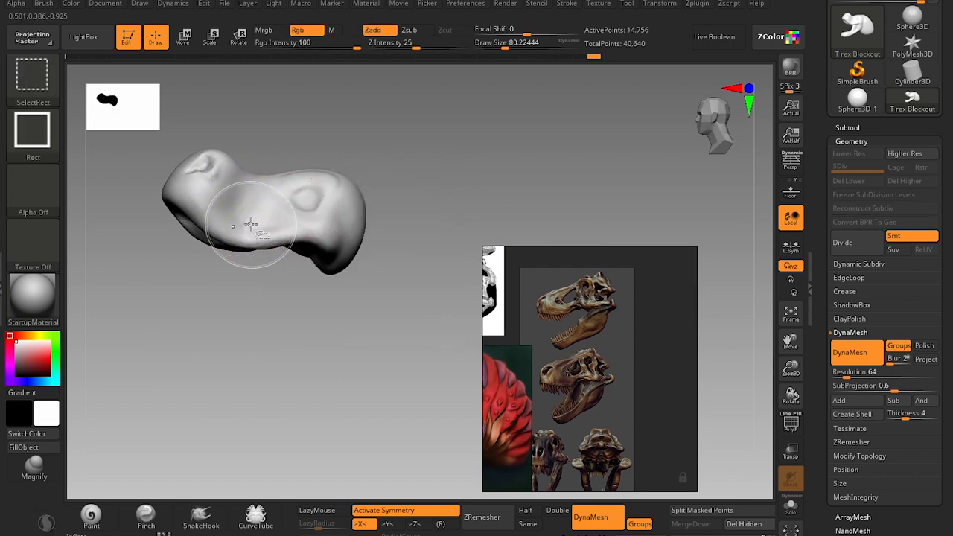
{"action": "left_click_drag", "start_coordinate": [406, 200], "coordinate": [356, 189]}
{"action": "left_click_drag", "start_coordinate": [294, 320], "coordinate": [410, 330]}
{"action": "left_click", "coordinate": [414, 321], "text": "ctrl+shift"}
{"action": "mouse_move", "coordinate": [288, 439]}
{"action": "left_mouse_down"}
{"action": "mouse_move", "coordinate": [304, 365]}
{"action": "mouse_move", "coordinate": [315, 404]}
{"action": "mouse_move", "coordinate": [328, 391]}
{"action": "left_mouse_up"}
Hide the neck polygroup to inspect the skull and jaw without it, and show all parts again.
{"action": "key", "text": "ctrl"}
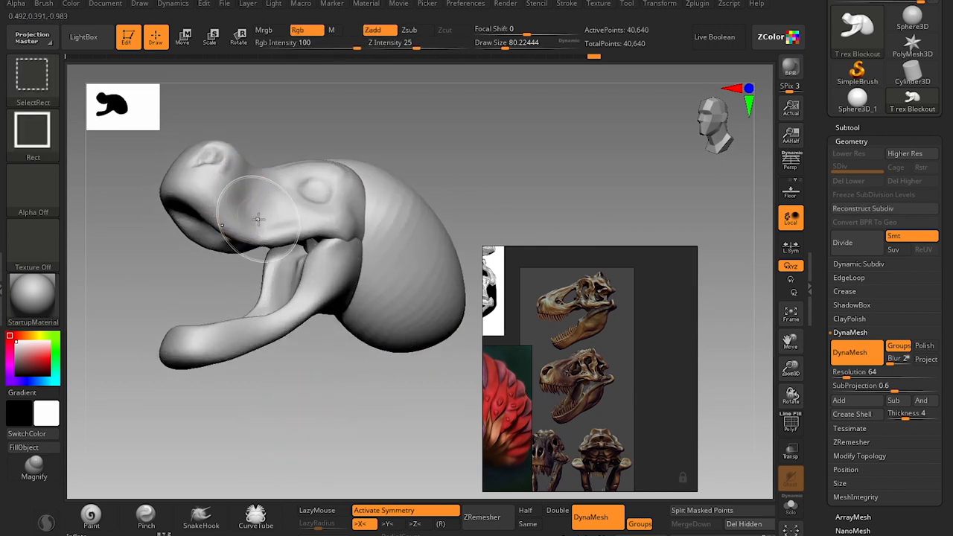
{"action": "left_click", "coordinate": [257, 212], "text": "ctrl+shift"}
{"action": "left_click", "coordinate": [259, 217], "text": "ctrl+shift"}
{"action": "left_click", "coordinate": [298, 320], "text": "ctrl+shift"}
{"action": "left_click", "coordinate": [400, 280], "text": "ctrl+shift"}
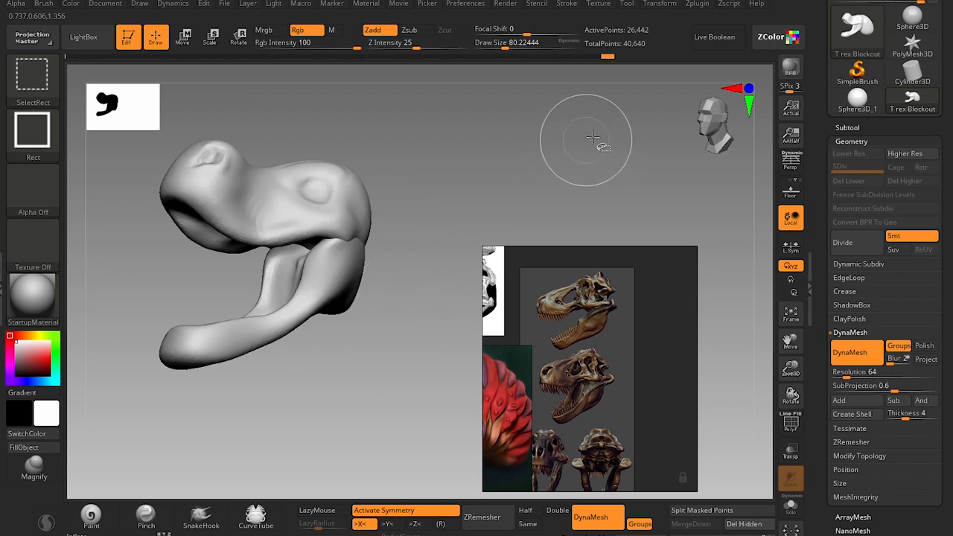
{"action": "left_click_drag", "start_coordinate": [624, 117], "coordinate": [607, 136], "text": "ctrl+shift"}
{"action": "left_click", "coordinate": [546, 196], "text": "ctrl+shift"}
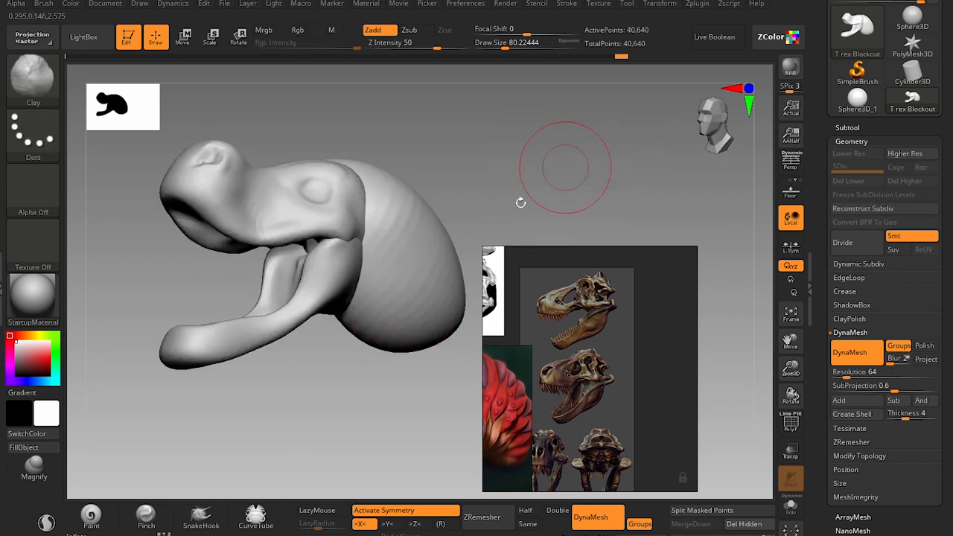
{"action": "left_click", "coordinate": [604, 156], "text": "ctrl+shift"}
{"action": "left_click", "coordinate": [596, 166], "text": "ctrl+shift"}
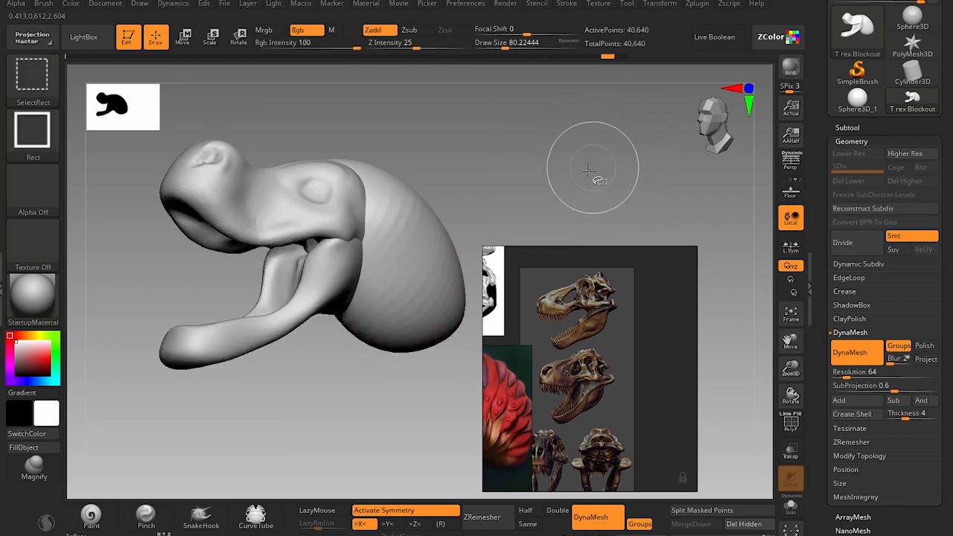
{"action": "mouse_move", "coordinate": [417, 387]}
{"action": "left_mouse_down"}
{"action": "mouse_move", "coordinate": [390, 372]}
{"action": "mouse_move", "coordinate": [357, 319]}
{"action": "mouse_move", "coordinate": [320, 394]}
{"action": "mouse_move", "coordinate": [362, 273]}
{"action": "left_mouse_up"}
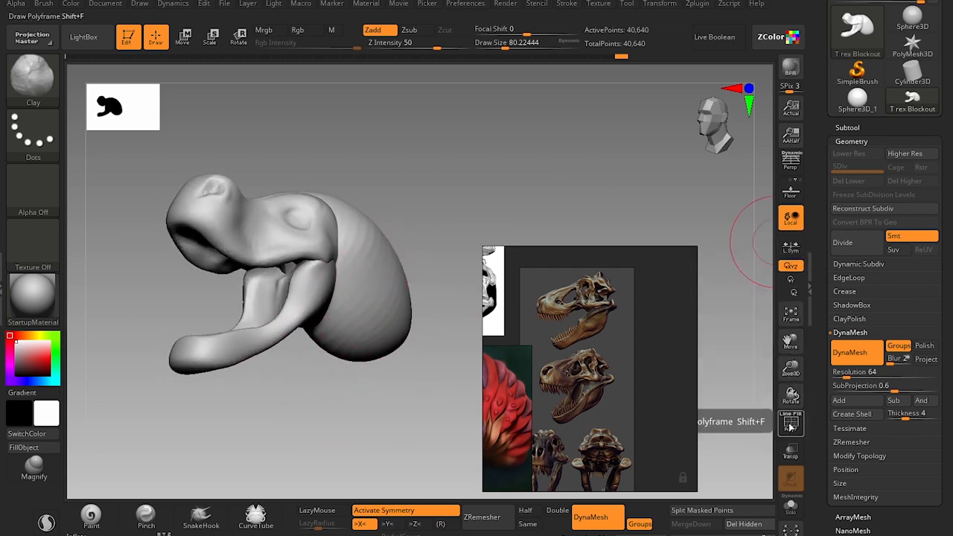
Smooth the faceted surface of the neck mass with the Smooth brush.
{"action": "key", "text": "shift"}
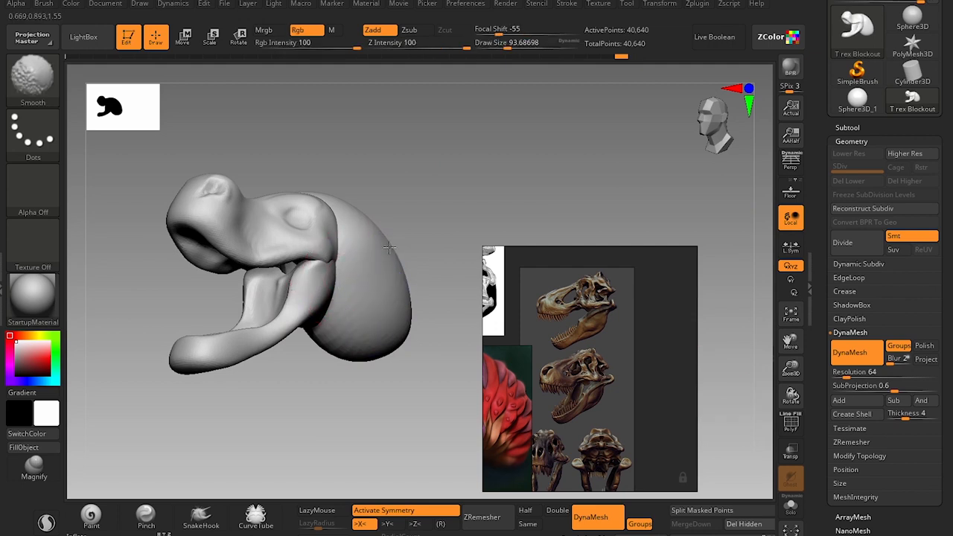
{"action": "key", "text": "s"}
{"action": "left_click_drag", "start_coordinate": [291, 240], "coordinate": [277, 243]}
{"action": "key", "text": "shift"}
{"action": "left_click_drag", "start_coordinate": [358, 174], "coordinate": [495, 192], "text": "alt"}
Build up the inside of the lower jaw with the Clay brush at a draw size of about 71.
{"action": "key", "text": "s"}
{"action": "left_click_drag", "start_coordinate": [366, 306], "coordinate": [374, 305]}
{"action": "left_click_drag", "start_coordinate": [467, 216], "coordinate": [477, 257]}
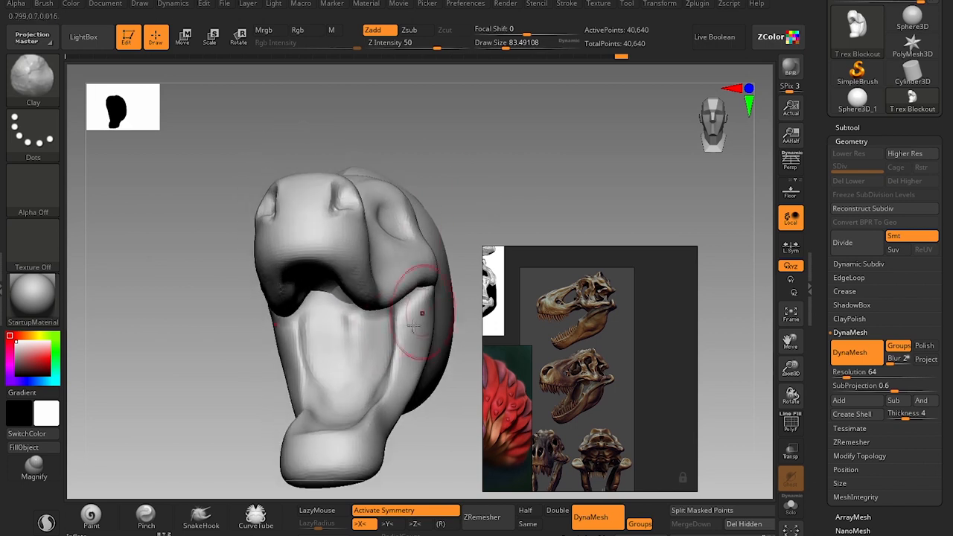
{"action": "key", "text": "s"}
{"action": "left_click_drag", "start_coordinate": [381, 339], "coordinate": [329, 400]}
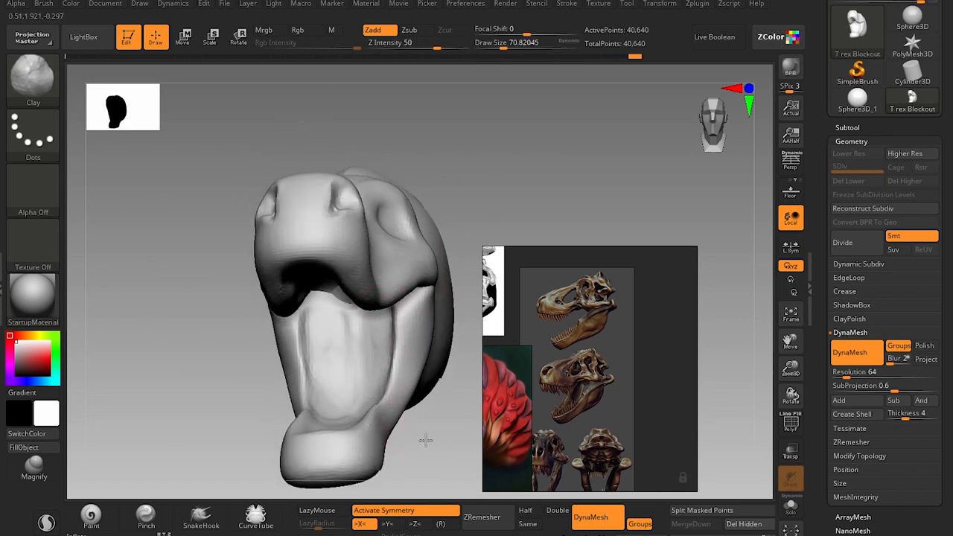
{"action": "left_click_drag", "start_coordinate": [426, 441], "coordinate": [320, 377]}
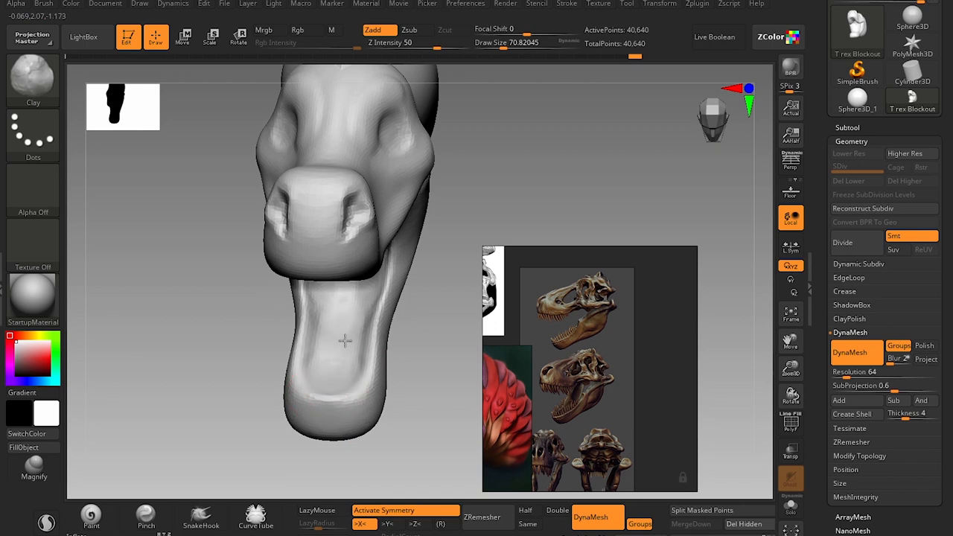
{"action": "left_click_drag", "start_coordinate": [440, 377], "coordinate": [374, 298]}
{"action": "left_click_drag", "start_coordinate": [409, 419], "coordinate": [429, 164], "text": "alt"}
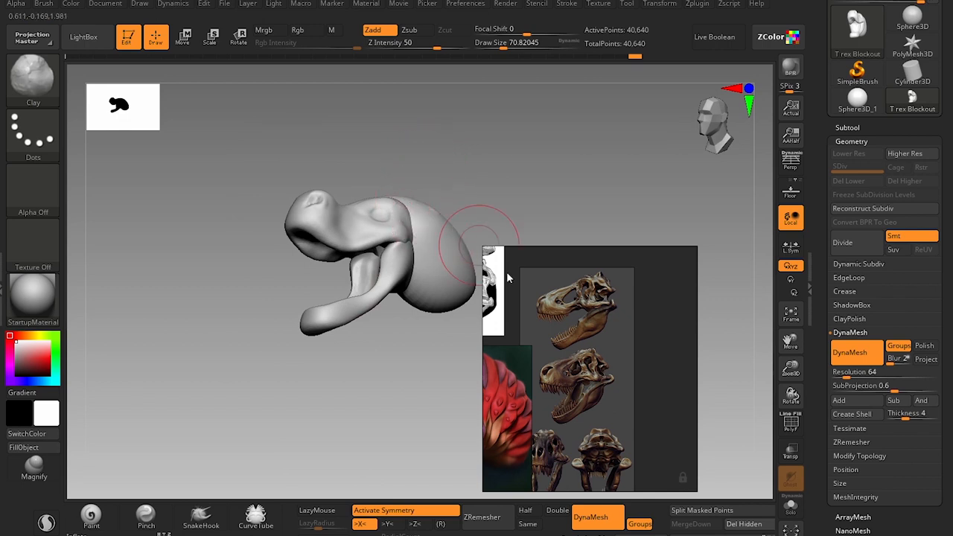
Bring the red T-rex painting into view on the reference board and compare the head with it up close.
{"action": "middle_click_drag", "start_coordinate": [574, 362], "coordinate": [612, 321]}
{"action": "middle_click_drag", "start_coordinate": [532, 348], "coordinate": [629, 339]}
{"action": "key", "text": "shift+f"}
{"action": "mouse_move", "coordinate": [373, 115]}
{"action": "left_mouse_down", "text": "alt"}
{"action": "mouse_move", "coordinate": [405, 123]}
{"action": "mouse_move", "coordinate": [415, 104]}
{"action": "mouse_move", "coordinate": [438, 111]}
{"action": "mouse_move", "coordinate": [484, 104]}
{"action": "mouse_move", "coordinate": [481, 96]}
{"action": "mouse_move", "coordinate": [480, 124]}
{"action": "left_mouse_up", "text": "alt"}
{"action": "key", "text": "shift+f"}
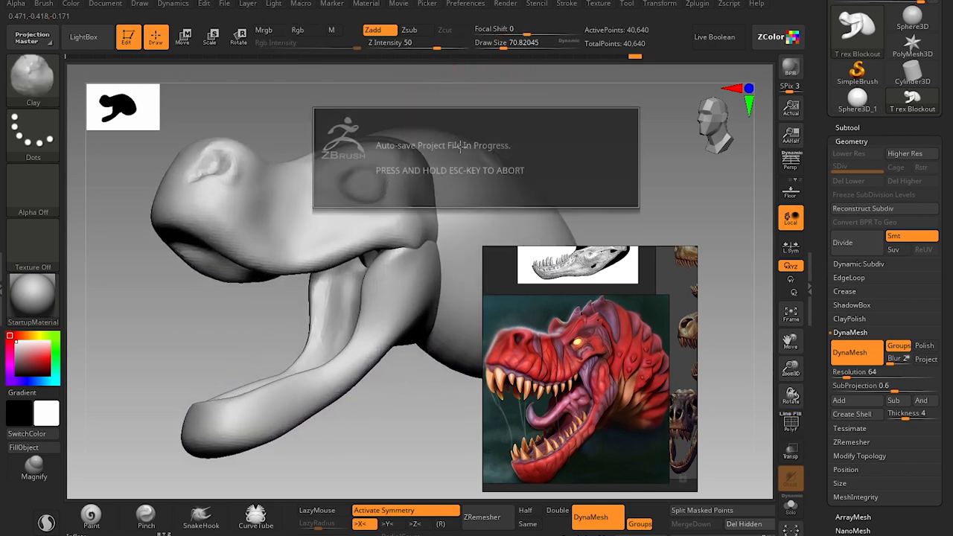
Adjust the cheek and mouth corner with the Move brush at a draw size of about 97.
{"action": "key", "text": "b"}
{"action": "key", "text": "m"}
{"action": "key", "text": "v"}
{"action": "key", "text": "s"}
{"action": "left_click_drag", "start_coordinate": [387, 232], "coordinate": [390, 233]}
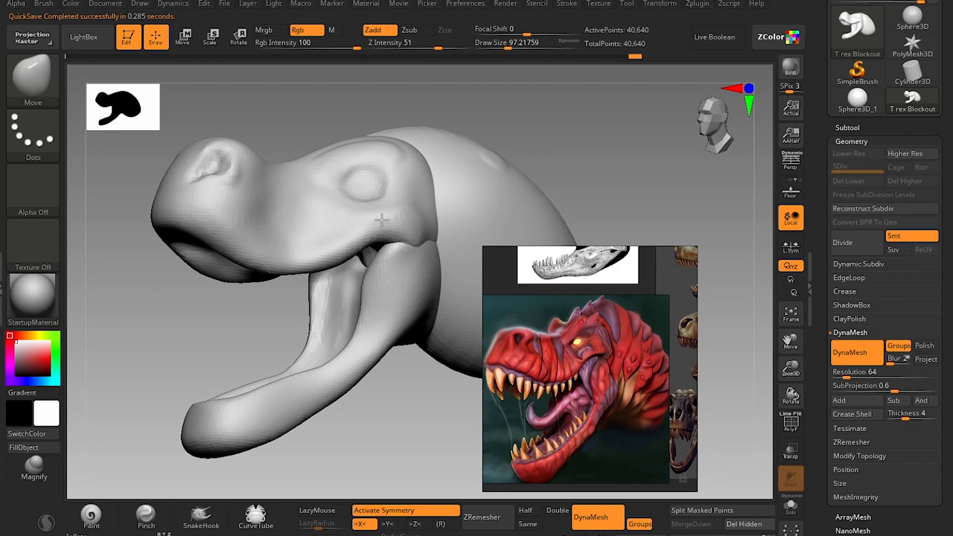
{"action": "left_click_drag", "start_coordinate": [513, 105], "coordinate": [519, 106]}
{"action": "left_click_drag", "start_coordinate": [520, 106], "coordinate": [529, 102], "text": "alt"}
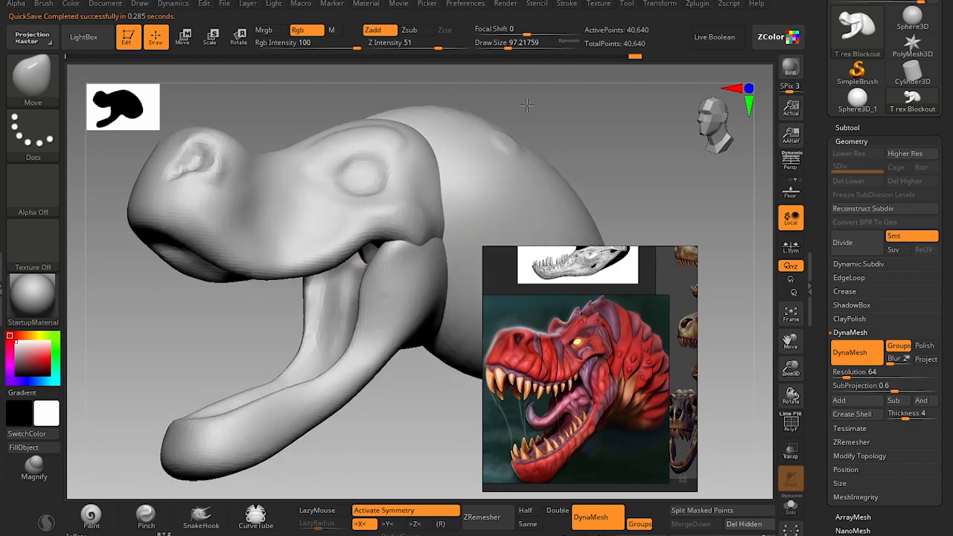
Add volume to the eye area with the Clay brush at a draw size of about 65.
{"action": "key", "text": "b"}
{"action": "key", "text": "c"}
{"action": "key", "text": "l"}
{"action": "key", "text": "s"}
{"action": "mouse_move", "coordinate": [357, 169]}
{"action": "left_mouse_down"}
{"action": "mouse_move", "coordinate": [358, 159]}
{"action": "mouse_move", "coordinate": [358, 177]}
{"action": "left_mouse_up"}
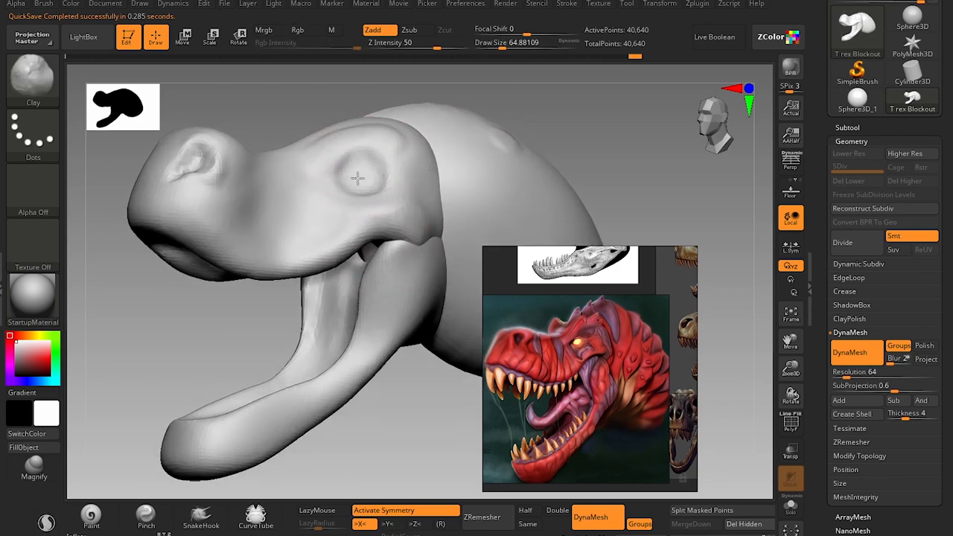
Pull out a pointed brow horn above and behind the eye with the Move brush, using draw sizes of about 62 to 74.
{"action": "key", "text": "b"}
{"action": "key", "text": "m"}
{"action": "key", "text": "v"}
{"action": "key", "text": "s"}
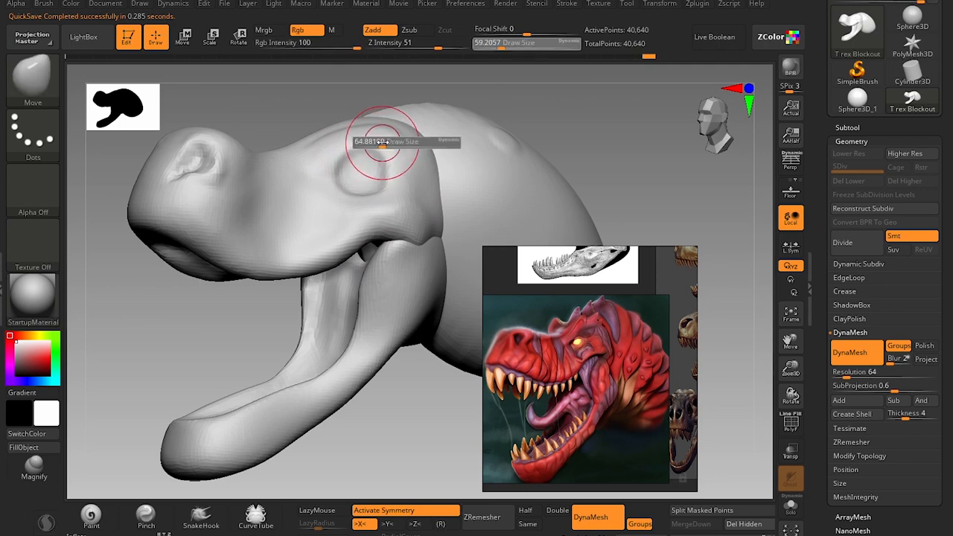
{"action": "left_click_drag", "start_coordinate": [386, 144], "coordinate": [388, 145]}
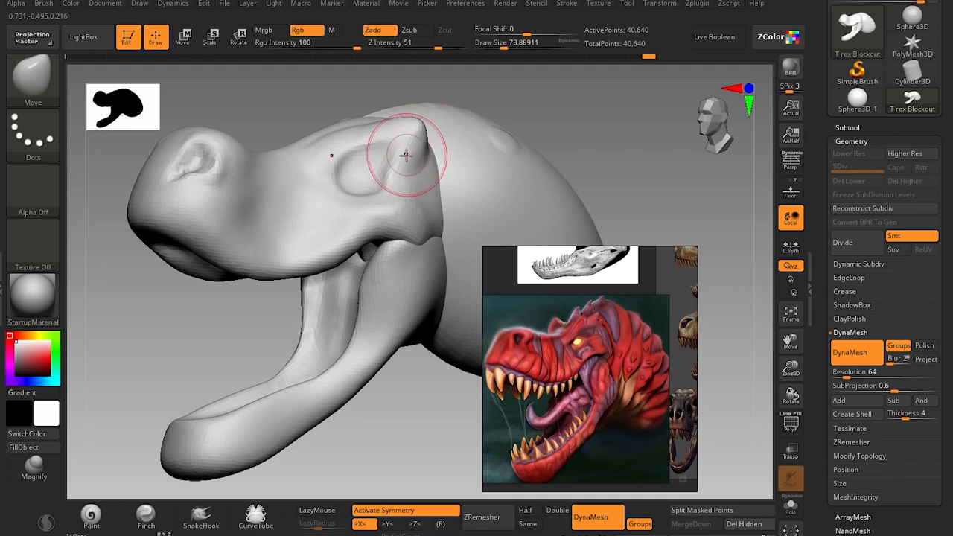
{"action": "key", "text": "s"}
{"action": "mouse_move", "coordinate": [405, 153]}
{"action": "left_mouse_down"}
{"action": "mouse_move", "coordinate": [399, 159]}
{"action": "mouse_move", "coordinate": [419, 149]}
{"action": "mouse_move", "coordinate": [417, 158]}
{"action": "left_mouse_up"}
{"action": "key", "text": "s"}
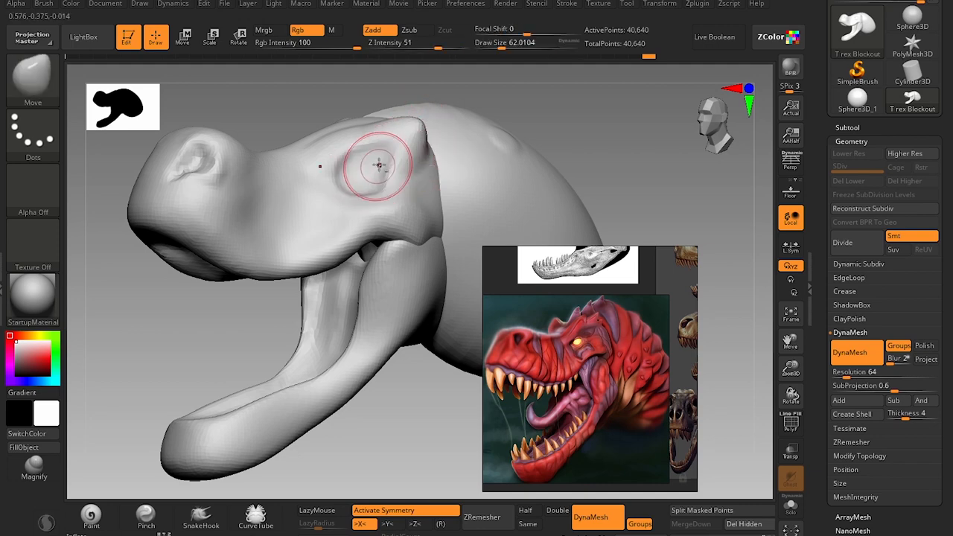
Refine the forms around the eye and brow with the Clay brush at a draw size of about 62.
{"action": "key", "text": "b"}
{"action": "key", "text": "c"}
{"action": "key", "text": "l"}
{"action": "left_click_drag", "start_coordinate": [569, 112], "coordinate": [554, 123], "text": "alt"}
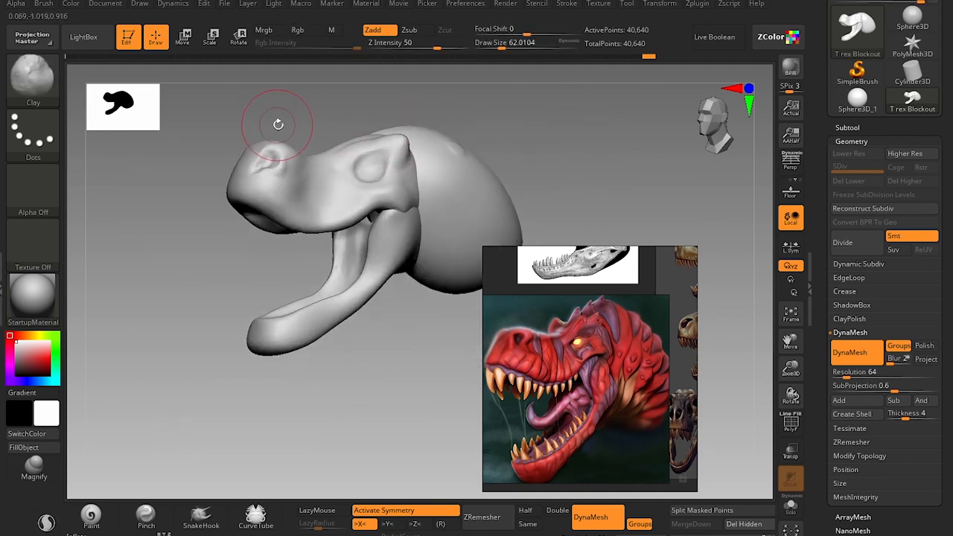
{"action": "left_click_drag", "start_coordinate": [278, 124], "coordinate": [298, 130]}
Reshape the snout and front of the upper jaw with the Move brush at a draw size of about 116.
{"action": "key", "text": "b"}
{"action": "key", "text": "m"}
{"action": "key", "text": "v"}
{"action": "key", "text": "s"}
{"action": "left_click_drag", "start_coordinate": [240, 198], "coordinate": [244, 198]}
{"action": "key", "text": "s"}
{"action": "left_click_drag", "start_coordinate": [229, 205], "coordinate": [227, 203]}
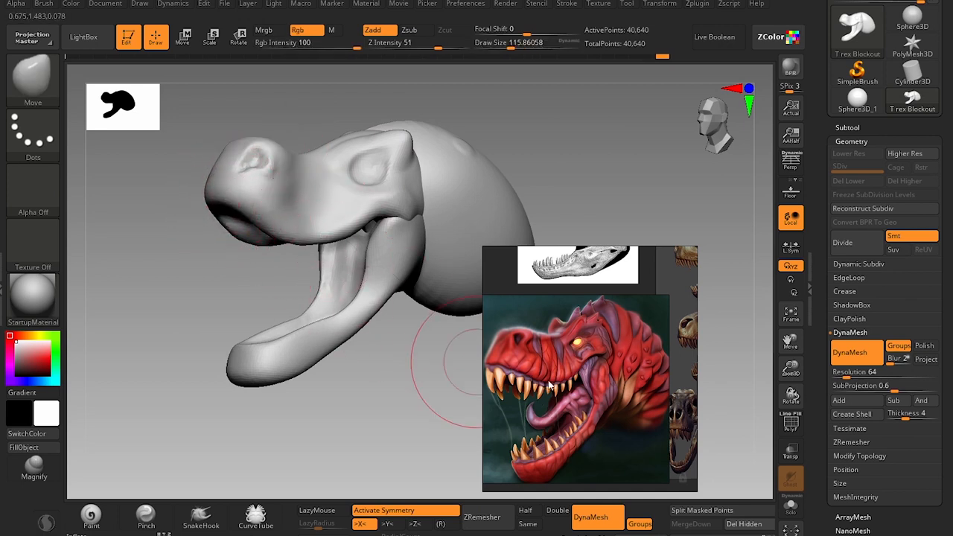
Store the current viewing angle in the ZAppLink custom view slot Cust1.
{"action": "left_click", "coordinate": [106, 4]}
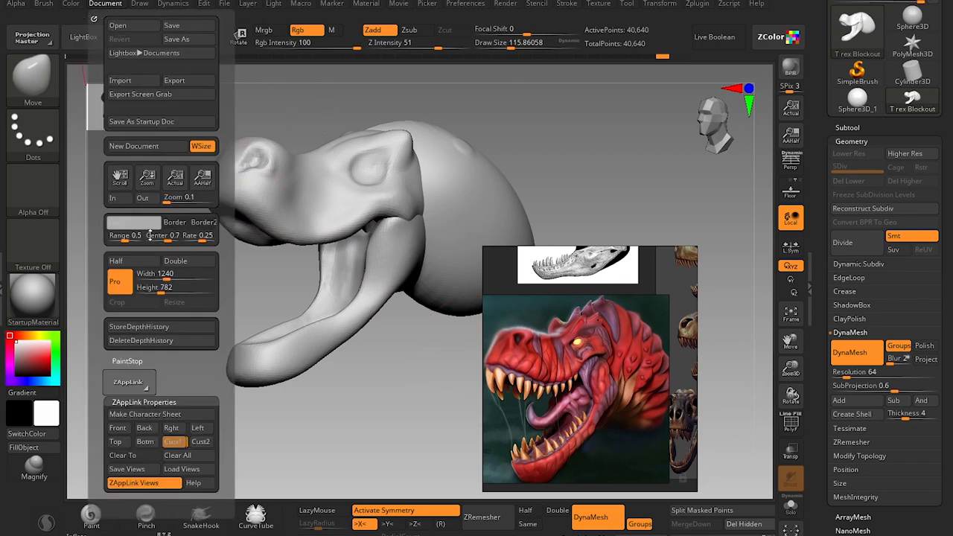
{"action": "left_click", "coordinate": [175, 443]}
{"action": "mouse_move", "coordinate": [246, 334]}
{"action": "left_mouse_down", "text": "alt"}
{"action": "mouse_move", "coordinate": [219, 373]}
{"action": "mouse_move", "coordinate": [224, 394]}
{"action": "left_mouse_up", "text": "alt"}
Reshape the upper lip line and mouth corner with the Move Topological brush at a draw size of about 136.
{"action": "key", "text": "s"}
{"action": "mouse_move", "coordinate": [404, 268]}
{"action": "left_mouse_down"}
{"action": "mouse_move", "coordinate": [429, 248]}
{"action": "mouse_move", "coordinate": [429, 257]}
{"action": "mouse_move", "coordinate": [438, 254]}
{"action": "left_mouse_up"}
{"action": "key", "text": "s"}
{"action": "key", "text": "b"}
{"action": "key", "text": "m"}
{"action": "key", "text": "t"}
{"action": "key", "text": "s"}
{"action": "key", "text": "s"}
{"action": "left_click_drag", "start_coordinate": [350, 278], "coordinate": [344, 273]}
{"action": "key", "text": "s"}
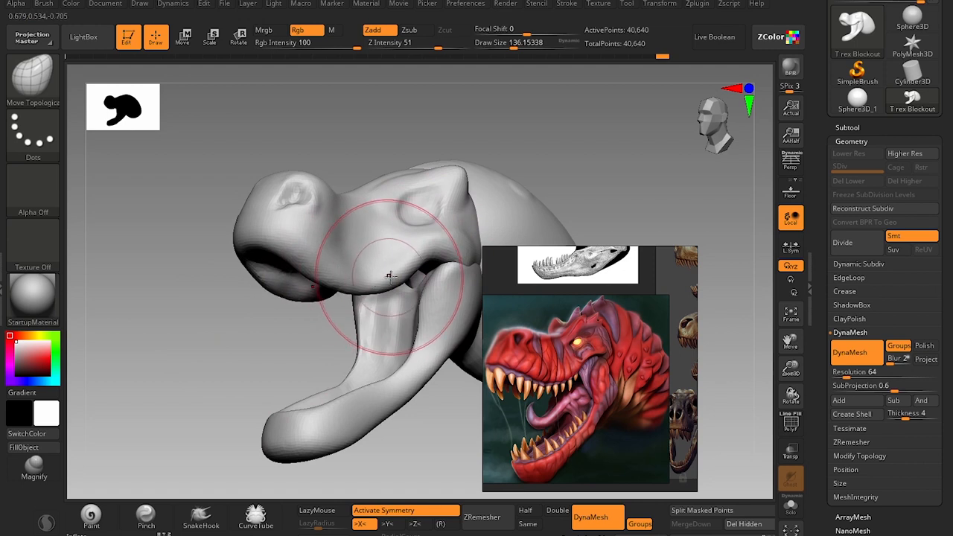
{"action": "mouse_move", "coordinate": [440, 432]}
{"action": "left_mouse_down"}
{"action": "mouse_move", "coordinate": [411, 406]}
{"action": "mouse_move", "coordinate": [407, 415]}
{"action": "left_mouse_up"}
Adjust the upper rim of the lower jaw with the Move brush, using draw sizes of about 71 to 77.
{"action": "key", "text": "b"}
{"action": "key", "text": "m"}
{"action": "key", "text": "v"}
{"action": "key", "text": "s"}
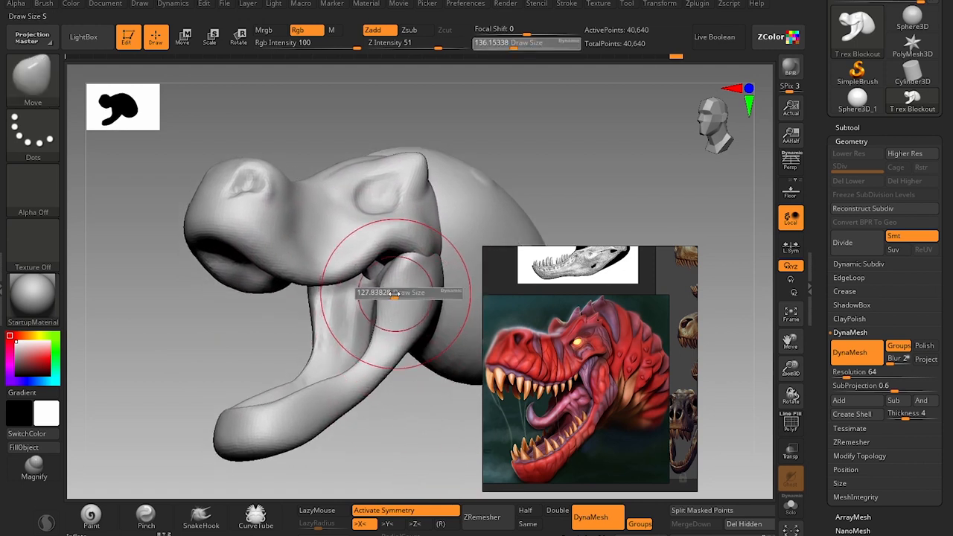
{"action": "left_click_drag", "start_coordinate": [403, 293], "coordinate": [392, 293]}
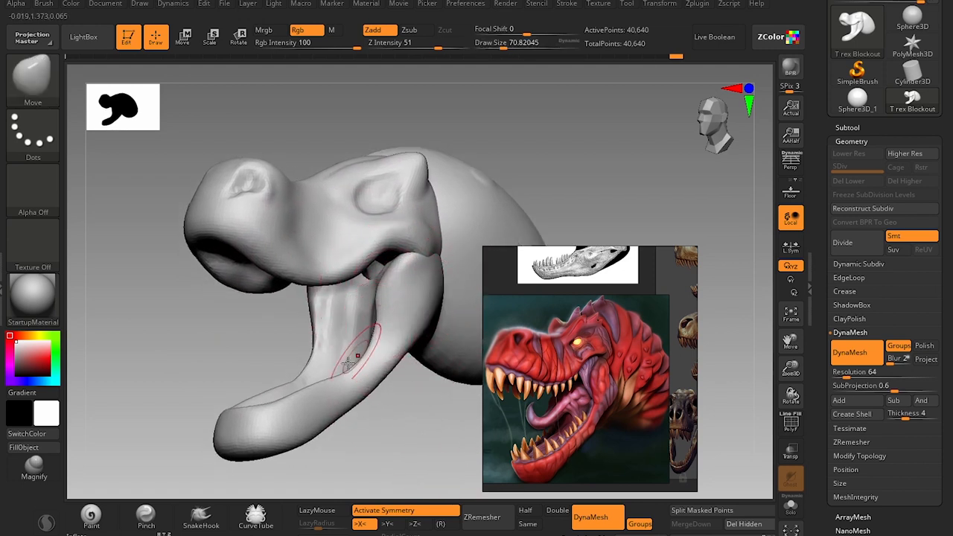
{"action": "key", "text": "s"}
{"action": "left_click_drag", "start_coordinate": [311, 388], "coordinate": [314, 386]}
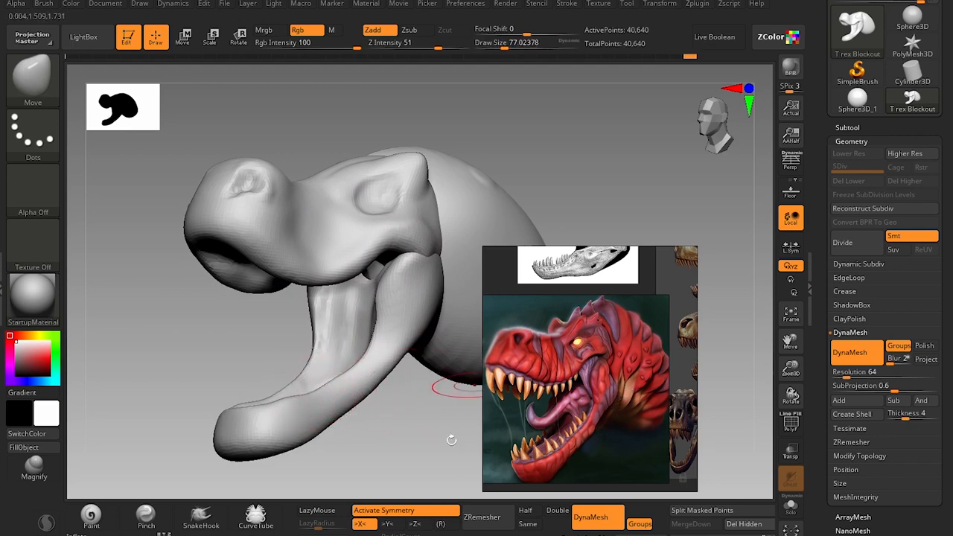
{"action": "mouse_move", "coordinate": [451, 440]}
{"action": "left_mouse_down"}
{"action": "mouse_move", "coordinate": [394, 437]}
{"action": "mouse_move", "coordinate": [372, 313]}
{"action": "left_mouse_up"}
Shape the rear edge of the lower jaw near the hinge with the Move Topological brush at a draw size of about 71.
{"action": "key", "text": "b"}
{"action": "key", "text": "m"}
{"action": "key", "text": "t"}
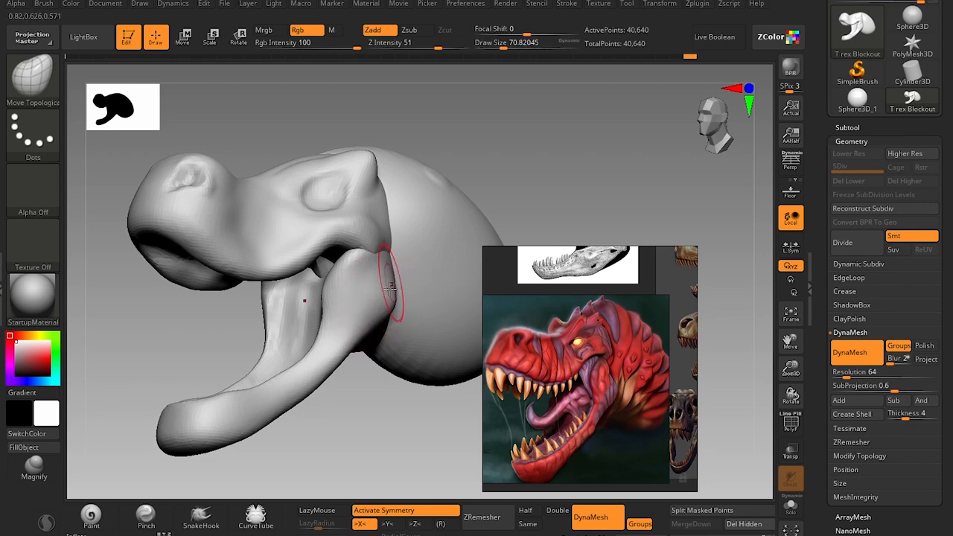
{"action": "left_click_drag", "start_coordinate": [355, 411], "coordinate": [387, 427], "text": "alt"}
Reshape the underside of the lower jaw with the Move brush, using draw sizes of about 80 to 87.
{"action": "key", "text": "b"}
{"action": "key", "text": "m"}
{"action": "key", "text": "v"}
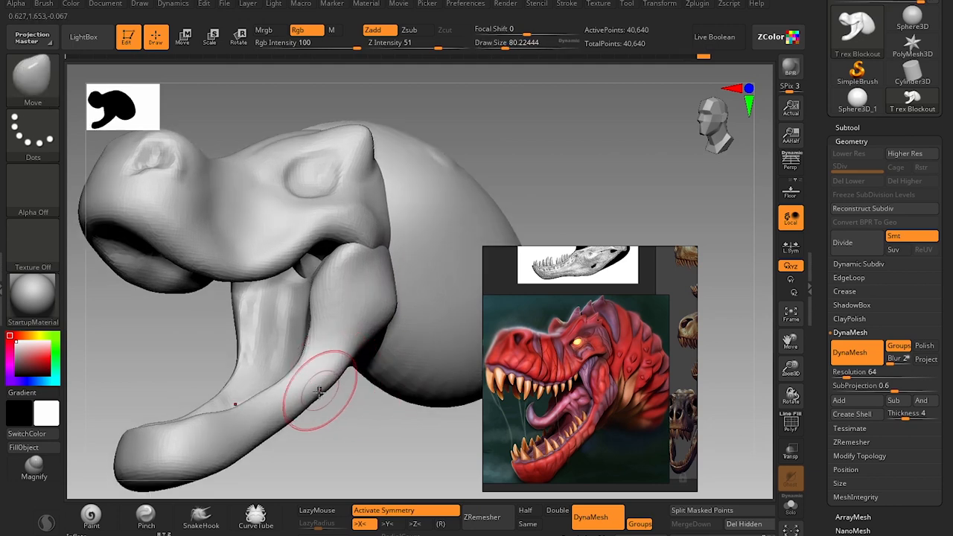
{"action": "key", "text": "s"}
{"action": "left_click_drag", "start_coordinate": [363, 340], "coordinate": [368, 341]}
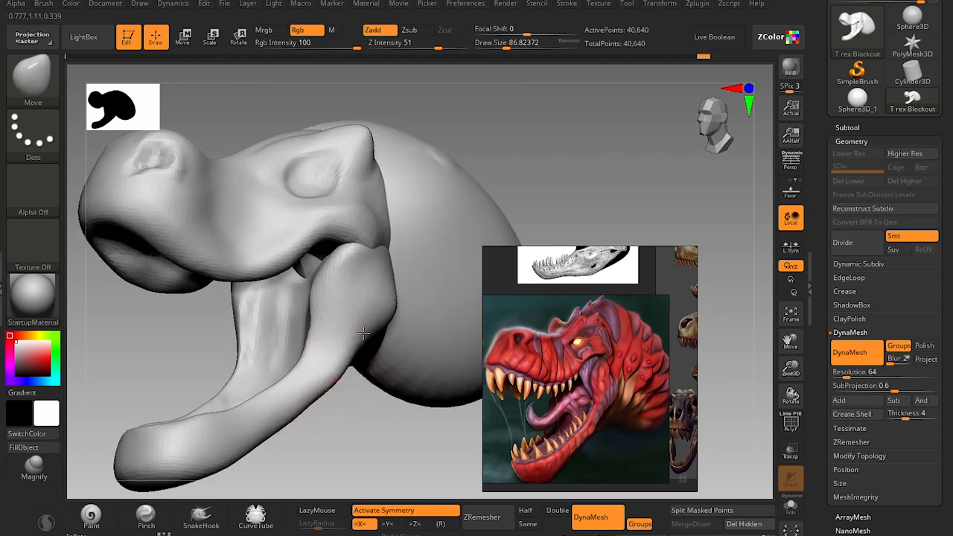
{"action": "mouse_move", "coordinate": [335, 450]}
{"action": "left_mouse_down", "text": "alt"}
{"action": "mouse_move", "coordinate": [312, 438]}
{"action": "mouse_move", "coordinate": [332, 410]}
{"action": "mouse_move", "coordinate": [313, 389]}
{"action": "left_mouse_up", "text": "alt"}
{"action": "key", "text": "]"}
{"action": "left_click_drag", "start_coordinate": [340, 427], "coordinate": [339, 414], "text": "alt"}
Adjust the side of the snout and the upper lip with the Move brush at a draw size of about 97.
{"action": "mouse_move", "coordinate": [178, 348]}
{"action": "left_mouse_down", "text": "alt"}
{"action": "mouse_move", "coordinate": [175, 371]}
{"action": "mouse_move", "coordinate": [193, 344]}
{"action": "left_mouse_up", "text": "alt"}
{"action": "key", "text": "s"}
{"action": "left_click_drag", "start_coordinate": [224, 254], "coordinate": [226, 254]}
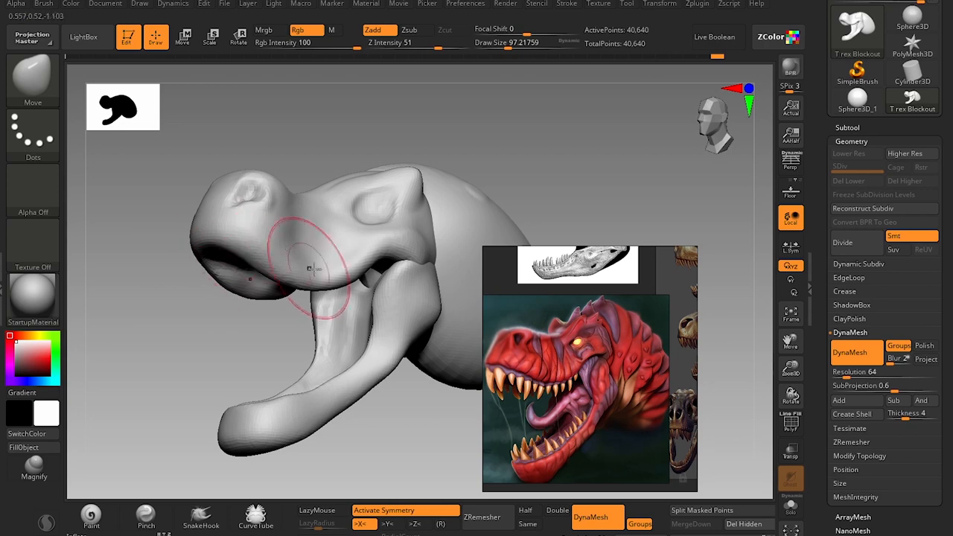
{"action": "left_click_drag", "start_coordinate": [309, 269], "coordinate": [398, 254]}
{"action": "left_click_drag", "start_coordinate": [475, 127], "coordinate": [440, 187], "text": "alt"}
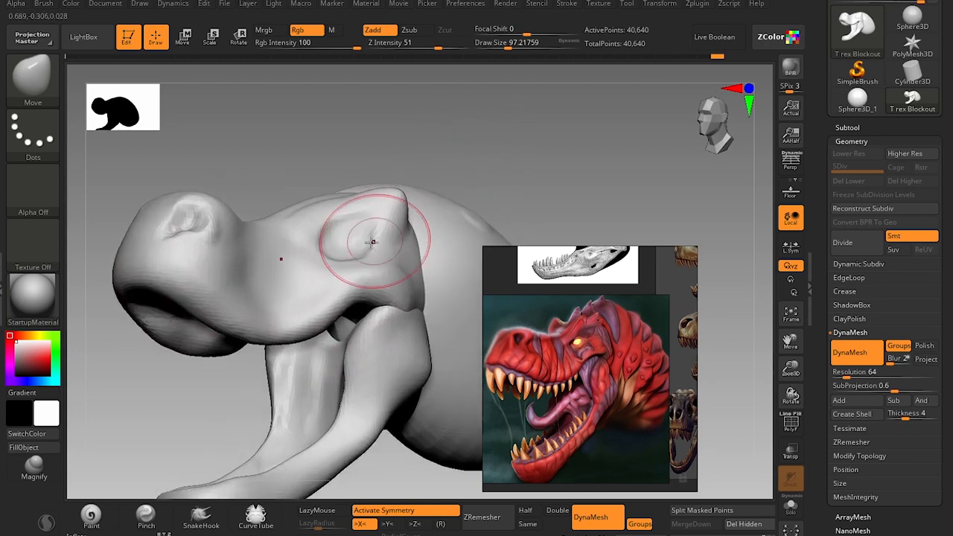
Build up a rounded eyeball inside the eye socket with the Standard brush at a draw size of about 41.
{"action": "key", "text": "s"}
{"action": "left_click_drag", "start_coordinate": [368, 245], "coordinate": [342, 242]}
{"action": "key", "text": "b"}
{"action": "key", "text": "s"}
{"action": "key", "text": "t"}
{"action": "key", "text": "s"}
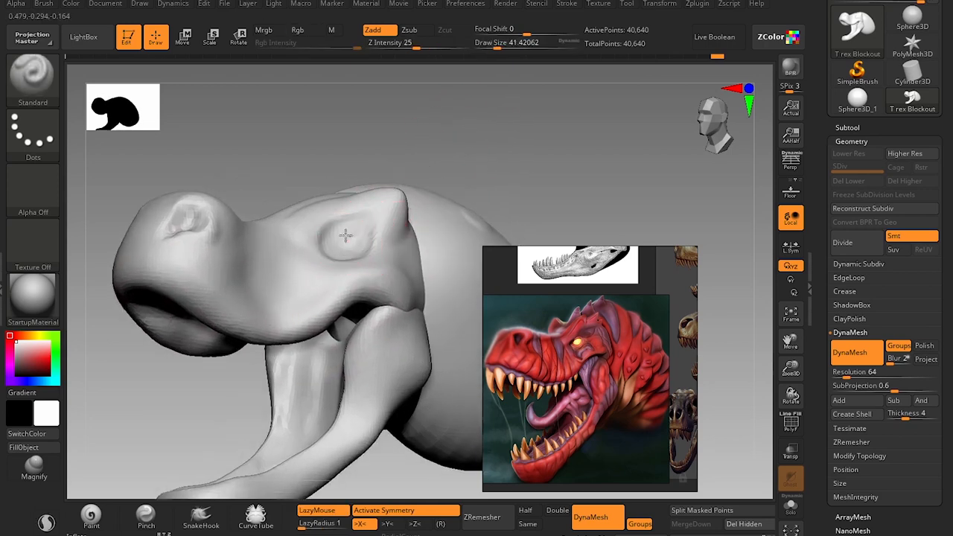
{"action": "left_click_drag", "start_coordinate": [440, 163], "coordinate": [418, 184]}
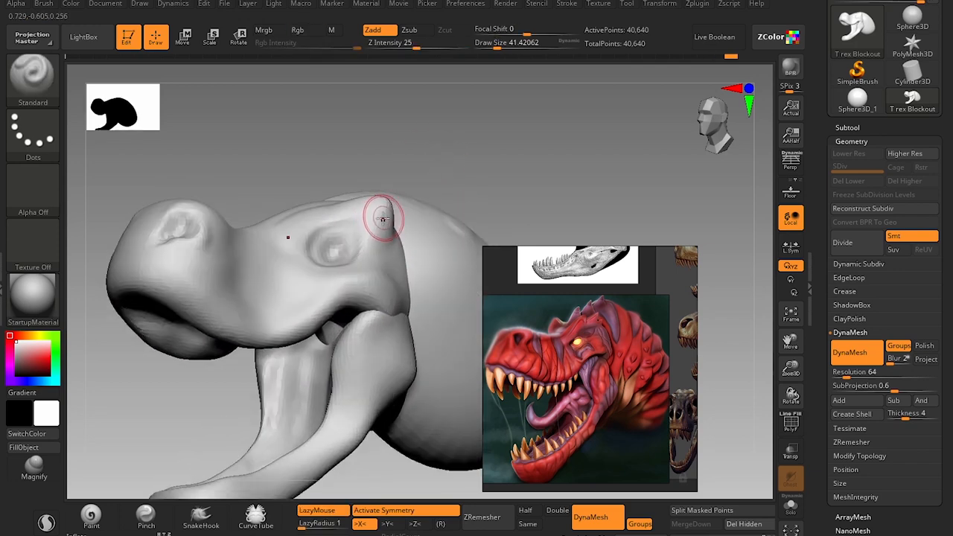
Smooth the brow horn above the eye and reshape its top edge with the Move brush at a draw size of about 54.
{"action": "key", "text": "shift"}
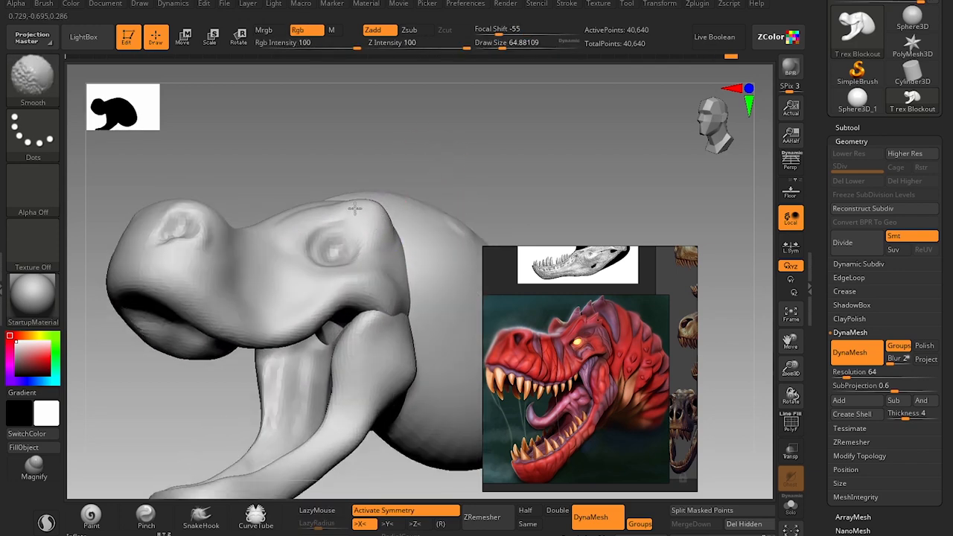
{"action": "key", "text": "s"}
{"action": "left_click_drag", "start_coordinate": [379, 212], "coordinate": [363, 208]}
{"action": "key", "text": "s"}
{"action": "key", "text": "s"}
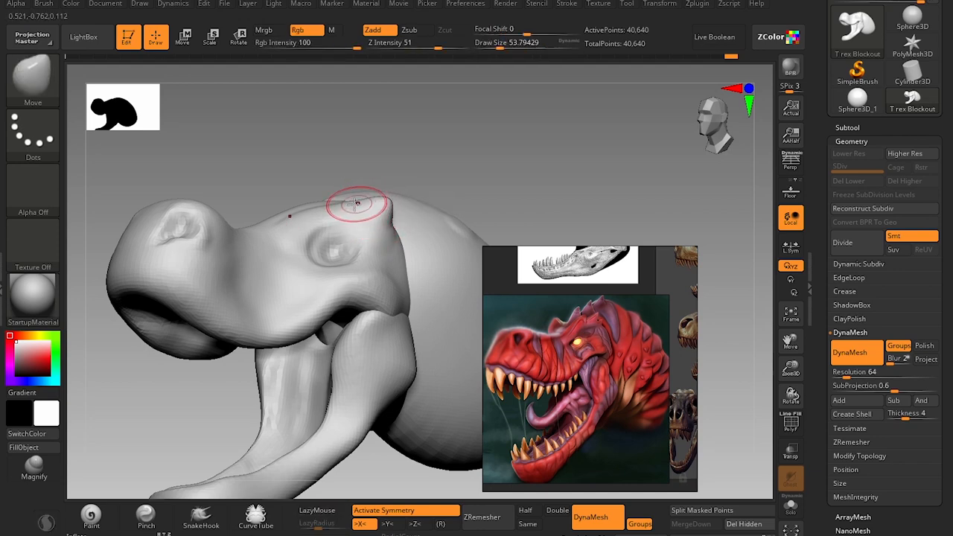
{"action": "mouse_move", "coordinate": [428, 153]}
{"action": "left_mouse_down"}
{"action": "mouse_move", "coordinate": [435, 141]}
{"action": "mouse_move", "coordinate": [410, 167]}
{"action": "mouse_move", "coordinate": [417, 179]}
{"action": "mouse_move", "coordinate": [394, 224]}
{"action": "left_mouse_up"}
Smooth the bump on the side of the neck and switch to the Move Topological brush at a draw size of about 128.
{"action": "key", "text": "b"}
{"action": "key", "text": "m"}
{"action": "key", "text": "t"}
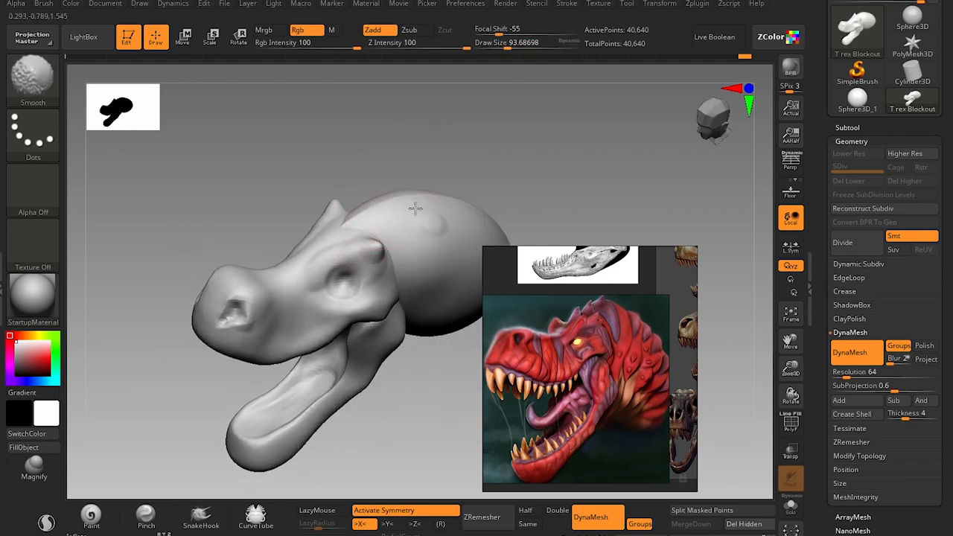
{"action": "left_click_drag", "start_coordinate": [396, 435], "coordinate": [391, 398]}
{"action": "key", "text": "bracketright"}
{"action": "key", "text": "bracketright"}
{"action": "key", "text": "bracketright"}
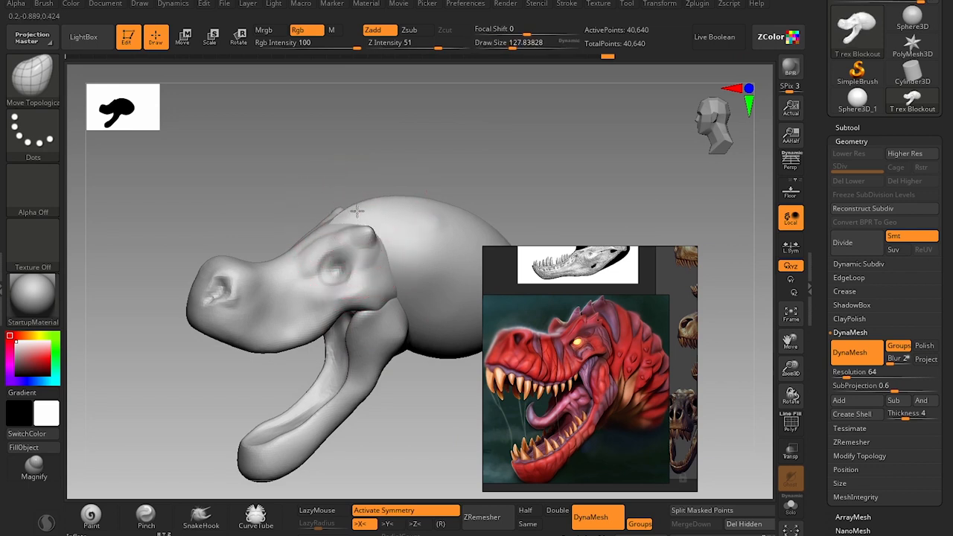
Refine the brow ridge and forehead line with the Move Topological brush at a draw size of about 68.
{"action": "left_click_drag", "start_coordinate": [384, 172], "coordinate": [417, 172]}
{"action": "key", "text": "s"}
{"action": "left_click_drag", "start_coordinate": [344, 221], "coordinate": [333, 221]}
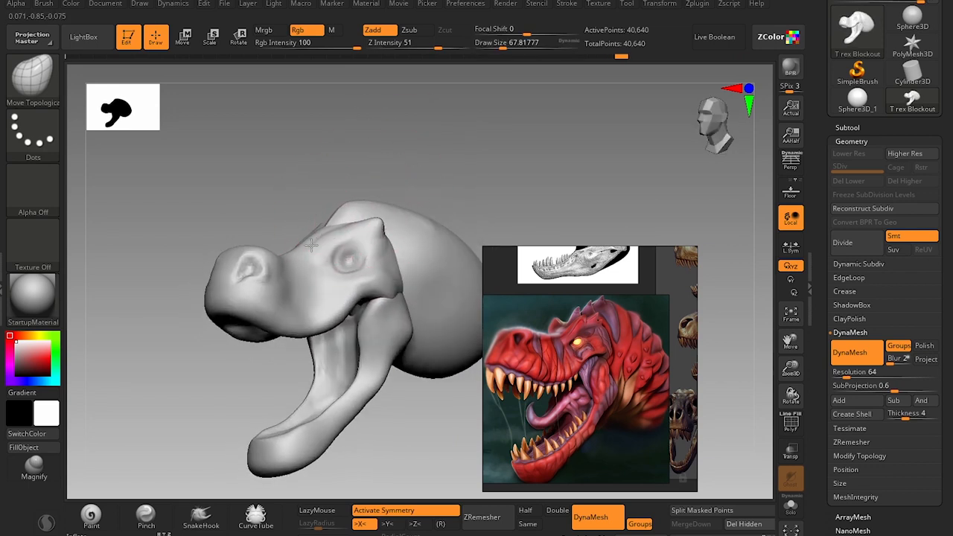
{"action": "mouse_move", "coordinate": [461, 179]}
{"action": "left_mouse_down"}
{"action": "mouse_move", "coordinate": [453, 192]}
{"action": "mouse_move", "coordinate": [415, 152]}
{"action": "mouse_move", "coordinate": [417, 177]}
{"action": "mouse_move", "coordinate": [429, 180]}
{"action": "left_mouse_up"}
Reshape the neck mass behind the head with the Move Topological brush, using draw sizes of about 145 to 149.
{"action": "key", "text": "s"}
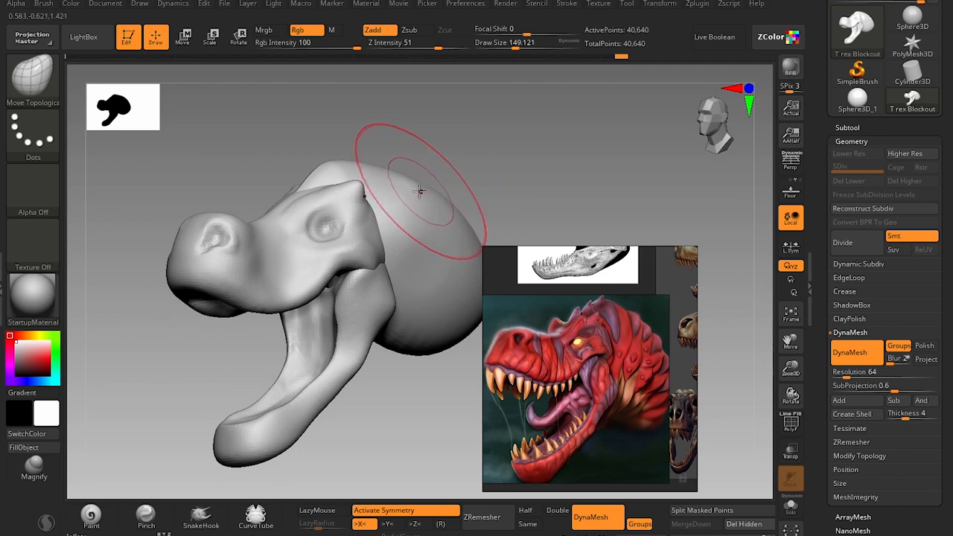
{"action": "key", "text": "shift"}
{"action": "key", "text": "ctrl+z"}
{"action": "key", "text": "s"}
{"action": "mouse_move", "coordinate": [336, 170]}
{"action": "left_mouse_down"}
{"action": "mouse_move", "coordinate": [324, 169]}
{"action": "mouse_move", "coordinate": [333, 164]}
{"action": "left_mouse_up"}
{"action": "mouse_move", "coordinate": [364, 413]}
{"action": "left_mouse_down", "text": "alt"}
{"action": "mouse_move", "coordinate": [366, 370]}
{"action": "mouse_move", "coordinate": [396, 360]}
{"action": "mouse_move", "coordinate": [345, 383]}
{"action": "mouse_move", "coordinate": [331, 374]}
{"action": "mouse_move", "coordinate": [400, 355]}
{"action": "mouse_move", "coordinate": [394, 363]}
{"action": "mouse_move", "coordinate": [436, 382]}
{"action": "mouse_move", "coordinate": [433, 392]}
{"action": "left_mouse_up", "text": "alt"}
{"action": "key", "text": "bracketright"}
{"action": "key", "text": "s"}
{"action": "left_click_drag", "start_coordinate": [315, 284], "coordinate": [323, 286]}
{"action": "mouse_move", "coordinate": [325, 294]}
{"action": "left_mouse_down", "text": "shift"}
{"action": "mouse_move", "coordinate": [315, 307]}
{"action": "mouse_move", "coordinate": [318, 297]}
{"action": "left_mouse_up", "text": "shift"}
{"action": "left_click_drag", "start_coordinate": [377, 238], "coordinate": [441, 259], "text": "alt"}
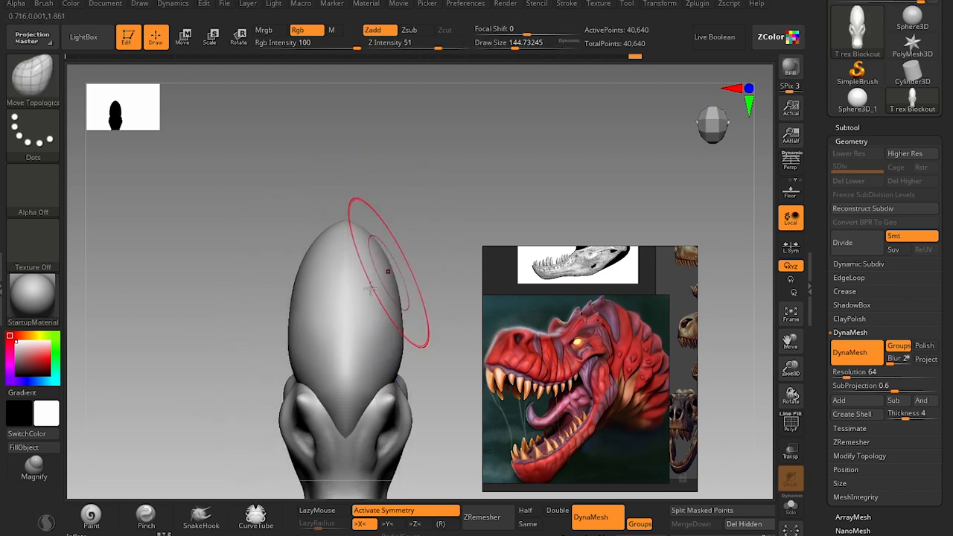
Turn off symmetry and bend the neck sideways from above with the Move brush, using draw sizes of about 274 and 223.
{"action": "key", "text": "x"}
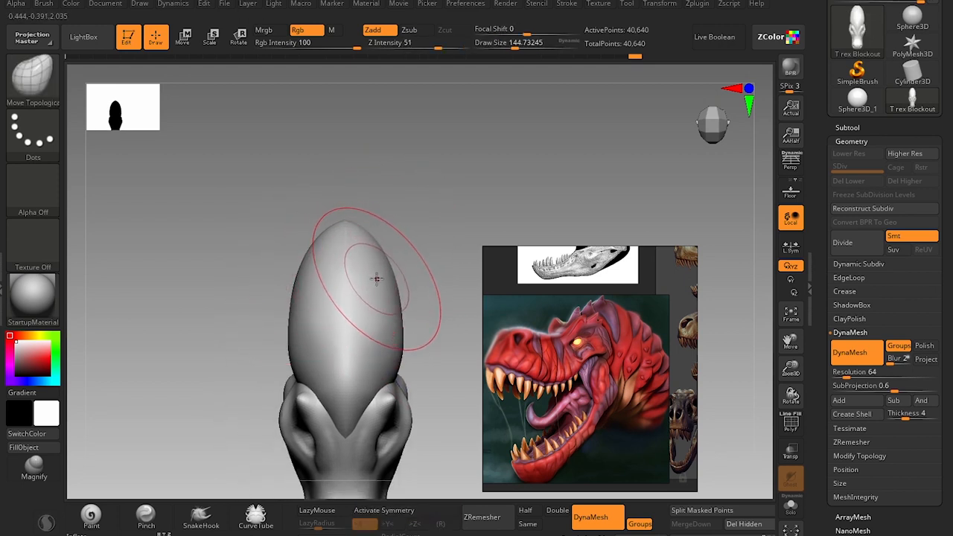
{"action": "key", "text": "s"}
{"action": "left_click_drag", "start_coordinate": [376, 280], "coordinate": [387, 283]}
{"action": "key", "text": "b"}
{"action": "key", "text": "m"}
{"action": "key", "text": "v"}
{"action": "key", "text": "s"}
{"action": "left_click_drag", "start_coordinate": [343, 245], "coordinate": [350, 245]}
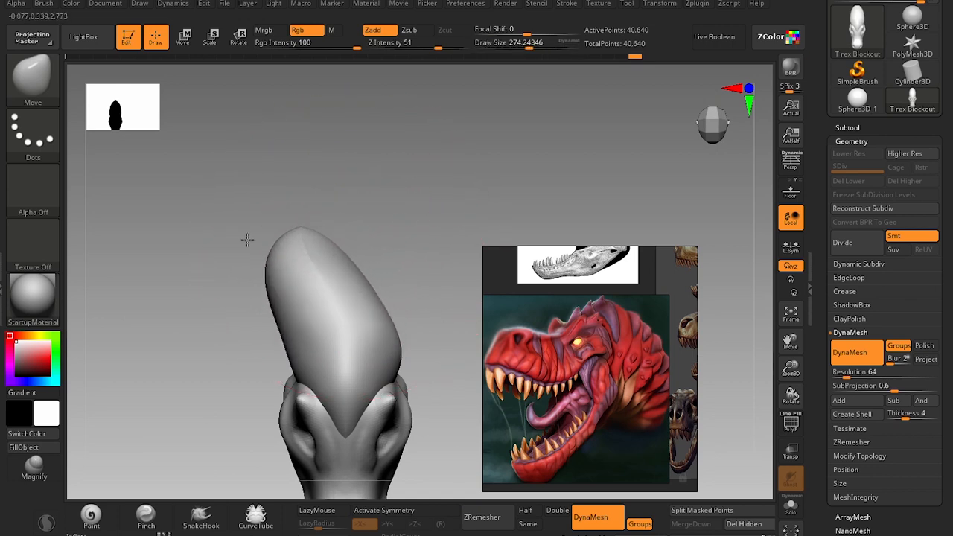
{"action": "key", "text": "s"}
{"action": "mouse_move", "coordinate": [339, 285]}
{"action": "left_mouse_down"}
{"action": "mouse_move", "coordinate": [327, 286]}
{"action": "mouse_move", "coordinate": [339, 286]}
{"action": "left_mouse_up"}
{"action": "key", "text": "s"}
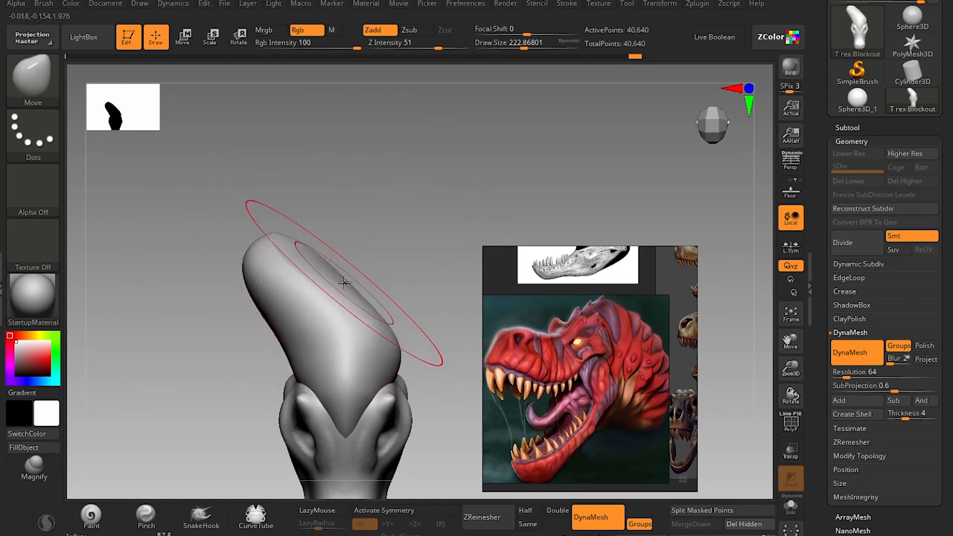
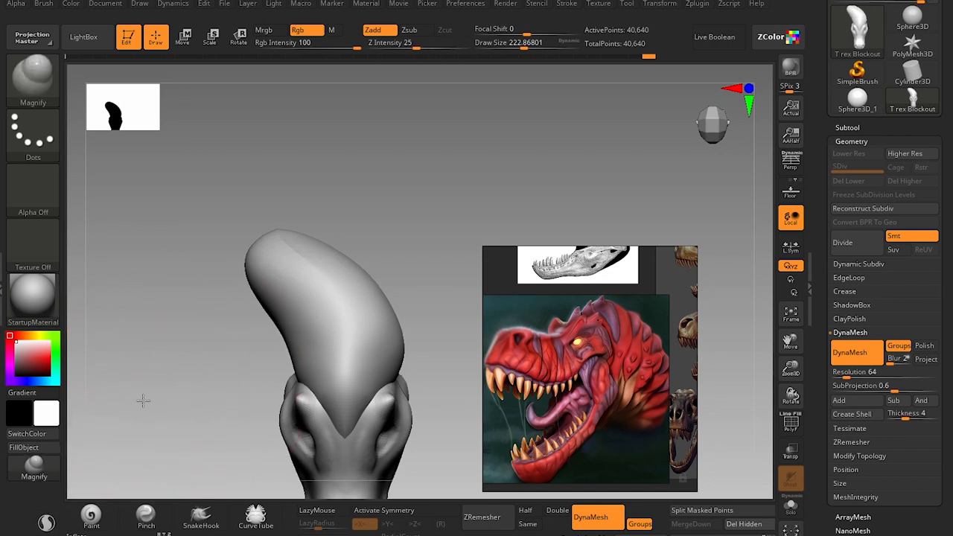
Reshape the back of the neck with the Move brush at a draw size of about 228 and smooth it at about 128.
{"action": "left_click_drag", "start_coordinate": [142, 400], "coordinate": [140, 328]}
{"action": "left_click_drag", "start_coordinate": [143, 392], "coordinate": [216, 325]}
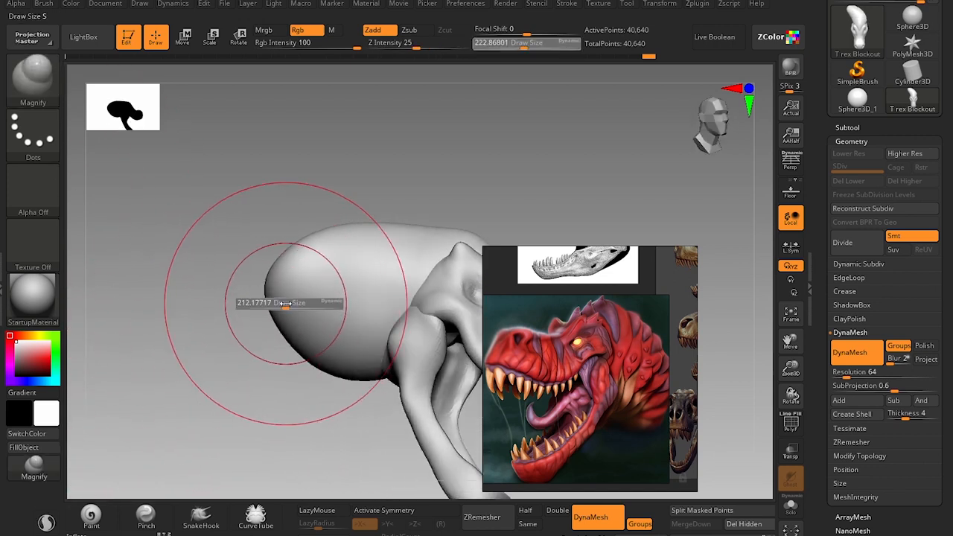
{"action": "left_click_drag", "start_coordinate": [305, 295], "coordinate": [335, 273]}
{"action": "left_click_drag", "start_coordinate": [363, 183], "coordinate": [245, 164]}
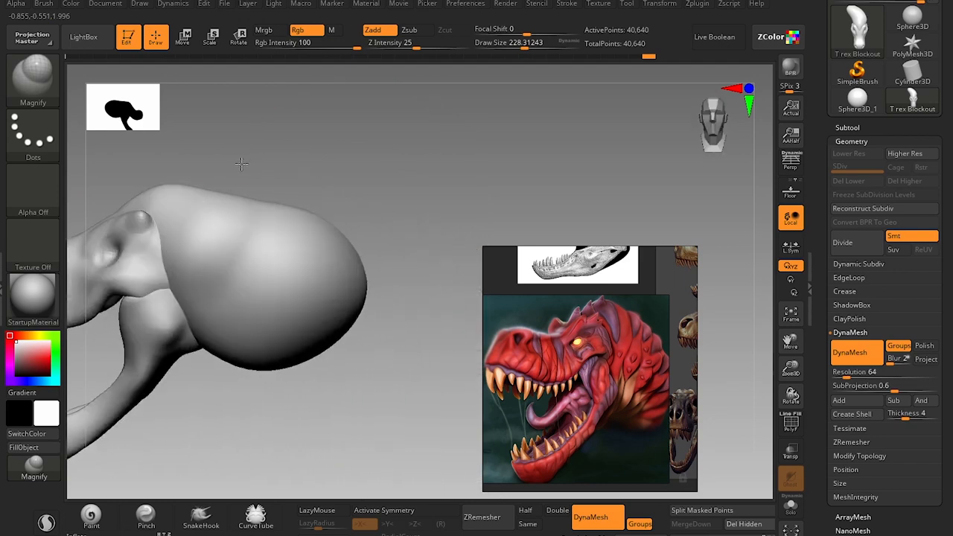
{"action": "left_click_drag", "start_coordinate": [371, 383], "coordinate": [307, 367]}
{"action": "left_click_drag", "start_coordinate": [293, 276], "coordinate": [322, 256], "text": "shift"}
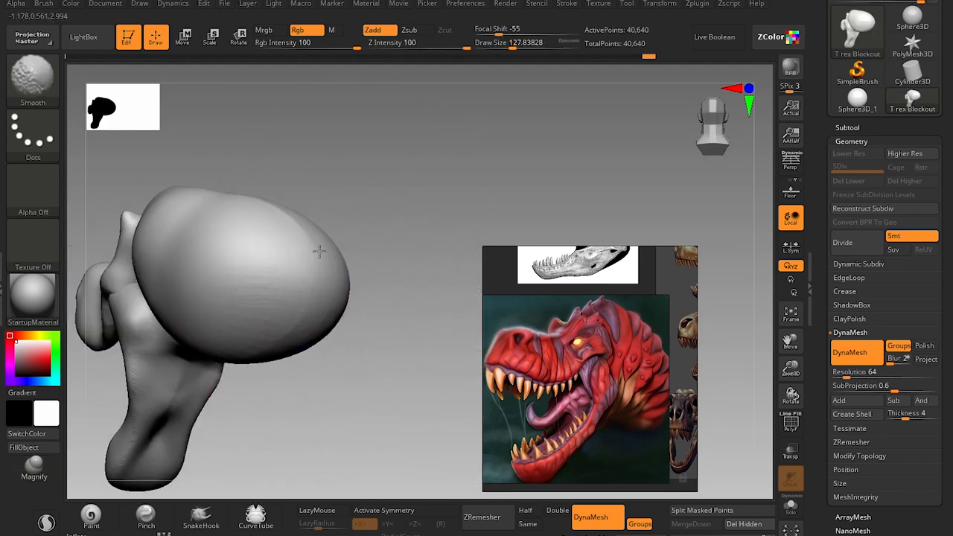
Refine the neck bend from above and smooth its surface at a draw size of about 49.
{"action": "mouse_move", "coordinate": [387, 379]}
{"action": "left_mouse_down"}
{"action": "mouse_move", "coordinate": [268, 377]}
{"action": "mouse_move", "coordinate": [270, 312]}
{"action": "mouse_move", "coordinate": [366, 287]}
{"action": "mouse_move", "coordinate": [345, 316]}
{"action": "left_mouse_up"}
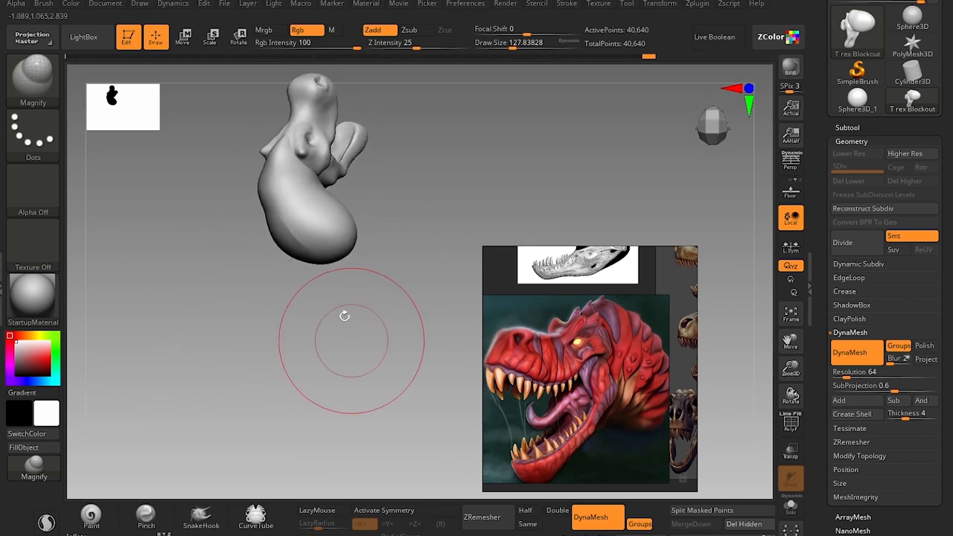
{"action": "mouse_move", "coordinate": [234, 346]}
{"action": "left_mouse_down", "text": "alt"}
{"action": "mouse_move", "coordinate": [251, 371]}
{"action": "mouse_move", "coordinate": [259, 359]}
{"action": "left_mouse_up", "text": "alt"}
{"action": "key", "text": "s"}
{"action": "left_click_drag", "start_coordinate": [278, 218], "coordinate": [266, 217]}
{"action": "left_click_drag", "start_coordinate": [272, 216], "coordinate": [278, 213], "text": "shift"}
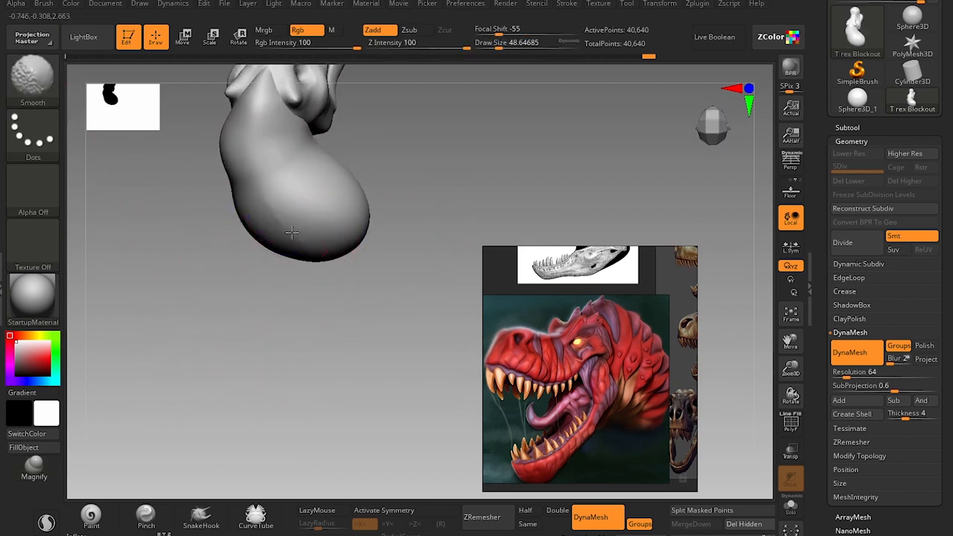
Flatten the cut end of the neck using hPolish at a draw size of about 80 and TrimDynamic at about 97.
{"action": "mouse_move", "coordinate": [292, 351]}
{"action": "left_mouse_down"}
{"action": "mouse_move", "coordinate": [299, 366]}
{"action": "mouse_move", "coordinate": [330, 249]}
{"action": "mouse_move", "coordinate": [351, 306]}
{"action": "mouse_move", "coordinate": [298, 282]}
{"action": "left_mouse_up"}
{"action": "key", "text": "b"}
{"action": "key", "text": "h"}
{"action": "key", "text": "p"}
{"action": "key", "text": "s"}
{"action": "left_click_drag", "start_coordinate": [228, 266], "coordinate": [234, 266]}
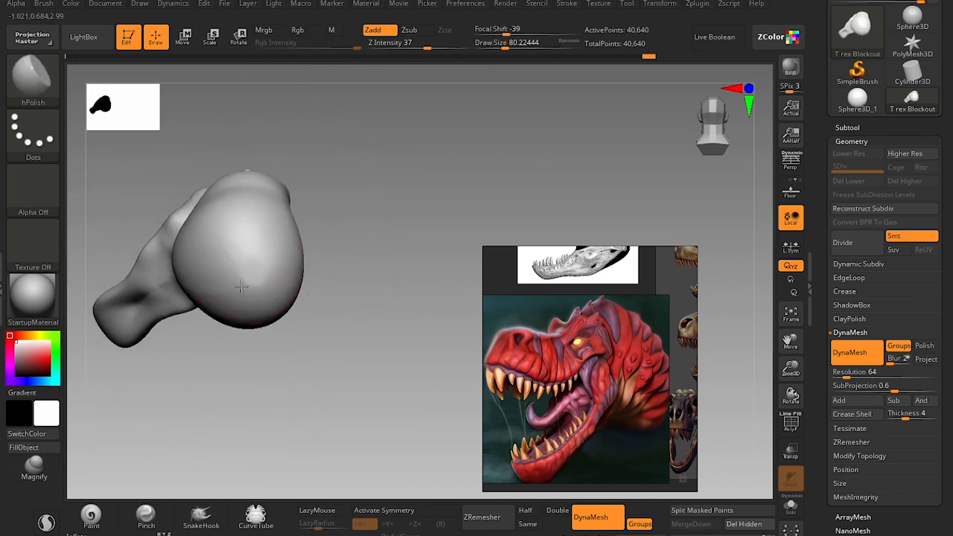
{"action": "key", "text": "b"}
{"action": "key", "text": "t"}
{"action": "key", "text": "d"}
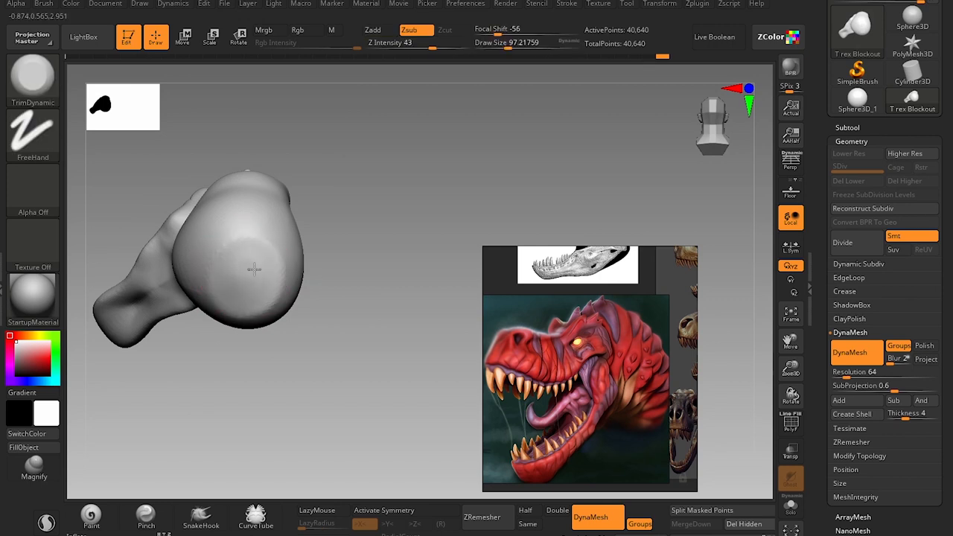
Try to fill the hollow on the side of the lower jaw with the Clay brush at a draw size of about 90.
{"action": "left_click_drag", "start_coordinate": [298, 358], "coordinate": [295, 266]}
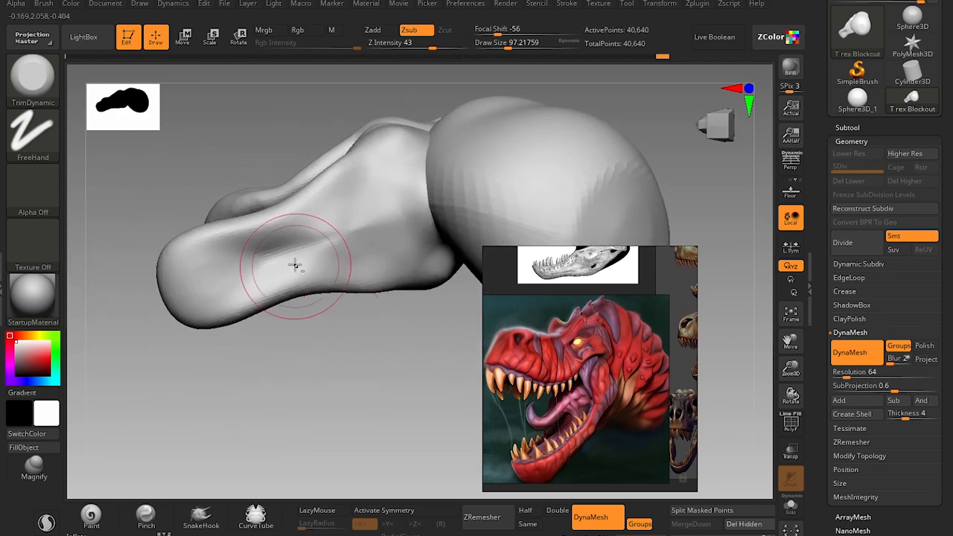
{"action": "key", "text": "b"}
{"action": "key", "text": "c"}
{"action": "key", "text": "l"}
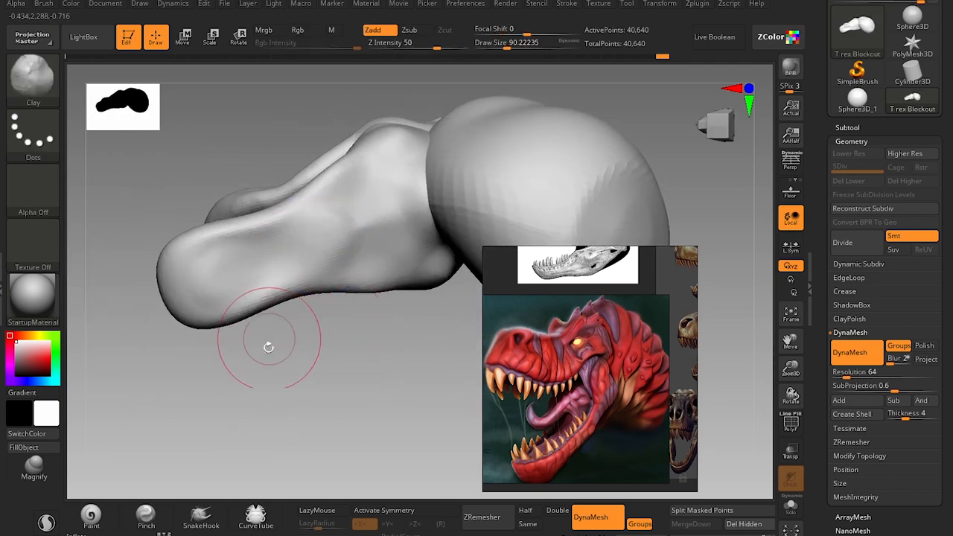
{"action": "left_click_drag", "start_coordinate": [266, 344], "coordinate": [335, 465]}
{"action": "left_click_drag", "start_coordinate": [417, 356], "coordinate": [411, 321]}
{"action": "mouse_move", "coordinate": [319, 230]}
{"action": "left_mouse_down"}
{"action": "mouse_move", "coordinate": [328, 287]}
{"action": "mouse_move", "coordinate": [335, 256]}
{"action": "mouse_move", "coordinate": [328, 287]}
{"action": "left_mouse_up"}
{"action": "mouse_move", "coordinate": [414, 304]}
{"action": "left_mouse_down"}
{"action": "mouse_move", "coordinate": [365, 298]}
{"action": "mouse_move", "coordinate": [335, 201]}
{"action": "left_mouse_up"}
{"action": "mouse_move", "coordinate": [306, 266]}
{"action": "left_mouse_down"}
{"action": "mouse_move", "coordinate": [296, 262]}
{"action": "mouse_move", "coordinate": [283, 281]}
{"action": "left_mouse_up"}
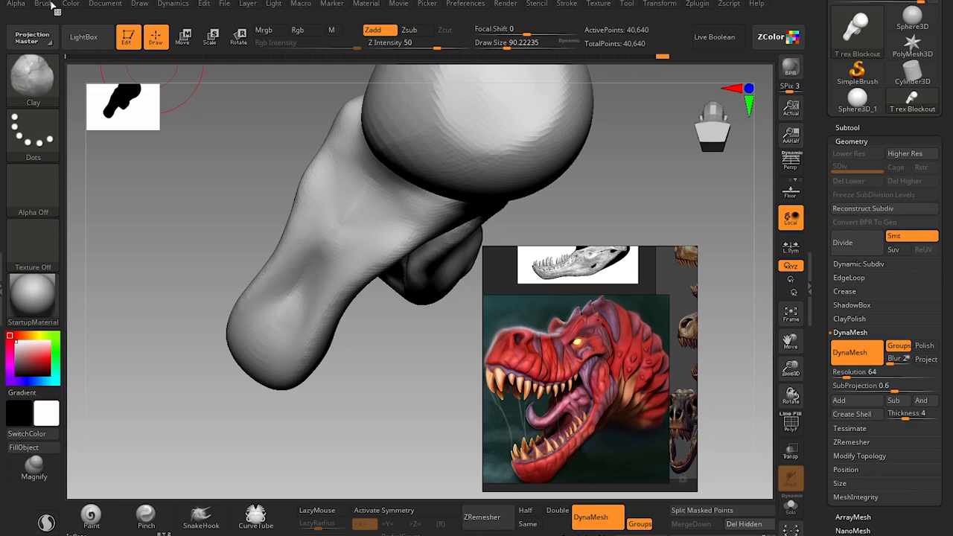
Turn on BackfaceMask in the Clay brush's auto masking settings.
{"action": "left_click", "coordinate": [46, 3]}
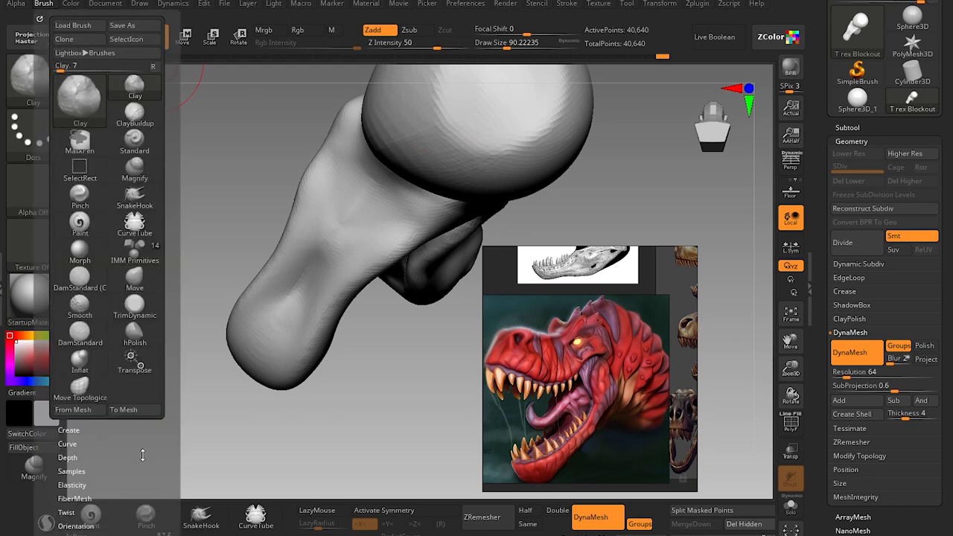
{"action": "mouse_move", "coordinate": [143, 455]}
{"action": "left_mouse_down"}
{"action": "mouse_move", "coordinate": [142, 383]}
{"action": "mouse_move", "coordinate": [90, 376]}
{"action": "left_mouse_up"}
{"action": "scroll", "coordinate": [116, 370], "scroll_direction": "down", "scroll_amount": 5}
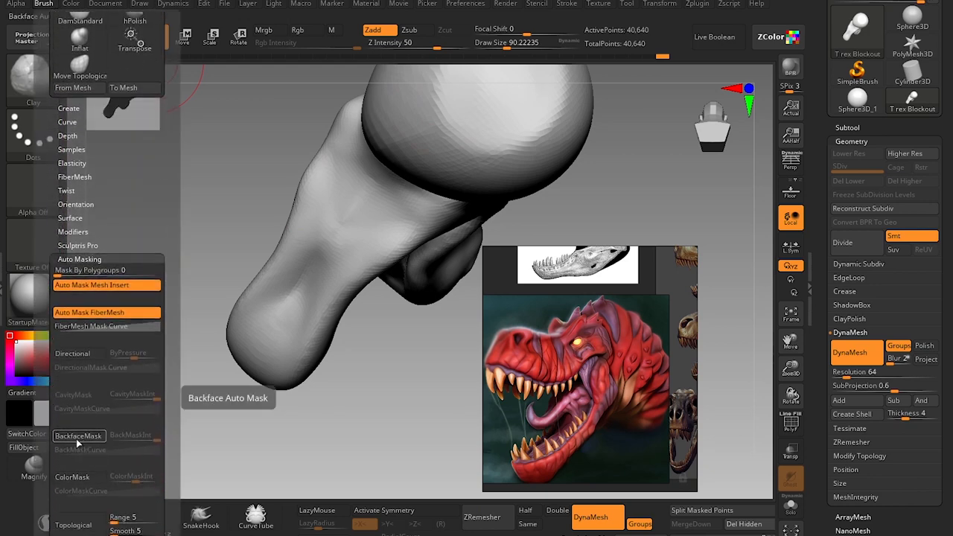
{"action": "left_click", "coordinate": [78, 438]}
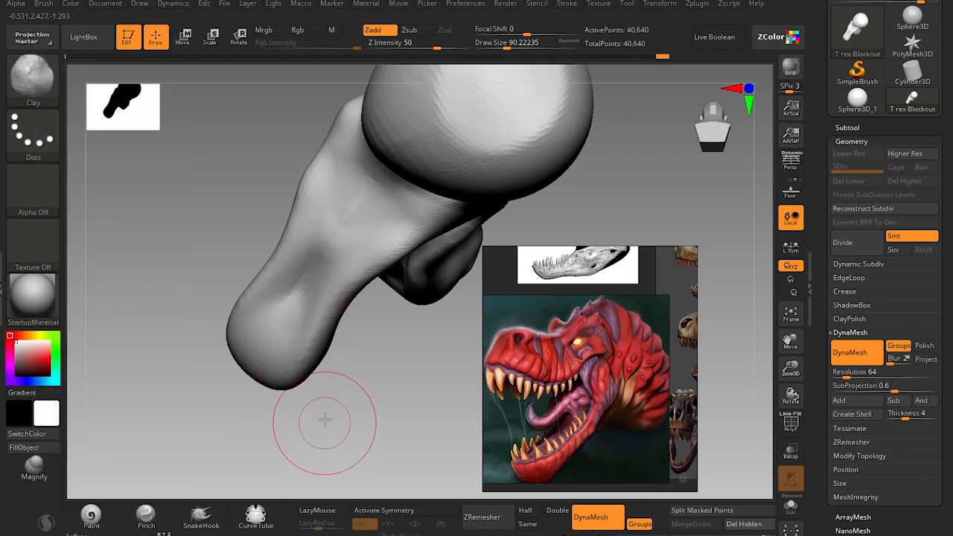
Build up the outer side of the lower jaw with the backface-masked Clay brush at a draw size of about 112.
{"action": "mouse_move", "coordinate": [325, 421]}
{"action": "left_mouse_down"}
{"action": "mouse_move", "coordinate": [415, 450]}
{"action": "mouse_move", "coordinate": [330, 409]}
{"action": "mouse_move", "coordinate": [330, 425]}
{"action": "mouse_move", "coordinate": [407, 482]}
{"action": "left_mouse_up"}
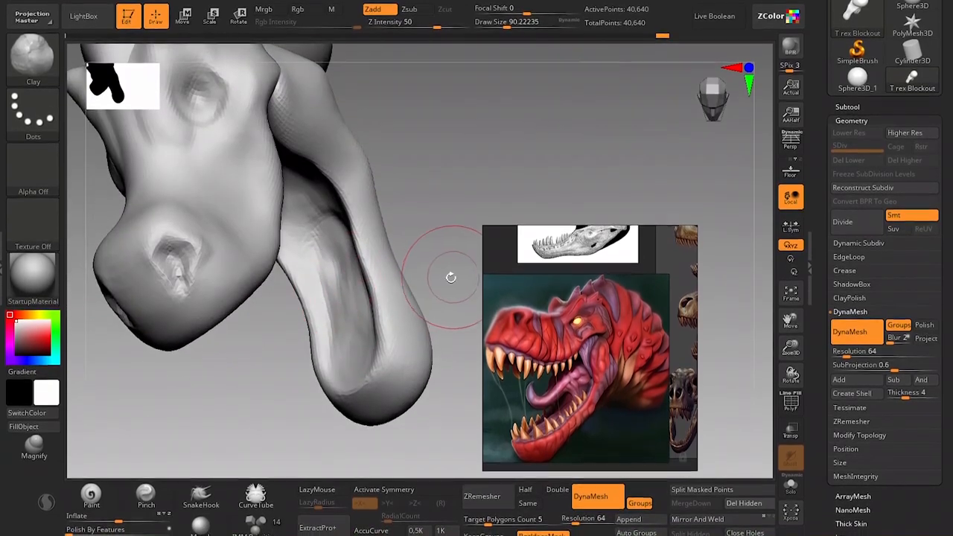
{"action": "left_click_drag", "start_coordinate": [449, 290], "coordinate": [419, 398]}
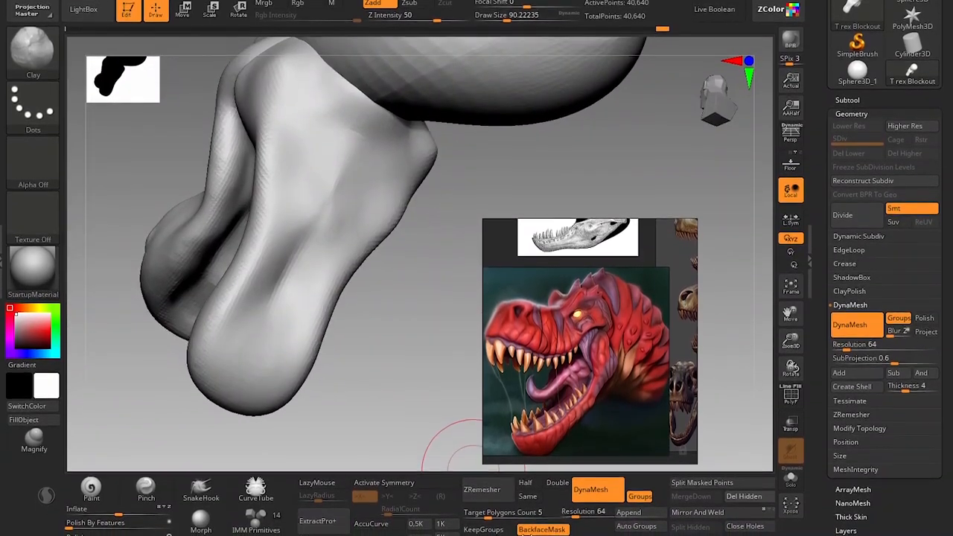
{"action": "left_click_drag", "start_coordinate": [378, 446], "coordinate": [302, 436]}
{"action": "key", "text": "s"}
{"action": "left_click_drag", "start_coordinate": [275, 290], "coordinate": [280, 290]}
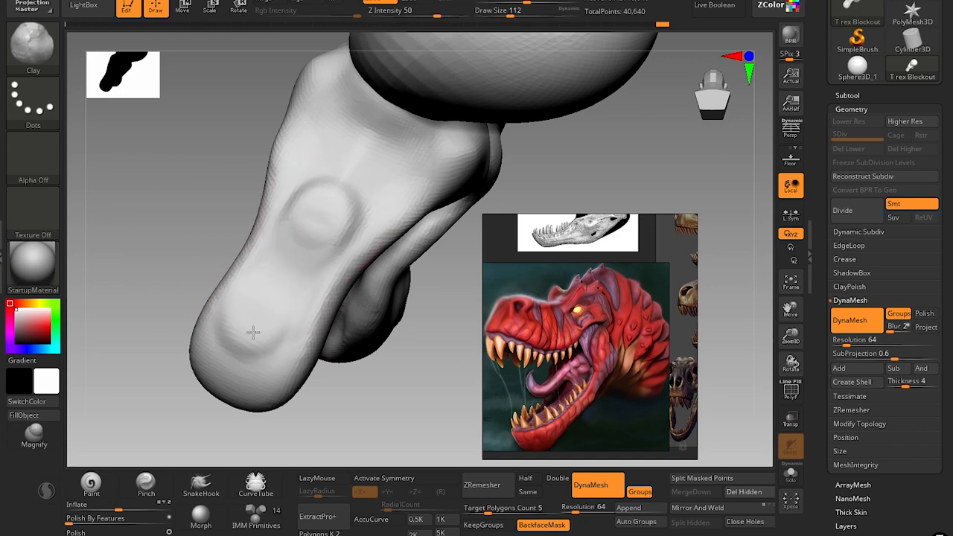
{"action": "mouse_move", "coordinate": [253, 332]}
{"action": "left_mouse_down", "text": "shift"}
{"action": "mouse_move", "coordinate": [276, 308]}
{"action": "mouse_move", "coordinate": [261, 325]}
{"action": "left_mouse_up", "text": "shift"}
{"action": "left_click_drag", "start_coordinate": [161, 322], "coordinate": [328, 302]}
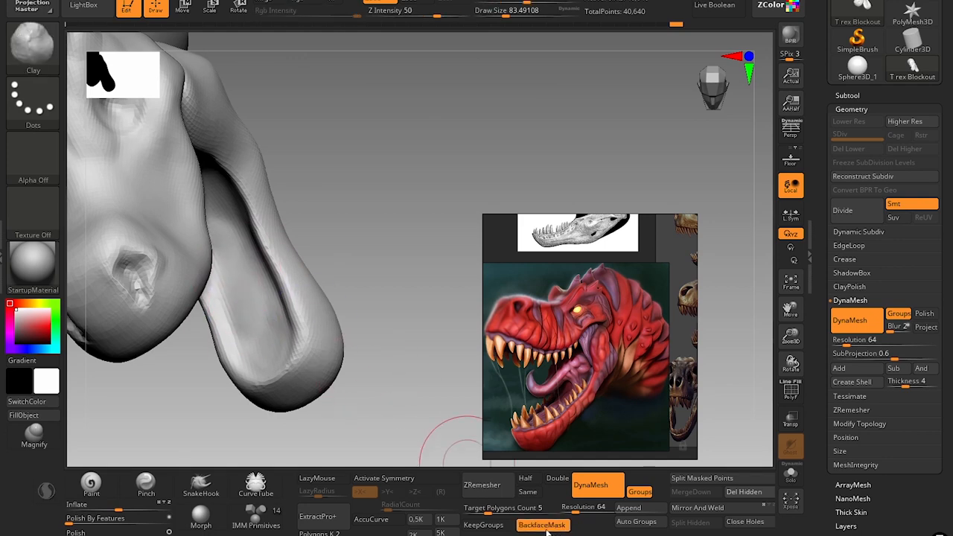
Adjust the upper lip line and snout with the Move brush, using draw sizes of about 132, 90 and 68.
{"action": "mouse_move", "coordinate": [369, 317]}
{"action": "left_mouse_down"}
{"action": "mouse_move", "coordinate": [262, 308]}
{"action": "mouse_move", "coordinate": [284, 234]}
{"action": "mouse_move", "coordinate": [320, 205]}
{"action": "left_mouse_up"}
{"action": "mouse_move", "coordinate": [403, 231]}
{"action": "left_mouse_down"}
{"action": "mouse_move", "coordinate": [415, 275]}
{"action": "mouse_move", "coordinate": [386, 341]}
{"action": "mouse_move", "coordinate": [414, 296]}
{"action": "left_mouse_up"}
{"action": "left_click_drag", "start_coordinate": [423, 346], "coordinate": [572, 328]}
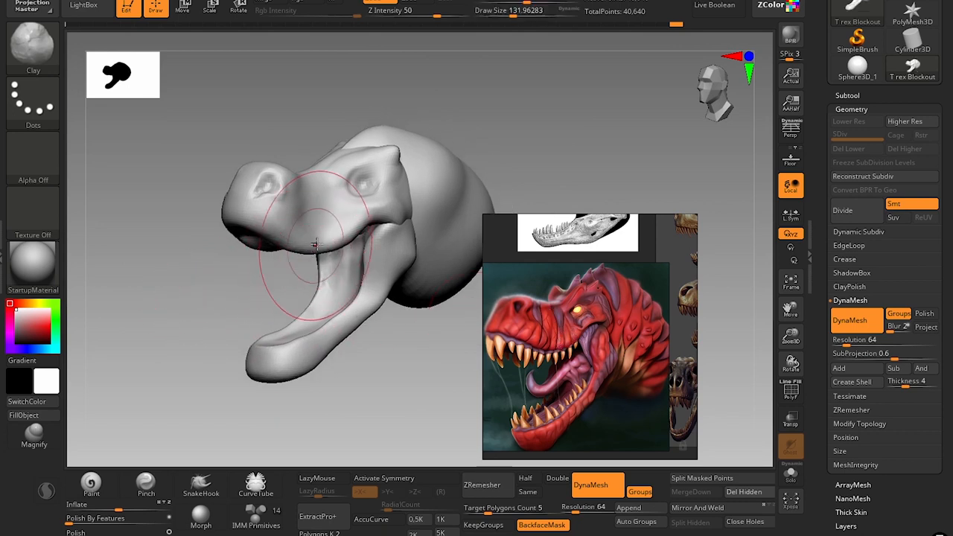
{"action": "key", "text": "b"}
{"action": "key", "text": "m"}
{"action": "key", "text": "v"}
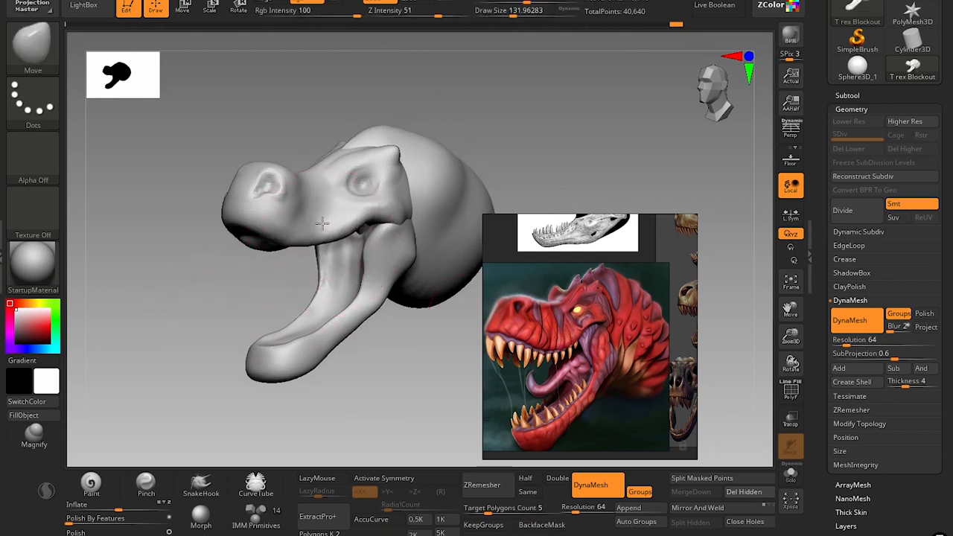
{"action": "key", "text": "bracketleft"}
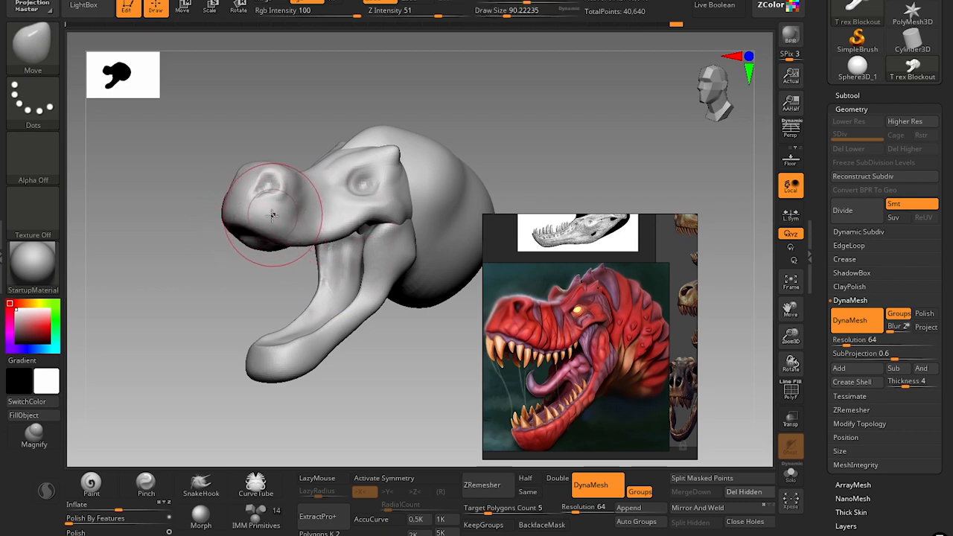
{"action": "key", "text": "bracketright"}
{"action": "key", "text": "bracketleft"}
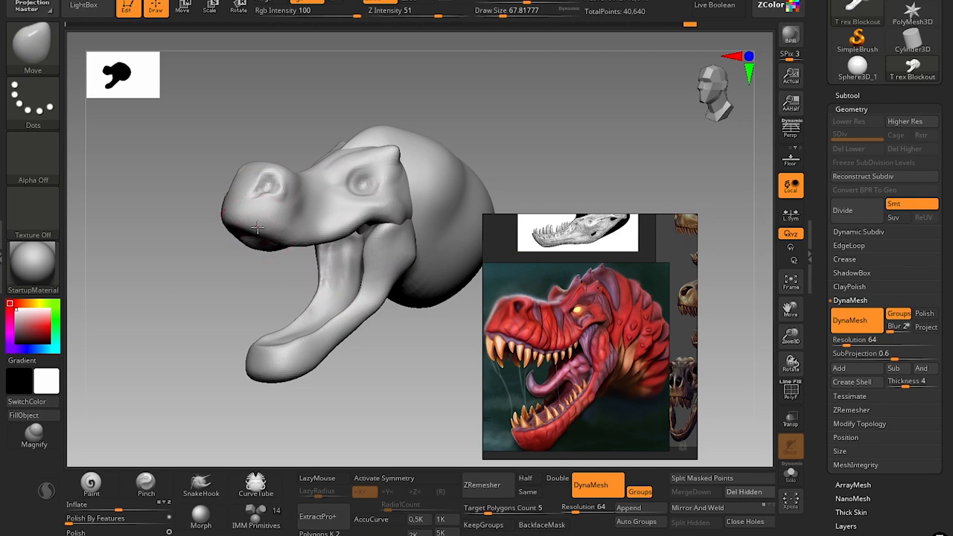
Turn on X symmetry and refine the upper lip line with the Move brush at draw sizes of about 108 and 56.
{"action": "key", "text": "x"}
{"action": "key", "text": "s"}
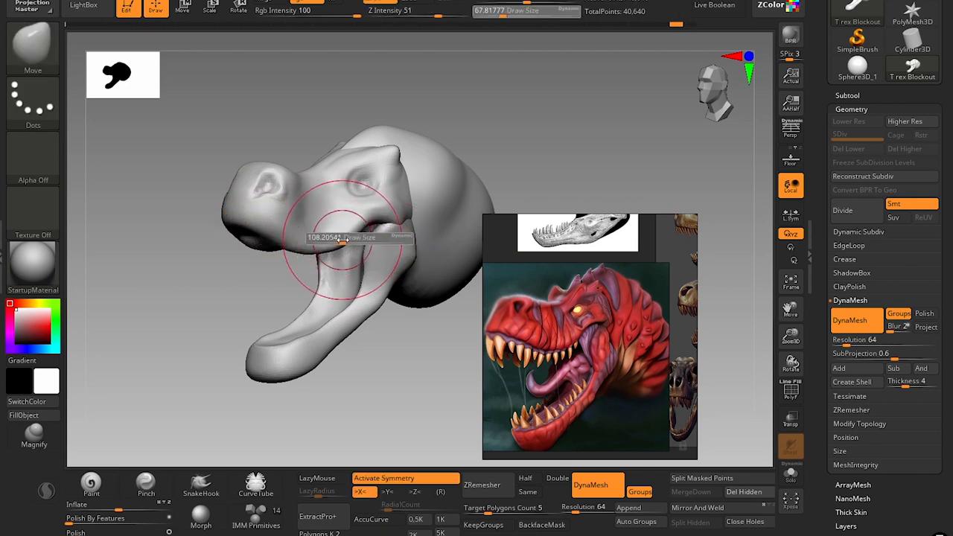
{"action": "left_click_drag", "start_coordinate": [342, 238], "coordinate": [338, 239]}
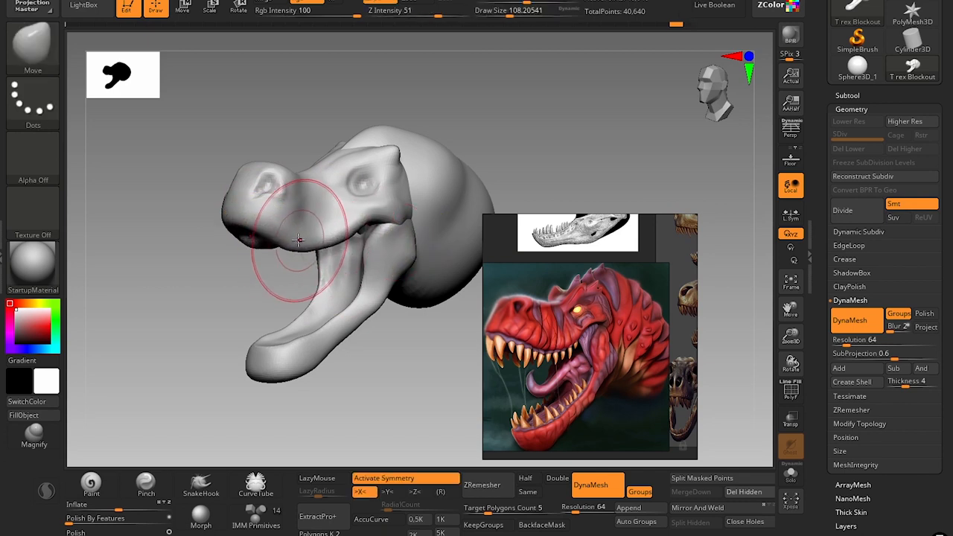
{"action": "key", "text": "bracketleft"}
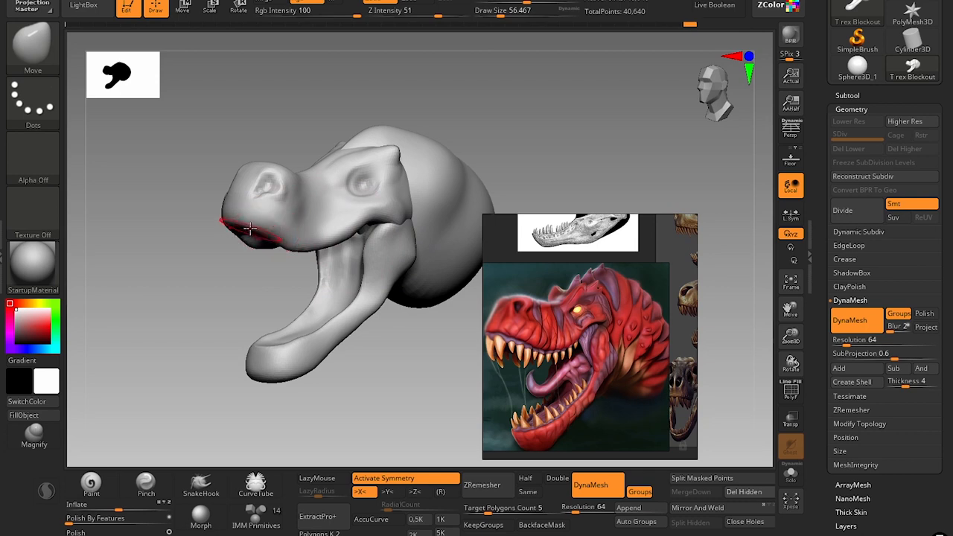
{"action": "mouse_move", "coordinate": [213, 283]}
{"action": "left_mouse_down"}
{"action": "mouse_move", "coordinate": [219, 298]}
{"action": "mouse_move", "coordinate": [265, 295]}
{"action": "left_mouse_up"}
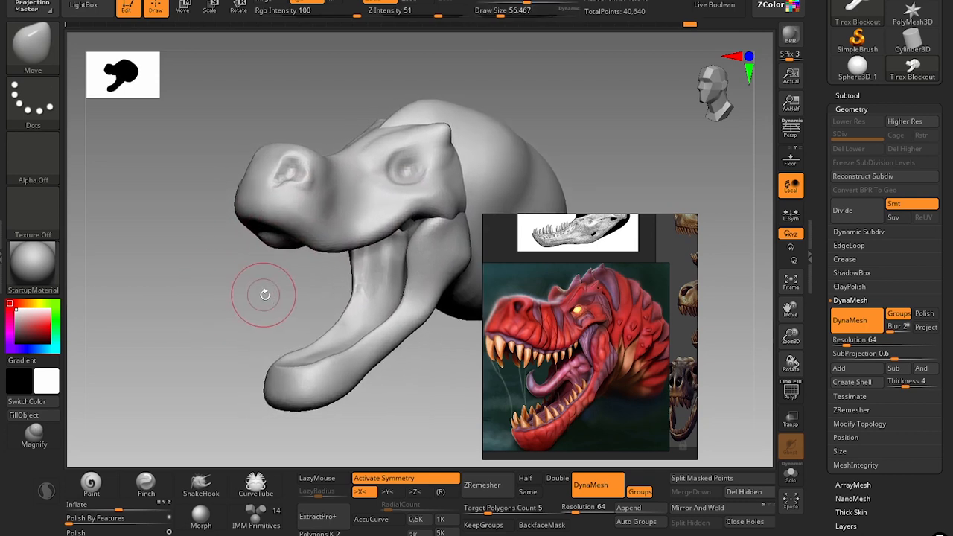
Adjust the mouth corner and pull down the lower jaw's chin with the Move brush, using draw sizes of about 77 to 54.
{"action": "key", "text": "bracketright"}
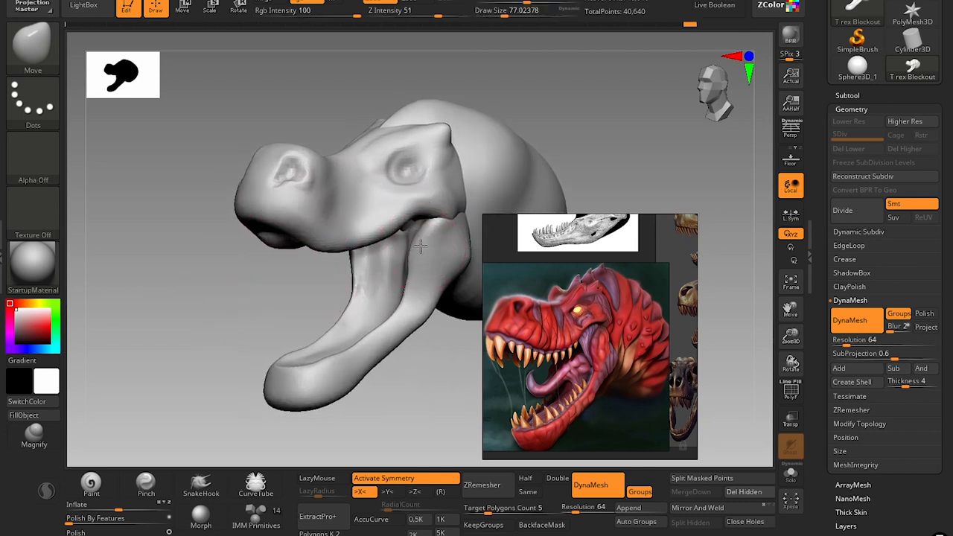
{"action": "key", "text": "bracketleft"}
{"action": "key", "text": "bracketleft"}
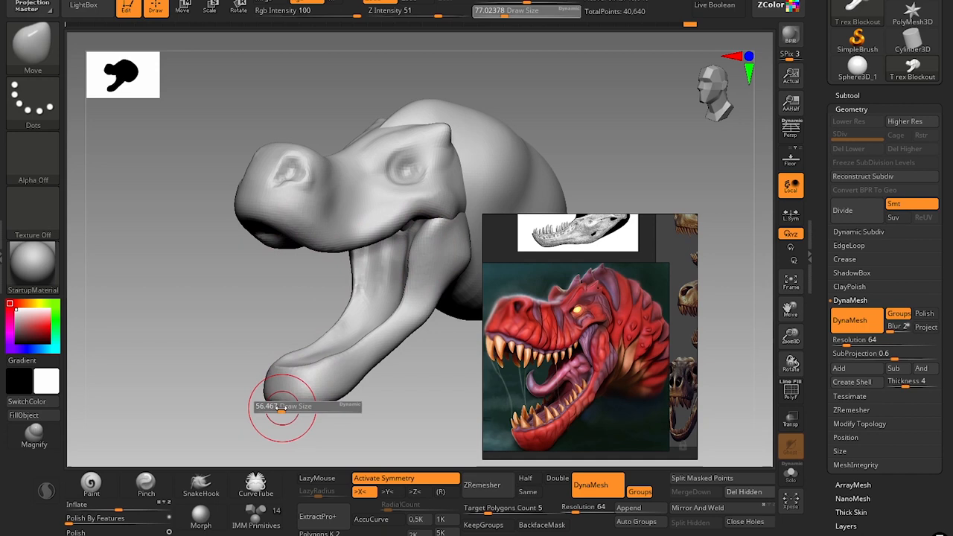
{"action": "left_click_drag", "start_coordinate": [280, 408], "coordinate": [289, 414]}
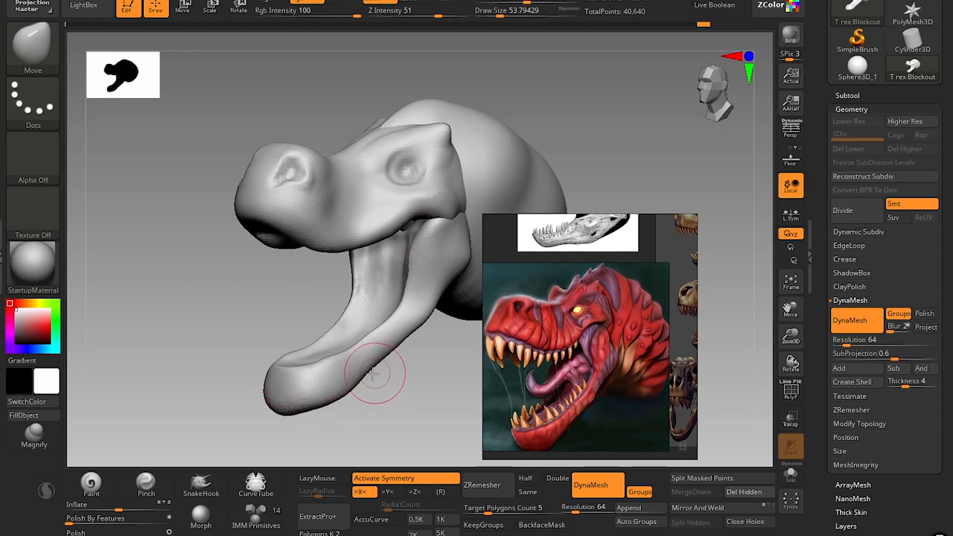
Reshape the front lip of the snout with the Move brush at draw sizes of about 68 and 74.
{"action": "mouse_move", "coordinate": [380, 382]}
{"action": "left_mouse_down"}
{"action": "mouse_move", "coordinate": [387, 389]}
{"action": "mouse_move", "coordinate": [216, 293]}
{"action": "mouse_move", "coordinate": [265, 259]}
{"action": "left_mouse_up"}
{"action": "key", "text": "bracketright"}
{"action": "key", "text": "bracketright"}
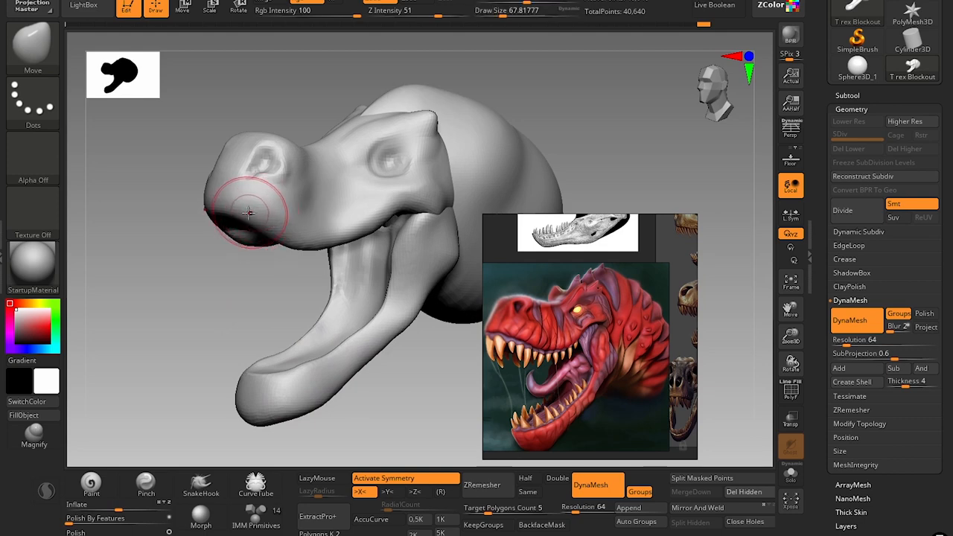
{"action": "left_click_drag", "start_coordinate": [251, 213], "coordinate": [256, 206]}
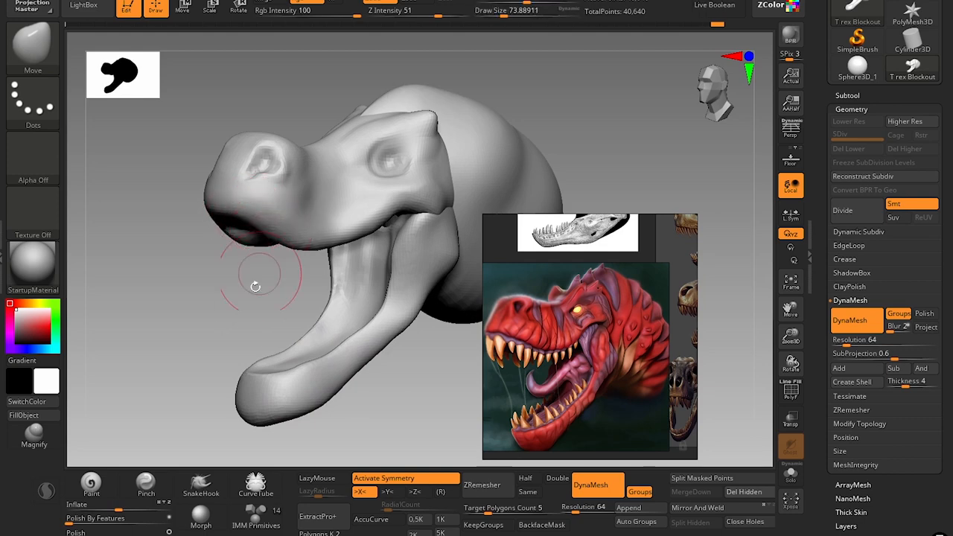
{"action": "mouse_move", "coordinate": [256, 283]}
{"action": "left_mouse_down"}
{"action": "mouse_move", "coordinate": [262, 315]}
{"action": "mouse_move", "coordinate": [249, 314]}
{"action": "mouse_move", "coordinate": [219, 262]}
{"action": "mouse_move", "coordinate": [245, 273]}
{"action": "left_mouse_up"}
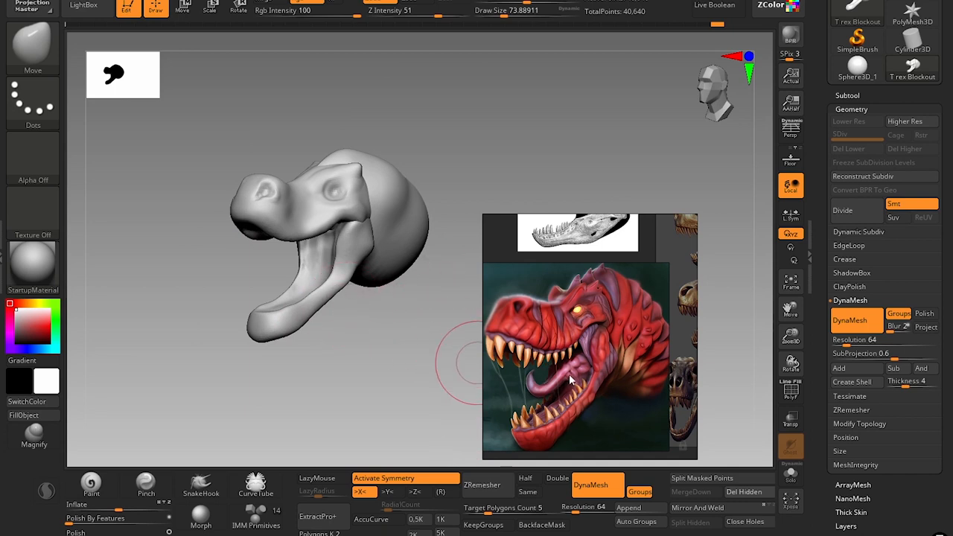
Insert a Sphere 32 from the IMM Primitives brush inside the open mouth at a draw size of about 56.
{"action": "right_click_drag", "start_coordinate": [379, 295], "coordinate": [365, 366], "text": "ctrl"}
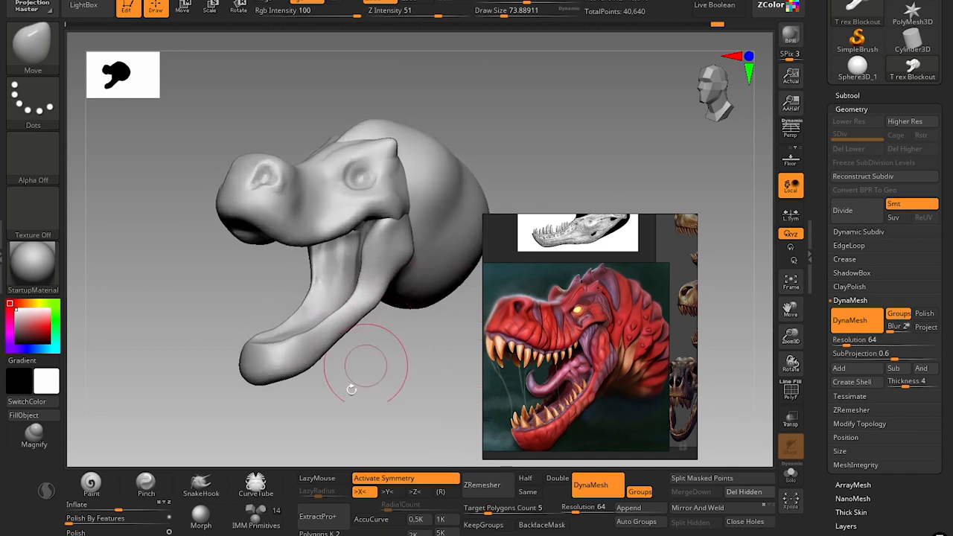
{"action": "left_click", "coordinate": [256, 522]}
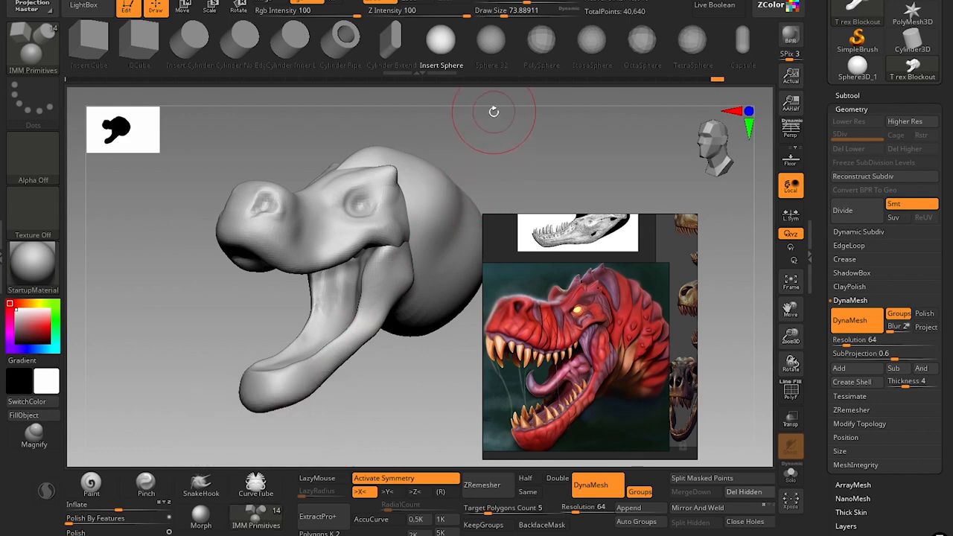
{"action": "left_click", "coordinate": [490, 58]}
{"action": "right_click_drag", "start_coordinate": [249, 292], "coordinate": [304, 291]}
{"action": "key", "text": "s"}
{"action": "left_click_drag", "start_coordinate": [304, 293], "coordinate": [357, 362]}
{"action": "left_click_drag", "start_coordinate": [374, 399], "coordinate": [337, 384]}
{"action": "left_click_drag", "start_coordinate": [208, 323], "coordinate": [245, 306], "text": "alt"}
Flatten the inserted sphere vertically with the transform gizmo and return to Draw mode.
{"action": "key", "text": "w"}
{"action": "left_click_drag", "start_coordinate": [388, 257], "coordinate": [385, 250]}
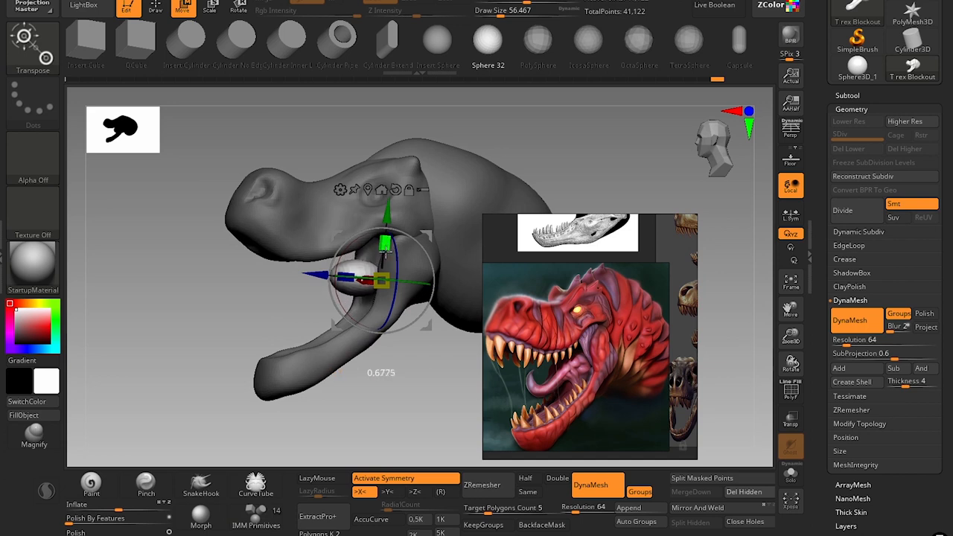
{"action": "key", "text": "q"}
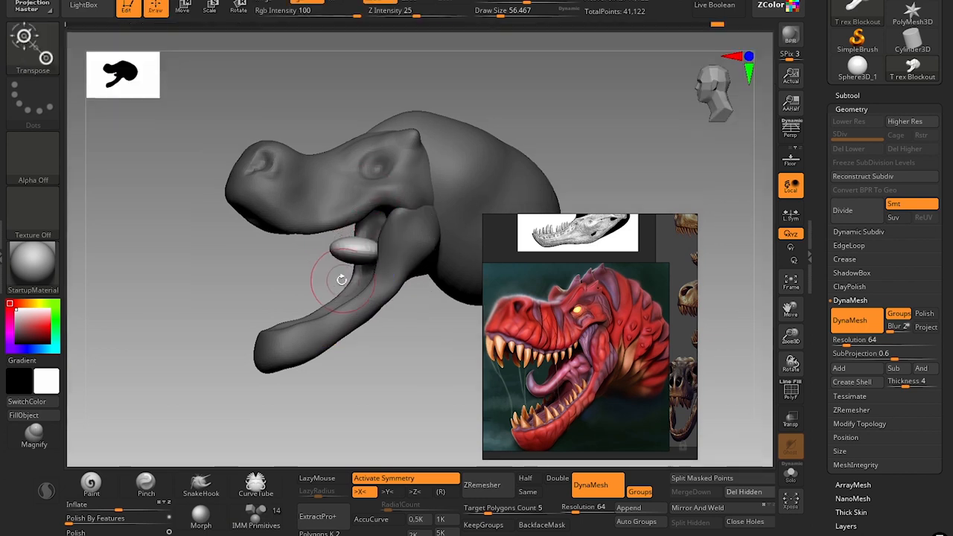
Stretch the flattened sphere forward into a long tongue with the Move brush, using draw sizes of about 94 down to 56.
{"action": "key", "text": "s"}
{"action": "left_click_drag", "start_coordinate": [339, 264], "coordinate": [346, 263]}
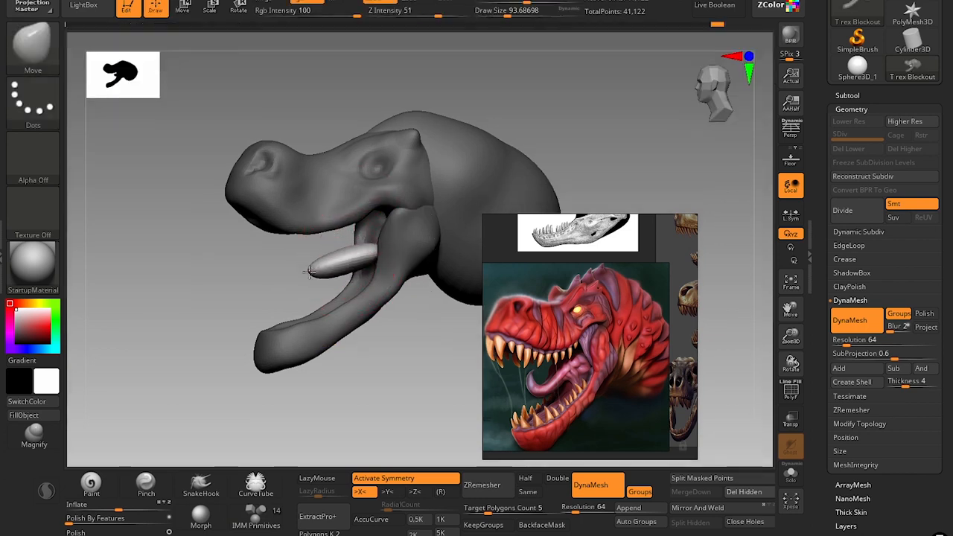
{"action": "key", "text": "s"}
{"action": "left_click_drag", "start_coordinate": [366, 258], "coordinate": [364, 257]}
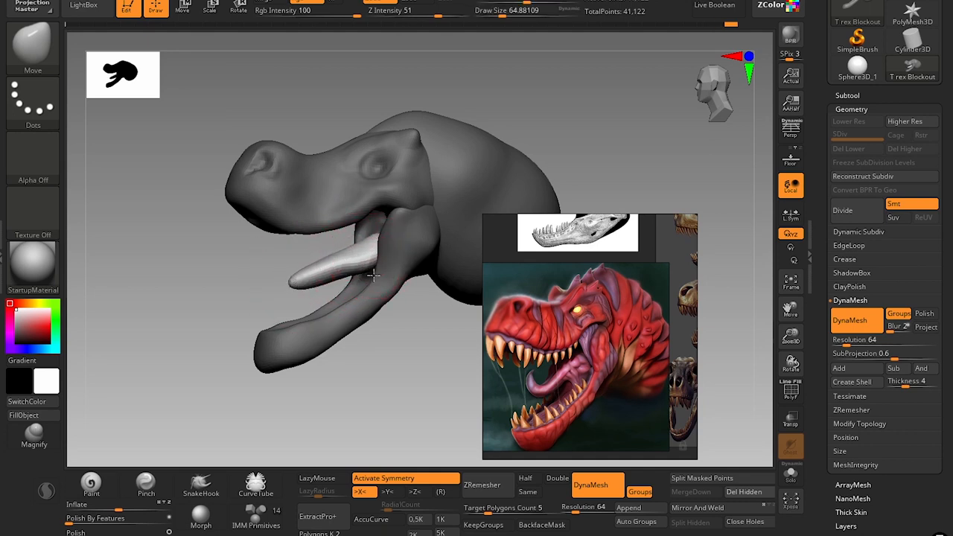
{"action": "key", "text": "s"}
{"action": "mouse_move", "coordinate": [304, 276]}
{"action": "left_mouse_down"}
{"action": "mouse_move", "coordinate": [275, 266]}
{"action": "mouse_move", "coordinate": [298, 285]}
{"action": "left_mouse_up"}
{"action": "key", "text": "s"}
{"action": "mouse_move", "coordinate": [235, 301]}
{"action": "left_mouse_down"}
{"action": "mouse_move", "coordinate": [241, 286]}
{"action": "mouse_move", "coordinate": [243, 298]}
{"action": "left_mouse_up"}
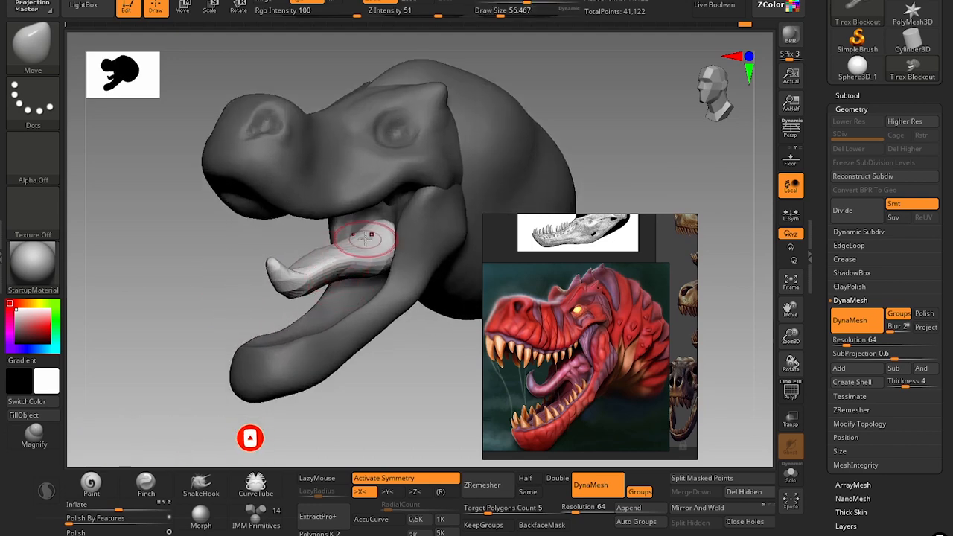
Broaden the tongue's base inside the mouth with the Move brush at draw sizes of about 56 and 87.
{"action": "left_click_drag", "start_coordinate": [195, 310], "coordinate": [224, 309]}
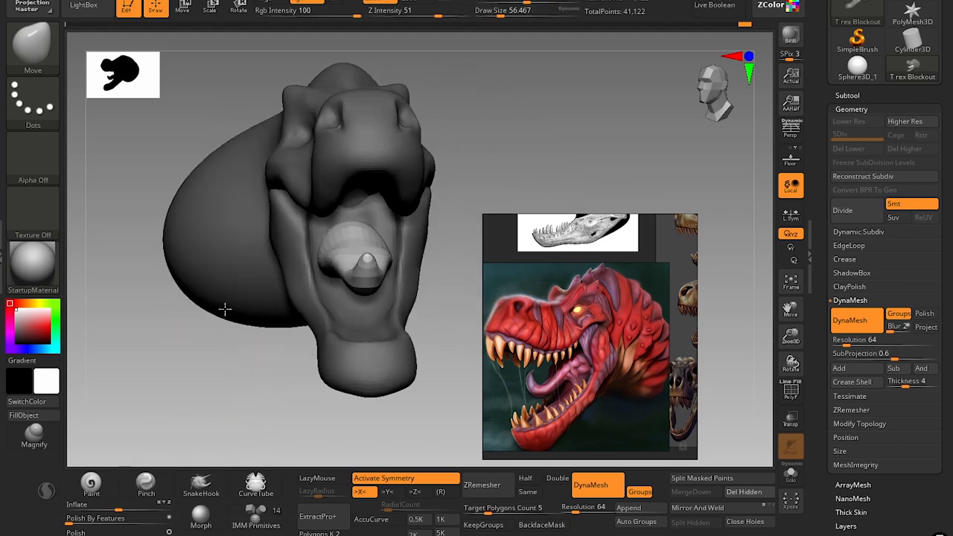
{"action": "left_click_drag", "start_coordinate": [376, 225], "coordinate": [380, 228]}
{"action": "left_click_drag", "start_coordinate": [453, 273], "coordinate": [343, 268]}
{"action": "key", "text": "s"}
{"action": "left_click", "coordinate": [343, 268]}
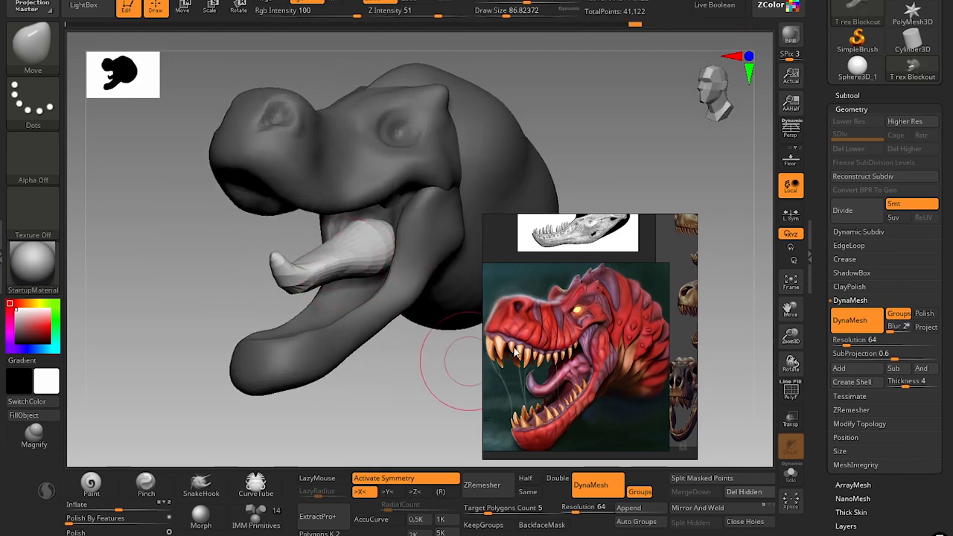
Curl the tongue's tip upward with the Move brush at a draw size of about 54.
{"action": "left_click_drag", "start_coordinate": [184, 328], "coordinate": [175, 323]}
{"action": "key", "text": "s"}
{"action": "left_click", "coordinate": [275, 260]}
{"action": "left_click_drag", "start_coordinate": [272, 258], "coordinate": [267, 252]}
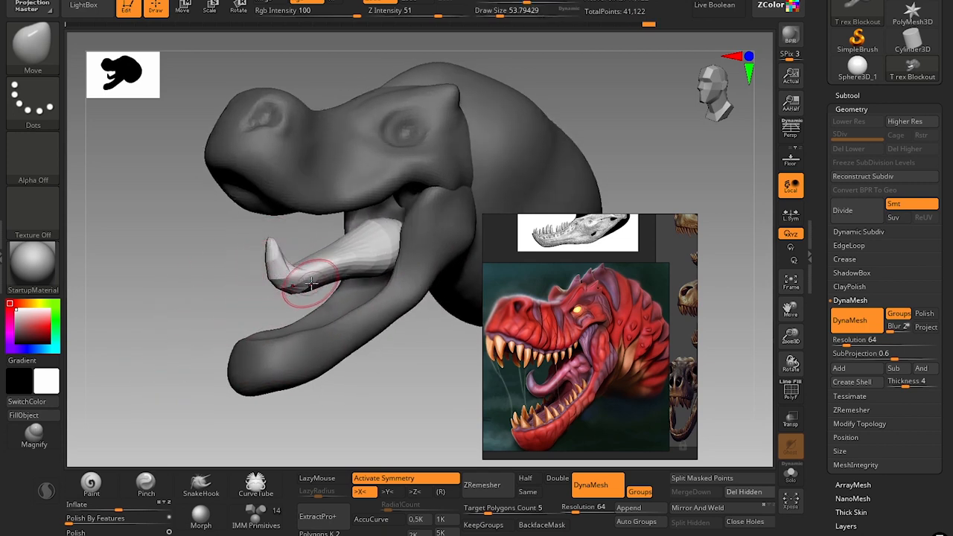
Adjust the tongue's middle section with the Move brush at draw sizes of about 74 to 83, undoing the last stroke.
{"action": "key", "text": "s"}
{"action": "left_click", "coordinate": [343, 283]}
{"action": "key", "text": "s"}
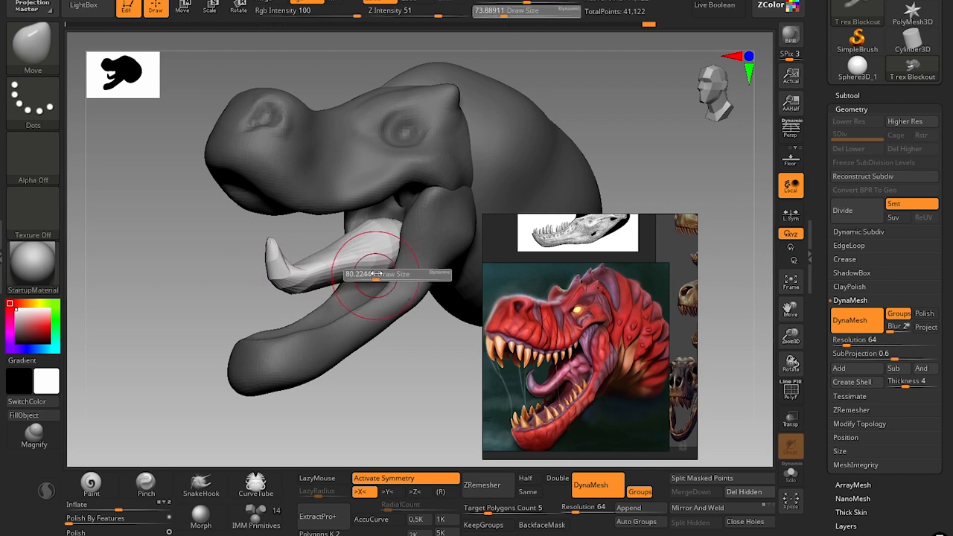
{"action": "left_click", "coordinate": [382, 266]}
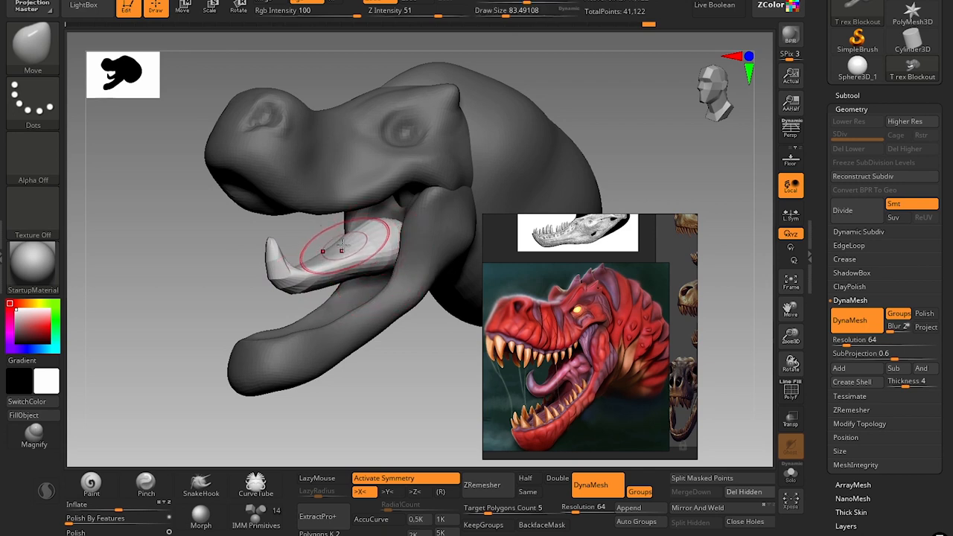
{"action": "left_click_drag", "start_coordinate": [333, 237], "coordinate": [337, 243]}
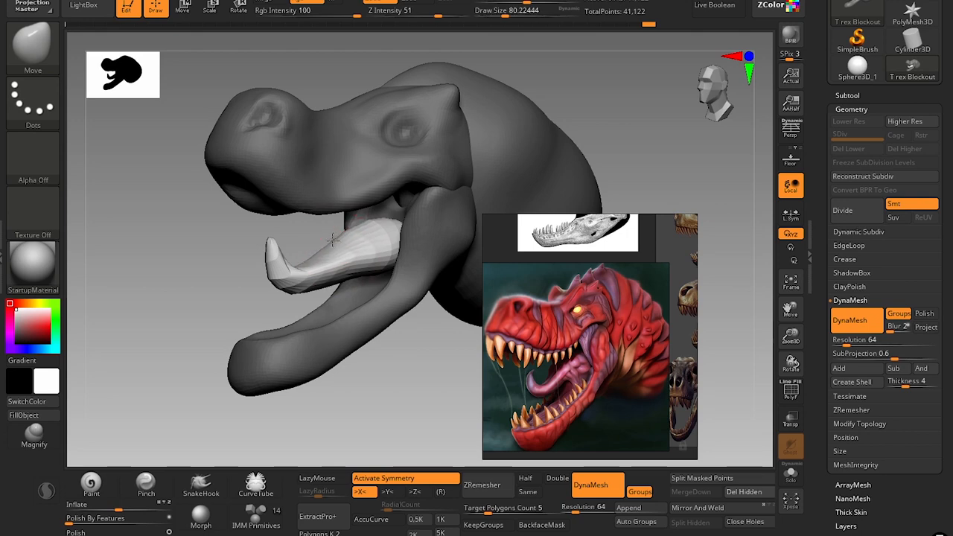
{"action": "key", "text": "ctrl+z"}
Lower the tongue's front bend and reshape its curled tip with the Move brush, using draw sizes of about 101 and 62.
{"action": "left_click_drag", "start_coordinate": [403, 414], "coordinate": [405, 376]}
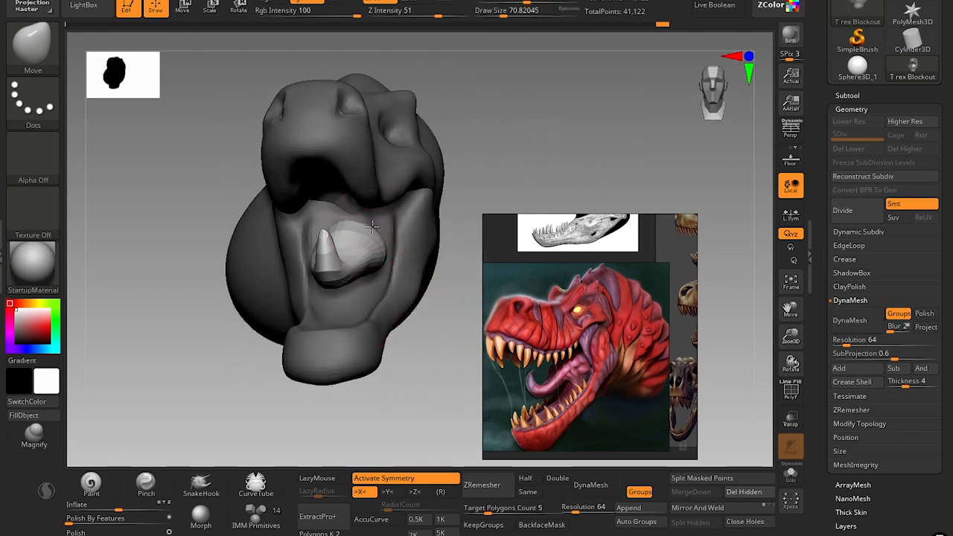
{"action": "left_click_drag", "start_coordinate": [417, 372], "coordinate": [373, 377]}
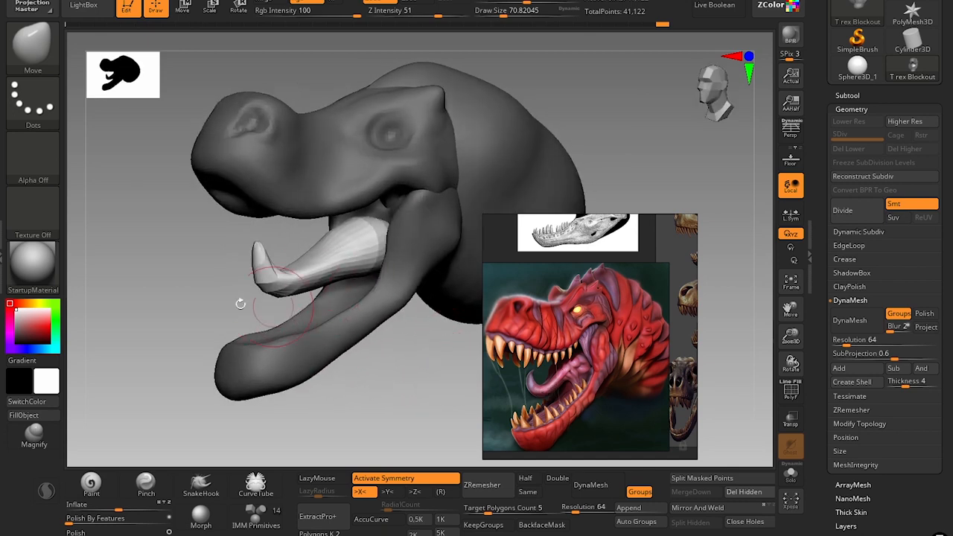
{"action": "left_click_drag", "start_coordinate": [240, 303], "coordinate": [155, 313]}
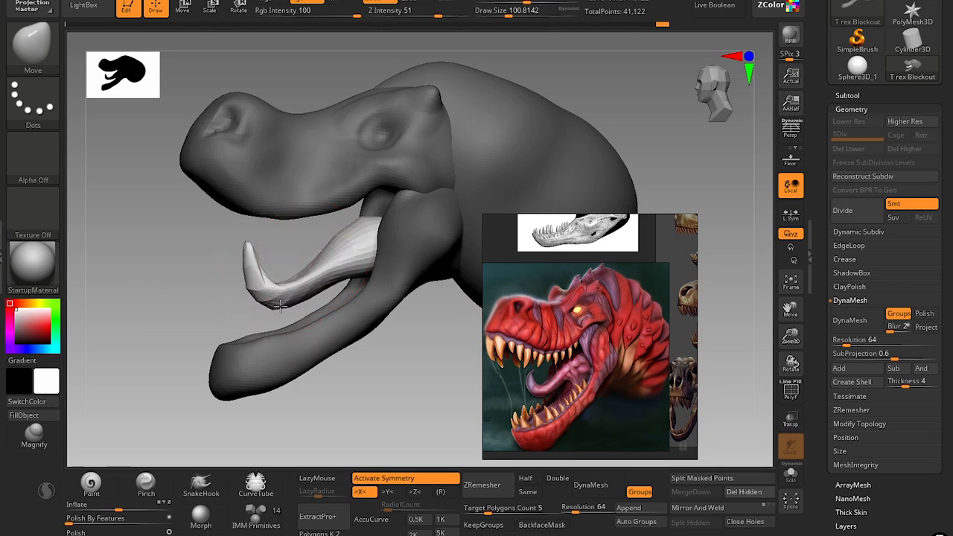
{"action": "key", "text": "s"}
{"action": "left_click_drag", "start_coordinate": [258, 272], "coordinate": [249, 272]}
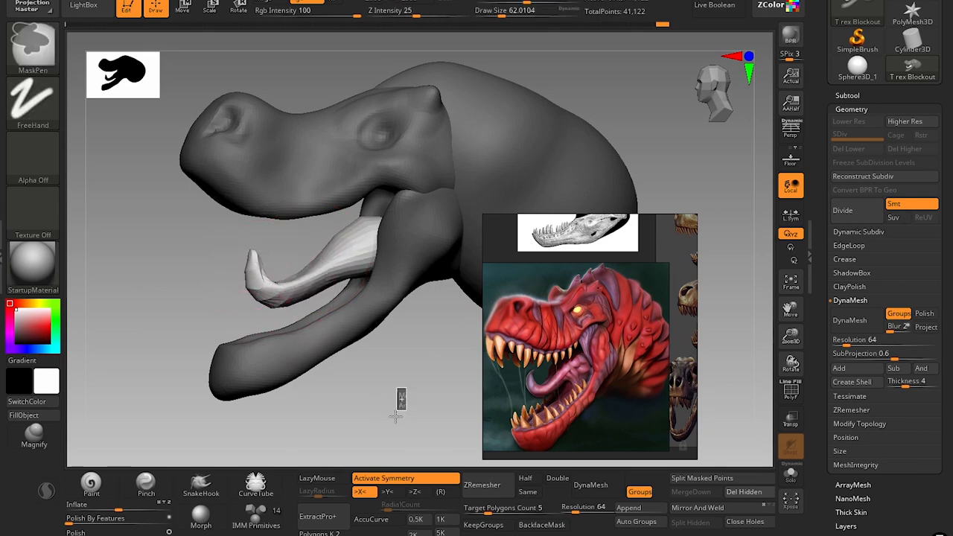
Clear the mask and remesh the model with DynaMesh at resolution 64 with Groups on.
{"action": "left_click_drag", "start_coordinate": [398, 394], "coordinate": [405, 358], "text": "ctrl"}
{"action": "left_click", "coordinate": [600, 488]}
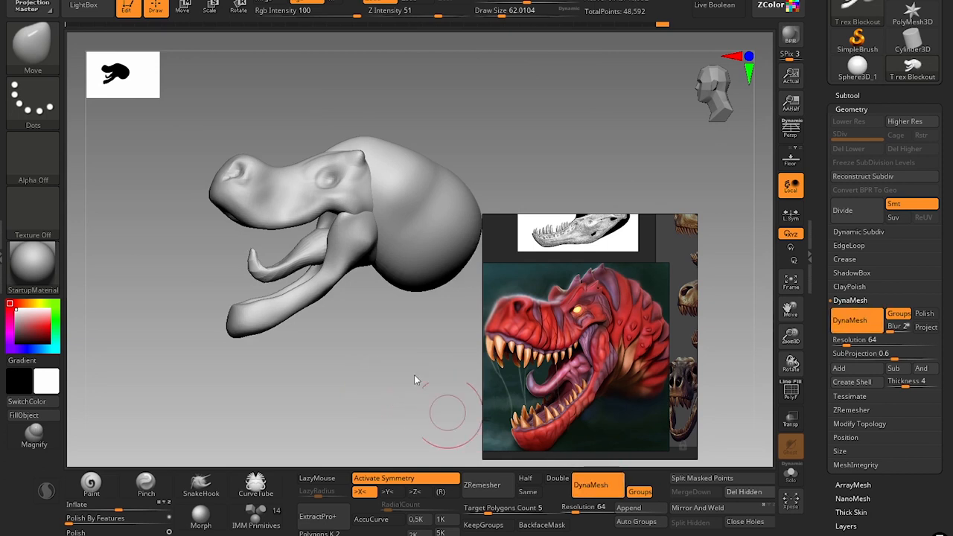
Refine the tongue's curl and base with the Move and Smooth brushes at draw sizes of about 59 to 77.
{"action": "right_click_drag", "start_coordinate": [321, 354], "coordinate": [330, 447], "text": "ctrl"}
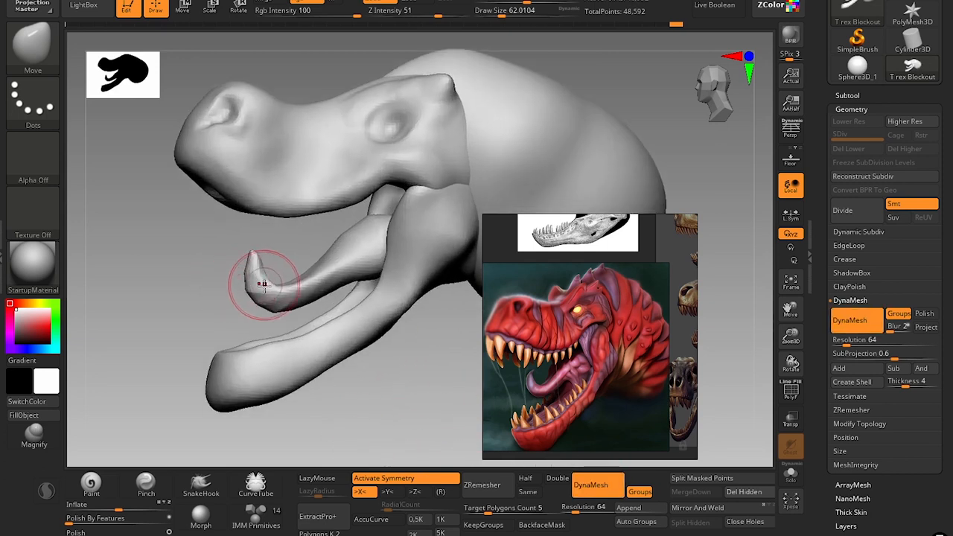
{"action": "left_click_drag", "start_coordinate": [264, 286], "coordinate": [265, 292], "text": "shift"}
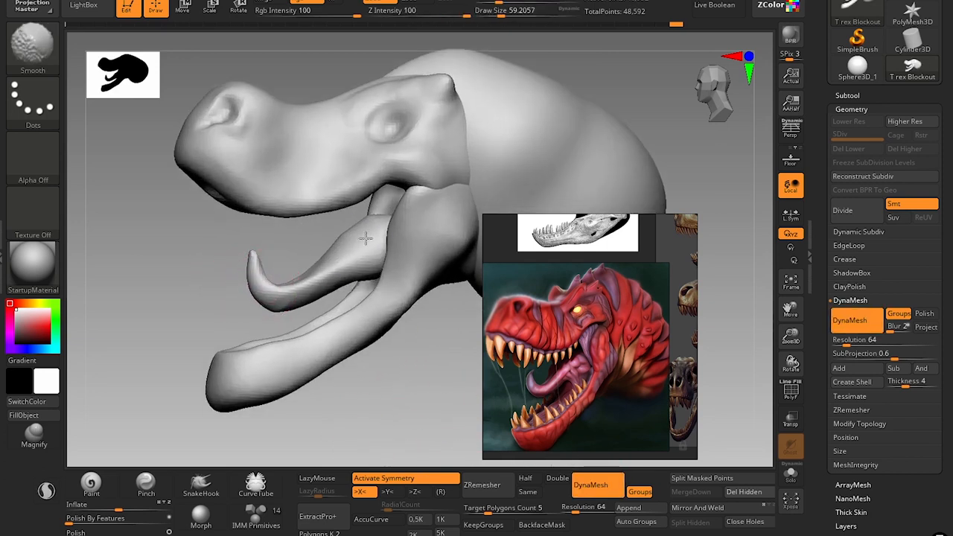
{"action": "mouse_move", "coordinate": [365, 238]}
{"action": "left_mouse_down", "text": "shift"}
{"action": "mouse_move", "coordinate": [358, 237]}
{"action": "mouse_move", "coordinate": [372, 240]}
{"action": "mouse_move", "coordinate": [378, 221]}
{"action": "left_mouse_up", "text": "shift"}
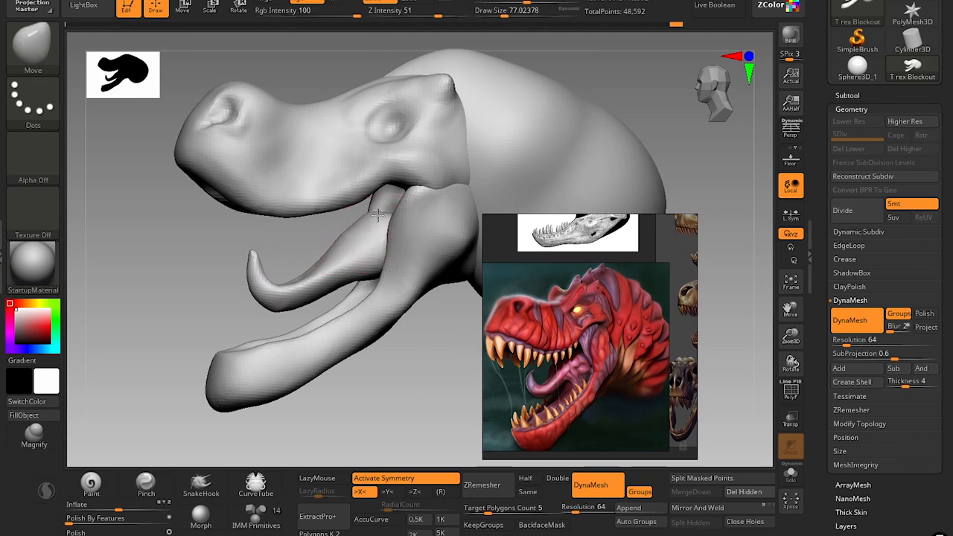
Sculpt form along the tongue's side and base with the Standard brush at a draw size of about 46.
{"action": "right_click_drag", "start_coordinate": [378, 401], "coordinate": [402, 401]}
{"action": "key", "text": "b"}
{"action": "key", "text": "s"}
{"action": "key", "text": "t"}
{"action": "key", "text": "s"}
{"action": "mouse_move", "coordinate": [358, 274]}
{"action": "left_mouse_down"}
{"action": "mouse_move", "coordinate": [375, 263]}
{"action": "mouse_move", "coordinate": [287, 304]}
{"action": "left_mouse_up"}
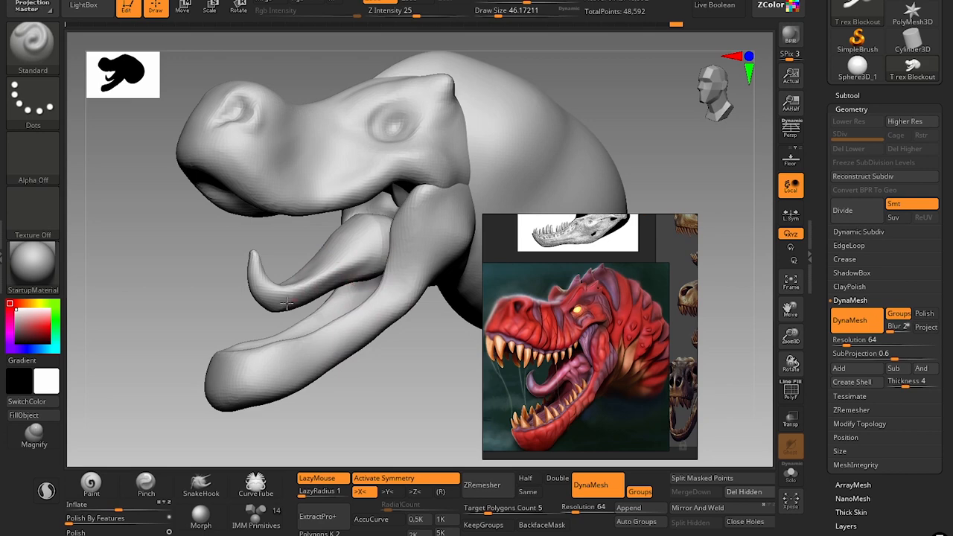
{"action": "mouse_move", "coordinate": [372, 265]}
{"action": "left_mouse_down"}
{"action": "mouse_move", "coordinate": [353, 271]}
{"action": "mouse_move", "coordinate": [383, 234]}
{"action": "mouse_move", "coordinate": [380, 222]}
{"action": "left_mouse_up"}
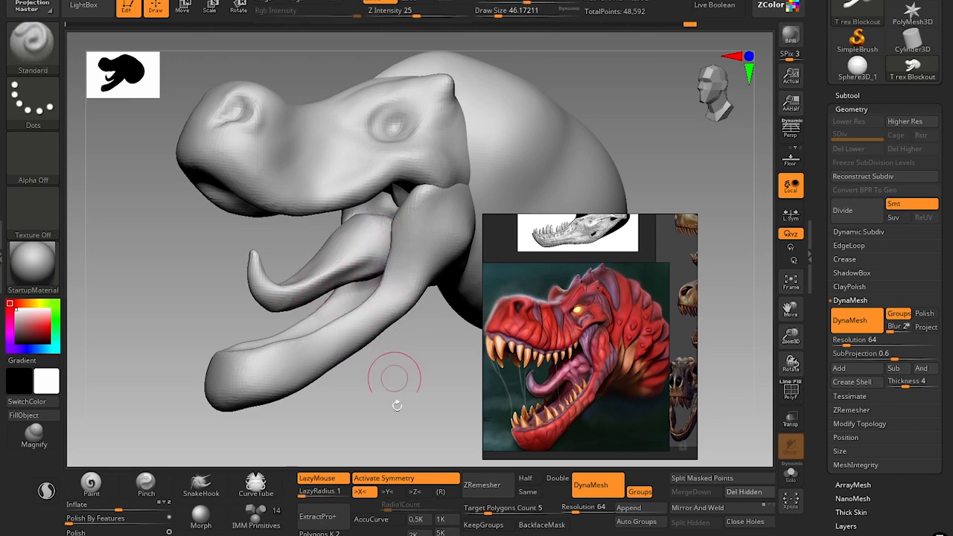
{"action": "mouse_move", "coordinate": [395, 402]}
{"action": "right_mouse_down", "text": "ctrl"}
{"action": "mouse_move", "coordinate": [380, 361]}
{"action": "mouse_move", "coordinate": [407, 383]}
{"action": "mouse_move", "coordinate": [404, 406]}
{"action": "right_mouse_up", "text": "ctrl"}
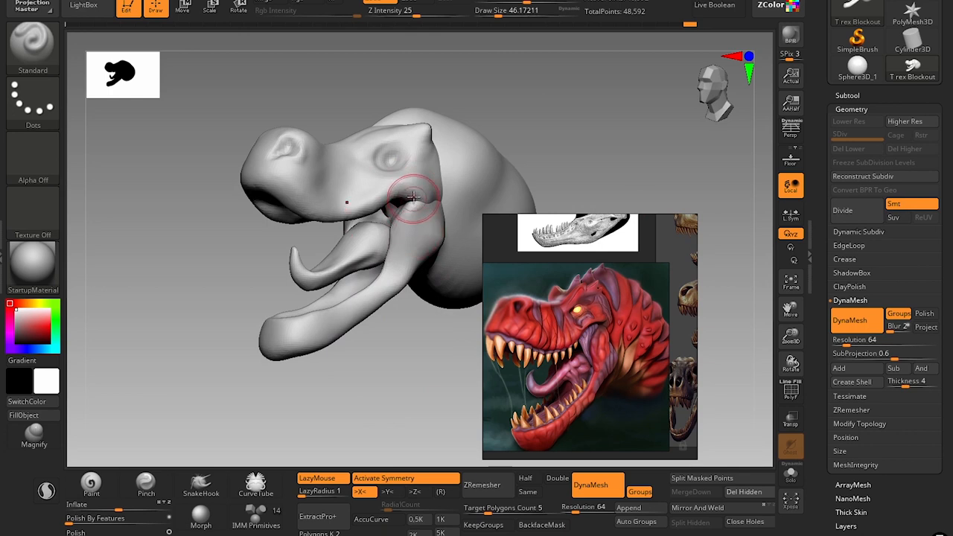
Display the polygroups, isolate the upper head and lower jaw, and combine them into one polygroup.
{"action": "key", "text": "shift+f"}
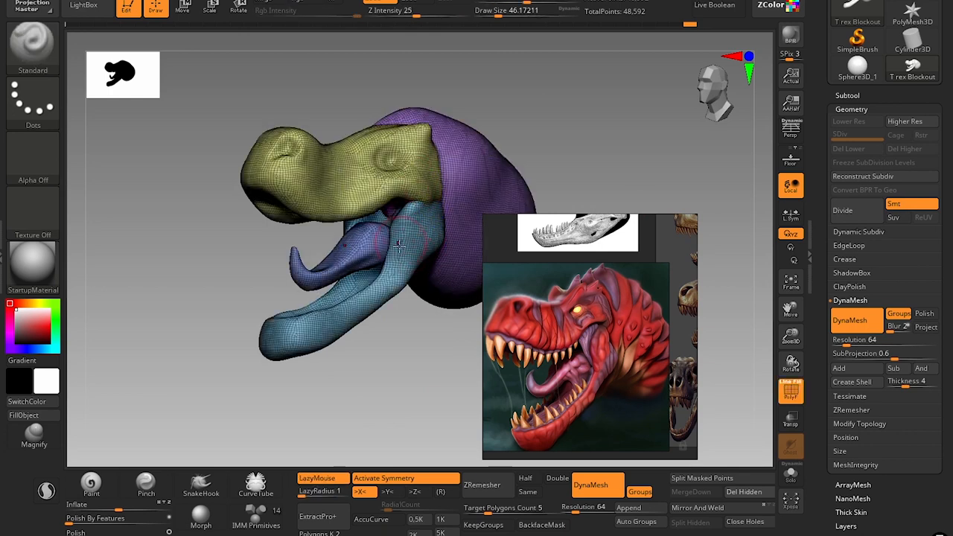
{"action": "left_click_drag", "start_coordinate": [586, 137], "coordinate": [485, 164]}
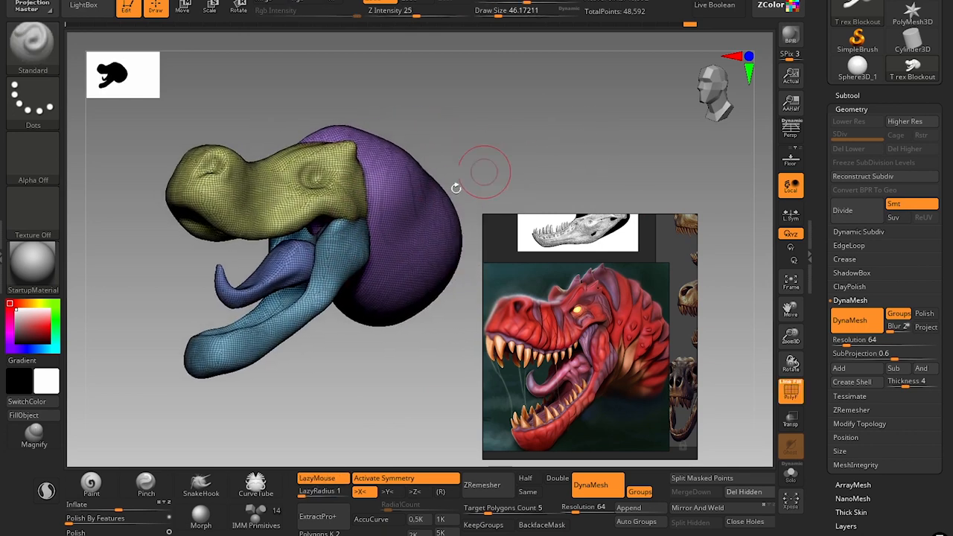
{"action": "left_click", "coordinate": [235, 184], "text": "ctrl+shift"}
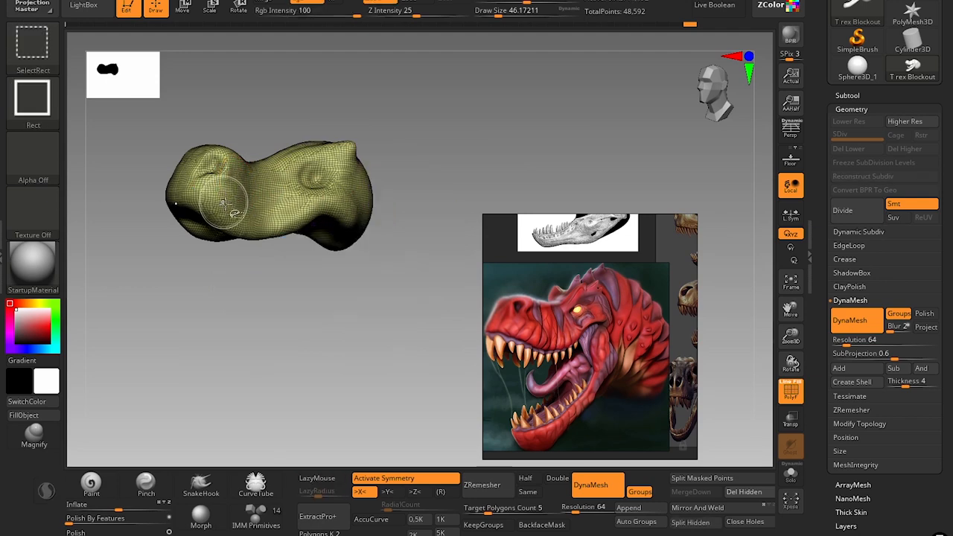
{"action": "left_click", "coordinate": [223, 201], "text": "ctrl+shift"}
{"action": "left_click", "coordinate": [301, 310], "text": "ctrl+shift"}
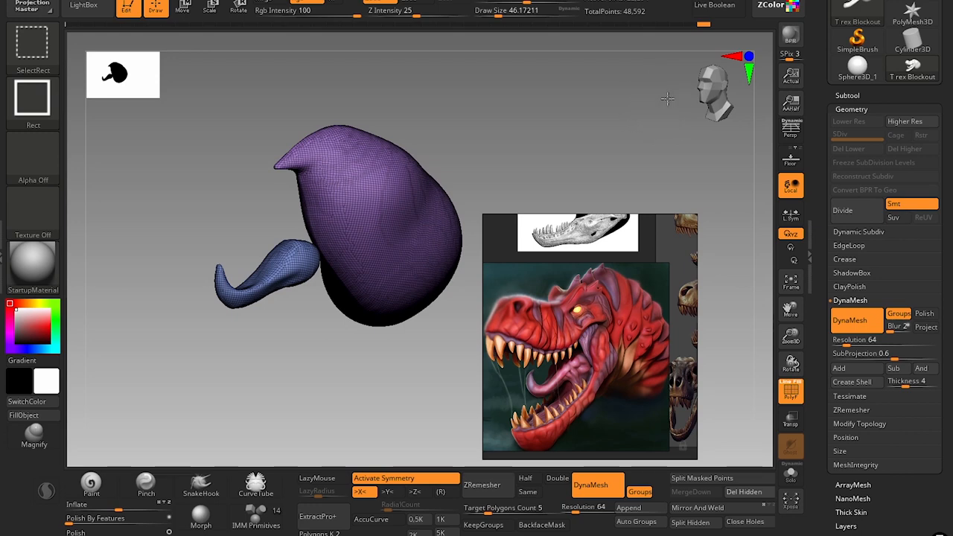
{"action": "left_click_drag", "start_coordinate": [667, 97], "coordinate": [588, 177], "text": "ctrl+shift"}
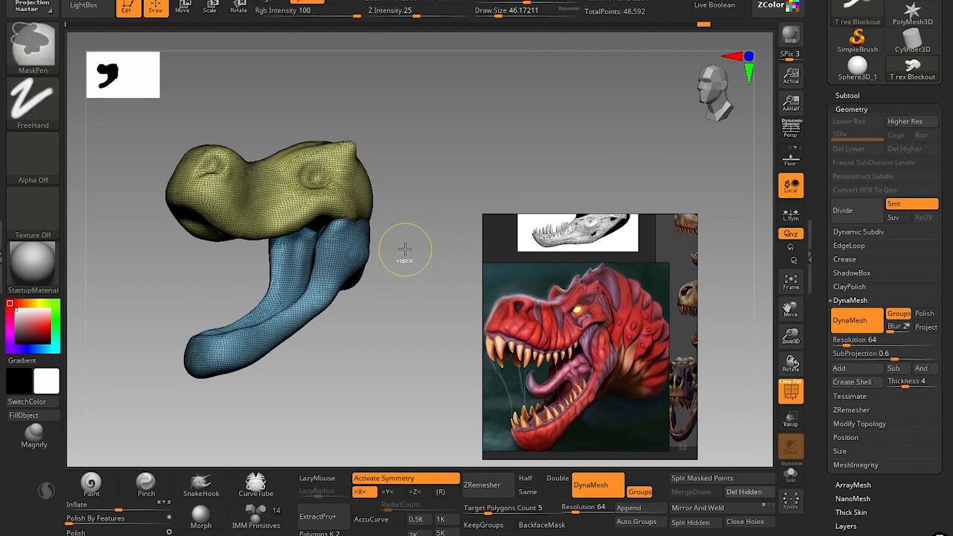
{"action": "key", "text": "ctrl+w"}
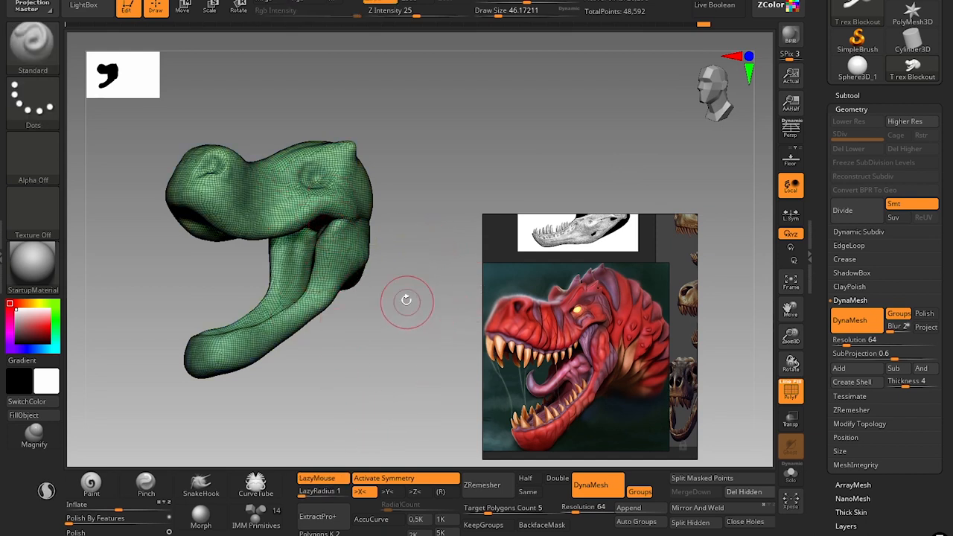
Unhide the neck and tongue, re-DynaMesh with Groups on to fuse head and jaw, and turn off the polyframe.
{"action": "left_click", "coordinate": [438, 202], "text": "ctrl+shift"}
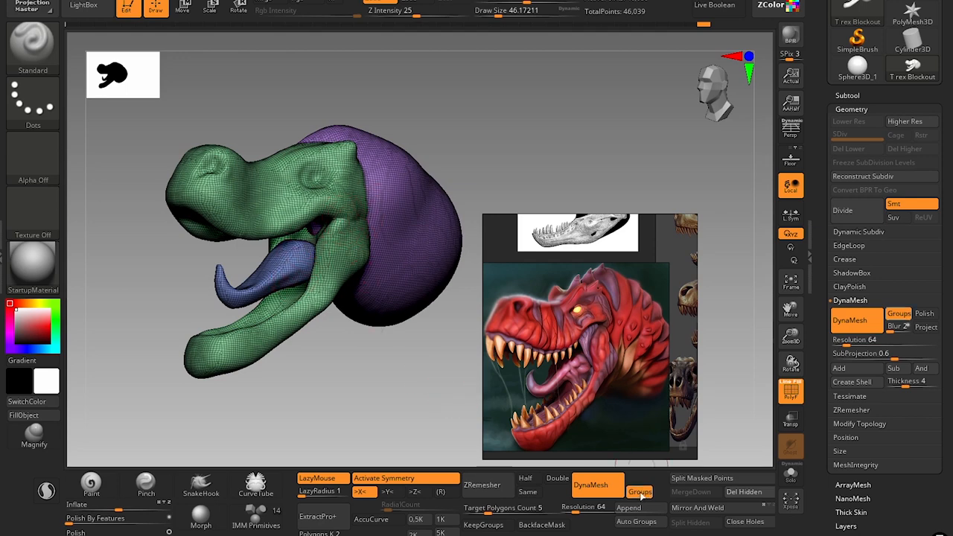
{"action": "left_click_drag", "start_coordinate": [452, 132], "coordinate": [368, 195]}
{"action": "key", "text": "shift+f"}
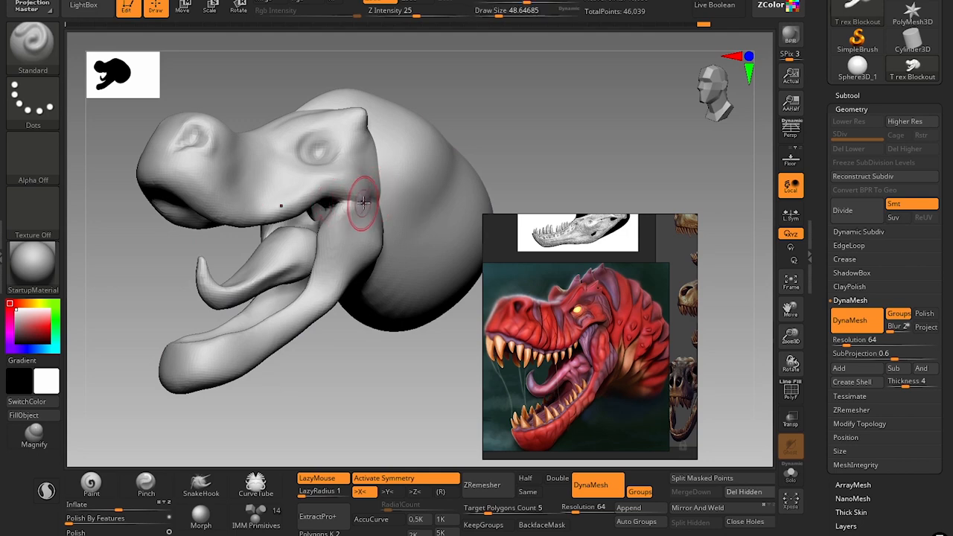
Rework the mouth corner where the upper head meets the jaw, using the DamStandard brush at a draw size of about 49.
{"action": "key", "text": "shift"}
{"action": "left_click_drag", "start_coordinate": [488, 109], "coordinate": [484, 138], "text": "alt"}
{"action": "key", "text": "b"}
{"action": "key", "text": "d"}
{"action": "key", "text": "s"}
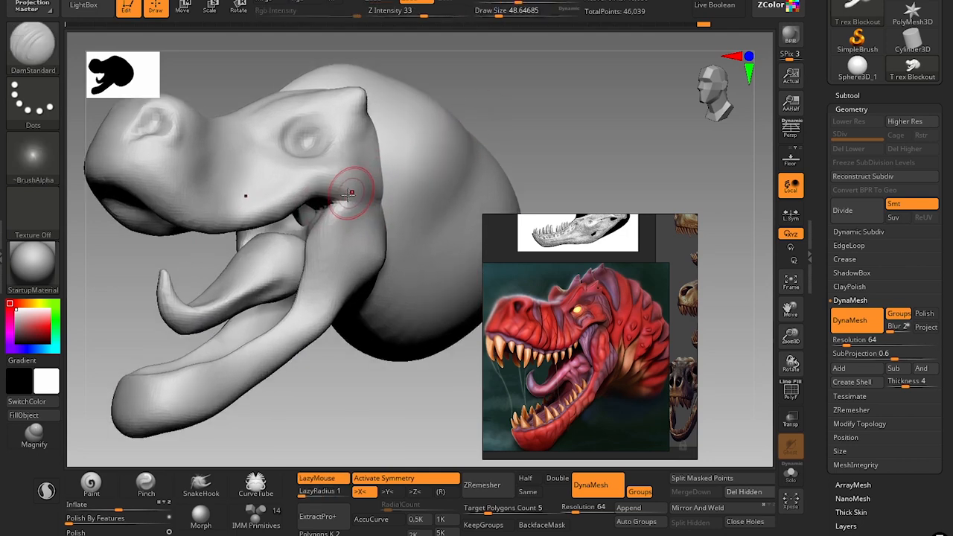
{"action": "key", "text": "s"}
{"action": "left_click", "coordinate": [348, 198]}
Reshape the jaw below the mouth corner with the Move Topological brush at draw sizes of about 83 and 97.
{"action": "key", "text": "b"}
{"action": "key", "text": "m"}
{"action": "key", "text": "t"}
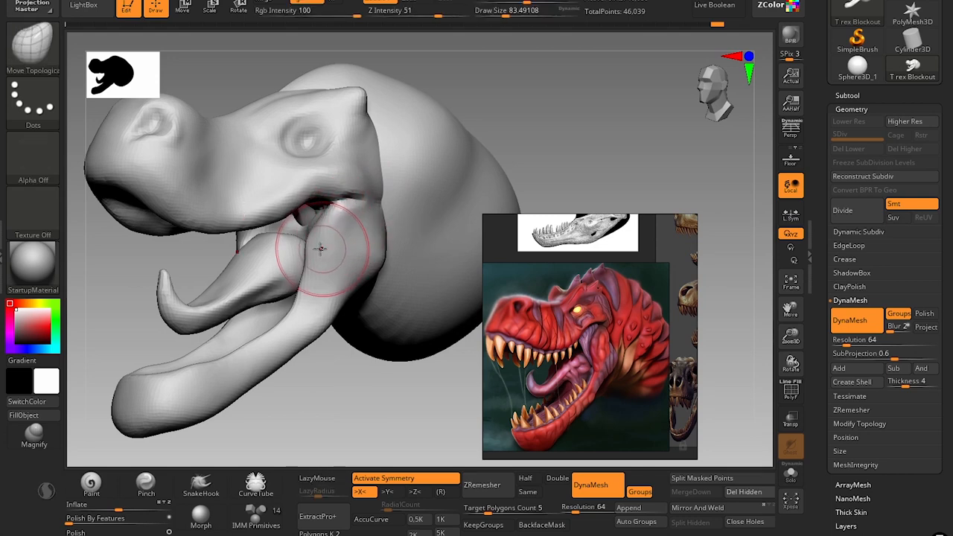
{"action": "key", "text": "s"}
{"action": "left_click", "coordinate": [316, 243]}
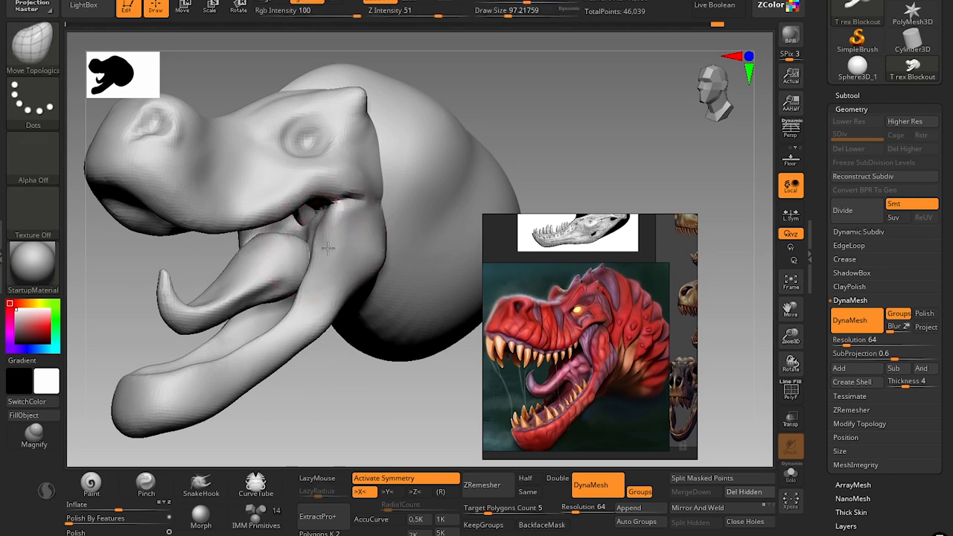
{"action": "left_click_drag", "start_coordinate": [327, 248], "coordinate": [312, 244]}
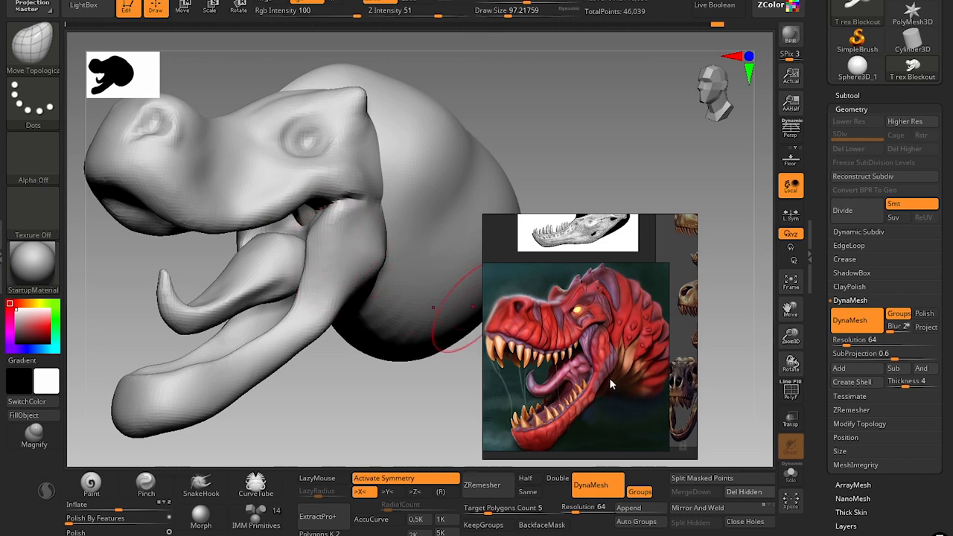
{"action": "key", "text": "s"}
{"action": "left_click", "coordinate": [380, 255]}
Reshape the eye socket into a slanted form with the Move brush at draw sizes of about 54 and 51.
{"action": "mouse_move", "coordinate": [394, 386]}
{"action": "left_mouse_down", "text": "alt"}
{"action": "mouse_move", "coordinate": [383, 419]}
{"action": "mouse_move", "coordinate": [402, 447]}
{"action": "left_mouse_up", "text": "alt"}
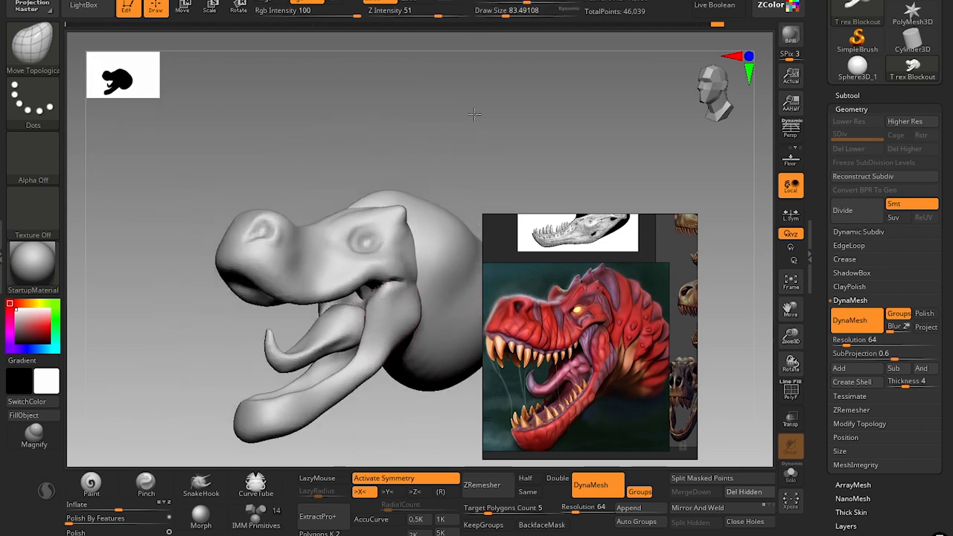
{"action": "left_click_drag", "start_coordinate": [472, 116], "coordinate": [466, 182], "text": "alt"}
{"action": "key", "text": "b"}
{"action": "key", "text": "m"}
{"action": "key", "text": "v"}
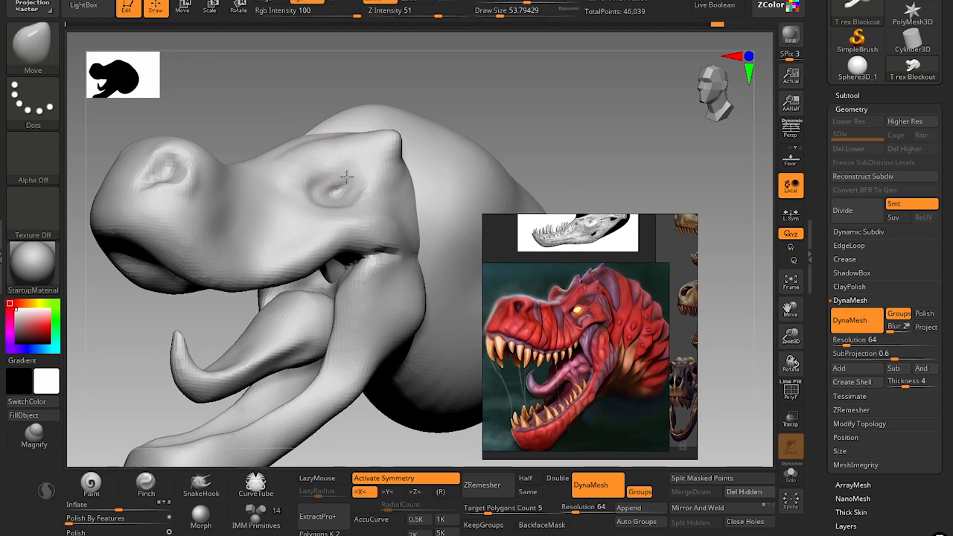
{"action": "mouse_move", "coordinate": [522, 149]}
{"action": "left_mouse_down", "text": "alt"}
{"action": "mouse_move", "coordinate": [487, 126]}
{"action": "mouse_move", "coordinate": [450, 129]}
{"action": "mouse_move", "coordinate": [467, 154]}
{"action": "mouse_move", "coordinate": [452, 152]}
{"action": "left_mouse_up", "text": "alt"}
{"action": "key", "text": "s"}
{"action": "left_click", "coordinate": [345, 253]}
{"action": "key", "text": "shift+f"}
{"action": "key", "text": "shift+f"}
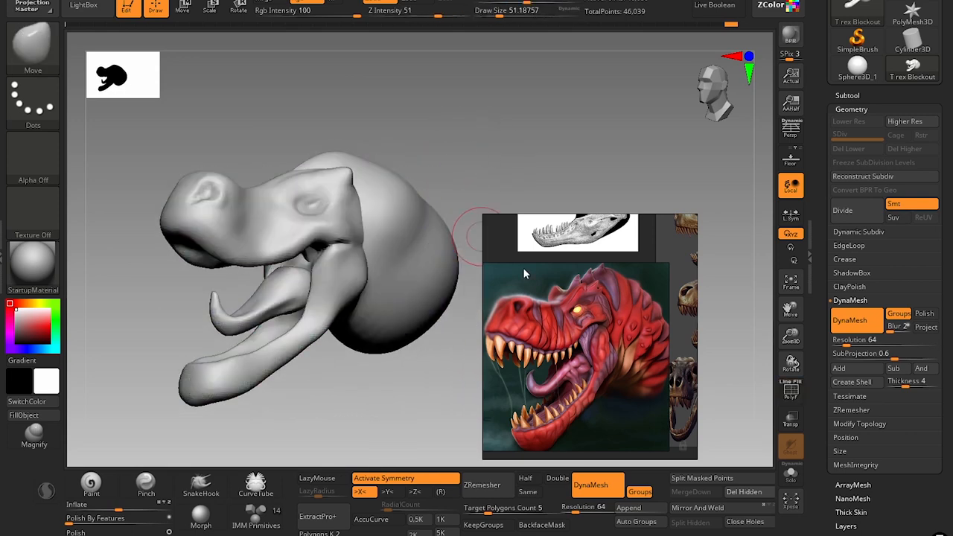
Re-DynaMesh the head at a resolution of 48.
{"action": "left_click", "coordinate": [583, 520]}
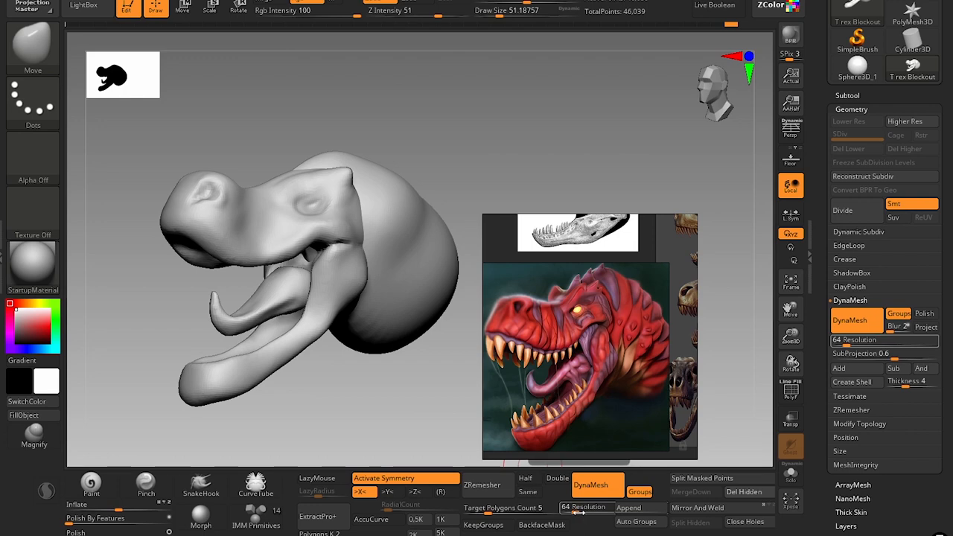
{"action": "type", "text": "44"}
{"action": "key", "text": "Return"}
{"action": "key", "text": "space"}
{"action": "left_click_drag", "start_coordinate": [522, 169], "coordinate": [519, 181], "text": "ctrl"}
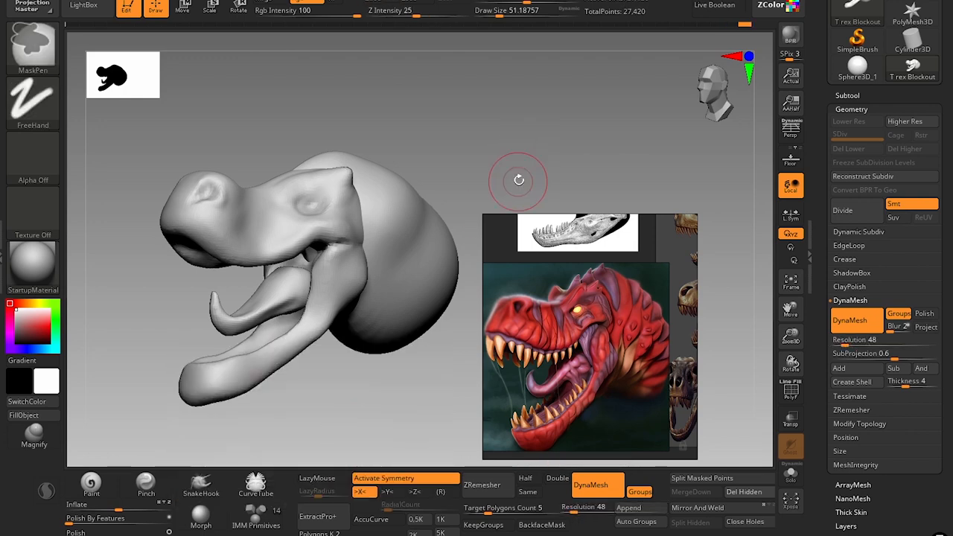
Rework the nostril with the DamStandard brush and the Move brush at draw sizes of about 39 and 49.
{"action": "left_click_drag", "start_coordinate": [448, 151], "coordinate": [462, 169], "text": "alt"}
{"action": "mouse_move", "coordinate": [457, 125]}
{"action": "left_mouse_down", "text": "alt"}
{"action": "mouse_move", "coordinate": [496, 167]}
{"action": "mouse_move", "coordinate": [488, 162]}
{"action": "left_mouse_up", "text": "alt"}
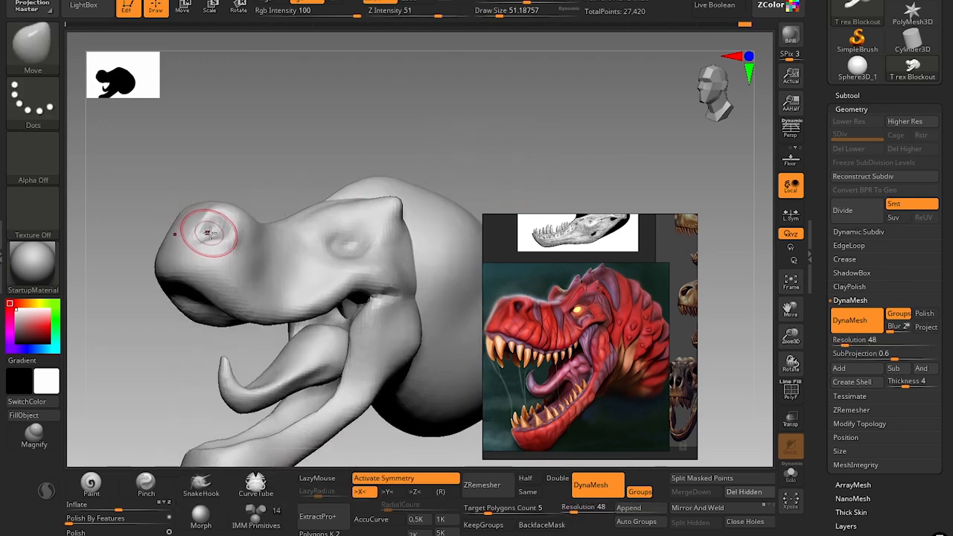
{"action": "key", "text": "b"}
{"action": "key", "text": "d"}
{"action": "key", "text": "s"}
{"action": "key", "text": "s"}
{"action": "left_click_drag", "start_coordinate": [211, 234], "coordinate": [207, 234]}
{"action": "key", "text": "b"}
{"action": "key", "text": "m"}
{"action": "key", "text": "v"}
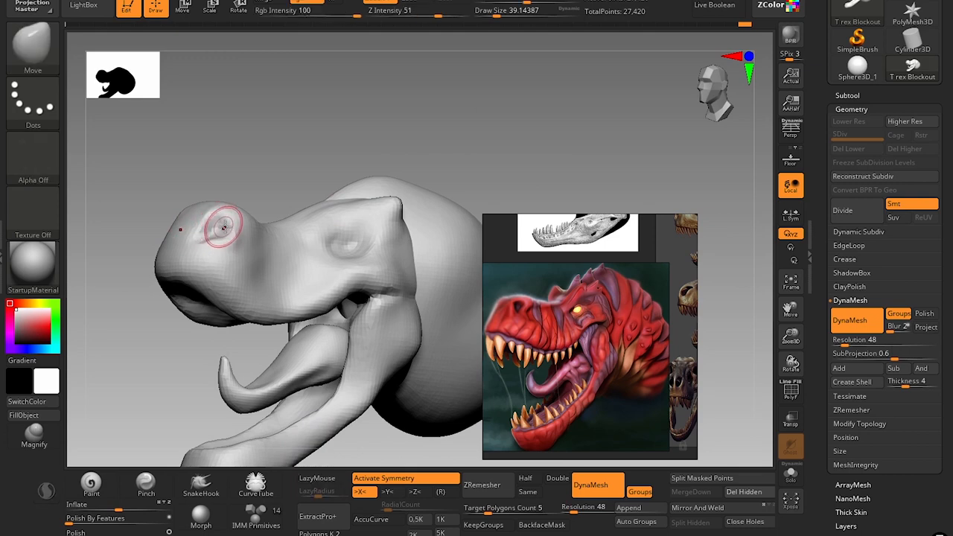
{"action": "key", "text": "s"}
{"action": "key", "text": "s"}
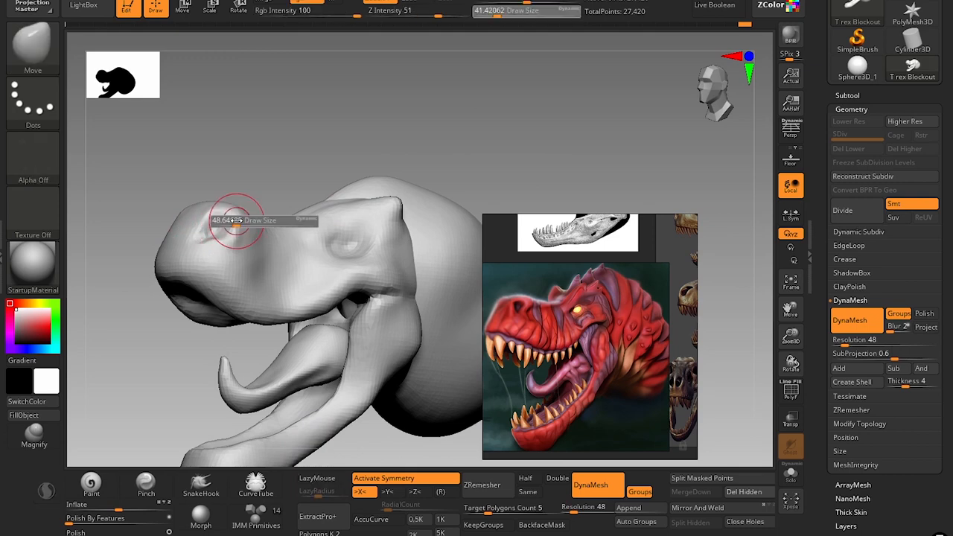
{"action": "left_click_drag", "start_coordinate": [235, 220], "coordinate": [236, 217]}
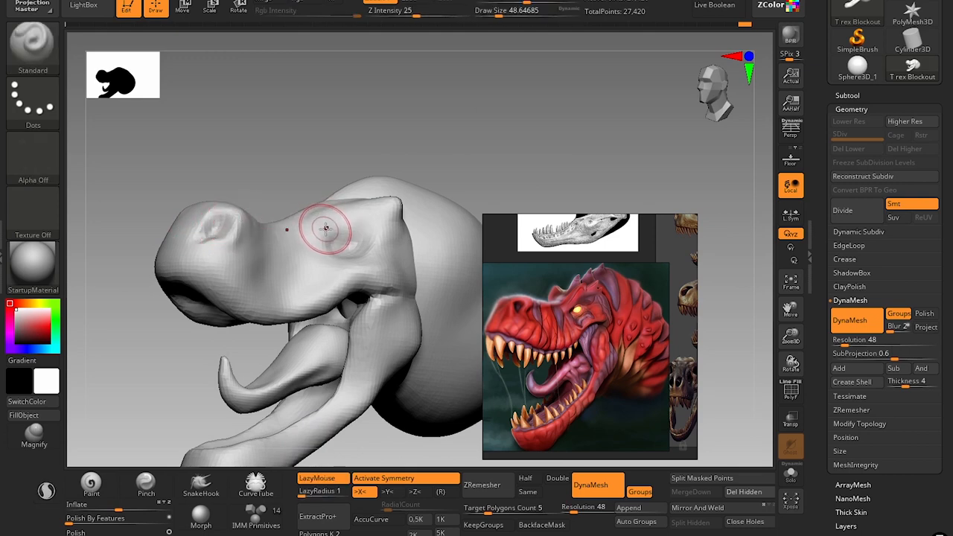
Sculpt brow ridges above the eye socket with the Standard brush at a draw size of about 31, smoothing the first, broader strokes.
{"action": "key", "text": "b"}
{"action": "key", "text": "s"}
{"action": "key", "text": "t"}
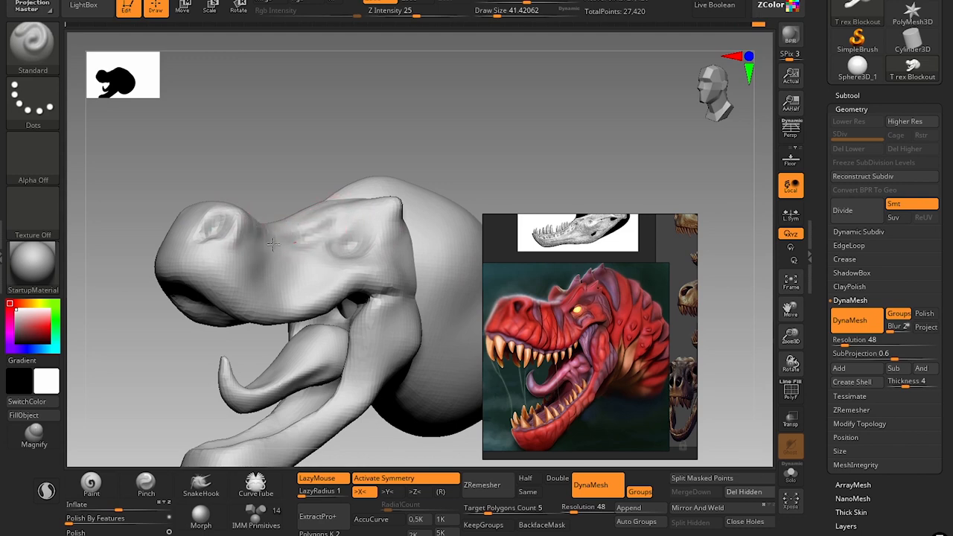
{"action": "key", "text": "shift"}
{"action": "left_click_drag", "start_coordinate": [302, 245], "coordinate": [305, 247], "text": "shift"}
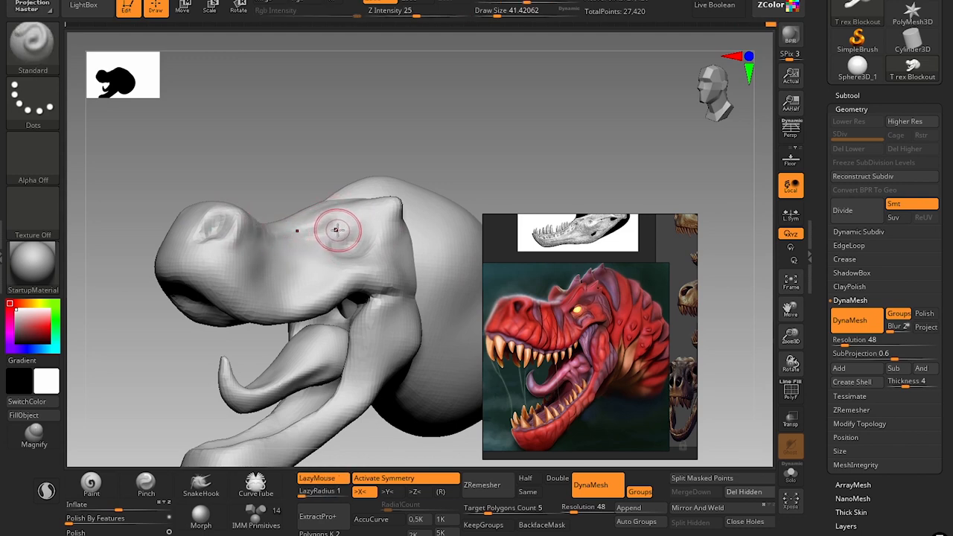
{"action": "key", "text": "["}
{"action": "mouse_move", "coordinate": [348, 217]}
{"action": "left_mouse_down", "text": "alt"}
{"action": "mouse_move", "coordinate": [298, 244]}
{"action": "mouse_move", "coordinate": [344, 216]}
{"action": "left_mouse_up", "text": "alt"}
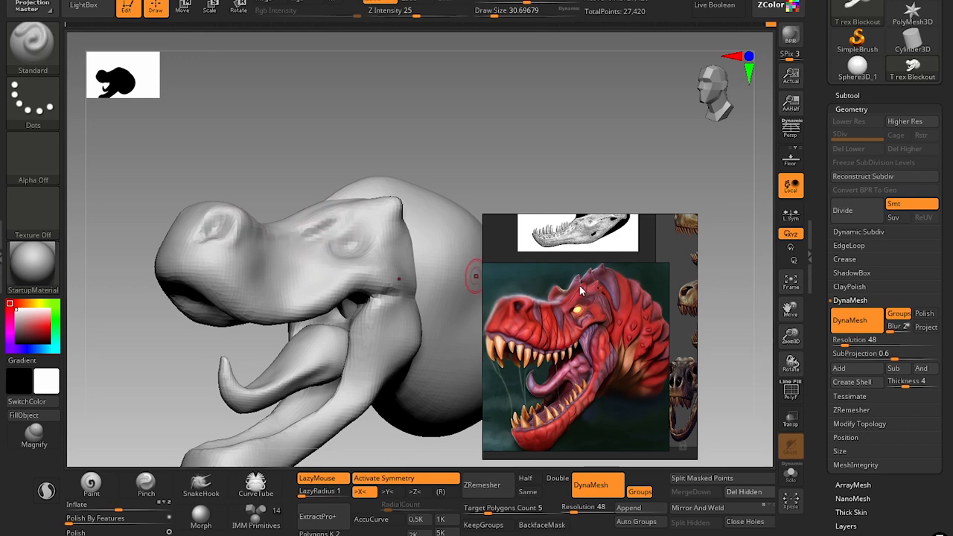
Smooth the rear corner of the brow and pull out three spikes along it with the Move brush at draw sizes of about 27 and 31.
{"action": "key", "text": "b"}
{"action": "key", "text": "m"}
{"action": "key", "text": "v"}
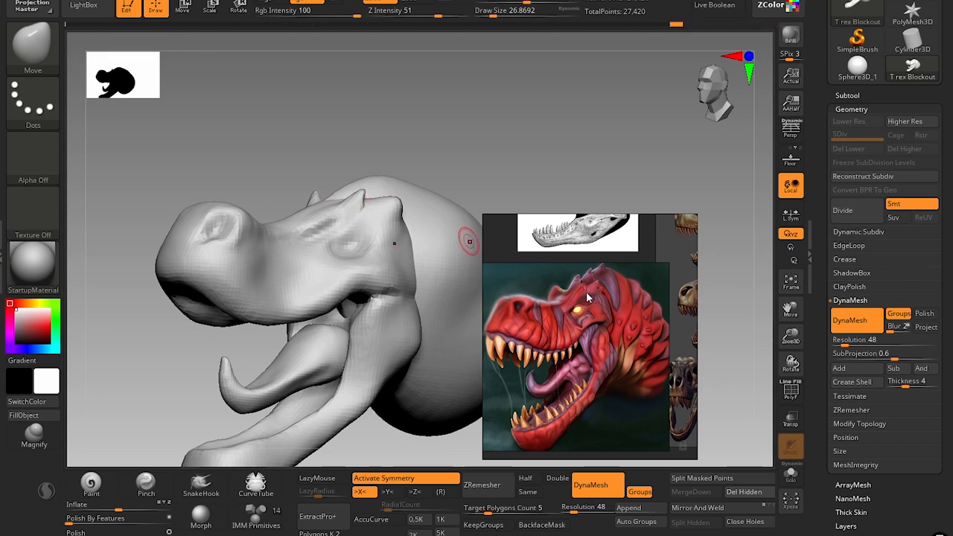
{"action": "scroll", "coordinate": [581, 298], "scroll_direction": "up", "scroll_amount": 5}
{"action": "scroll", "coordinate": [577, 294], "scroll_direction": "up", "scroll_amount": 2}
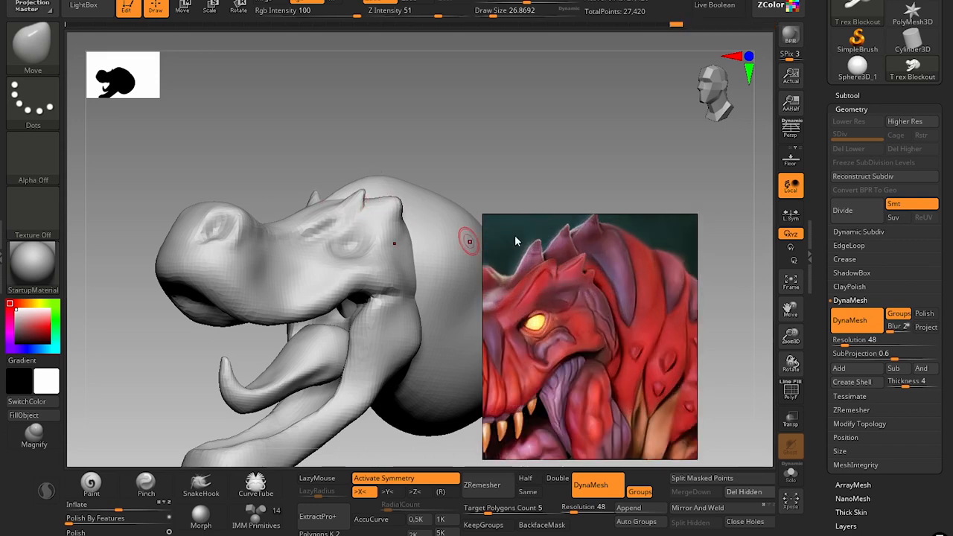
{"action": "left_click_drag", "start_coordinate": [397, 208], "coordinate": [396, 211], "text": "shift"}
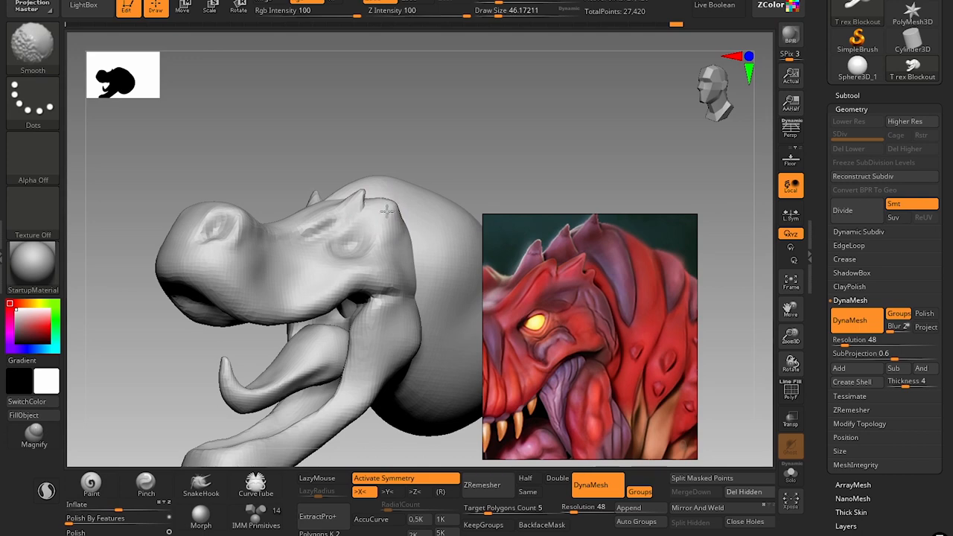
{"action": "key", "text": "s"}
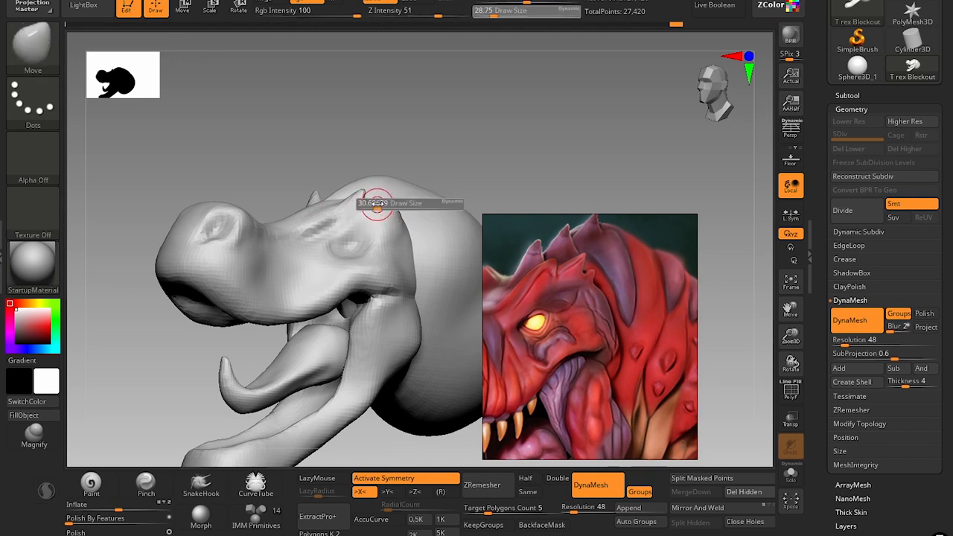
{"action": "left_click", "coordinate": [377, 206]}
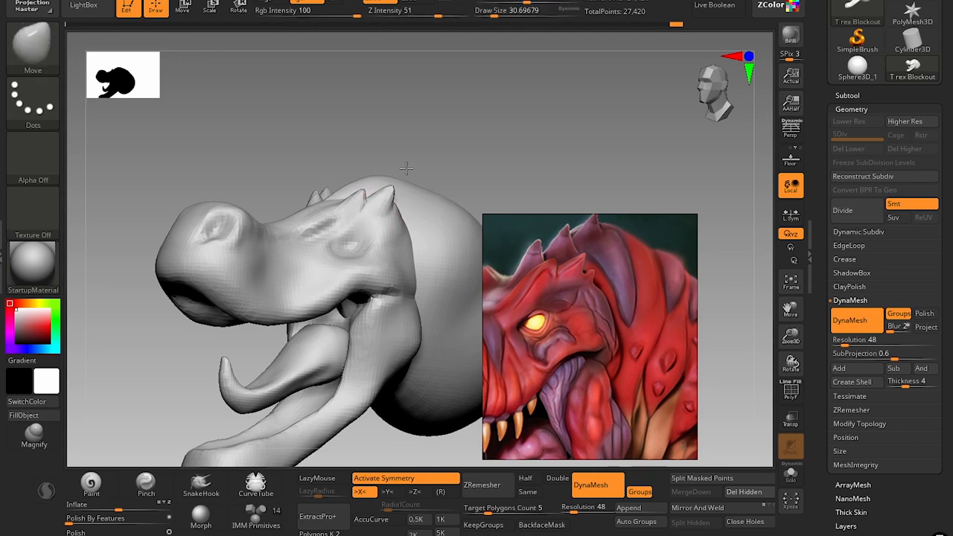
{"action": "key", "text": "s"}
{"action": "left_click", "coordinate": [401, 216]}
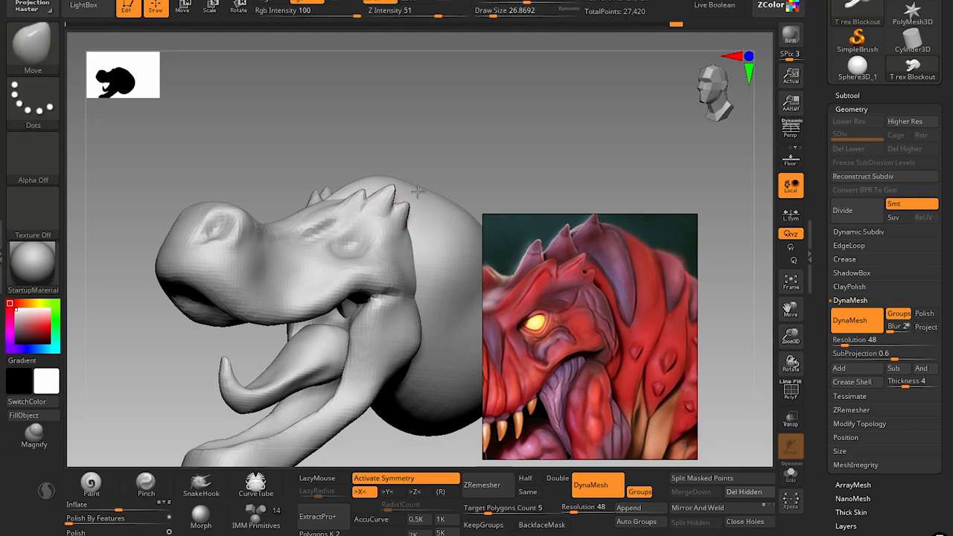
Reshape the snout's overall profile with the Move brush at draw sizes of about 128 and 94.
{"action": "left_click_drag", "start_coordinate": [466, 146], "coordinate": [422, 138], "text": "alt"}
{"action": "left_click_drag", "start_coordinate": [365, 373], "coordinate": [331, 376]}
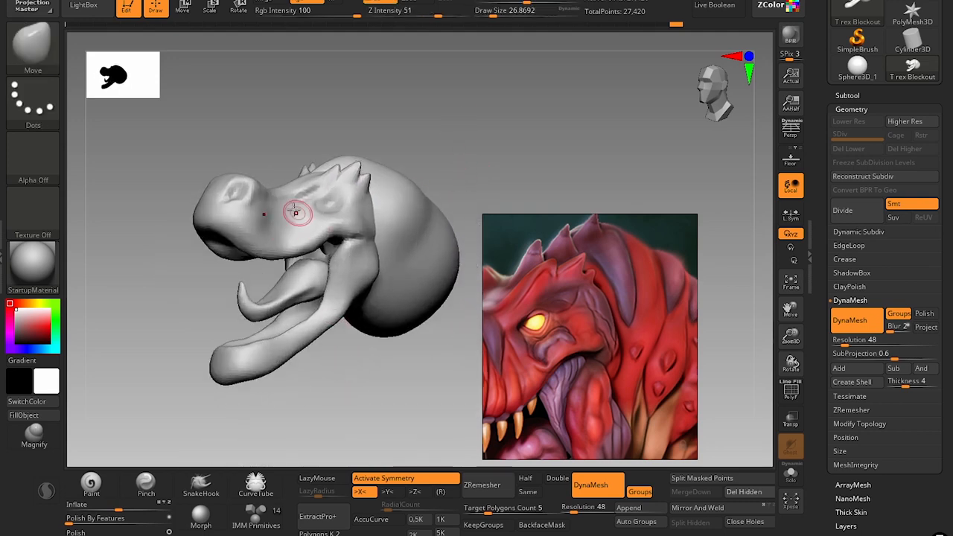
{"action": "mouse_move", "coordinate": [203, 303]}
{"action": "left_mouse_down"}
{"action": "mouse_move", "coordinate": [183, 306]}
{"action": "mouse_move", "coordinate": [185, 321]}
{"action": "mouse_move", "coordinate": [207, 290]}
{"action": "left_mouse_up"}
{"action": "scroll", "coordinate": [620, 303], "scroll_direction": "down", "scroll_amount": 5}
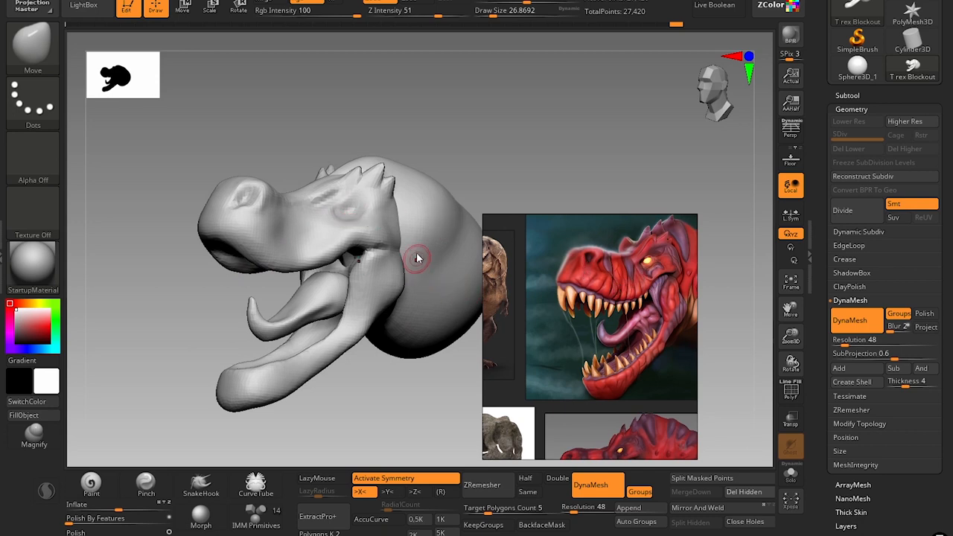
{"action": "key", "text": "s"}
{"action": "mouse_move", "coordinate": [235, 218]}
{"action": "left_mouse_down"}
{"action": "mouse_move", "coordinate": [256, 228]}
{"action": "mouse_move", "coordinate": [212, 199]}
{"action": "left_mouse_up"}
{"action": "key", "text": "bracketright"}
{"action": "key", "text": "bracketleft"}
{"action": "key", "text": "bracketleft"}
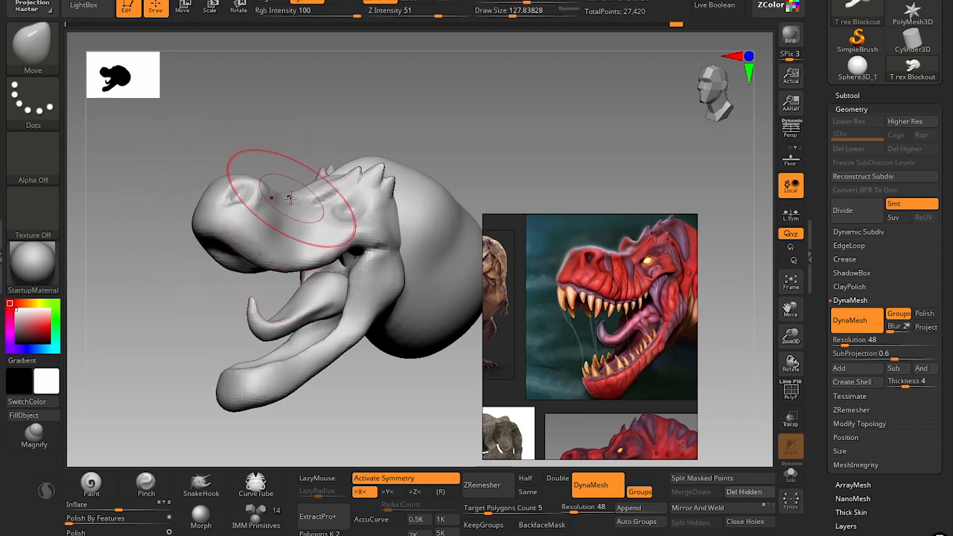
{"action": "key", "text": "bracketleft"}
{"action": "key", "text": "bracketleft"}
{"action": "key", "text": "s"}
{"action": "left_click", "coordinate": [292, 193]}
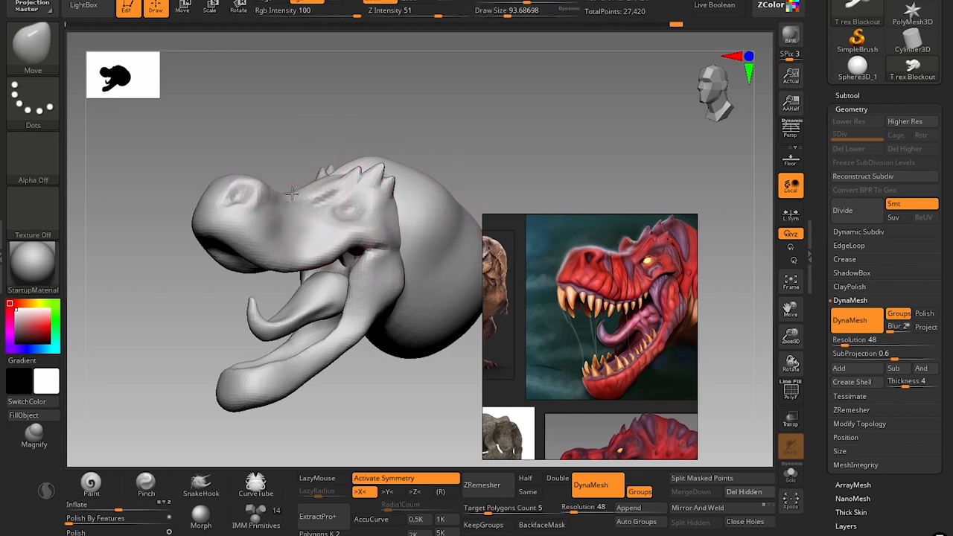
Refine the surface of the snout behind the nostril with the Standard and Clay brushes at a draw size of about 62.
{"action": "key", "text": "s"}
{"action": "left_click_drag", "start_coordinate": [283, 190], "coordinate": [253, 200]}
{"action": "key", "text": "s"}
{"action": "key", "text": "s"}
{"action": "key", "text": "1"}
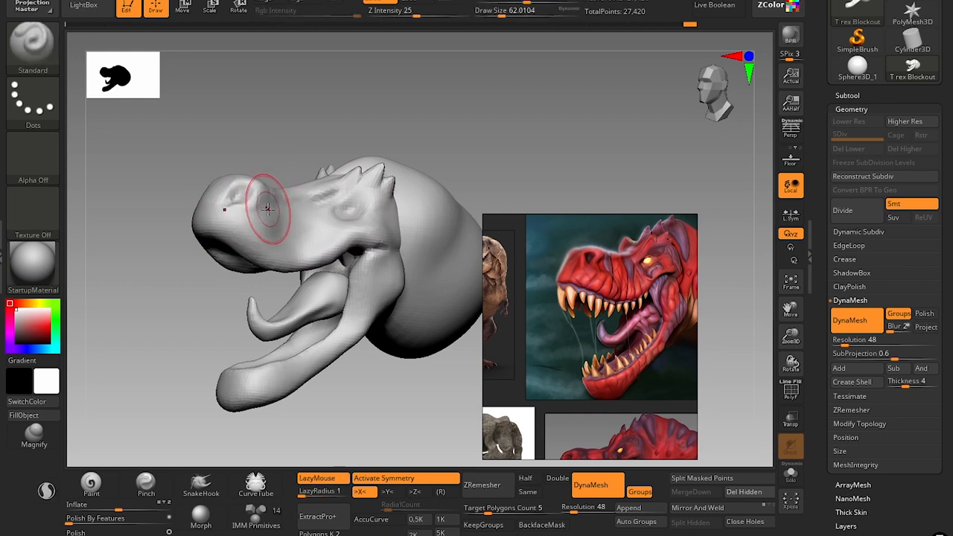
{"action": "key", "text": "2"}
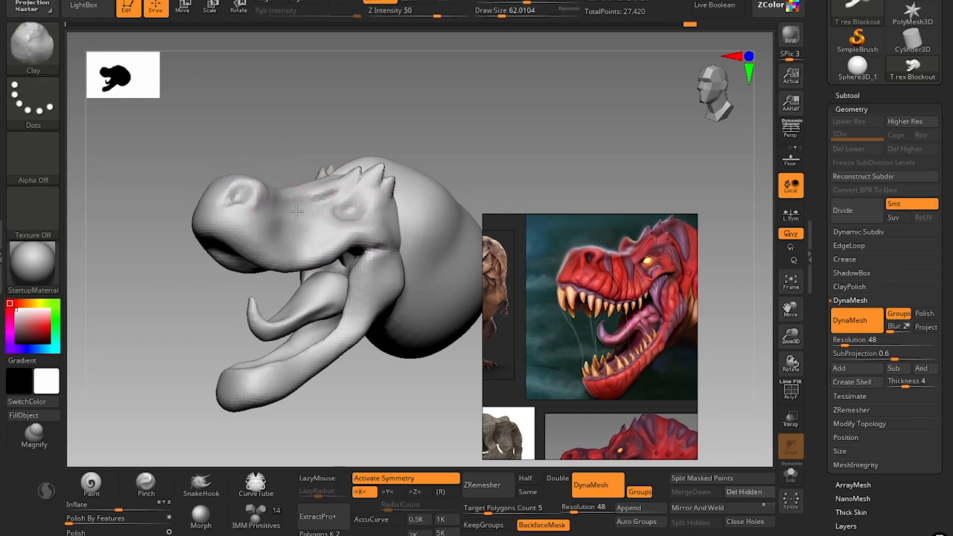
Build up the mouth corner and upper lip with the Clay and Standard brushes at a draw size of about 35.
{"action": "key", "text": "s"}
{"action": "left_click_drag", "start_coordinate": [368, 252], "coordinate": [364, 252]}
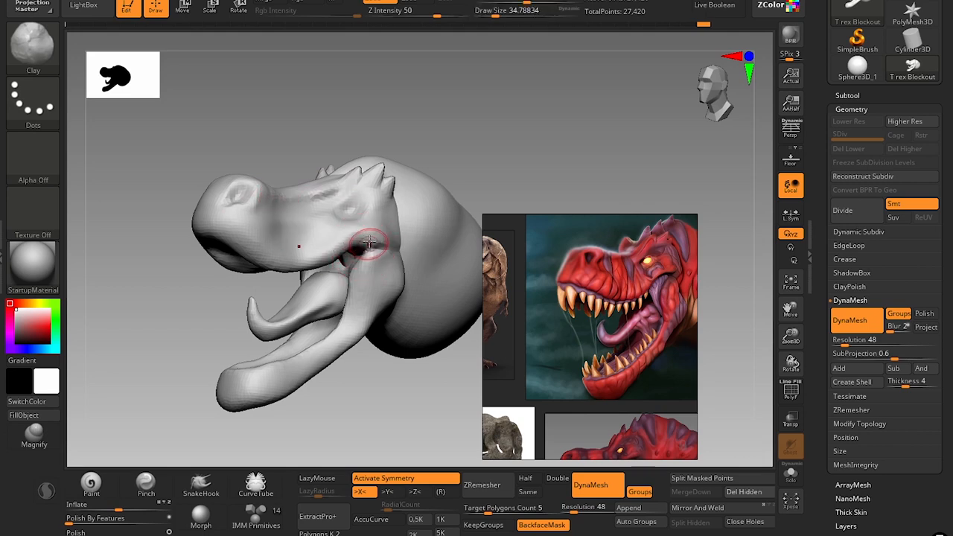
{"action": "key", "text": "1"}
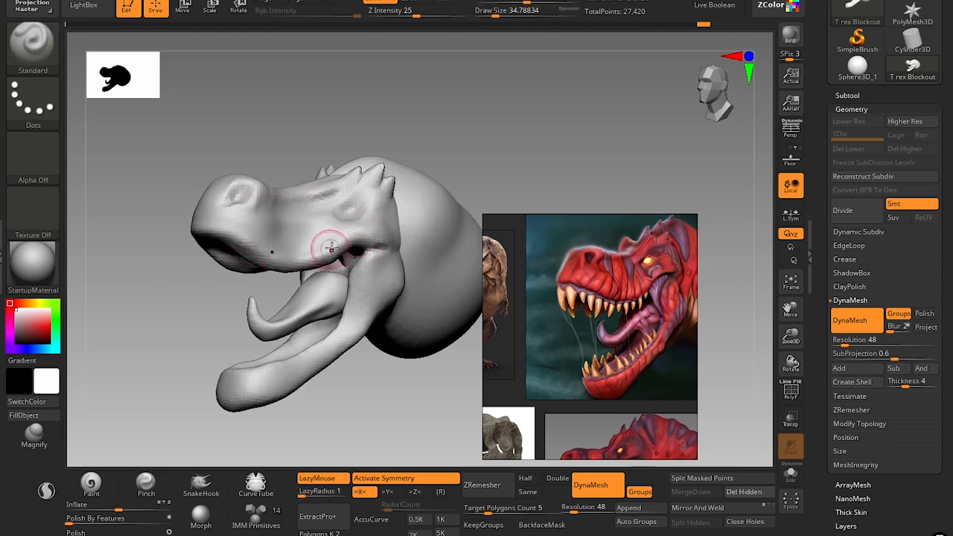
Lower the bridge of the snout between nostril and brow with the Move brush at a draw size of about 94.
{"action": "left_click_drag", "start_coordinate": [410, 103], "coordinate": [417, 124], "text": "alt"}
{"action": "key", "text": "3"}
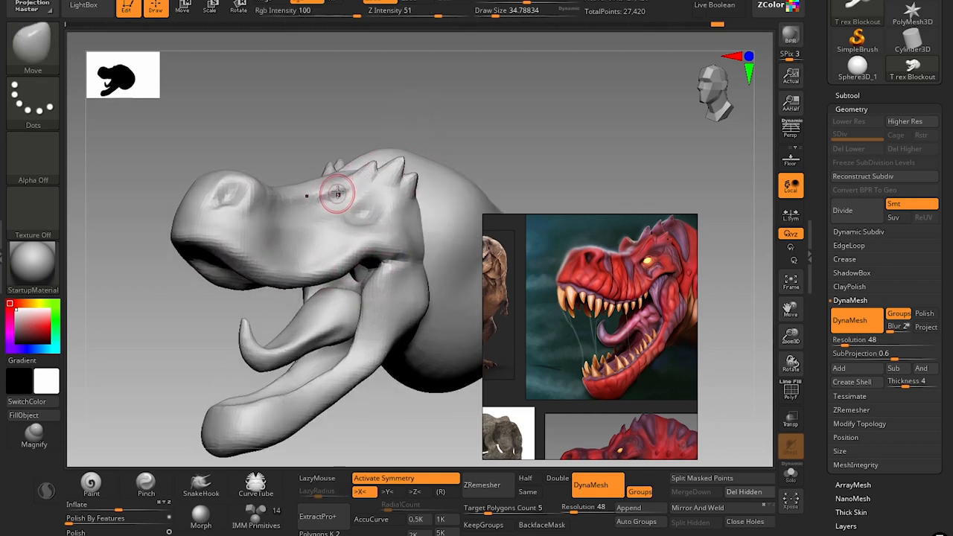
{"action": "key", "text": "s"}
{"action": "left_click_drag", "start_coordinate": [336, 192], "coordinate": [348, 192]}
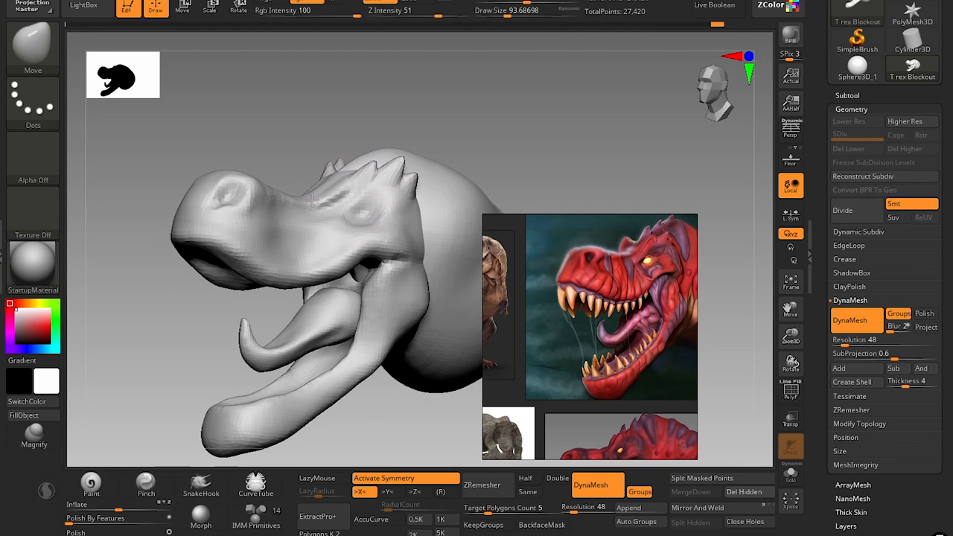
Adjust the head's width from above and the jaw from the front with the Move brush at draw sizes of about 97 and 83.
{"action": "left_click_drag", "start_coordinate": [409, 121], "coordinate": [456, 237]}
{"action": "key", "text": "s"}
{"action": "left_click_drag", "start_coordinate": [339, 179], "coordinate": [339, 171]}
{"action": "key", "text": "s"}
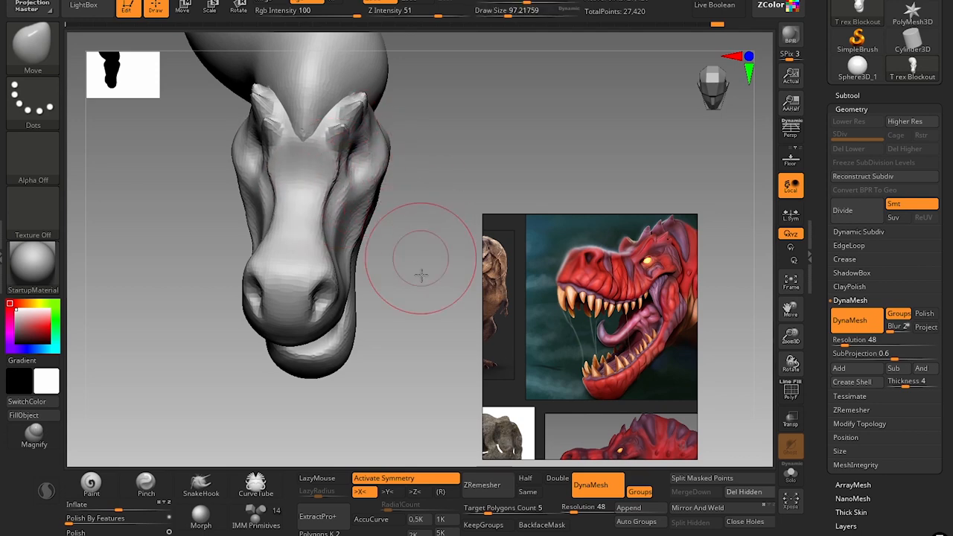
{"action": "mouse_move", "coordinate": [421, 276]}
{"action": "left_mouse_down"}
{"action": "mouse_move", "coordinate": [415, 224]}
{"action": "mouse_move", "coordinate": [413, 272]}
{"action": "mouse_move", "coordinate": [372, 257]}
{"action": "mouse_move", "coordinate": [382, 231]}
{"action": "mouse_move", "coordinate": [424, 245]}
{"action": "mouse_move", "coordinate": [373, 202]}
{"action": "left_mouse_up"}
{"action": "key", "text": "s"}
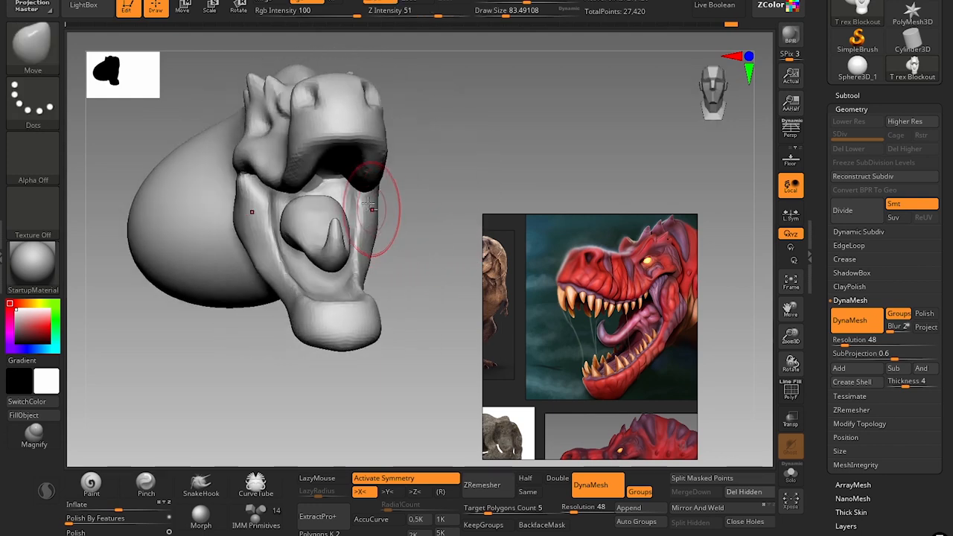
Build up the inner sides of the lower jaw beside the tongue with the Clay brush at a draw size of about 59 and the Standard brush.
{"action": "key", "text": "b"}
{"action": "key", "text": "c"}
{"action": "key", "text": "l"}
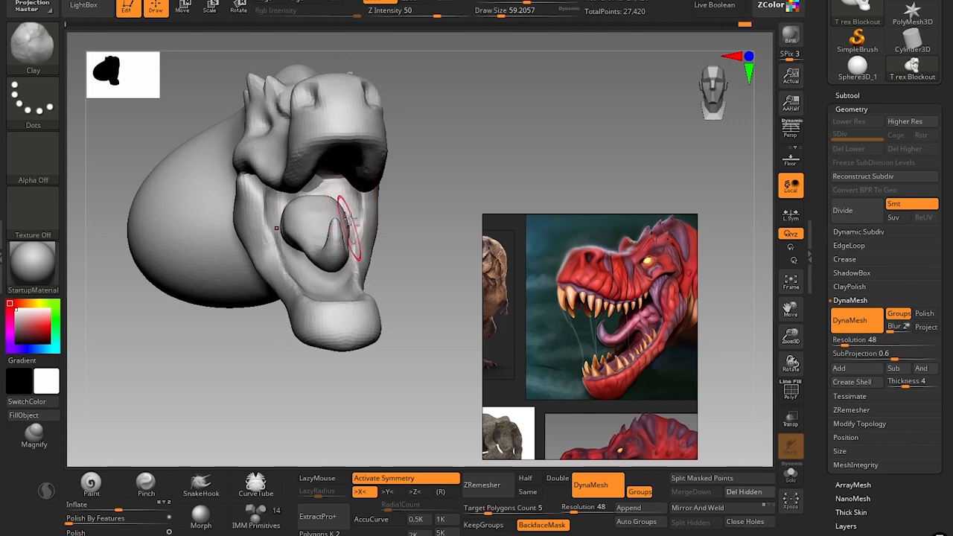
{"action": "left_click_drag", "start_coordinate": [349, 222], "coordinate": [350, 250]}
{"action": "mouse_move", "coordinate": [396, 288]}
{"action": "left_mouse_down"}
{"action": "mouse_move", "coordinate": [362, 251]}
{"action": "mouse_move", "coordinate": [367, 211]}
{"action": "left_mouse_up"}
{"action": "key", "text": "b"}
{"action": "key", "text": "s"}
{"action": "key", "text": "t"}
{"action": "mouse_move", "coordinate": [364, 258]}
{"action": "left_mouse_down", "text": "shift"}
{"action": "mouse_move", "coordinate": [365, 235]}
{"action": "mouse_move", "coordinate": [336, 233]}
{"action": "left_mouse_up", "text": "shift"}
Reshape the sides and underside of the lower jaw with the Move brush at draw sizes of about 54 and 68.
{"action": "key", "text": "s"}
{"action": "key", "text": "b"}
{"action": "key", "text": "m"}
{"action": "key", "text": "v"}
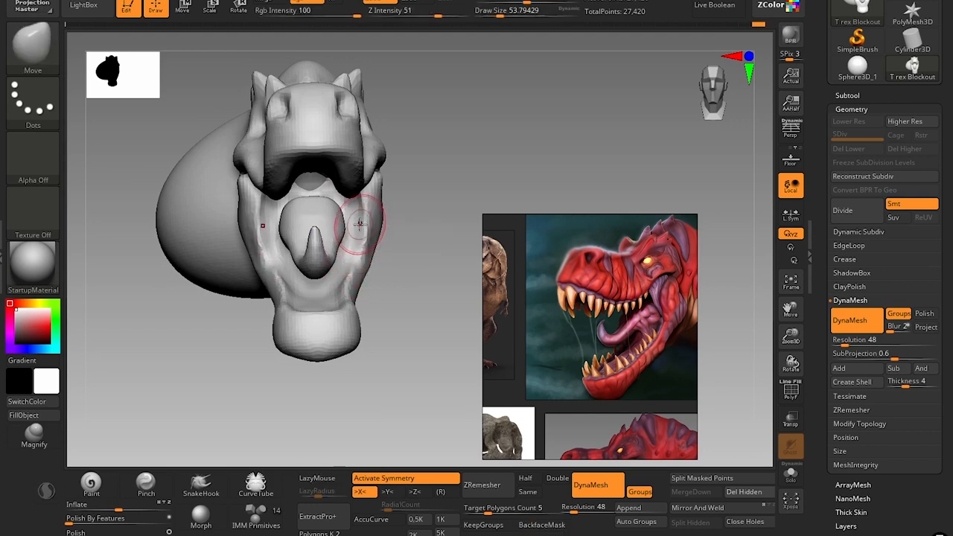
{"action": "mouse_move", "coordinate": [425, 264]}
{"action": "left_mouse_down"}
{"action": "mouse_move", "coordinate": [406, 296]}
{"action": "mouse_move", "coordinate": [377, 313]}
{"action": "mouse_move", "coordinate": [375, 336]}
{"action": "mouse_move", "coordinate": [365, 312]}
{"action": "left_mouse_up"}
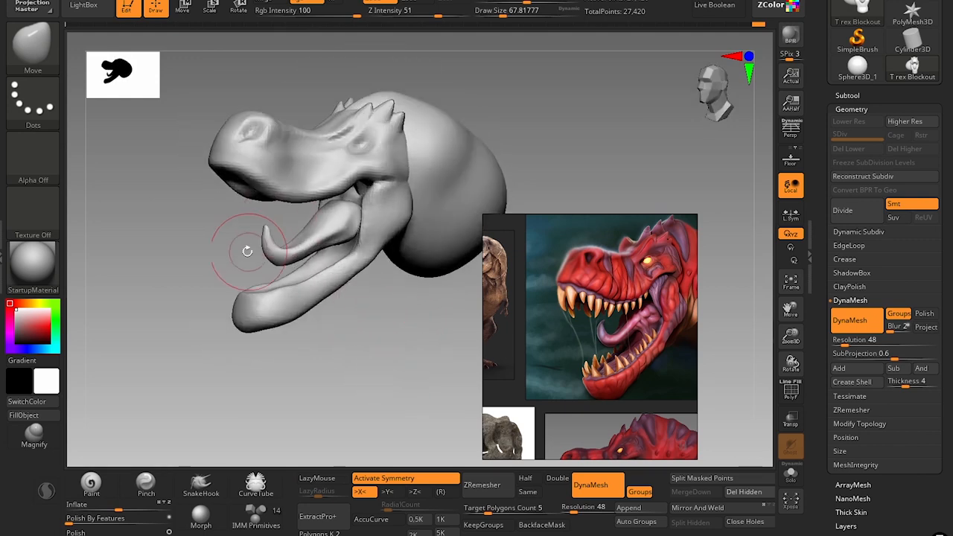
{"action": "left_click_drag", "start_coordinate": [192, 249], "coordinate": [203, 266]}
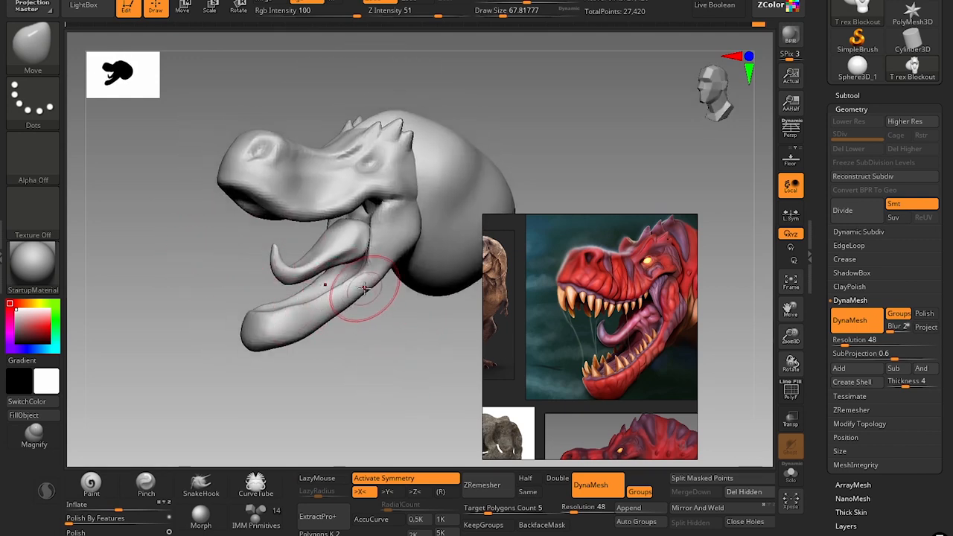
{"action": "left_click_drag", "start_coordinate": [369, 291], "coordinate": [365, 283]}
Refine the chin and the lower jaw's bottom edge with the Move brush at draw sizes of about 44 and 59.
{"action": "key", "text": "bracketleft"}
{"action": "key", "text": "bracketleft"}
{"action": "key", "text": "bracketleft"}
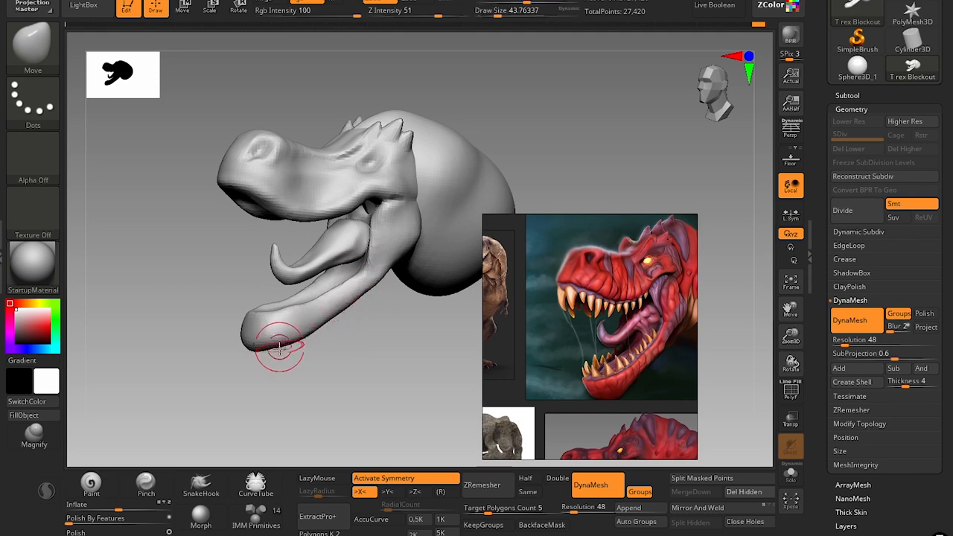
{"action": "left_click_drag", "start_coordinate": [269, 356], "coordinate": [279, 348]}
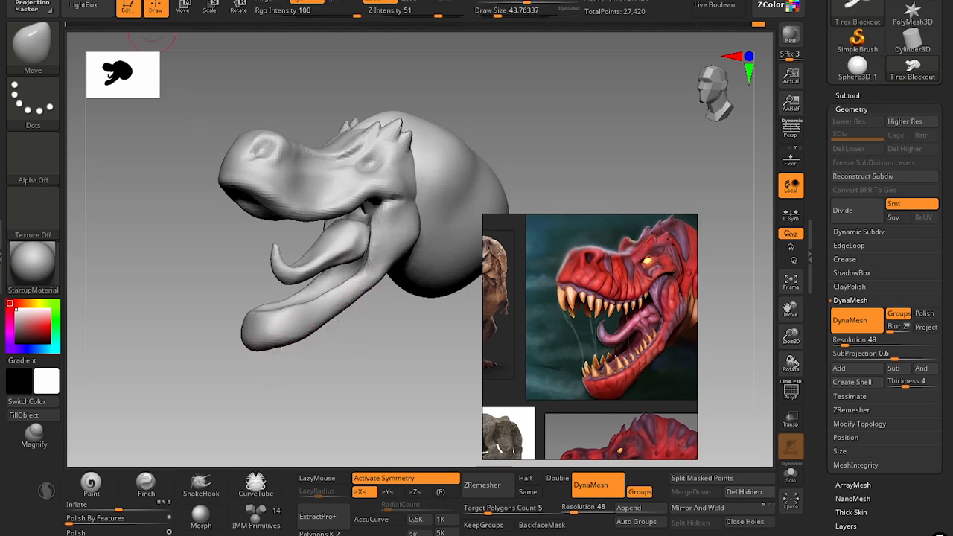
{"action": "mouse_move", "coordinate": [138, 2]}
{"action": "left_click", "coordinate": [181, 409]}
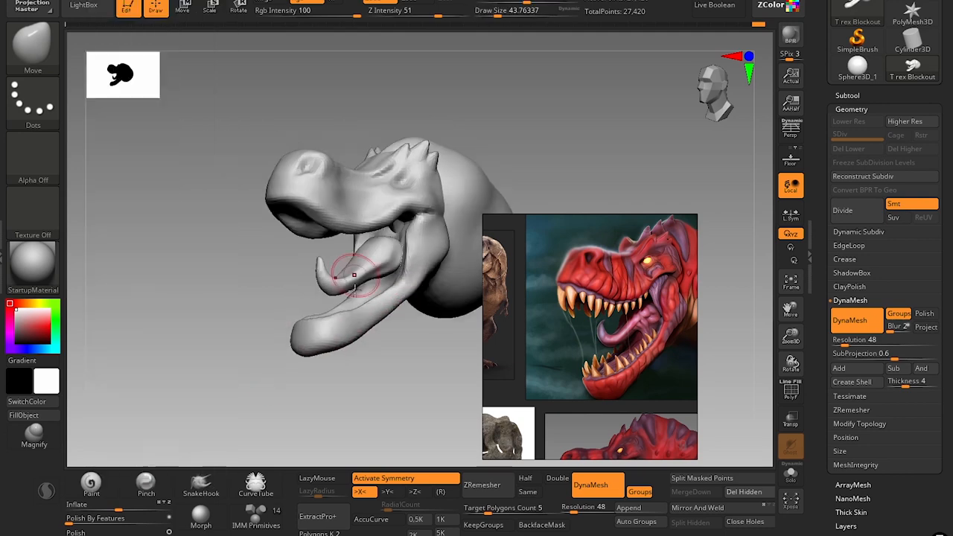
{"action": "left_click_drag", "start_coordinate": [336, 383], "coordinate": [323, 402], "text": "alt"}
{"action": "key", "text": "s"}
{"action": "left_click_drag", "start_coordinate": [283, 372], "coordinate": [287, 371]}
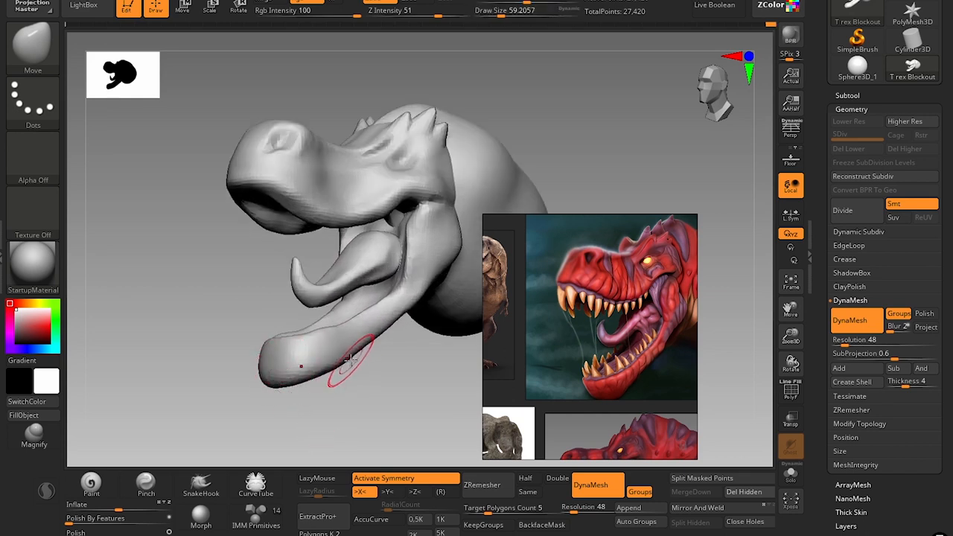
Refine the rear of the lower jaw's bottom edge with the Move brush at draw sizes of about 65 and 54.
{"action": "key", "text": "s"}
{"action": "left_click_drag", "start_coordinate": [356, 363], "coordinate": [358, 363]}
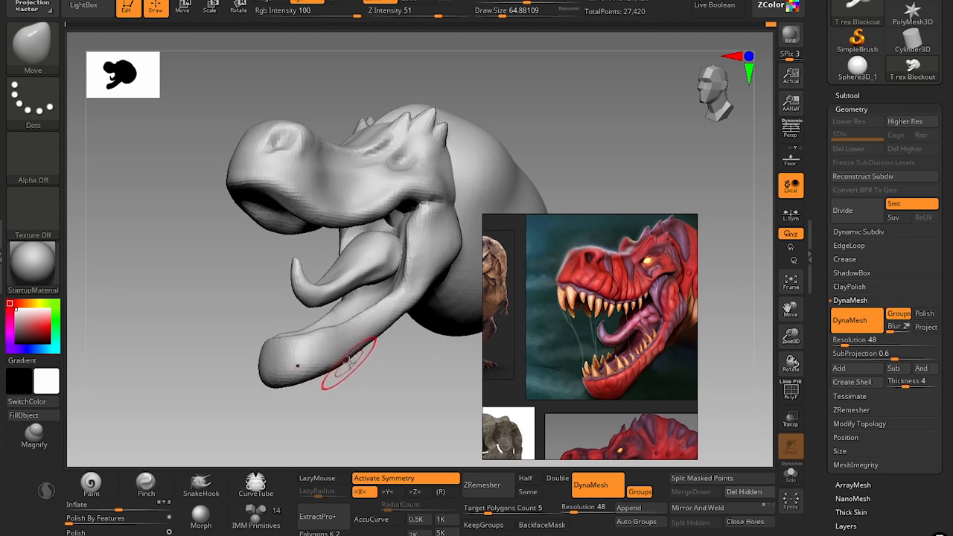
{"action": "key", "text": "s"}
{"action": "mouse_move", "coordinate": [383, 320]}
{"action": "left_mouse_down"}
{"action": "mouse_move", "coordinate": [402, 319]}
{"action": "mouse_move", "coordinate": [409, 305]}
{"action": "mouse_move", "coordinate": [400, 321]}
{"action": "left_mouse_up"}
{"action": "key", "text": "s"}
{"action": "key", "text": "s"}
{"action": "key", "text": "s"}
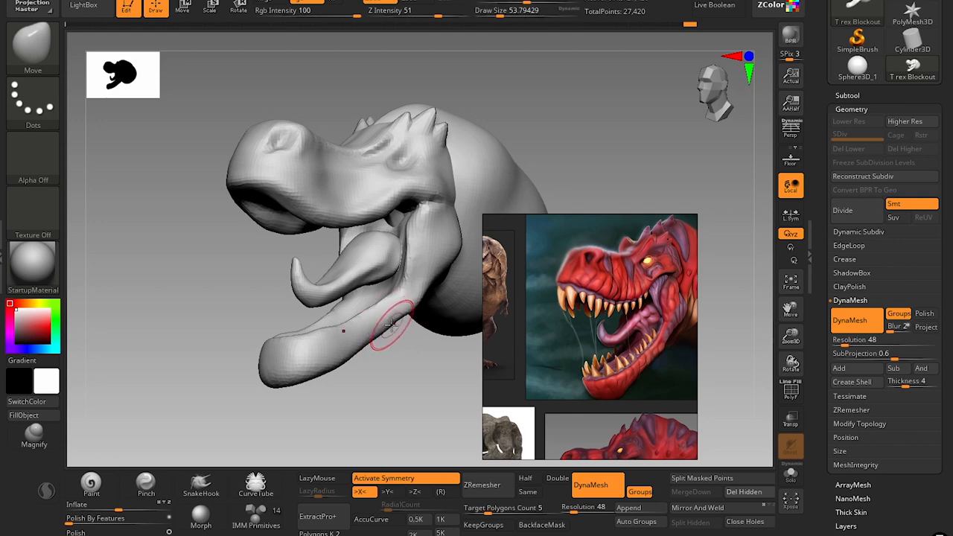
{"action": "mouse_move", "coordinate": [400, 409]}
{"action": "left_mouse_down"}
{"action": "mouse_move", "coordinate": [362, 398]}
{"action": "mouse_move", "coordinate": [404, 390]}
{"action": "mouse_move", "coordinate": [324, 388]}
{"action": "mouse_move", "coordinate": [248, 334]}
{"action": "mouse_move", "coordinate": [119, 364]}
{"action": "mouse_move", "coordinate": [414, 395]}
{"action": "left_mouse_up"}
{"action": "left_click_drag", "start_coordinate": [435, 362], "coordinate": [455, 354], "text": "alt"}
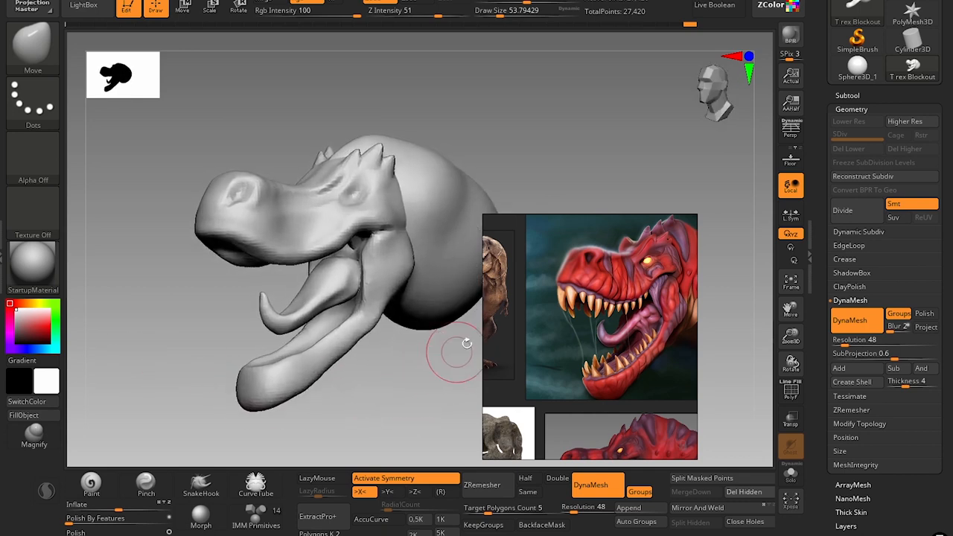
Reshape the back edge of the jaw hinge against the reference with the Move Topological brush at a draw size of about 90.
{"action": "mouse_move", "coordinate": [454, 132]}
{"action": "left_mouse_down", "text": "alt"}
{"action": "mouse_move", "coordinate": [379, 151]}
{"action": "mouse_move", "coordinate": [339, 179]}
{"action": "mouse_move", "coordinate": [350, 176]}
{"action": "left_mouse_up", "text": "alt"}
{"action": "key", "text": "b"}
{"action": "key", "text": "m"}
{"action": "key", "text": "t"}
{"action": "key", "text": "s"}
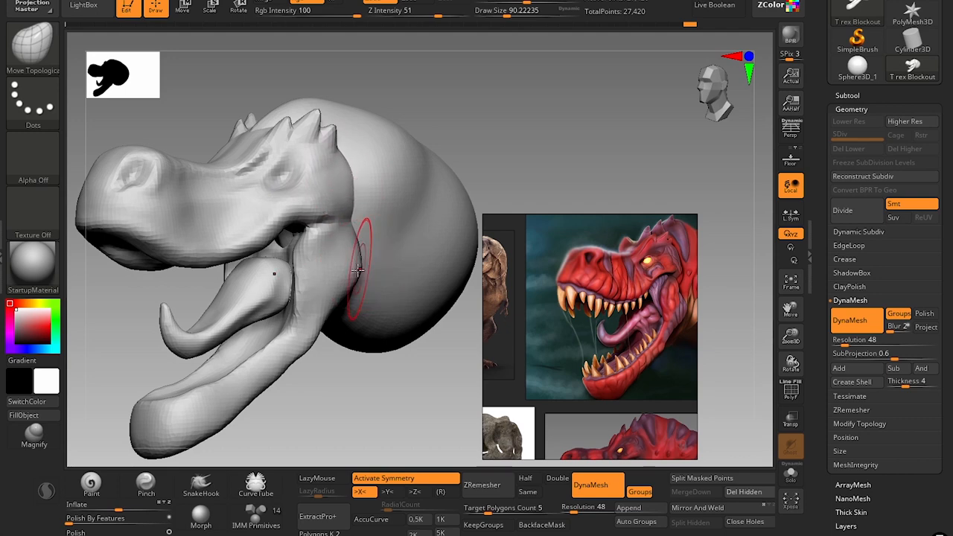
{"action": "scroll", "coordinate": [548, 355], "scroll_direction": "up", "scroll_amount": 5}
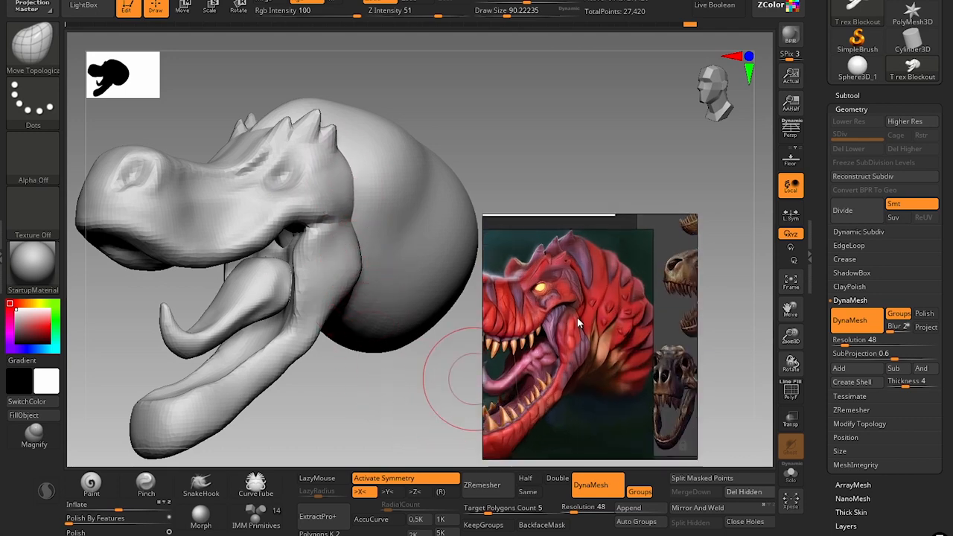
{"action": "right_click_drag", "start_coordinate": [344, 383], "coordinate": [349, 406], "text": "ctrl"}
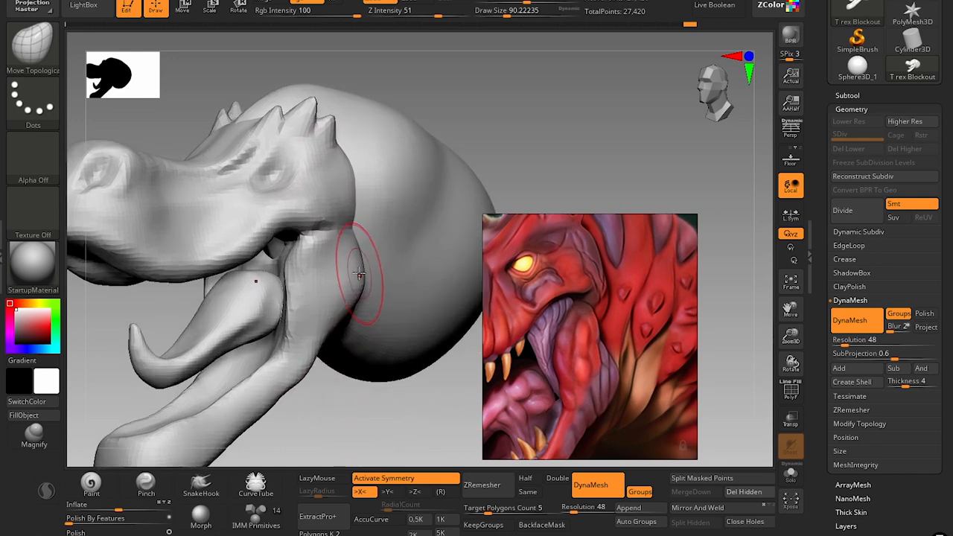
{"action": "key", "text": "s"}
{"action": "left_click_drag", "start_coordinate": [360, 275], "coordinate": [357, 254]}
Sculpt the jaw-hinge muscle with the DamStandard brush at about 37 and the Standard brush at about 49, and update the DynaMesh.
{"action": "key", "text": "1"}
{"action": "key", "text": "2"}
{"action": "key", "text": "s"}
{"action": "key", "text": "3"}
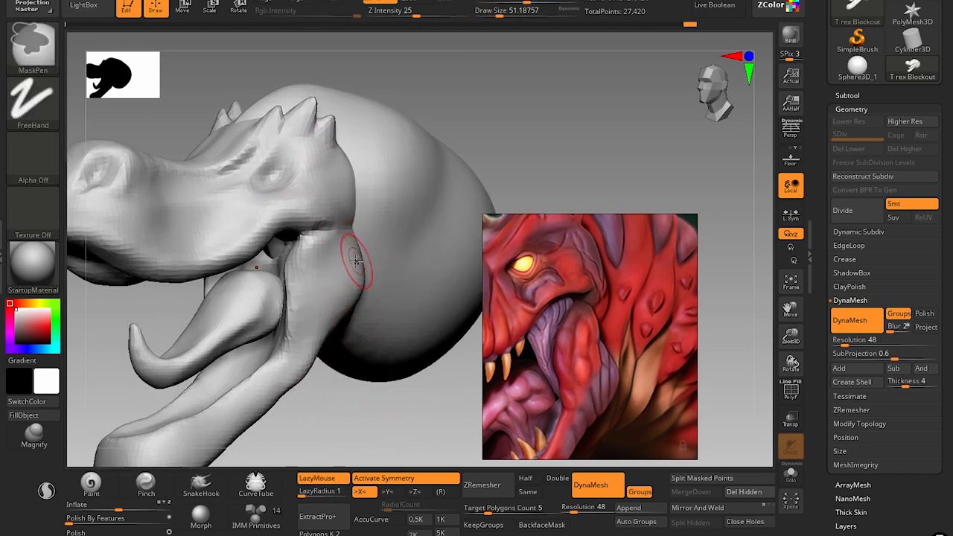
{"action": "key", "text": "4"}
{"action": "left_click_drag", "start_coordinate": [499, 154], "coordinate": [477, 162]}
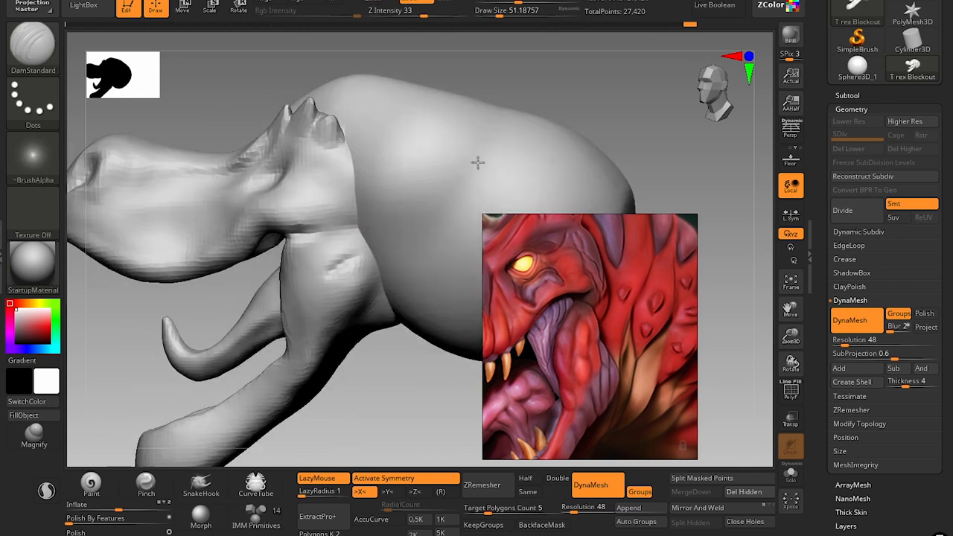
{"action": "key", "text": "2"}
{"action": "key", "text": "4"}
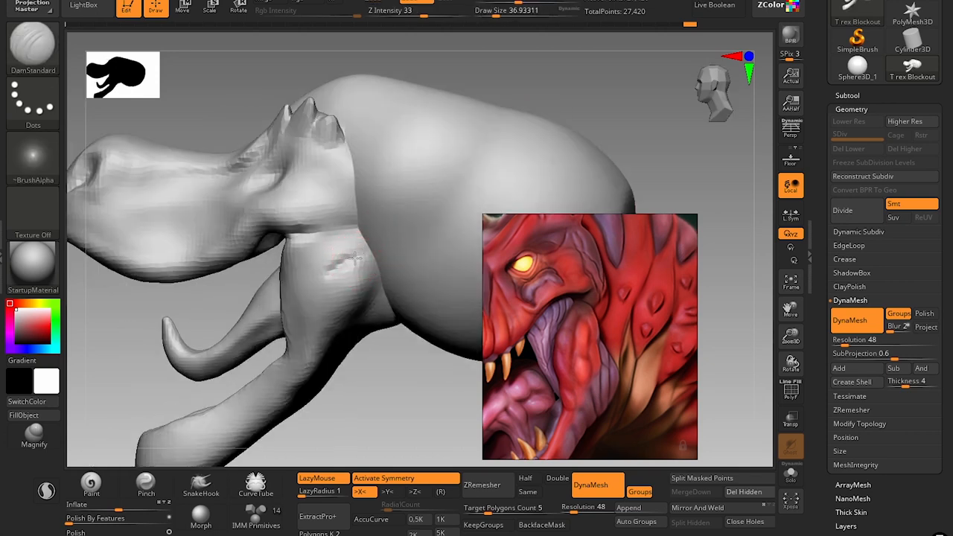
{"action": "key", "text": "2"}
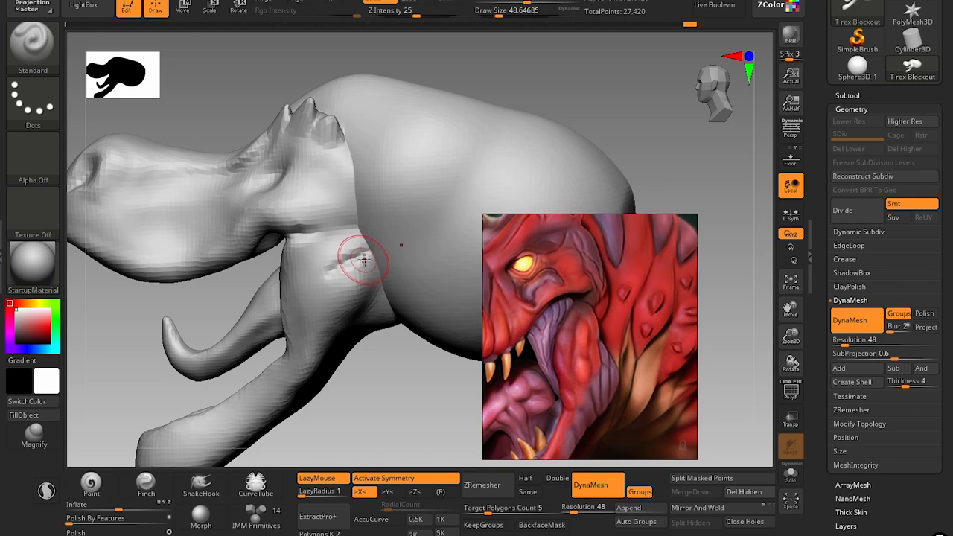
{"action": "mouse_move", "coordinate": [393, 384]}
{"action": "left_mouse_down", "text": "ctrl"}
{"action": "mouse_move", "coordinate": [415, 403]}
{"action": "mouse_move", "coordinate": [368, 384]}
{"action": "mouse_move", "coordinate": [392, 354]}
{"action": "mouse_move", "coordinate": [364, 288]}
{"action": "left_mouse_up", "text": "ctrl"}
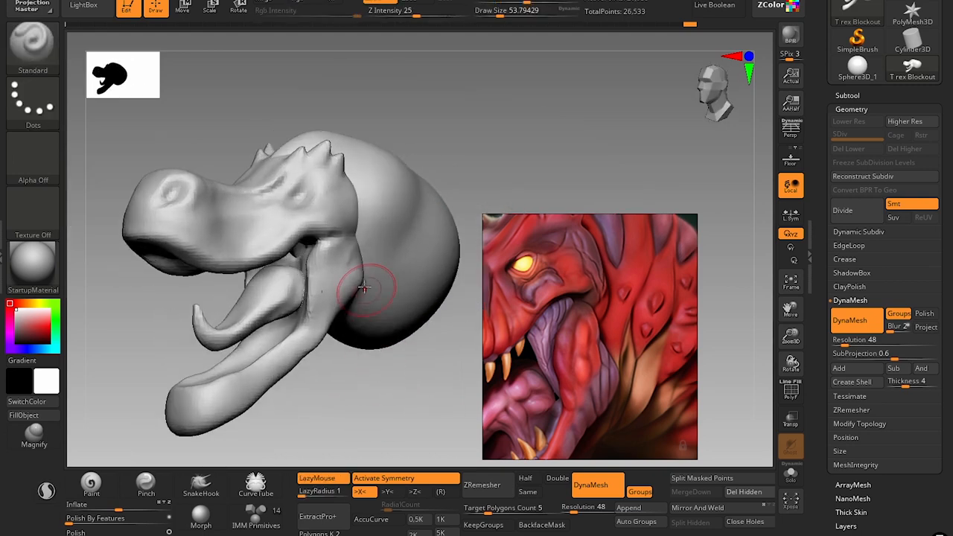
Adjust the jaw hinge's rear contour below the cheek with the Move brush at draw sizes of about 44 and 39.
{"action": "key", "text": "b"}
{"action": "key", "text": "m"}
{"action": "key", "text": "v"}
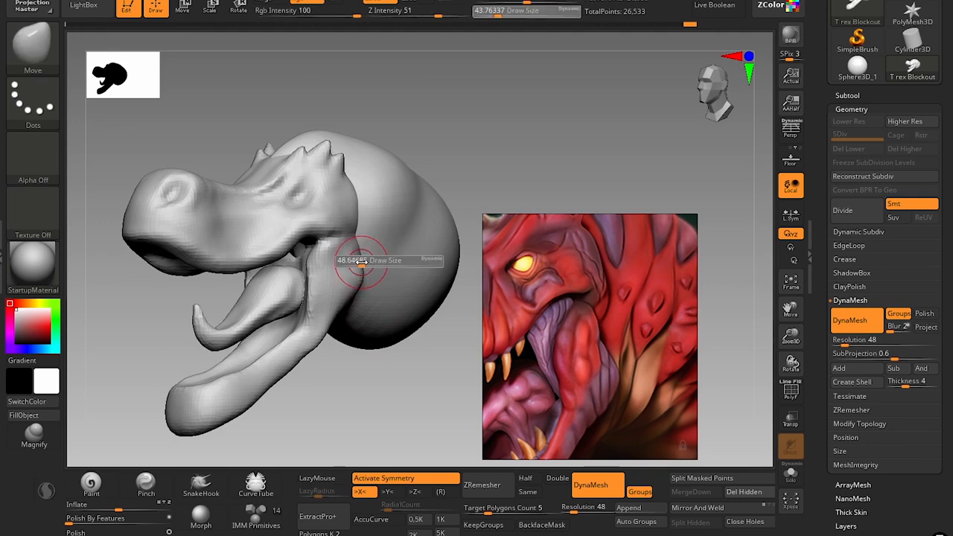
{"action": "left_click_drag", "start_coordinate": [355, 262], "coordinate": [355, 264]}
{"action": "key", "text": "s"}
{"action": "left_click_drag", "start_coordinate": [359, 258], "coordinate": [355, 255]}
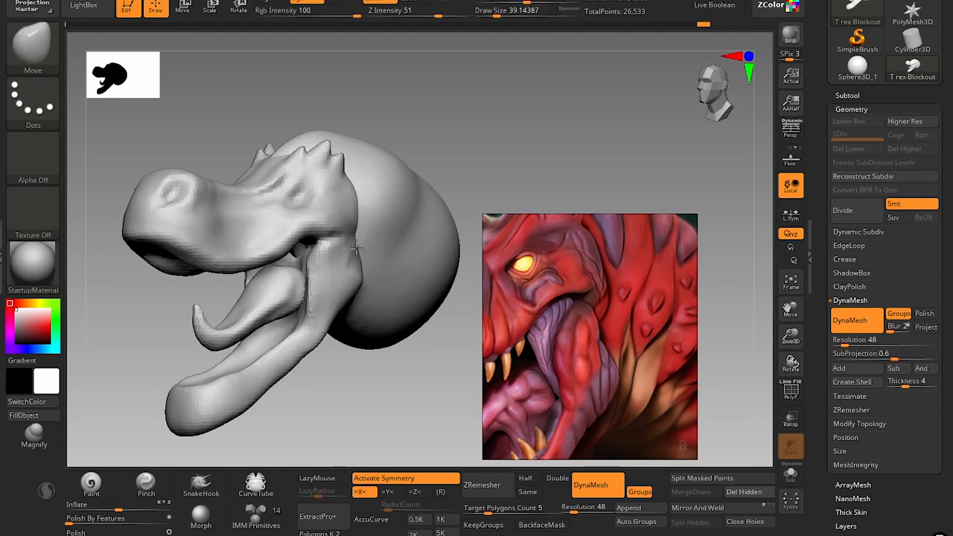
Build up the muscle at the jaw hinge below the cheek with the Clay brush at a draw size of about 41.
{"action": "key", "text": "b"}
{"action": "key", "text": "c"}
{"action": "key", "text": "l"}
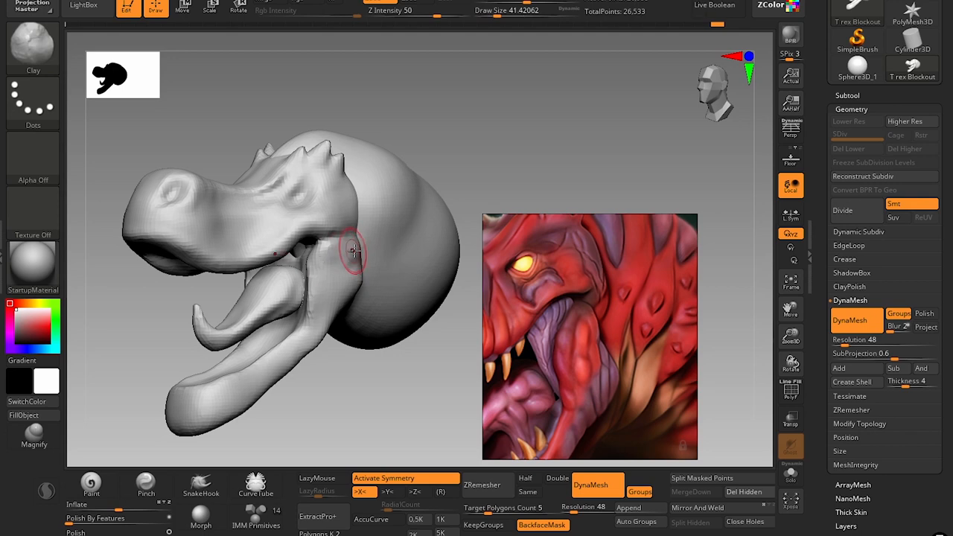
{"action": "left_click_drag", "start_coordinate": [358, 247], "coordinate": [345, 251], "text": "shift"}
{"action": "mouse_move", "coordinate": [345, 286]}
{"action": "left_mouse_down"}
{"action": "mouse_move", "coordinate": [339, 262]}
{"action": "mouse_move", "coordinate": [351, 278]}
{"action": "left_mouse_up"}
{"action": "left_click_drag", "start_coordinate": [335, 354], "coordinate": [342, 453], "text": "alt"}
{"action": "left_click_drag", "start_coordinate": [350, 415], "coordinate": [351, 455], "text": "alt"}
Reshape the jaw muscle's outline and its junction with the cheek with the Move brush at draw sizes up to about 97.
{"action": "key", "text": "b"}
{"action": "key", "text": "m"}
{"action": "key", "text": "v"}
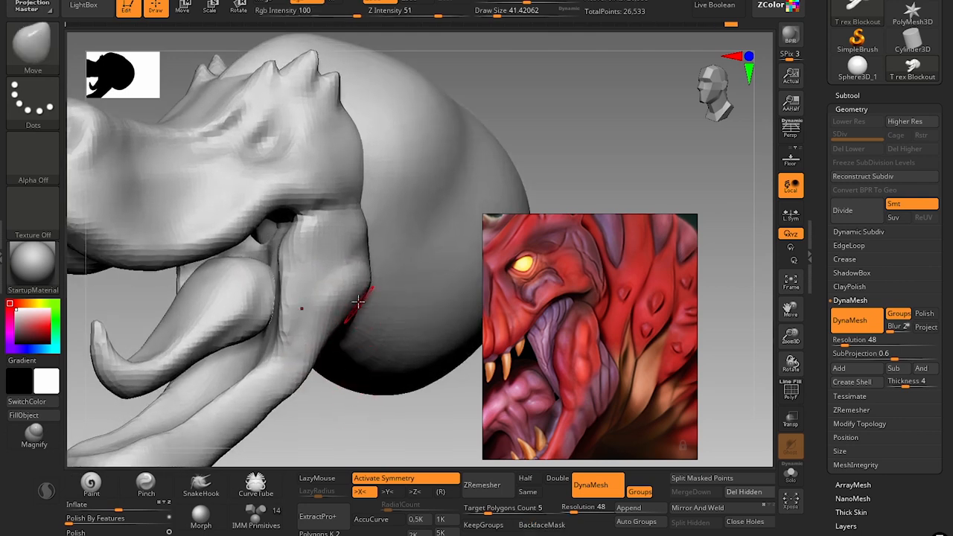
{"action": "key", "text": "s"}
{"action": "mouse_move", "coordinate": [358, 299]}
{"action": "left_mouse_down"}
{"action": "mouse_move", "coordinate": [372, 255]}
{"action": "mouse_move", "coordinate": [344, 247]}
{"action": "left_mouse_up"}
{"action": "key", "text": "s"}
{"action": "key", "text": "s"}
{"action": "key", "text": "s"}
{"action": "key", "text": "s"}
{"action": "key", "text": "s"}
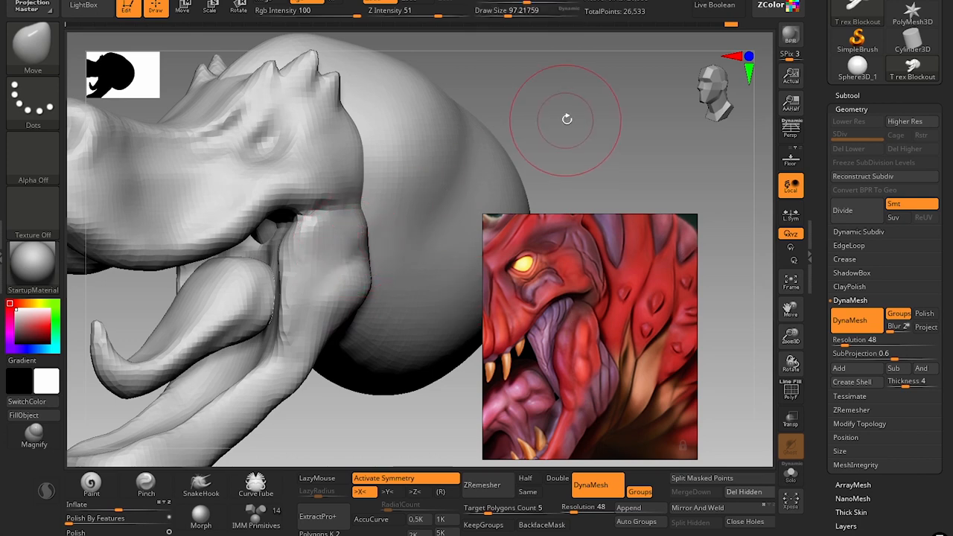
{"action": "left_click_drag", "start_coordinate": [566, 119], "coordinate": [498, 140], "text": "alt"}
{"action": "key", "text": "s"}
{"action": "left_click_drag", "start_coordinate": [382, 232], "coordinate": [371, 227]}
{"action": "key", "text": "s"}
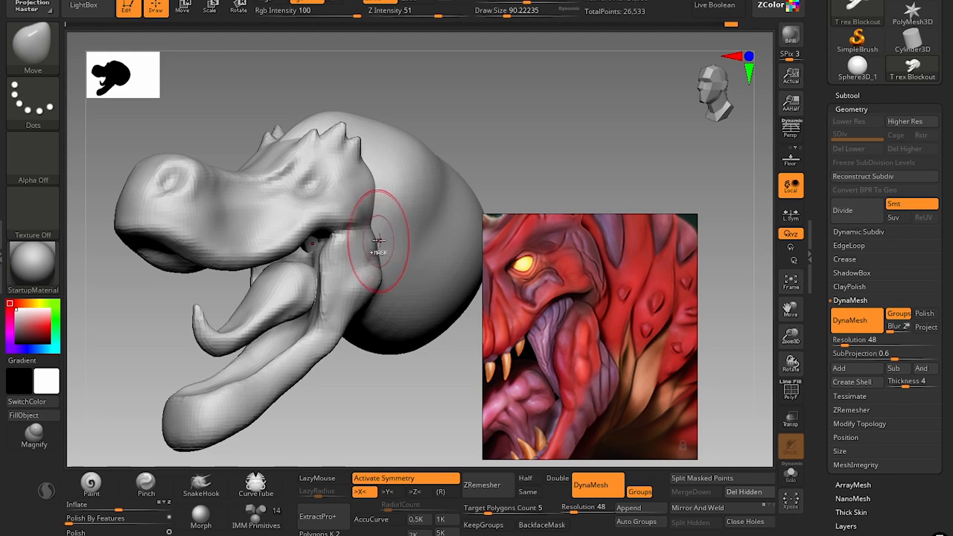
Refine the back and lower contour of the jaw hinge with the Move Topological brush at draw sizes of about 87 and 74.
{"action": "key", "text": "b"}
{"action": "key", "text": "m"}
{"action": "key", "text": "t"}
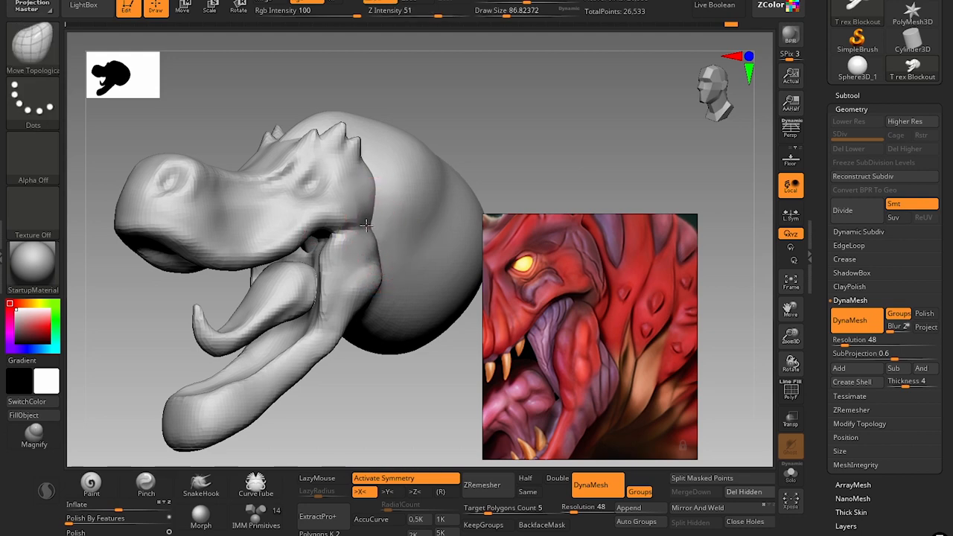
{"action": "key", "text": "s"}
{"action": "left_click_drag", "start_coordinate": [371, 243], "coordinate": [369, 243]}
{"action": "key", "text": "bracketleft"}
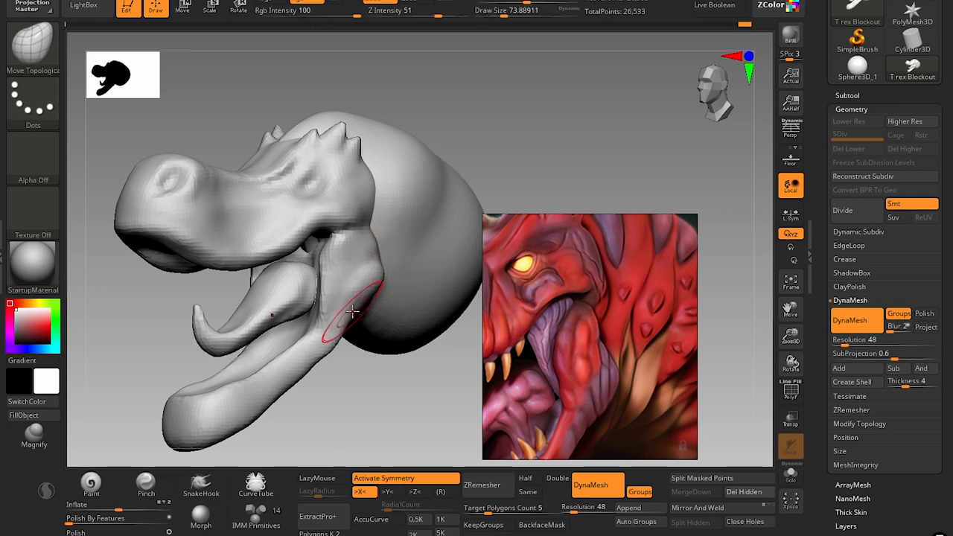
{"action": "left_click_drag", "start_coordinate": [360, 410], "coordinate": [400, 343], "text": "alt"}
Adjust the neck's front edge behind the head from above with the Move Topological brush at draw sizes of about 71 and 51.
{"action": "left_click_drag", "start_coordinate": [482, 145], "coordinate": [366, 280]}
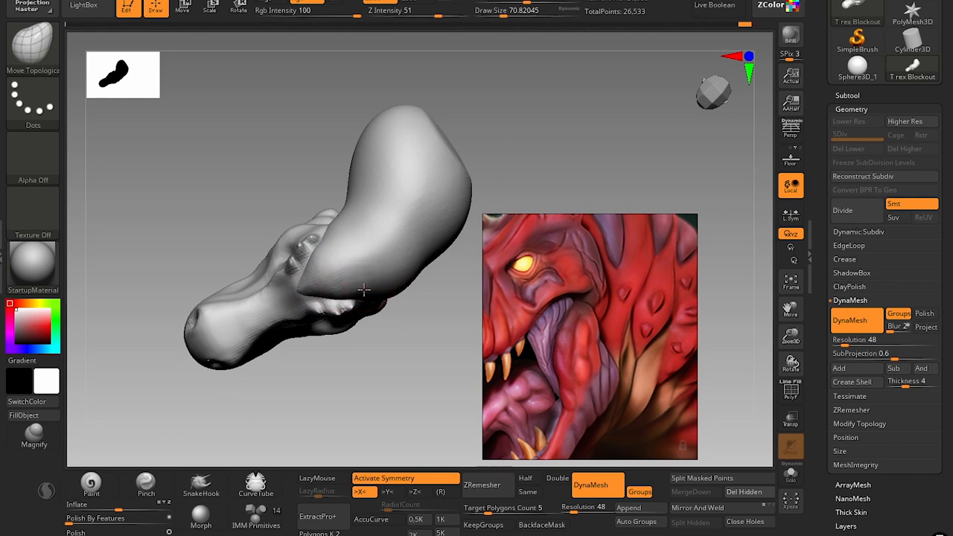
{"action": "key", "text": "s"}
{"action": "left_click_drag", "start_coordinate": [333, 294], "coordinate": [316, 293]}
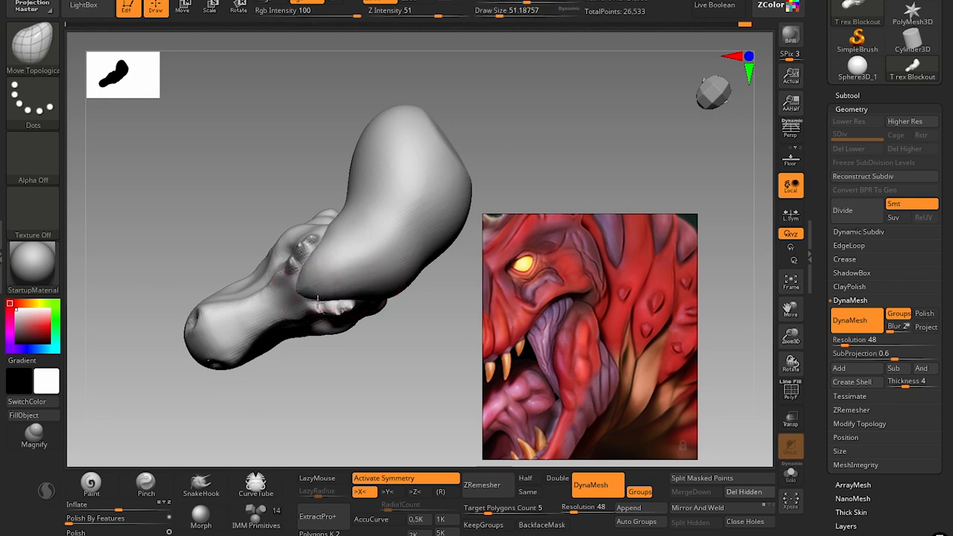
{"action": "mouse_move", "coordinate": [336, 356]}
{"action": "left_mouse_down"}
{"action": "mouse_move", "coordinate": [362, 303]}
{"action": "mouse_move", "coordinate": [399, 287]}
{"action": "left_mouse_up"}
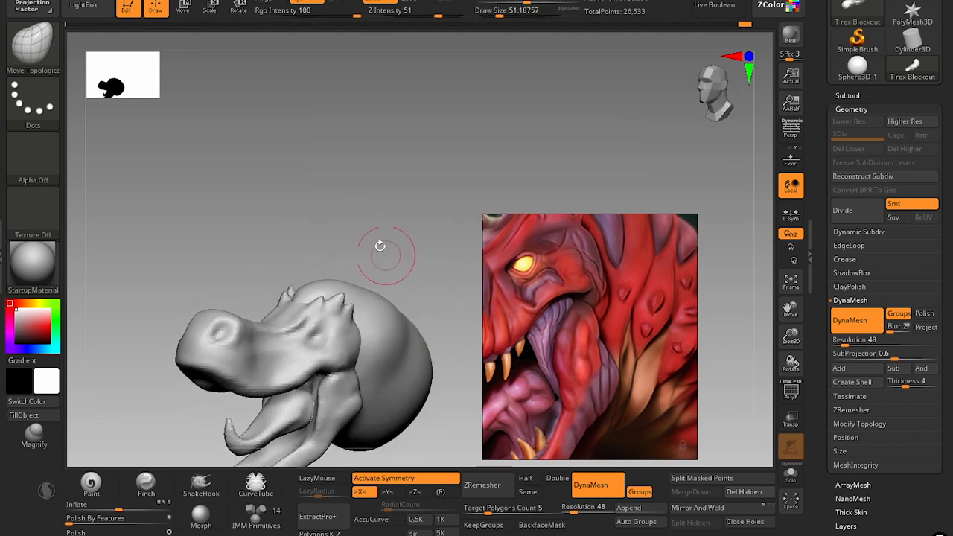
{"action": "mouse_move", "coordinate": [379, 245]}
{"action": "left_mouse_down"}
{"action": "mouse_move", "coordinate": [397, 240]}
{"action": "mouse_move", "coordinate": [385, 213]}
{"action": "mouse_move", "coordinate": [400, 187]}
{"action": "mouse_move", "coordinate": [424, 266]}
{"action": "mouse_move", "coordinate": [434, 417]}
{"action": "mouse_move", "coordinate": [378, 365]}
{"action": "left_mouse_up"}
Sculpt the side of the neck behind the jaw hinge with the Clay brush at a draw size of about 116.
{"action": "key", "text": "b"}
{"action": "key", "text": "c"}
{"action": "key", "text": "l"}
{"action": "key", "text": "s"}
{"action": "left_click_drag", "start_coordinate": [331, 254], "coordinate": [361, 291]}
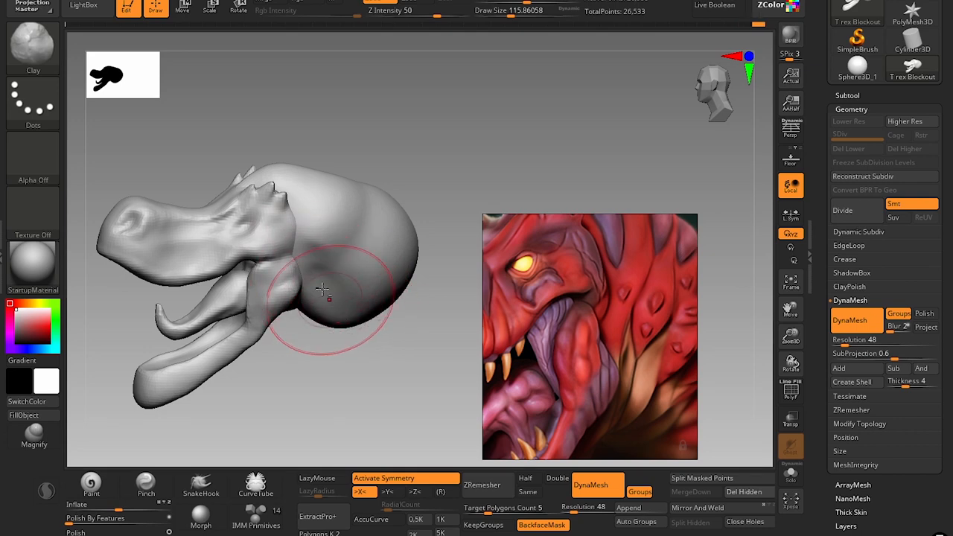
{"action": "left_click_drag", "start_coordinate": [354, 372], "coordinate": [372, 365]}
{"action": "left_click_drag", "start_coordinate": [348, 307], "coordinate": [340, 308], "text": "shift"}
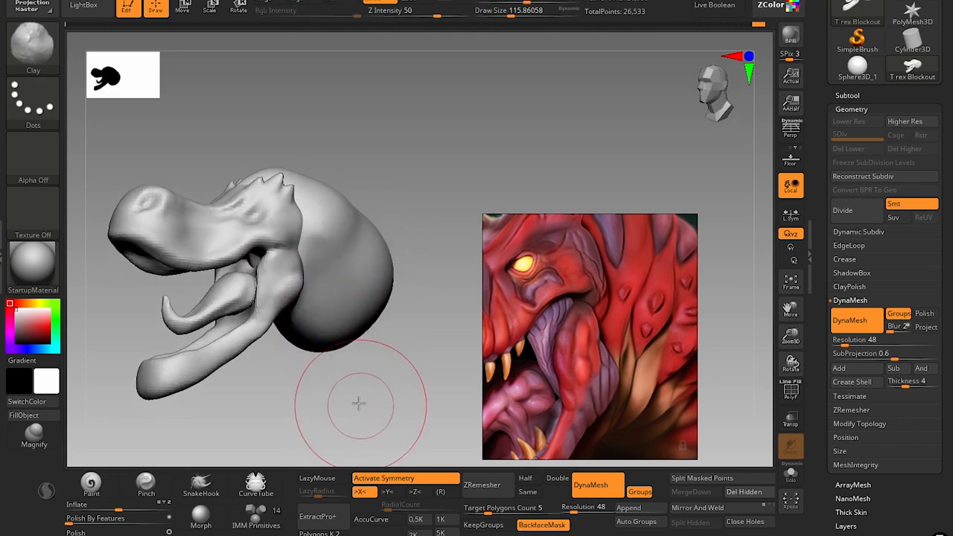
{"action": "mouse_move", "coordinate": [358, 400]}
{"action": "left_mouse_down"}
{"action": "mouse_move", "coordinate": [366, 366]}
{"action": "mouse_move", "coordinate": [357, 358]}
{"action": "mouse_move", "coordinate": [310, 384]}
{"action": "mouse_move", "coordinate": [249, 392]}
{"action": "mouse_move", "coordinate": [158, 376]}
{"action": "left_mouse_up"}
{"action": "mouse_move", "coordinate": [246, 376]}
{"action": "left_mouse_down", "text": "alt"}
{"action": "mouse_move", "coordinate": [298, 398]}
{"action": "mouse_move", "coordinate": [372, 351]}
{"action": "mouse_move", "coordinate": [353, 343]}
{"action": "mouse_move", "coordinate": [359, 364]}
{"action": "mouse_move", "coordinate": [351, 363]}
{"action": "left_mouse_up", "text": "alt"}
Flatten the side and upper rim of the lower jaw with the hPolish brush at a draw size of about 37.
{"action": "key", "text": "s"}
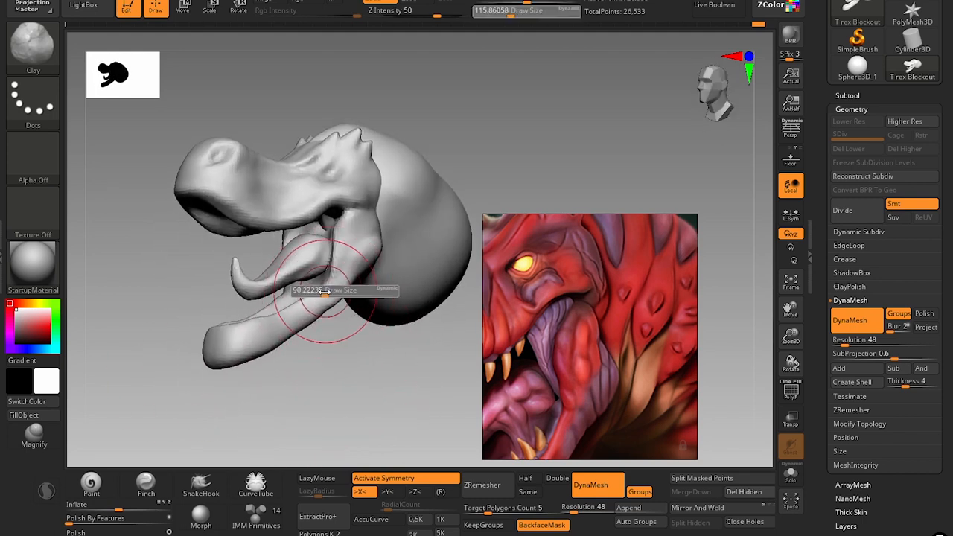
{"action": "left_click_drag", "start_coordinate": [341, 287], "coordinate": [311, 289]}
{"action": "key", "text": "b"}
{"action": "key", "text": "h"}
{"action": "key", "text": "p"}
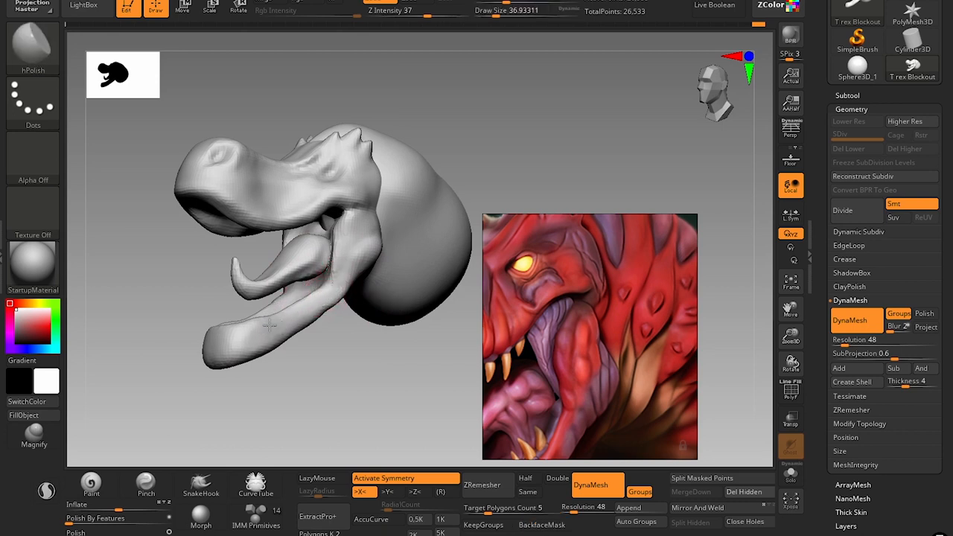
{"action": "mouse_move", "coordinate": [296, 368]}
{"action": "left_mouse_down"}
{"action": "mouse_move", "coordinate": [324, 366]}
{"action": "mouse_move", "coordinate": [368, 308]}
{"action": "left_mouse_up"}
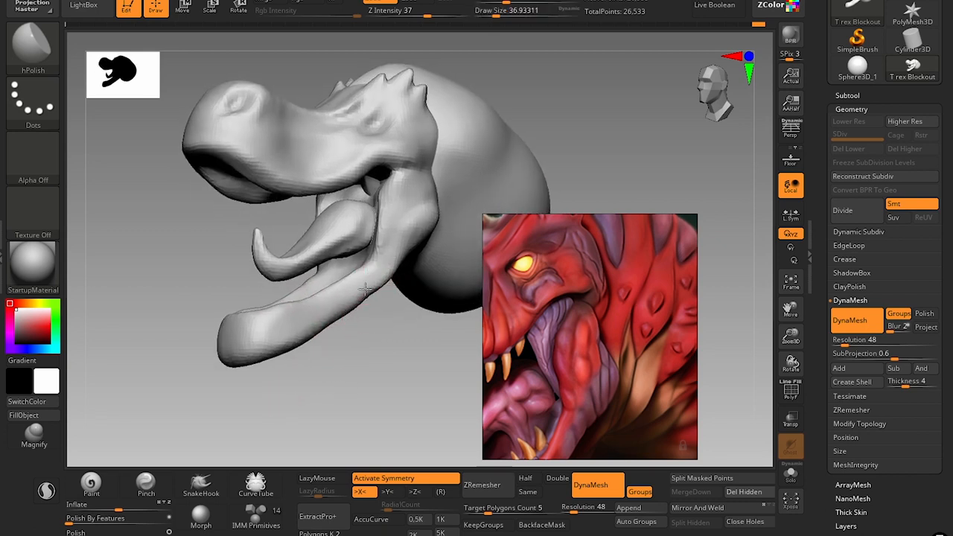
Adjust the lower jaw's bottom edge toward the throat with the Move brush at draw sizes of about 39 and 41.
{"action": "key", "text": "b"}
{"action": "key", "text": "m"}
{"action": "key", "text": "v"}
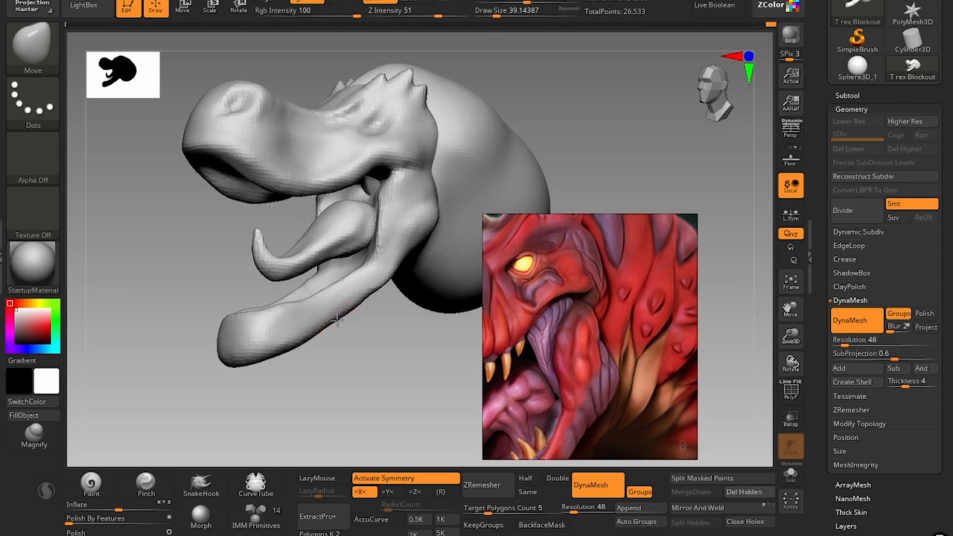
{"action": "left_click_drag", "start_coordinate": [374, 350], "coordinate": [379, 295], "text": "alt"}
{"action": "left_click_drag", "start_coordinate": [385, 350], "coordinate": [449, 271], "text": "alt"}
{"action": "left_click_drag", "start_coordinate": [561, 124], "coordinate": [513, 141], "text": "alt"}
Frame the reference on the open mouth and teeth, and examine the head's polygroups and mesh density with the wireframe display.
{"action": "scroll", "coordinate": [655, 294], "scroll_direction": "down", "scroll_amount": 5}
{"action": "middle_click_drag", "start_coordinate": [637, 313], "coordinate": [603, 339]}
{"action": "scroll", "coordinate": [589, 339], "scroll_direction": "up", "scroll_amount": 3}
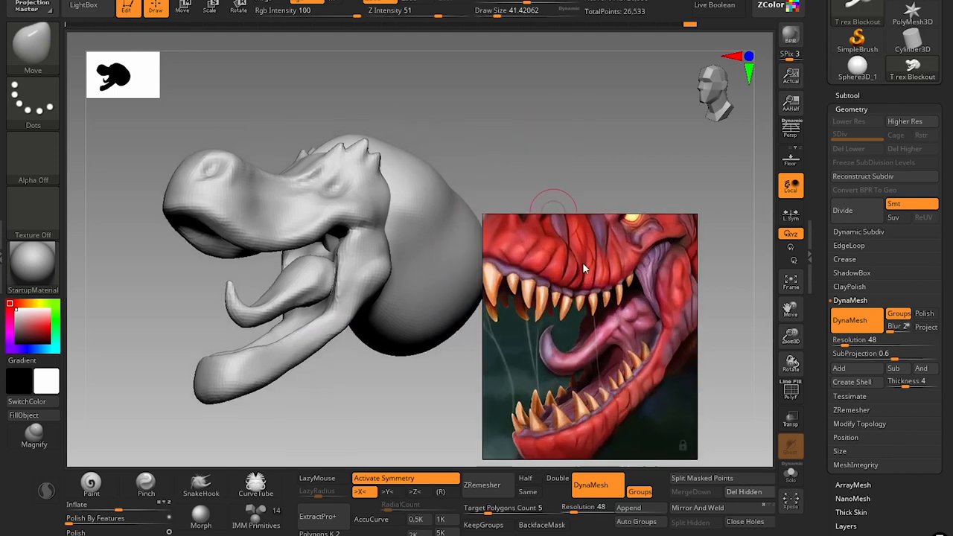
{"action": "mouse_move", "coordinate": [316, 303]}
{"action": "left_mouse_down"}
{"action": "mouse_move", "coordinate": [318, 335]}
{"action": "mouse_move", "coordinate": [349, 354]}
{"action": "left_mouse_up"}
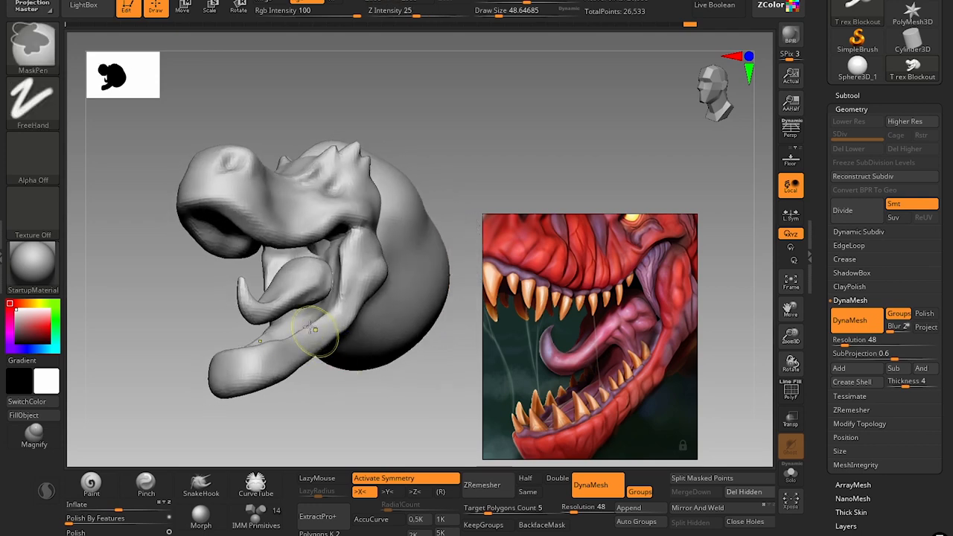
{"action": "mouse_move", "coordinate": [306, 315]}
{"action": "left_mouse_down"}
{"action": "mouse_move", "coordinate": [312, 328]}
{"action": "mouse_move", "coordinate": [322, 307]}
{"action": "left_mouse_up"}
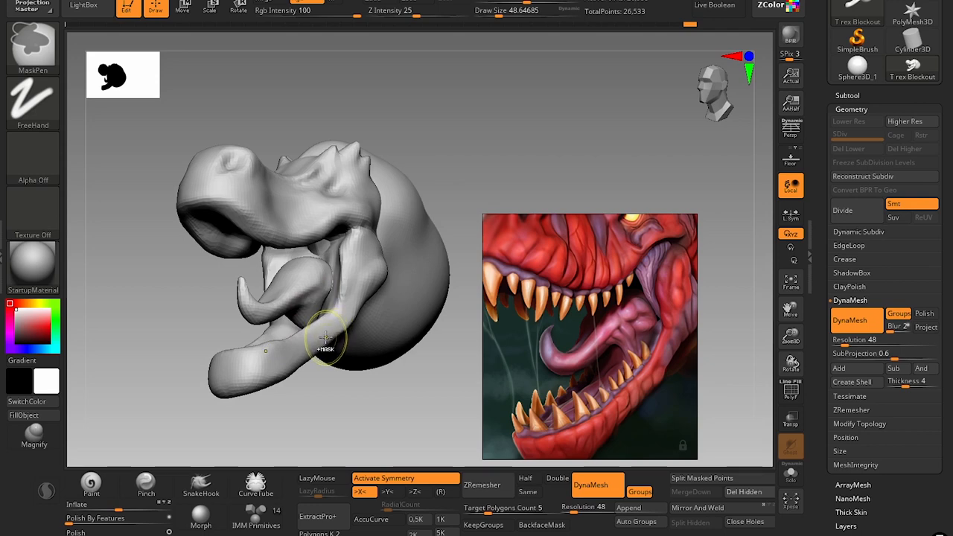
{"action": "key", "text": "shift+f"}
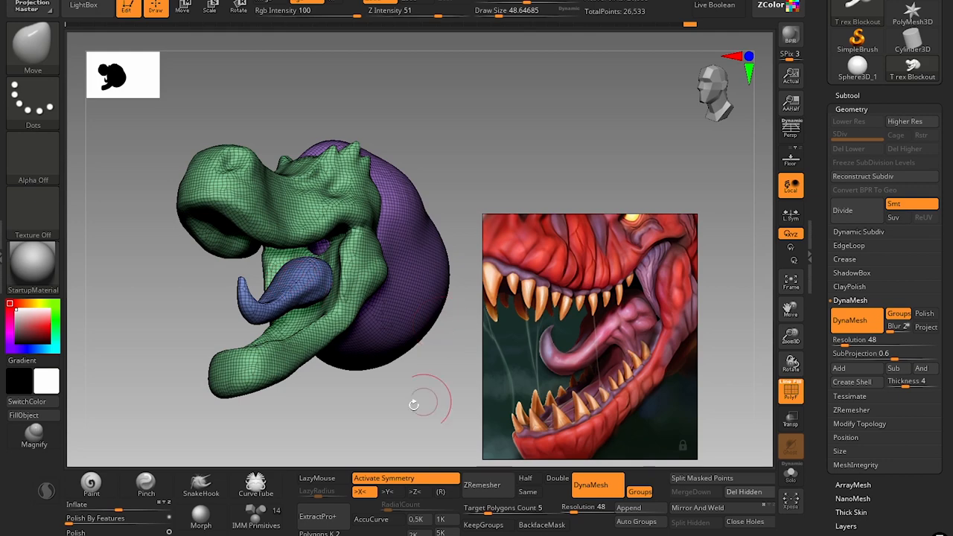
{"action": "left_click_drag", "start_coordinate": [393, 400], "coordinate": [407, 134]}
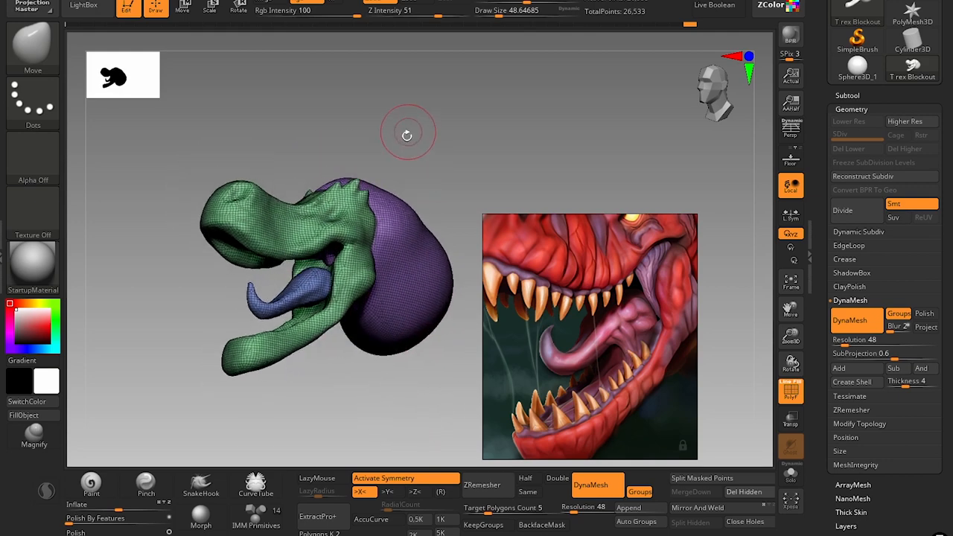
{"action": "key", "text": "shift+f"}
Adjust the curled tip of the tongue with the Move brush at draw sizes of about 49 and 56.
{"action": "left_click_drag", "start_coordinate": [337, 374], "coordinate": [395, 381], "text": "alt"}
{"action": "left_click_drag", "start_coordinate": [214, 359], "coordinate": [184, 354]}
{"action": "key", "text": "f"}
{"action": "left_click_drag", "start_coordinate": [226, 292], "coordinate": [221, 317], "text": "shift"}
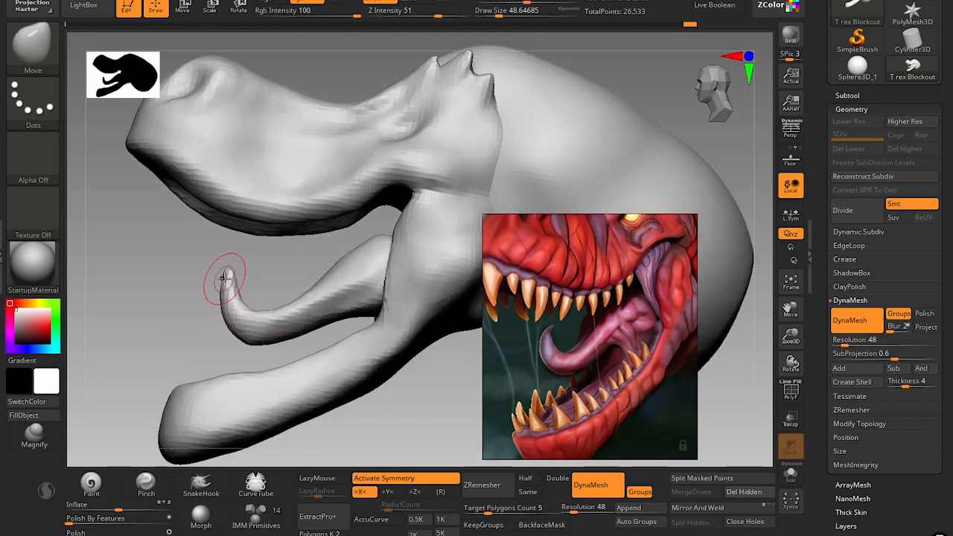
{"action": "key", "text": "s"}
{"action": "mouse_move", "coordinate": [223, 277]}
{"action": "left_mouse_down"}
{"action": "mouse_move", "coordinate": [224, 269]}
{"action": "mouse_move", "coordinate": [220, 298]}
{"action": "mouse_move", "coordinate": [171, 261]}
{"action": "mouse_move", "coordinate": [165, 223]}
{"action": "left_mouse_up"}
{"action": "key", "text": "s"}
{"action": "key", "text": "s"}
{"action": "left_click_drag", "start_coordinate": [149, 298], "coordinate": [175, 317]}
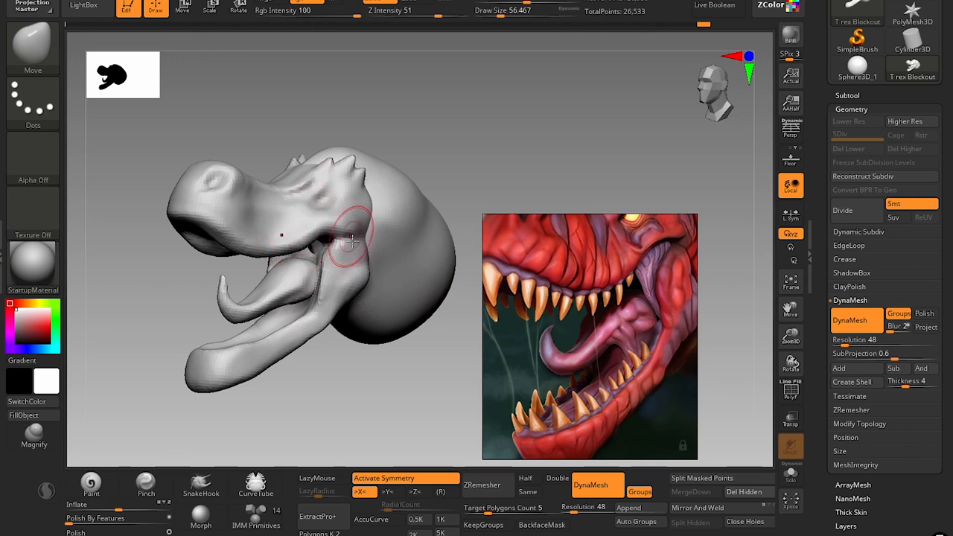
Display the polygroup wireframe and mask everything on the T rex Blockout subtool except the tongue polygroup.
{"action": "left_click", "coordinate": [844, 95]}
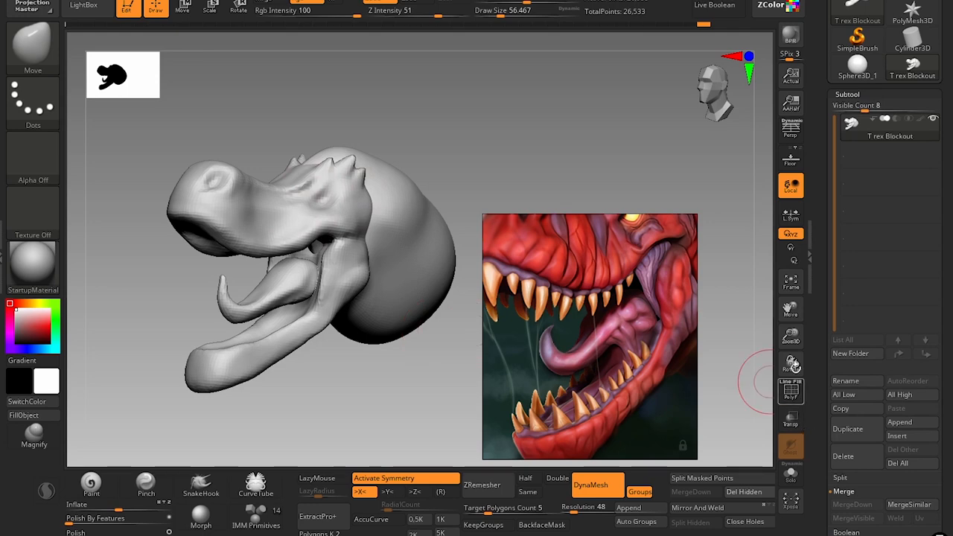
{"action": "left_click", "coordinate": [791, 389]}
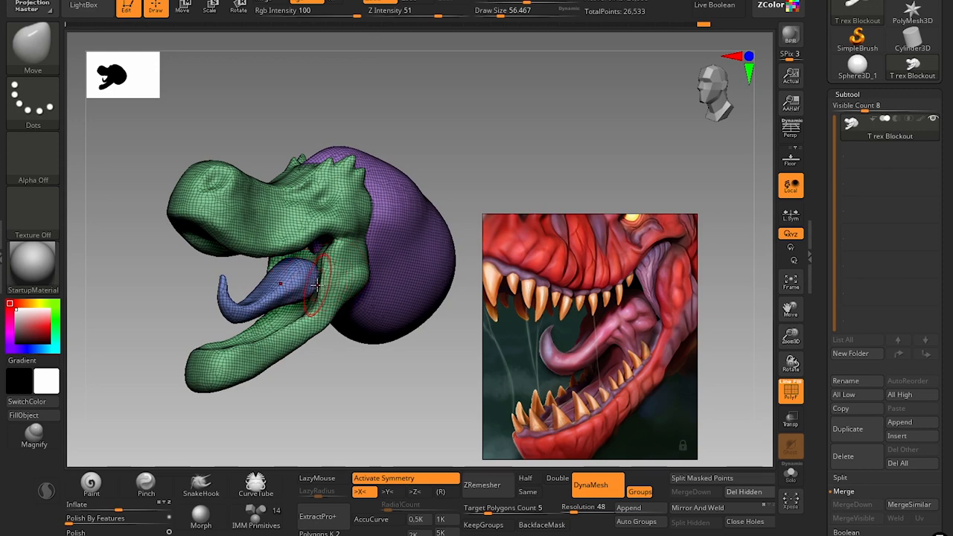
{"action": "key", "text": "w"}
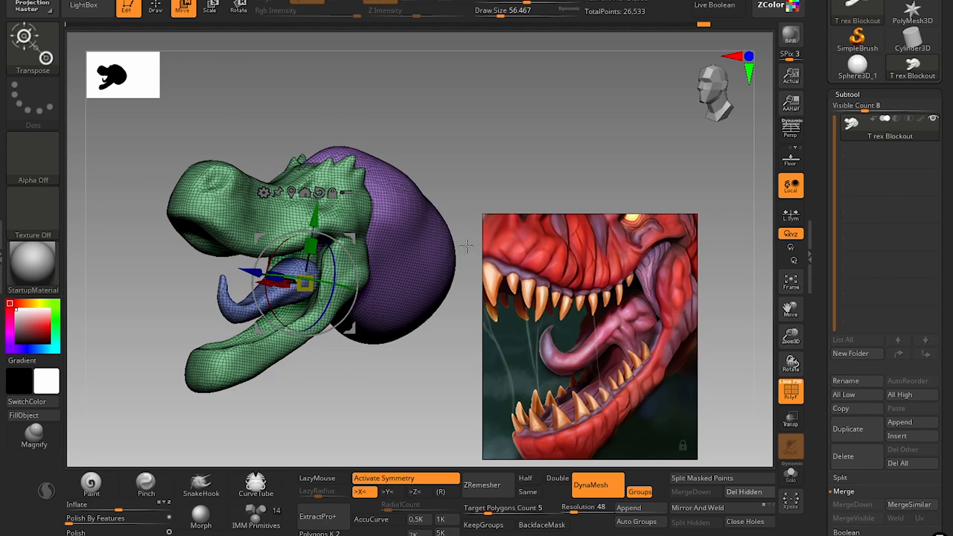
{"action": "left_click", "coordinate": [222, 304]}
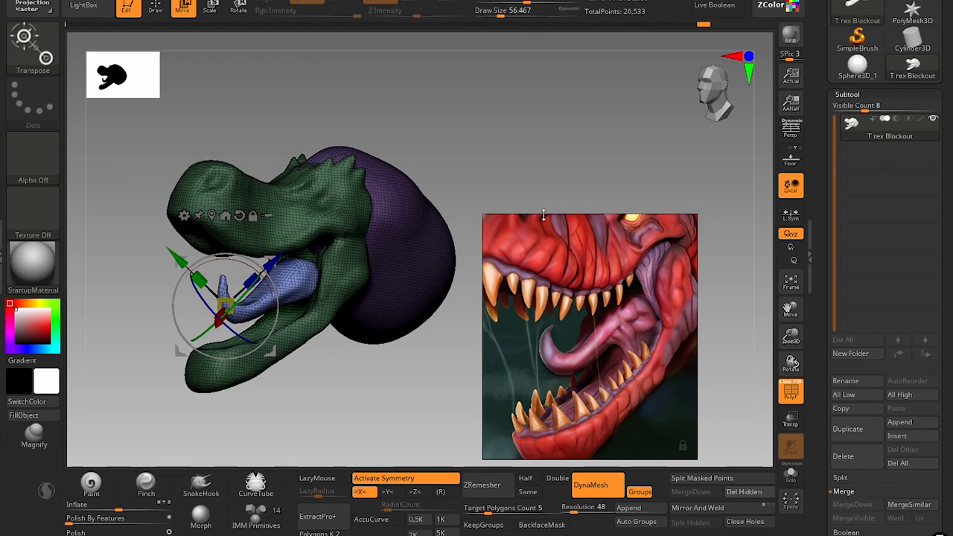
Split the unmasked tongue off from the head into its own subtool.
{"action": "key", "text": "q"}
{"action": "scroll", "coordinate": [927, 283], "scroll_direction": "up", "scroll_amount": 3}
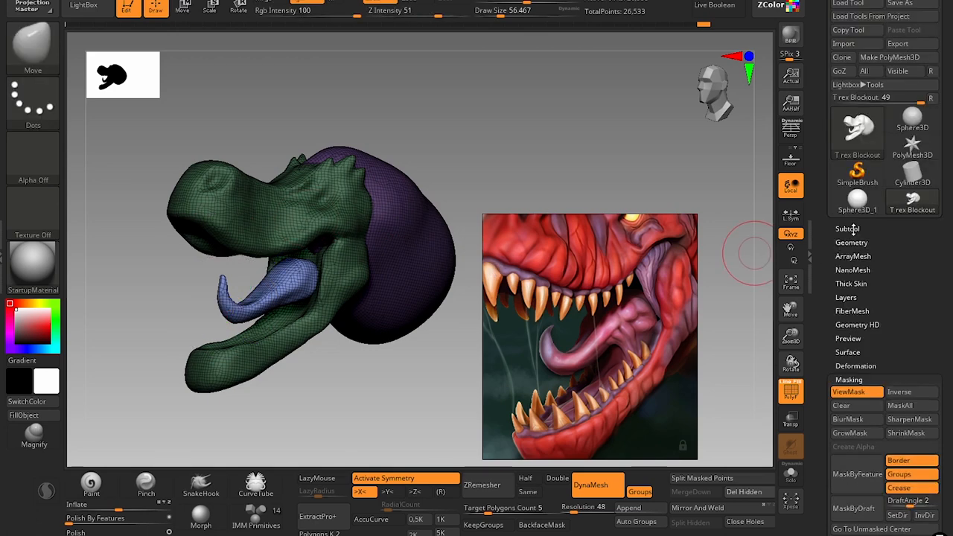
{"action": "scroll", "coordinate": [927, 283], "scroll_direction": "down", "scroll_amount": 8}
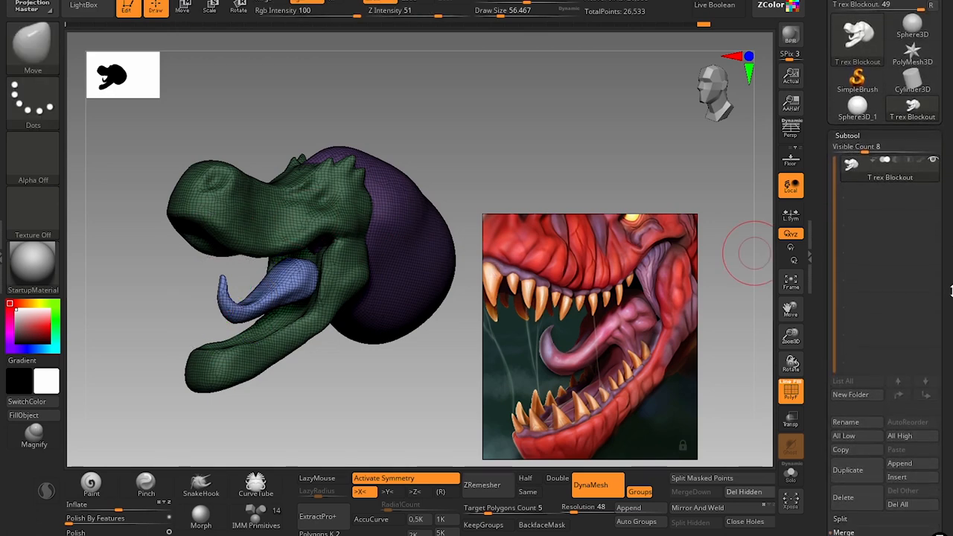
{"action": "left_click_drag", "start_coordinate": [927, 280], "coordinate": [927, 285]}
{"action": "left_click", "coordinate": [842, 342]}
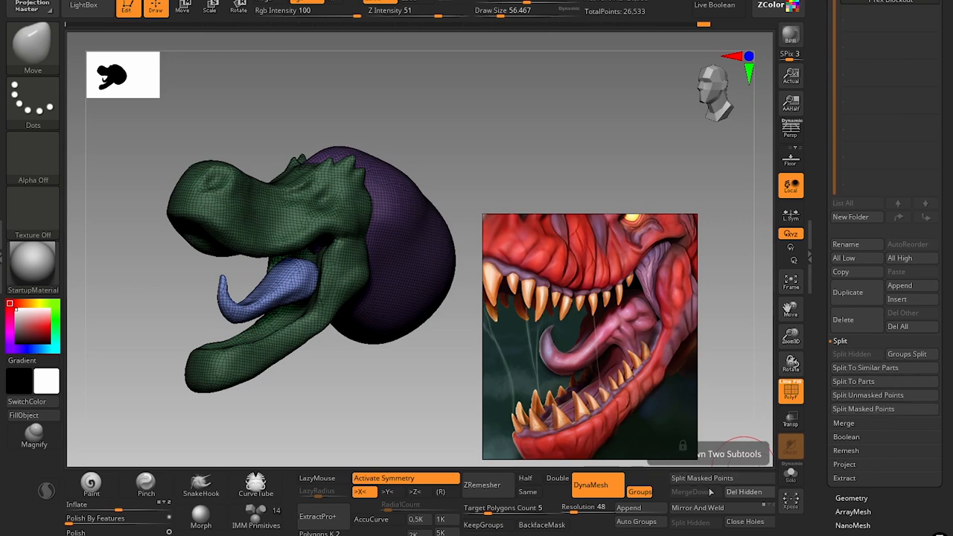
{"action": "left_click", "coordinate": [860, 399]}
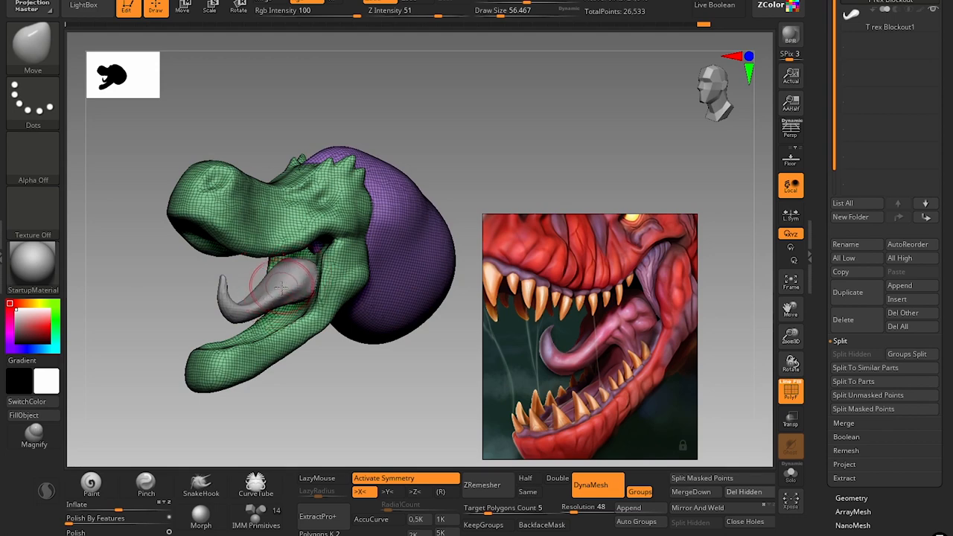
Turn off the wireframe display and try the Move brush around the tongue at a draw size of about 20.
{"action": "left_click_drag", "start_coordinate": [320, 350], "coordinate": [323, 383]}
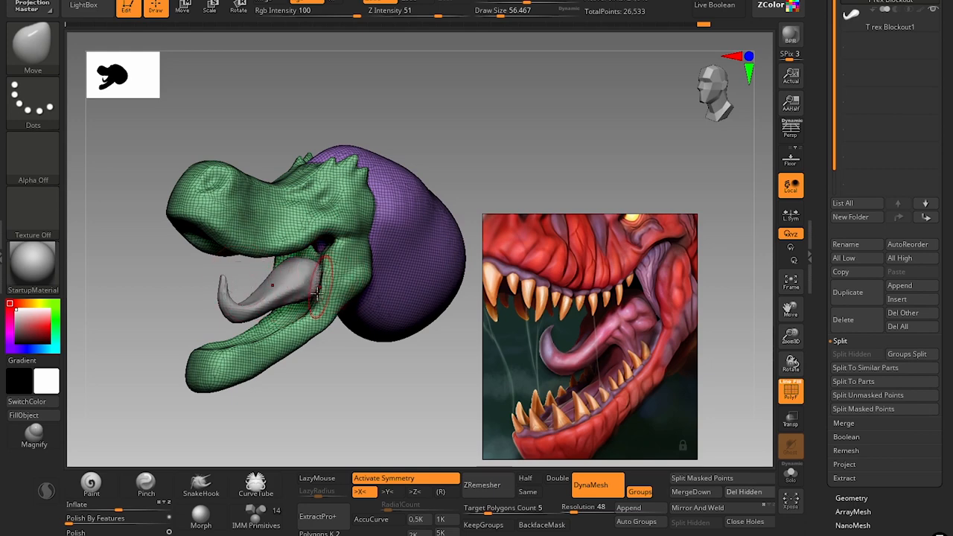
{"action": "right_click_drag", "start_coordinate": [365, 375], "coordinate": [779, 168], "text": "ctrl"}
{"action": "key", "text": "shift+f"}
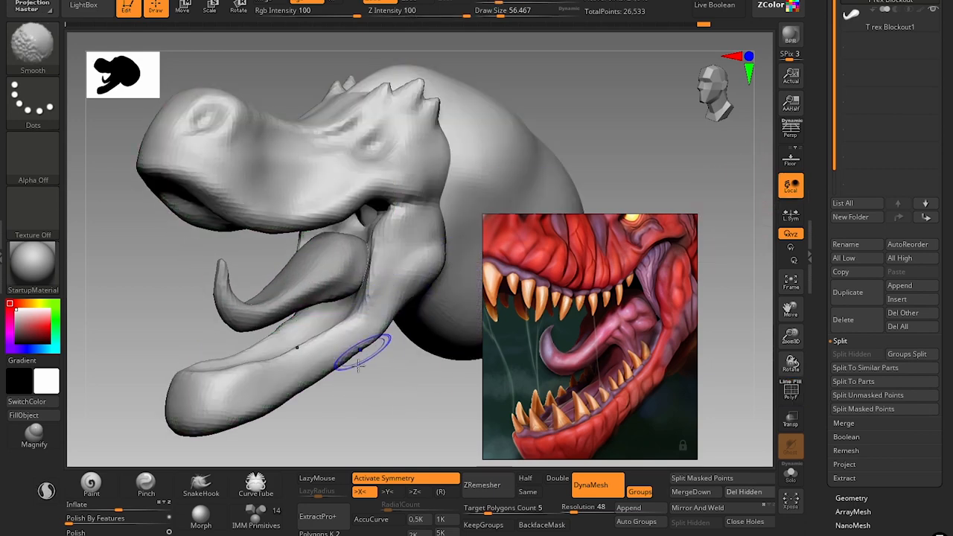
{"action": "key", "text": "bracketleft"}
{"action": "key", "text": "bracketleft"}
{"action": "key", "text": "bracketleft"}
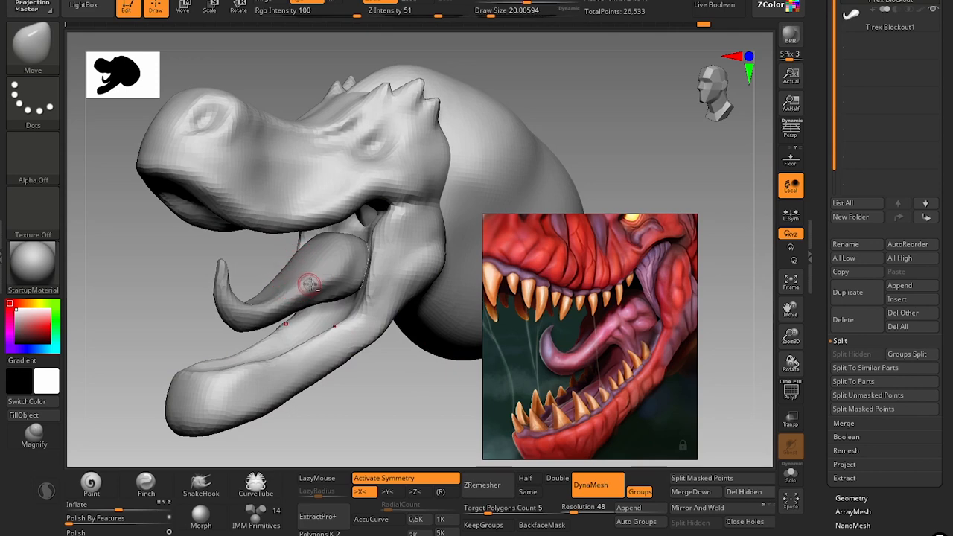
{"action": "left_click_drag", "start_coordinate": [302, 296], "coordinate": [338, 296]}
{"action": "left_click", "coordinate": [423, 261], "text": "alt"}
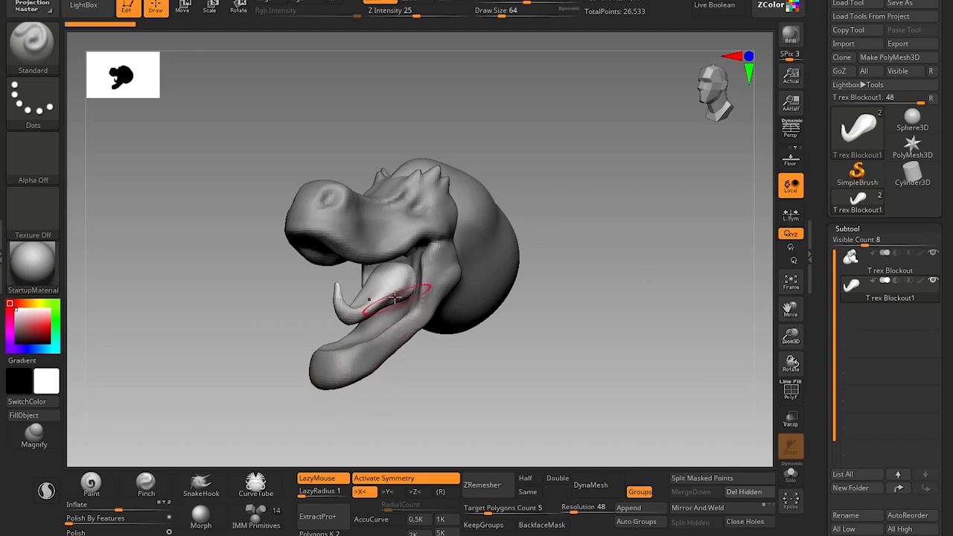
Choose the Move brush for the tongue and bring the T-rex reference board back over the canvas.
{"action": "key", "text": "b"}
{"action": "key", "text": "m"}
{"action": "key", "text": "v"}
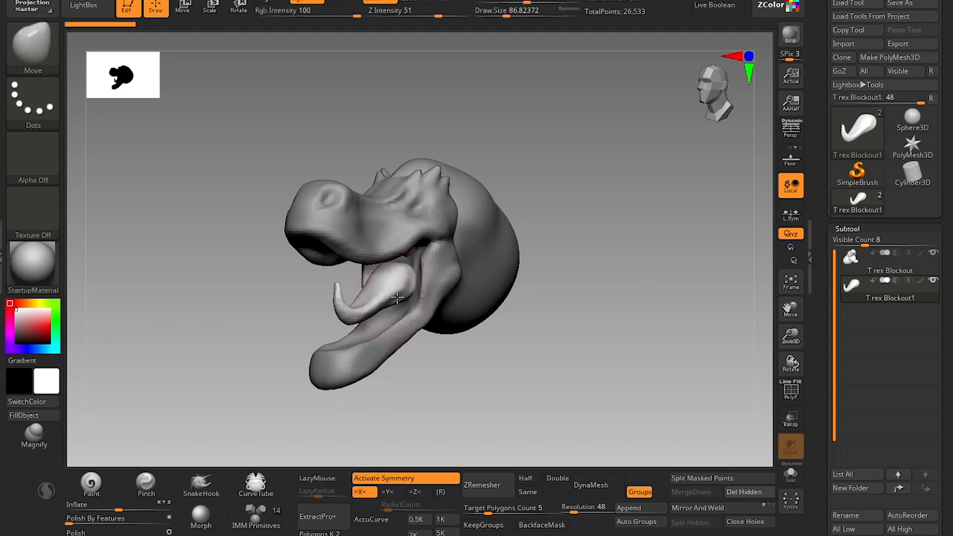
{"action": "mouse_move", "coordinate": [485, 351]}
{"action": "left_mouse_down"}
{"action": "mouse_move", "coordinate": [409, 298]}
{"action": "mouse_move", "coordinate": [416, 275]}
{"action": "left_mouse_up"}
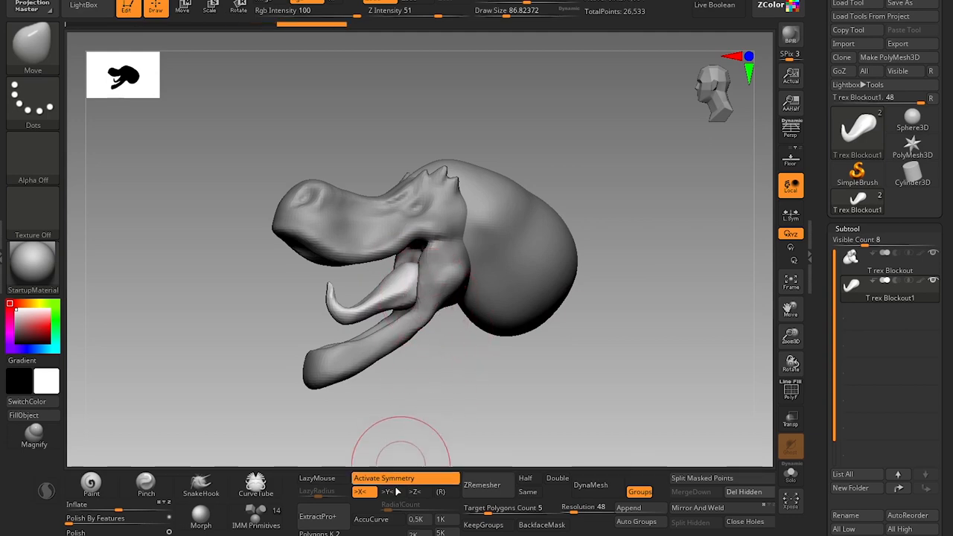
{"action": "key", "text": "super"}
{"action": "left_click", "coordinate": [393, 531]}
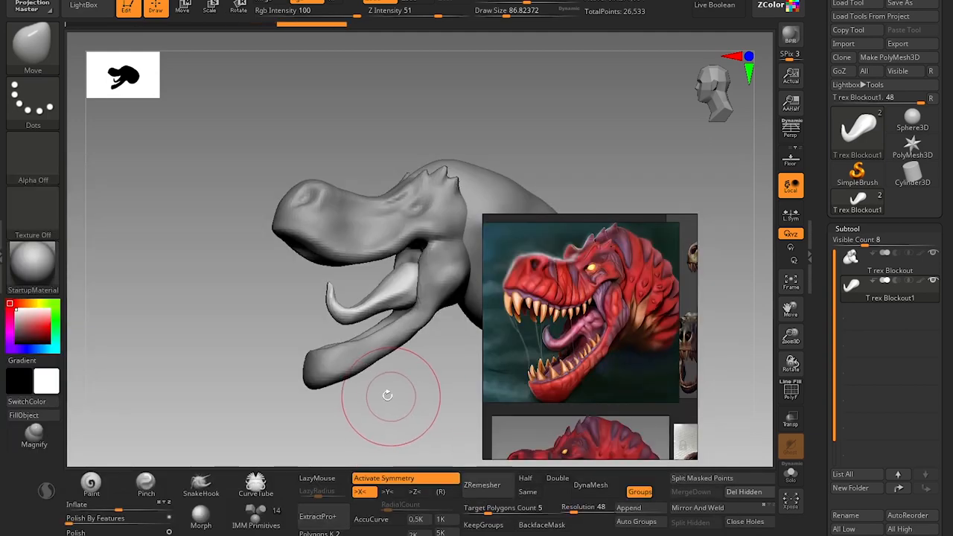
Refine the curled tip of the tongue subtool with the Move brush at draw sizes of about 46 and 33.
{"action": "left_click_drag", "start_coordinate": [437, 389], "coordinate": [189, 364]}
{"action": "key", "text": "s"}
{"action": "left_click_drag", "start_coordinate": [218, 261], "coordinate": [219, 256]}
{"action": "key", "text": "s"}
{"action": "key", "text": "s"}
{"action": "left_click_drag", "start_coordinate": [222, 272], "coordinate": [213, 272]}
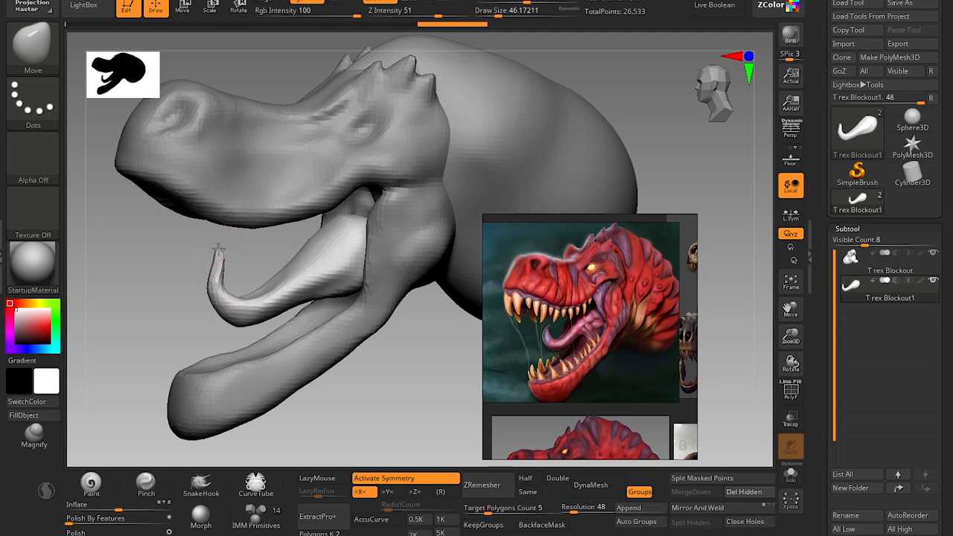
{"action": "key", "text": "s"}
{"action": "left_click_drag", "start_coordinate": [216, 262], "coordinate": [219, 268]}
{"action": "left_click_drag", "start_coordinate": [219, 268], "coordinate": [223, 272]}
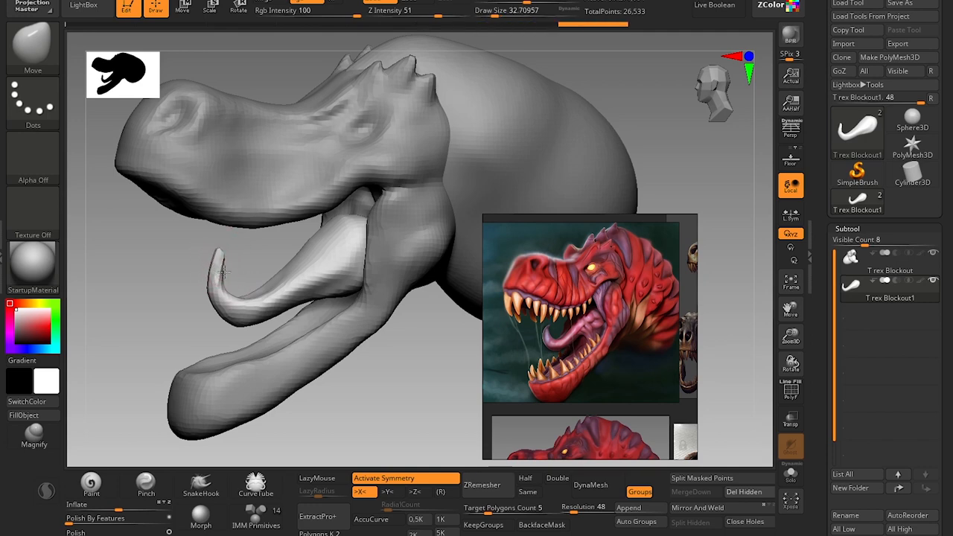
Turn on perspective distortion and set the camera's focal length to 85 mm.
{"action": "left_click_drag", "start_coordinate": [394, 415], "coordinate": [417, 334]}
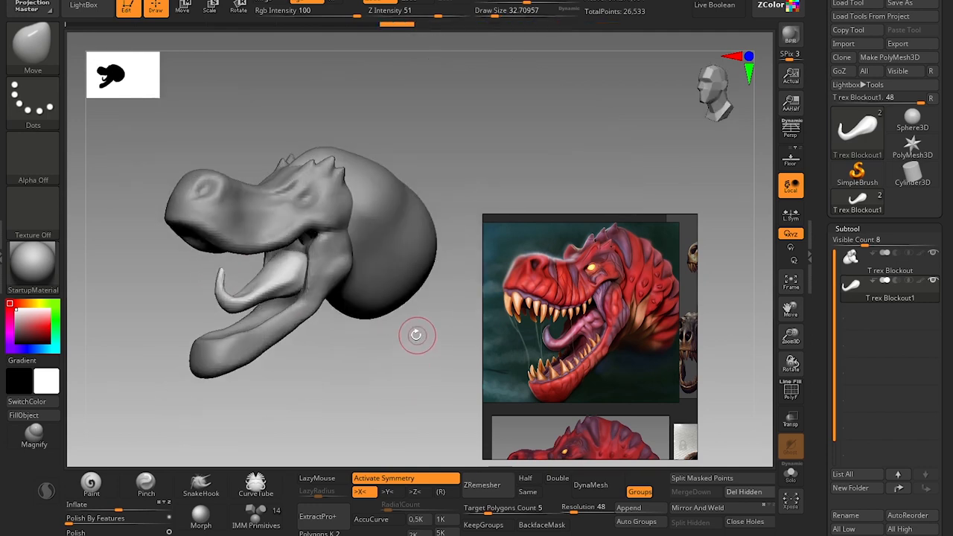
{"action": "left_click", "coordinate": [793, 130]}
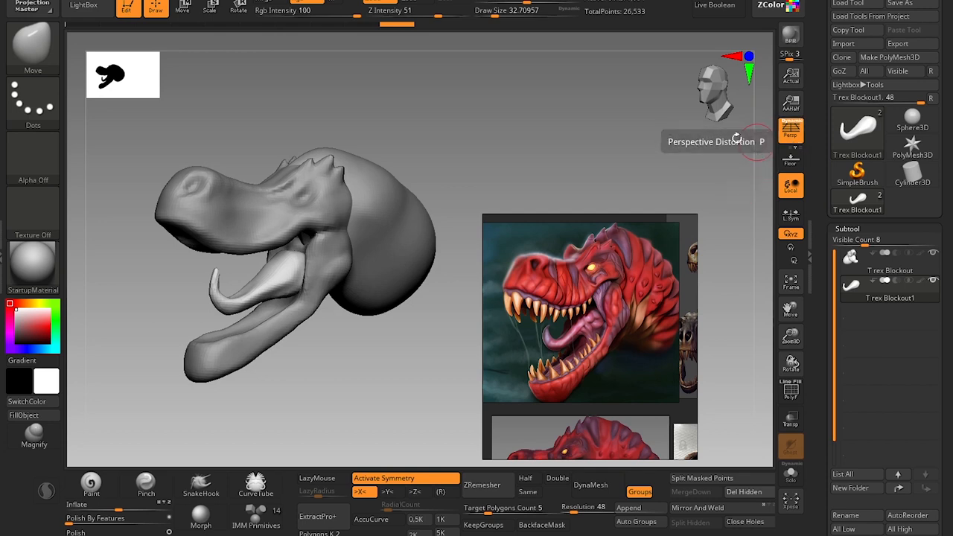
{"action": "left_click", "coordinate": [161, 1]}
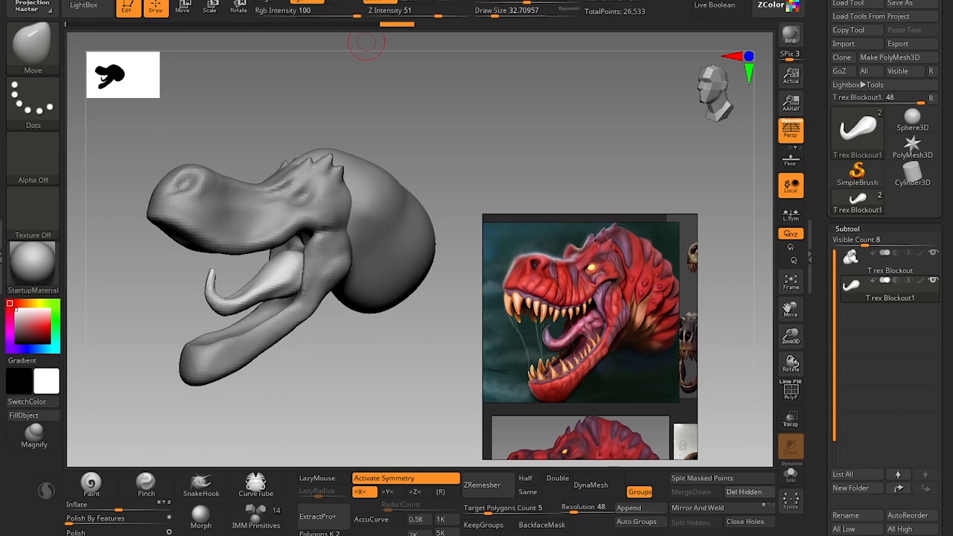
{"action": "left_click", "coordinate": [161, 0]}
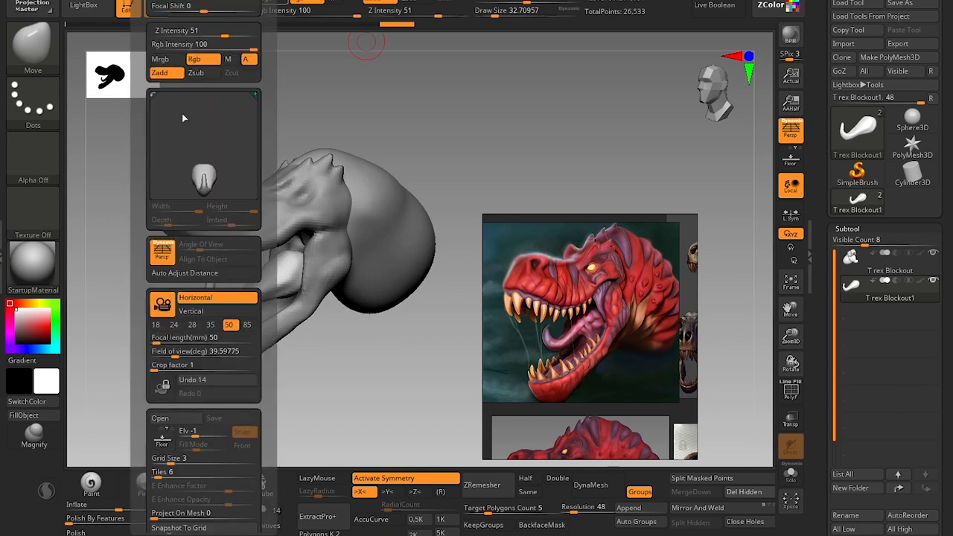
{"action": "left_click", "coordinate": [249, 326]}
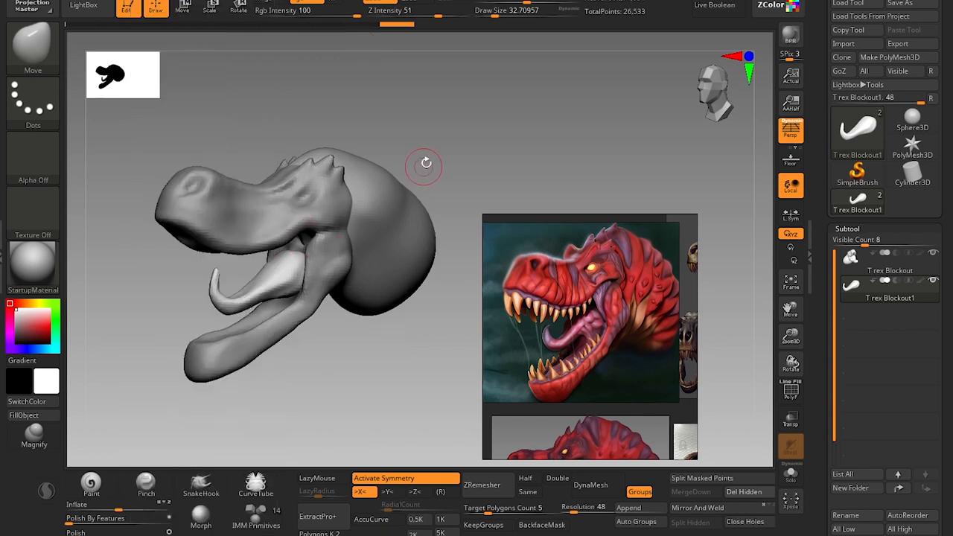
Examine the head from several angles against the red T-rex reference, comparing it with perspective distortion off and on.
{"action": "left_click_drag", "start_coordinate": [448, 132], "coordinate": [514, 156], "text": "alt"}
{"action": "left_click_drag", "start_coordinate": [514, 156], "coordinate": [530, 176], "text": "alt"}
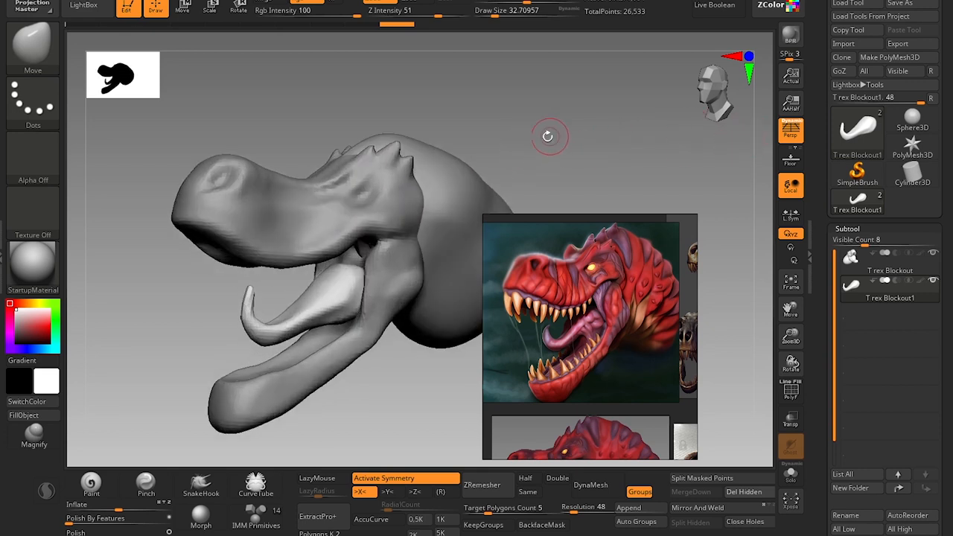
{"action": "left_click_drag", "start_coordinate": [548, 136], "coordinate": [556, 128]}
{"action": "left_click_drag", "start_coordinate": [626, 132], "coordinate": [532, 138], "text": "alt"}
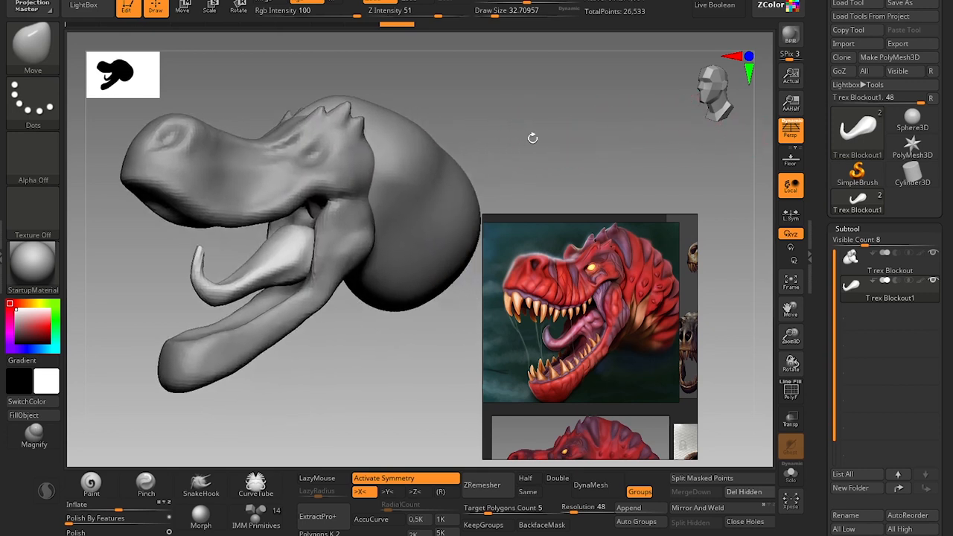
{"action": "left_click_drag", "start_coordinate": [427, 370], "coordinate": [431, 365], "text": "alt"}
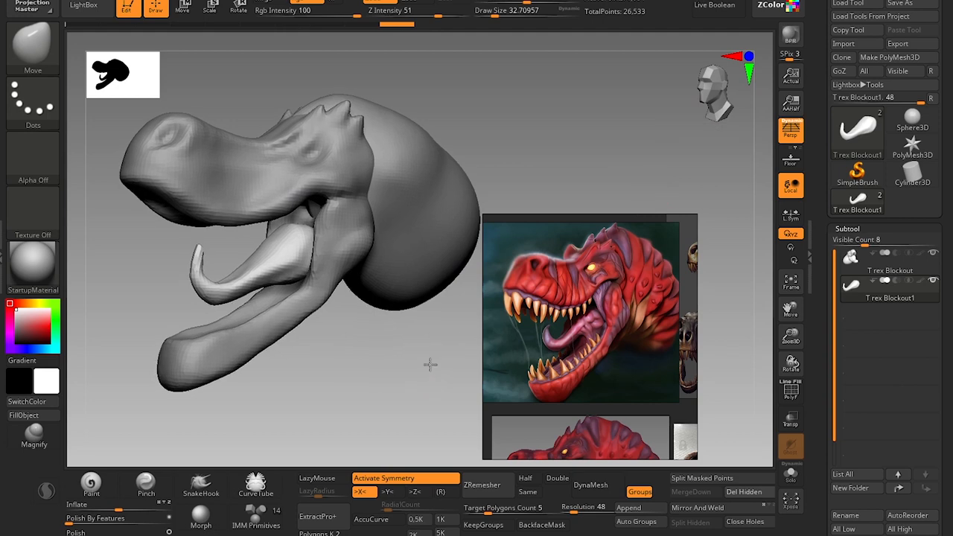
{"action": "left_click", "coordinate": [790, 139]}
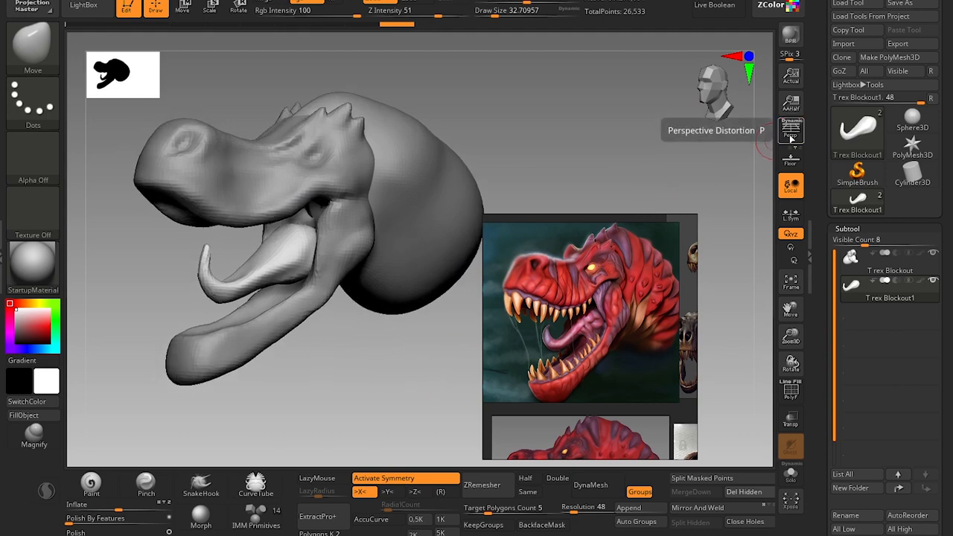
{"action": "left_click", "coordinate": [790, 142]}
{"action": "left_click_drag", "start_coordinate": [411, 362], "coordinate": [448, 347], "text": "alt"}
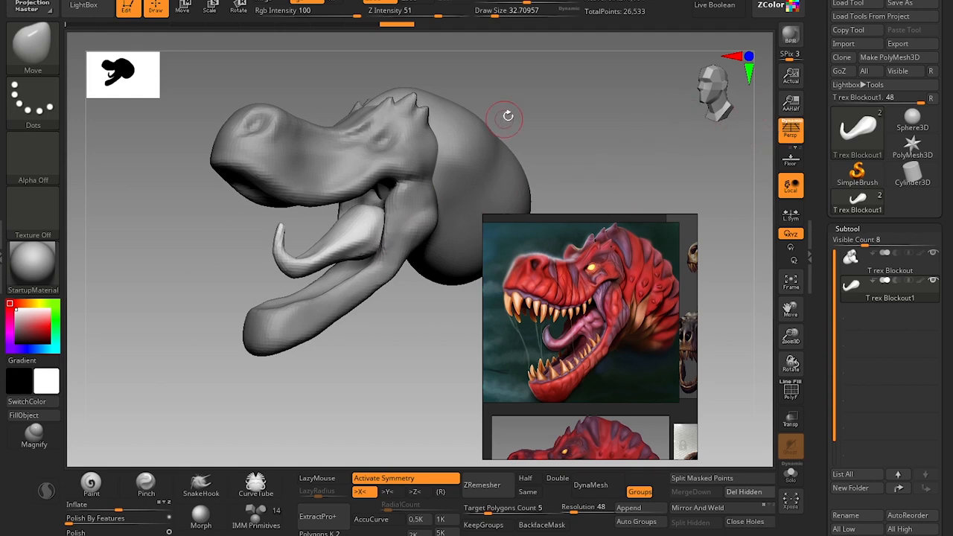
{"action": "left_click_drag", "start_coordinate": [599, 114], "coordinate": [569, 127], "text": "alt"}
{"action": "left_click_drag", "start_coordinate": [379, 371], "coordinate": [385, 310]}
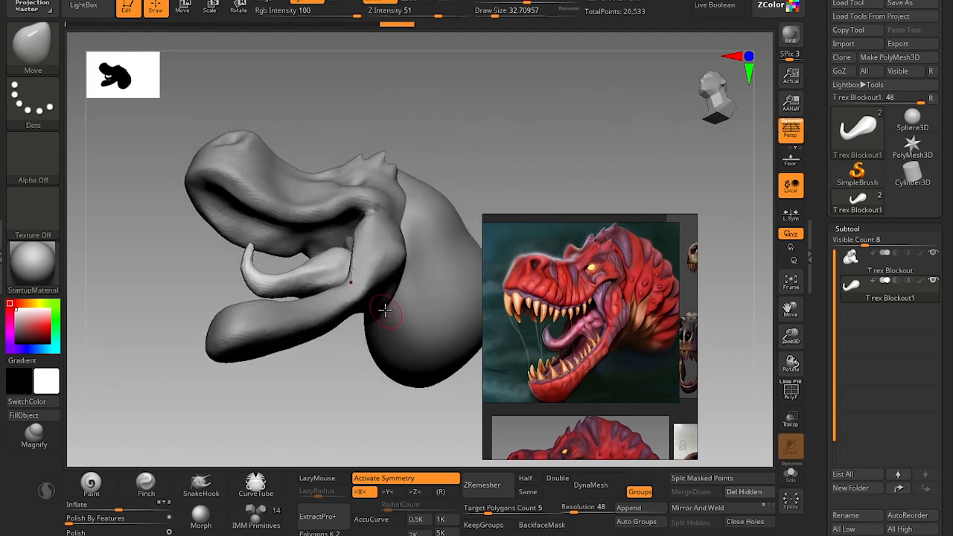
{"action": "left_click_drag", "start_coordinate": [475, 146], "coordinate": [477, 360]}
{"action": "left_click_drag", "start_coordinate": [524, 134], "coordinate": [488, 167], "text": "alt"}
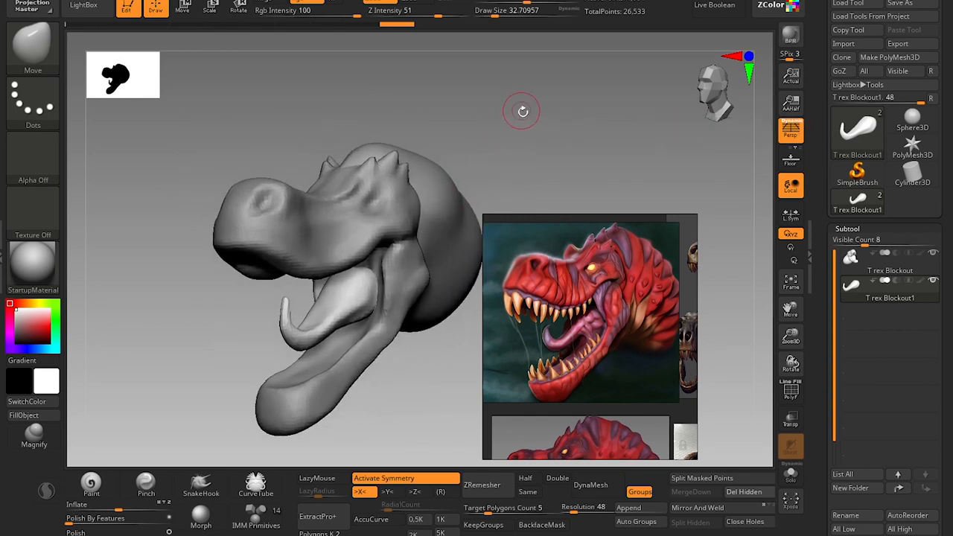
{"action": "left_click_drag", "start_coordinate": [524, 111], "coordinate": [515, 140], "text": "alt"}
{"action": "left_click_drag", "start_coordinate": [572, 108], "coordinate": [555, 128], "text": "alt"}
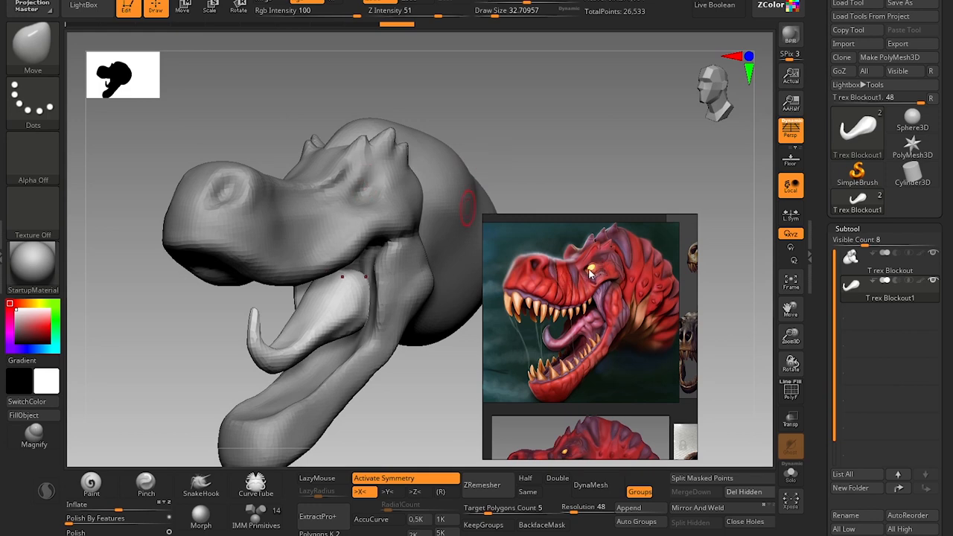
Choose the Standard brush at a draw size of about 62 and switch the active subtool between head and tongue, ending on the tongue.
{"action": "left_click_drag", "start_coordinate": [575, 133], "coordinate": [571, 110]}
{"action": "key", "text": "b"}
{"action": "key", "text": "s"}
{"action": "key", "text": "t"}
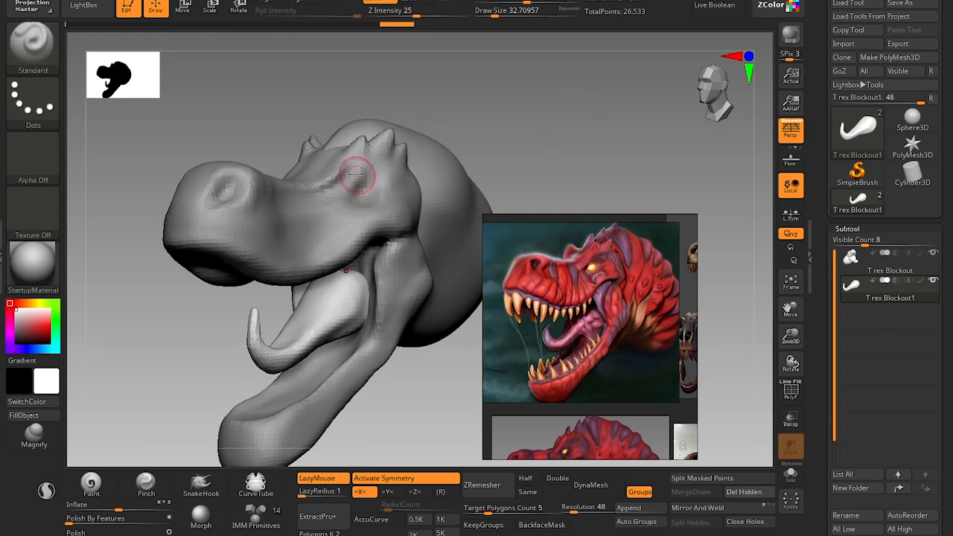
{"action": "key", "text": "bracketright"}
{"action": "key", "text": "bracketright"}
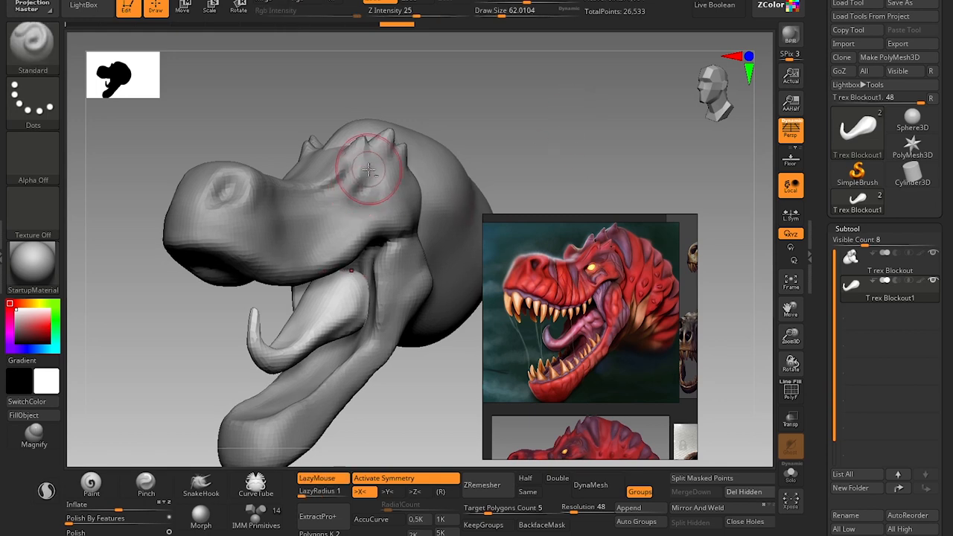
{"action": "left_click", "coordinate": [350, 226], "text": "alt"}
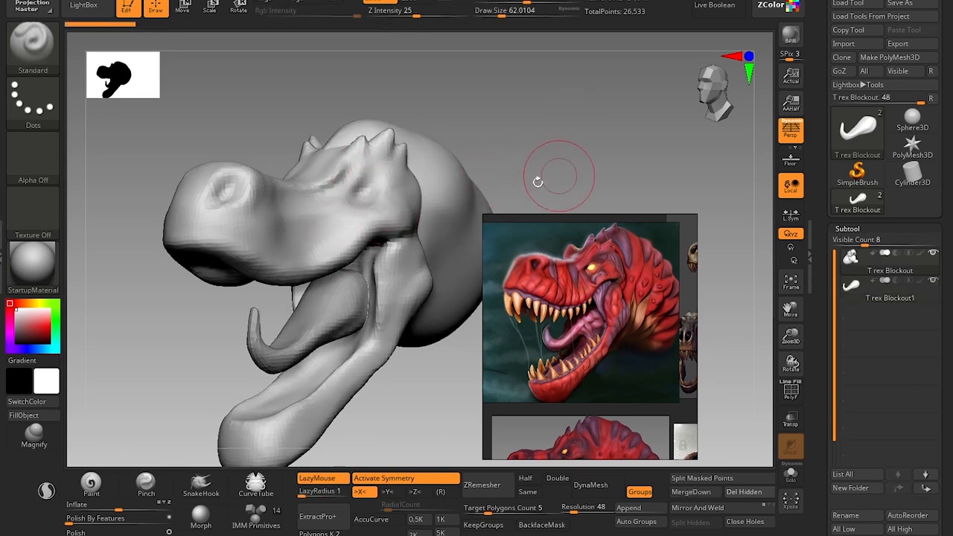
{"action": "left_click", "coordinate": [313, 330], "text": "alt"}
{"action": "left_click_drag", "start_coordinate": [404, 411], "coordinate": [404, 365], "text": "alt"}
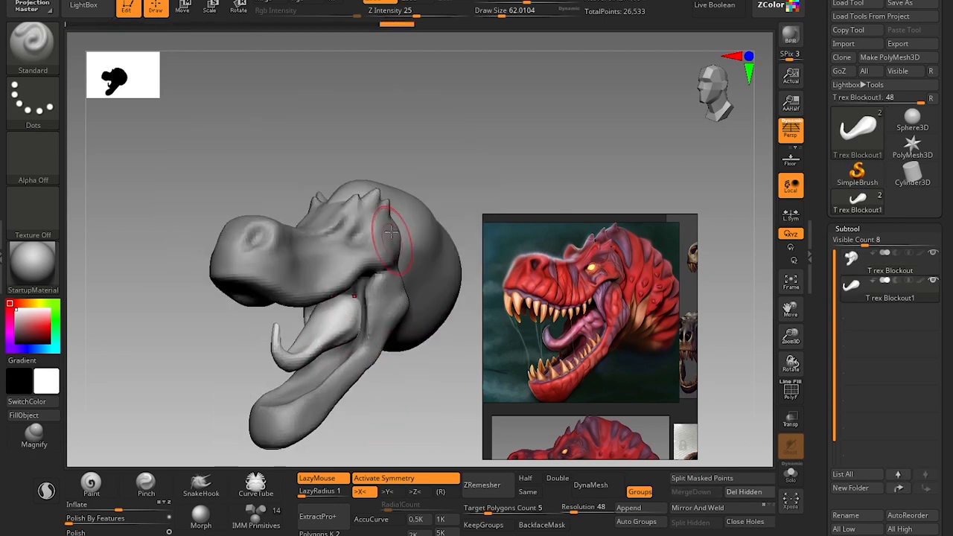
{"action": "left_click", "coordinate": [430, 250], "text": "alt"}
{"action": "left_click", "coordinate": [330, 321], "text": "alt"}
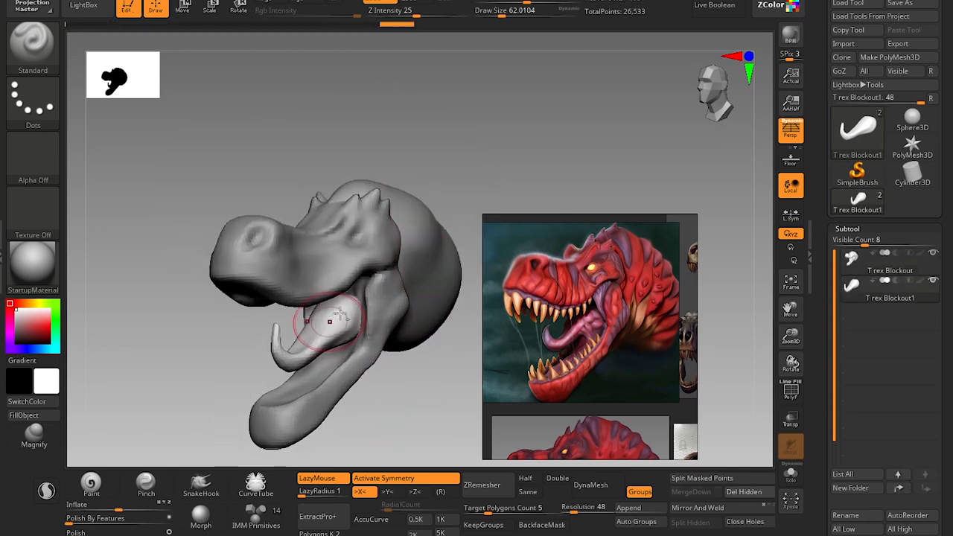
Make the T rex Blockout head mesh the active subtool in place of the tongue.
{"action": "left_click", "coordinate": [426, 264], "text": "alt"}
{"action": "left_click", "coordinate": [308, 319], "text": "alt"}
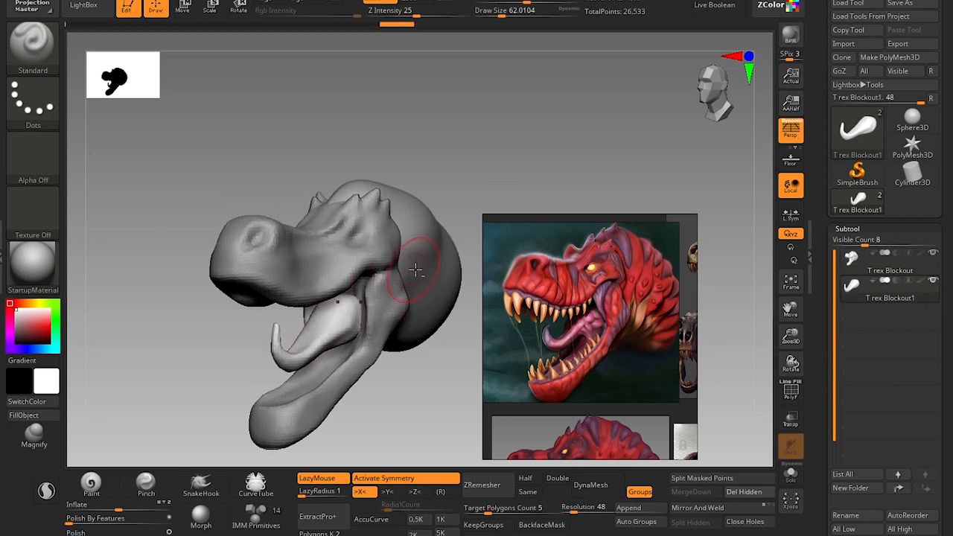
{"action": "left_click", "coordinate": [432, 269], "text": "alt"}
{"action": "left_click", "coordinate": [858, 292]}
{"action": "left_click", "coordinate": [855, 264]}
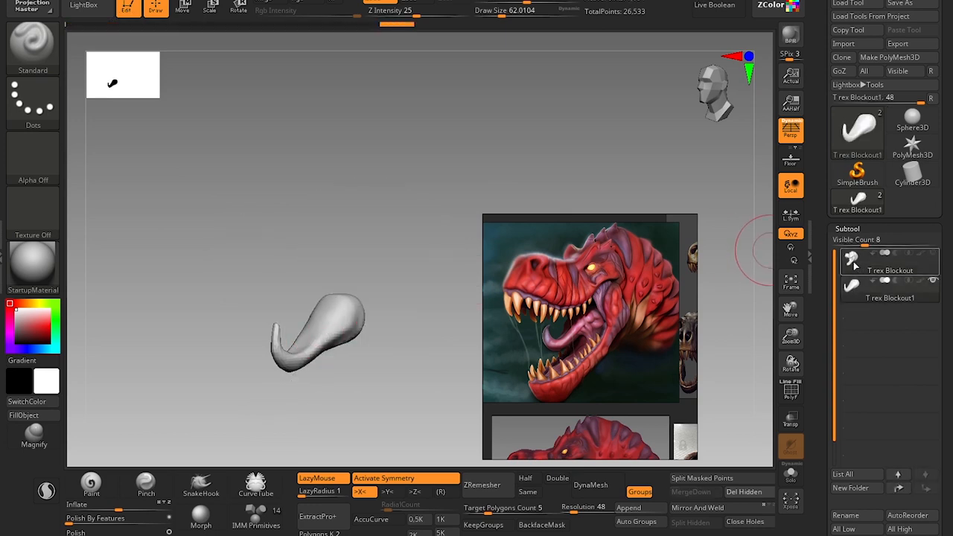
{"action": "left_click_drag", "start_coordinate": [437, 164], "coordinate": [422, 171], "text": "alt"}
{"action": "right_click_drag", "start_coordinate": [421, 170], "coordinate": [402, 176]}
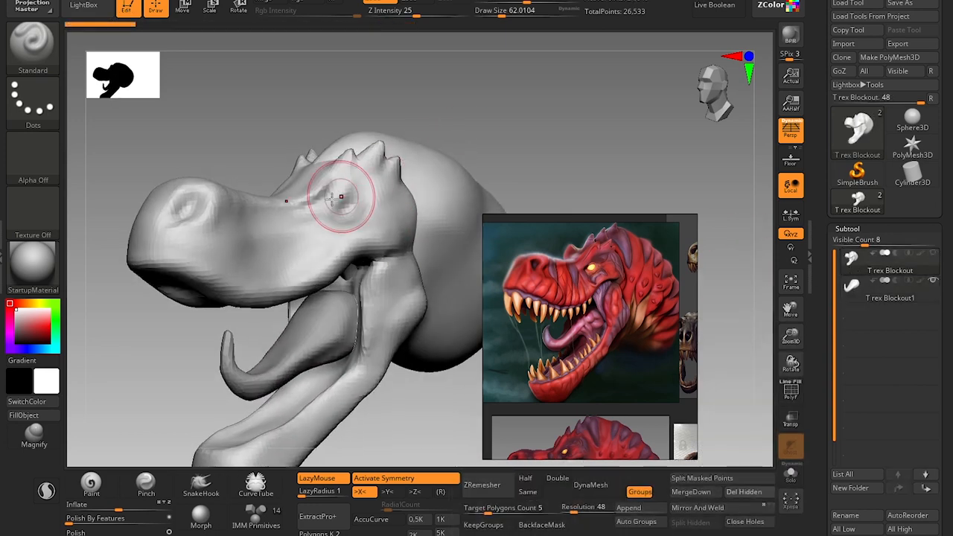
Build up a small eyeball form in the head's eye socket with the Clay brush at a draw size of about 25.
{"action": "key", "text": "s"}
{"action": "mouse_move", "coordinate": [342, 198]}
{"action": "left_mouse_down"}
{"action": "mouse_move", "coordinate": [261, 223]}
{"action": "mouse_move", "coordinate": [344, 201]}
{"action": "mouse_move", "coordinate": [330, 206]}
{"action": "left_mouse_up"}
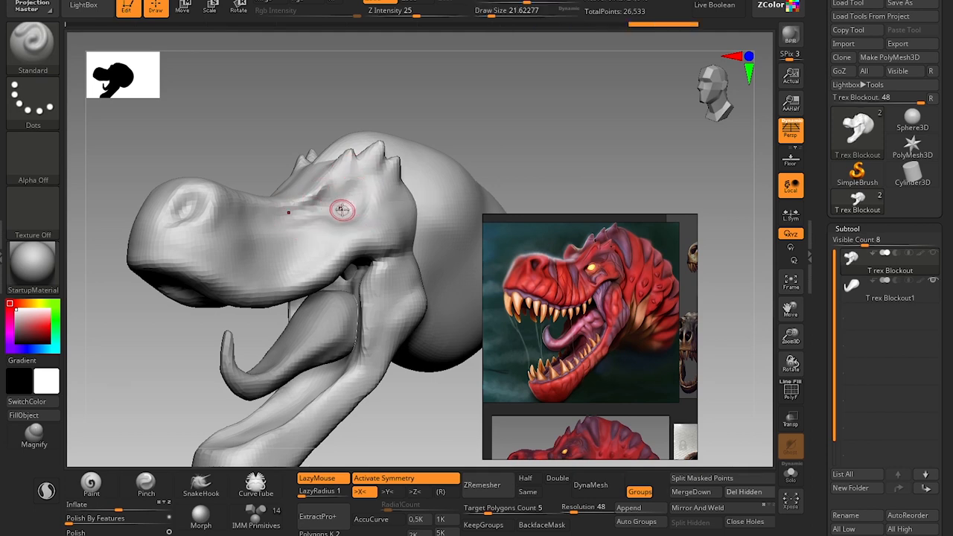
{"action": "key", "text": "b"}
{"action": "key", "text": "c"}
{"action": "key", "text": "t"}
{"action": "key", "text": "b"}
{"action": "key", "text": "c"}
{"action": "key", "text": "l"}
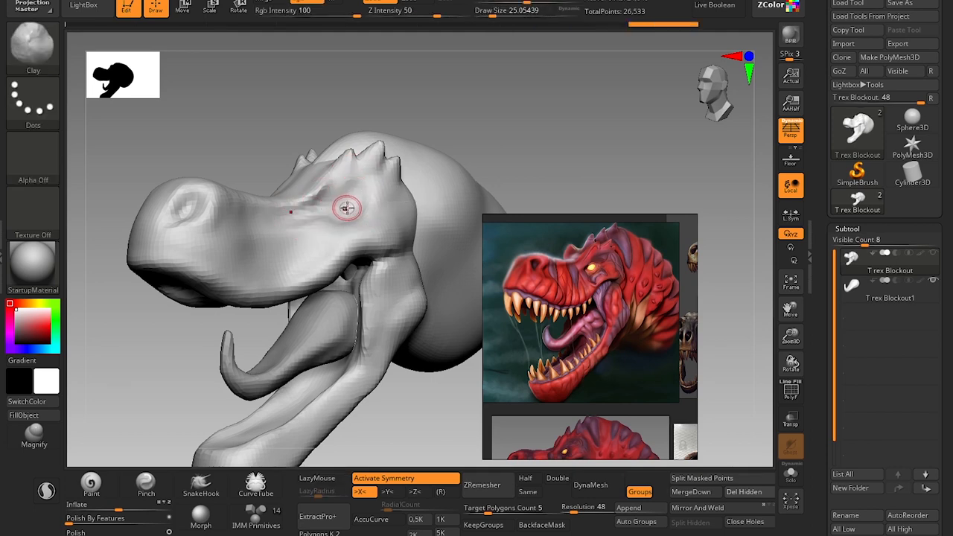
{"action": "left_click_drag", "start_coordinate": [352, 205], "coordinate": [347, 208]}
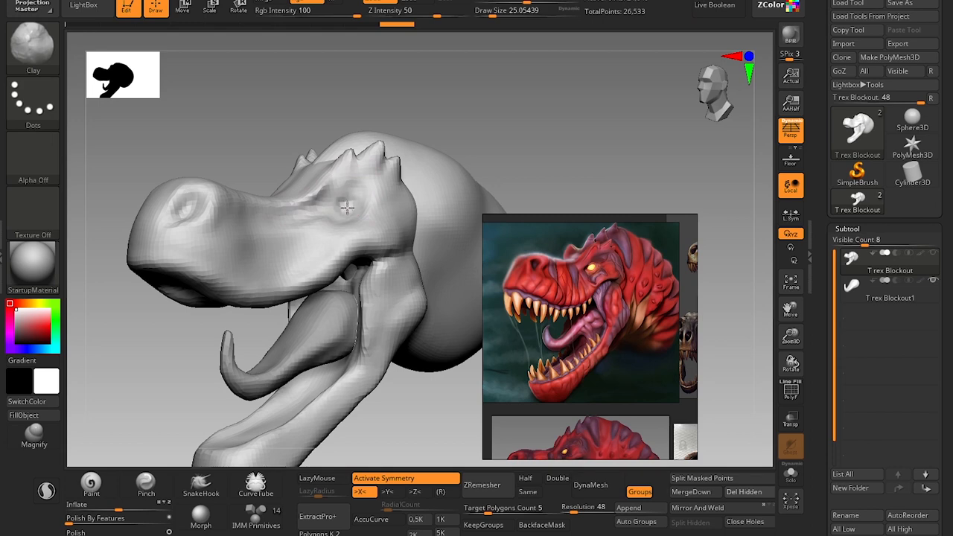
{"action": "key", "text": "ctrl+z"}
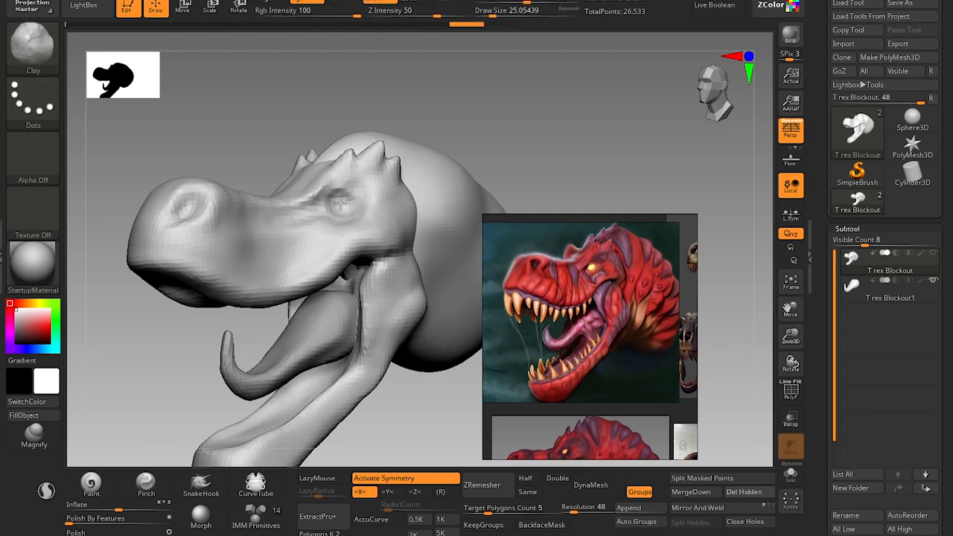
Adjust the eyelid and socket shape around the eyeball with the Move brush at a draw size of about 29.
{"action": "key", "text": "b"}
{"action": "key", "text": "m"}
{"action": "key", "text": "v"}
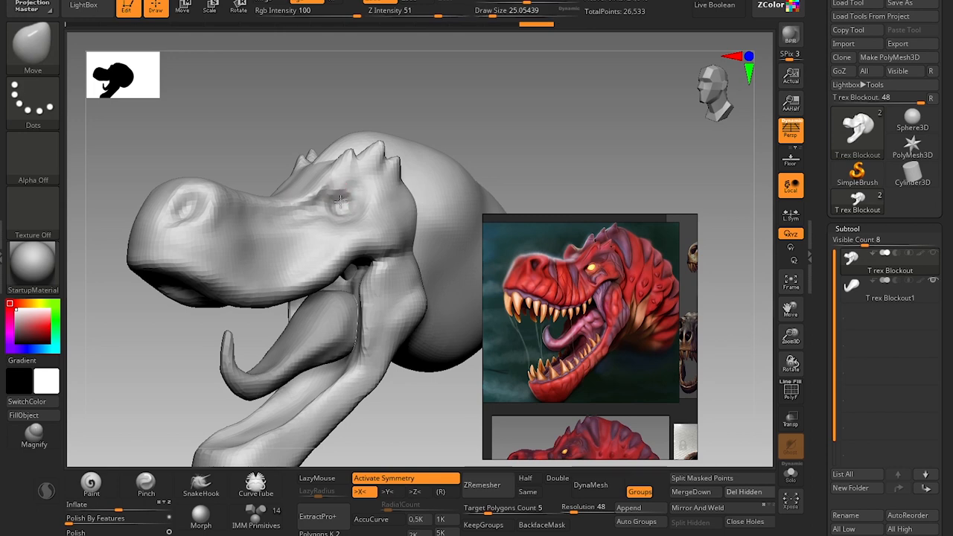
{"action": "key", "text": "bracketright"}
{"action": "key", "text": "s"}
{"action": "left_click", "coordinate": [343, 200]}
{"action": "left_click_drag", "start_coordinate": [332, 205], "coordinate": [348, 207]}
{"action": "mouse_move", "coordinate": [530, 173]}
{"action": "left_mouse_down"}
{"action": "mouse_move", "coordinate": [511, 186]}
{"action": "mouse_move", "coordinate": [491, 132]}
{"action": "mouse_move", "coordinate": [497, 152]}
{"action": "left_mouse_up"}
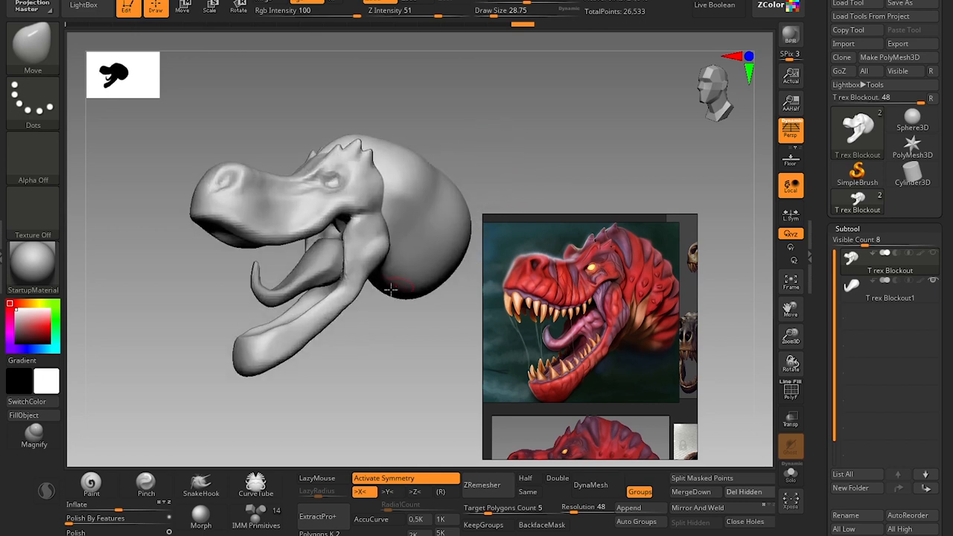
Reshape the neck mass and the base of the jaw with the Move brush at draw sizes of about 116 and 182.
{"action": "mouse_move", "coordinate": [401, 318]}
{"action": "left_mouse_down"}
{"action": "mouse_move", "coordinate": [385, 362]}
{"action": "mouse_move", "coordinate": [395, 282]}
{"action": "left_mouse_up"}
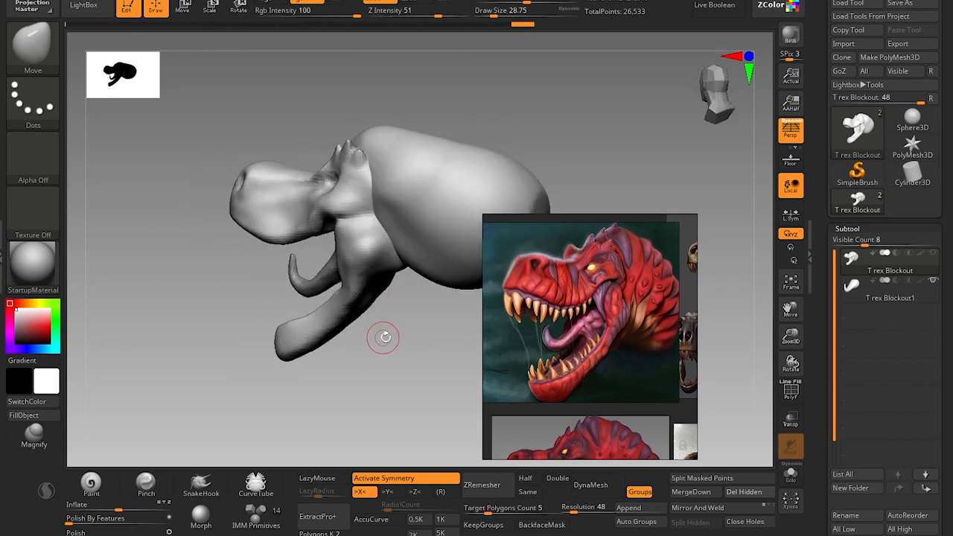
{"action": "mouse_move", "coordinate": [386, 337]}
{"action": "left_mouse_down"}
{"action": "mouse_move", "coordinate": [425, 397]}
{"action": "mouse_move", "coordinate": [415, 330]}
{"action": "mouse_move", "coordinate": [398, 330]}
{"action": "mouse_move", "coordinate": [406, 344]}
{"action": "left_mouse_up"}
{"action": "left_click_drag", "start_coordinate": [448, 123], "coordinate": [447, 133]}
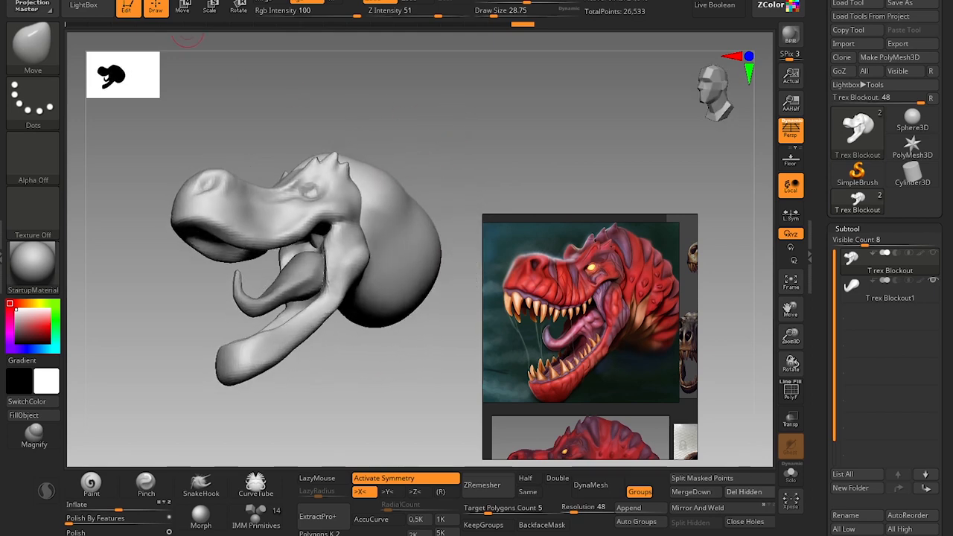
{"action": "mouse_move", "coordinate": [161, 2]}
{"action": "left_click", "coordinate": [175, 414]}
{"action": "mouse_move", "coordinate": [589, 152]}
{"action": "left_mouse_down", "text": "alt"}
{"action": "mouse_move", "coordinate": [489, 155]}
{"action": "mouse_move", "coordinate": [500, 171]}
{"action": "mouse_move", "coordinate": [413, 204]}
{"action": "mouse_move", "coordinate": [412, 218]}
{"action": "mouse_move", "coordinate": [414, 195]}
{"action": "left_mouse_up", "text": "alt"}
{"action": "key", "text": "s"}
{"action": "key", "text": "s"}
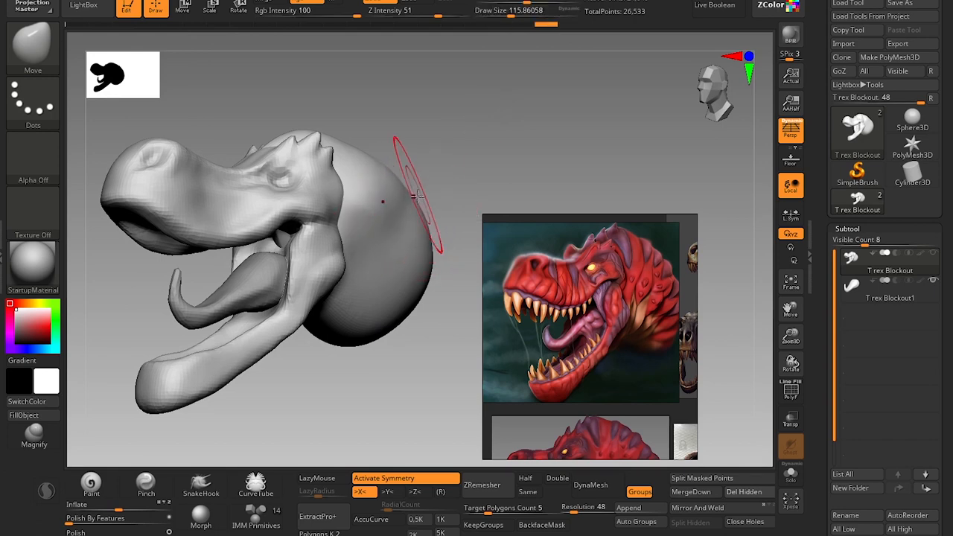
{"action": "key", "text": "s"}
{"action": "left_click_drag", "start_coordinate": [326, 336], "coordinate": [333, 328]}
{"action": "left_click_drag", "start_coordinate": [374, 403], "coordinate": [388, 419], "text": "alt"}
Split the head mesh into polygroups with Auto Groups and check them on the wireframe.
{"action": "left_click", "coordinate": [637, 522]}
{"action": "key", "text": "shift+f"}
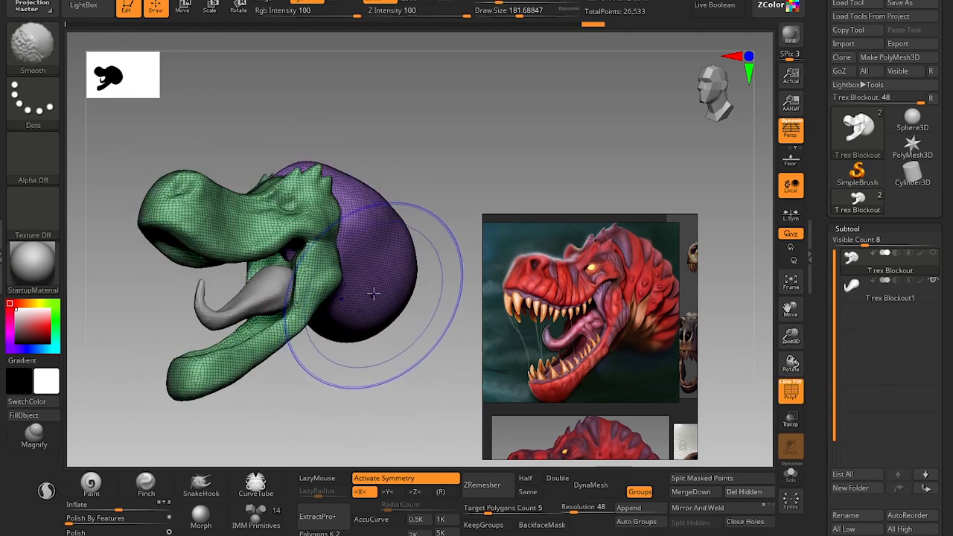
{"action": "key", "text": "shift+f"}
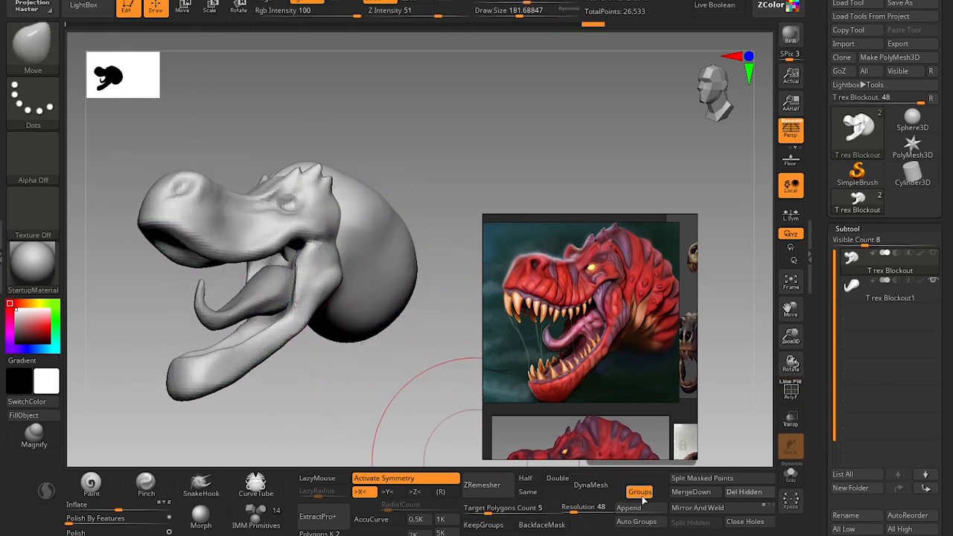
Turn off the DynaMesh Groups option and DynaMesh the head at resolution 48.
{"action": "left_click", "coordinate": [638, 497]}
{"action": "left_click_drag", "start_coordinate": [940, 532], "coordinate": [940, 294]}
{"action": "left_click", "coordinate": [853, 291]}
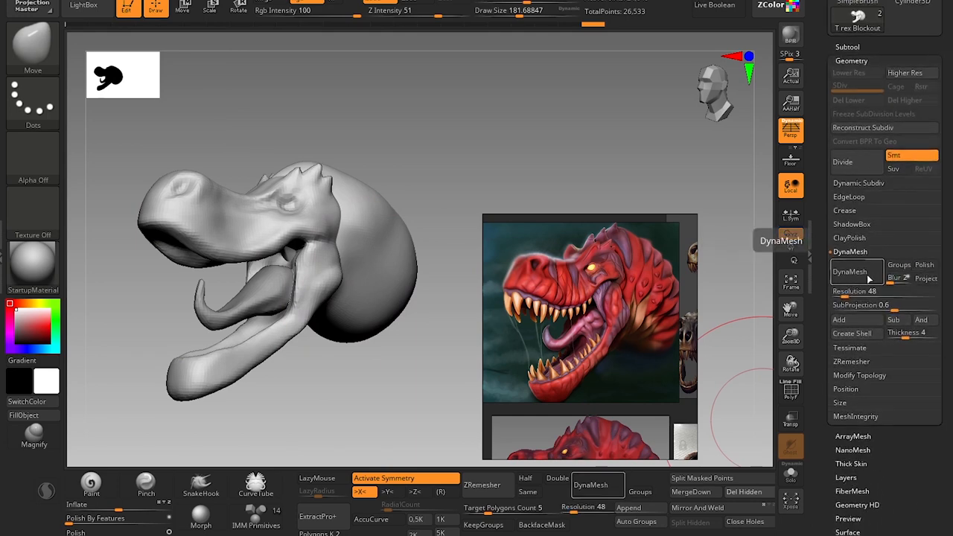
{"action": "left_click", "coordinate": [855, 275]}
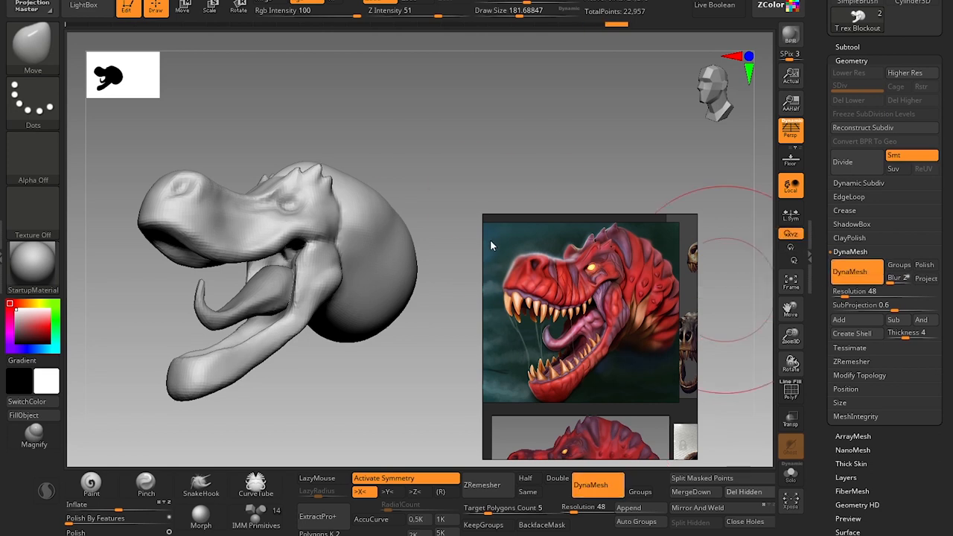
Rework the jaw hinge where it joins the neck at a draw size of about 44.
{"action": "left_click_drag", "start_coordinate": [474, 177], "coordinate": [410, 222]}
{"action": "key", "text": "s"}
{"action": "mouse_move", "coordinate": [324, 233]}
{"action": "left_mouse_down"}
{"action": "mouse_move", "coordinate": [299, 239]}
{"action": "mouse_move", "coordinate": [313, 234]}
{"action": "mouse_move", "coordinate": [314, 286]}
{"action": "left_mouse_up"}
{"action": "left_click_drag", "start_coordinate": [330, 380], "coordinate": [391, 342], "text": "alt"}
{"action": "mouse_move", "coordinate": [344, 359]}
{"action": "left_mouse_down"}
{"action": "mouse_move", "coordinate": [368, 359]}
{"action": "mouse_move", "coordinate": [347, 368]}
{"action": "left_mouse_up"}
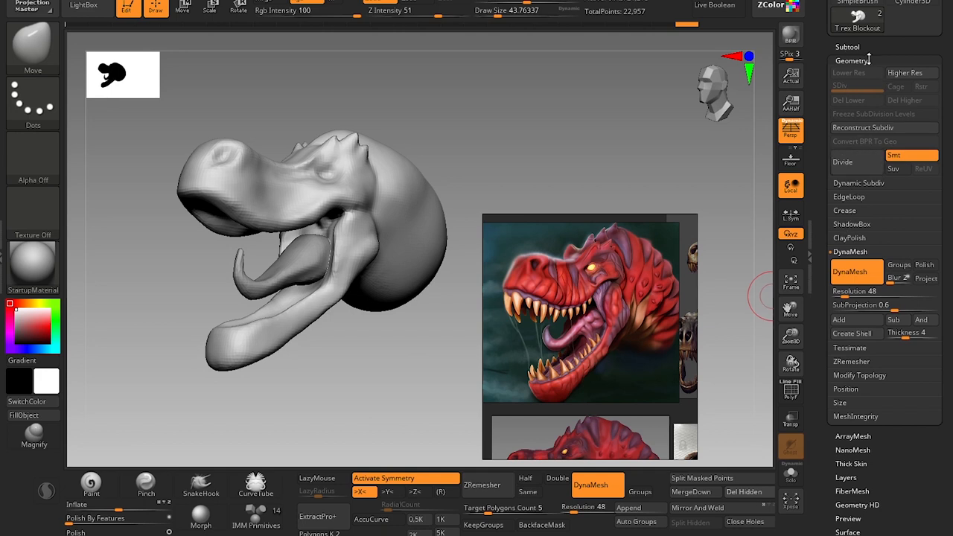
Retopologize the head with ZRemesher at a target polygon count of 5 with X symmetry off, and show its wireframe.
{"action": "left_click", "coordinate": [851, 362]}
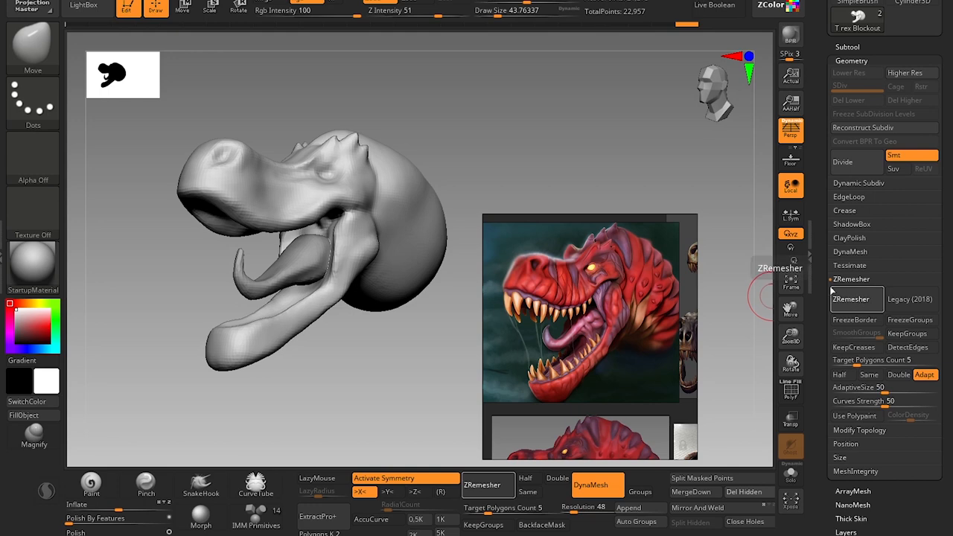
{"action": "right_click_drag", "start_coordinate": [328, 289], "coordinate": [417, 404]}
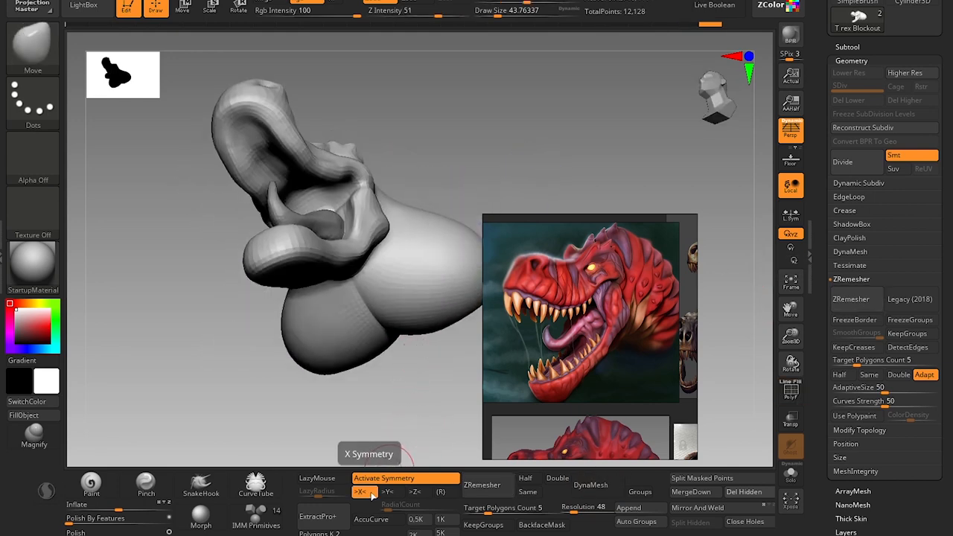
{"action": "left_click", "coordinate": [361, 493]}
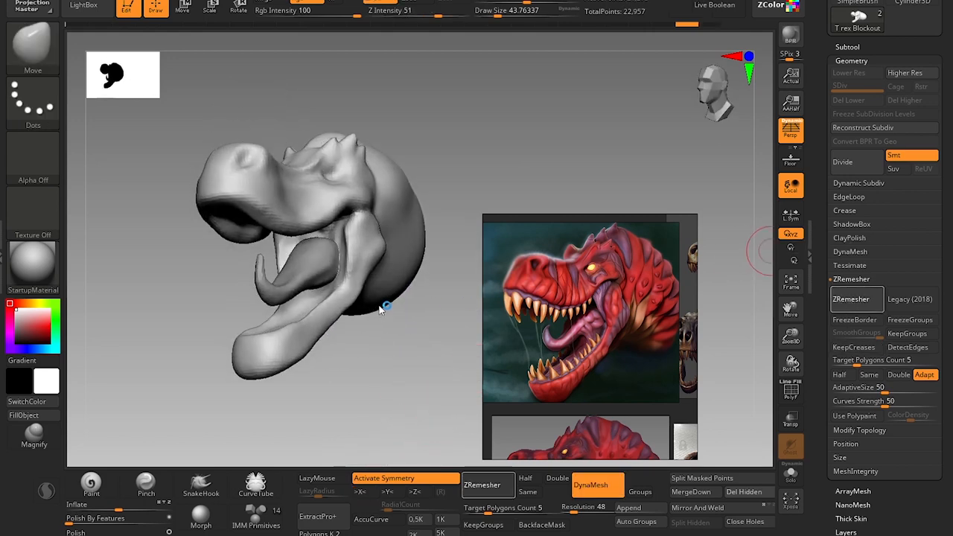
{"action": "left_click_drag", "start_coordinate": [428, 320], "coordinate": [410, 325]}
{"action": "key", "text": "shift+f"}
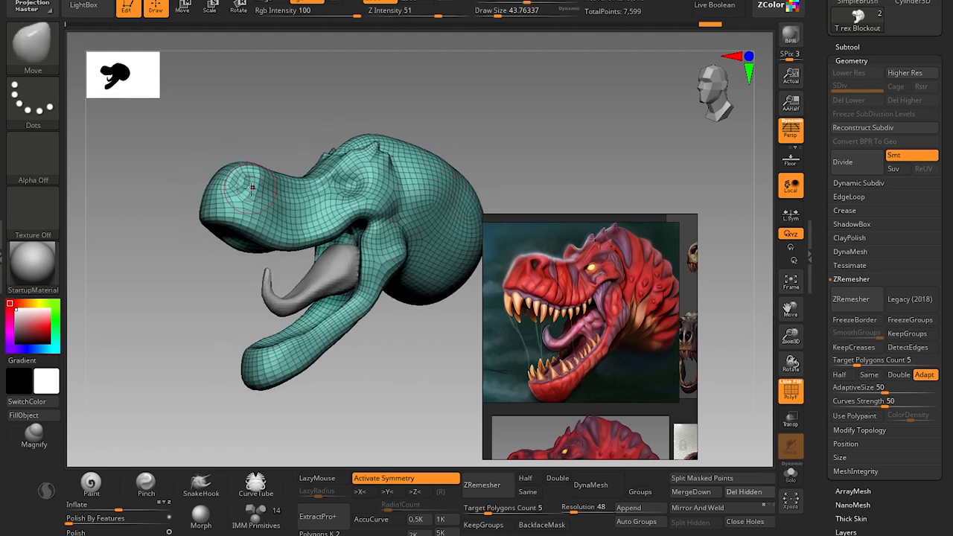
Try to pull the upper lip edge into shape with the Move brush at a draw size of about 59.
{"action": "key", "text": "s"}
{"action": "left_click_drag", "start_coordinate": [231, 227], "coordinate": [279, 232]}
{"action": "key", "text": "s"}
{"action": "key", "text": "ctrl+z"}
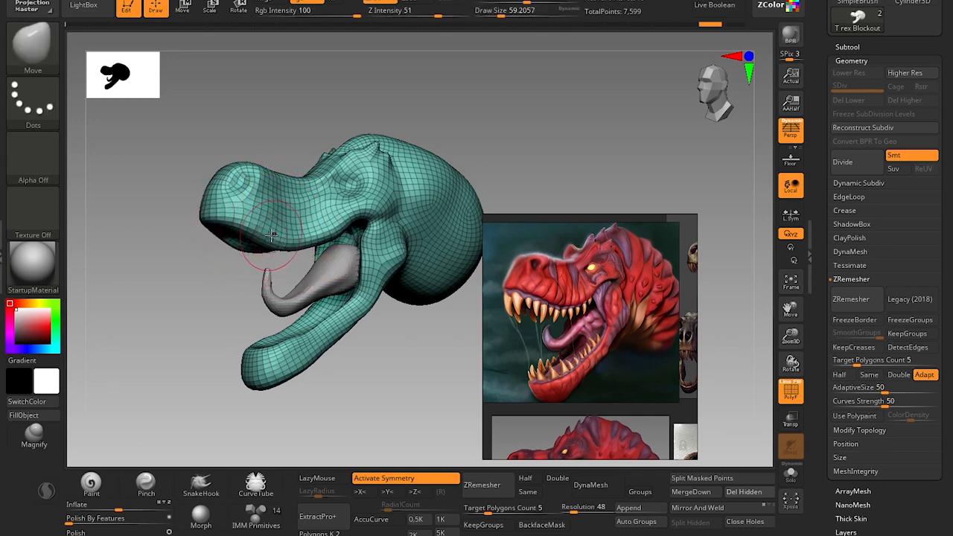
Hide the wireframe and divide the remeshed head once to subdivision level 2.
{"action": "key", "text": "shift+f"}
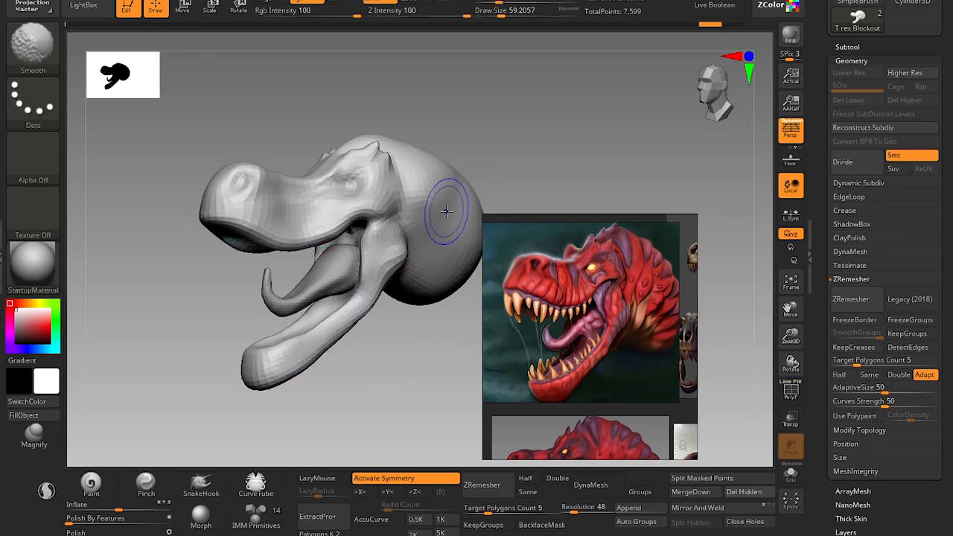
{"action": "key", "text": "d"}
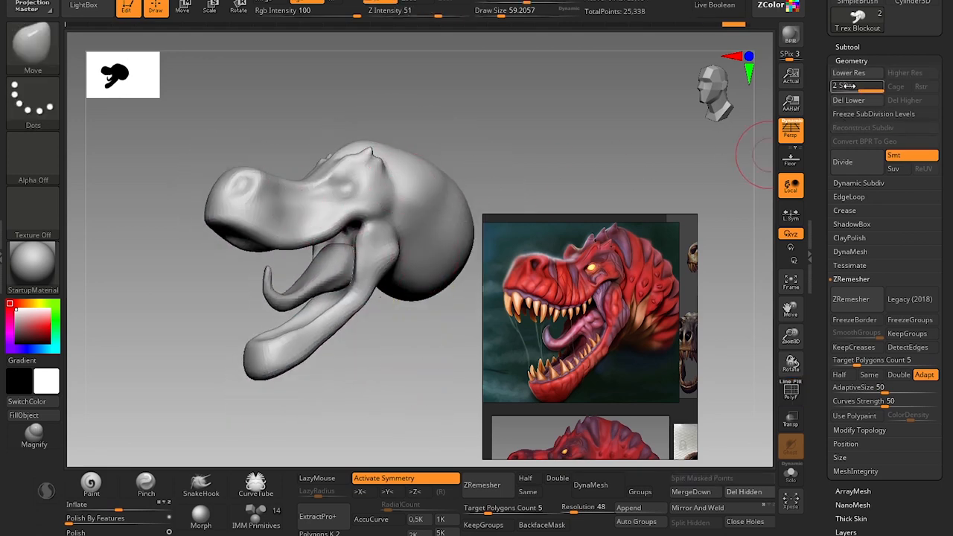
{"action": "mouse_move", "coordinate": [183, 309]}
{"action": "left_mouse_down", "text": "alt"}
{"action": "mouse_move", "coordinate": [179, 325]}
{"action": "mouse_move", "coordinate": [197, 301]}
{"action": "left_mouse_up", "text": "alt"}
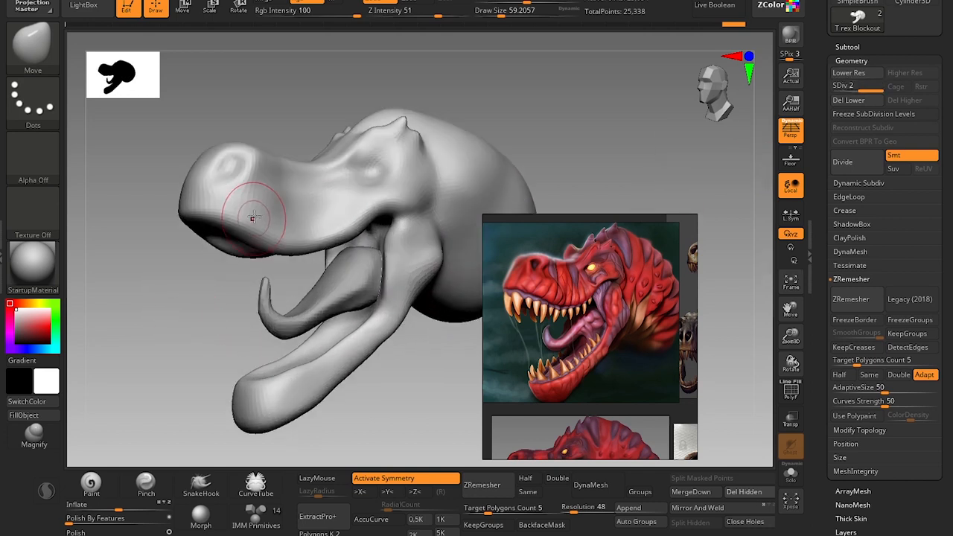
Build up the upper lip line and the lower jaw edge with the Standard brush at draw sizes of about 49 and 44.
{"action": "key", "text": "bracketleft"}
{"action": "key", "text": "b"}
{"action": "key", "text": "s"}
{"action": "key", "text": "t"}
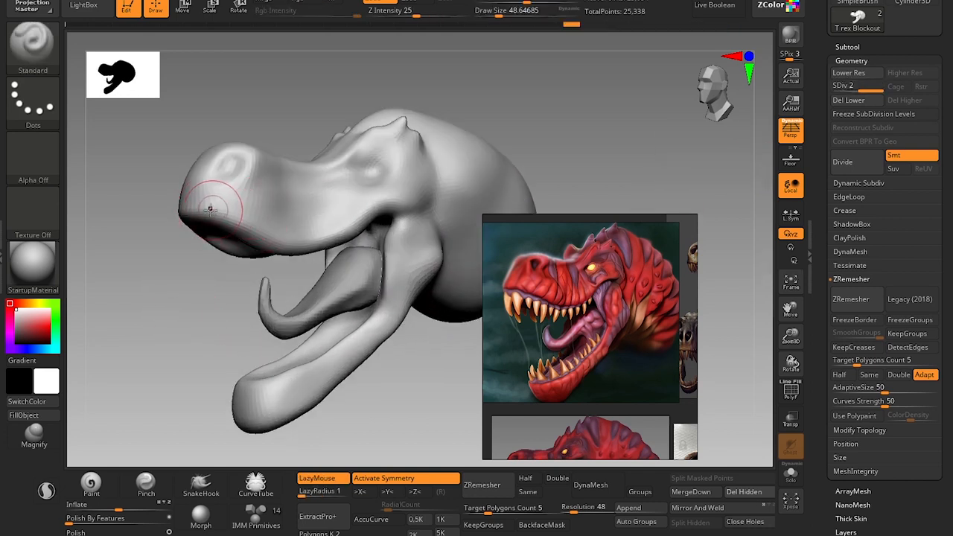
{"action": "mouse_move", "coordinate": [244, 226]}
{"action": "left_mouse_down"}
{"action": "mouse_move", "coordinate": [298, 223]}
{"action": "mouse_move", "coordinate": [383, 200]}
{"action": "mouse_move", "coordinate": [292, 233]}
{"action": "left_mouse_up"}
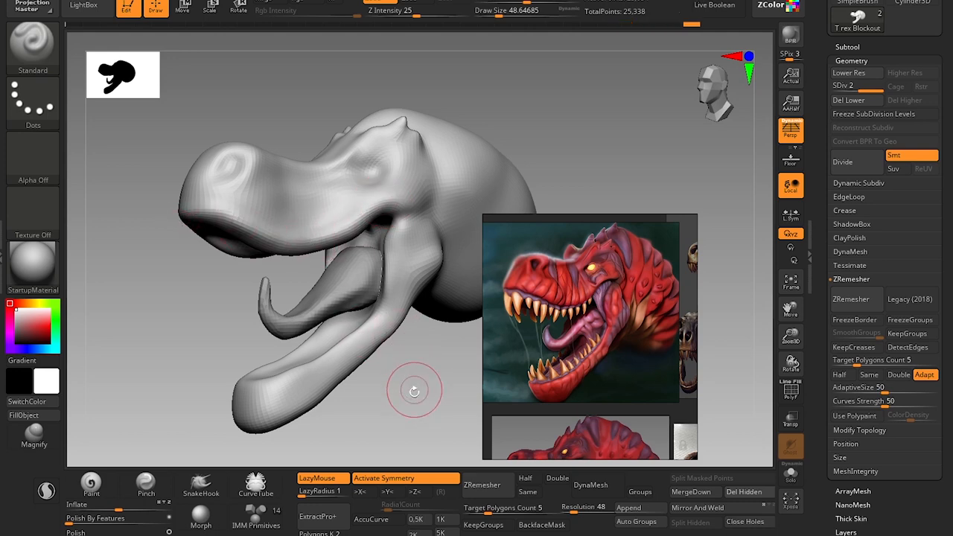
{"action": "left_click_drag", "start_coordinate": [411, 390], "coordinate": [410, 344]}
{"action": "left_click_drag", "start_coordinate": [382, 295], "coordinate": [370, 313]}
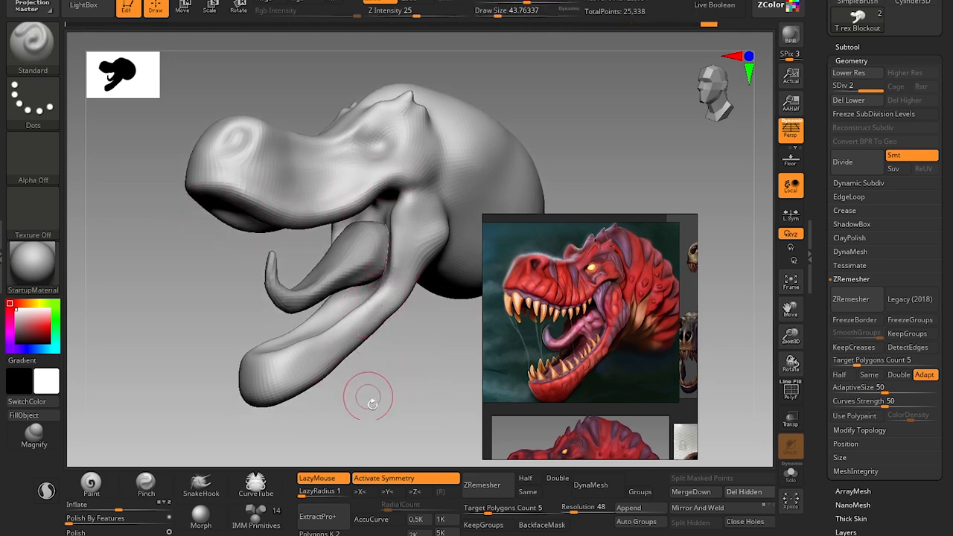
Shape the mouth floor and the front rim of the lower jaw with the Clay brush at a draw size of about 65.
{"action": "left_click_drag", "start_coordinate": [368, 398], "coordinate": [432, 396]}
{"action": "key", "text": "b"}
{"action": "key", "text": "c"}
{"action": "key", "text": "l"}
{"action": "left_click_drag", "start_coordinate": [356, 343], "coordinate": [312, 353]}
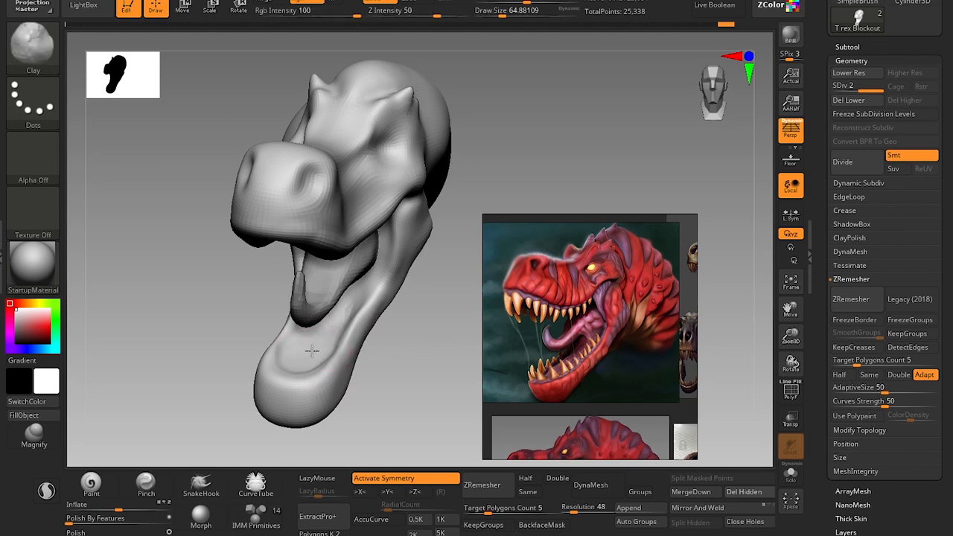
{"action": "left_click_drag", "start_coordinate": [381, 337], "coordinate": [407, 348]}
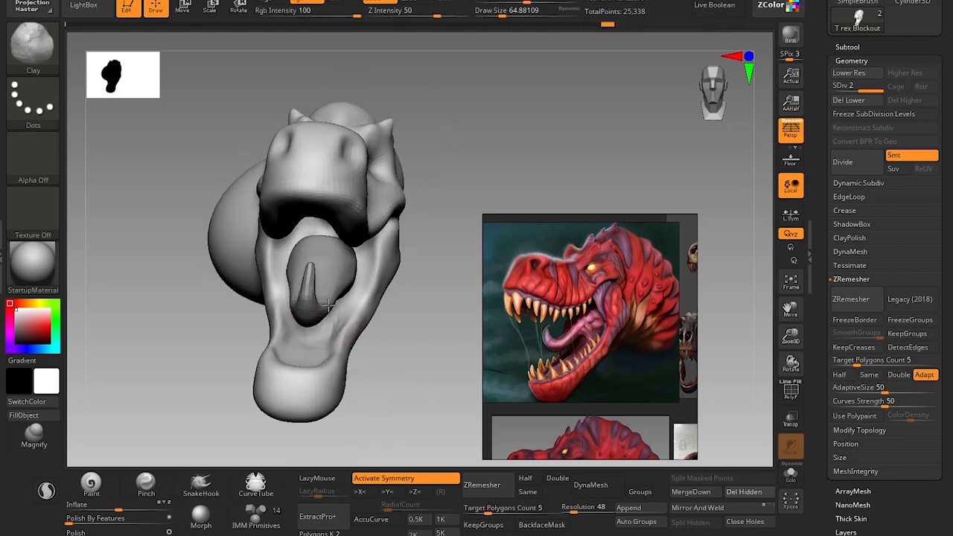
{"action": "left_click_drag", "start_coordinate": [302, 360], "coordinate": [291, 348]}
{"action": "left_click_drag", "start_coordinate": [398, 360], "coordinate": [402, 436]}
{"action": "left_click_drag", "start_coordinate": [322, 391], "coordinate": [298, 420]}
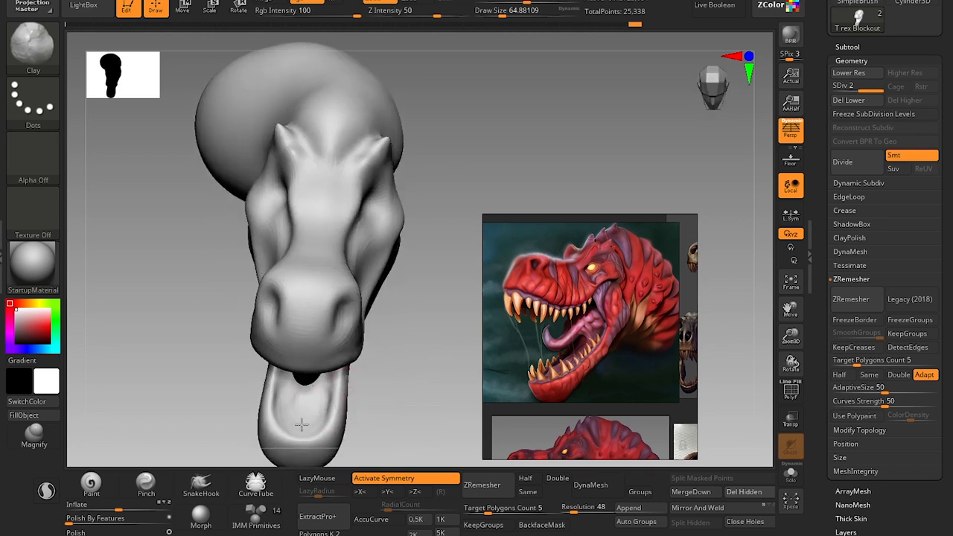
Smooth the mouth floor behind the lower jaw's tip at a draw size of about 83.
{"action": "mouse_move", "coordinate": [390, 405]}
{"action": "left_mouse_down"}
{"action": "mouse_move", "coordinate": [395, 340]}
{"action": "mouse_move", "coordinate": [389, 379]}
{"action": "mouse_move", "coordinate": [413, 401]}
{"action": "mouse_move", "coordinate": [425, 340]}
{"action": "mouse_move", "coordinate": [318, 334]}
{"action": "mouse_move", "coordinate": [332, 330]}
{"action": "mouse_move", "coordinate": [328, 338]}
{"action": "left_mouse_up"}
{"action": "left_click_drag", "start_coordinate": [415, 388], "coordinate": [477, 385]}
{"action": "left_click_drag", "start_coordinate": [337, 334], "coordinate": [340, 336], "text": "shift"}
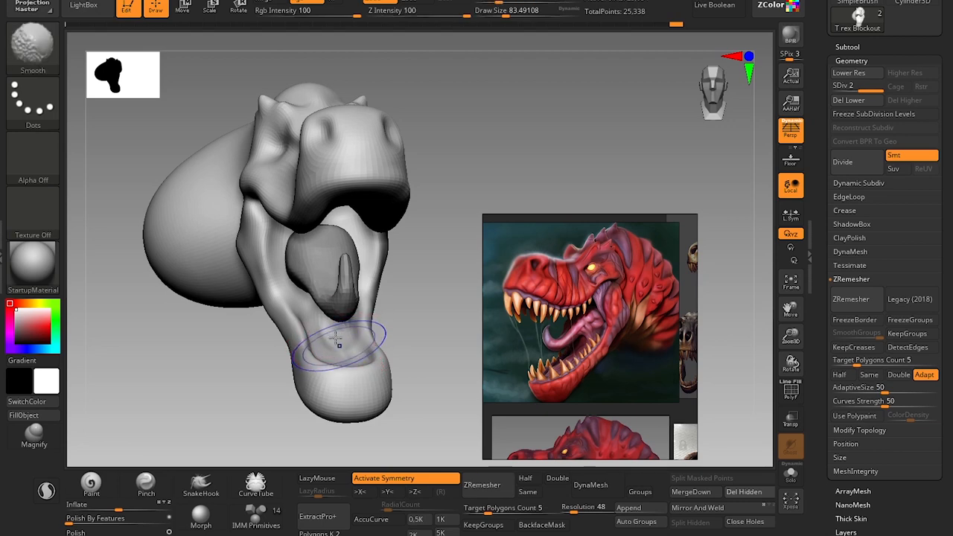
{"action": "left_click_drag", "start_coordinate": [436, 340], "coordinate": [424, 341]}
Refine the inner side of the lower jaw beneath the tongue with the Clay brush at a draw size of about 49.
{"action": "key", "text": "["}
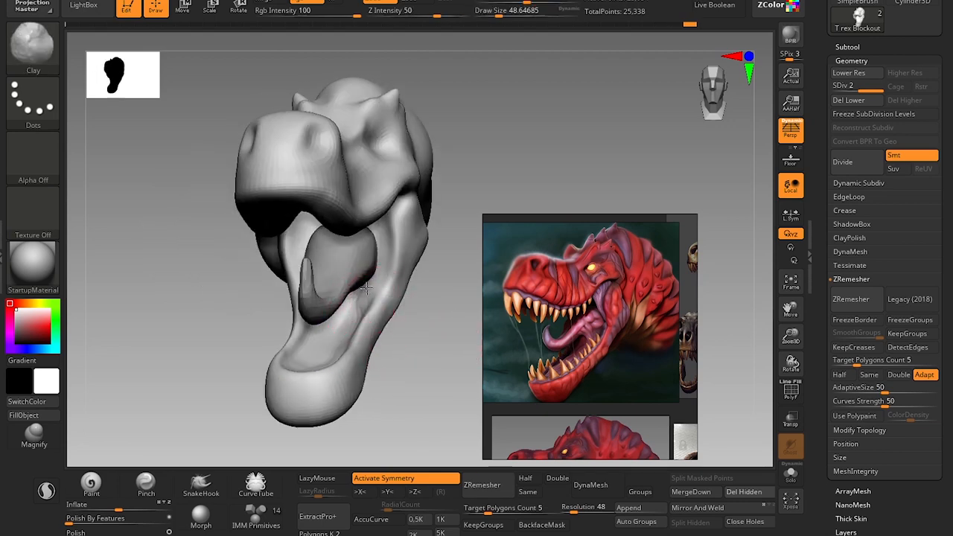
{"action": "left_click_drag", "start_coordinate": [349, 326], "coordinate": [341, 320], "text": "shift"}
{"action": "mouse_move", "coordinate": [419, 390]}
{"action": "left_mouse_down"}
{"action": "mouse_move", "coordinate": [414, 340]}
{"action": "mouse_move", "coordinate": [398, 377]}
{"action": "mouse_move", "coordinate": [395, 354]}
{"action": "mouse_move", "coordinate": [405, 394]}
{"action": "mouse_move", "coordinate": [427, 347]}
{"action": "left_mouse_up"}
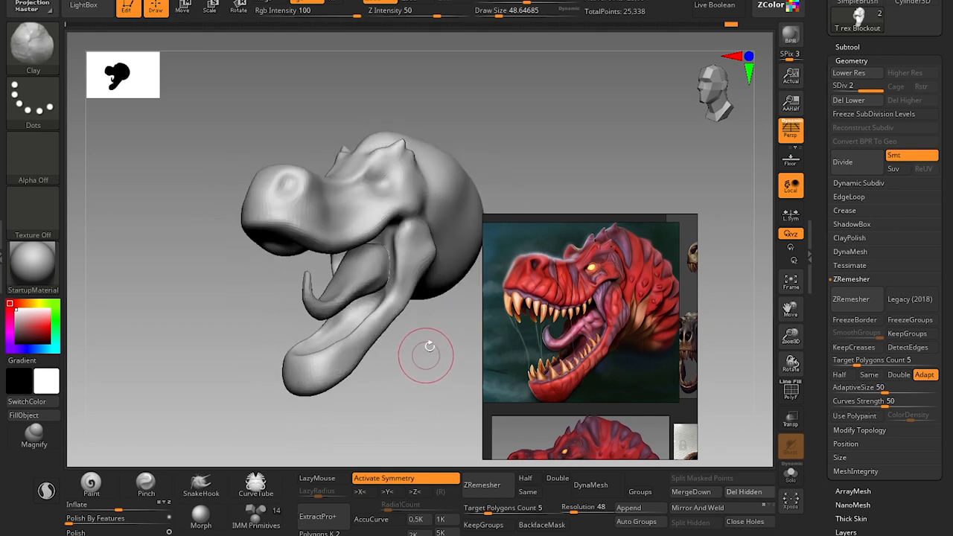
{"action": "left_click_drag", "start_coordinate": [236, 279], "coordinate": [266, 353], "text": "alt"}
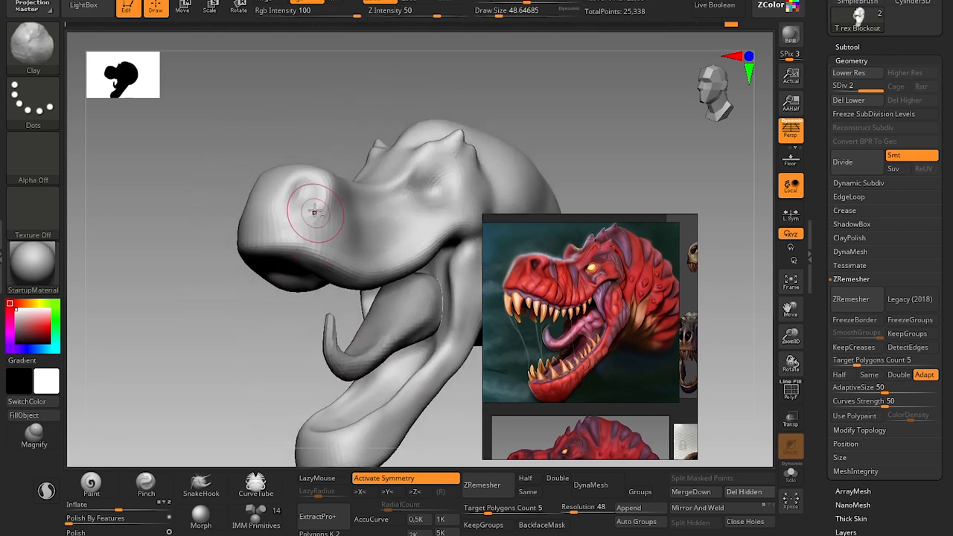
Carve the nostril into the side of the snout with the Clay brush at a draw size of about 35.
{"action": "key", "text": "bracketleft"}
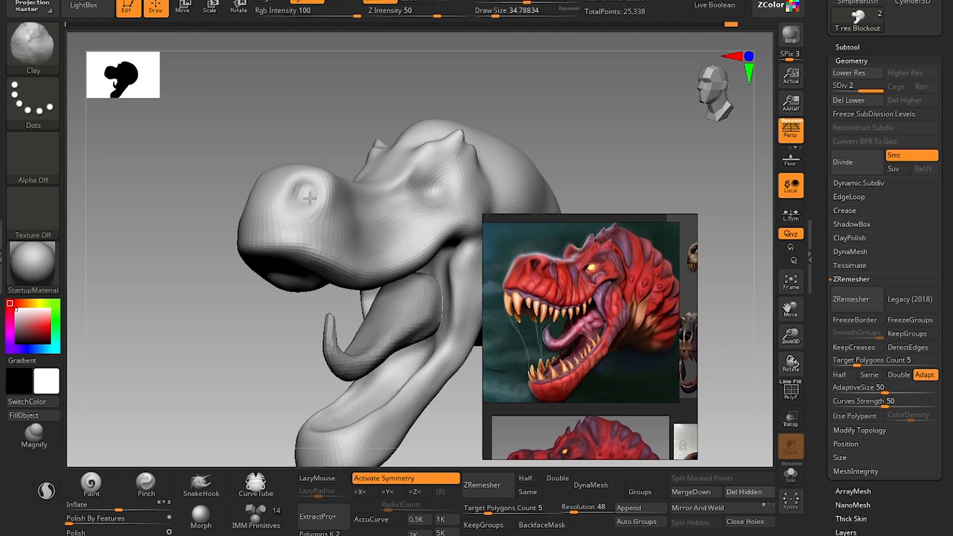
Pull up pointed horns on the brow ridge above the eye with the Move brush at draw sizes of about 25 and 31.
{"action": "key", "text": "b"}
{"action": "key", "text": "m"}
{"action": "key", "text": "v"}
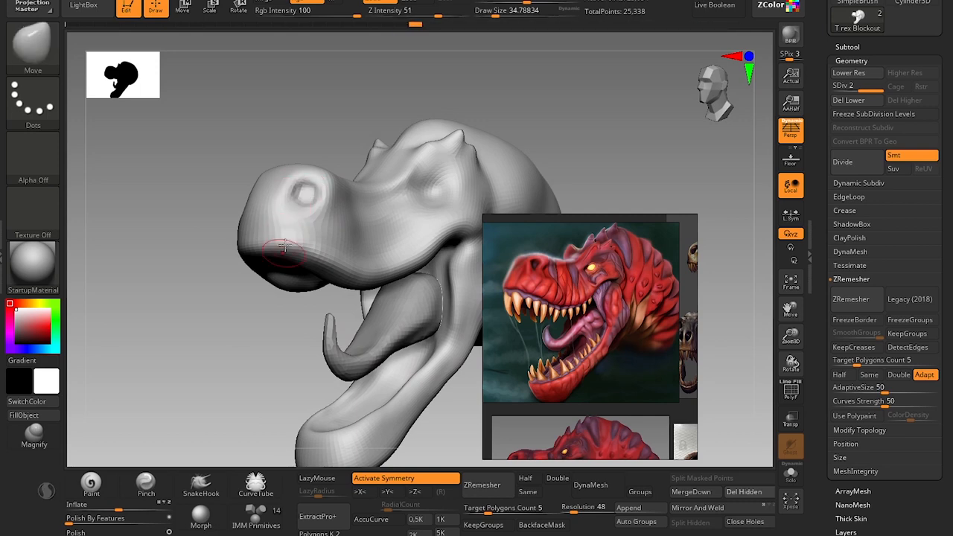
{"action": "mouse_move", "coordinate": [254, 344]}
{"action": "left_mouse_down"}
{"action": "mouse_move", "coordinate": [194, 362]}
{"action": "mouse_move", "coordinate": [393, 155]}
{"action": "mouse_move", "coordinate": [394, 140]}
{"action": "mouse_move", "coordinate": [360, 177]}
{"action": "left_mouse_up"}
{"action": "key", "text": "s"}
{"action": "left_click", "coordinate": [358, 195]}
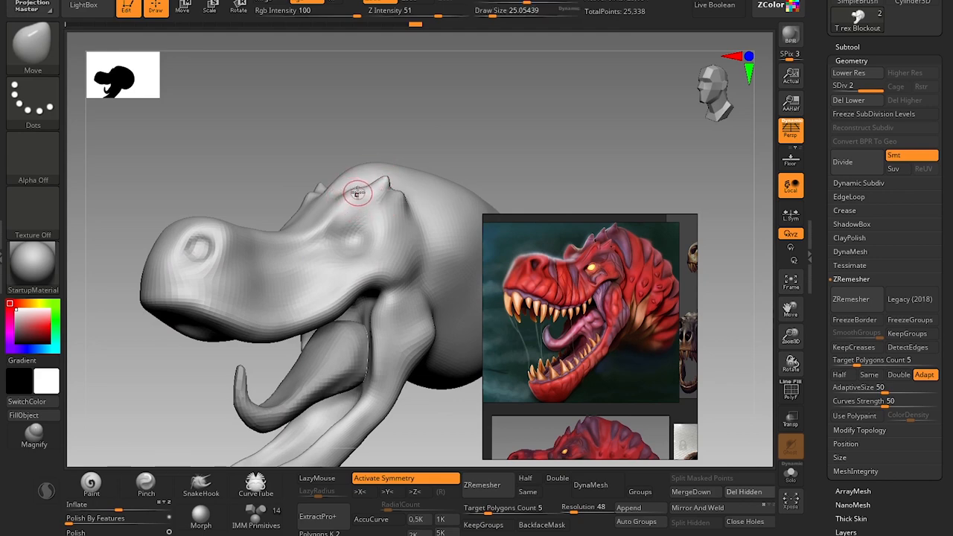
{"action": "key", "text": "s"}
{"action": "left_click", "coordinate": [356, 186]}
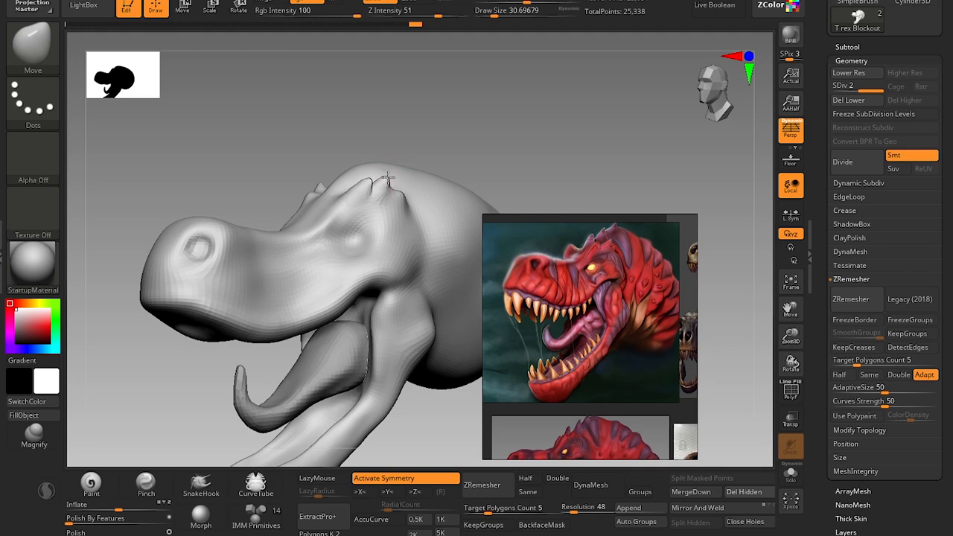
{"action": "left_click_drag", "start_coordinate": [388, 177], "coordinate": [391, 174]}
Shape the cheek edge behind the eye with the Clay brush at a draw size of about 77.
{"action": "mouse_move", "coordinate": [522, 128]}
{"action": "left_mouse_down", "text": "alt"}
{"action": "mouse_move", "coordinate": [462, 153]}
{"action": "mouse_move", "coordinate": [447, 195]}
{"action": "left_mouse_up", "text": "alt"}
{"action": "key", "text": "s"}
{"action": "left_click", "coordinate": [356, 268]}
{"action": "key", "text": "b"}
{"action": "key", "text": "c"}
{"action": "key", "text": "l"}
{"action": "key", "text": "s"}
{"action": "left_click", "coordinate": [340, 272]}
{"action": "left_click_drag", "start_coordinate": [337, 252], "coordinate": [336, 260]}
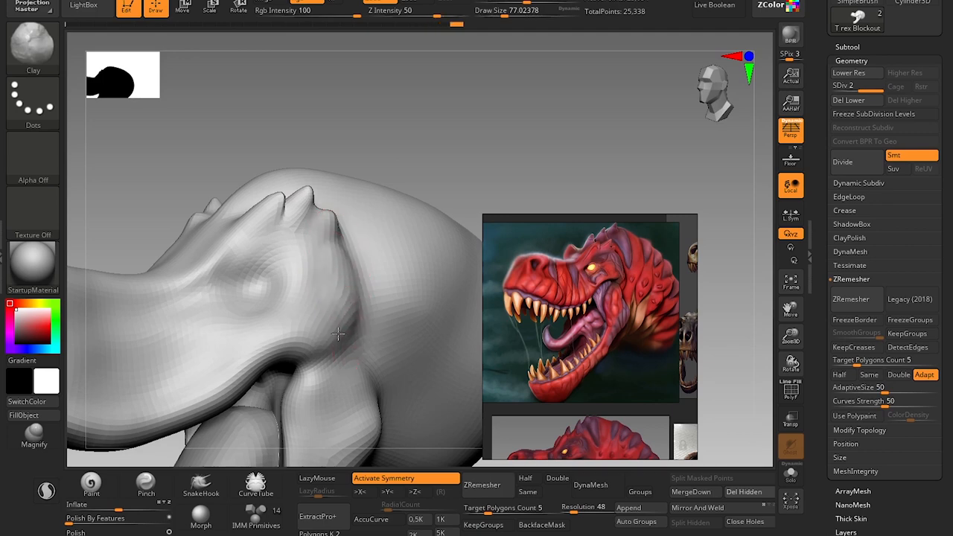
{"action": "left_click_drag", "start_coordinate": [338, 334], "coordinate": [340, 322]}
{"action": "left_click_drag", "start_coordinate": [340, 326], "coordinate": [340, 314], "text": "shift"}
Build up the jaw hinge muscle below the cheek with the Clay brush at a draw size of about 65.
{"action": "left_click_drag", "start_coordinate": [443, 186], "coordinate": [445, 63], "text": "alt"}
{"action": "key", "text": "s"}
{"action": "left_click", "coordinate": [344, 280]}
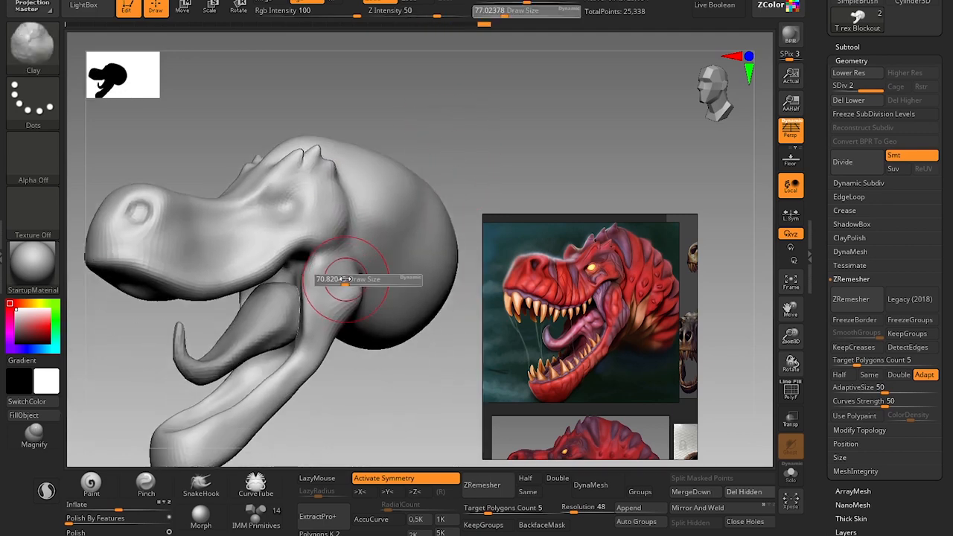
{"action": "left_click_drag", "start_coordinate": [345, 279], "coordinate": [343, 279]}
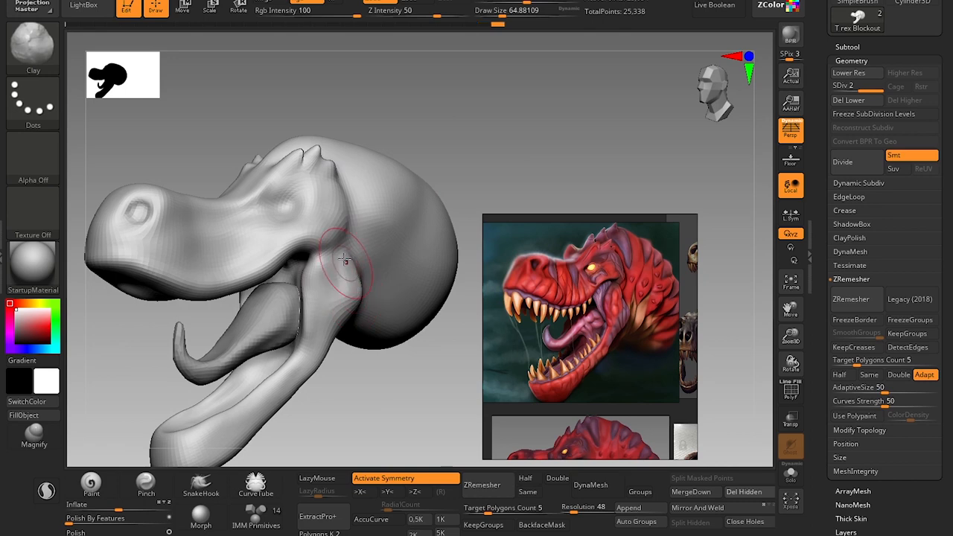
{"action": "mouse_move", "coordinate": [348, 270]}
{"action": "left_mouse_down", "text": "shift"}
{"action": "mouse_move", "coordinate": [351, 262]}
{"action": "mouse_move", "coordinate": [352, 274]}
{"action": "left_mouse_up", "text": "shift"}
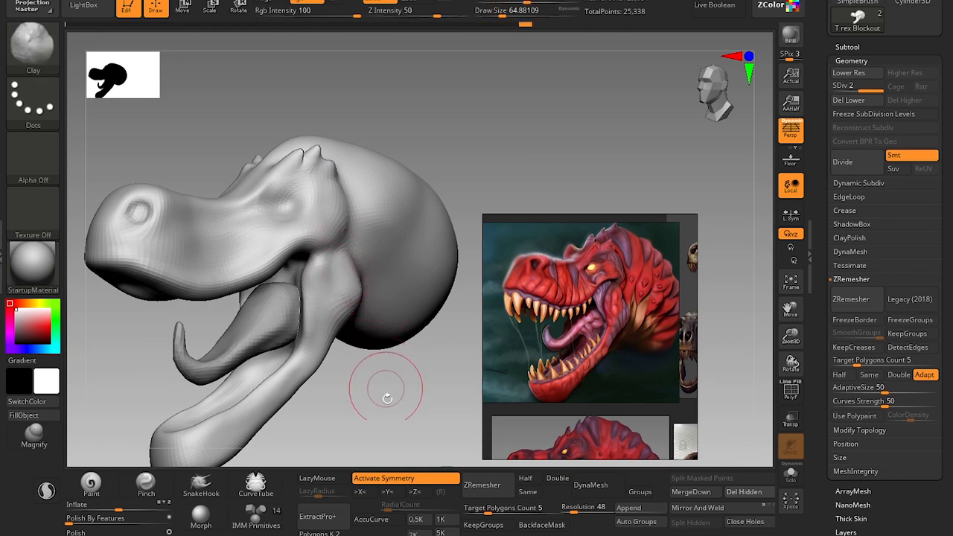
Compare the jaw and overall head shape with the painted T-rex and skull references.
{"action": "mouse_move", "coordinate": [387, 395]}
{"action": "left_mouse_down", "text": "alt"}
{"action": "mouse_move", "coordinate": [365, 375]}
{"action": "mouse_move", "coordinate": [363, 396]}
{"action": "mouse_move", "coordinate": [394, 442]}
{"action": "mouse_move", "coordinate": [387, 373]}
{"action": "mouse_move", "coordinate": [397, 318]}
{"action": "mouse_move", "coordinate": [357, 323]}
{"action": "mouse_move", "coordinate": [401, 307]}
{"action": "left_mouse_up", "text": "alt"}
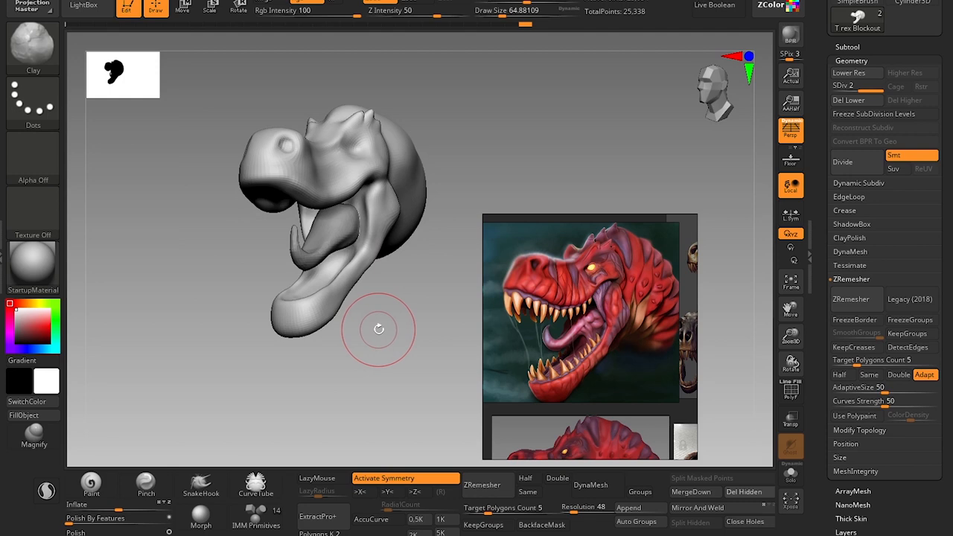
{"action": "middle_click_drag", "start_coordinate": [623, 298], "coordinate": [540, 303]}
{"action": "scroll", "coordinate": [604, 306], "scroll_direction": "down", "scroll_amount": 2}
{"action": "scroll", "coordinate": [541, 302], "scroll_direction": "up", "scroll_amount": 4}
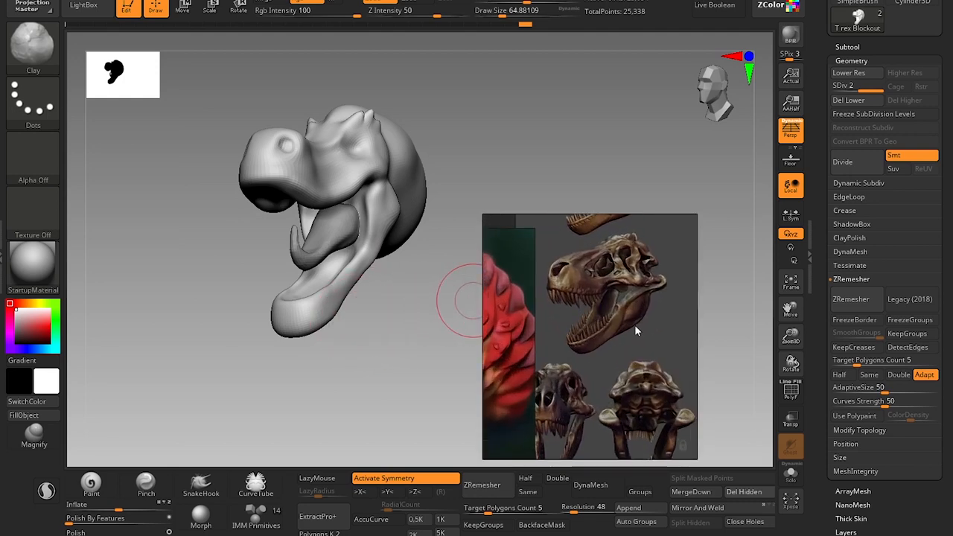
{"action": "mouse_move", "coordinate": [634, 325]}
{"action": "middle_mouse_down"}
{"action": "mouse_move", "coordinate": [602, 384]}
{"action": "mouse_move", "coordinate": [581, 354]}
{"action": "mouse_move", "coordinate": [586, 290]}
{"action": "mouse_move", "coordinate": [605, 319]}
{"action": "middle_mouse_up"}
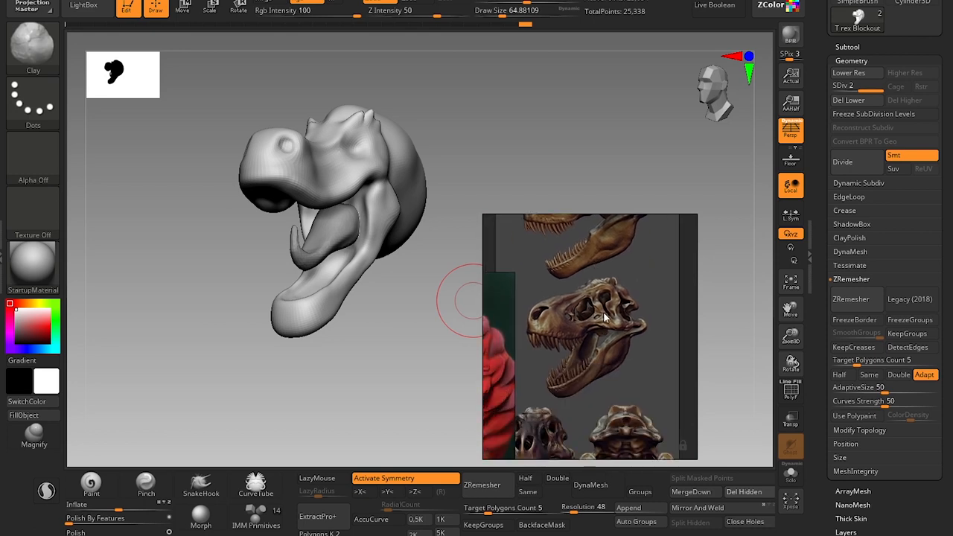
{"action": "mouse_move", "coordinate": [397, 341]}
{"action": "left_mouse_down"}
{"action": "mouse_move", "coordinate": [350, 330]}
{"action": "mouse_move", "coordinate": [372, 334]}
{"action": "mouse_move", "coordinate": [354, 331]}
{"action": "mouse_move", "coordinate": [365, 328]}
{"action": "left_mouse_up"}
{"action": "scroll", "coordinate": [556, 386], "scroll_direction": "down", "scroll_amount": 3}
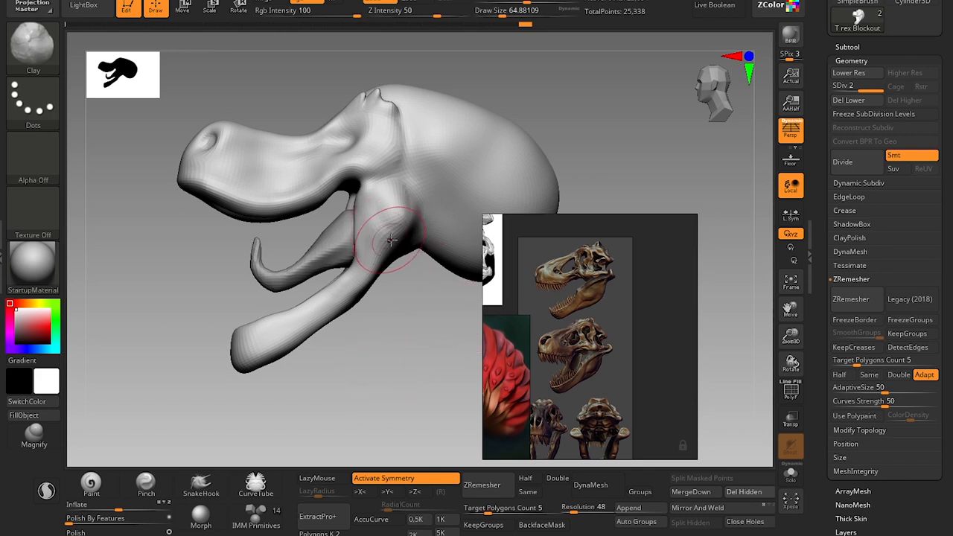
Adjust the rear corner of the lower jaw with the Move brush at draw sizes of about 101 and 59.
{"action": "key", "text": "]"}
{"action": "key", "text": "]"}
{"action": "key", "text": "]"}
{"action": "key", "text": "b"}
{"action": "key", "text": "m"}
{"action": "key", "text": "v"}
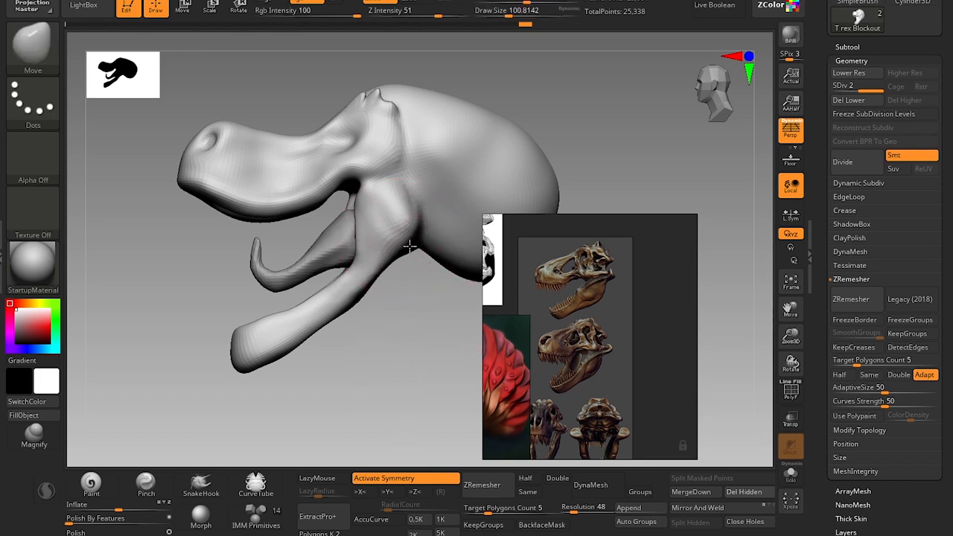
{"action": "key", "text": "s"}
{"action": "left_click_drag", "start_coordinate": [386, 266], "coordinate": [380, 266]}
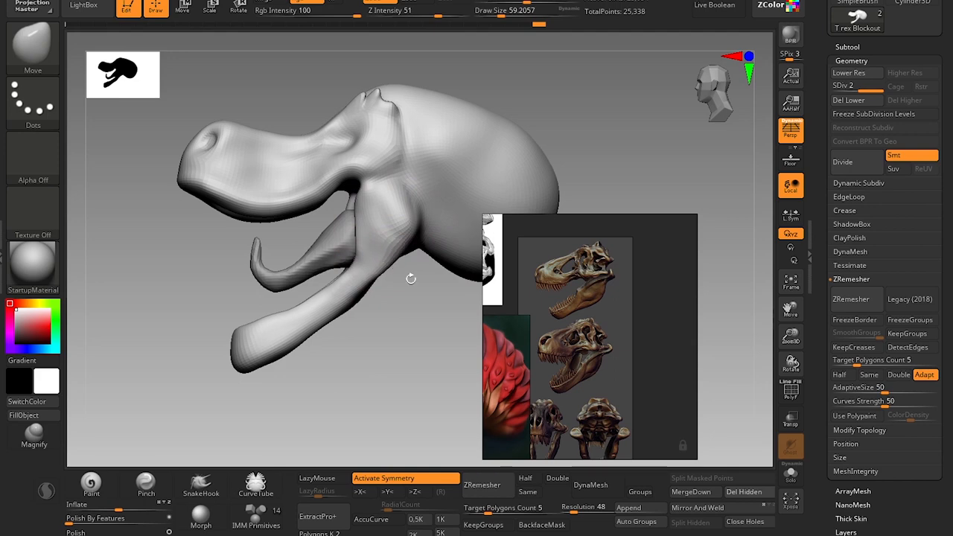
Examine the jaw hinge and tongue in the painted T-rex and skull references against the model.
{"action": "middle_click_drag", "start_coordinate": [564, 402], "coordinate": [667, 335]}
{"action": "scroll", "coordinate": [579, 363], "scroll_direction": "up", "scroll_amount": 4}
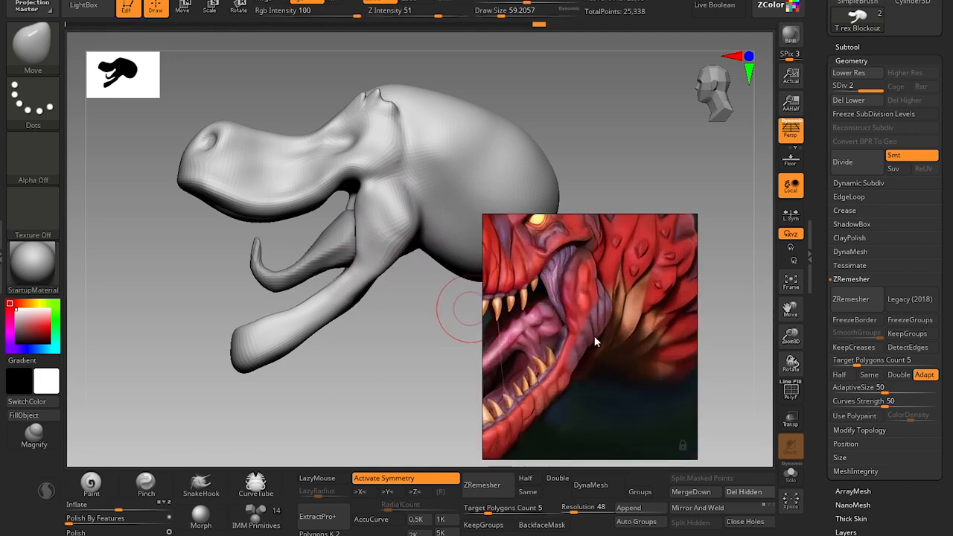
{"action": "scroll", "coordinate": [590, 336], "scroll_direction": "down", "scroll_amount": 3}
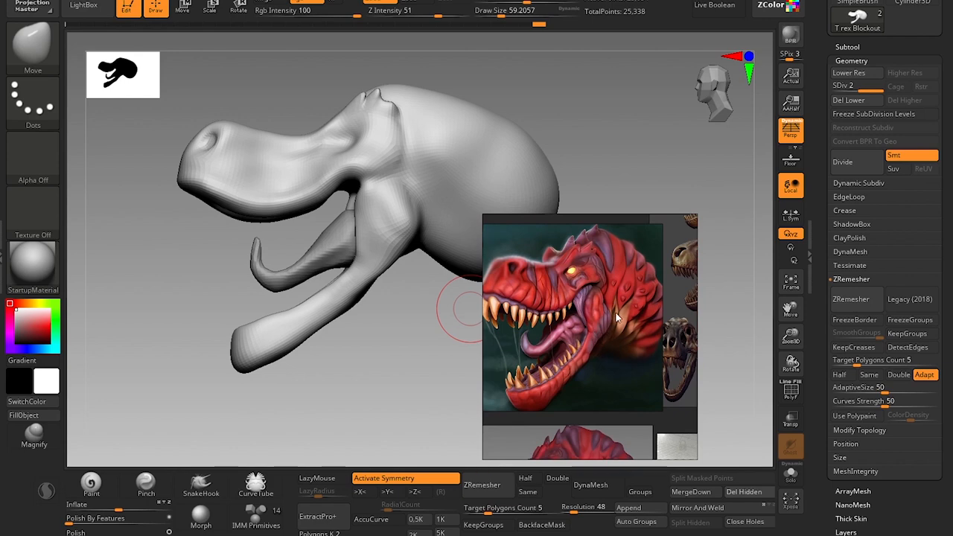
{"action": "middle_click_drag", "start_coordinate": [587, 307], "coordinate": [535, 326]}
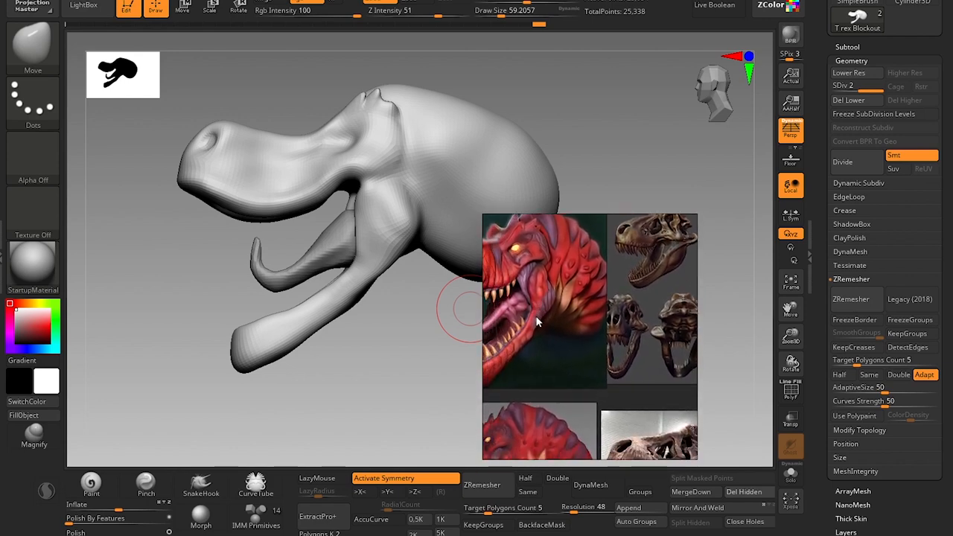
{"action": "scroll", "coordinate": [600, 287], "scroll_direction": "up", "scroll_amount": 5}
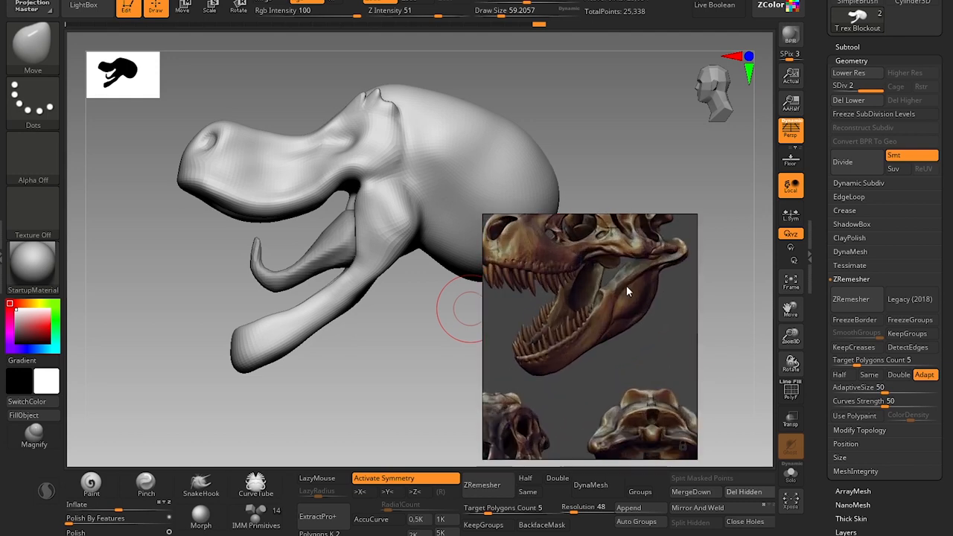
{"action": "left_click_drag", "start_coordinate": [404, 359], "coordinate": [366, 293]}
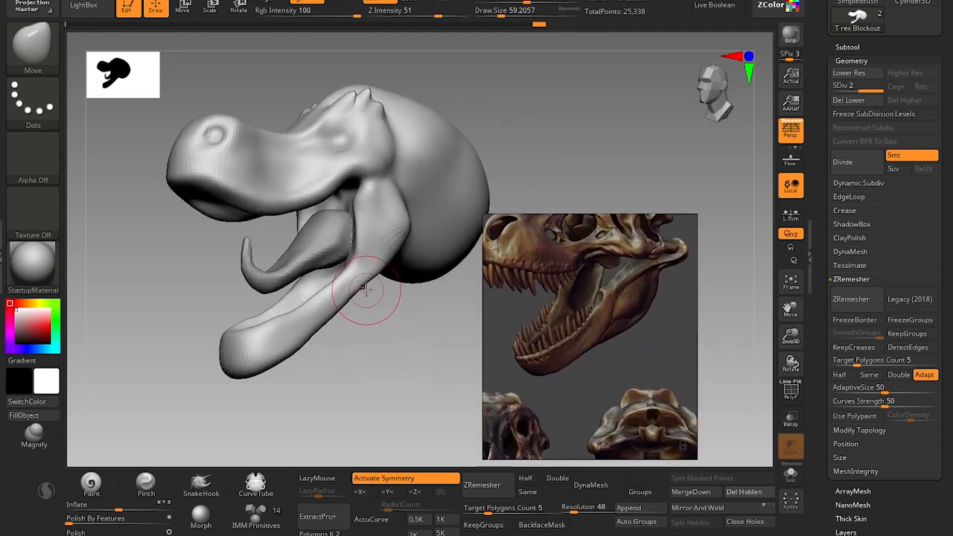
{"action": "scroll", "coordinate": [633, 321], "scroll_direction": "down", "scroll_amount": 5}
{"action": "scroll", "coordinate": [670, 356], "scroll_direction": "up", "scroll_amount": 5}
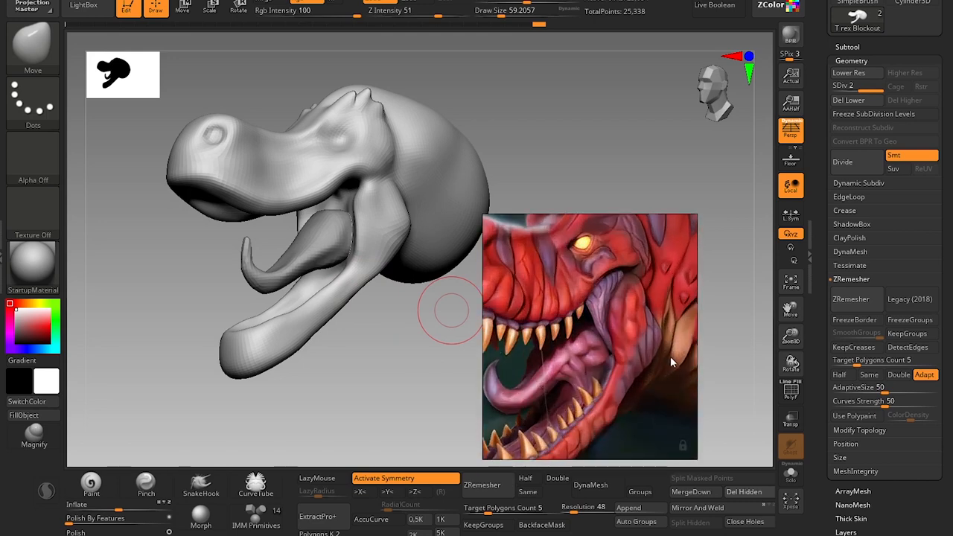
{"action": "left_click_drag", "start_coordinate": [368, 358], "coordinate": [390, 347]}
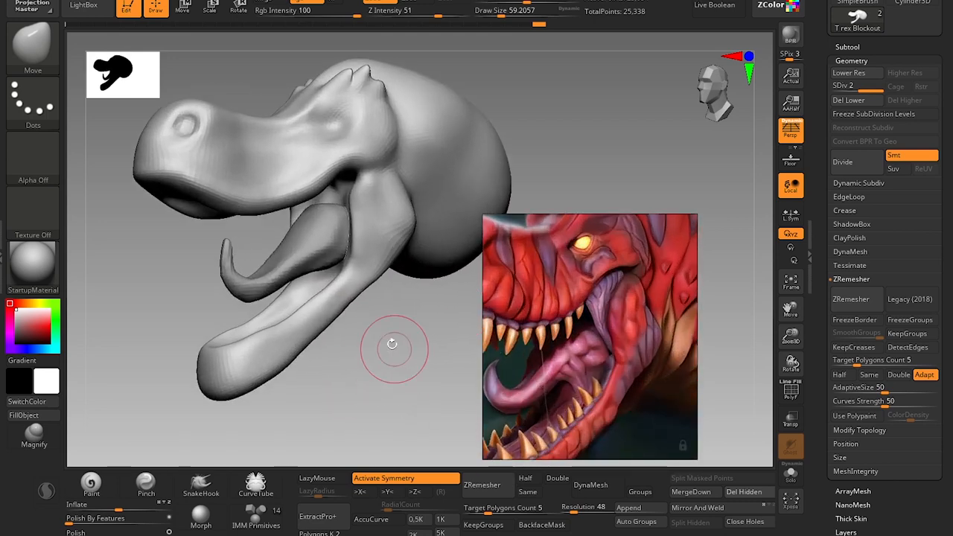
Make the tongue subtool active and show the T rex Blockout head subtool together with it.
{"action": "key", "text": "bracketleft"}
{"action": "key", "text": "bracketleft"}
{"action": "left_click", "coordinate": [311, 244], "text": "alt"}
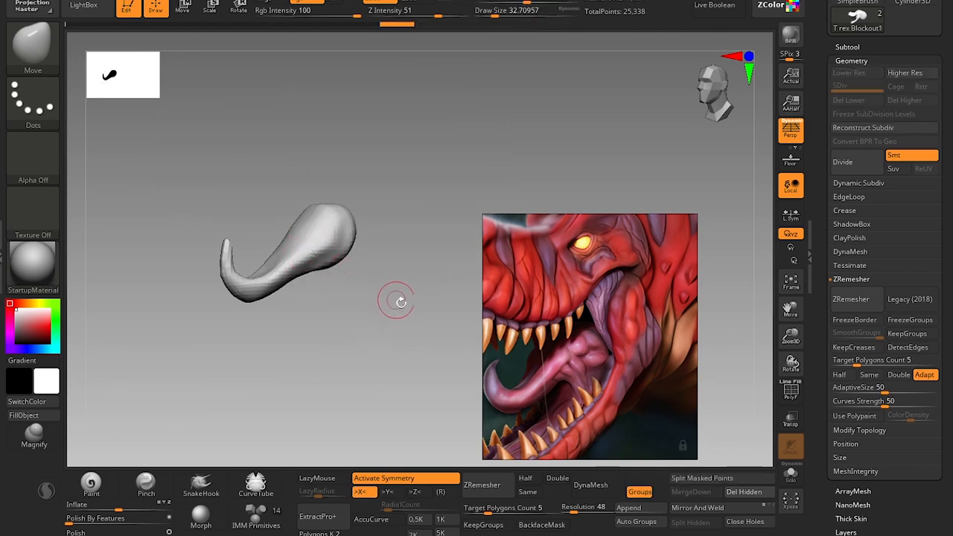
{"action": "left_click", "coordinate": [848, 47]}
{"action": "left_click", "coordinate": [934, 71]}
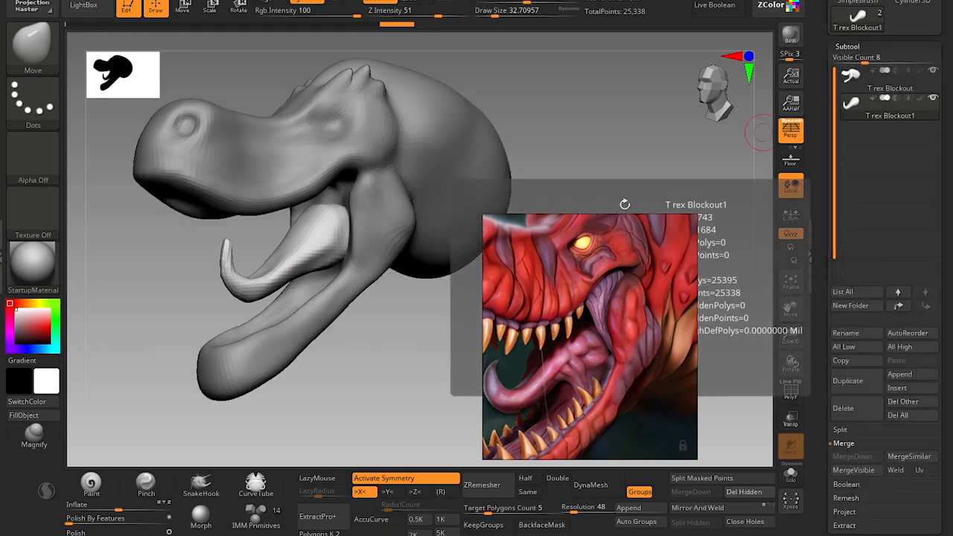
Reshape the tongue's thick rear part inside the jaws with the Move brush at draw sizes of about 41 and 20.
{"action": "mouse_move", "coordinate": [429, 340]}
{"action": "left_mouse_down"}
{"action": "mouse_move", "coordinate": [407, 336]}
{"action": "mouse_move", "coordinate": [362, 206]}
{"action": "mouse_move", "coordinate": [329, 202]}
{"action": "mouse_move", "coordinate": [337, 207]}
{"action": "mouse_move", "coordinate": [332, 191]}
{"action": "mouse_move", "coordinate": [349, 199]}
{"action": "left_mouse_up"}
{"action": "key", "text": "s"}
{"action": "mouse_move", "coordinate": [356, 376]}
{"action": "left_mouse_down"}
{"action": "mouse_move", "coordinate": [402, 365]}
{"action": "mouse_move", "coordinate": [438, 313]}
{"action": "left_mouse_up"}
{"action": "key", "text": "s"}
{"action": "mouse_move", "coordinate": [332, 236]}
{"action": "left_mouse_down"}
{"action": "mouse_move", "coordinate": [339, 263]}
{"action": "mouse_move", "coordinate": [363, 257]}
{"action": "left_mouse_up"}
{"action": "key", "text": "s"}
{"action": "key", "text": "s"}
{"action": "left_click_drag", "start_coordinate": [368, 257], "coordinate": [365, 257]}
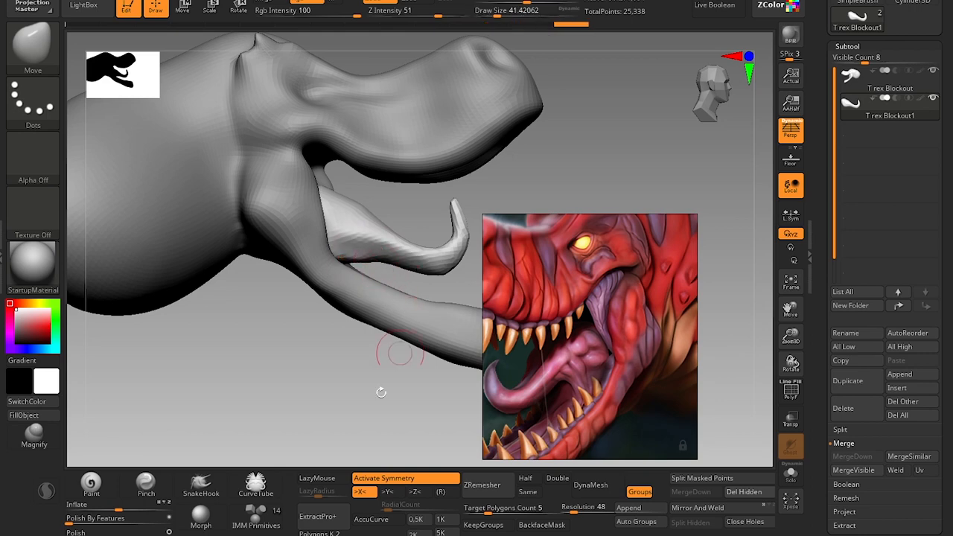
{"action": "mouse_move", "coordinate": [379, 390]}
{"action": "left_mouse_down"}
{"action": "mouse_move", "coordinate": [290, 424]}
{"action": "mouse_move", "coordinate": [374, 425]}
{"action": "mouse_move", "coordinate": [363, 337]}
{"action": "left_mouse_up"}
{"action": "key", "text": "s"}
{"action": "left_click_drag", "start_coordinate": [389, 258], "coordinate": [385, 260]}
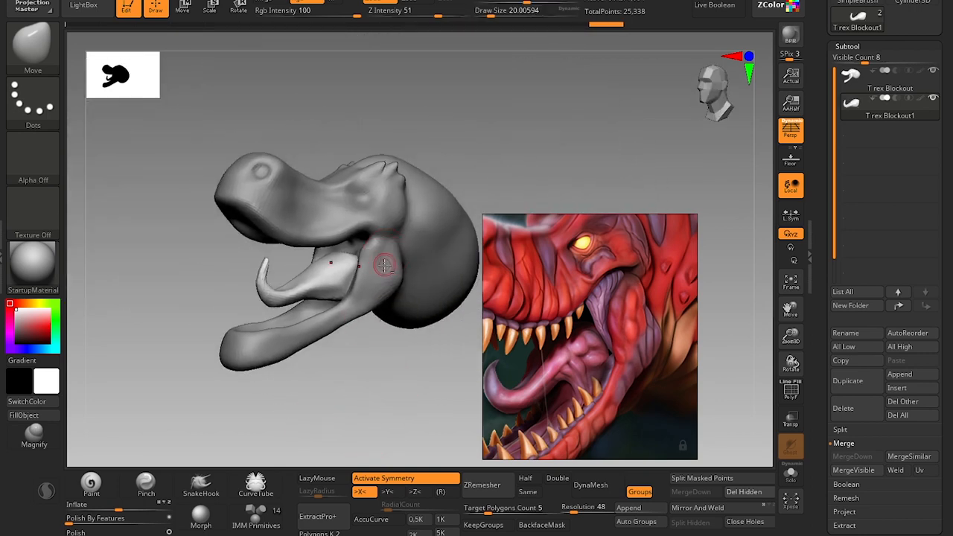
Switch to the head subtool and hollow out the palate with the Clay brush at a draw size of about 83.
{"action": "left_click", "coordinate": [386, 277], "text": "alt"}
{"action": "mouse_move", "coordinate": [354, 366]}
{"action": "left_mouse_down"}
{"action": "mouse_move", "coordinate": [355, 390]}
{"action": "mouse_move", "coordinate": [400, 406]}
{"action": "mouse_move", "coordinate": [419, 394]}
{"action": "mouse_move", "coordinate": [410, 375]}
{"action": "mouse_move", "coordinate": [403, 405]}
{"action": "mouse_move", "coordinate": [430, 334]}
{"action": "mouse_move", "coordinate": [425, 313]}
{"action": "left_mouse_up"}
{"action": "key", "text": "s"}
{"action": "left_click_drag", "start_coordinate": [263, 137], "coordinate": [282, 141]}
{"action": "key", "text": "b"}
{"action": "key", "text": "c"}
{"action": "key", "text": "l"}
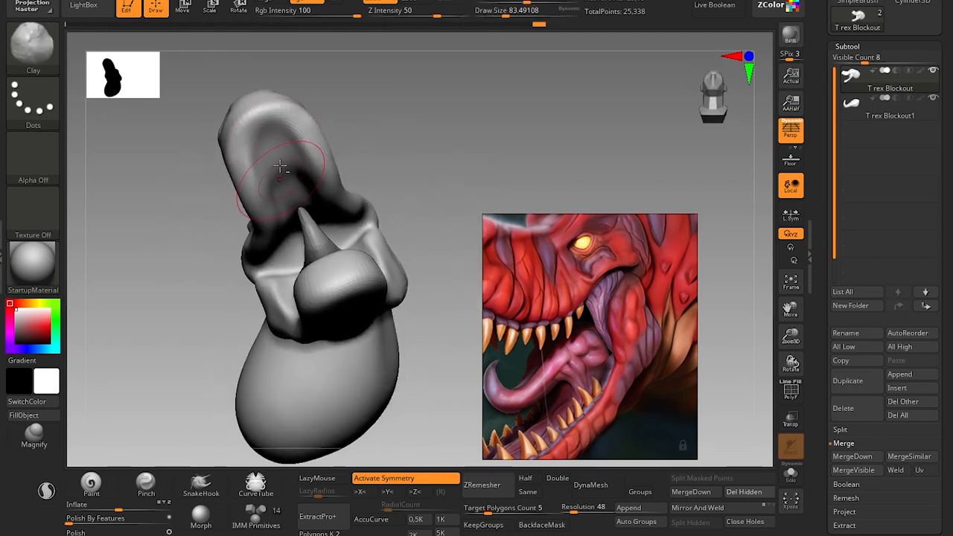
{"action": "left_click_drag", "start_coordinate": [278, 184], "coordinate": [274, 163]}
{"action": "left_click_drag", "start_coordinate": [274, 199], "coordinate": [276, 164]}
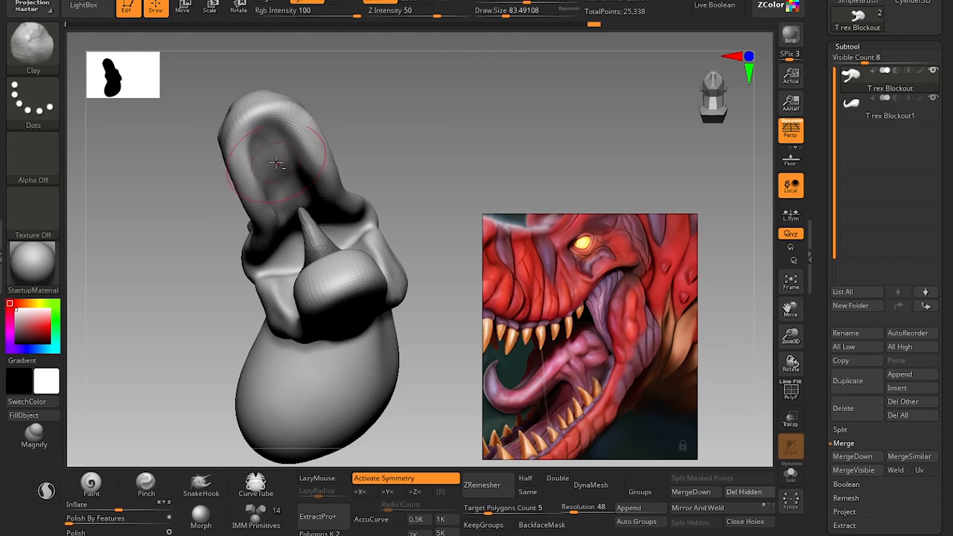
Choose the Insert Sphere mesh of the IMM Primitives brush for the head subtool.
{"action": "left_click_drag", "start_coordinate": [488, 165], "coordinate": [441, 186]}
{"action": "left_click_drag", "start_coordinate": [448, 320], "coordinate": [375, 366], "text": "alt"}
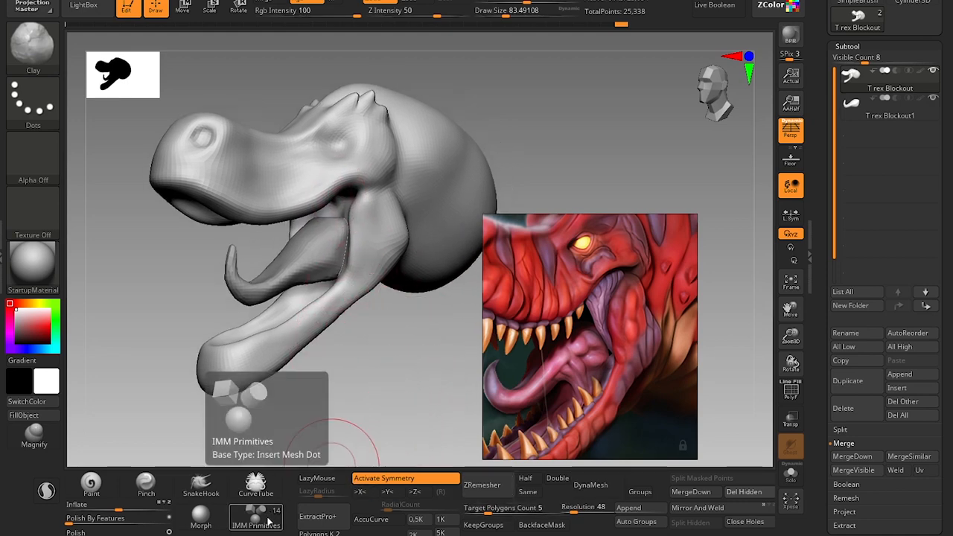
{"action": "key", "text": "s"}
{"action": "left_click_drag", "start_coordinate": [377, 166], "coordinate": [369, 166]}
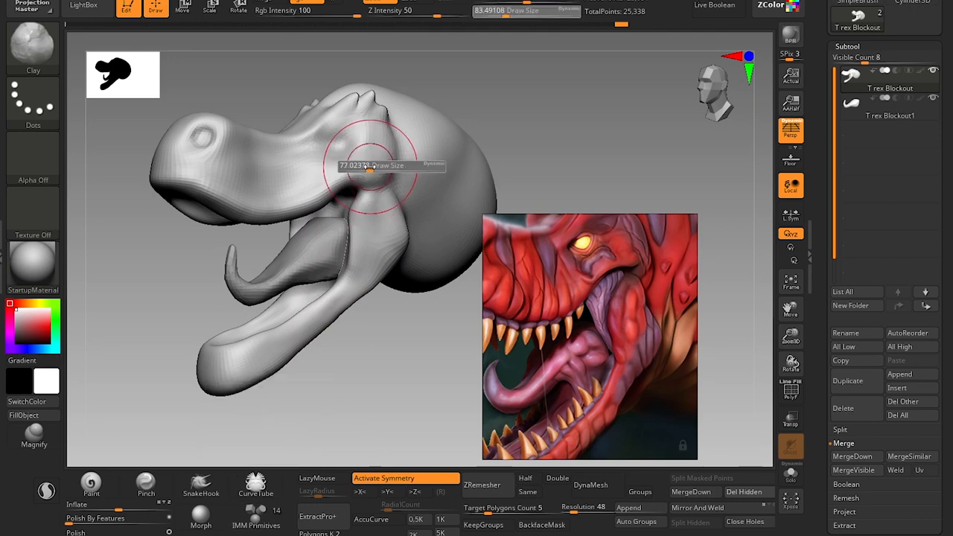
{"action": "left_click", "coordinate": [256, 513]}
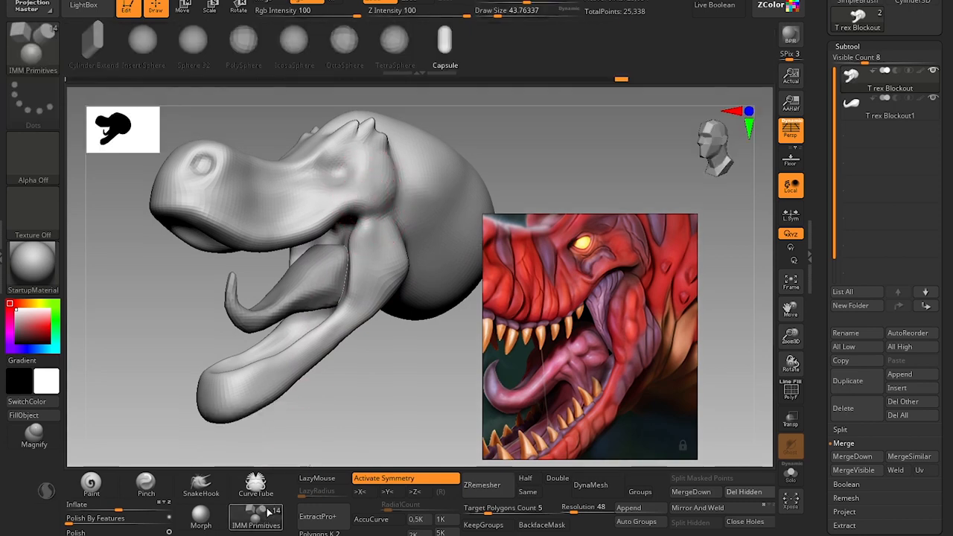
{"action": "left_click", "coordinate": [144, 41]}
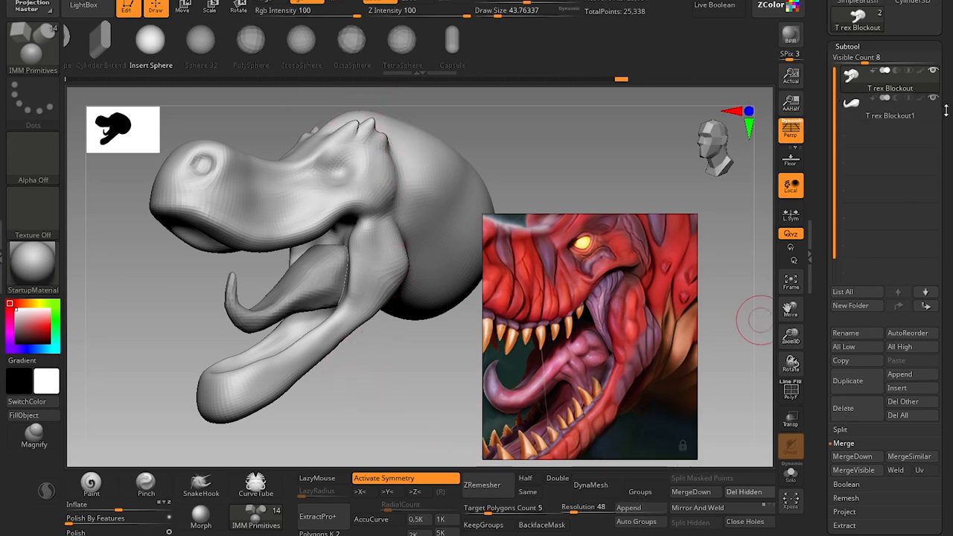
Append a Sphere3D primitive as a new subtool of the T rex Blockout head.
{"action": "left_click_drag", "start_coordinate": [946, 110], "coordinate": [941, 219]}
{"action": "left_click_drag", "start_coordinate": [952, 307], "coordinate": [940, 209]}
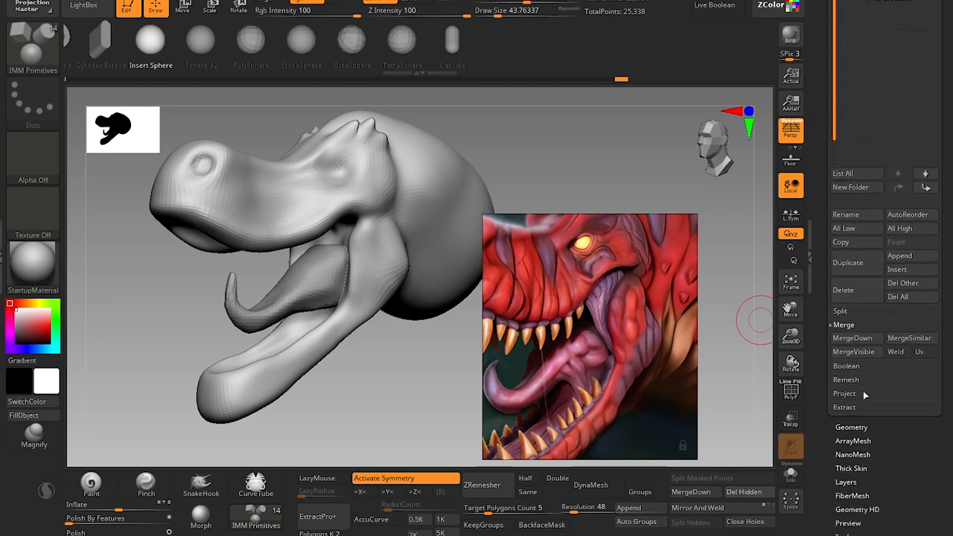
{"action": "left_click", "coordinate": [902, 256]}
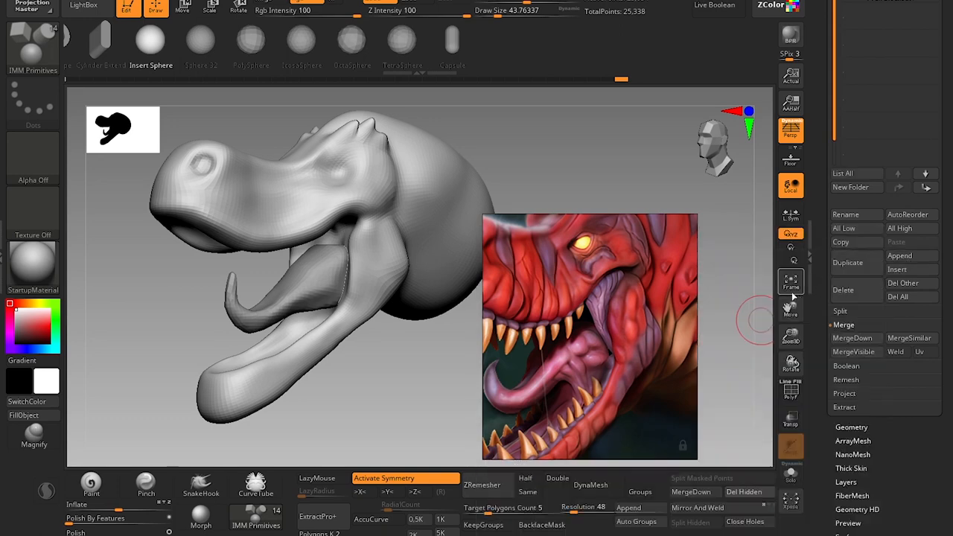
{"action": "left_click", "coordinate": [896, 259]}
{"action": "left_click", "coordinate": [437, 328]}
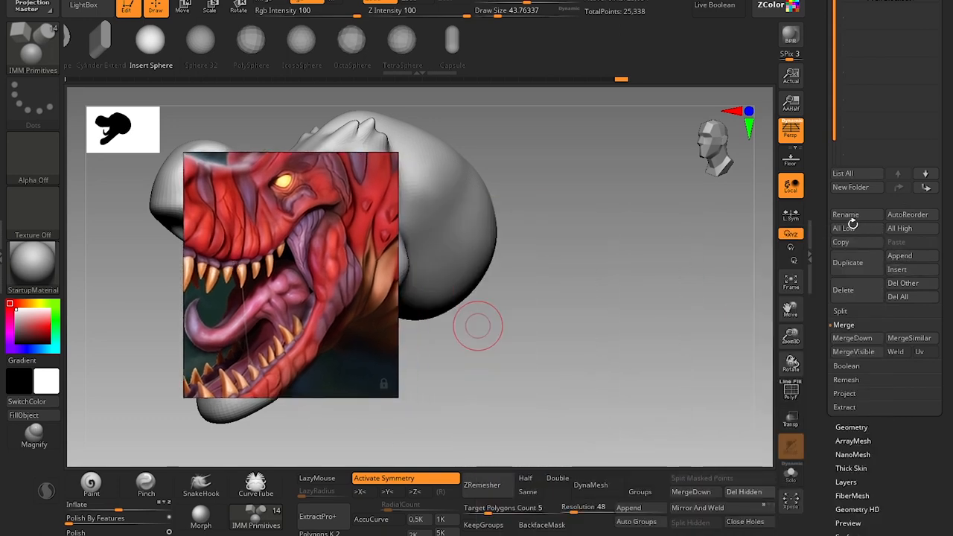
{"action": "left_click", "coordinate": [900, 257]}
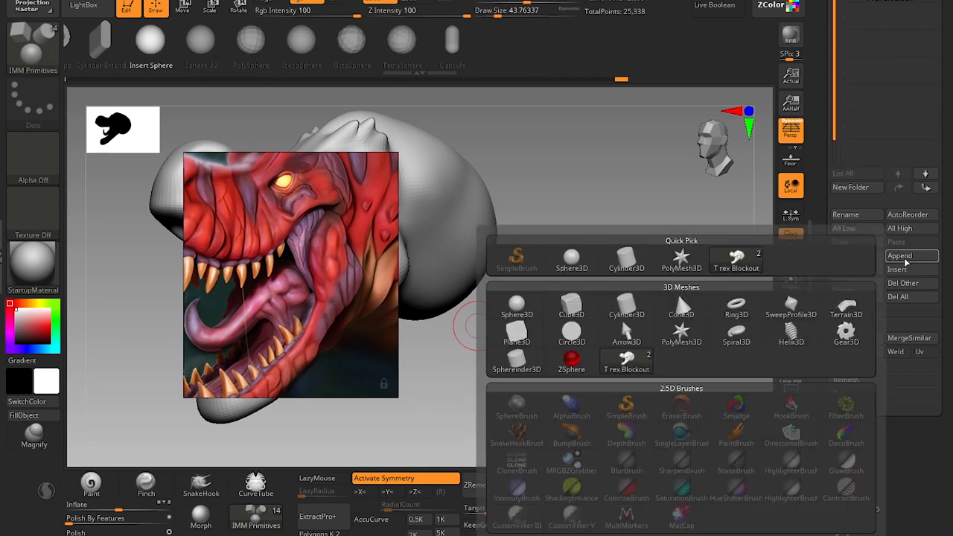
{"action": "left_click", "coordinate": [567, 262]}
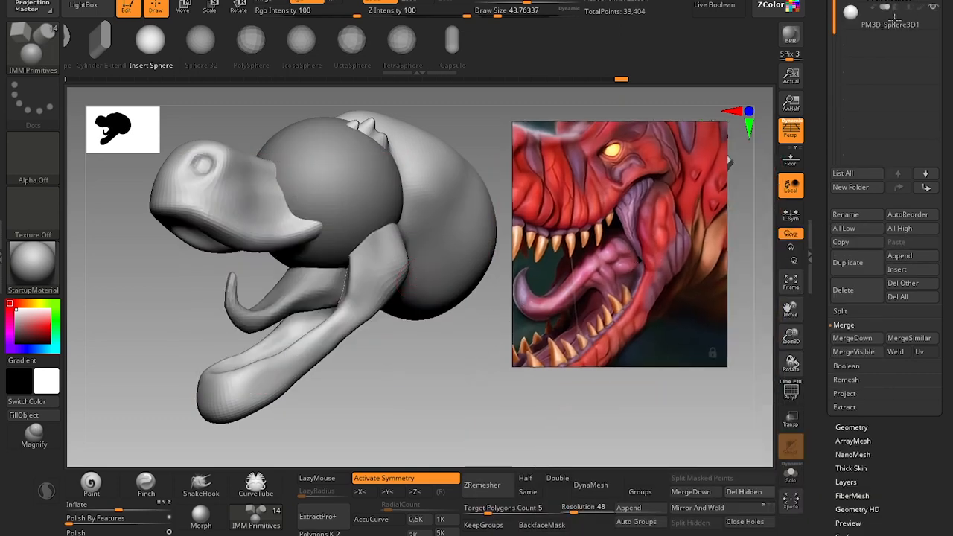
Scale the appended sphere down to a small ball and place it at the corner of the jaws on one side.
{"action": "key", "text": "w"}
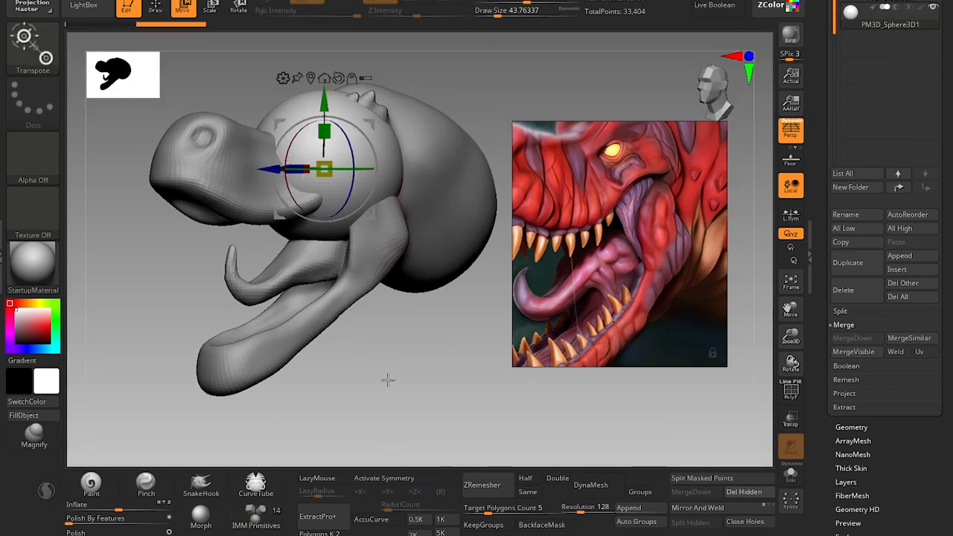
{"action": "left_click_drag", "start_coordinate": [388, 380], "coordinate": [402, 381], "text": "shift"}
{"action": "left_click_drag", "start_coordinate": [329, 163], "coordinate": [313, 188]}
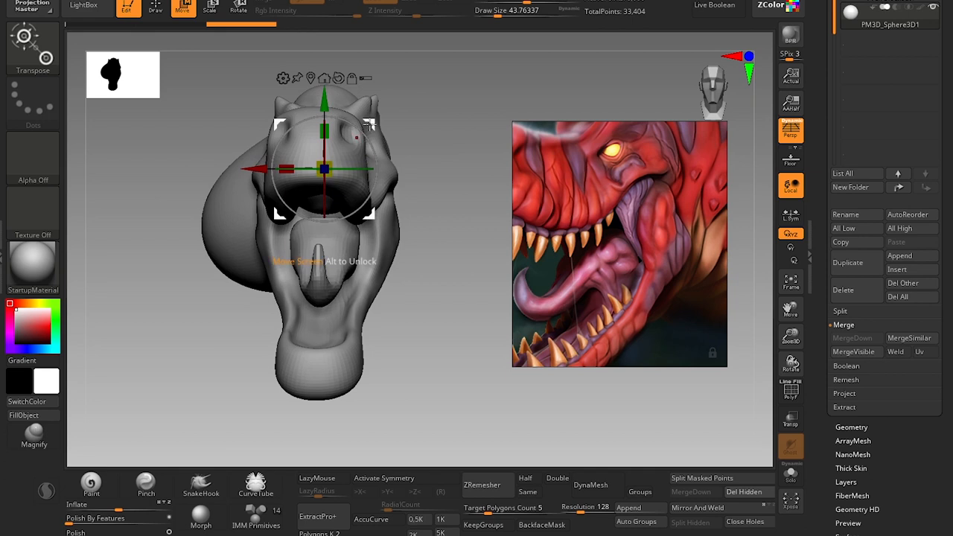
{"action": "left_click_drag", "start_coordinate": [362, 128], "coordinate": [268, 214]}
{"action": "left_click_drag", "start_coordinate": [213, 335], "coordinate": [262, 347]}
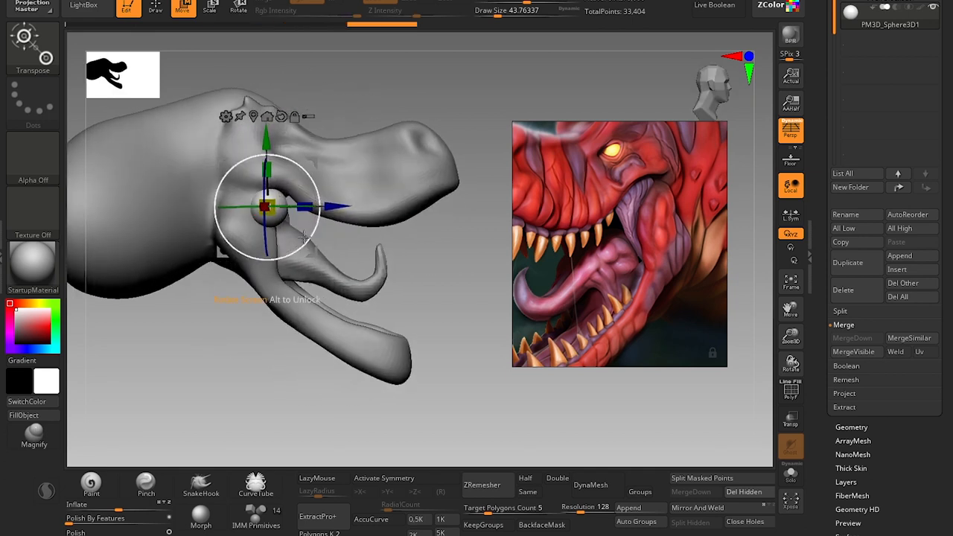
Examine the small sphere's placement at the jaw corner from the side, the front and a three-quarter angle.
{"action": "key", "text": "q"}
{"action": "left_click_drag", "start_coordinate": [429, 255], "coordinate": [440, 266], "text": "alt"}
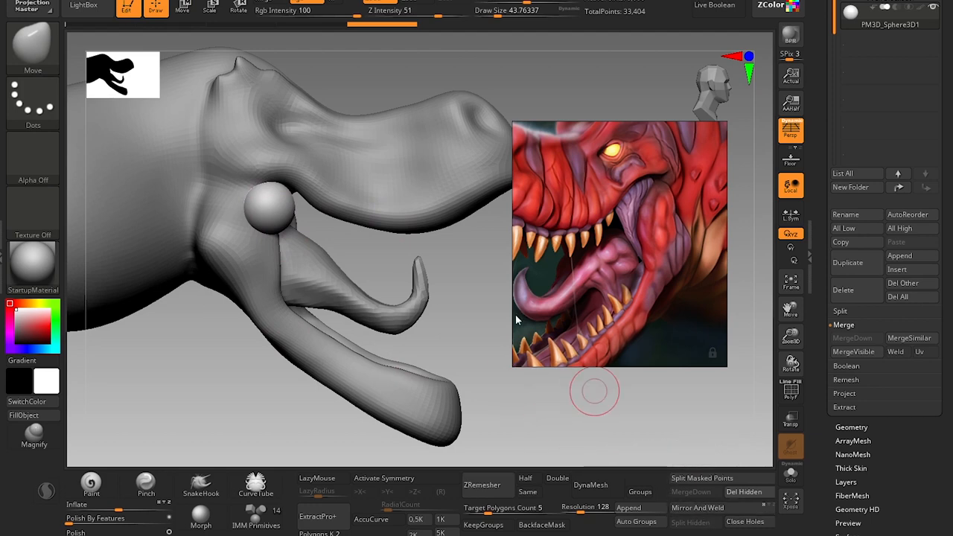
{"action": "left_click_drag", "start_coordinate": [485, 409], "coordinate": [307, 196]}
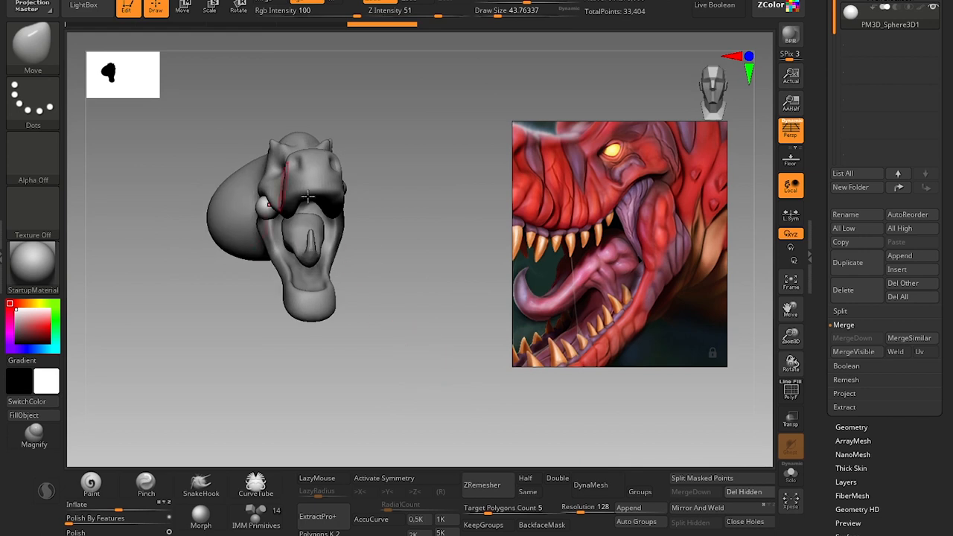
{"action": "left_click_drag", "start_coordinate": [431, 200], "coordinate": [332, 212]}
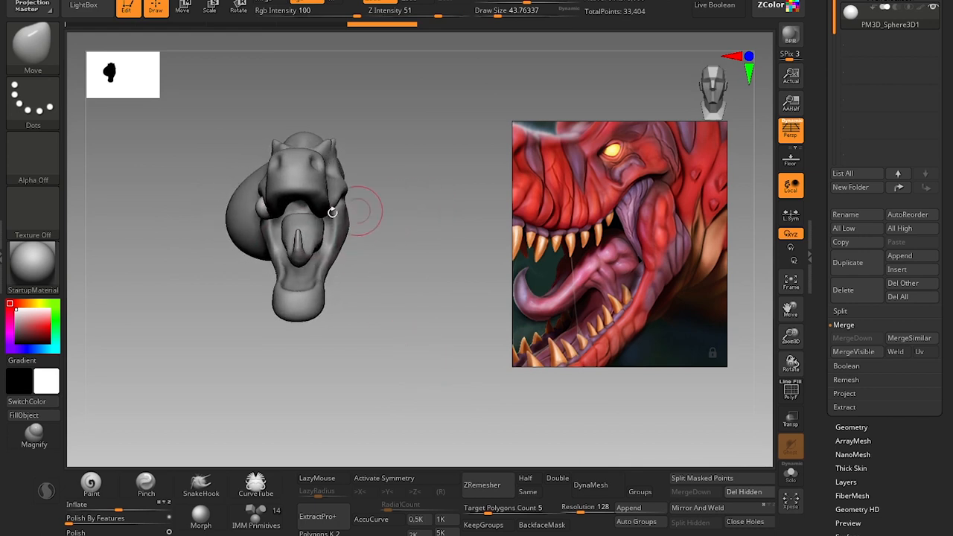
{"action": "left_click_drag", "start_coordinate": [404, 227], "coordinate": [421, 279], "text": "alt"}
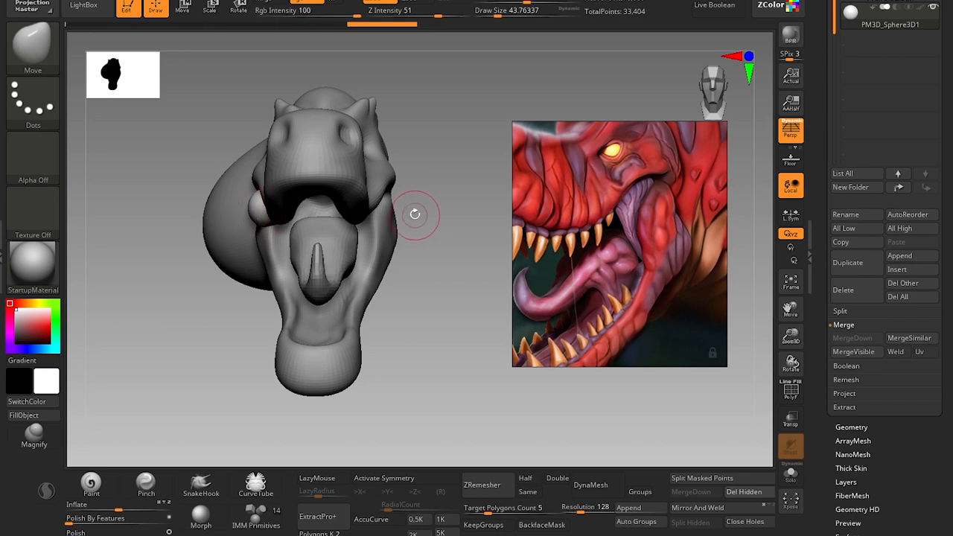
{"action": "key", "text": "w"}
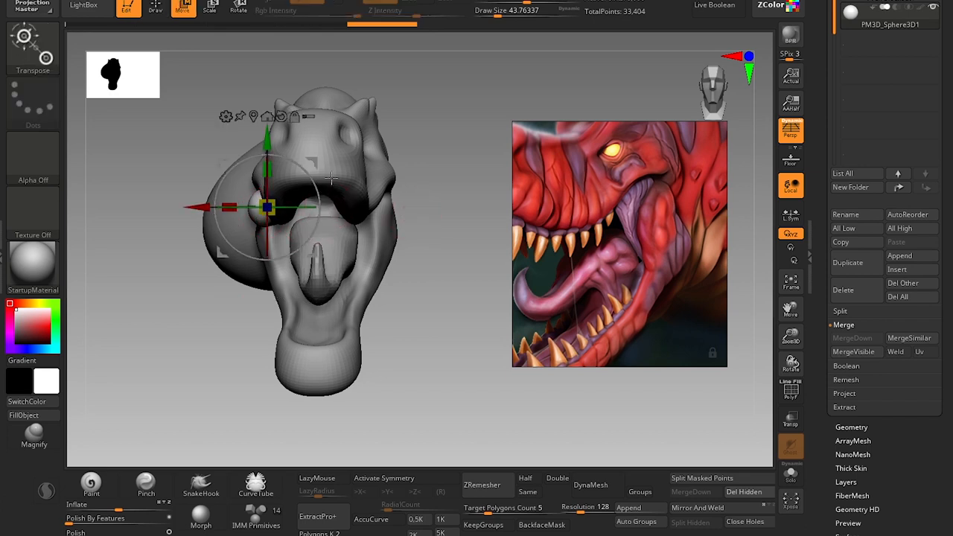
{"action": "key", "text": "q"}
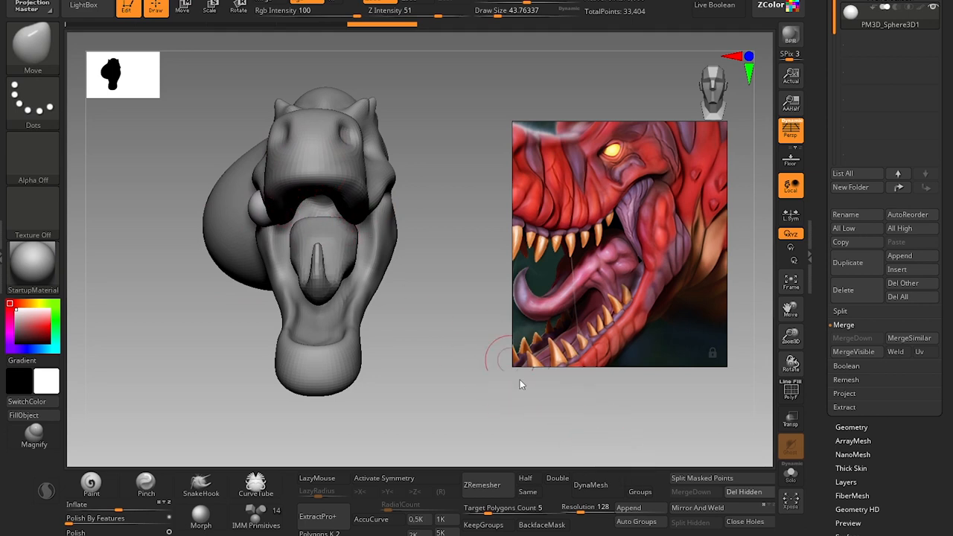
{"action": "left_click_drag", "start_coordinate": [437, 263], "coordinate": [445, 271]}
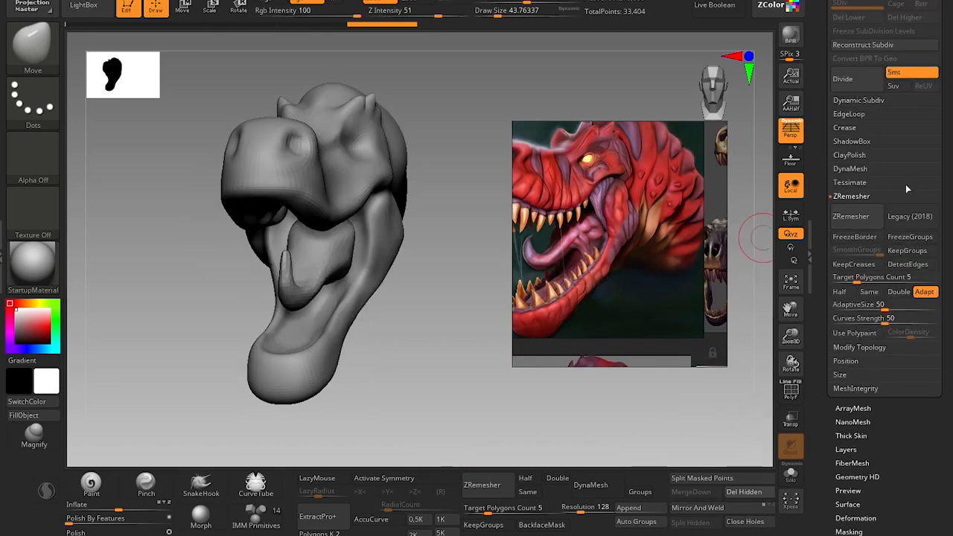
Copy the sphere to the opposite jaw corner with Mirror And Weld from the Modify Topology options.
{"action": "scroll", "coordinate": [906, 186], "scroll_direction": "up", "scroll_amount": 1}
{"action": "left_click", "coordinate": [862, 357]}
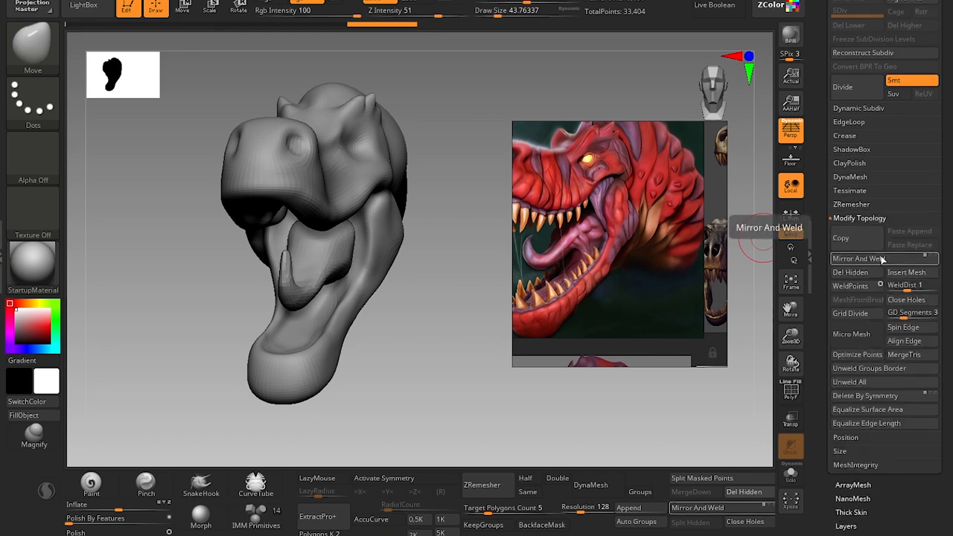
{"action": "left_click_drag", "start_coordinate": [485, 323], "coordinate": [496, 333]}
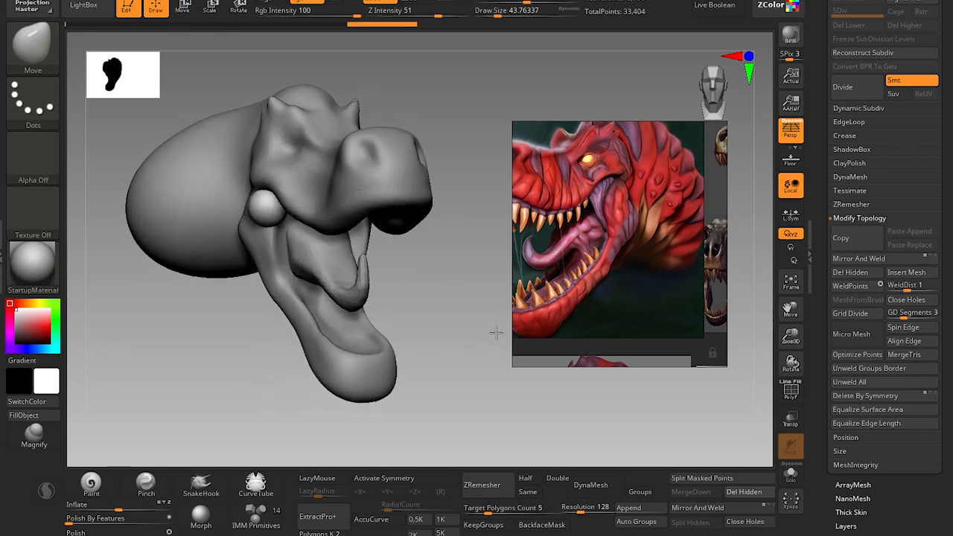
{"action": "left_click", "coordinate": [859, 258]}
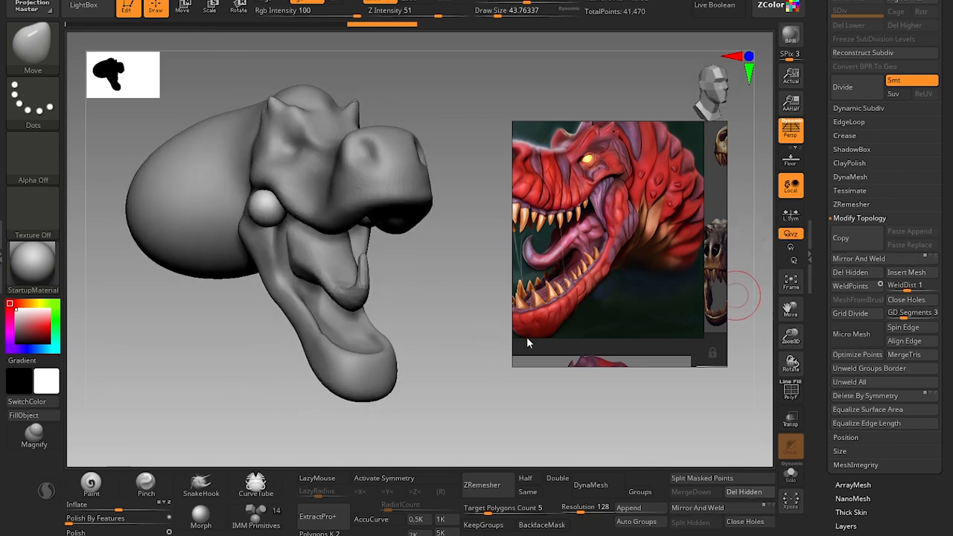
Turn on X symmetry and start flattening both spheres against the jaw corners with the Move brush at draw sizes of about 87 and 68.
{"action": "mouse_move", "coordinate": [447, 313]}
{"action": "left_mouse_down"}
{"action": "mouse_move", "coordinate": [452, 236]}
{"action": "mouse_move", "coordinate": [447, 262]}
{"action": "mouse_move", "coordinate": [415, 290]}
{"action": "mouse_move", "coordinate": [395, 395]}
{"action": "mouse_move", "coordinate": [413, 413]}
{"action": "left_mouse_up"}
{"action": "key", "text": "x"}
{"action": "key", "text": "s"}
{"action": "mouse_move", "coordinate": [404, 238]}
{"action": "left_mouse_down"}
{"action": "mouse_move", "coordinate": [419, 239]}
{"action": "mouse_move", "coordinate": [391, 226]}
{"action": "left_mouse_up"}
{"action": "left_click_drag", "start_coordinate": [422, 398], "coordinate": [458, 352]}
{"action": "key", "text": "s"}
{"action": "left_click_drag", "start_coordinate": [404, 239], "coordinate": [406, 236]}
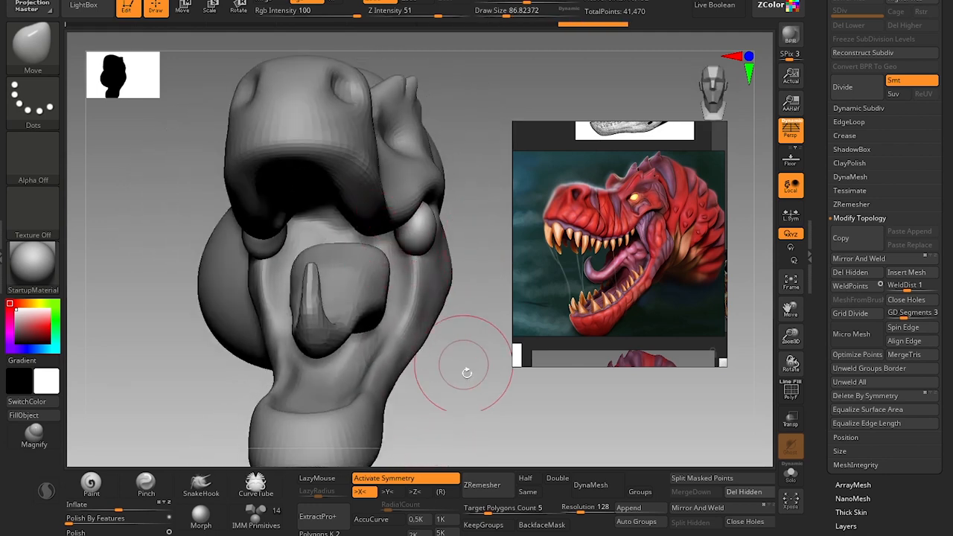
{"action": "mouse_move", "coordinate": [465, 368]}
{"action": "left_mouse_down"}
{"action": "mouse_move", "coordinate": [460, 396]}
{"action": "mouse_move", "coordinate": [470, 377]}
{"action": "mouse_move", "coordinate": [455, 291]}
{"action": "left_mouse_up"}
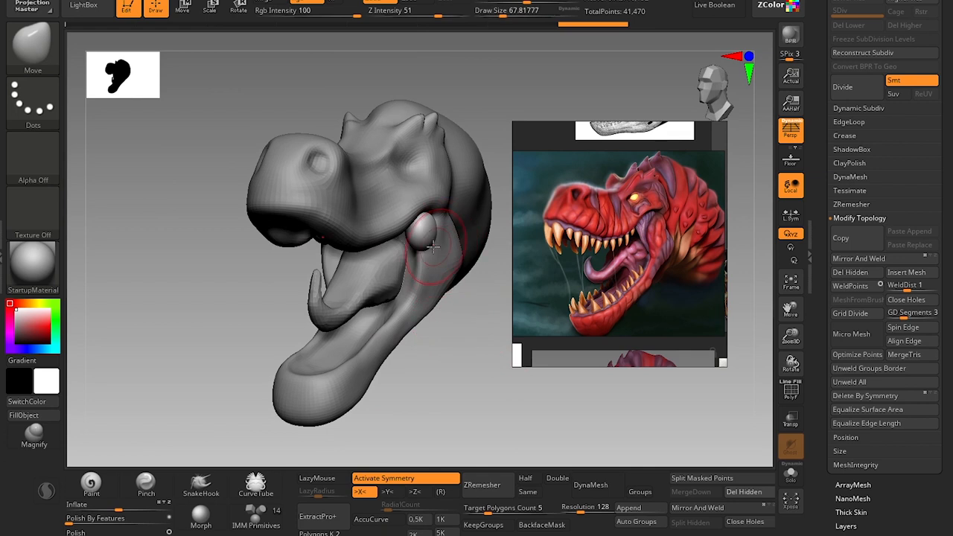
{"action": "left_click_drag", "start_coordinate": [421, 237], "coordinate": [423, 234]}
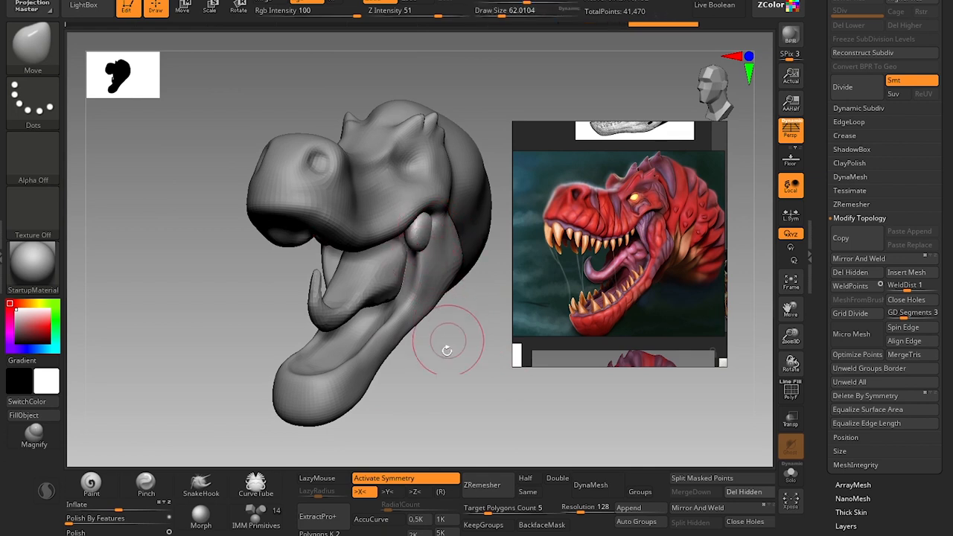
Fit the spheres under the cheek edge with the Move brush, reducing the draw size to about 46.
{"action": "left_click_drag", "start_coordinate": [447, 345], "coordinate": [400, 331]}
{"action": "key", "text": "s"}
{"action": "left_click_drag", "start_coordinate": [441, 222], "coordinate": [419, 222]}
{"action": "key", "text": "s"}
{"action": "left_click_drag", "start_coordinate": [418, 222], "coordinate": [403, 216]}
{"action": "left_click_drag", "start_coordinate": [453, 361], "coordinate": [498, 359]}
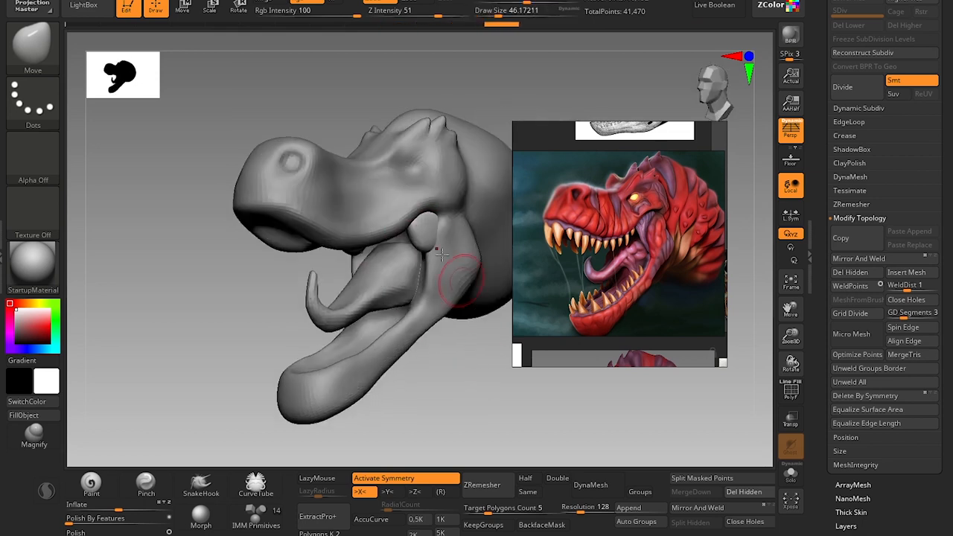
Stretch the spheres down toward the lower jaw into tapered muscle strands with the Move brush at draw sizes of about 44 and 39.
{"action": "key", "text": "s"}
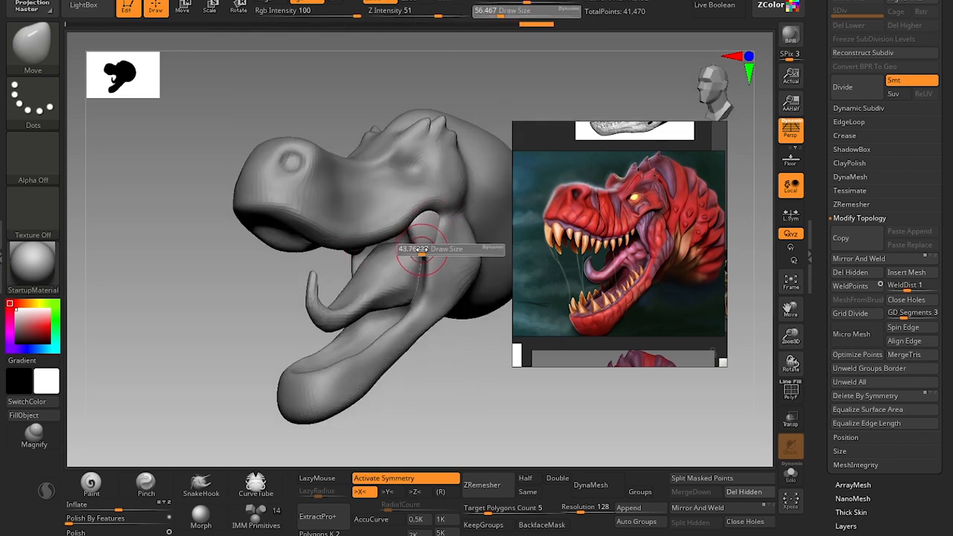
{"action": "left_click_drag", "start_coordinate": [425, 248], "coordinate": [421, 253]}
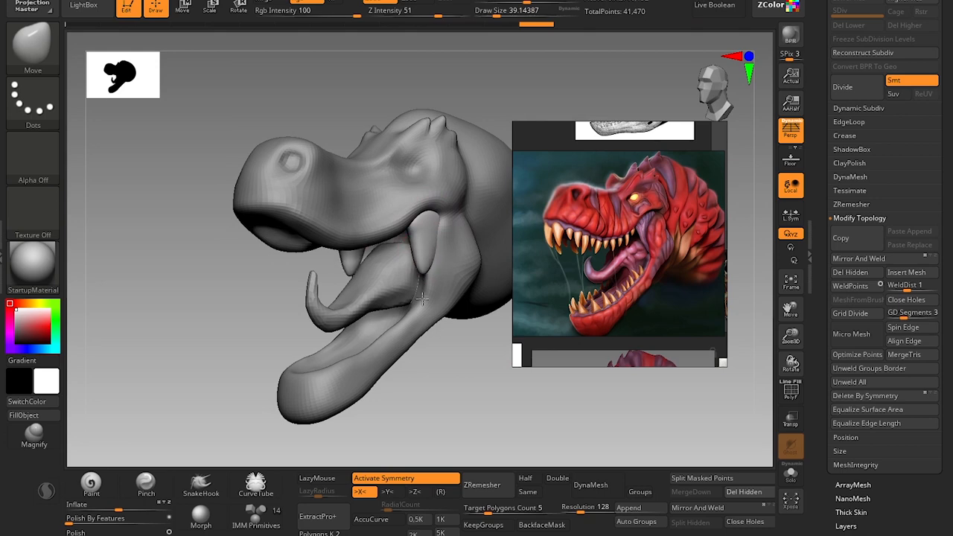
{"action": "left_click_drag", "start_coordinate": [422, 298], "coordinate": [423, 306]}
{"action": "mouse_move", "coordinate": [438, 338]}
{"action": "left_mouse_down"}
{"action": "mouse_move", "coordinate": [477, 370]}
{"action": "mouse_move", "coordinate": [527, 367]}
{"action": "left_mouse_up"}
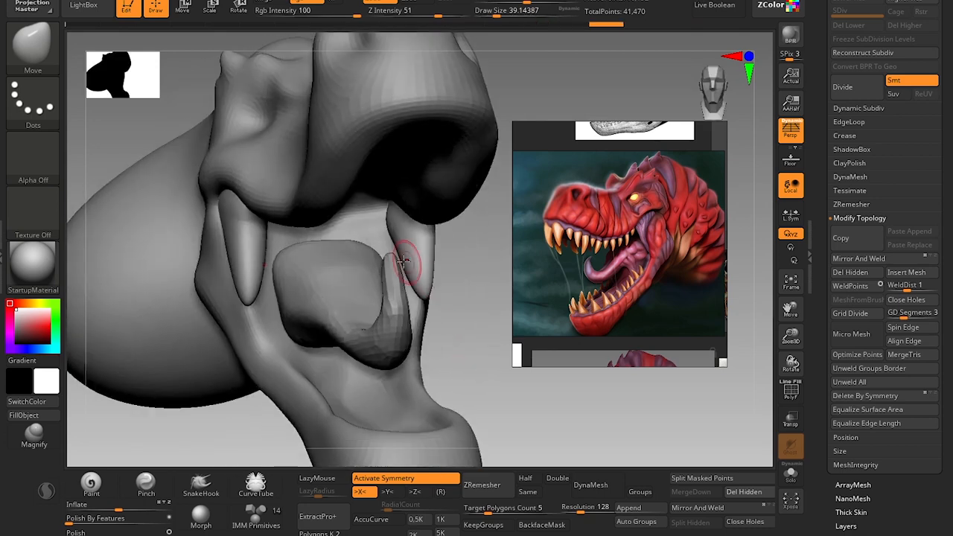
Push the muscle strands outward against the inner cheeks with the Move brush at a draw size of about 54.
{"action": "key", "text": "s"}
{"action": "left_click_drag", "start_coordinate": [403, 261], "coordinate": [412, 261]}
{"action": "key", "text": "s"}
{"action": "left_click_drag", "start_coordinate": [412, 269], "coordinate": [419, 274]}
{"action": "left_click_drag", "start_coordinate": [463, 295], "coordinate": [395, 285]}
Flatten the outer face of the muscle strands with the hPolish brush at a draw size of about 80.
{"action": "key", "text": "b"}
{"action": "key", "text": "i"}
{"action": "key", "text": "n"}
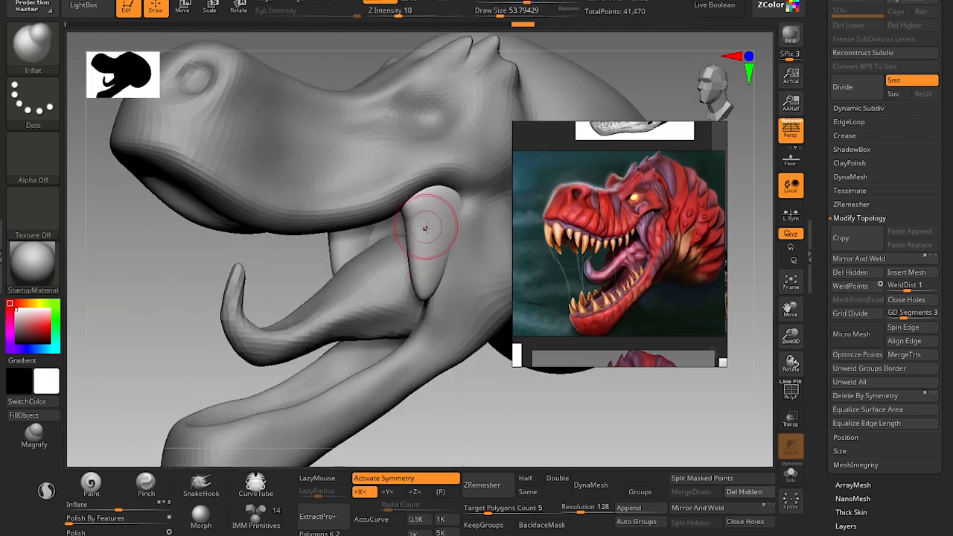
{"action": "key", "text": "b"}
{"action": "key", "text": "h"}
{"action": "key", "text": "p"}
{"action": "key", "text": "s"}
{"action": "left_click_drag", "start_coordinate": [428, 228], "coordinate": [437, 227]}
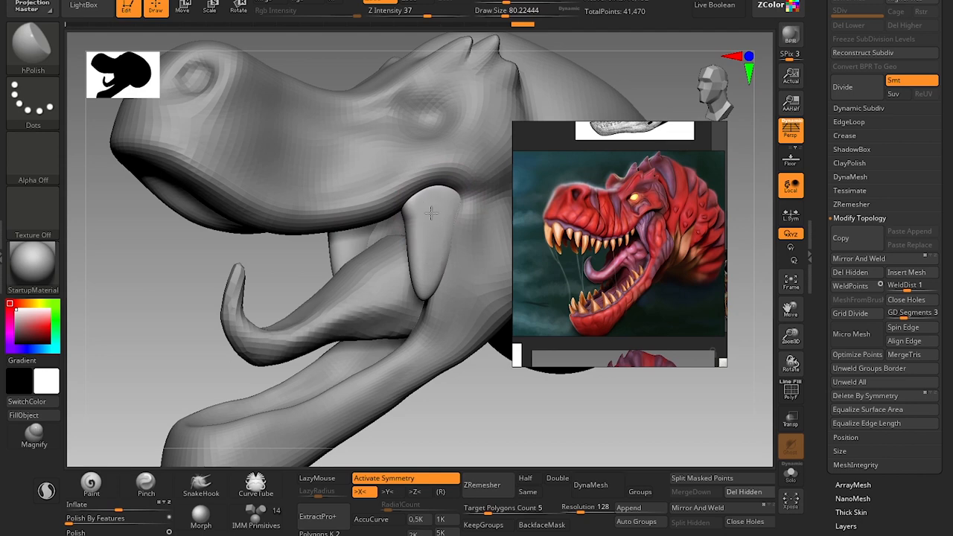
{"action": "left_click_drag", "start_coordinate": [426, 227], "coordinate": [430, 268]}
{"action": "mouse_move", "coordinate": [451, 410]}
{"action": "left_mouse_down", "text": "alt"}
{"action": "mouse_move", "coordinate": [424, 399]}
{"action": "mouse_move", "coordinate": [424, 436]}
{"action": "left_mouse_up", "text": "alt"}
Pull the strands' lower tips toward the lower jaw with the Move brush, starting at a draw size of about 59 and enlarging it to 108.
{"action": "key", "text": "b"}
{"action": "key", "text": "m"}
{"action": "key", "text": "v"}
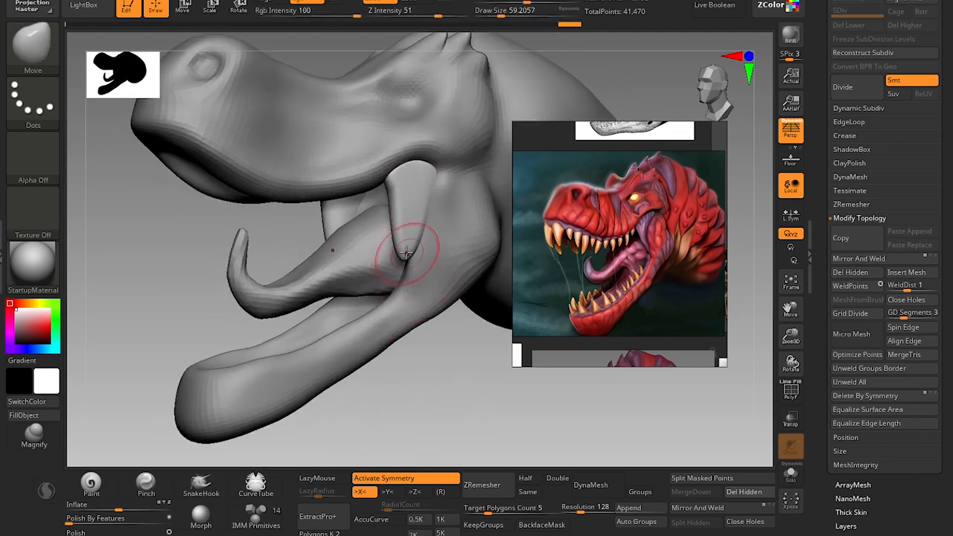
{"action": "left_click_drag", "start_coordinate": [412, 274], "coordinate": [401, 281]}
{"action": "mouse_move", "coordinate": [418, 395]}
{"action": "left_mouse_down"}
{"action": "mouse_move", "coordinate": [464, 400]}
{"action": "mouse_move", "coordinate": [472, 384]}
{"action": "left_mouse_up"}
{"action": "key", "text": "bracketright"}
{"action": "left_click_drag", "start_coordinate": [408, 271], "coordinate": [394, 276]}
{"action": "left_click_drag", "start_coordinate": [432, 327], "coordinate": [427, 328]}
{"action": "key", "text": "s"}
{"action": "left_click_drag", "start_coordinate": [400, 229], "coordinate": [398, 229]}
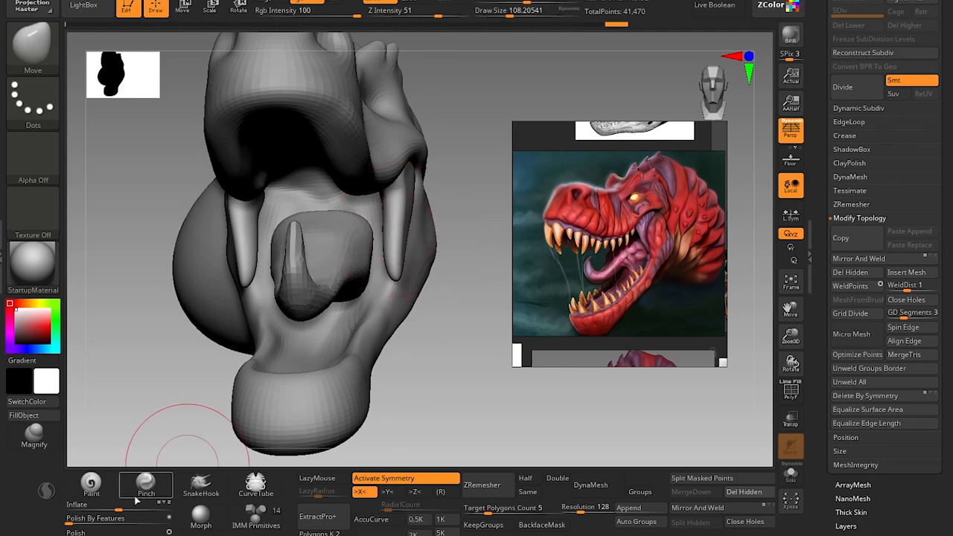
Thin the muscle strands slightly with the Inflate deformation and open the full Deformation settings.
{"action": "left_click_drag", "start_coordinate": [120, 509], "coordinate": [109, 507]}
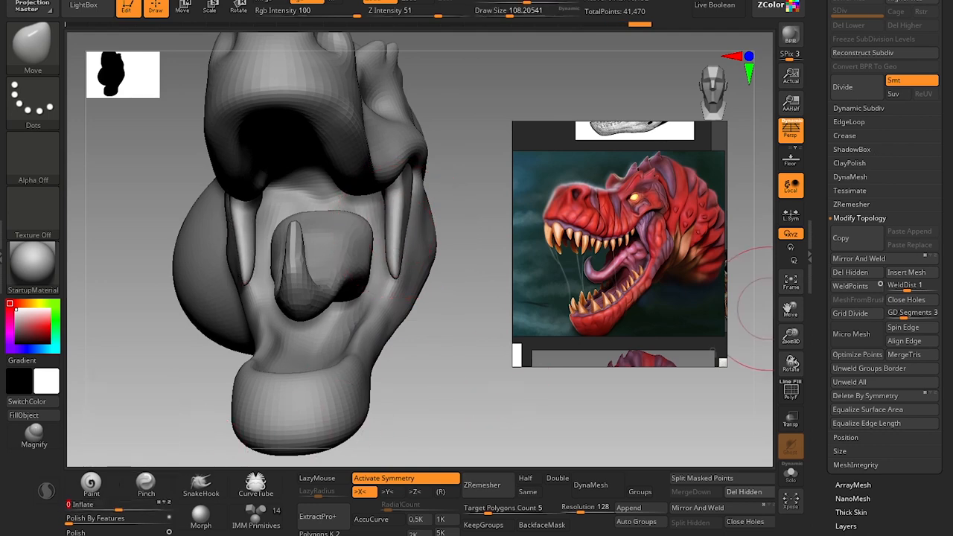
{"action": "left_click", "coordinate": [852, 0]}
{"action": "left_click", "coordinate": [856, 109]}
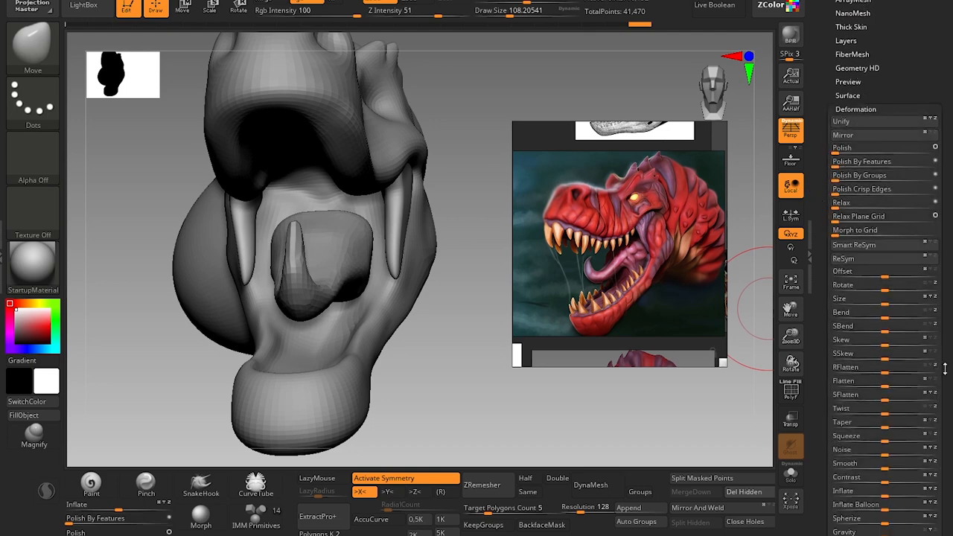
{"action": "left_click_drag", "start_coordinate": [945, 369], "coordinate": [944, 219]}
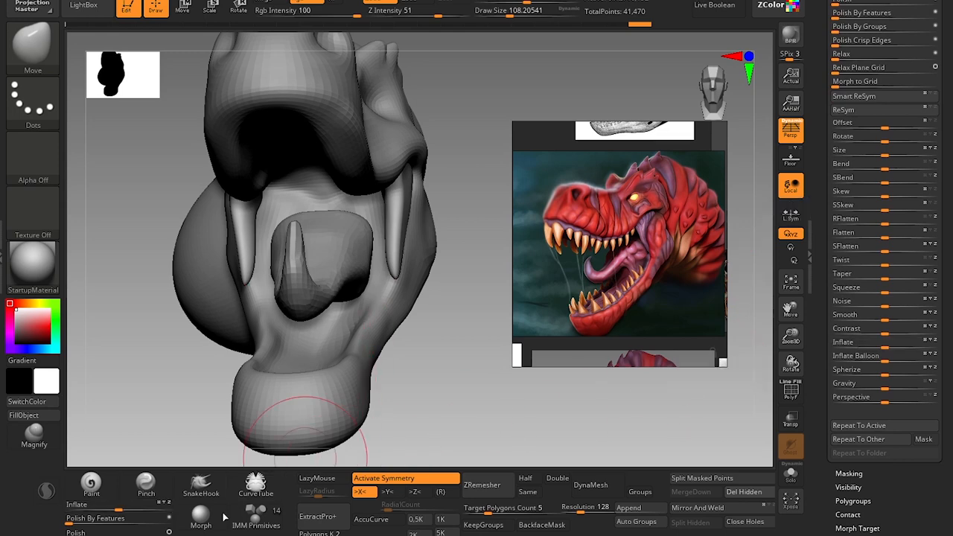
Bend the strands' lower half toward the jaw bone with the Move brush at a draw size of about 68, and enlarge the reference's jaw muscle.
{"action": "mouse_move", "coordinate": [415, 399]}
{"action": "left_mouse_down"}
{"action": "mouse_move", "coordinate": [395, 398]}
{"action": "mouse_move", "coordinate": [414, 388]}
{"action": "left_mouse_up"}
{"action": "left_click_drag", "start_coordinate": [414, 388], "coordinate": [414, 417], "text": "alt"}
{"action": "key", "text": "bracketleft"}
{"action": "key", "text": "bracketleft"}
{"action": "key", "text": "s"}
{"action": "key", "text": "s"}
{"action": "left_click_drag", "start_coordinate": [394, 264], "coordinate": [402, 277]}
{"action": "scroll", "coordinate": [671, 237], "scroll_direction": "up", "scroll_amount": 6}
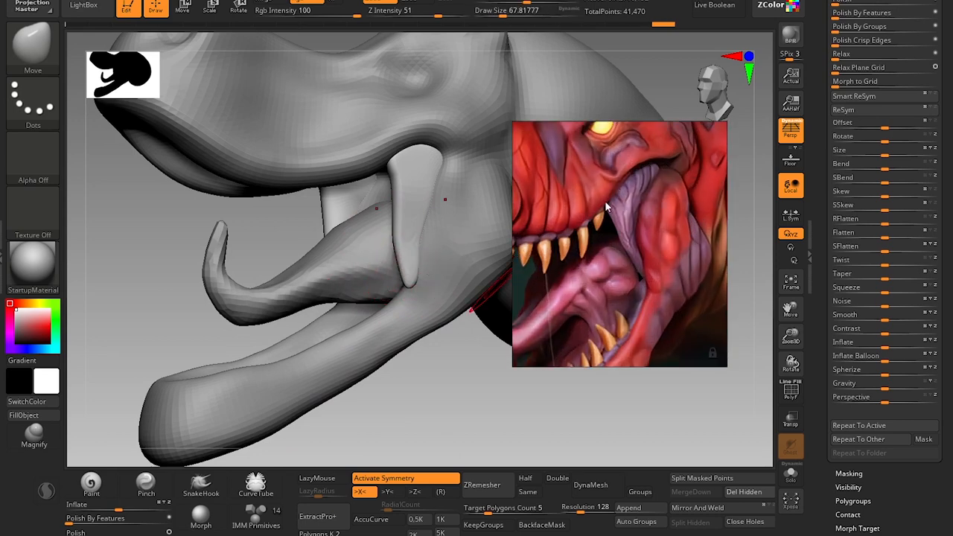
{"action": "mouse_move", "coordinate": [437, 357]}
{"action": "left_mouse_down"}
{"action": "mouse_move", "coordinate": [447, 404]}
{"action": "mouse_move", "coordinate": [451, 366]}
{"action": "mouse_move", "coordinate": [394, 303]}
{"action": "left_mouse_up"}
{"action": "mouse_move", "coordinate": [409, 345]}
{"action": "left_mouse_down", "text": "alt"}
{"action": "mouse_move", "coordinate": [402, 385]}
{"action": "mouse_move", "coordinate": [416, 356]}
{"action": "left_mouse_up", "text": "alt"}
{"action": "key", "text": "bracketright"}
{"action": "key", "text": "bracketright"}
{"action": "left_click_drag", "start_coordinate": [359, 263], "coordinate": [348, 266]}
{"action": "key", "text": "bracketleft"}
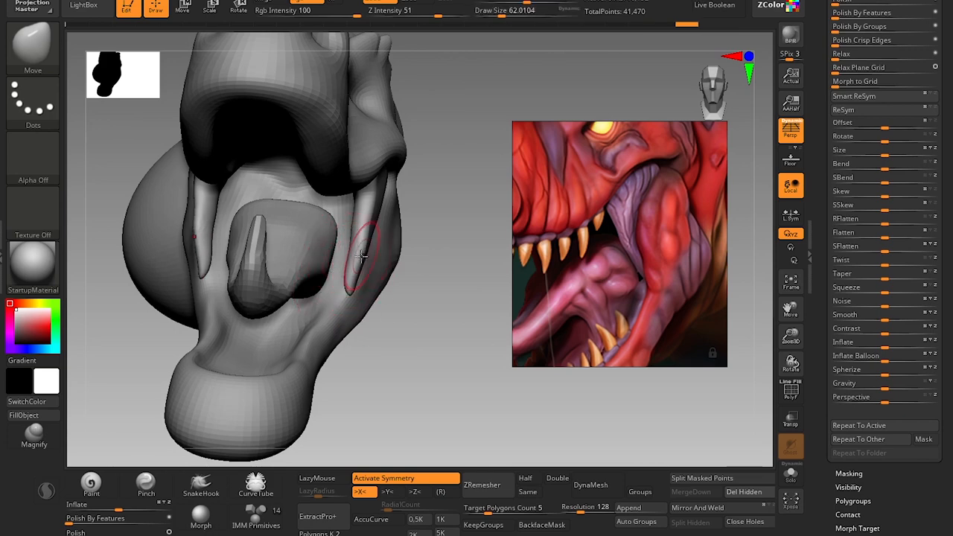
{"action": "key", "text": "ctrl+z"}
Adjust the strands' upper attachment and lower tips with the Move brush at a draw size of about 59.
{"action": "key", "text": "s"}
{"action": "mouse_move", "coordinate": [369, 223]}
{"action": "left_mouse_down"}
{"action": "mouse_move", "coordinate": [365, 209]}
{"action": "mouse_move", "coordinate": [374, 211]}
{"action": "left_mouse_up"}
{"action": "key", "text": "s"}
{"action": "left_click_drag", "start_coordinate": [356, 286], "coordinate": [353, 287]}
{"action": "left_click_drag", "start_coordinate": [431, 363], "coordinate": [334, 353]}
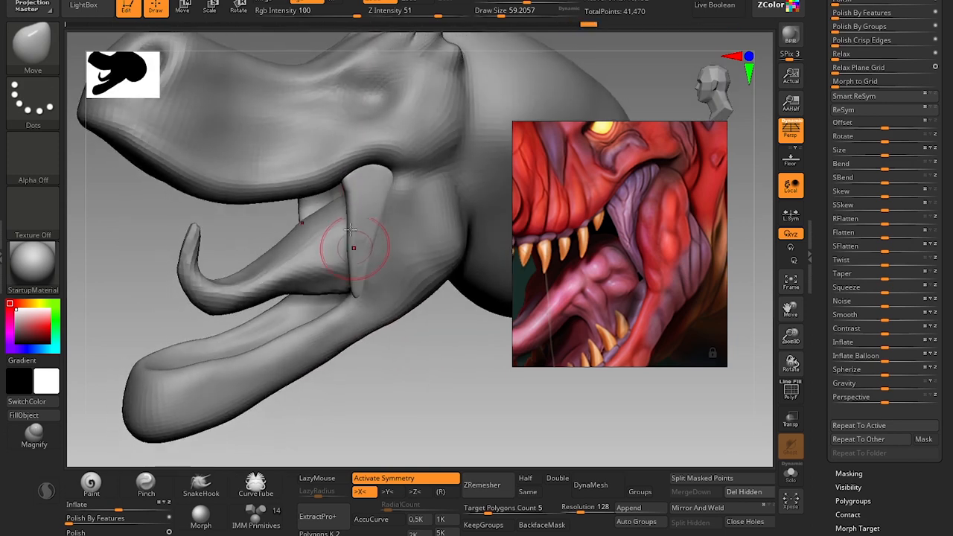
Widen the strands' upper front edge toward the snout with the Move brush at a draw size of about 71.
{"action": "key", "text": "s"}
{"action": "left_click_drag", "start_coordinate": [353, 212], "coordinate": [356, 212]}
{"action": "key", "text": "s"}
{"action": "left_click", "coordinate": [357, 207]}
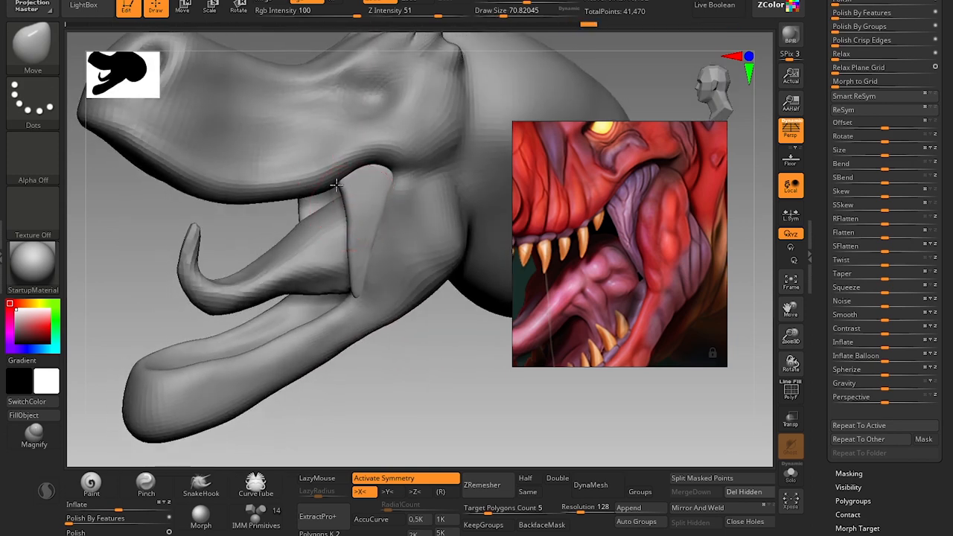
{"action": "left_click_drag", "start_coordinate": [327, 173], "coordinate": [327, 172]}
Adjust the strands' upper rear attachment with the Move brush at a draw size of about 49 and their lower tips at about 74.
{"action": "key", "text": "s"}
{"action": "left_click", "coordinate": [381, 180]}
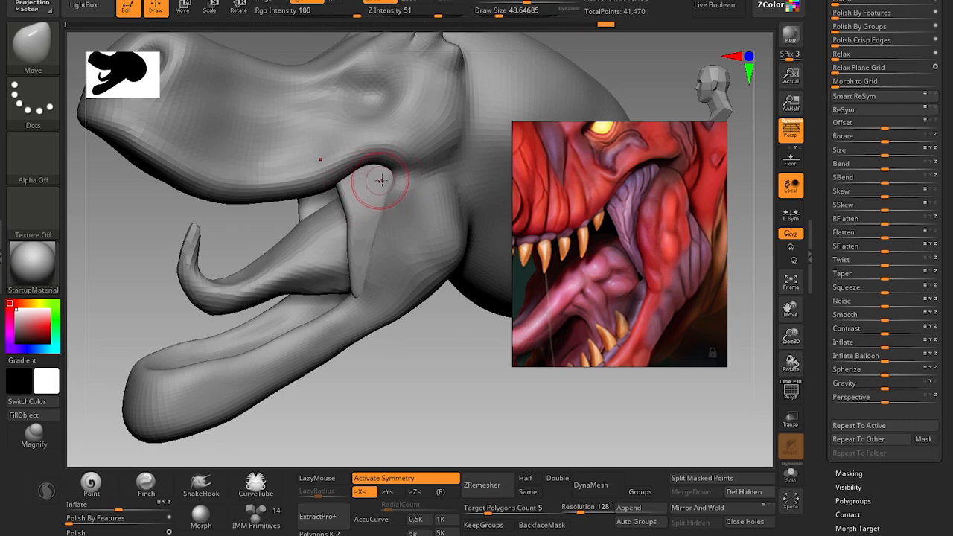
{"action": "left_click_drag", "start_coordinate": [401, 170], "coordinate": [374, 219]}
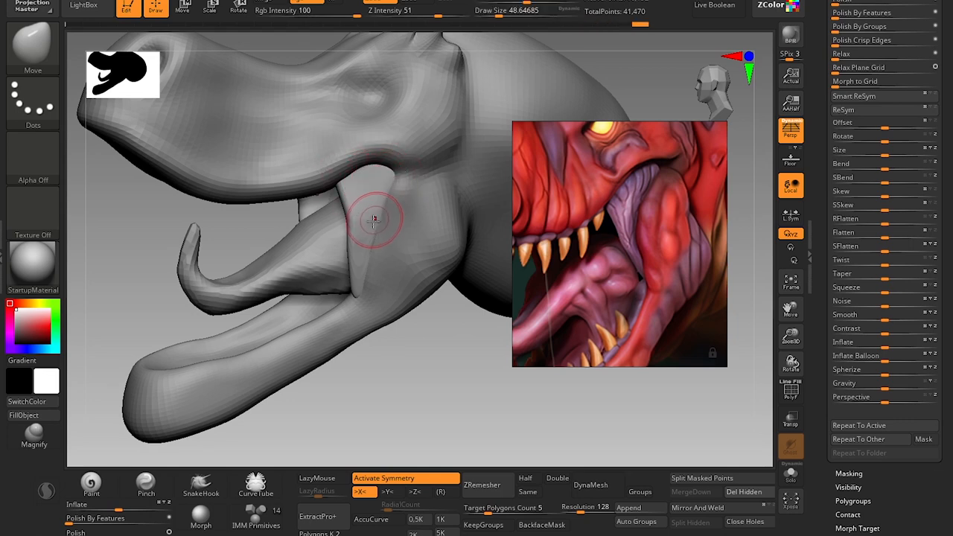
{"action": "key", "text": "s"}
{"action": "mouse_move", "coordinate": [351, 287]}
{"action": "left_mouse_down"}
{"action": "mouse_move", "coordinate": [371, 286]}
{"action": "mouse_move", "coordinate": [362, 290]}
{"action": "mouse_move", "coordinate": [350, 260]}
{"action": "mouse_move", "coordinate": [356, 237]}
{"action": "left_mouse_up"}
{"action": "key", "text": "s"}
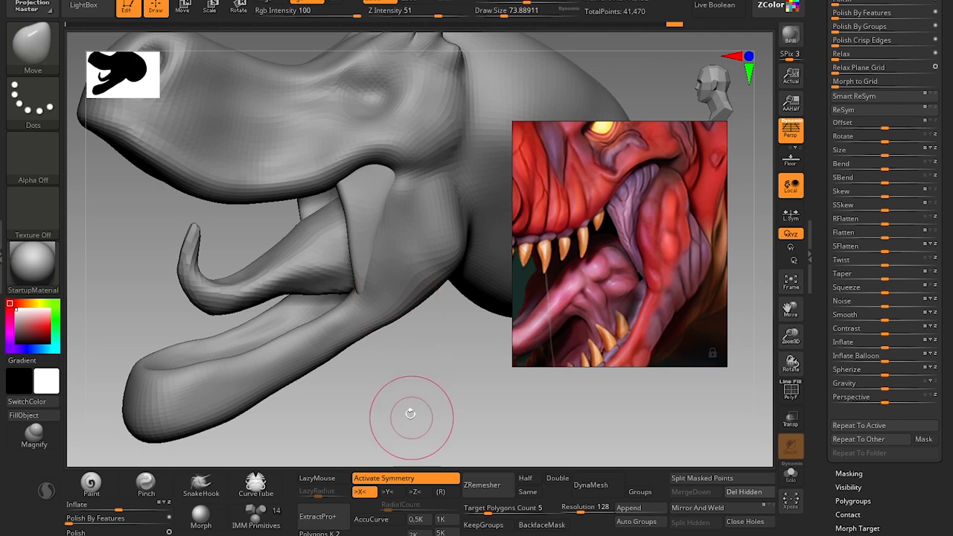
Select the head, step it down to a lower subdivision level and set the Move brush's draw size to about 51.
{"action": "left_click_drag", "start_coordinate": [415, 415], "coordinate": [388, 287]}
{"action": "key", "text": "s"}
{"action": "left_click_drag", "start_coordinate": [421, 231], "coordinate": [402, 231]}
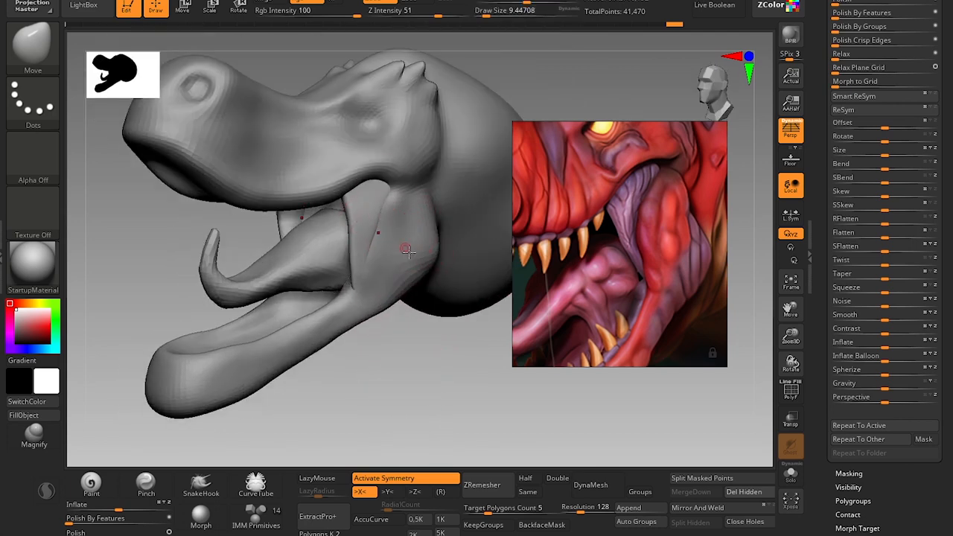
{"action": "left_click", "coordinate": [484, 117], "text": "alt"}
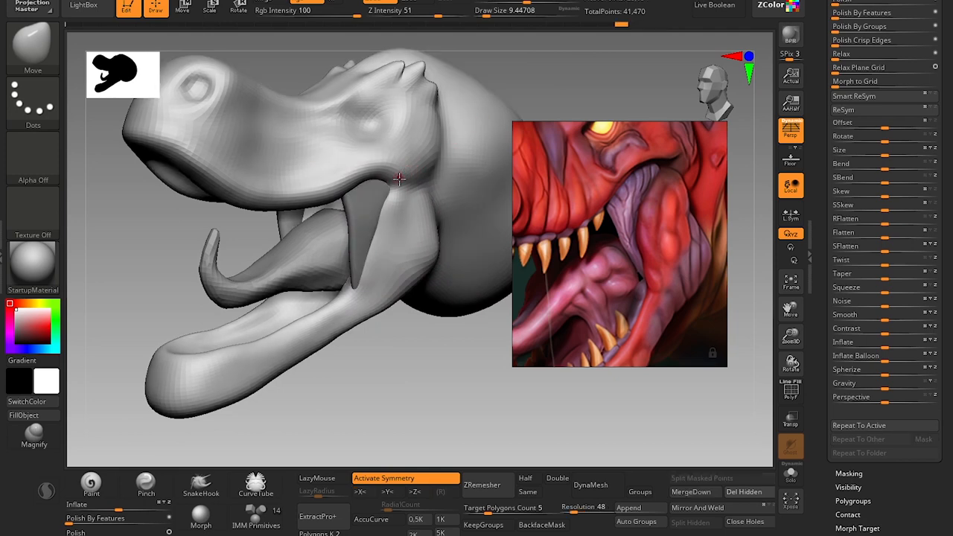
{"action": "key", "text": "s"}
{"action": "mouse_move", "coordinate": [400, 179]}
{"action": "left_mouse_down"}
{"action": "mouse_move", "coordinate": [412, 183]}
{"action": "mouse_move", "coordinate": [389, 192]}
{"action": "left_mouse_up"}
{"action": "key", "text": "s"}
{"action": "key", "text": "shift"}
{"action": "key", "text": "shift+d"}
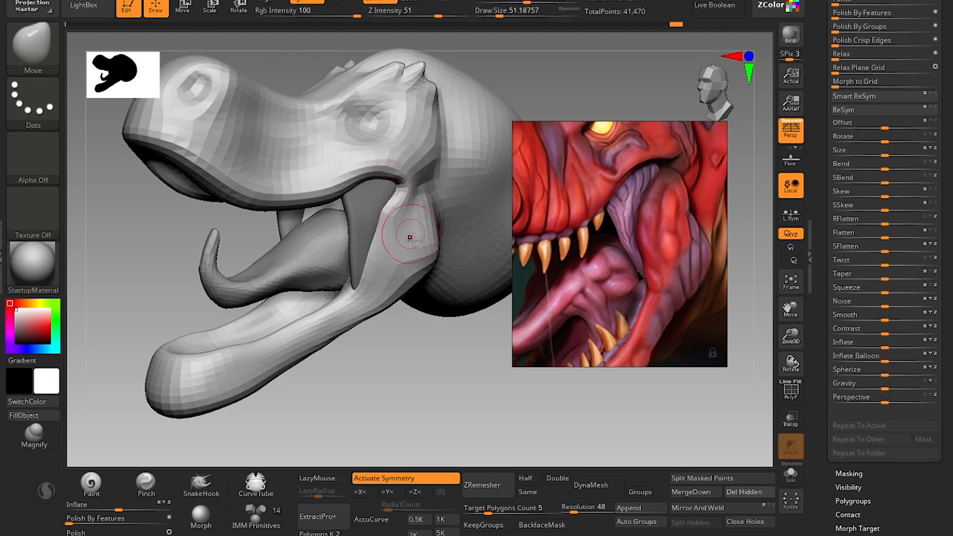
Isolate the head, reshape the jaw muscle behind the mouth corner with the Move brush at a draw size of about 65, and show all parts again.
{"action": "left_click", "coordinate": [791, 474]}
{"action": "left_click_drag", "start_coordinate": [373, 345], "coordinate": [387, 195]}
{"action": "key", "text": "shift"}
{"action": "mouse_move", "coordinate": [437, 272]}
{"action": "left_mouse_down"}
{"action": "mouse_move", "coordinate": [398, 372]}
{"action": "mouse_move", "coordinate": [386, 359]}
{"action": "left_mouse_up"}
{"action": "key", "text": "s"}
{"action": "left_click", "coordinate": [401, 198]}
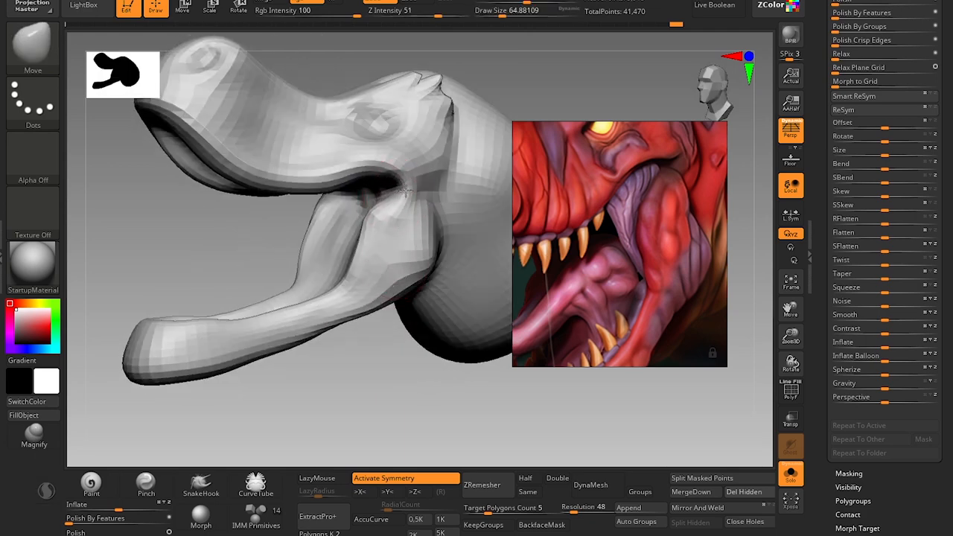
{"action": "left_click", "coordinate": [791, 474]}
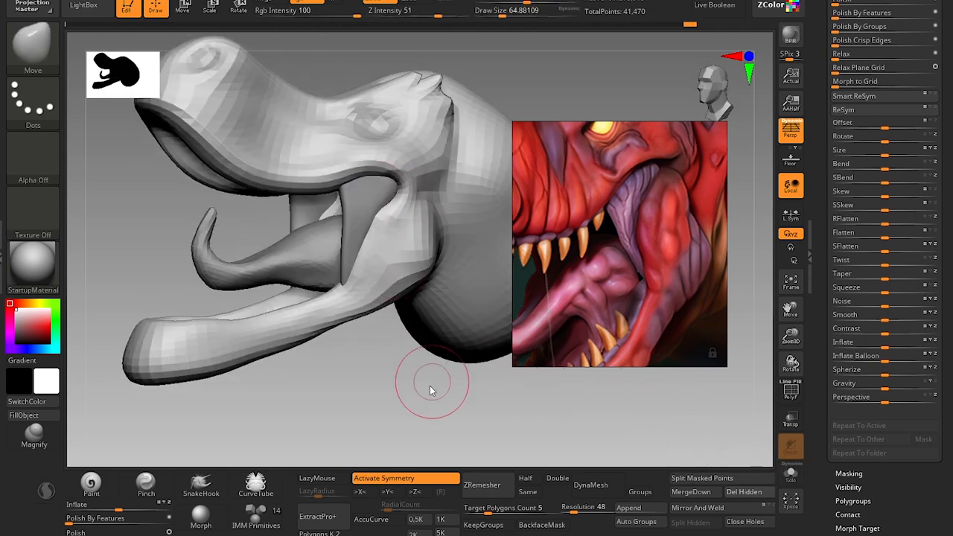
Refine the head's jaw muscle beside the strands with the Move brush at draw sizes of about 51 to 68, and return to the higher subdivision level.
{"action": "mouse_move", "coordinate": [430, 386]}
{"action": "left_mouse_down"}
{"action": "mouse_move", "coordinate": [406, 403]}
{"action": "mouse_move", "coordinate": [460, 385]}
{"action": "mouse_move", "coordinate": [444, 374]}
{"action": "mouse_move", "coordinate": [432, 304]}
{"action": "left_mouse_up"}
{"action": "key", "text": "s"}
{"action": "left_click", "coordinate": [409, 213]}
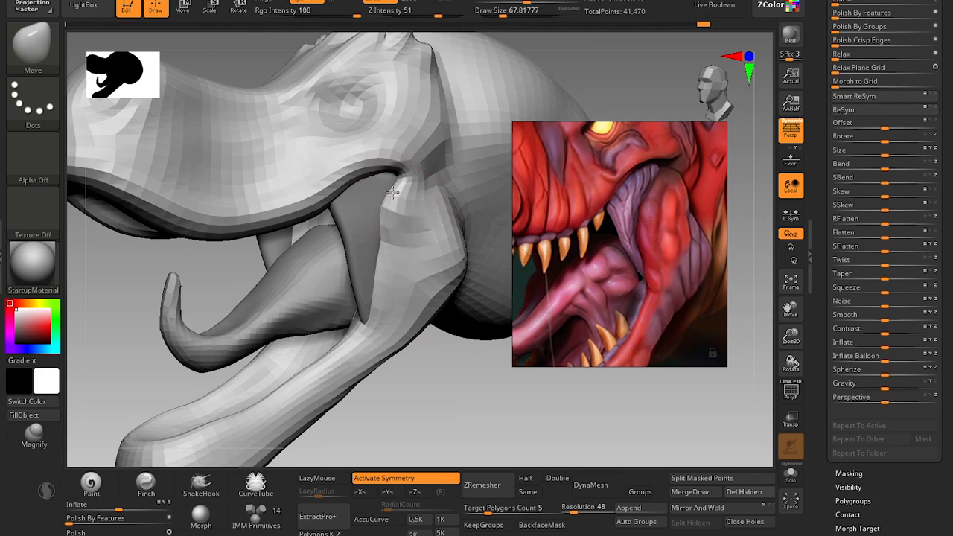
{"action": "key", "text": "bracketright"}
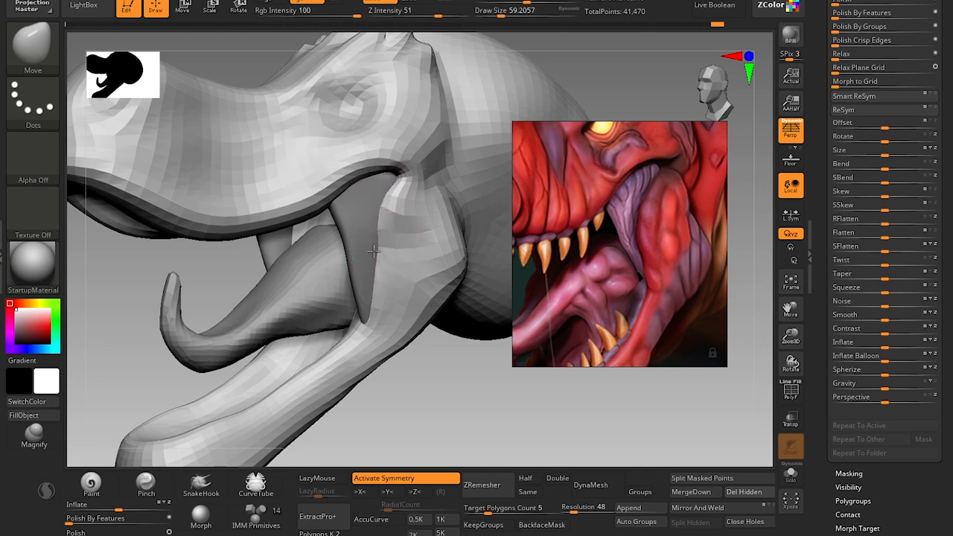
{"action": "key", "text": "bracketleft"}
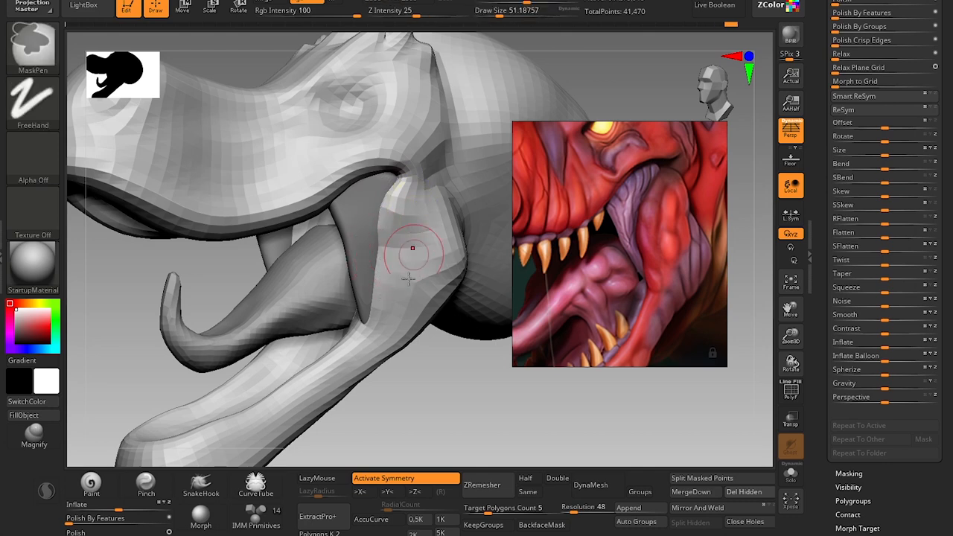
{"action": "key", "text": "d"}
{"action": "right_click_drag", "start_coordinate": [435, 431], "coordinate": [409, 290], "text": "ctrl"}
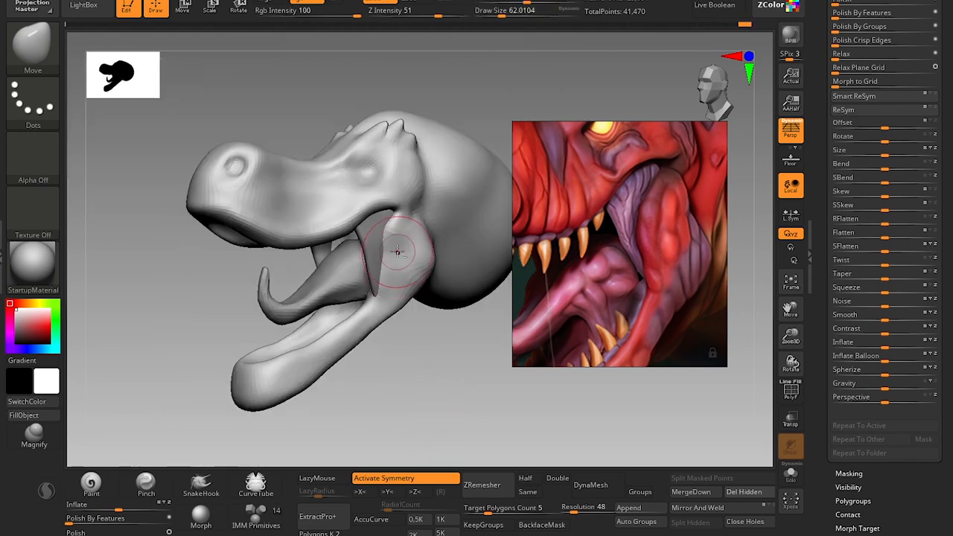
Work over the head's jaw muscle with the Clay brush and smooth it at a draw size of about 51.
{"action": "key", "text": "b"}
{"action": "key", "text": "c"}
{"action": "key", "text": "l"}
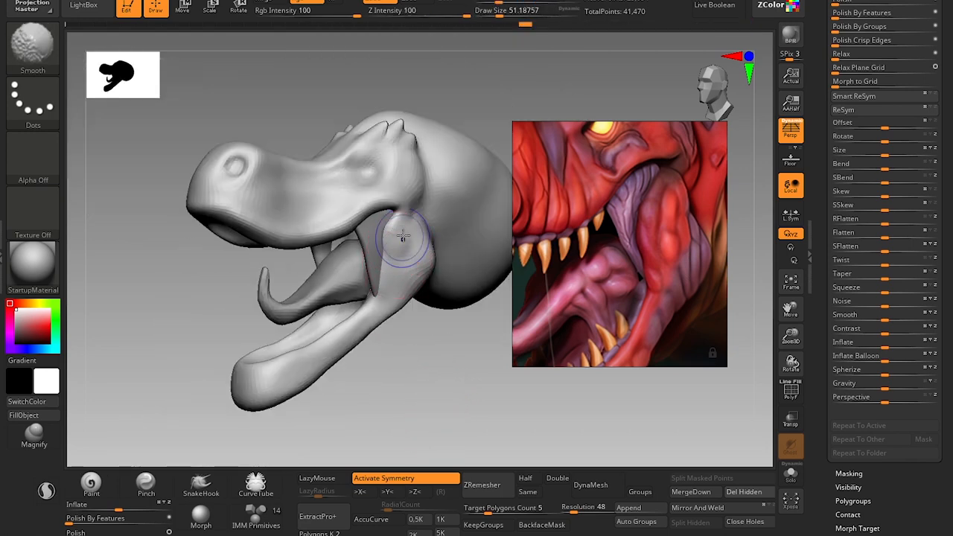
Select the muscle strands and adjust their front edge with the Move brush at a draw size of about 65, undoing the last stroke.
{"action": "left_click", "coordinate": [372, 246], "text": "alt"}
{"action": "right_click_drag", "start_coordinate": [403, 370], "coordinate": [406, 436], "text": "alt"}
{"action": "key", "text": "s"}
{"action": "key", "text": "b"}
{"action": "key", "text": "m"}
{"action": "key", "text": "v"}
{"action": "key", "text": "bracketright"}
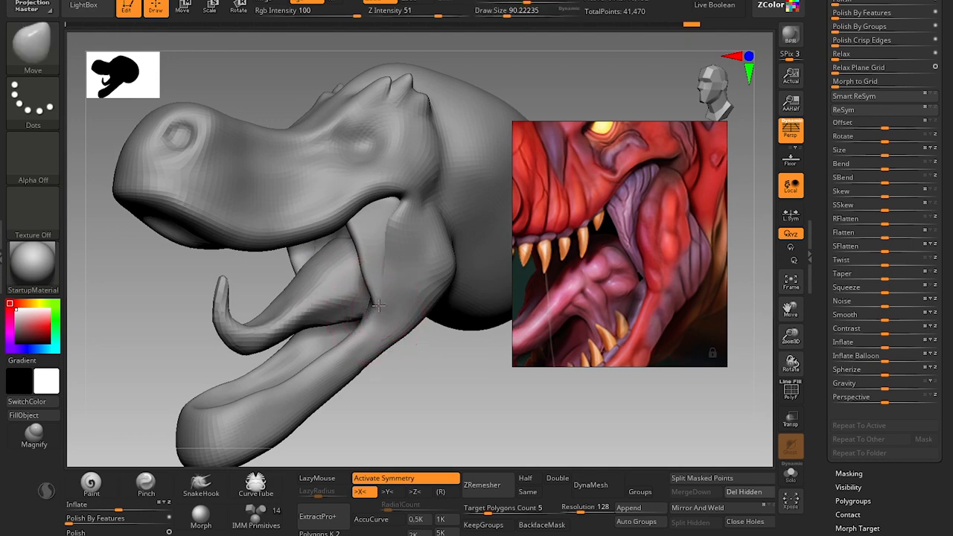
{"action": "key", "text": "bracketleft"}
{"action": "left_click_drag", "start_coordinate": [368, 282], "coordinate": [364, 253], "text": "shift"}
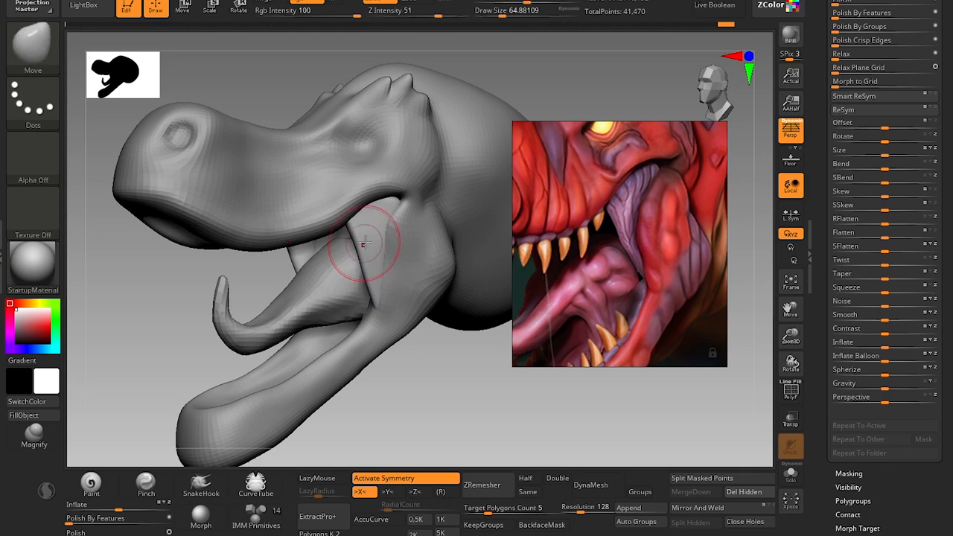
{"action": "key", "text": "ctrl+z"}
{"action": "key", "text": "bracketleft"}
{"action": "key", "text": "bracketleft"}
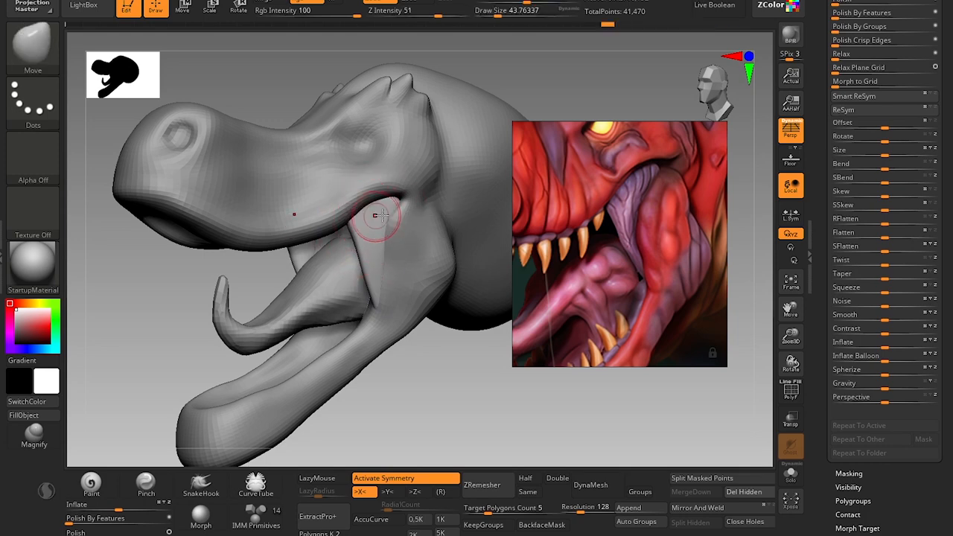
Reshape the strands from upper attachment to lower tips with the Move brush, enlarging the draw size from about 44 to 90.
{"action": "key", "text": "s"}
{"action": "mouse_move", "coordinate": [395, 202]}
{"action": "left_mouse_down"}
{"action": "mouse_move", "coordinate": [388, 237]}
{"action": "mouse_move", "coordinate": [353, 248]}
{"action": "left_mouse_up"}
{"action": "key", "text": "s"}
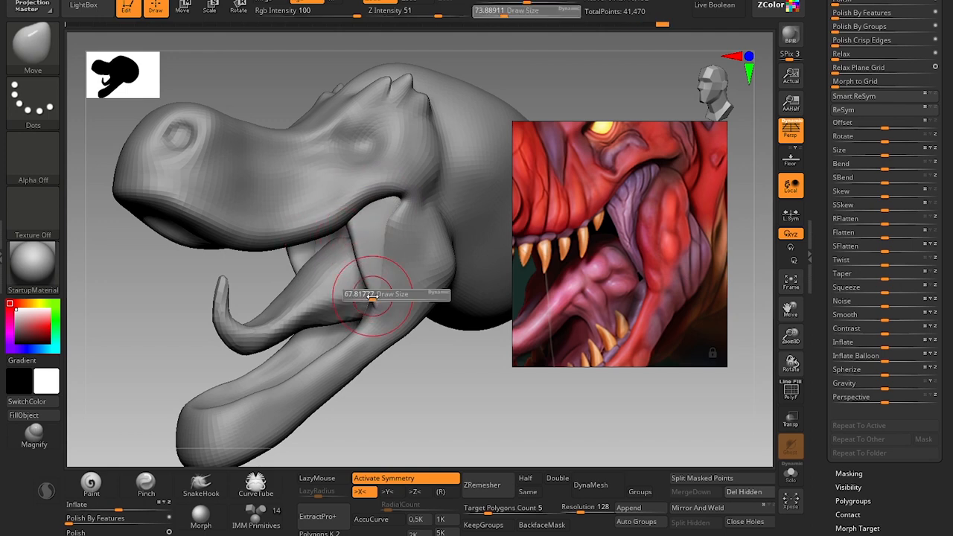
{"action": "left_click_drag", "start_coordinate": [373, 297], "coordinate": [371, 302]}
{"action": "key", "text": "s"}
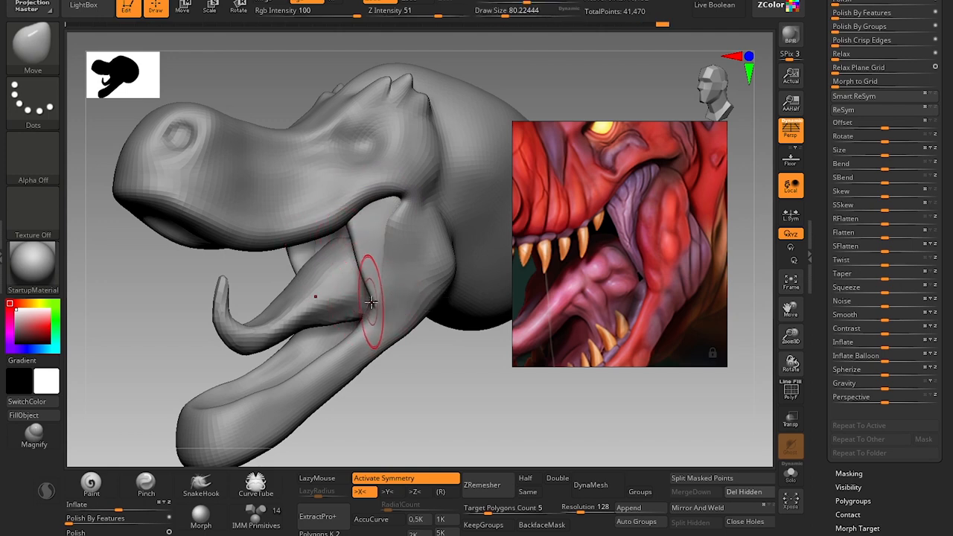
{"action": "key", "text": "s"}
{"action": "left_click_drag", "start_coordinate": [369, 263], "coordinate": [372, 262]}
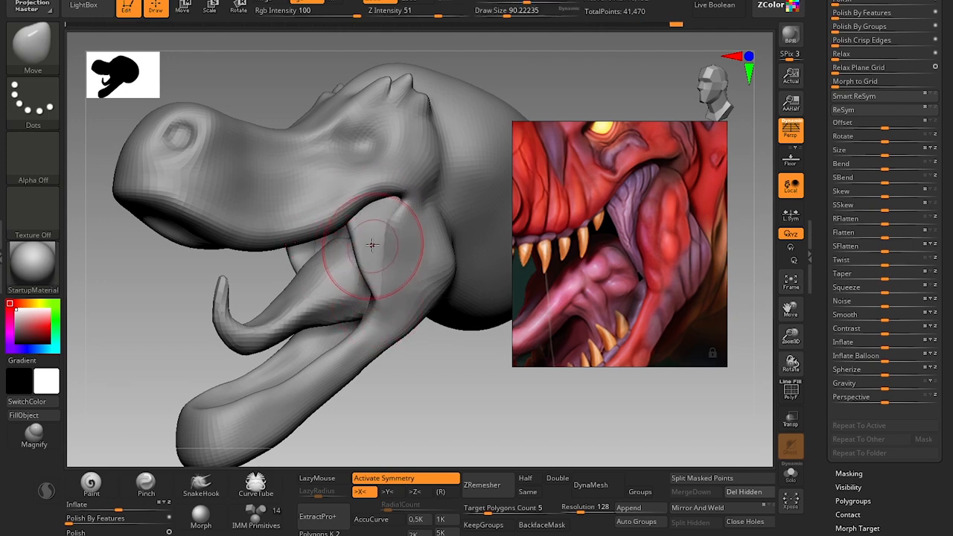
Select the head and adjust the jaw muscle's front edge over the strands with the Move brush at draw sizes of about 46 to 74.
{"action": "left_click", "coordinate": [436, 272], "text": "alt"}
{"action": "key", "text": "s"}
{"action": "left_click", "coordinate": [408, 269]}
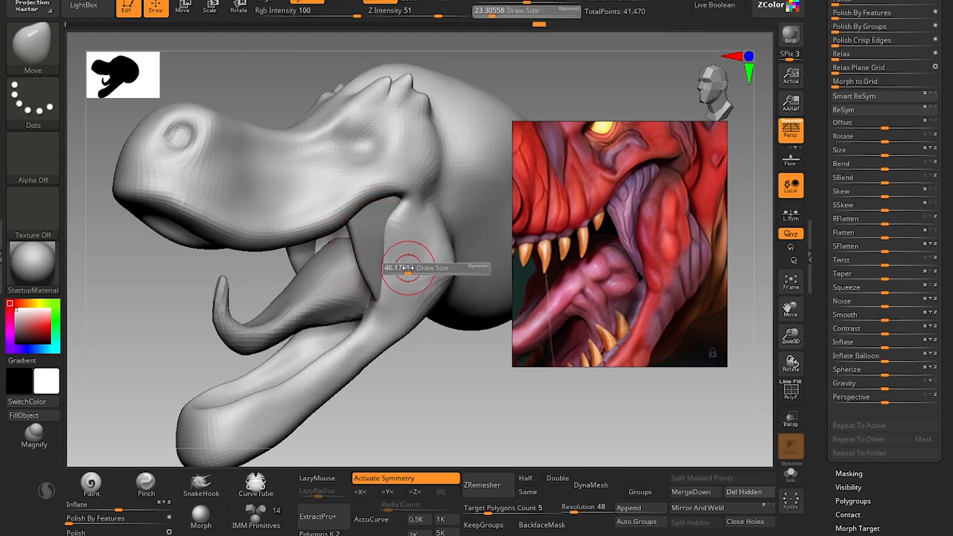
{"action": "left_click_drag", "start_coordinate": [393, 254], "coordinate": [390, 257]}
{"action": "key", "text": "]"}
{"action": "left_click_drag", "start_coordinate": [391, 253], "coordinate": [393, 254]}
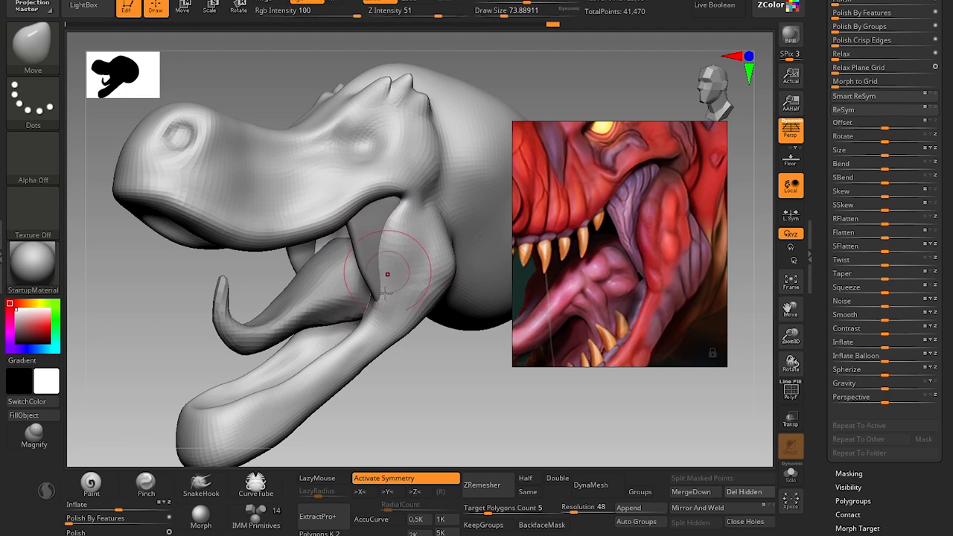
Round out the head's jaw muscle from a side view with the Move brush at a draw size of about 59.
{"action": "left_click_drag", "start_coordinate": [398, 379], "coordinate": [456, 375]}
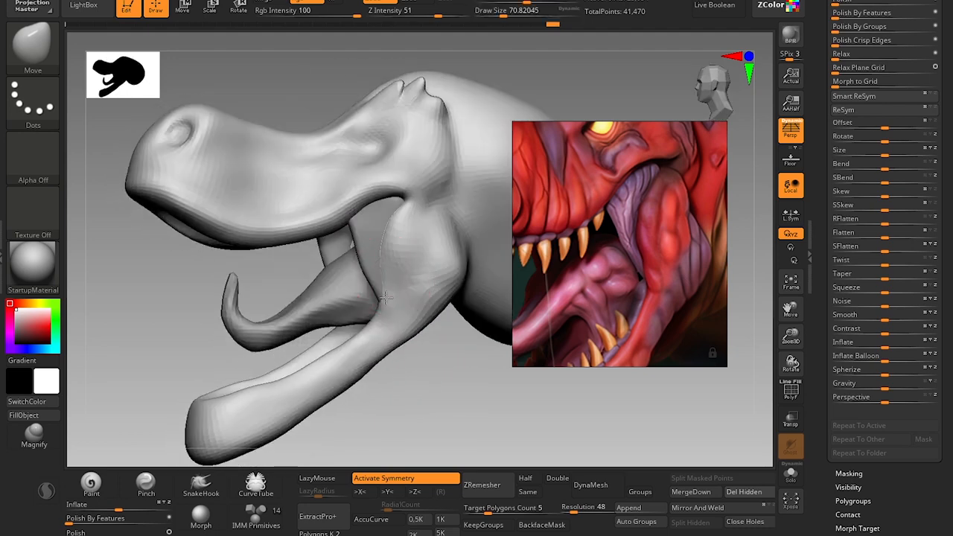
{"action": "key", "text": "["}
{"action": "key", "text": "["}
{"action": "left_click_drag", "start_coordinate": [391, 256], "coordinate": [399, 226]}
{"action": "key", "text": "]"}
{"action": "key", "text": "]"}
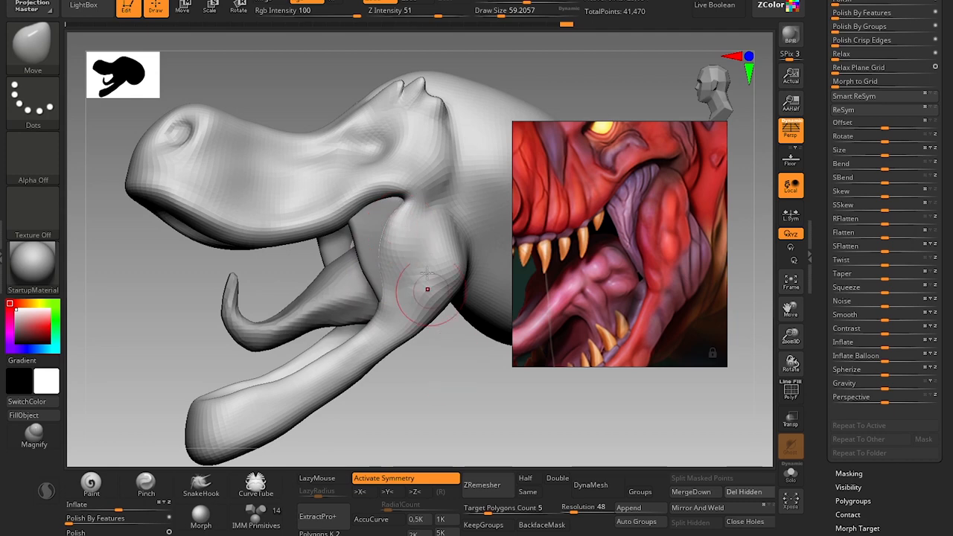
Try to sculpt folds into the head's jaw muscle with the Standard brush at a draw size of about 22 to 25.
{"action": "key", "text": "["}
{"action": "key", "text": "["}
{"action": "key", "text": "["}
{"action": "key", "text": "["}
{"action": "key", "text": "b"}
{"action": "key", "text": "s"}
{"action": "key", "text": "t"}
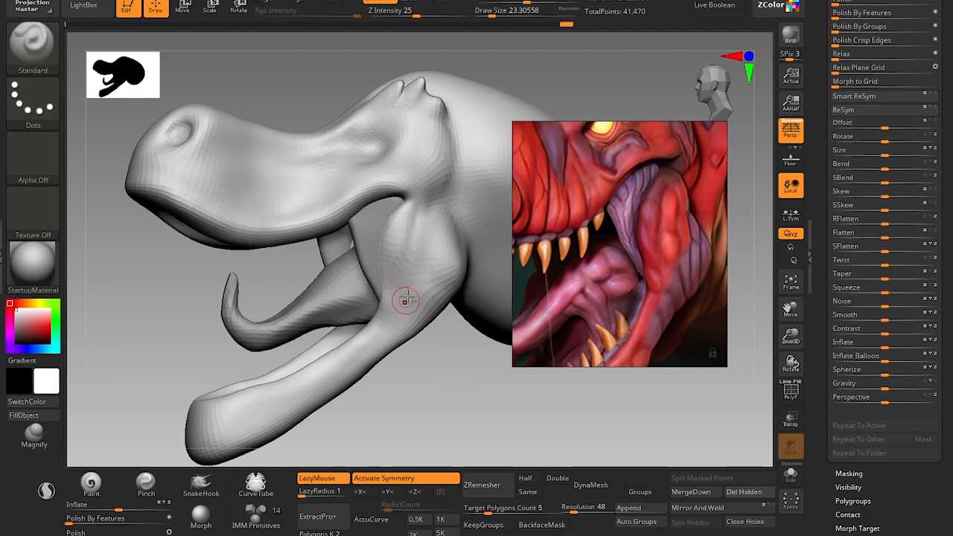
{"action": "left_click_drag", "start_coordinate": [404, 307], "coordinate": [407, 314]}
{"action": "mouse_move", "coordinate": [429, 369]}
{"action": "left_mouse_down"}
{"action": "mouse_move", "coordinate": [432, 294]}
{"action": "mouse_move", "coordinate": [420, 342]}
{"action": "mouse_move", "coordinate": [420, 270]}
{"action": "left_mouse_up"}
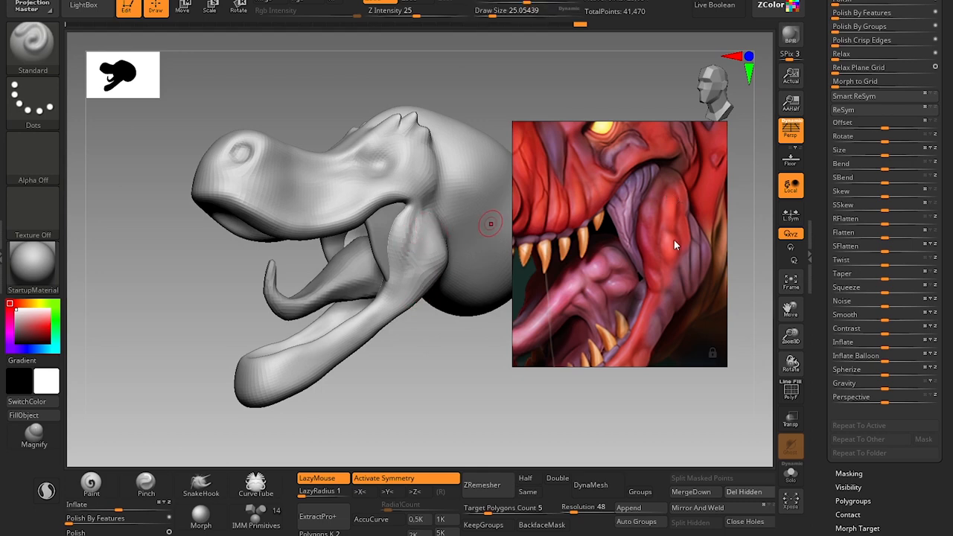
{"action": "key", "text": "["}
{"action": "left_click_drag", "start_coordinate": [422, 388], "coordinate": [414, 338], "text": "alt"}
{"action": "mouse_move", "coordinate": [414, 338]}
{"action": "left_mouse_down"}
{"action": "mouse_move", "coordinate": [426, 361]}
{"action": "mouse_move", "coordinate": [420, 386]}
{"action": "mouse_move", "coordinate": [418, 348]}
{"action": "mouse_move", "coordinate": [417, 377]}
{"action": "mouse_move", "coordinate": [427, 364]}
{"action": "left_mouse_up"}
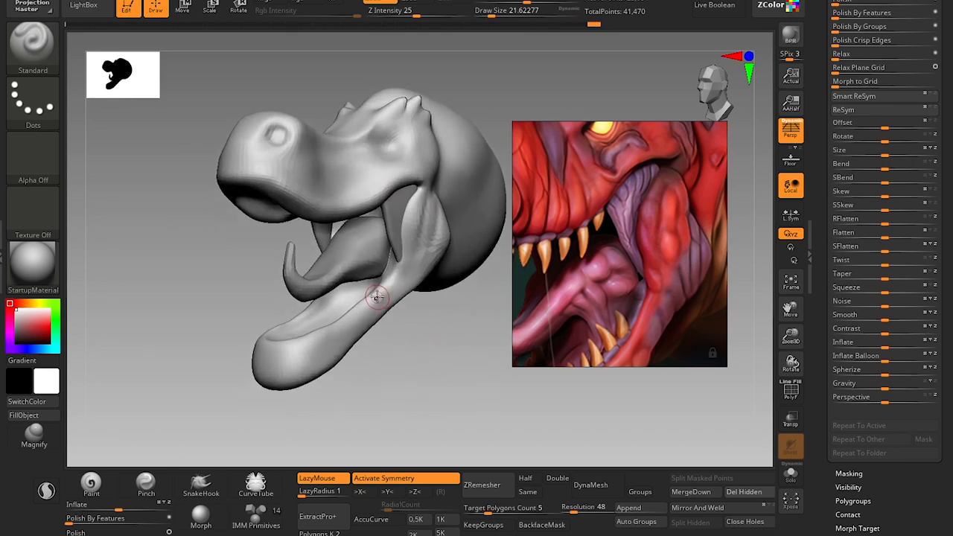
Try to flatten the lower jaw's rear edge with the hPolish brush at a draw size of about 49.
{"action": "key", "text": "b"}
{"action": "key", "text": "h"}
{"action": "key", "text": "p"}
{"action": "key", "text": "s"}
{"action": "left_click_drag", "start_coordinate": [381, 308], "coordinate": [400, 284]}
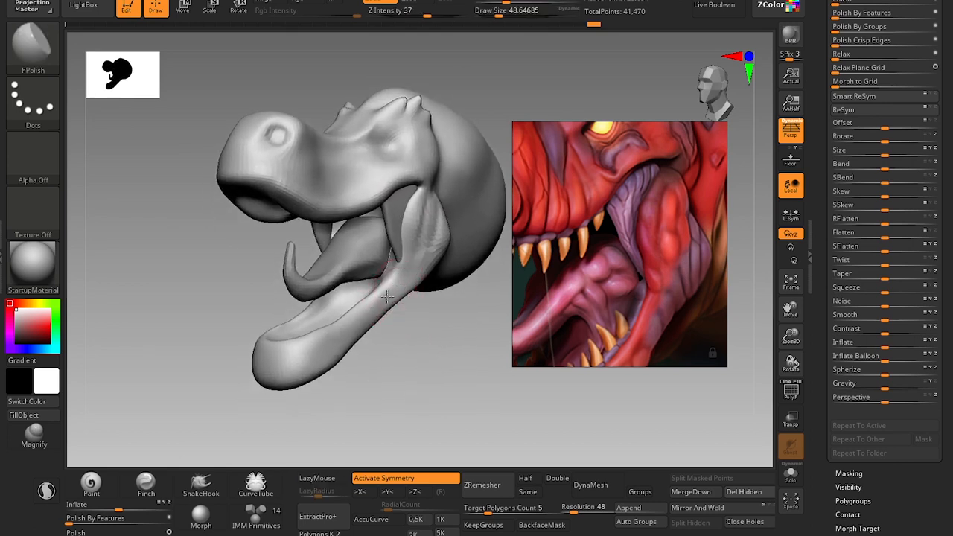
{"action": "left_click_drag", "start_coordinate": [446, 394], "coordinate": [437, 366], "text": "alt"}
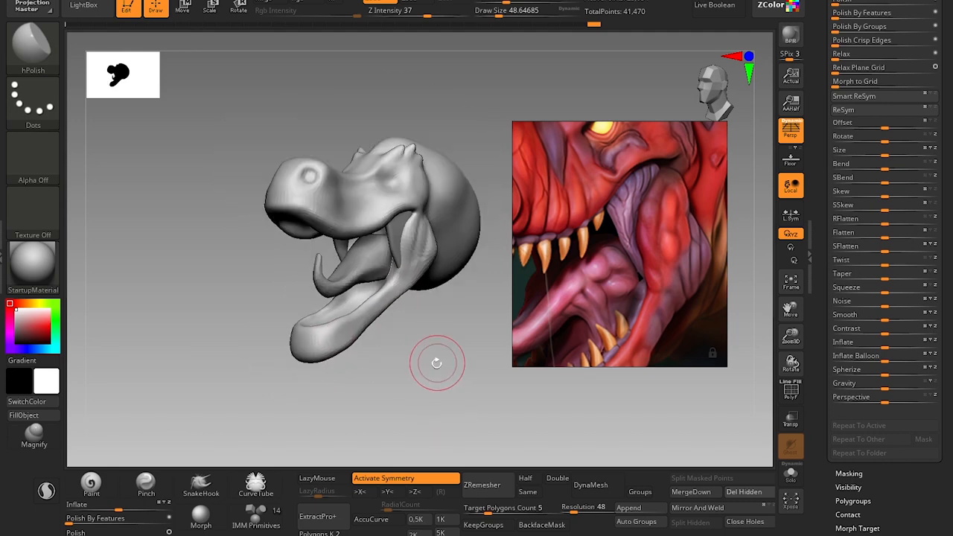
Try to define the lower jaw's outer edge with the Standard brush at a draw size of about 31.
{"action": "mouse_move", "coordinate": [396, 340]}
{"action": "left_mouse_down", "text": "alt"}
{"action": "mouse_move", "coordinate": [406, 398]}
{"action": "mouse_move", "coordinate": [456, 368]}
{"action": "left_mouse_up", "text": "alt"}
{"action": "key", "text": "b"}
{"action": "key", "text": "s"}
{"action": "key", "text": "t"}
{"action": "key", "text": "s"}
{"action": "left_click_drag", "start_coordinate": [407, 273], "coordinate": [400, 273]}
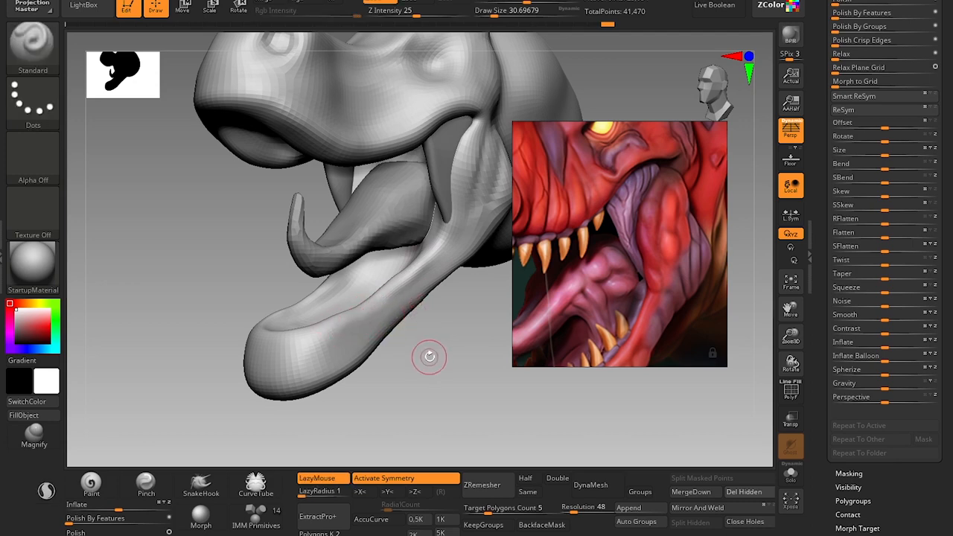
Undo the one-sided jaw muscle and lower jaw strokes, and turn on X symmetry for the head.
{"action": "mouse_move", "coordinate": [426, 357]}
{"action": "left_mouse_down"}
{"action": "mouse_move", "coordinate": [419, 330]}
{"action": "mouse_move", "coordinate": [409, 379]}
{"action": "mouse_move", "coordinate": [485, 368]}
{"action": "mouse_move", "coordinate": [287, 207]}
{"action": "left_mouse_up"}
{"action": "mouse_move", "coordinate": [453, 268]}
{"action": "left_mouse_down"}
{"action": "mouse_move", "coordinate": [411, 291]}
{"action": "mouse_move", "coordinate": [357, 292]}
{"action": "left_mouse_up"}
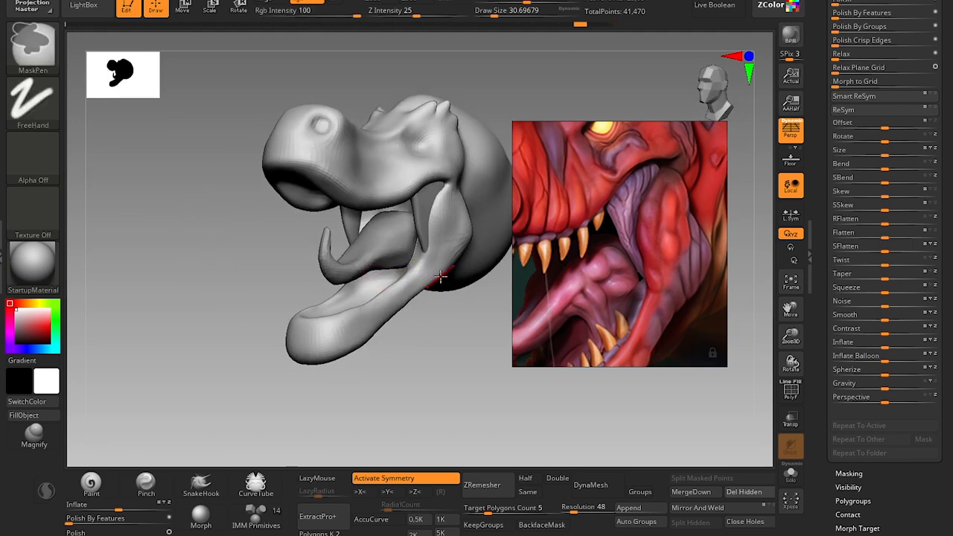
{"action": "key", "text": "x"}
{"action": "left_click_drag", "start_coordinate": [456, 353], "coordinate": [451, 370]}
{"action": "key", "text": "x"}
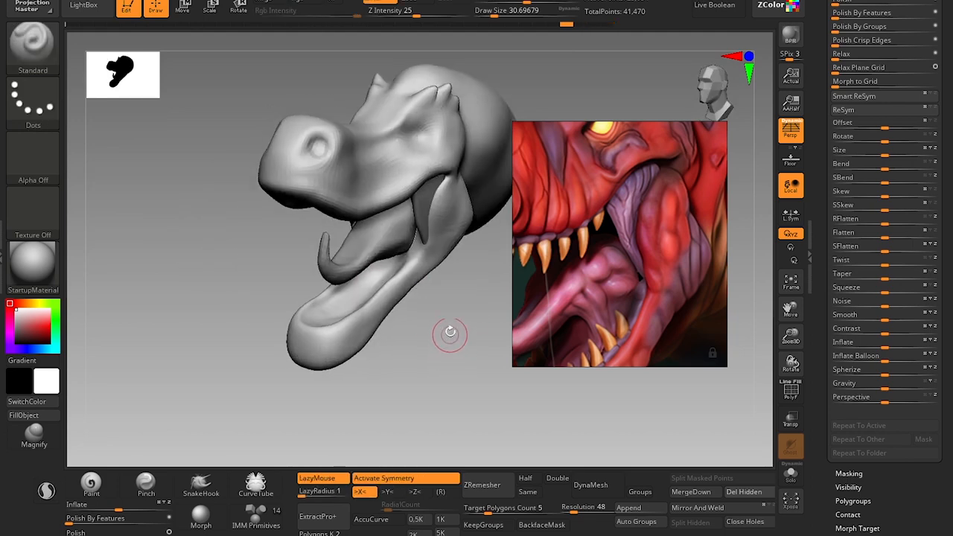
Sculpt mirrored folds into the head's jaw muscle with the Standard brush at a draw size of about 27.
{"action": "left_click_drag", "start_coordinate": [449, 330], "coordinate": [395, 228], "text": "alt"}
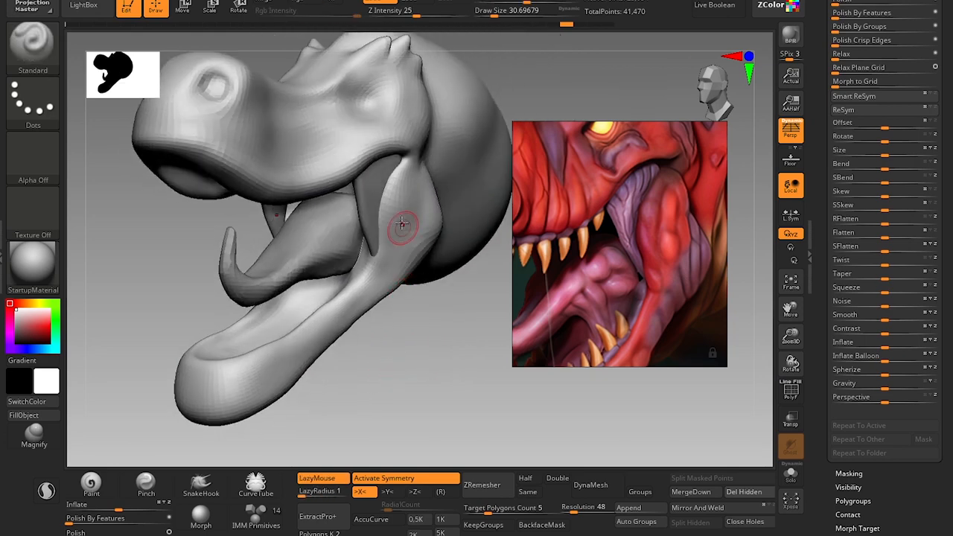
{"action": "key", "text": "bracketleft"}
{"action": "left_click_drag", "start_coordinate": [395, 271], "coordinate": [441, 193]}
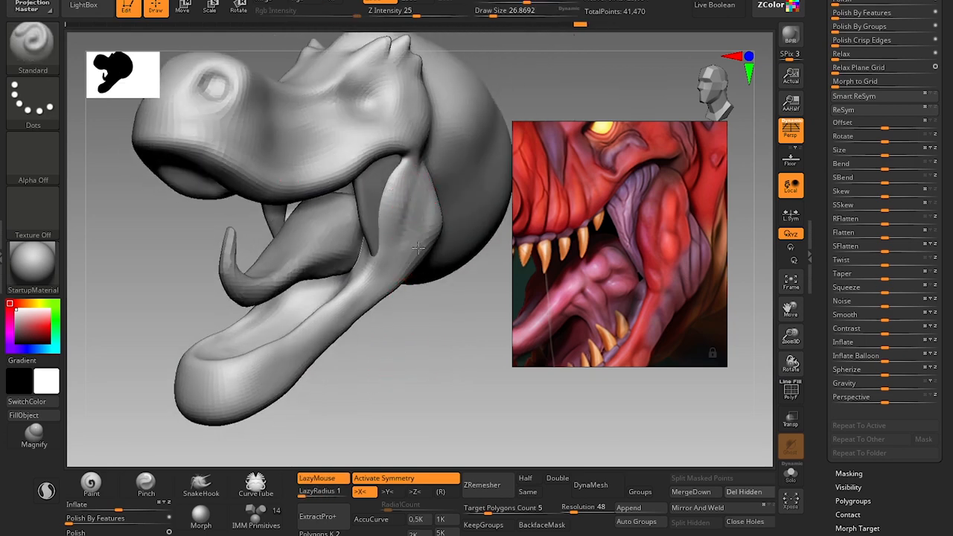
Flatten the lower jaw's outer edge symmetrically with the hPolish brush at a draw size of about 54.
{"action": "left_click_drag", "start_coordinate": [410, 340], "coordinate": [405, 285], "text": "alt"}
{"action": "key", "text": "b"}
{"action": "key", "text": "h"}
{"action": "key", "text": "p"}
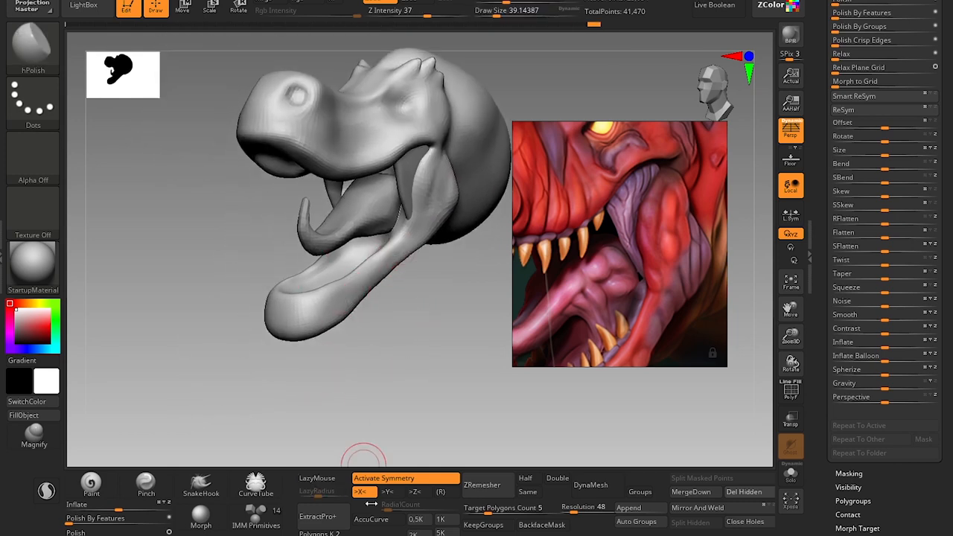
{"action": "key", "text": "]"}
{"action": "left_click_drag", "start_coordinate": [356, 297], "coordinate": [396, 250]}
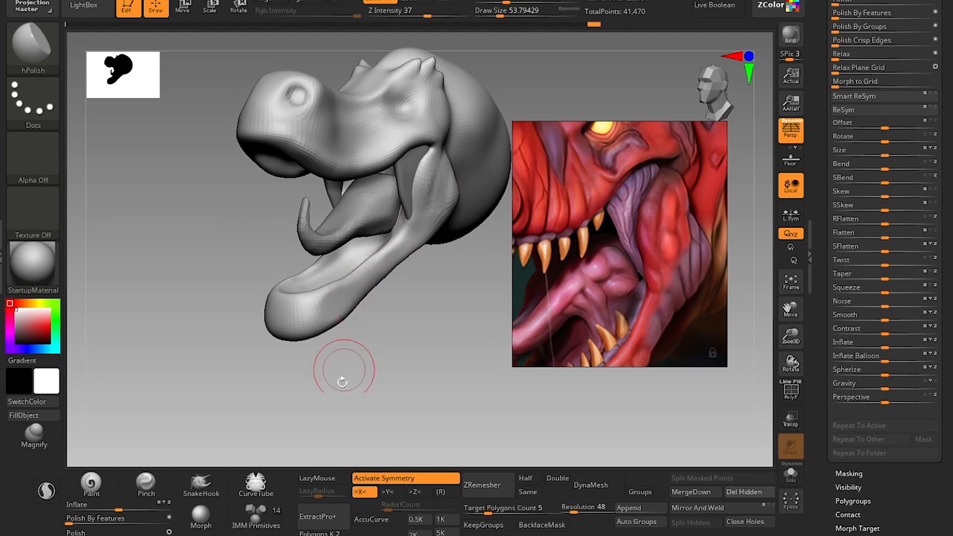
{"action": "left_click_drag", "start_coordinate": [342, 382], "coordinate": [396, 365]}
{"action": "mouse_move", "coordinate": [345, 396]}
{"action": "left_mouse_down"}
{"action": "mouse_move", "coordinate": [268, 401]}
{"action": "mouse_move", "coordinate": [320, 361]}
{"action": "mouse_move", "coordinate": [402, 413]}
{"action": "mouse_move", "coordinate": [332, 376]}
{"action": "left_mouse_up"}
{"action": "left_click_drag", "start_coordinate": [387, 414], "coordinate": [376, 233], "text": "alt"}
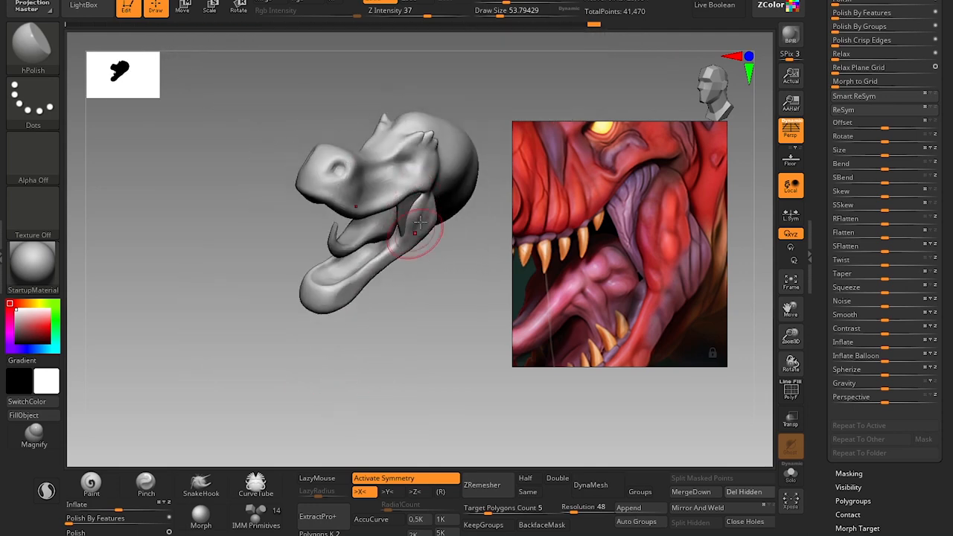
{"action": "mouse_move", "coordinate": [418, 328]}
{"action": "left_mouse_down"}
{"action": "mouse_move", "coordinate": [399, 307]}
{"action": "mouse_move", "coordinate": [438, 361]}
{"action": "left_mouse_up"}
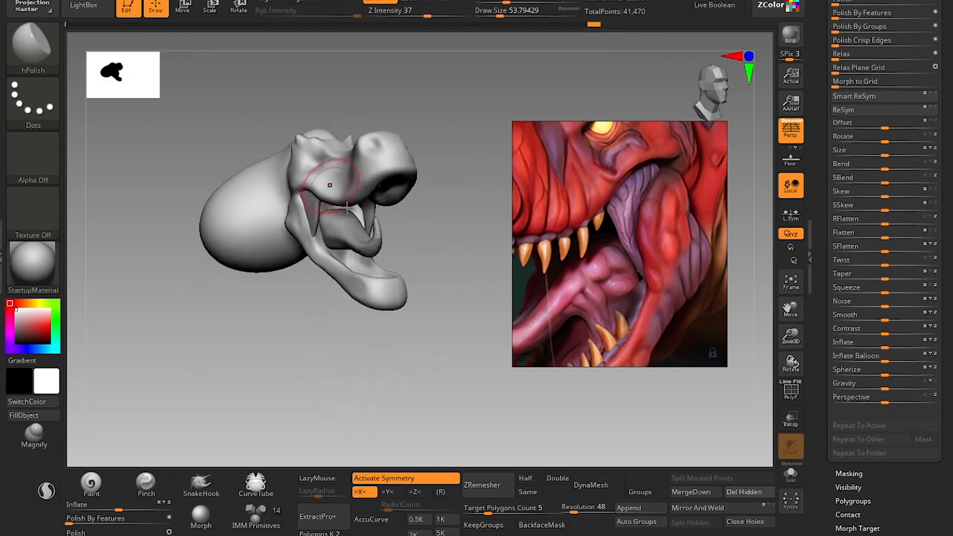
{"action": "mouse_move", "coordinate": [461, 303]}
{"action": "left_mouse_down"}
{"action": "mouse_move", "coordinate": [392, 329]}
{"action": "mouse_move", "coordinate": [383, 398]}
{"action": "mouse_move", "coordinate": [379, 351]}
{"action": "mouse_move", "coordinate": [388, 445]}
{"action": "left_mouse_up"}
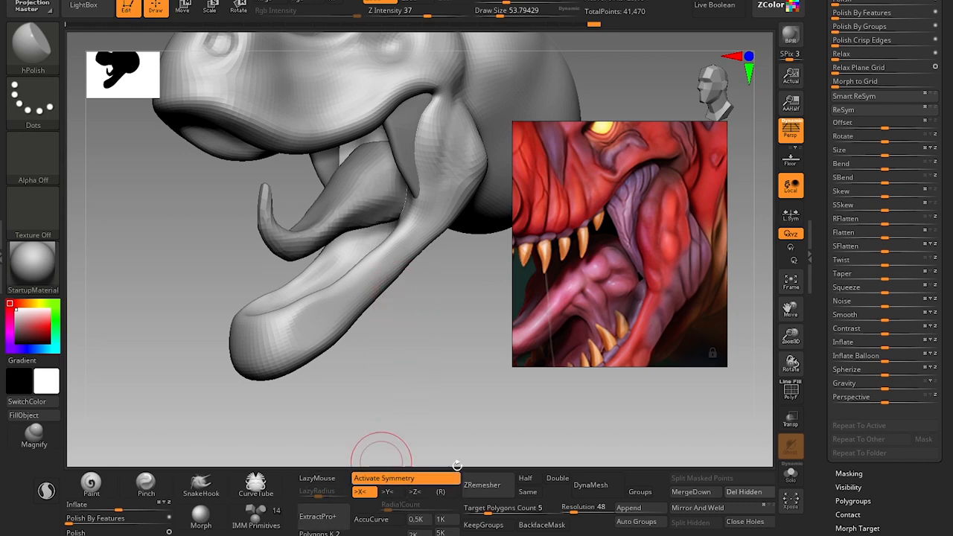
{"action": "mouse_move", "coordinate": [430, 336]}
{"action": "left_mouse_down"}
{"action": "mouse_move", "coordinate": [454, 365]}
{"action": "mouse_move", "coordinate": [437, 351]}
{"action": "mouse_move", "coordinate": [434, 362]}
{"action": "mouse_move", "coordinate": [445, 362]}
{"action": "left_mouse_up"}
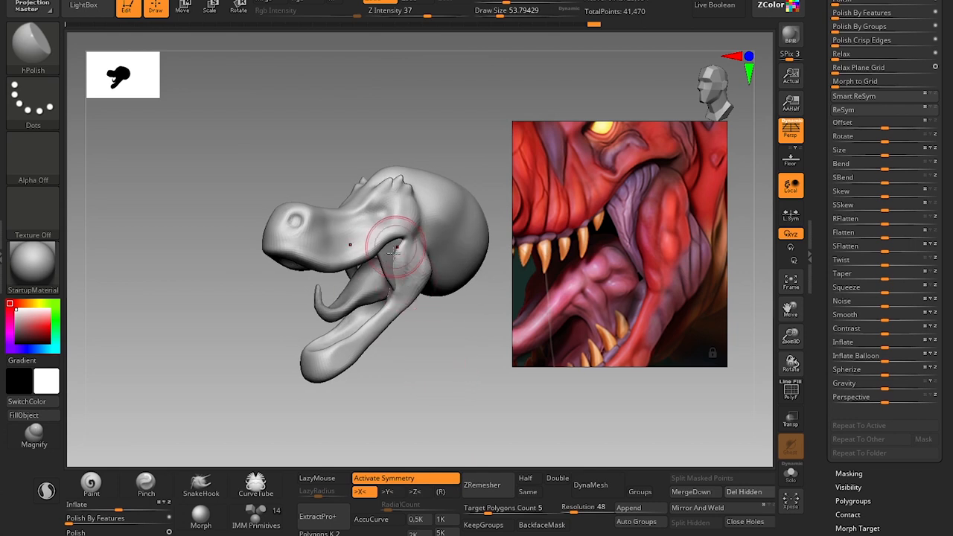
Examine the snout, teeth and overall head shape in the red T-rex reference image.
{"action": "scroll", "coordinate": [623, 254], "scroll_direction": "down", "scroll_amount": 5}
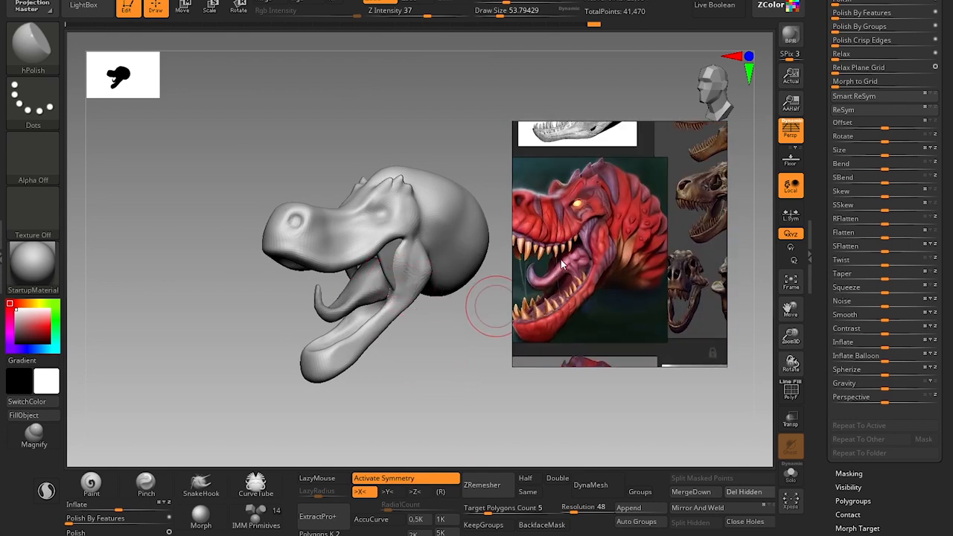
{"action": "middle_click_drag", "start_coordinate": [561, 260], "coordinate": [622, 280]}
{"action": "scroll", "coordinate": [610, 246], "scroll_direction": "up", "scroll_amount": 5}
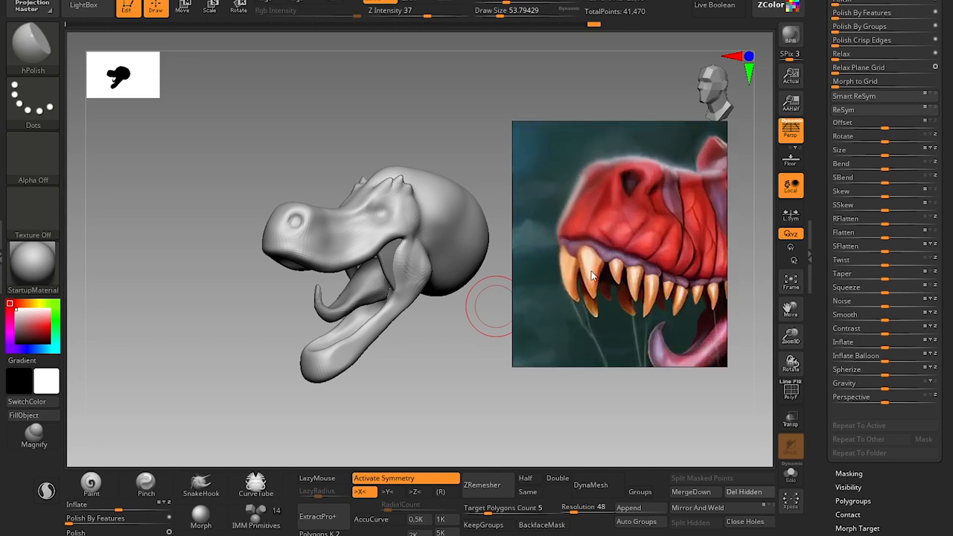
{"action": "scroll", "coordinate": [651, 298], "scroll_direction": "down", "scroll_amount": 3}
{"action": "scroll", "coordinate": [692, 309], "scroll_direction": "down", "scroll_amount": 2}
{"action": "middle_click_drag", "start_coordinate": [704, 316], "coordinate": [581, 272]}
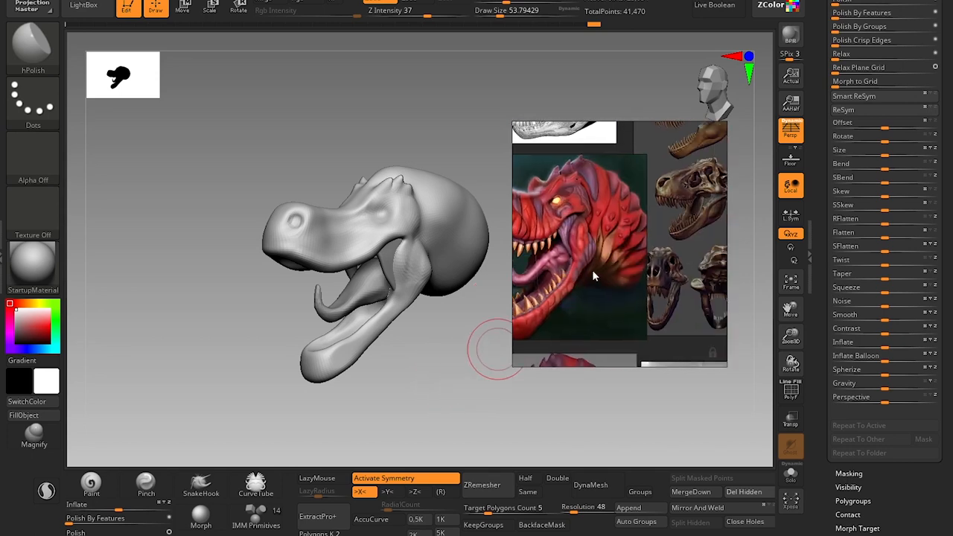
Reshape the back of the head behind the brows with the Move brush, raising the draw size to about 116.
{"action": "mouse_move", "coordinate": [400, 383]}
{"action": "left_mouse_down"}
{"action": "mouse_move", "coordinate": [457, 351]}
{"action": "mouse_move", "coordinate": [469, 415]}
{"action": "mouse_move", "coordinate": [466, 400]}
{"action": "left_mouse_up"}
{"action": "key", "text": "b"}
{"action": "key", "text": "m"}
{"action": "key", "text": "v"}
{"action": "key", "text": "bracketleft"}
{"action": "left_click_drag", "start_coordinate": [398, 214], "coordinate": [404, 222]}
{"action": "key", "text": "bracketright"}
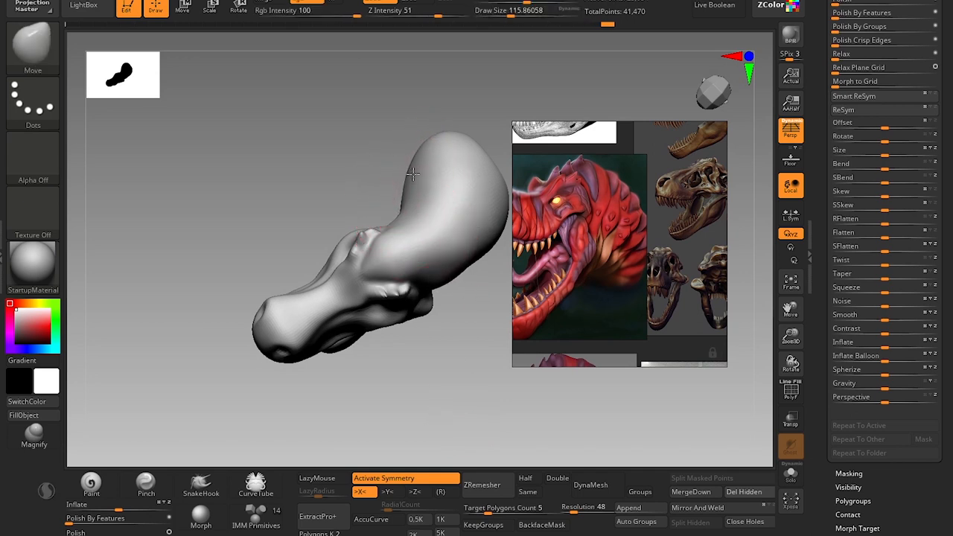
Pull the lower jaw's rear corners outward from below with the Move brush at a draw size of about 80, with X symmetry on.
{"action": "key", "text": "x"}
{"action": "key", "text": "bracketright"}
{"action": "left_click_drag", "start_coordinate": [472, 387], "coordinate": [472, 361]}
{"action": "mouse_move", "coordinate": [472, 361]}
{"action": "left_mouse_down"}
{"action": "mouse_move", "coordinate": [481, 310]}
{"action": "mouse_move", "coordinate": [440, 194]}
{"action": "mouse_move", "coordinate": [422, 219]}
{"action": "mouse_move", "coordinate": [428, 409]}
{"action": "mouse_move", "coordinate": [390, 378]}
{"action": "mouse_move", "coordinate": [397, 432]}
{"action": "left_mouse_up"}
{"action": "key", "text": "s"}
{"action": "mouse_move", "coordinate": [340, 242]}
{"action": "left_mouse_down"}
{"action": "mouse_move", "coordinate": [332, 242]}
{"action": "mouse_move", "coordinate": [345, 238]}
{"action": "left_mouse_up"}
{"action": "key", "text": "s"}
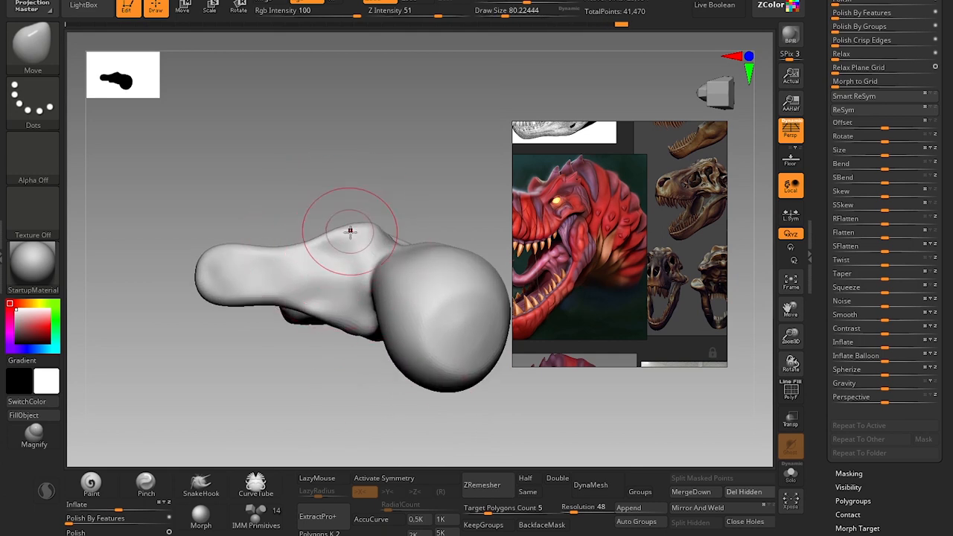
{"action": "key", "text": "x"}
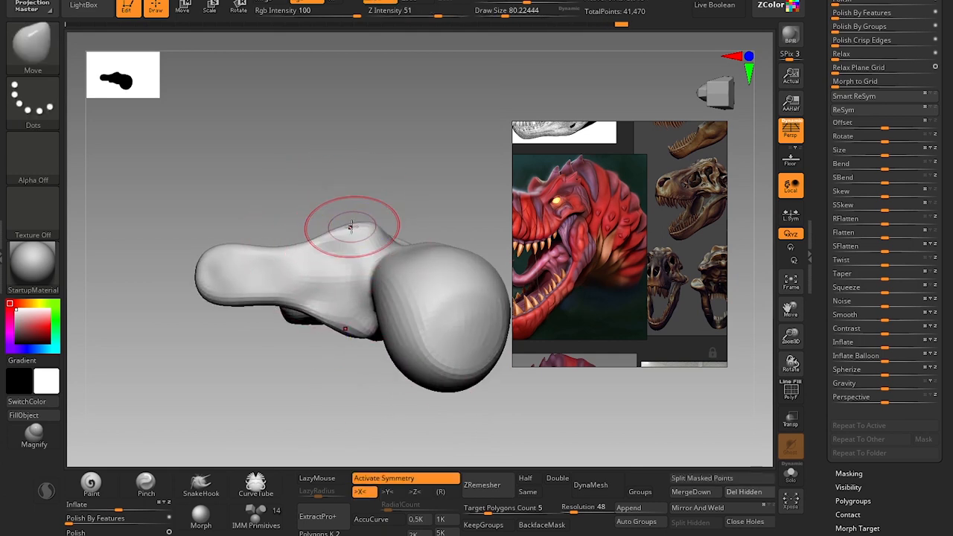
{"action": "key", "text": "shift"}
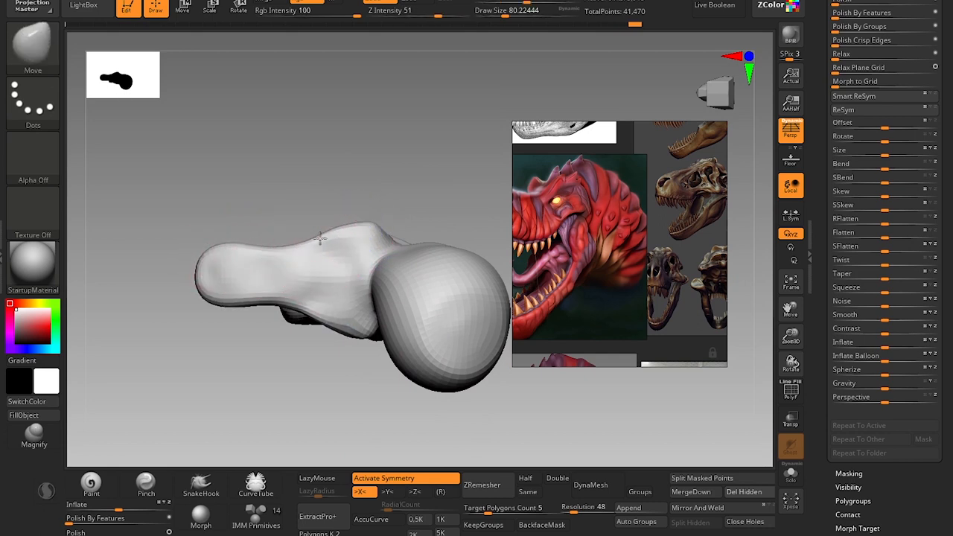
{"action": "left_click_drag", "start_coordinate": [320, 239], "coordinate": [321, 234]}
Build up and smooth the underside of the lower jaw with the Clay brush at draw sizes of about 87 and 46.
{"action": "mouse_move", "coordinate": [376, 183]}
{"action": "left_mouse_down"}
{"action": "mouse_move", "coordinate": [383, 196]}
{"action": "mouse_move", "coordinate": [347, 377]}
{"action": "mouse_move", "coordinate": [348, 306]}
{"action": "left_mouse_up"}
{"action": "key", "text": "b"}
{"action": "key", "text": "c"}
{"action": "key", "text": "l"}
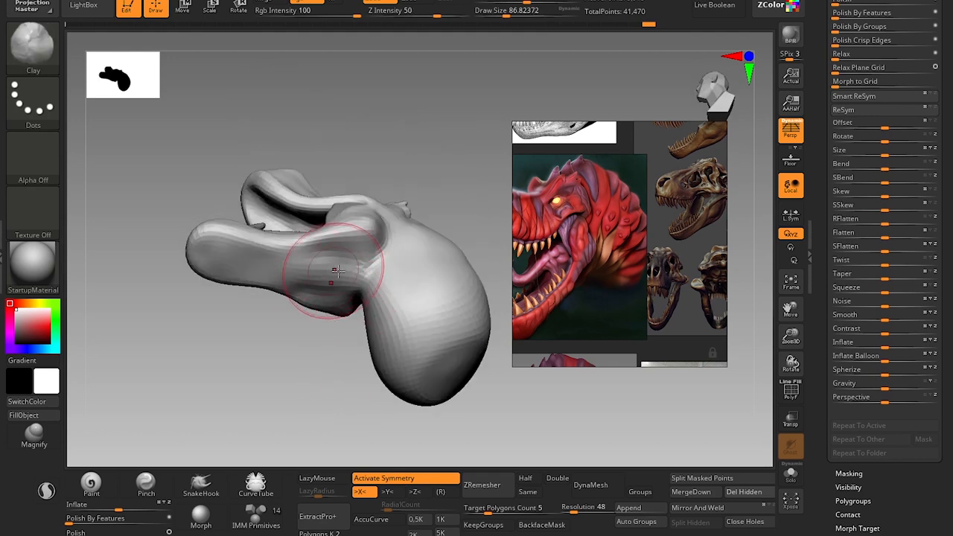
{"action": "key", "text": "shift"}
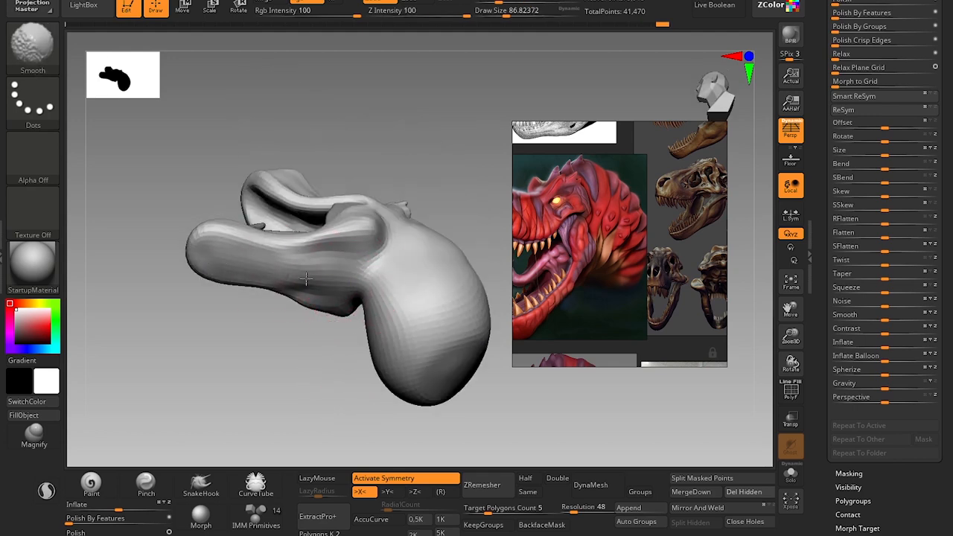
{"action": "left_click_drag", "start_coordinate": [305, 278], "coordinate": [346, 263], "text": "shift"}
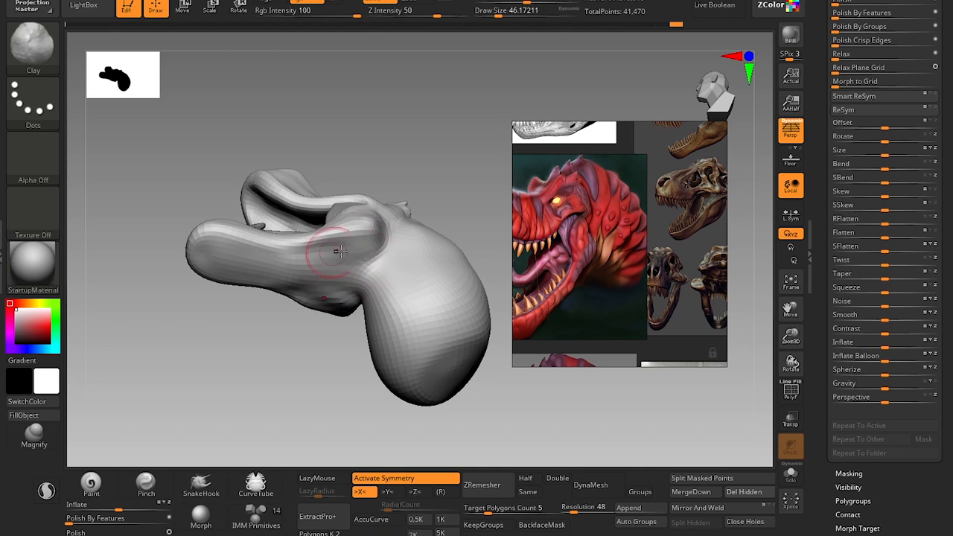
{"action": "key", "text": "shift"}
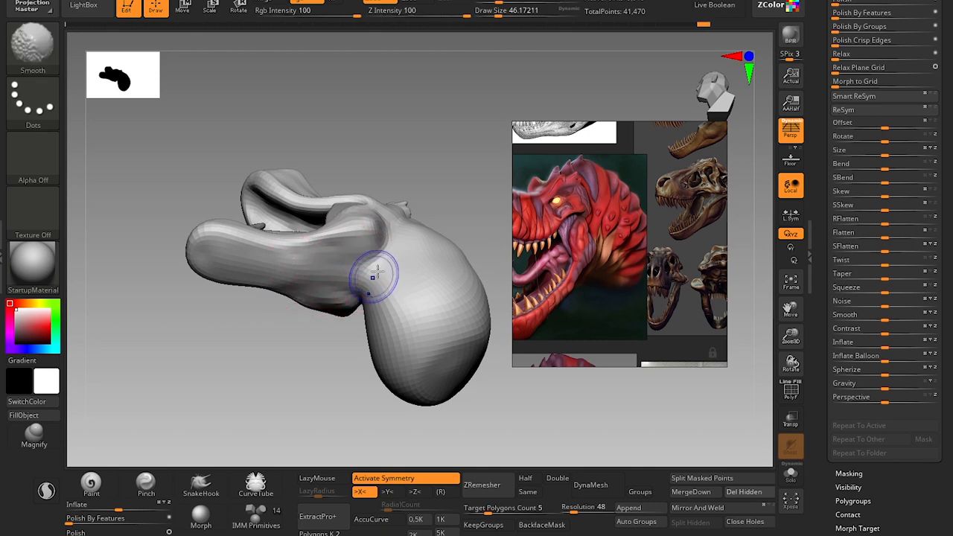
{"action": "left_click_drag", "start_coordinate": [346, 280], "coordinate": [342, 261], "text": "shift"}
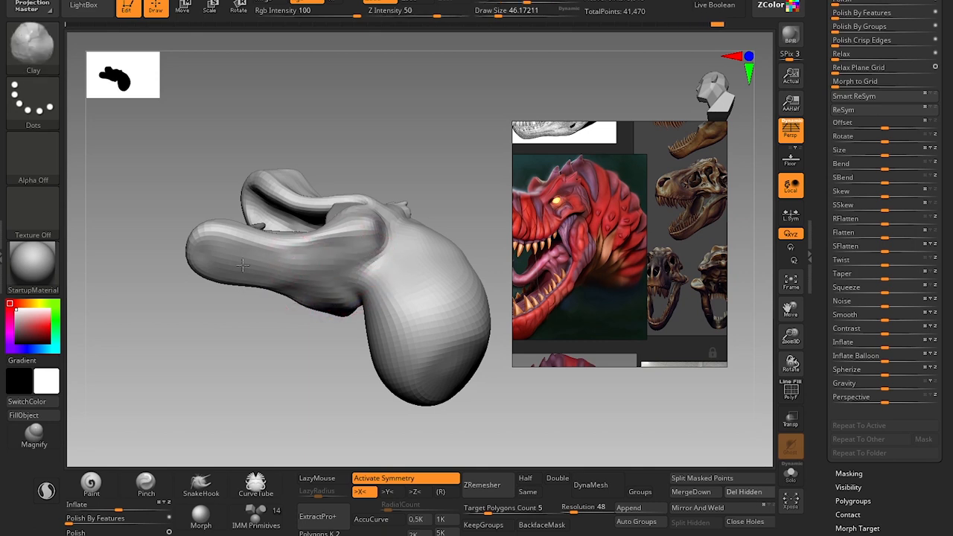
Shape the rear side of the lower jaw below the jaw muscle with the Clay brush, reducing the draw size to about 25.
{"action": "left_click_drag", "start_coordinate": [335, 350], "coordinate": [363, 355]}
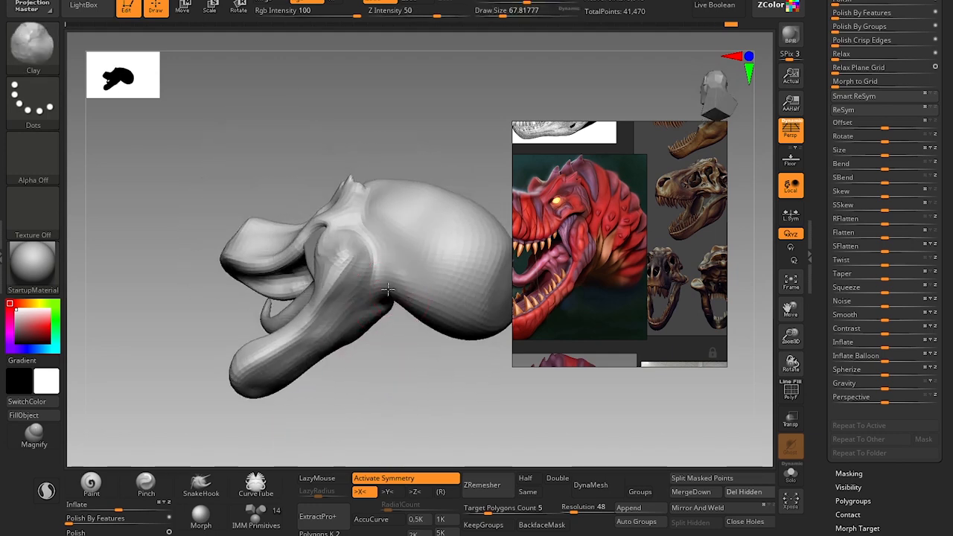
{"action": "left_click_drag", "start_coordinate": [367, 302], "coordinate": [346, 316]}
{"action": "mouse_move", "coordinate": [345, 316]}
{"action": "left_mouse_down", "text": "shift"}
{"action": "mouse_move", "coordinate": [370, 312]}
{"action": "mouse_move", "coordinate": [353, 295]}
{"action": "left_mouse_up", "text": "shift"}
{"action": "key", "text": "s"}
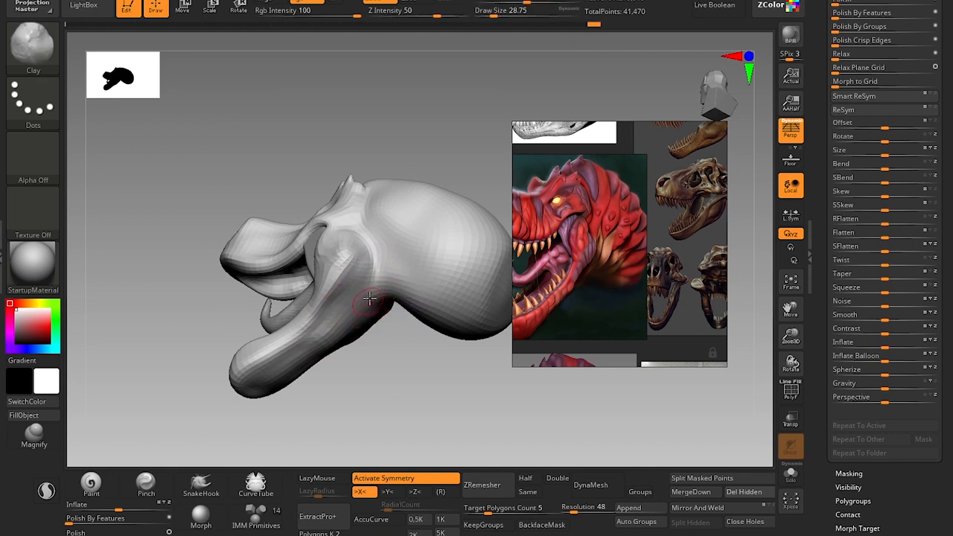
{"action": "left_click_drag", "start_coordinate": [371, 288], "coordinate": [377, 290]}
{"action": "mouse_move", "coordinate": [395, 428]}
{"action": "left_mouse_down"}
{"action": "mouse_move", "coordinate": [400, 411]}
{"action": "mouse_move", "coordinate": [387, 385]}
{"action": "mouse_move", "coordinate": [441, 351]}
{"action": "mouse_move", "coordinate": [432, 368]}
{"action": "mouse_move", "coordinate": [414, 358]}
{"action": "left_mouse_up"}
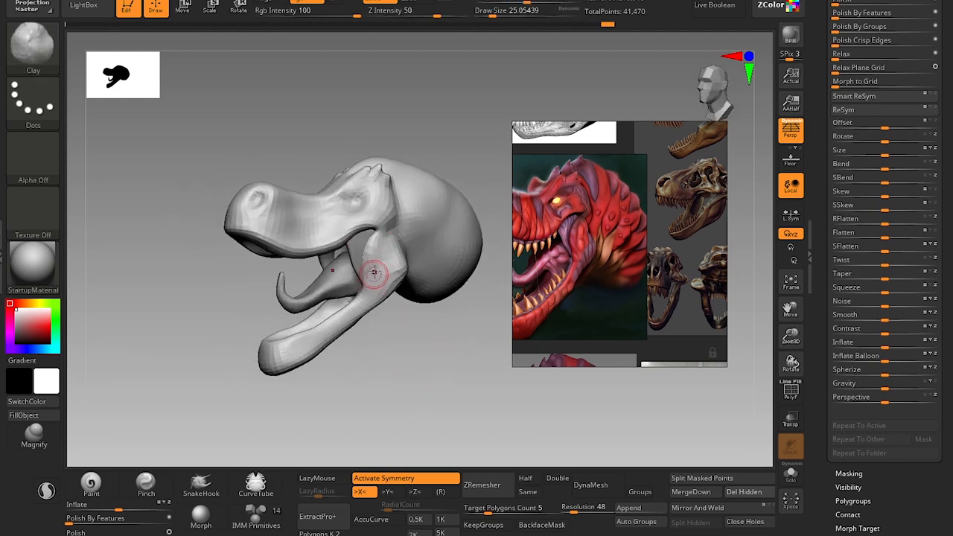
{"action": "mouse_move", "coordinate": [383, 295]}
{"action": "left_mouse_down"}
{"action": "mouse_move", "coordinate": [389, 351]}
{"action": "mouse_move", "coordinate": [387, 318]}
{"action": "left_mouse_up"}
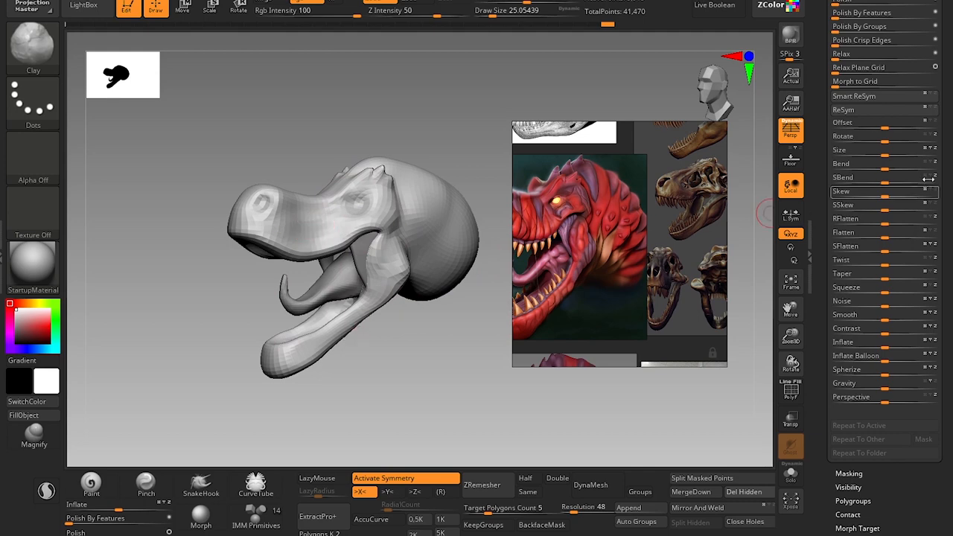
Try to scale only the T rex Blockout head subtool by about 1.046 with the transform gizmo.
{"action": "scroll", "coordinate": [934, 298], "scroll_direction": "up", "scroll_amount": 5}
{"action": "left_click", "coordinate": [856, 229]}
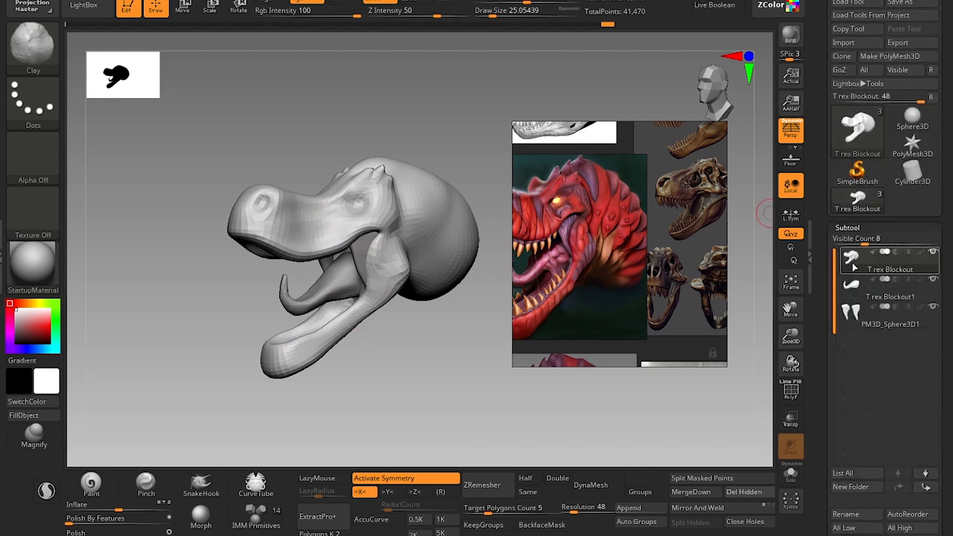
{"action": "key", "text": "w"}
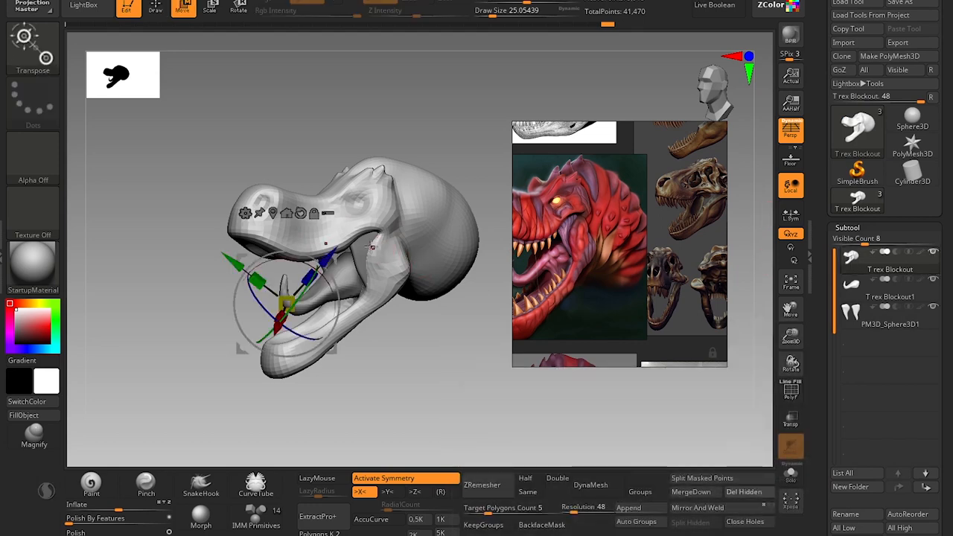
{"action": "left_click", "coordinate": [282, 304]}
{"action": "left_click_drag", "start_coordinate": [282, 304], "coordinate": [288, 300]}
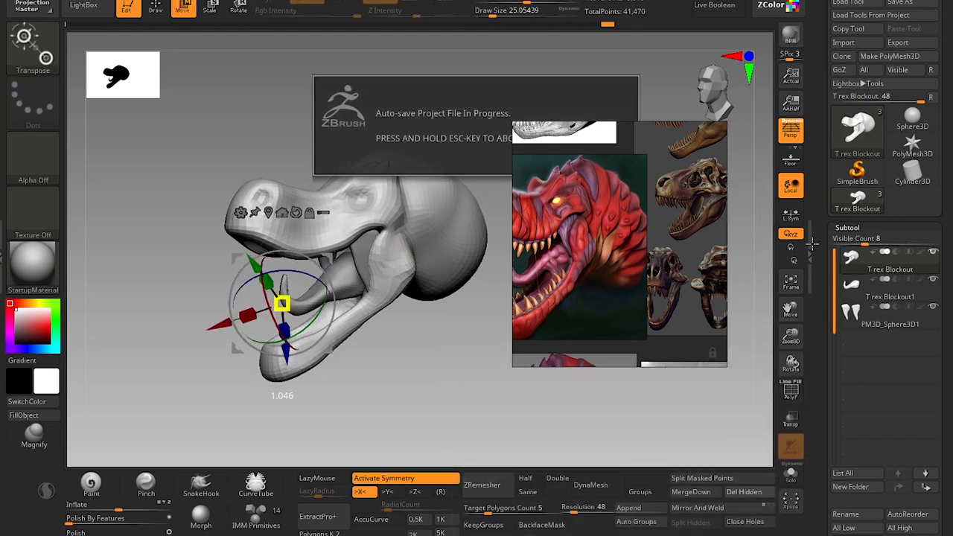
Try to scale only the T rex Blockout1 tongue subtool uniformly with the transform gizmo.
{"action": "left_click", "coordinate": [856, 291]}
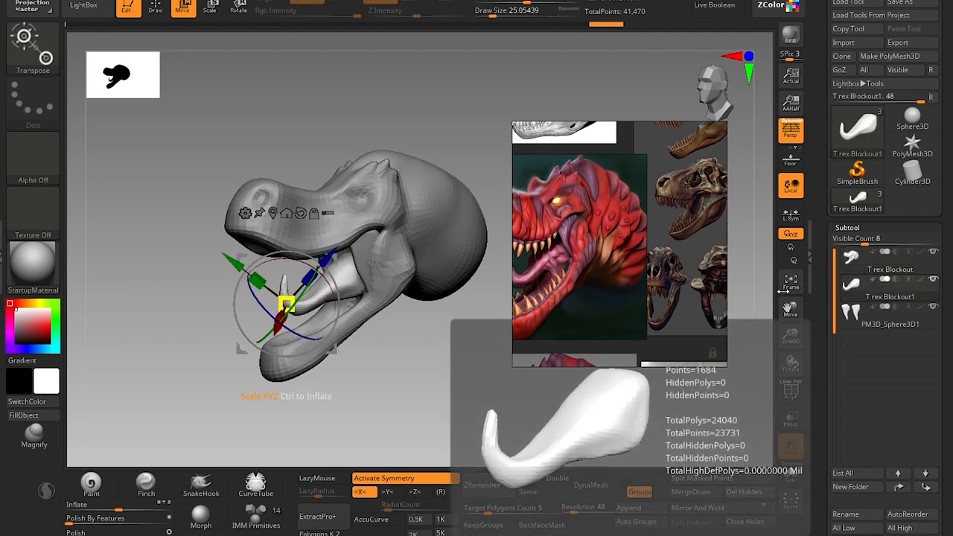
{"action": "left_click", "coordinate": [281, 303]}
{"action": "left_click_drag", "start_coordinate": [282, 301], "coordinate": [289, 296]}
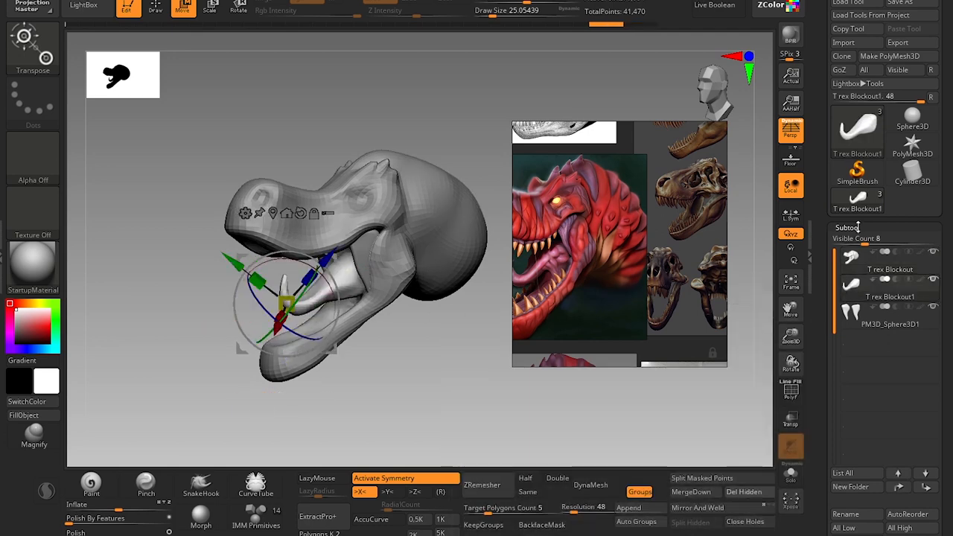
Return to Draw mode, reselect the T rex Blockout head subtool and undo its scaling.
{"action": "key", "text": "q"}
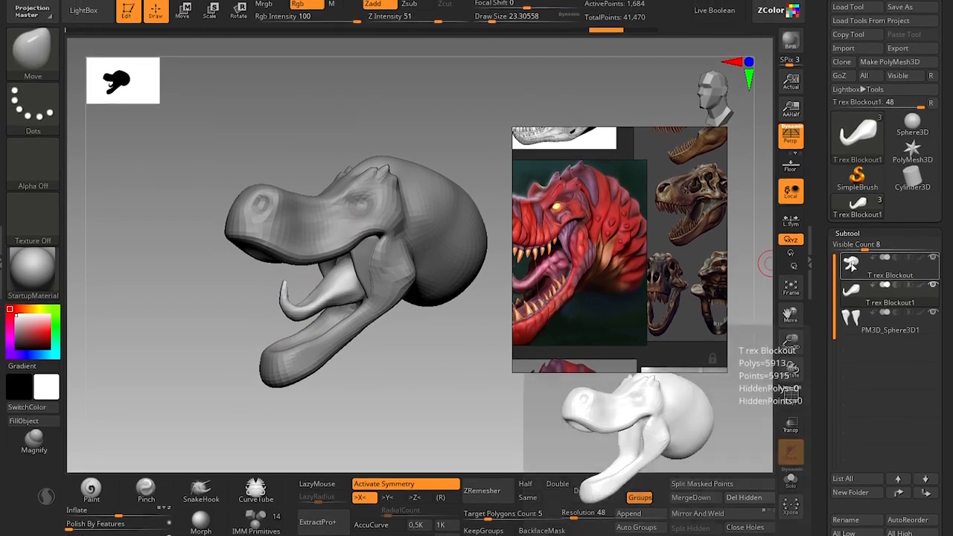
{"action": "left_click", "coordinate": [853, 270]}
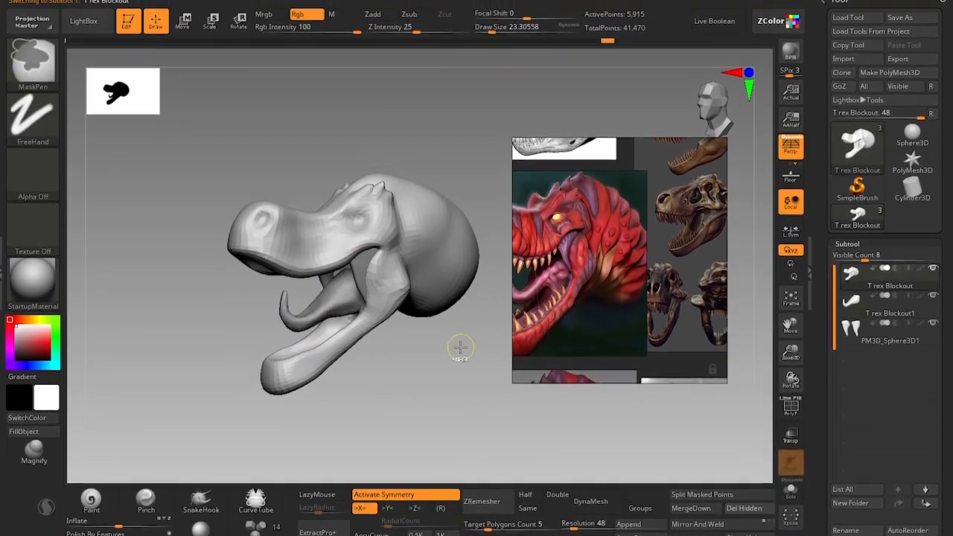
{"action": "left_click_drag", "start_coordinate": [460, 340], "coordinate": [453, 359]}
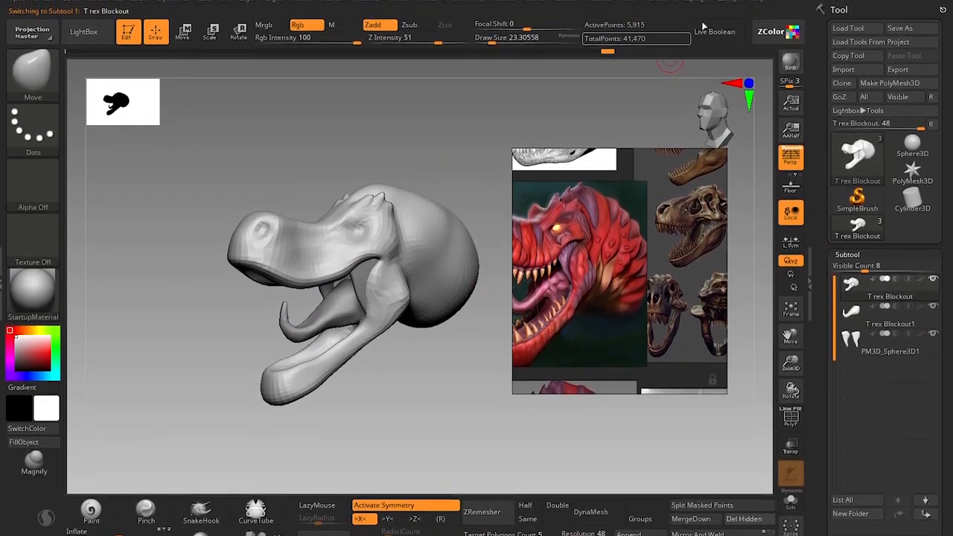
Dock the ZPlugin palette and combine all subtools into one posing mesh with Transpose Master's TPoseMesh.
{"action": "left_click", "coordinate": [698, 3]}
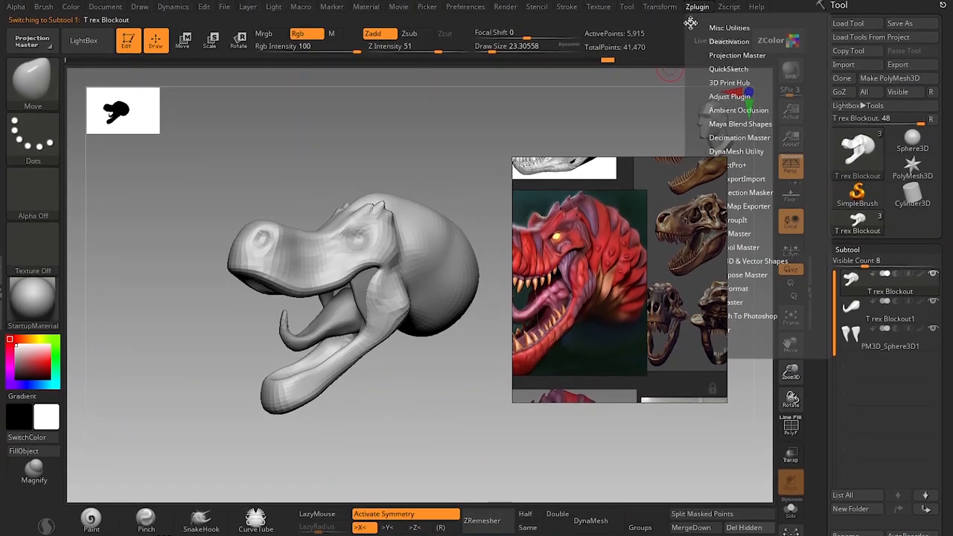
{"action": "left_click_drag", "start_coordinate": [865, 37], "coordinate": [868, 39]}
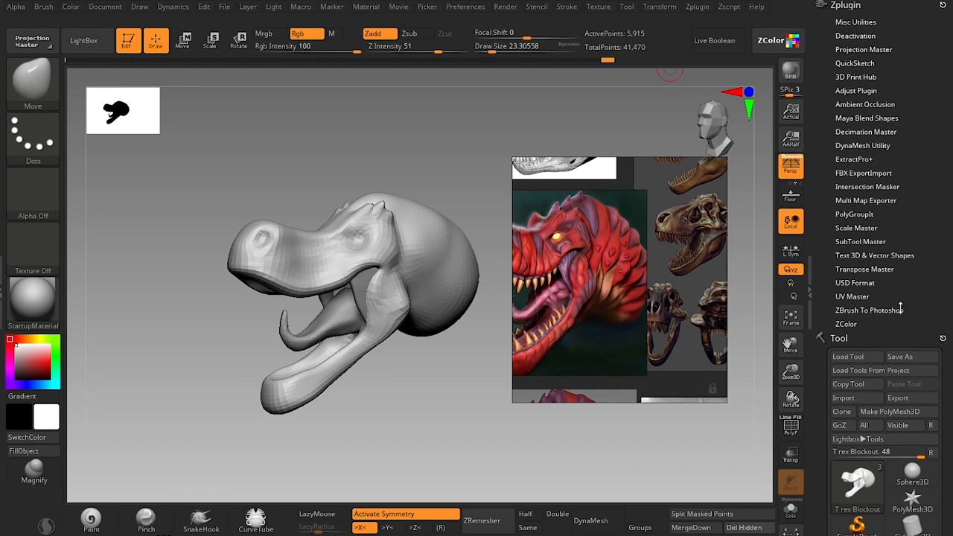
{"action": "left_click", "coordinate": [876, 270]}
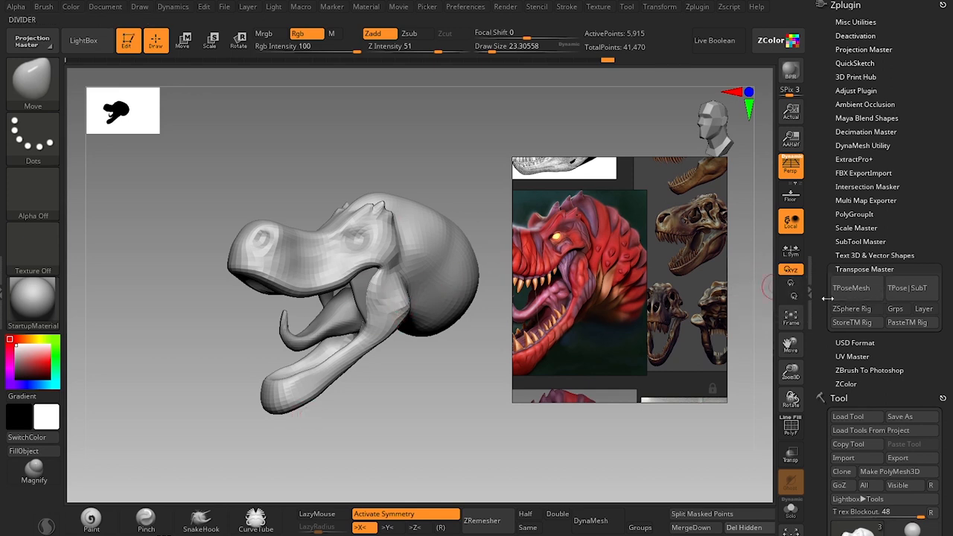
{"action": "left_click", "coordinate": [856, 295]}
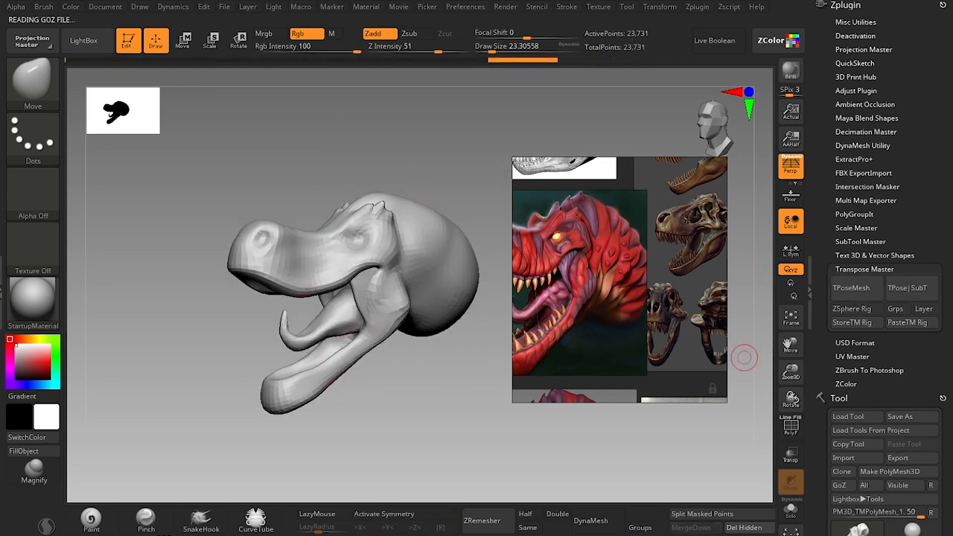
{"action": "scroll", "coordinate": [886, 335], "scroll_direction": "down", "scroll_amount": 8}
{"action": "mouse_move", "coordinate": [868, 347]}
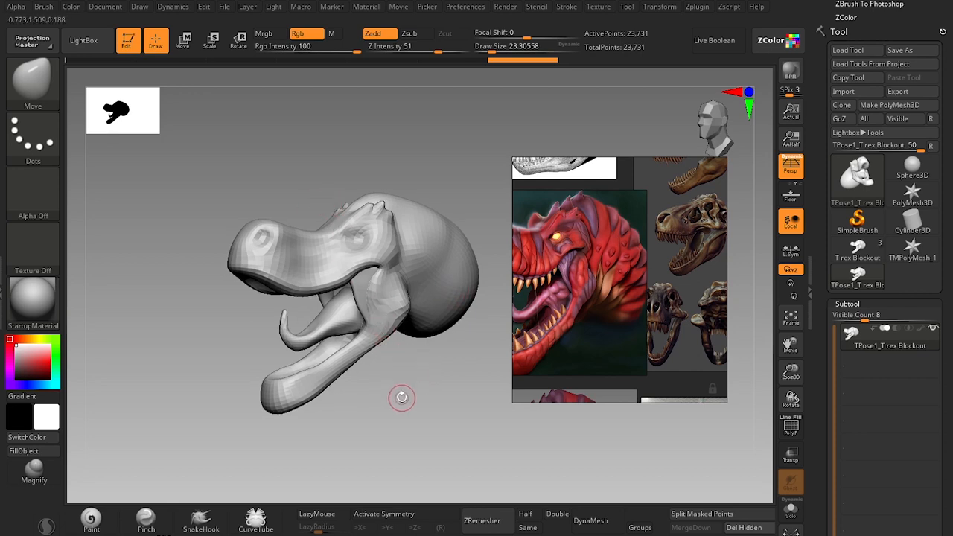
Scale the combined posing mesh up uniformly by about 1.098 and transfer the change back to the original subtools with Transpose Master.
{"action": "key", "text": "w"}
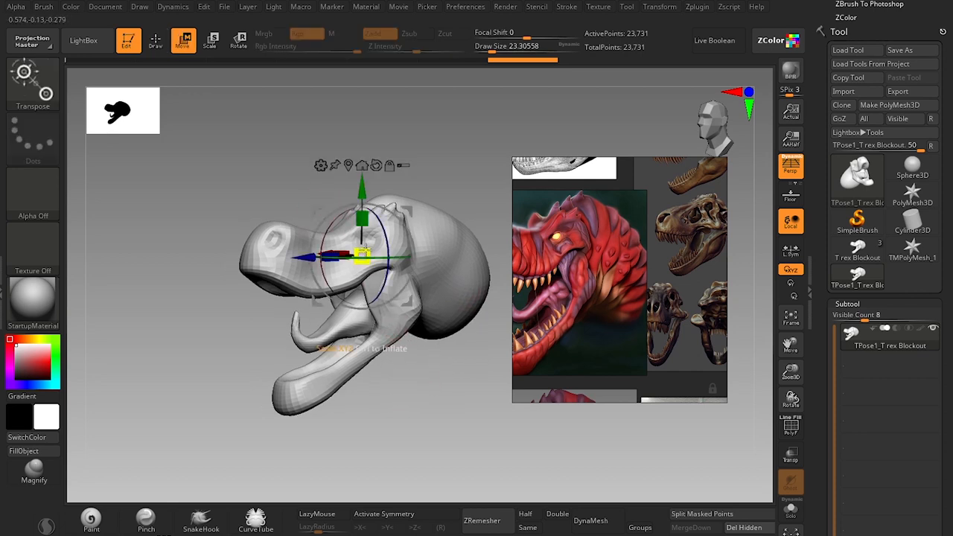
{"action": "left_click_drag", "start_coordinate": [365, 247], "coordinate": [370, 244]}
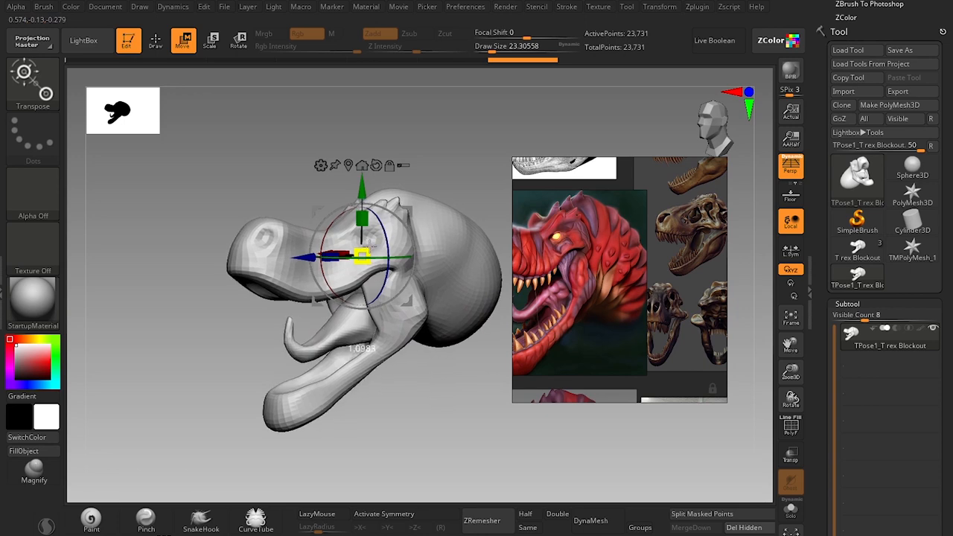
{"action": "key", "text": "q"}
{"action": "left_click_drag", "start_coordinate": [447, 419], "coordinate": [436, 371], "text": "alt"}
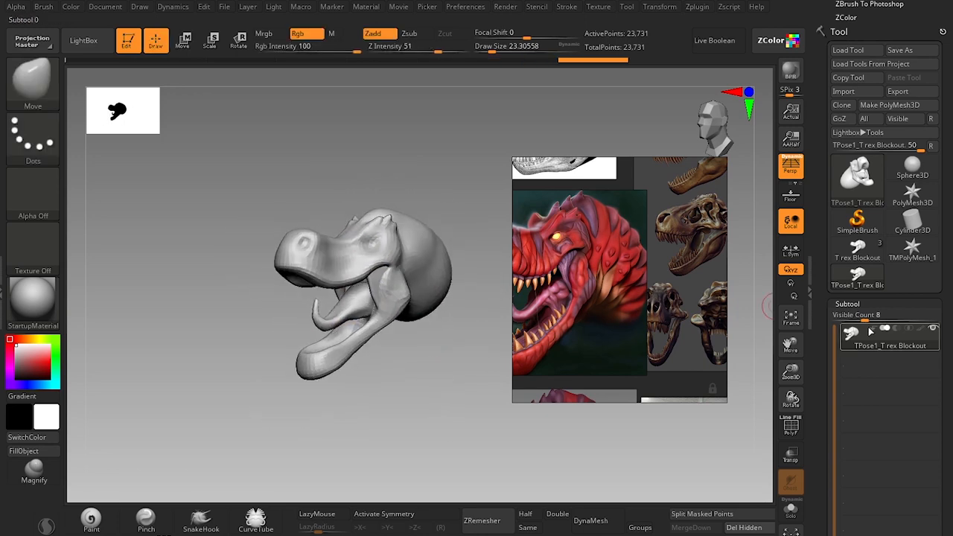
{"action": "scroll", "coordinate": [887, 335], "scroll_direction": "up", "scroll_amount": 5}
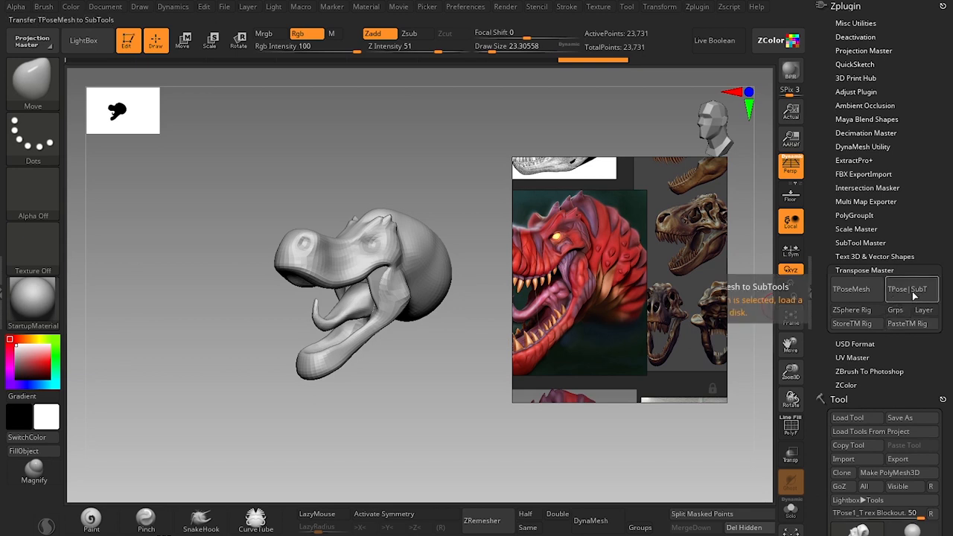
{"action": "left_click", "coordinate": [913, 291]}
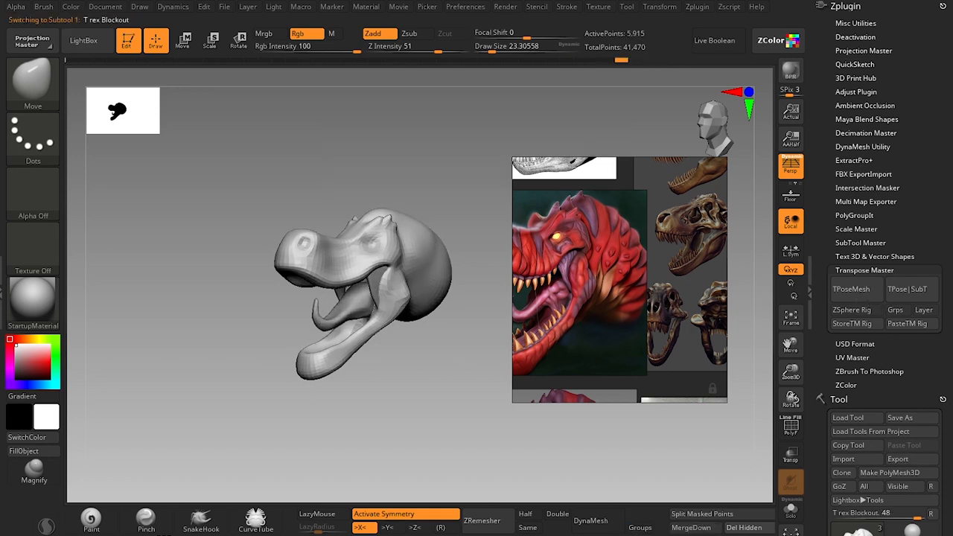
{"action": "scroll", "coordinate": [900, 363], "scroll_direction": "down", "scroll_amount": 5}
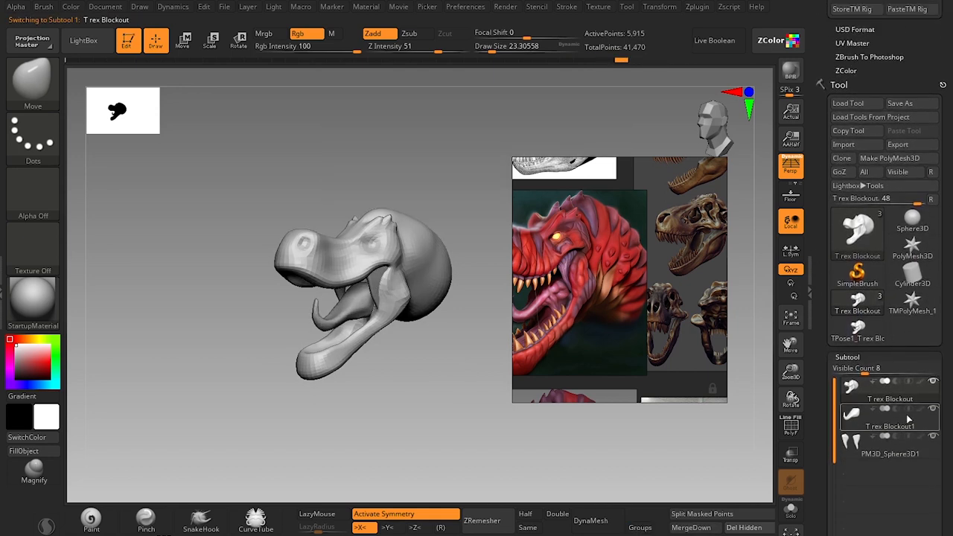
Reframe the reference board on the red T-rex head painting for comparison with the open-mouthed blockout.
{"action": "mouse_move", "coordinate": [485, 392]}
{"action": "left_mouse_down", "text": "alt"}
{"action": "mouse_move", "coordinate": [457, 404]}
{"action": "mouse_move", "coordinate": [459, 415]}
{"action": "mouse_move", "coordinate": [492, 375]}
{"action": "left_mouse_up", "text": "alt"}
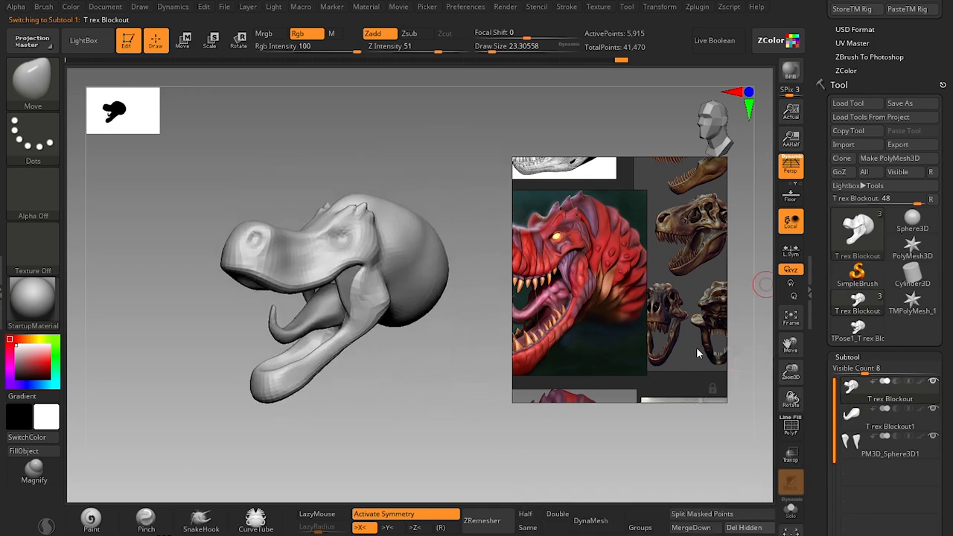
{"action": "left_click_drag", "start_coordinate": [445, 343], "coordinate": [432, 413], "text": "alt"}
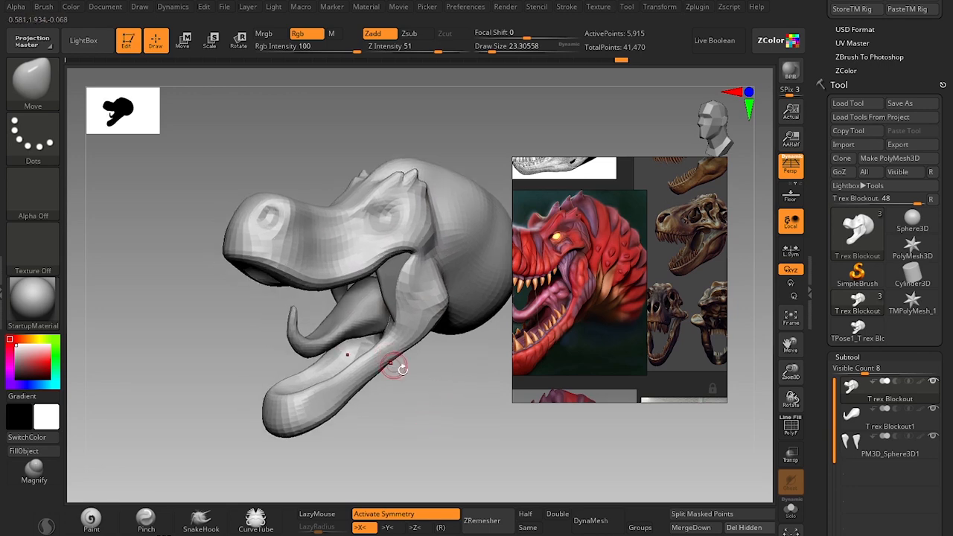
{"action": "double_click", "coordinate": [609, 319]}
{"action": "scroll", "coordinate": [618, 307], "scroll_direction": "down", "scroll_amount": 2}
{"action": "scroll", "coordinate": [609, 307], "scroll_direction": "up", "scroll_amount": 3}
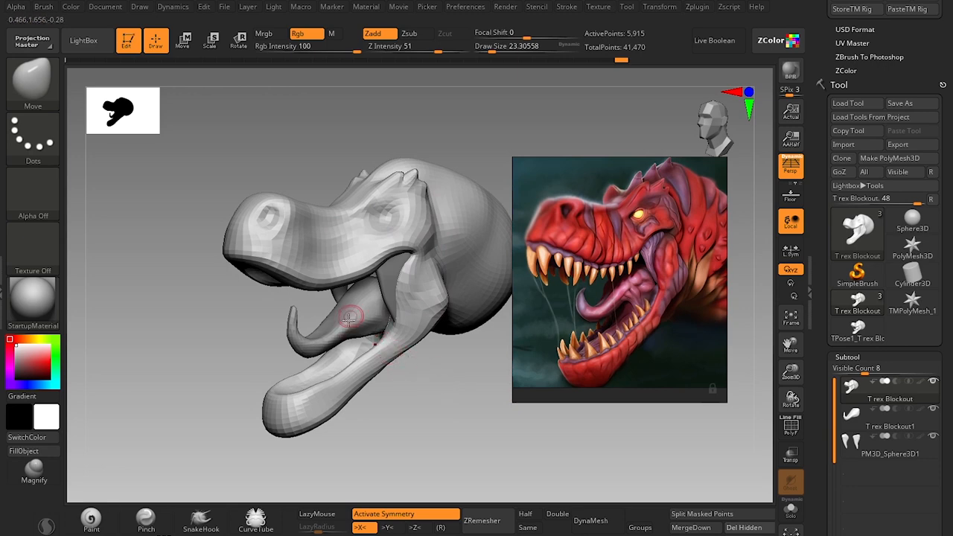
Sculpt the mouth floor inside the lower jaw with the Standard brush at a draw size of about 35 and smooth it.
{"action": "mouse_move", "coordinate": [385, 445]}
{"action": "left_mouse_down"}
{"action": "mouse_move", "coordinate": [394, 464]}
{"action": "mouse_move", "coordinate": [312, 386]}
{"action": "mouse_move", "coordinate": [355, 270]}
{"action": "mouse_move", "coordinate": [397, 443]}
{"action": "mouse_move", "coordinate": [417, 418]}
{"action": "left_mouse_up"}
{"action": "key", "text": "s"}
{"action": "key", "text": "b"}
{"action": "key", "text": "s"}
{"action": "key", "text": "t"}
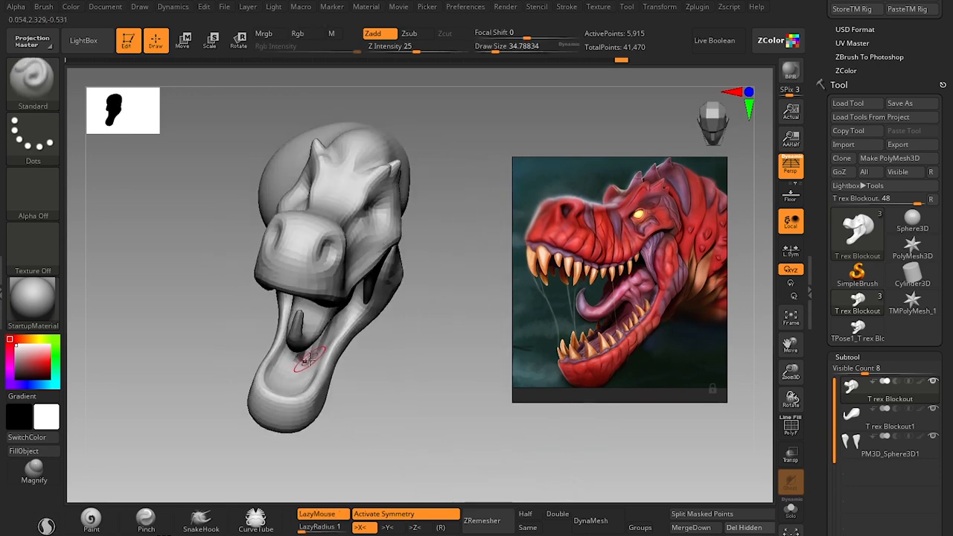
{"action": "left_click_drag", "start_coordinate": [305, 363], "coordinate": [313, 344], "text": "shift"}
{"action": "left_click_drag", "start_coordinate": [395, 417], "coordinate": [353, 375]}
{"action": "left_click_drag", "start_coordinate": [306, 357], "coordinate": [315, 332], "text": "shift"}
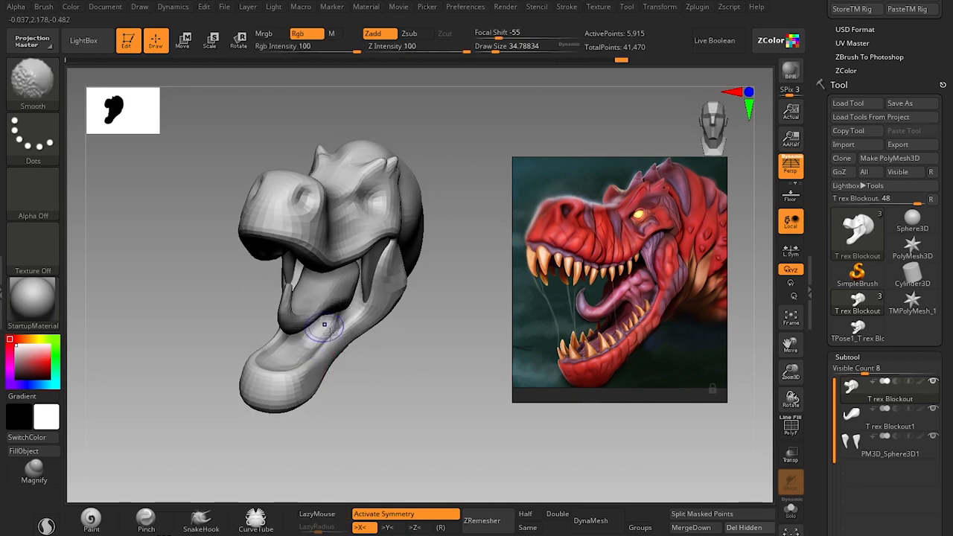
Refine the inner sides of the lower jaw beneath the tongue with symmetrical brush strokes.
{"action": "left_click_drag", "start_coordinate": [354, 377], "coordinate": [391, 393]}
{"action": "left_click_drag", "start_coordinate": [313, 344], "coordinate": [332, 331], "text": "shift"}
{"action": "left_click_drag", "start_coordinate": [397, 401], "coordinate": [416, 439], "text": "alt"}
{"action": "key", "text": "s"}
{"action": "left_click_drag", "start_coordinate": [324, 342], "coordinate": [327, 343]}
{"action": "mouse_move", "coordinate": [441, 437]}
{"action": "left_mouse_down"}
{"action": "mouse_move", "coordinate": [389, 393]}
{"action": "mouse_move", "coordinate": [389, 353]}
{"action": "mouse_move", "coordinate": [347, 351]}
{"action": "mouse_move", "coordinate": [328, 329]}
{"action": "left_mouse_up"}
Subdivide the T rex Blockout head and shape the lower jaw's inner surface with the Clay brush at a draw size of about 59.
{"action": "key", "text": "ctrl+d"}
{"action": "key", "text": "b"}
{"action": "key", "text": "c"}
{"action": "key", "text": "l"}
{"action": "key", "text": "s"}
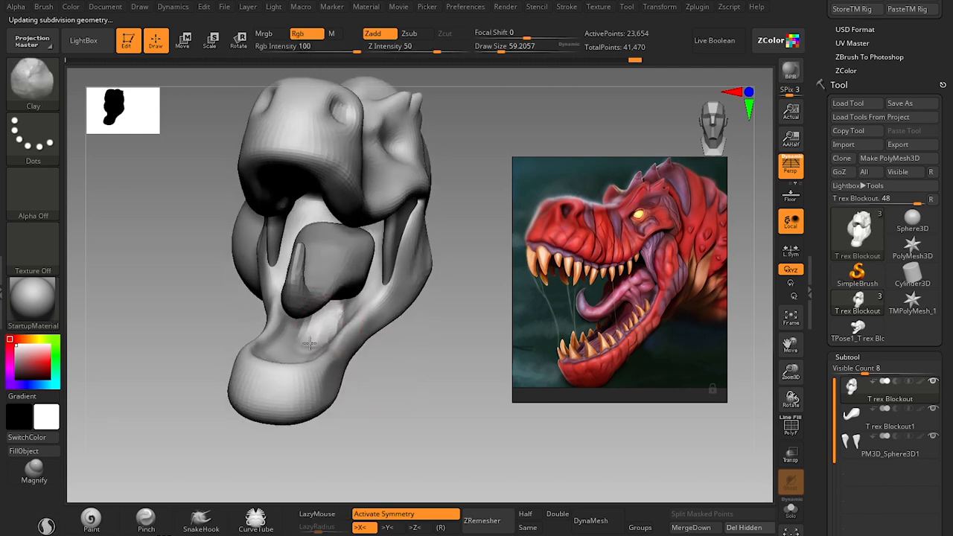
{"action": "left_click_drag", "start_coordinate": [384, 376], "coordinate": [365, 429]}
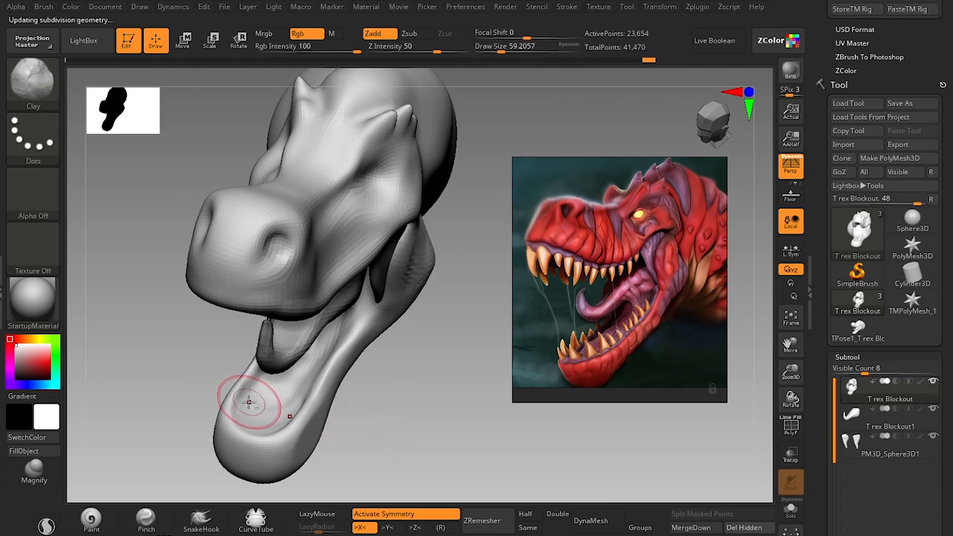
{"action": "left_click_drag", "start_coordinate": [256, 399], "coordinate": [275, 408]}
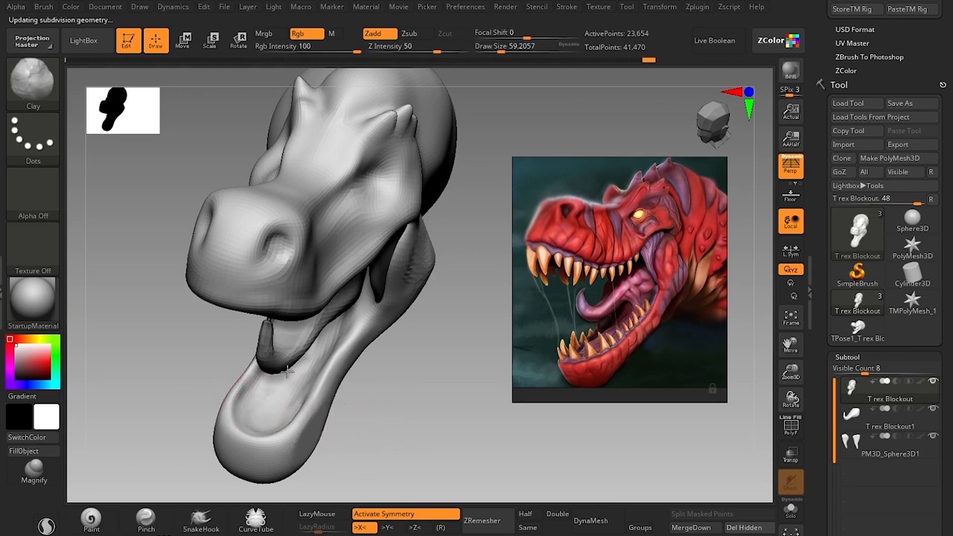
Mask the inner rim of the upper jaw symmetrically with the MaskPen, starting at a draw size of about 29.
{"action": "left_click_drag", "start_coordinate": [376, 396], "coordinate": [395, 392], "text": "alt"}
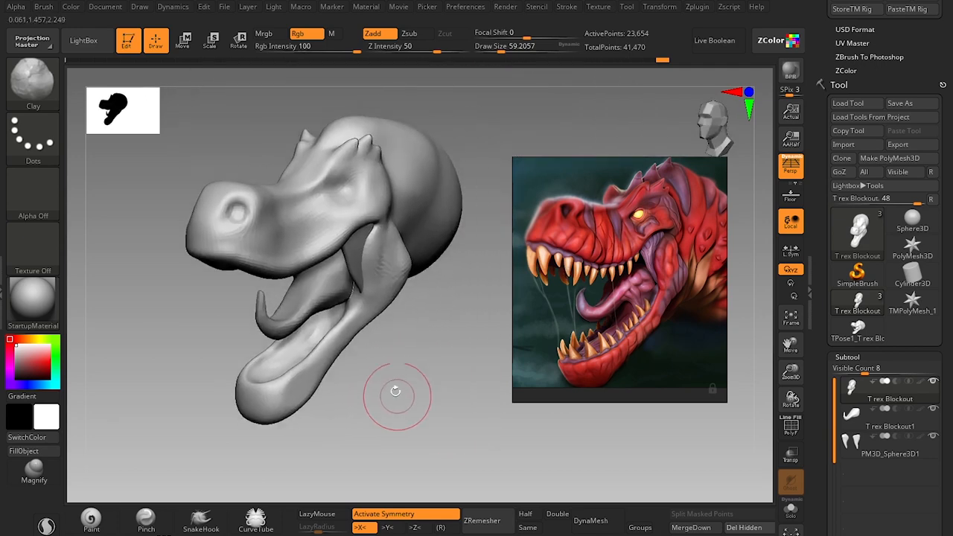
{"action": "left_click_drag", "start_coordinate": [370, 348], "coordinate": [424, 359]}
{"action": "mouse_move", "coordinate": [365, 326]}
{"action": "left_mouse_down"}
{"action": "mouse_move", "coordinate": [347, 320]}
{"action": "mouse_move", "coordinate": [298, 377]}
{"action": "mouse_move", "coordinate": [250, 388]}
{"action": "mouse_move", "coordinate": [291, 372]}
{"action": "mouse_move", "coordinate": [356, 311]}
{"action": "mouse_move", "coordinate": [319, 356]}
{"action": "mouse_move", "coordinate": [270, 375]}
{"action": "left_mouse_up"}
{"action": "mouse_move", "coordinate": [367, 395]}
{"action": "left_mouse_down"}
{"action": "mouse_move", "coordinate": [390, 283]}
{"action": "mouse_move", "coordinate": [370, 260]}
{"action": "left_mouse_up"}
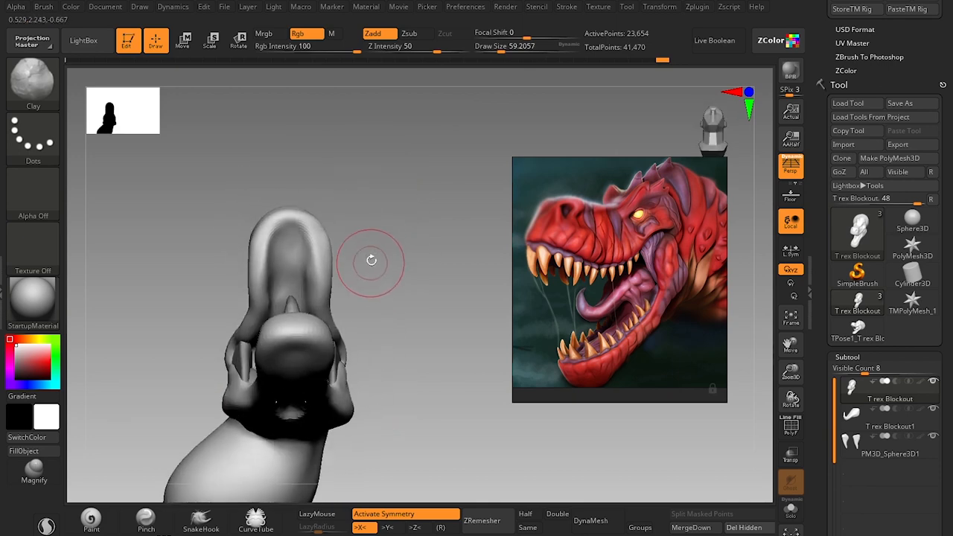
{"action": "mouse_move", "coordinate": [373, 203]}
{"action": "left_mouse_down", "text": "alt"}
{"action": "mouse_move", "coordinate": [402, 251]}
{"action": "mouse_move", "coordinate": [406, 307]}
{"action": "left_mouse_up", "text": "alt"}
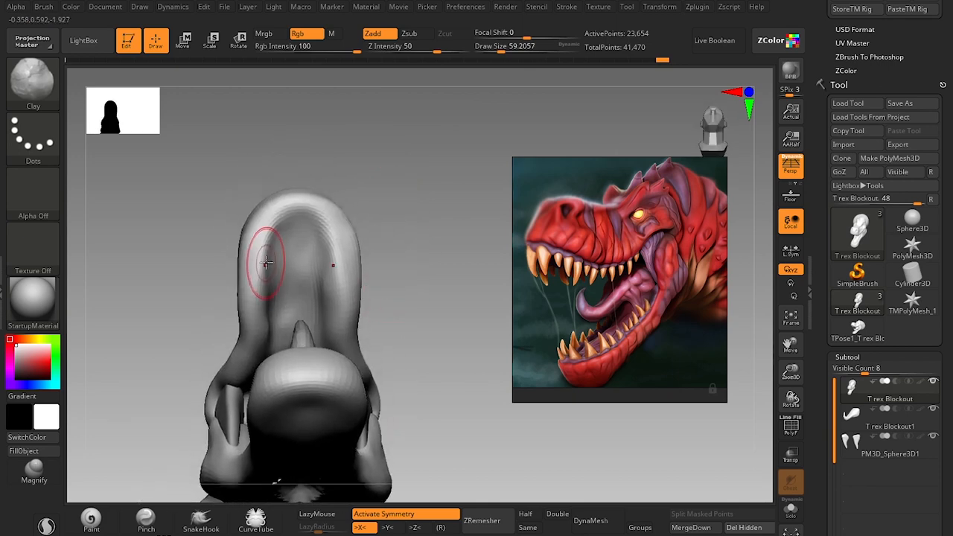
{"action": "key", "text": "s"}
{"action": "mouse_move", "coordinate": [270, 259]}
{"action": "left_mouse_down"}
{"action": "mouse_move", "coordinate": [292, 257]}
{"action": "mouse_move", "coordinate": [283, 249]}
{"action": "mouse_move", "coordinate": [298, 320]}
{"action": "mouse_move", "coordinate": [276, 245]}
{"action": "mouse_move", "coordinate": [281, 230]}
{"action": "left_mouse_up"}
{"action": "key", "text": "b"}
{"action": "key", "text": "s"}
{"action": "key", "text": "t"}
{"action": "key", "text": "s"}
{"action": "mouse_move", "coordinate": [413, 328]}
{"action": "left_mouse_down"}
{"action": "mouse_move", "coordinate": [465, 297]}
{"action": "mouse_move", "coordinate": [464, 335]}
{"action": "mouse_move", "coordinate": [441, 372]}
{"action": "mouse_move", "coordinate": [476, 296]}
{"action": "mouse_move", "coordinate": [389, 226]}
{"action": "mouse_move", "coordinate": [449, 179]}
{"action": "left_mouse_up"}
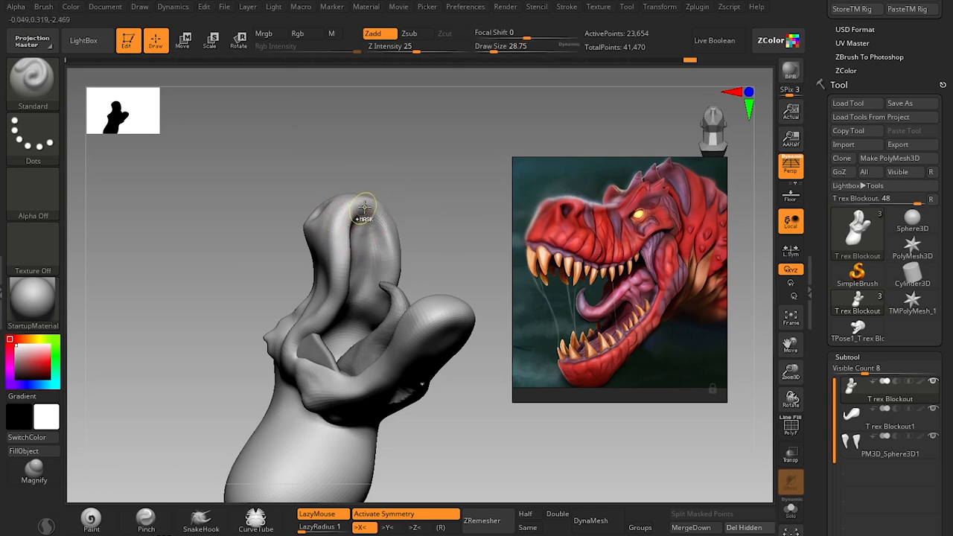
{"action": "key", "text": "ctrl"}
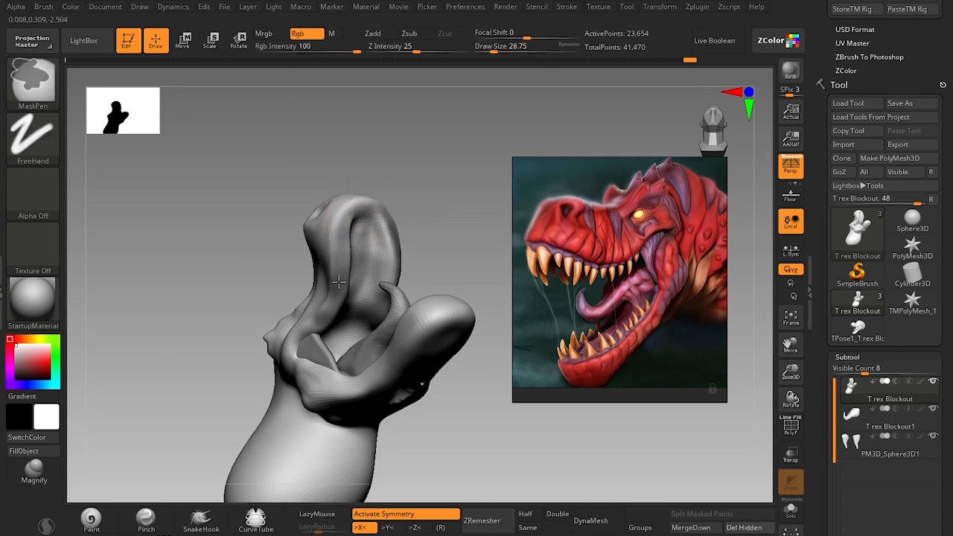
{"action": "mouse_move", "coordinate": [363, 266]}
{"action": "left_mouse_down"}
{"action": "mouse_move", "coordinate": [440, 221]}
{"action": "mouse_move", "coordinate": [326, 307]}
{"action": "left_mouse_up"}
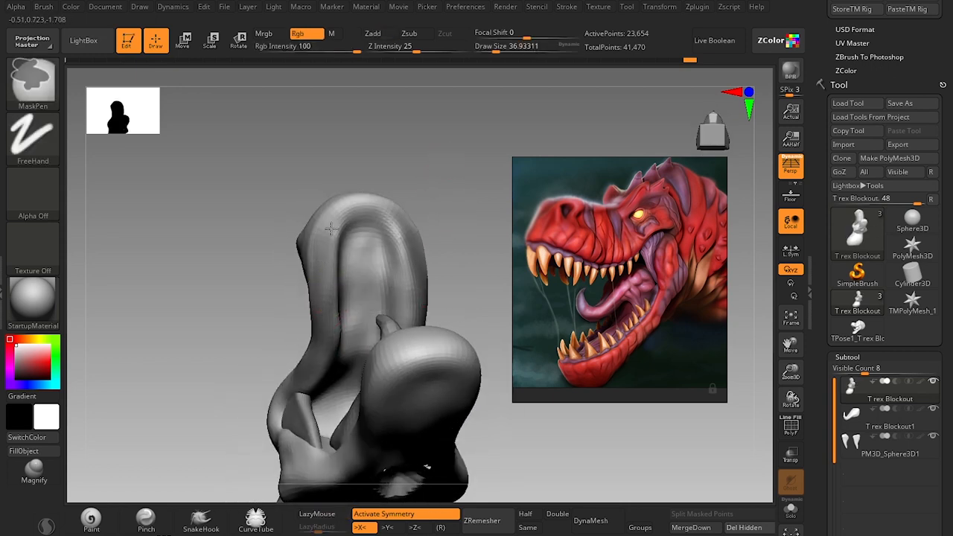
Extend the upper jaw rim mask around the snout and back toward the mouth corners at a draw size of about 37.
{"action": "left_click_drag", "start_coordinate": [332, 229], "coordinate": [347, 211], "text": "ctrl"}
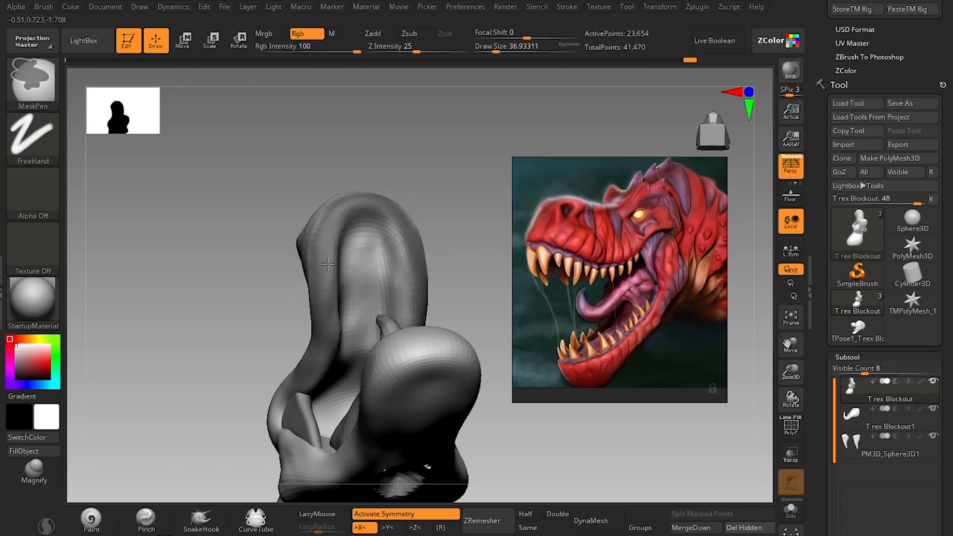
{"action": "mouse_move", "coordinate": [312, 370]}
{"action": "right_mouse_down"}
{"action": "mouse_move", "coordinate": [213, 351]}
{"action": "mouse_move", "coordinate": [305, 324]}
{"action": "right_mouse_up"}
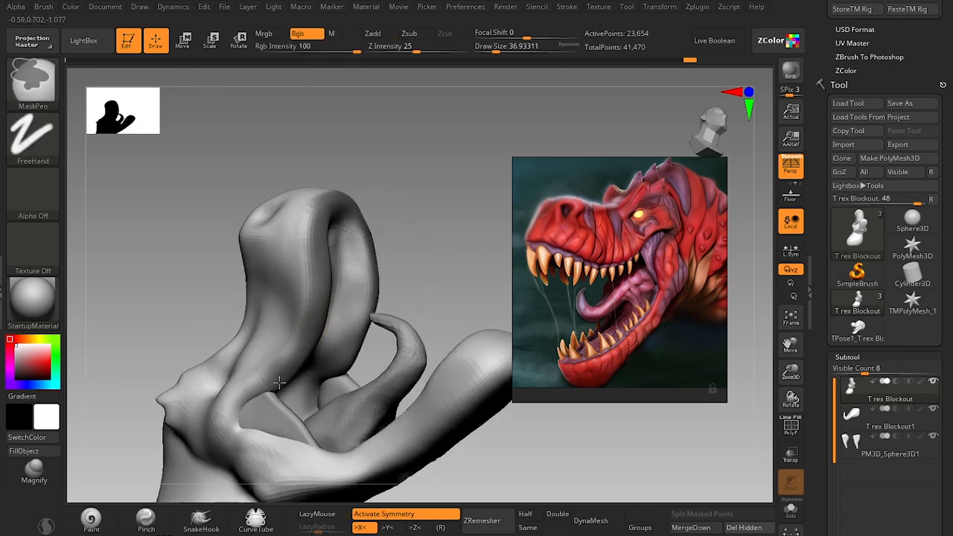
{"action": "mouse_move", "coordinate": [464, 236]}
{"action": "right_mouse_down"}
{"action": "mouse_move", "coordinate": [423, 251]}
{"action": "mouse_move", "coordinate": [315, 341]}
{"action": "right_mouse_up"}
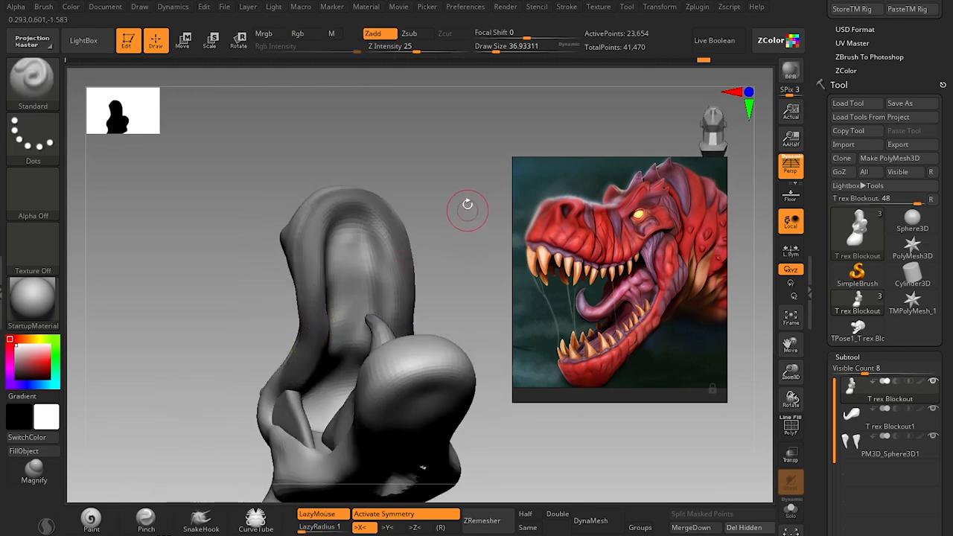
{"action": "mouse_move", "coordinate": [464, 208]}
{"action": "right_mouse_down"}
{"action": "mouse_move", "coordinate": [458, 228]}
{"action": "mouse_move", "coordinate": [483, 249]}
{"action": "mouse_move", "coordinate": [463, 224]}
{"action": "mouse_move", "coordinate": [459, 311]}
{"action": "right_mouse_up"}
{"action": "right_click_drag", "start_coordinate": [489, 431], "coordinate": [459, 428]}
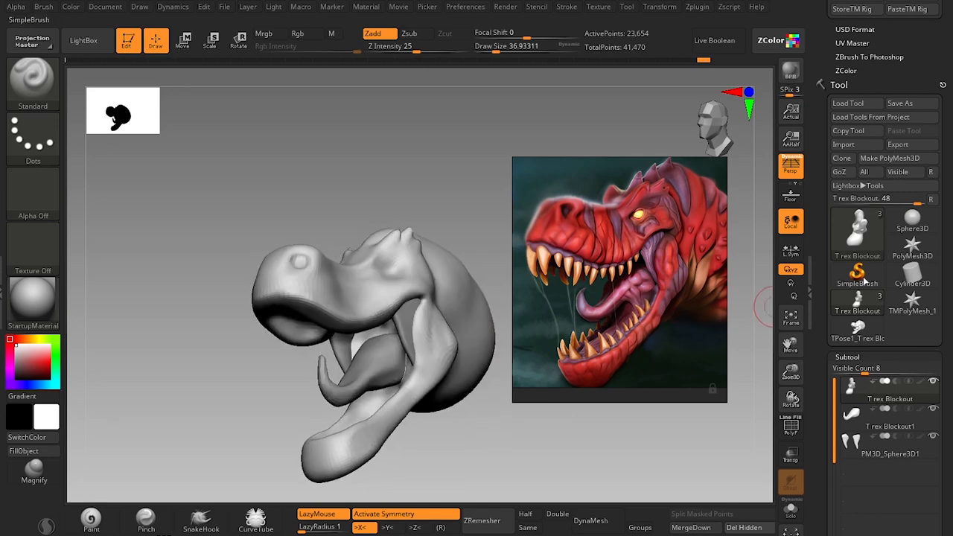
Open the Extract settings for the masked T rex Blockout head subtool.
{"action": "scroll", "coordinate": [912, 144], "scroll_direction": "down", "scroll_amount": 10}
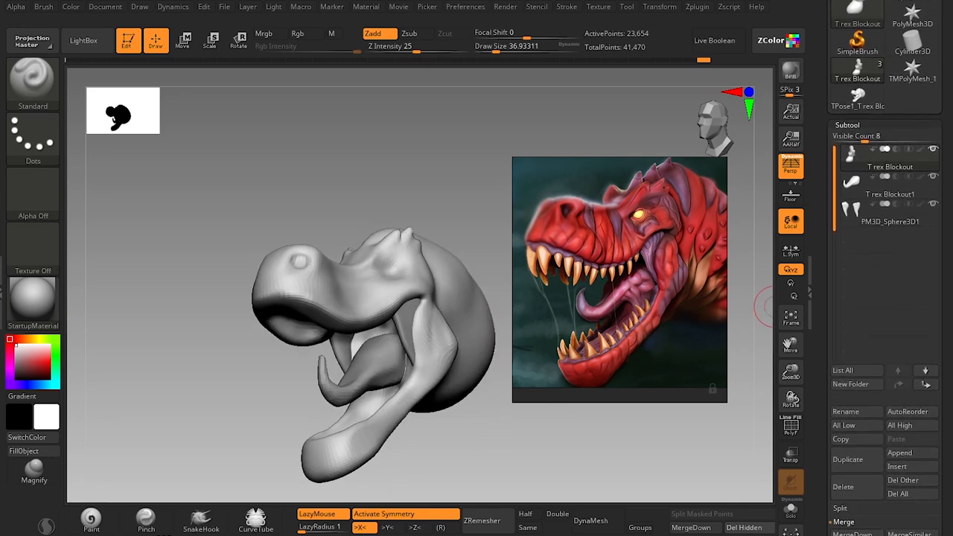
{"action": "scroll", "coordinate": [950, 114], "scroll_direction": "down", "scroll_amount": 2}
{"action": "scroll", "coordinate": [820, 236], "scroll_direction": "up", "scroll_amount": 10}
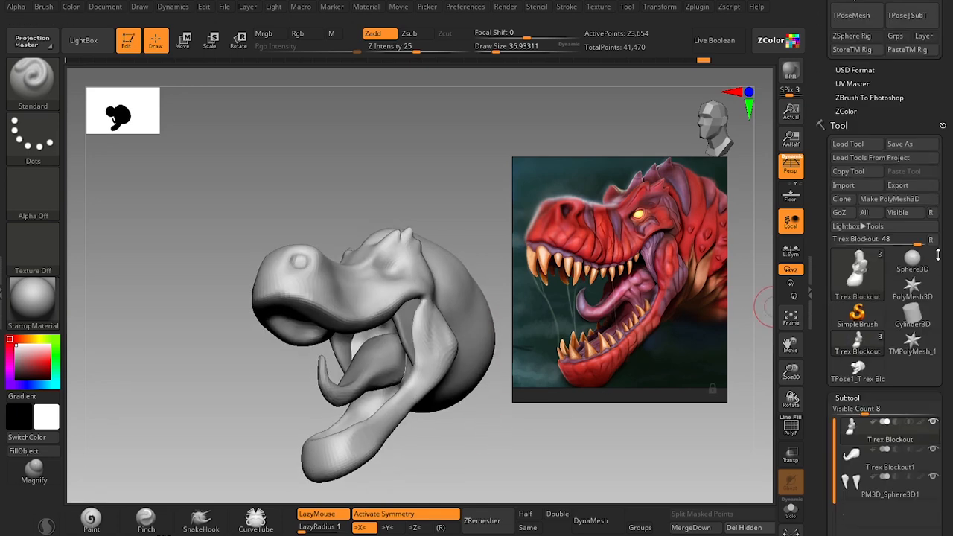
{"action": "scroll", "coordinate": [820, 235], "scroll_direction": "down", "scroll_amount": 2}
{"action": "scroll", "coordinate": [887, 268], "scroll_direction": "down", "scroll_amount": 10}
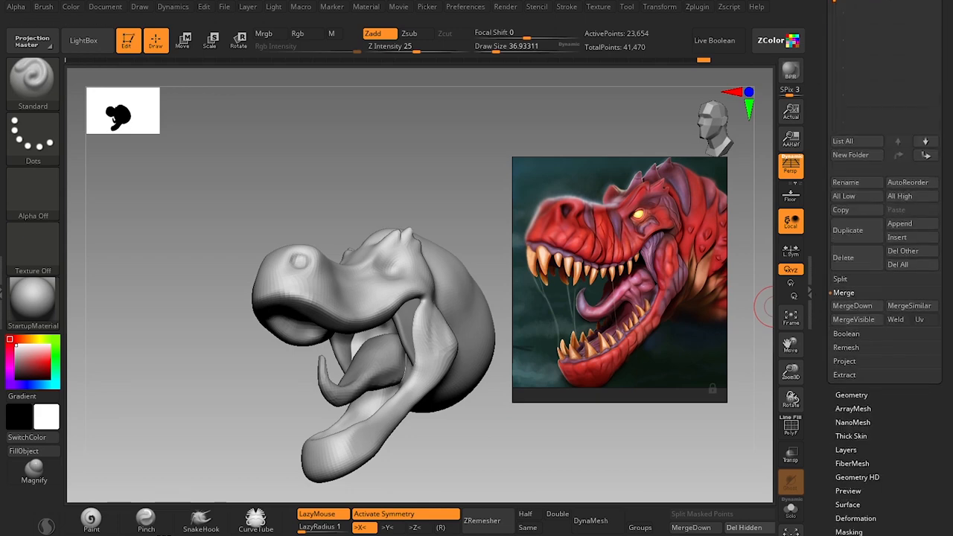
{"action": "left_click", "coordinate": [848, 375]}
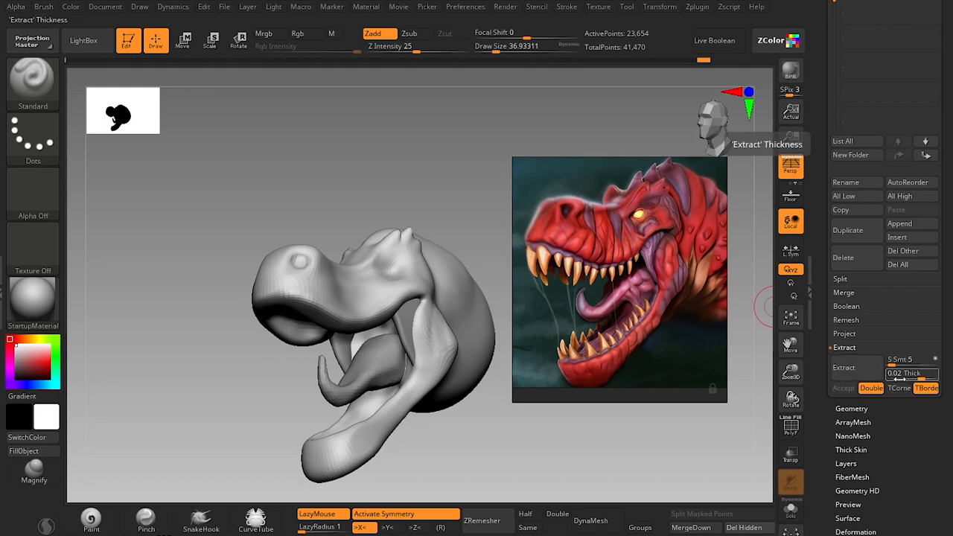
Touch up the upper jaw mask and extract it as a new double-sided subtool with smoothness 5 and thickness 0.02.
{"action": "left_click_drag", "start_coordinate": [475, 481], "coordinate": [436, 369]}
{"action": "mouse_move", "coordinate": [389, 261]}
{"action": "left_mouse_down"}
{"action": "mouse_move", "coordinate": [404, 264]}
{"action": "mouse_move", "coordinate": [371, 254]}
{"action": "left_mouse_up"}
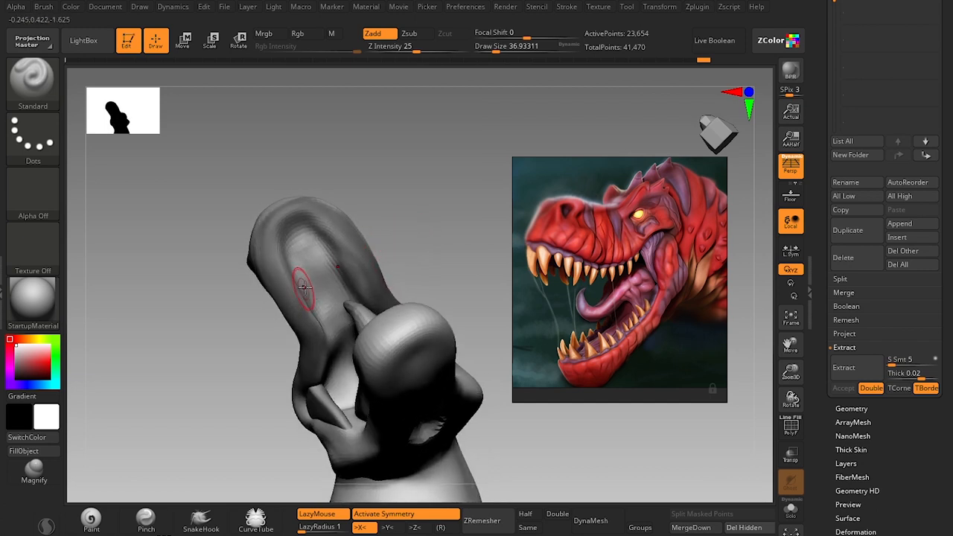
{"action": "key", "text": "ctrl"}
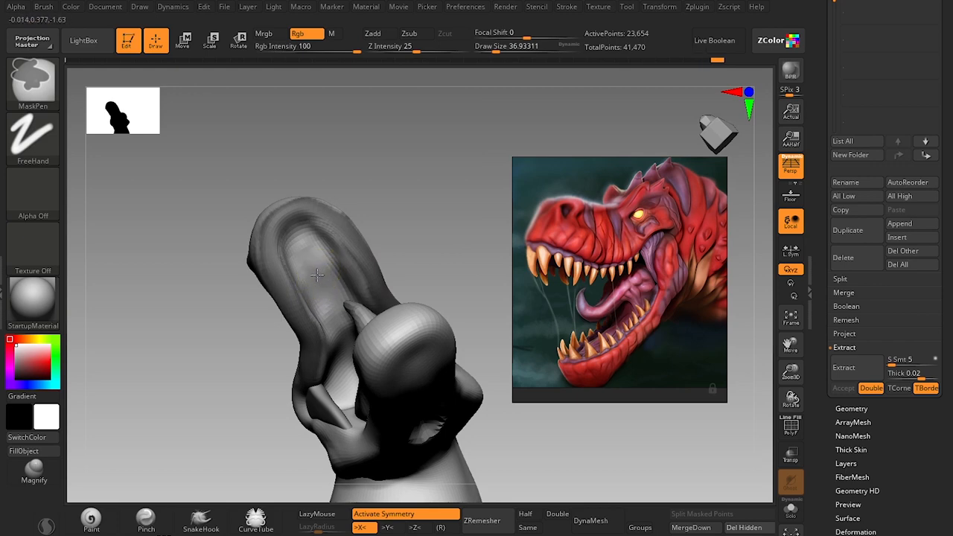
{"action": "left_click_drag", "start_coordinate": [436, 202], "coordinate": [403, 286]}
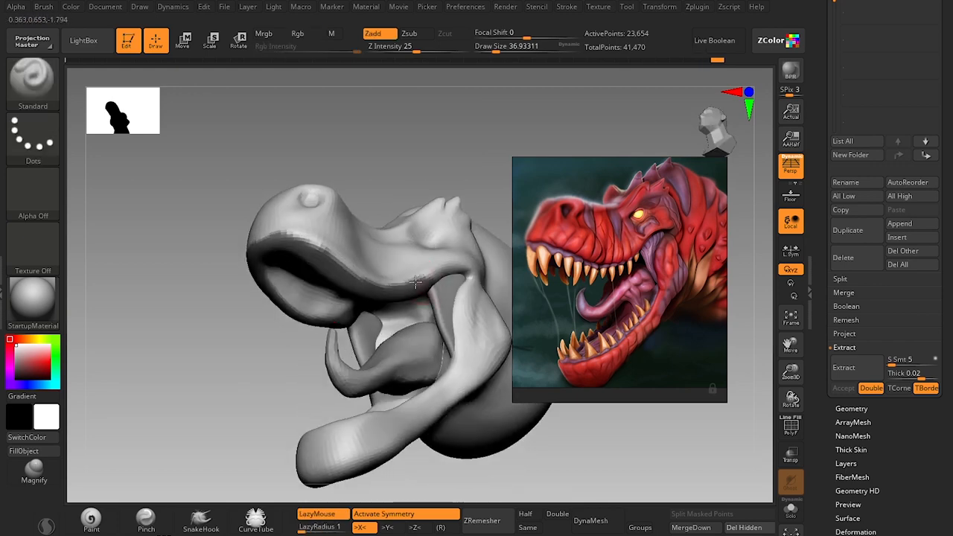
{"action": "left_click", "coordinate": [857, 368]}
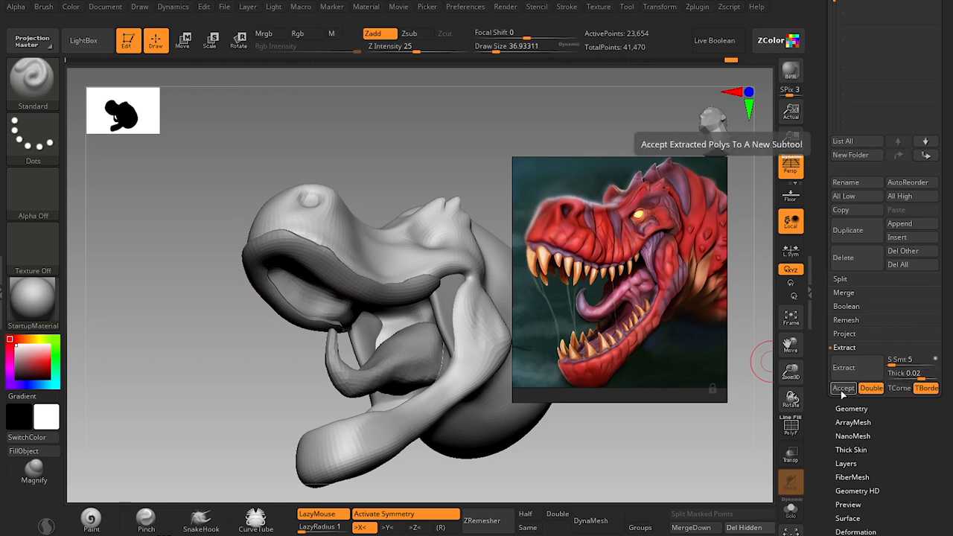
{"action": "left_click", "coordinate": [844, 389]}
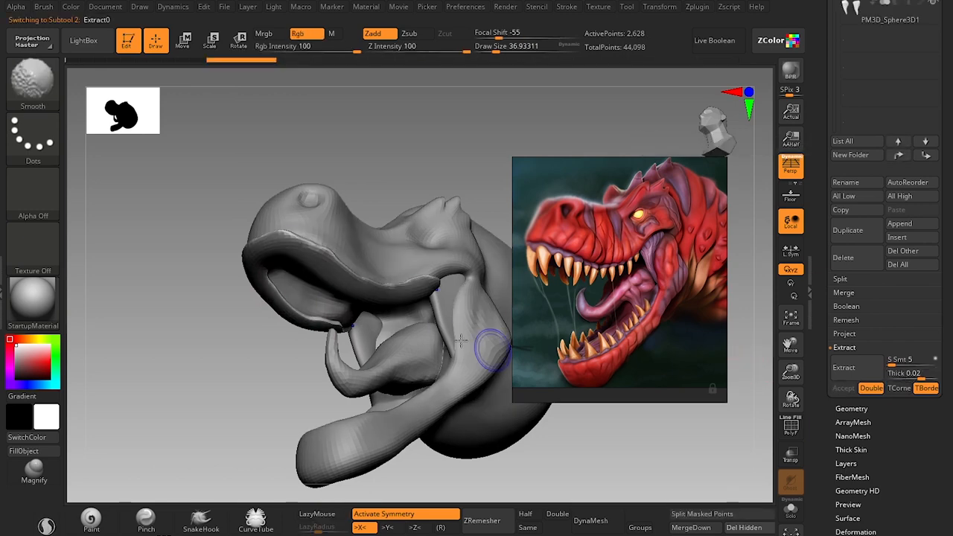
Reduce the brush draw size to about 7.5 and make the extracted upper gum piece the active subtool.
{"action": "left_click", "coordinate": [389, 248], "text": "alt"}
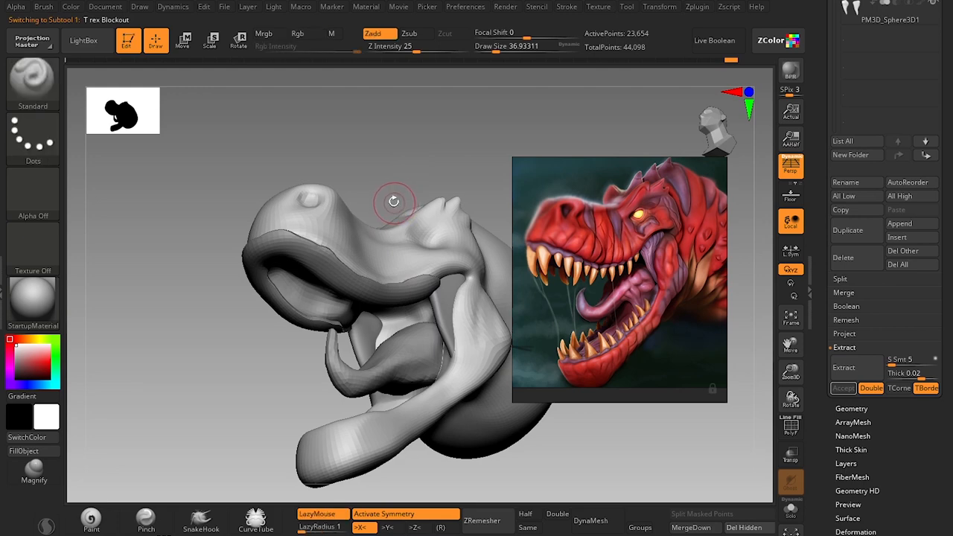
{"action": "key", "text": "s"}
{"action": "left_click_drag", "start_coordinate": [324, 264], "coordinate": [314, 264]}
{"action": "left_click", "coordinate": [325, 270], "text": "alt"}
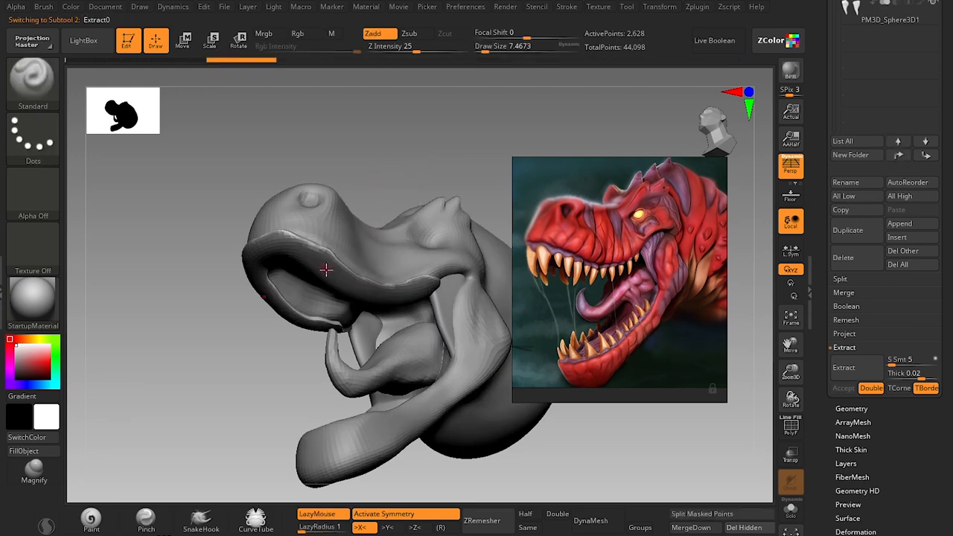
Show the polygon wireframe and smooth the extracted upper gum strip around the jaw rim at a draw size of about 49.
{"action": "mouse_move", "coordinate": [249, 371]}
{"action": "left_mouse_down"}
{"action": "mouse_move", "coordinate": [409, 203]}
{"action": "mouse_move", "coordinate": [363, 274]}
{"action": "left_mouse_up"}
{"action": "key", "text": "shift+f"}
{"action": "key", "text": "shift"}
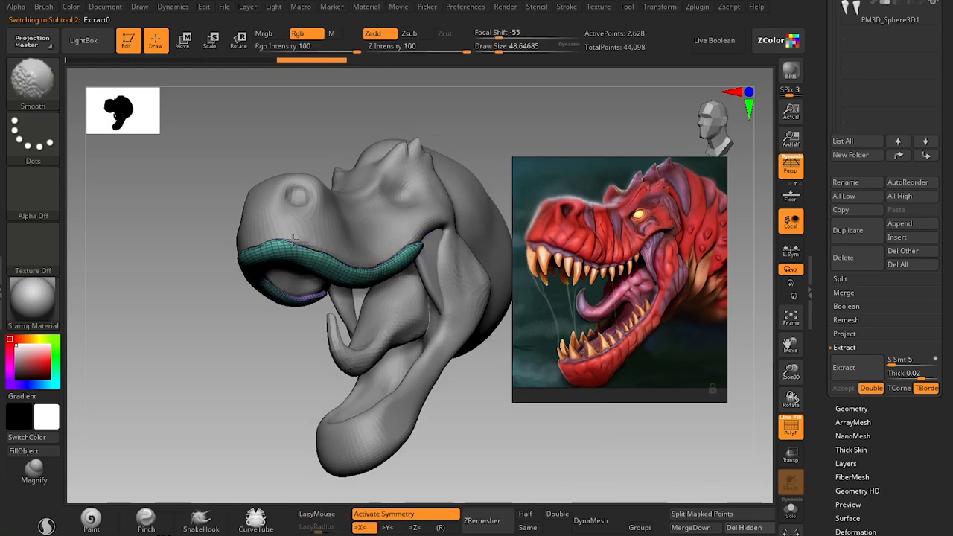
{"action": "left_click_drag", "start_coordinate": [263, 330], "coordinate": [305, 196]}
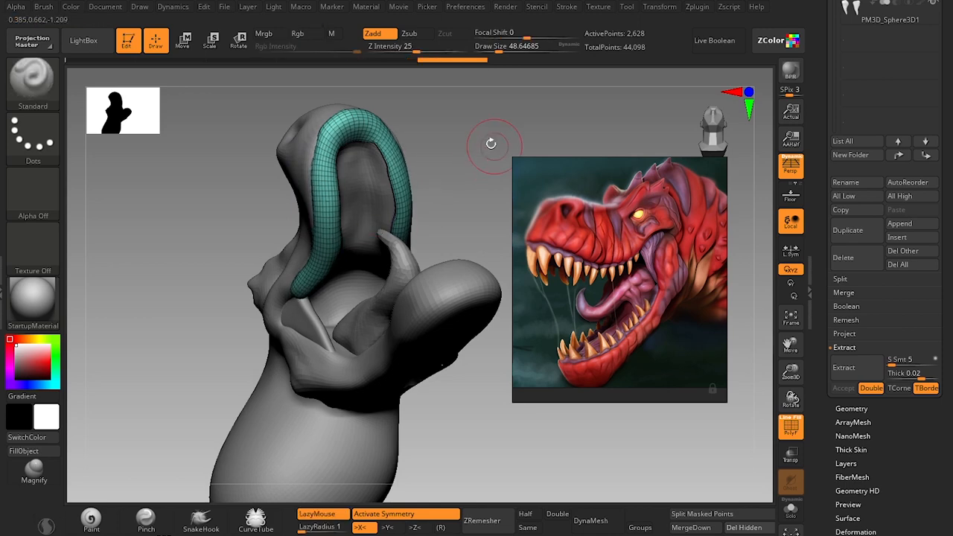
{"action": "mouse_move", "coordinate": [491, 142]}
{"action": "left_mouse_down"}
{"action": "mouse_move", "coordinate": [404, 273]}
{"action": "mouse_move", "coordinate": [278, 330]}
{"action": "mouse_move", "coordinate": [219, 403]}
{"action": "left_mouse_up"}
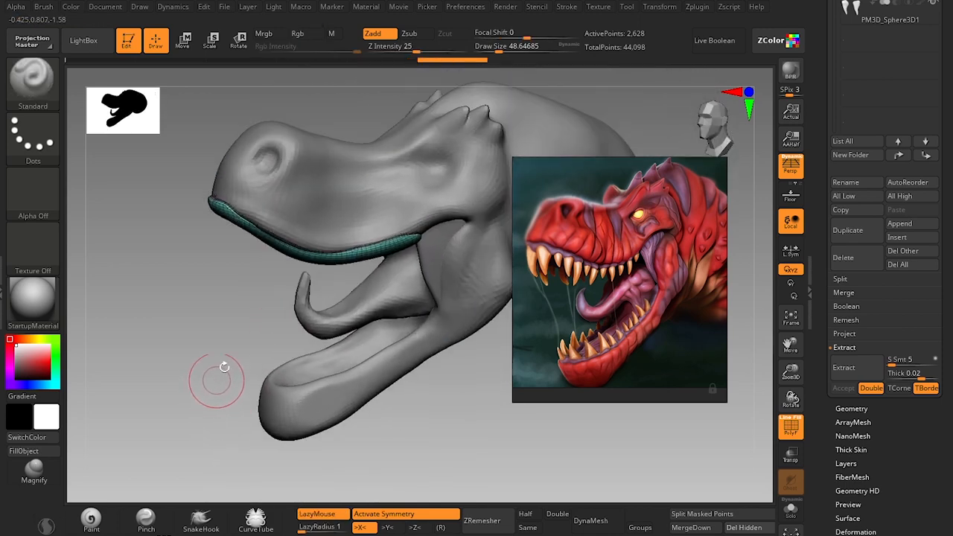
{"action": "left_click_drag", "start_coordinate": [264, 330], "coordinate": [219, 259]}
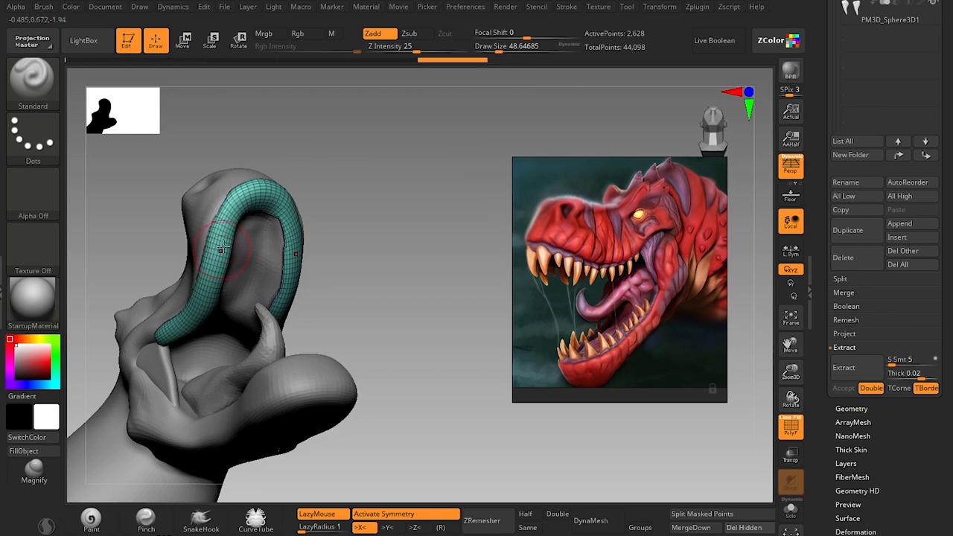
{"action": "left_click_drag", "start_coordinate": [313, 213], "coordinate": [479, 251]}
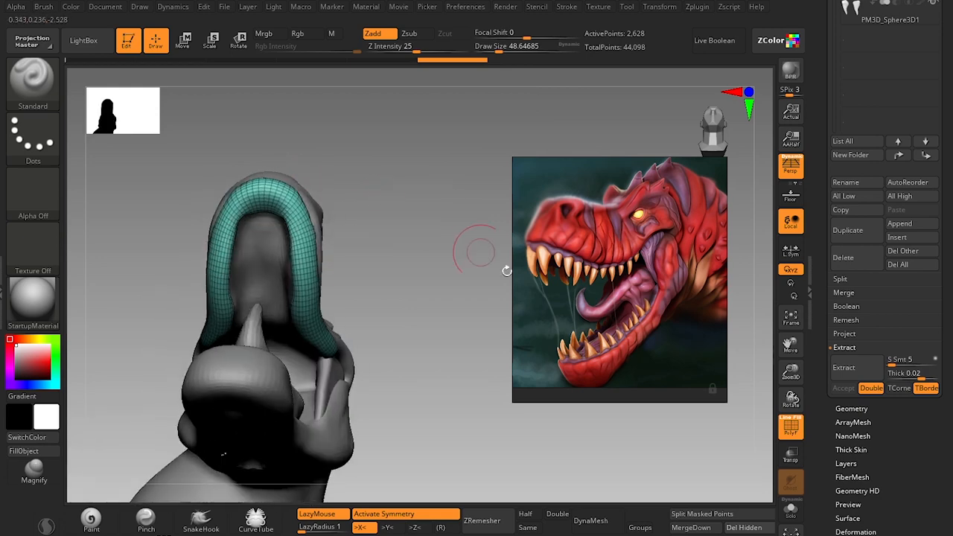
Hide the wireframe, undo the last stroke and tuck the front of the upper gum under the snout using the Move brush, size about 90.
{"action": "mouse_move", "coordinate": [464, 207]}
{"action": "left_mouse_down"}
{"action": "mouse_move", "coordinate": [415, 239]}
{"action": "mouse_move", "coordinate": [453, 236]}
{"action": "mouse_move", "coordinate": [425, 308]}
{"action": "mouse_move", "coordinate": [404, 320]}
{"action": "mouse_move", "coordinate": [362, 318]}
{"action": "mouse_move", "coordinate": [364, 344]}
{"action": "left_mouse_up"}
{"action": "key", "text": "s"}
{"action": "key", "text": "s"}
{"action": "key", "text": "ctrl+z"}
{"action": "mouse_move", "coordinate": [445, 281]}
{"action": "left_mouse_down"}
{"action": "mouse_move", "coordinate": [484, 297]}
{"action": "mouse_move", "coordinate": [476, 328]}
{"action": "mouse_move", "coordinate": [504, 389]}
{"action": "mouse_move", "coordinate": [478, 394]}
{"action": "mouse_move", "coordinate": [417, 372]}
{"action": "left_mouse_up"}
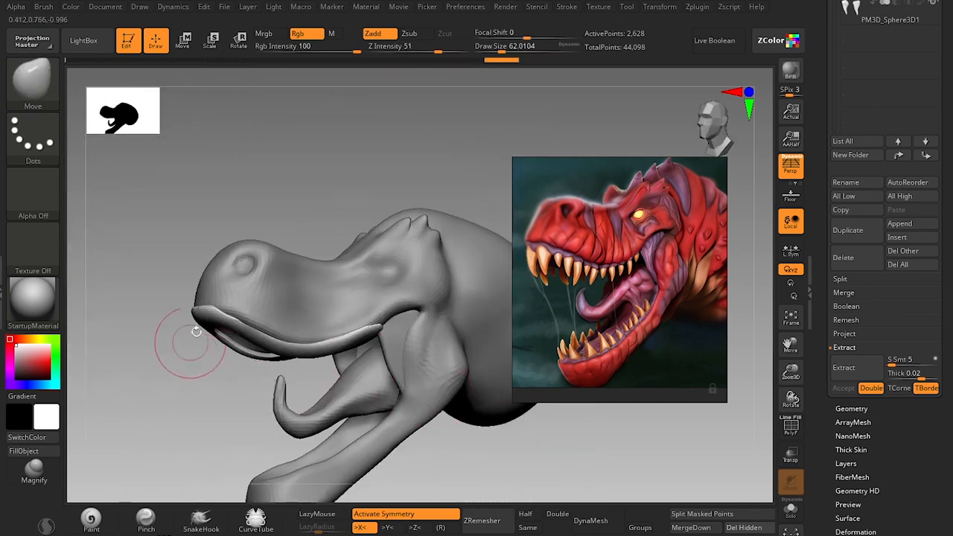
{"action": "key", "text": "bracketright"}
{"action": "left_click_drag", "start_coordinate": [201, 311], "coordinate": [206, 318]}
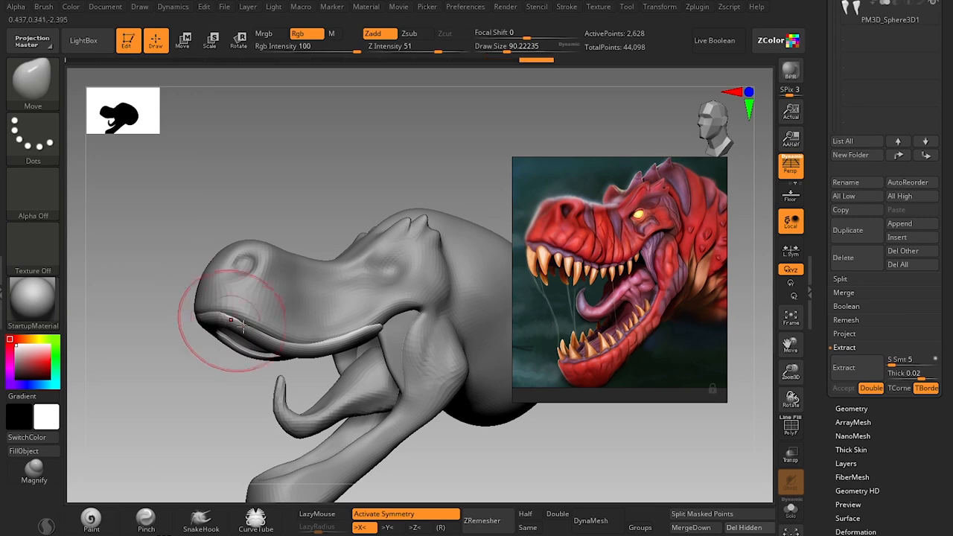
Fit the upper gum along the side of the lip with the Move brush at draw sizes of about 77 and 62.
{"action": "key", "text": "bracketleft"}
{"action": "key", "text": "s"}
{"action": "left_click_drag", "start_coordinate": [374, 330], "coordinate": [377, 330]}
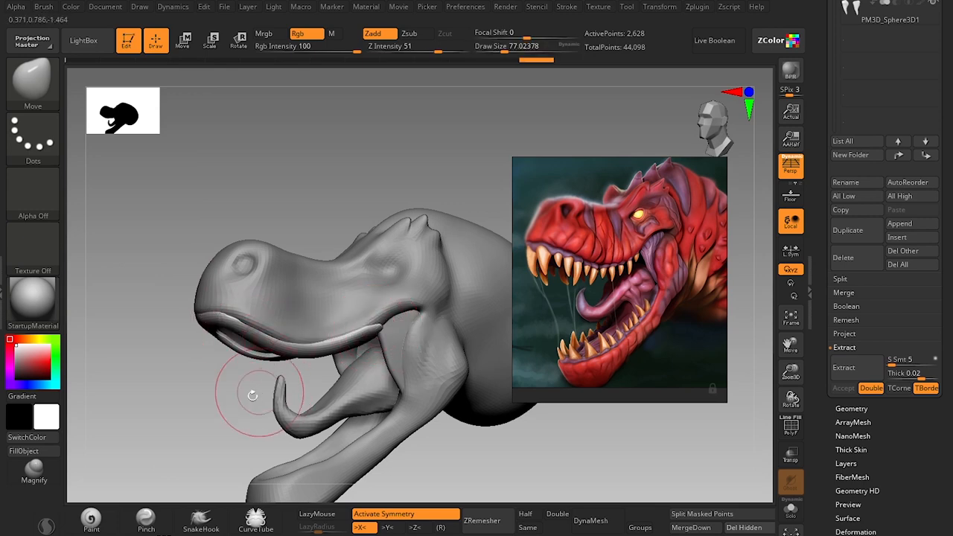
{"action": "left_click_drag", "start_coordinate": [251, 394], "coordinate": [324, 387]}
{"action": "key", "text": "s"}
{"action": "left_click_drag", "start_coordinate": [432, 326], "coordinate": [428, 326]}
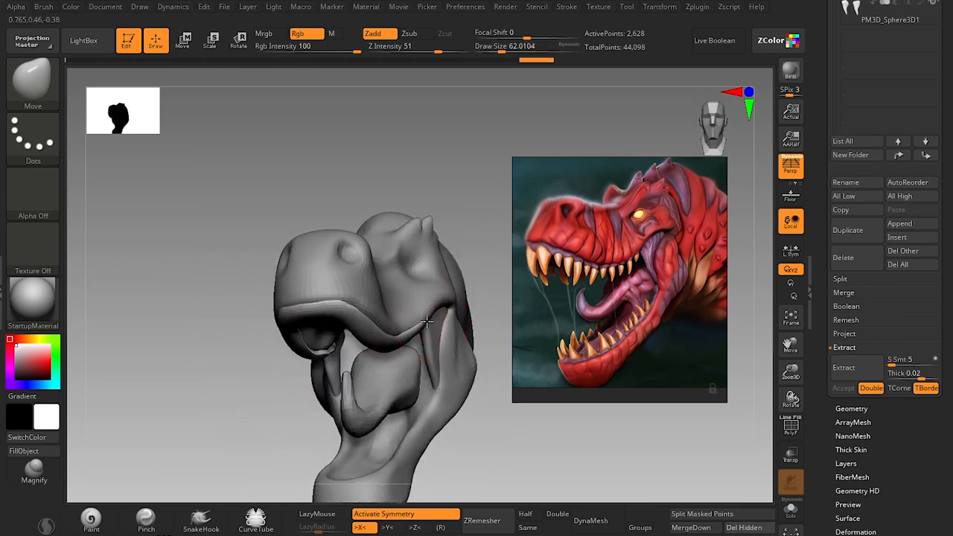
{"action": "mouse_move", "coordinate": [491, 418]}
{"action": "left_mouse_down"}
{"action": "mouse_move", "coordinate": [511, 436]}
{"action": "mouse_move", "coordinate": [477, 447]}
{"action": "mouse_move", "coordinate": [421, 350]}
{"action": "mouse_move", "coordinate": [372, 341]}
{"action": "left_mouse_up"}
{"action": "mouse_move", "coordinate": [288, 393]}
{"action": "left_mouse_down"}
{"action": "mouse_move", "coordinate": [381, 360]}
{"action": "mouse_move", "coordinate": [373, 345]}
{"action": "left_mouse_up"}
{"action": "left_click_drag", "start_coordinate": [236, 397], "coordinate": [221, 442], "text": "alt"}
{"action": "left_click_drag", "start_coordinate": [264, 388], "coordinate": [332, 351]}
Reposition the rear end of the upper gum at the mouth corner with draw sizes of about 59 to 65.
{"action": "key", "text": "s"}
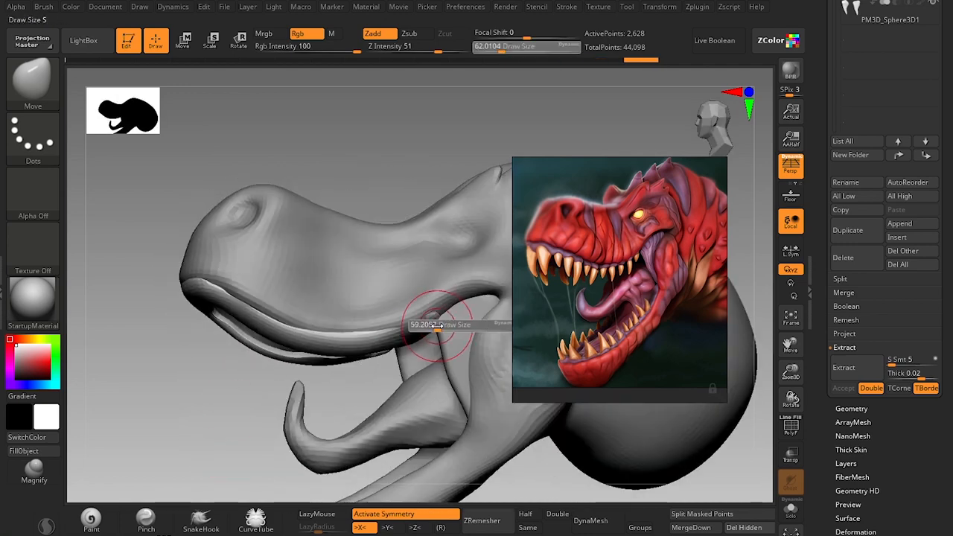
{"action": "left_click_drag", "start_coordinate": [436, 326], "coordinate": [432, 323]}
{"action": "key", "text": "s"}
{"action": "mouse_move", "coordinate": [441, 321]}
{"action": "left_mouse_down"}
{"action": "mouse_move", "coordinate": [453, 310]}
{"action": "mouse_move", "coordinate": [425, 328]}
{"action": "left_mouse_up"}
{"action": "key", "text": "s"}
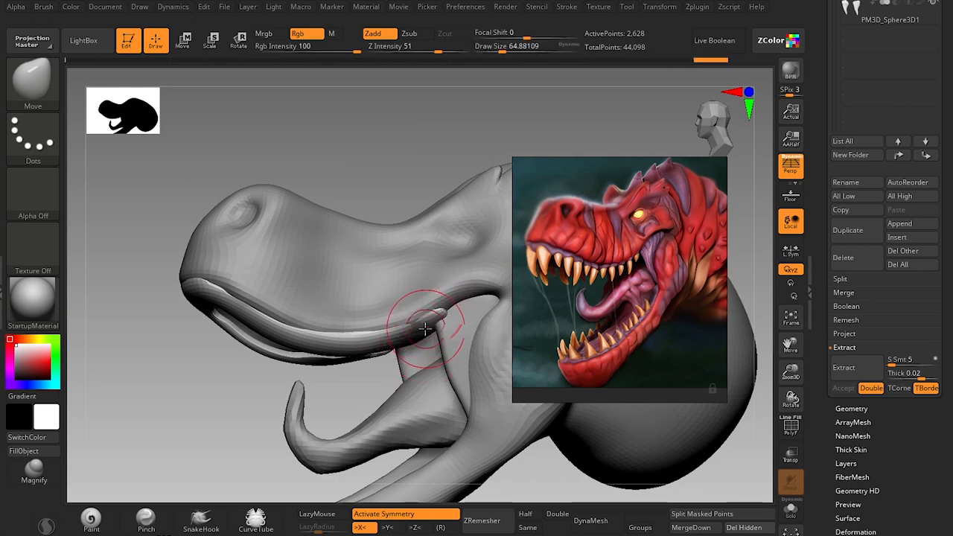
Reshape the gum's inner edge around the palate from below with the Move brush at draw sizes of about 71 to 80.
{"action": "mouse_move", "coordinate": [244, 404]}
{"action": "left_mouse_down"}
{"action": "mouse_move", "coordinate": [292, 414]}
{"action": "mouse_move", "coordinate": [219, 362]}
{"action": "mouse_move", "coordinate": [279, 251]}
{"action": "left_mouse_up"}
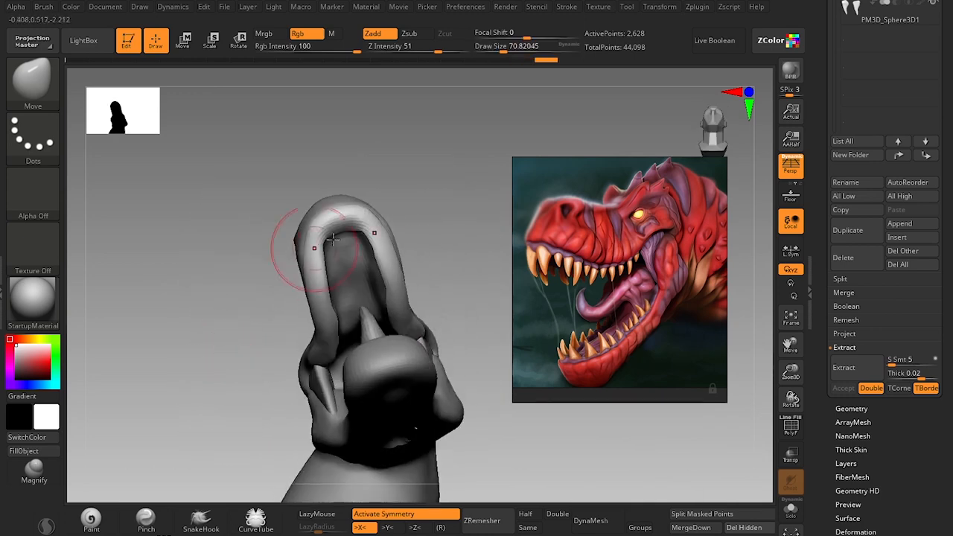
{"action": "key", "text": "s"}
{"action": "left_click_drag", "start_coordinate": [373, 209], "coordinate": [394, 253]}
{"action": "key", "text": "s"}
{"action": "mouse_move", "coordinate": [468, 287]}
{"action": "left_mouse_down"}
{"action": "mouse_move", "coordinate": [406, 398]}
{"action": "mouse_move", "coordinate": [472, 424]}
{"action": "mouse_move", "coordinate": [438, 413]}
{"action": "left_mouse_up"}
{"action": "left_click_drag", "start_coordinate": [329, 367], "coordinate": [221, 385], "text": "alt"}
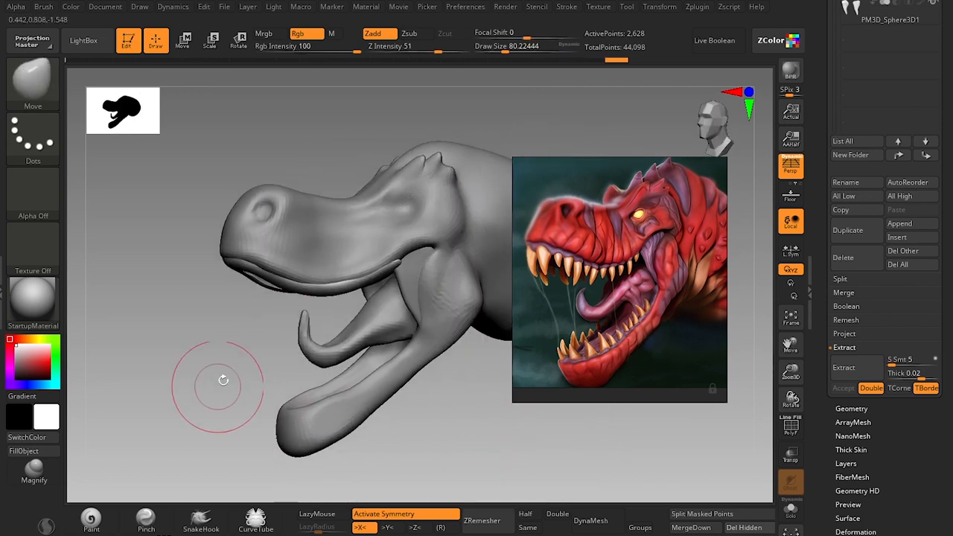
Move the rear stretch of the upper gum closer to the lip at a draw size of about 62.
{"action": "key", "text": "s"}
{"action": "left_click_drag", "start_coordinate": [403, 264], "coordinate": [399, 264]}
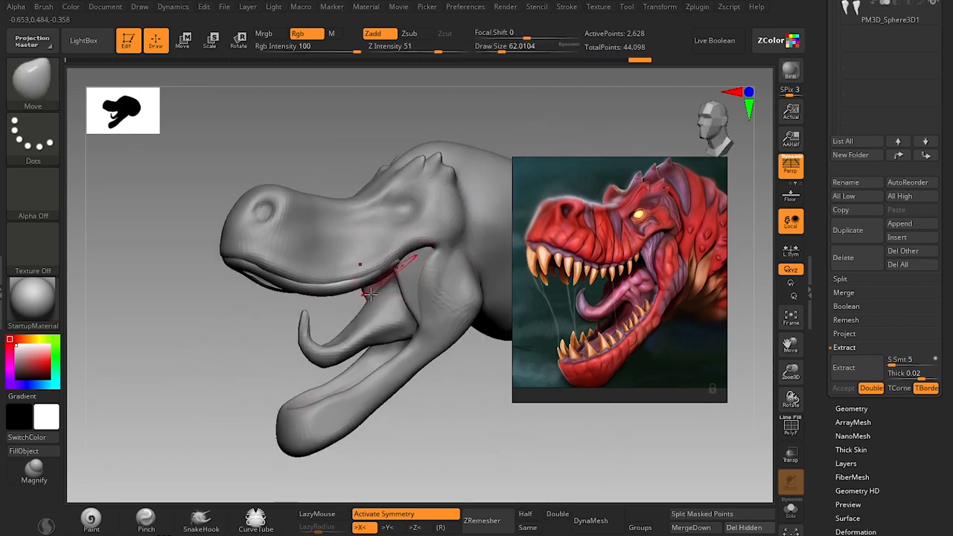
{"action": "left_click_drag", "start_coordinate": [240, 361], "coordinate": [286, 270]}
{"action": "key", "text": "s"}
{"action": "left_click_drag", "start_coordinate": [347, 200], "coordinate": [341, 199]}
Build up volume on the upper gum with the Standard brush at a draw size of about 29.
{"action": "key", "text": "b"}
{"action": "key", "text": "s"}
{"action": "key", "text": "t"}
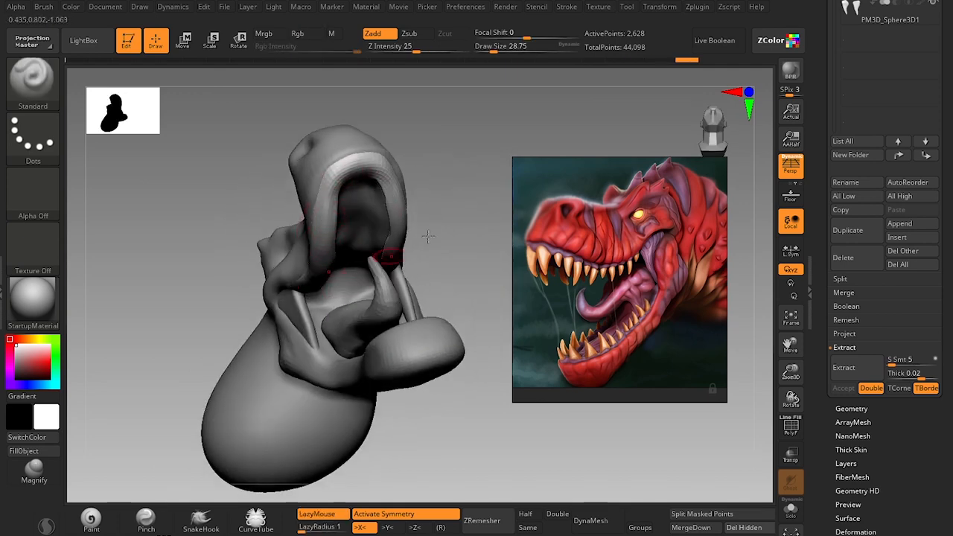
{"action": "mouse_move", "coordinate": [428, 237]}
{"action": "left_mouse_down"}
{"action": "mouse_move", "coordinate": [342, 257]}
{"action": "mouse_move", "coordinate": [314, 245]}
{"action": "mouse_move", "coordinate": [465, 236]}
{"action": "left_mouse_up"}
Blend the gum's rear tip into the mouth corner with the Move brush at a draw size of about 51.
{"action": "key", "text": "b"}
{"action": "key", "text": "m"}
{"action": "key", "text": "v"}
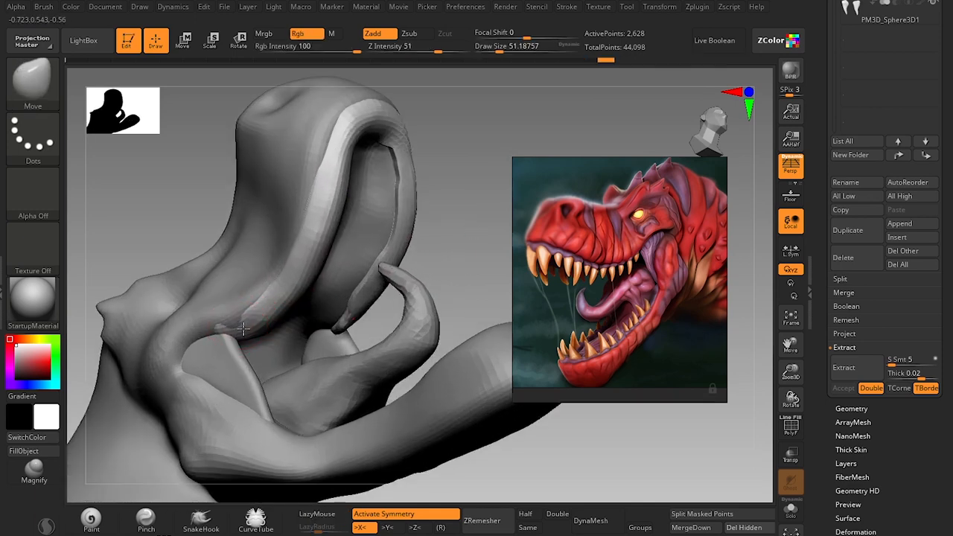
{"action": "mouse_move", "coordinate": [464, 213]}
{"action": "left_mouse_down"}
{"action": "mouse_move", "coordinate": [464, 251]}
{"action": "mouse_move", "coordinate": [474, 187]}
{"action": "mouse_move", "coordinate": [454, 219]}
{"action": "left_mouse_up"}
{"action": "left_click_drag", "start_coordinate": [386, 436], "coordinate": [428, 389]}
{"action": "left_click_drag", "start_coordinate": [427, 389], "coordinate": [457, 326]}
{"action": "left_click_drag", "start_coordinate": [458, 326], "coordinate": [392, 462], "text": "alt"}
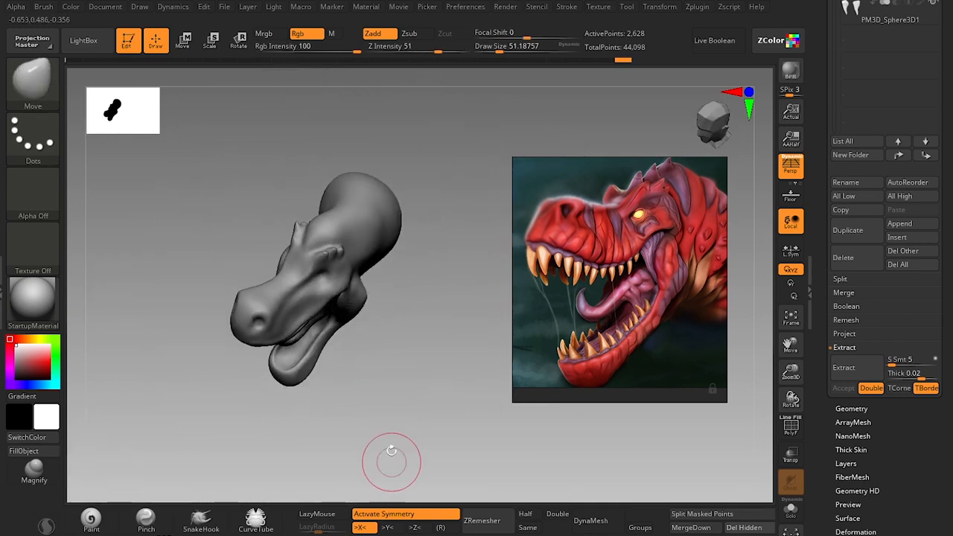
Adjust the curve of the gum's inner rim at the front of the palate at a draw size of about 59.
{"action": "mouse_move", "coordinate": [421, 398]}
{"action": "left_mouse_down"}
{"action": "mouse_move", "coordinate": [427, 314]}
{"action": "mouse_move", "coordinate": [417, 429]}
{"action": "mouse_move", "coordinate": [456, 343]}
{"action": "mouse_move", "coordinate": [402, 183]}
{"action": "mouse_move", "coordinate": [465, 140]}
{"action": "left_mouse_up"}
{"action": "key", "text": "s"}
{"action": "left_click", "coordinate": [383, 127]}
{"action": "left_click_drag", "start_coordinate": [390, 125], "coordinate": [383, 186], "text": "alt"}
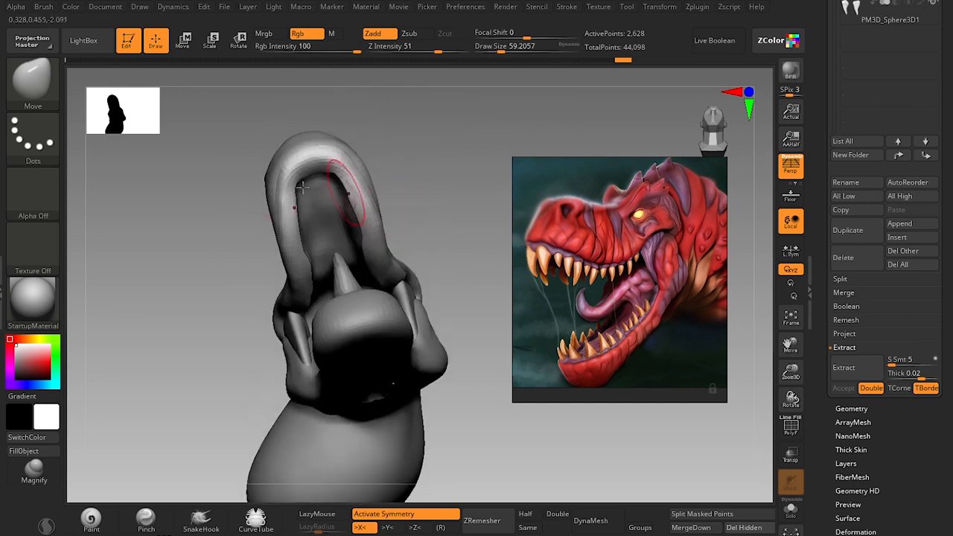
Thicken the inner rim of the upper gum with the Standard brush at a draw size of about 33.
{"action": "key", "text": "b"}
{"action": "key", "text": "s"}
{"action": "key", "text": "t"}
{"action": "key", "text": "s"}
{"action": "left_click_drag", "start_coordinate": [301, 171], "coordinate": [295, 172]}
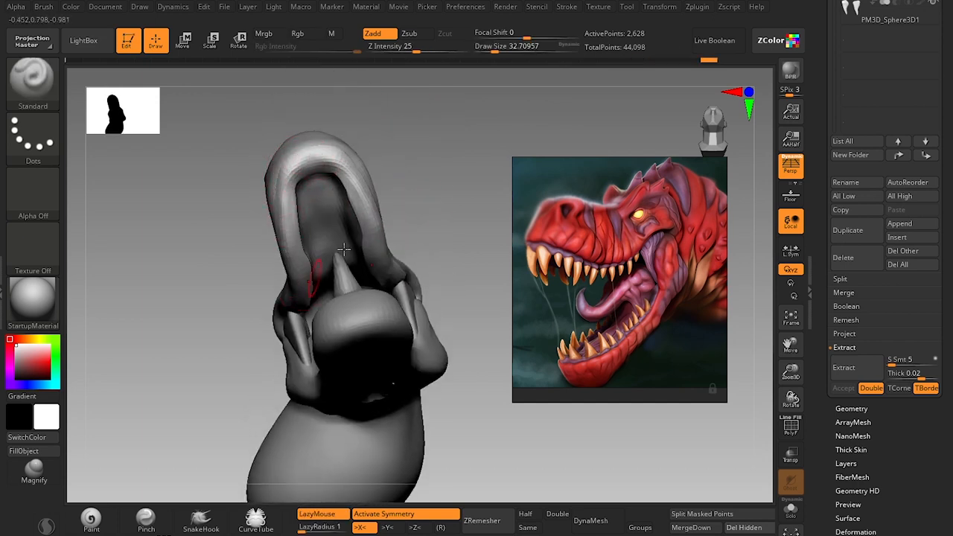
{"action": "mouse_move", "coordinate": [427, 196]}
{"action": "left_mouse_down"}
{"action": "mouse_move", "coordinate": [425, 155]}
{"action": "mouse_move", "coordinate": [420, 200]}
{"action": "mouse_move", "coordinate": [372, 176]}
{"action": "mouse_move", "coordinate": [375, 167]}
{"action": "mouse_move", "coordinate": [383, 190]}
{"action": "mouse_move", "coordinate": [371, 146]}
{"action": "mouse_move", "coordinate": [396, 260]}
{"action": "left_mouse_up"}
Undo the last gum stroke and reshape the gum's rear sides with the Move brush at a draw size of about 62.
{"action": "key", "text": "b"}
{"action": "key", "text": "m"}
{"action": "key", "text": "v"}
{"action": "key", "text": "s"}
{"action": "key", "text": "ctrl+z"}
{"action": "key", "text": "bracketright"}
{"action": "left_click_drag", "start_coordinate": [473, 183], "coordinate": [406, 237]}
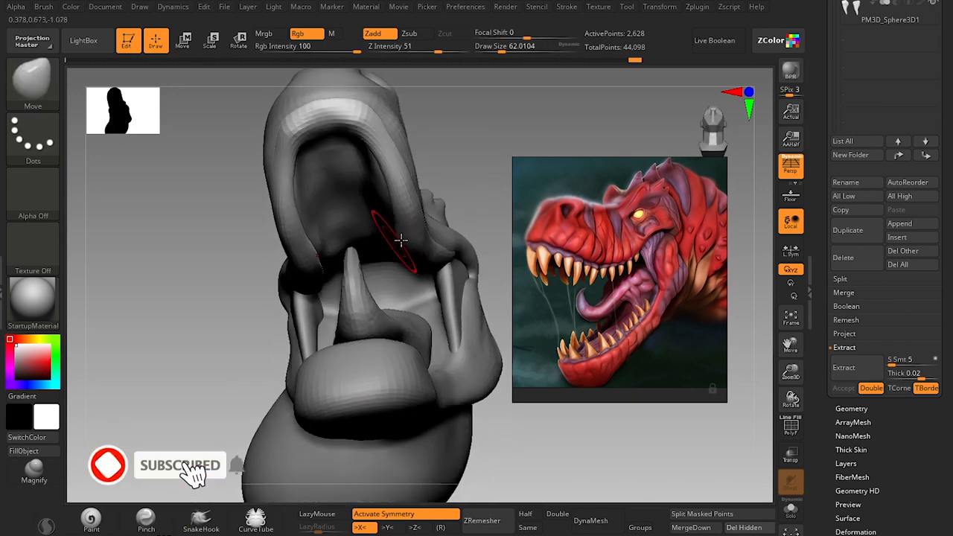
Refine the gum's lower edge below the front of the snout with the Move brush at draw sizes of about 65 down to 37.
{"action": "mouse_move", "coordinate": [406, 201]}
{"action": "left_mouse_down"}
{"action": "mouse_move", "coordinate": [441, 212]}
{"action": "mouse_move", "coordinate": [302, 249]}
{"action": "mouse_move", "coordinate": [446, 390]}
{"action": "mouse_move", "coordinate": [477, 382]}
{"action": "mouse_move", "coordinate": [464, 397]}
{"action": "mouse_move", "coordinate": [430, 401]}
{"action": "mouse_move", "coordinate": [425, 347]}
{"action": "mouse_move", "coordinate": [319, 257]}
{"action": "left_mouse_up"}
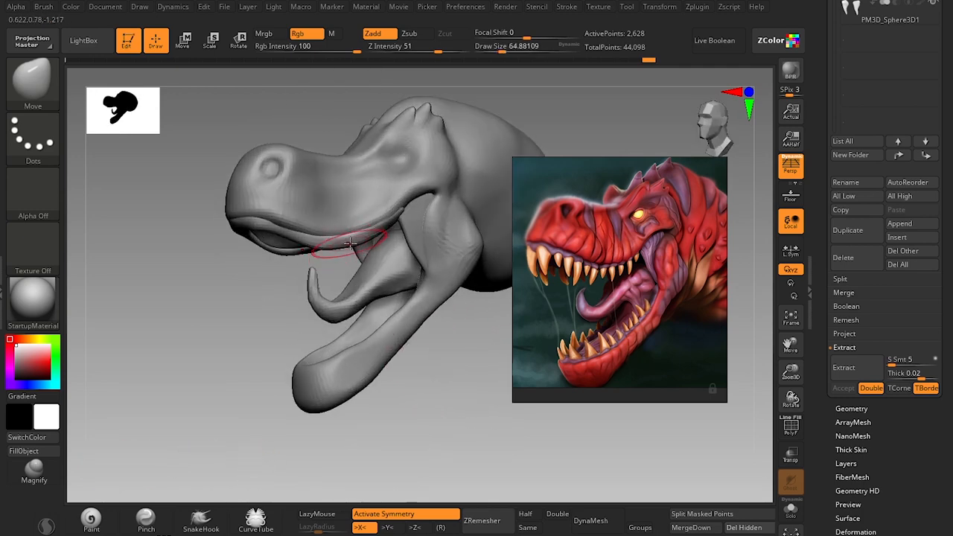
{"action": "key", "text": "bracketright"}
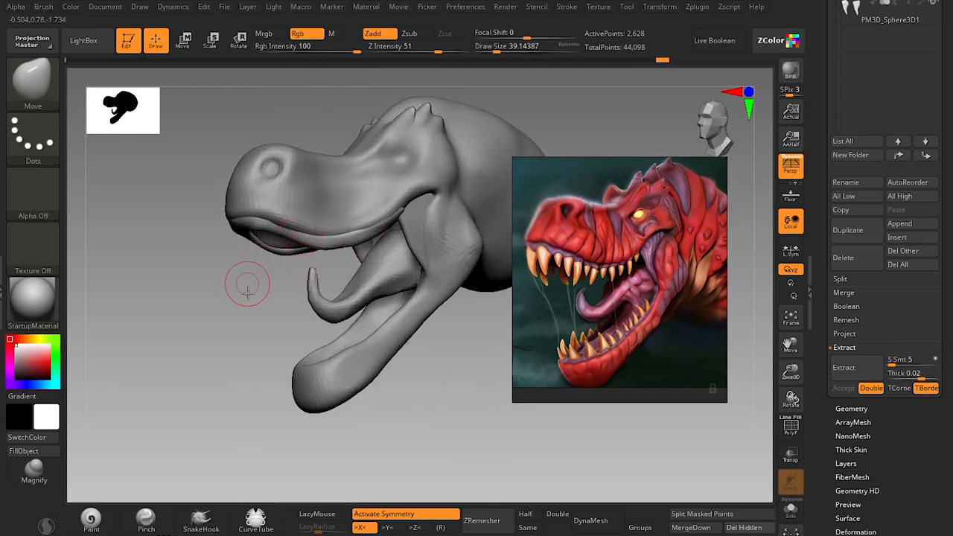
{"action": "left_click_drag", "start_coordinate": [247, 290], "coordinate": [245, 266]}
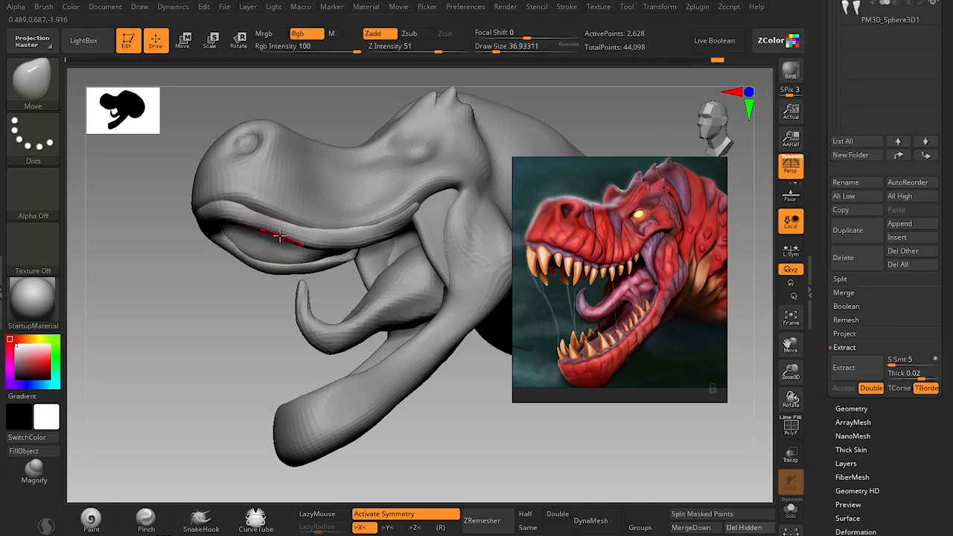
{"action": "left_click_drag", "start_coordinate": [279, 235], "coordinate": [278, 231]}
{"action": "mouse_move", "coordinate": [276, 278]}
{"action": "left_mouse_down"}
{"action": "mouse_move", "coordinate": [223, 346]}
{"action": "mouse_move", "coordinate": [221, 385]}
{"action": "mouse_move", "coordinate": [240, 385]}
{"action": "mouse_move", "coordinate": [201, 419]}
{"action": "left_mouse_up"}
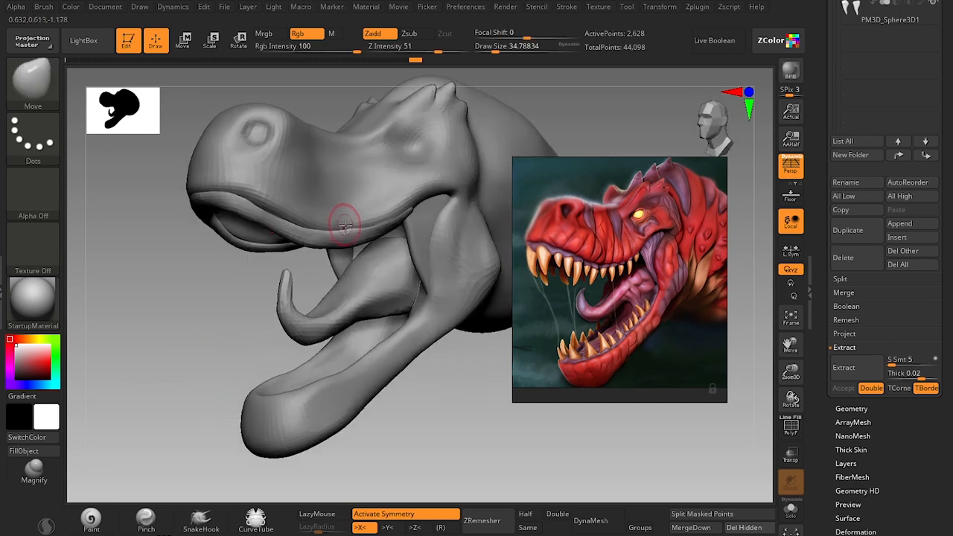
Pull the gum along the middle of the upper jaw into line with the lip at draw sizes of about 68 and 77.
{"action": "key", "text": "bracketright"}
{"action": "key", "text": "bracketright"}
{"action": "left_click_drag", "start_coordinate": [387, 227], "coordinate": [378, 230]}
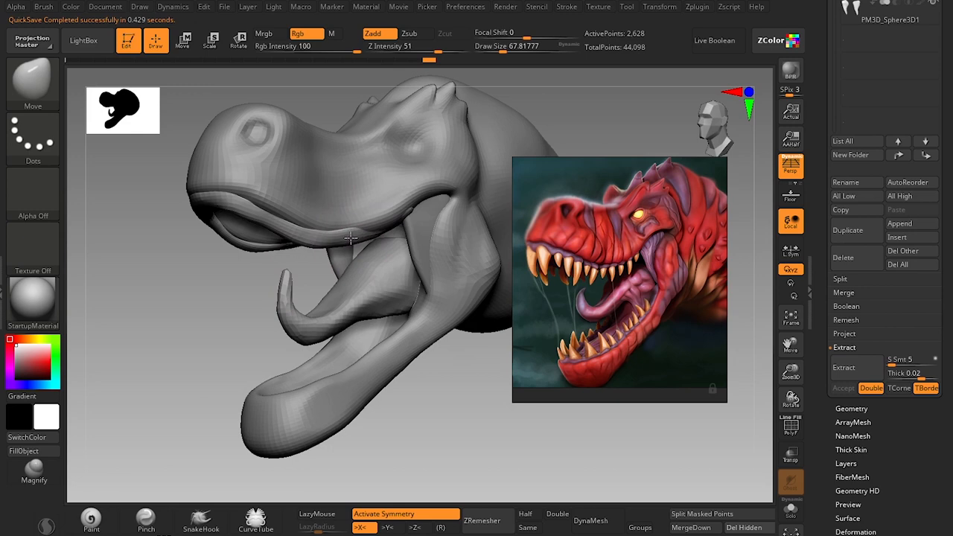
{"action": "left_click_drag", "start_coordinate": [316, 264], "coordinate": [346, 237]}
{"action": "key", "text": "bracketright"}
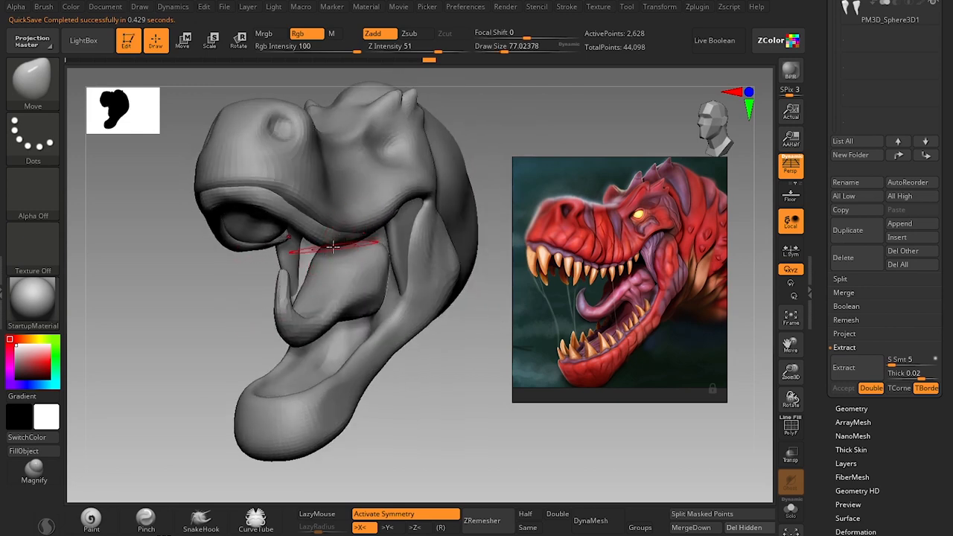
Even out the gum's lower edge from mid-jaw toward the snout with the Move brush at draw sizes of about 65 and 39.
{"action": "left_click_drag", "start_coordinate": [217, 337], "coordinate": [166, 339]}
{"action": "key", "text": "s"}
{"action": "left_click_drag", "start_coordinate": [381, 238], "coordinate": [352, 242]}
{"action": "key", "text": "s"}
{"action": "key", "text": "s"}
{"action": "left_click", "coordinate": [313, 239]}
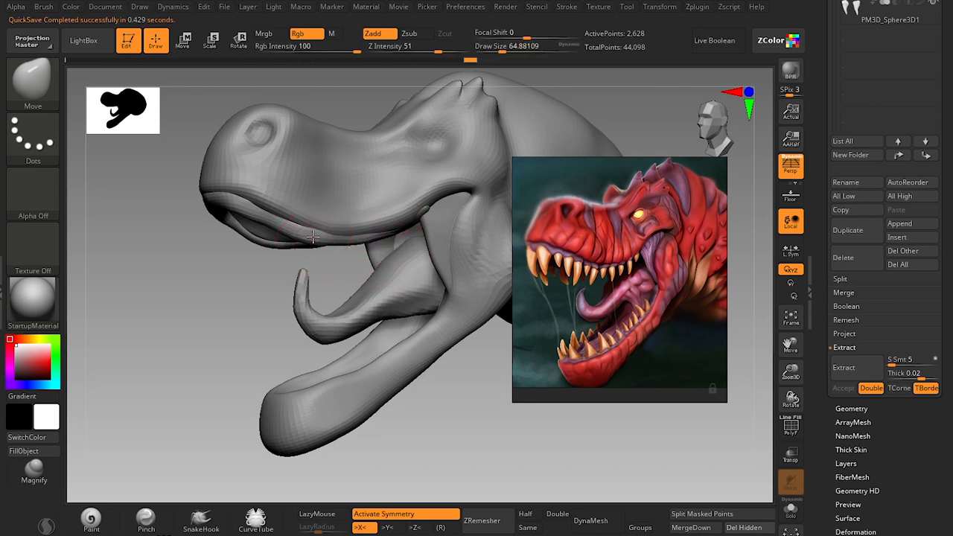
{"action": "key", "text": "s"}
{"action": "left_click_drag", "start_coordinate": [304, 234], "coordinate": [271, 227]}
{"action": "mouse_move", "coordinate": [250, 287]}
{"action": "left_mouse_down"}
{"action": "mouse_move", "coordinate": [236, 344]}
{"action": "mouse_move", "coordinate": [252, 233]}
{"action": "left_mouse_up"}
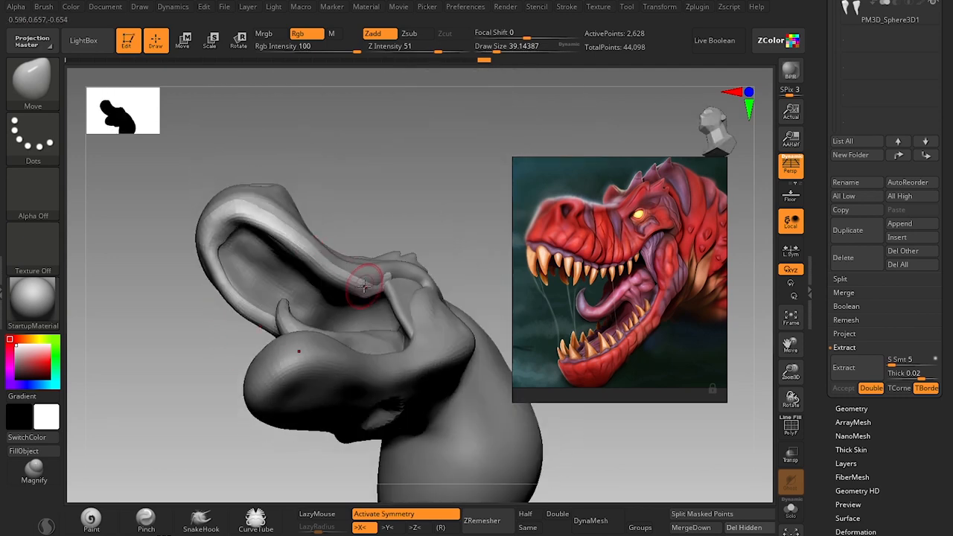
Shape the gum's rear end beside the mouth corner with the Move brush, reducing the draw size from about 132 to 49.
{"action": "key", "text": "s"}
{"action": "left_click", "coordinate": [383, 267]}
{"action": "left_click_drag", "start_coordinate": [415, 208], "coordinate": [399, 220]}
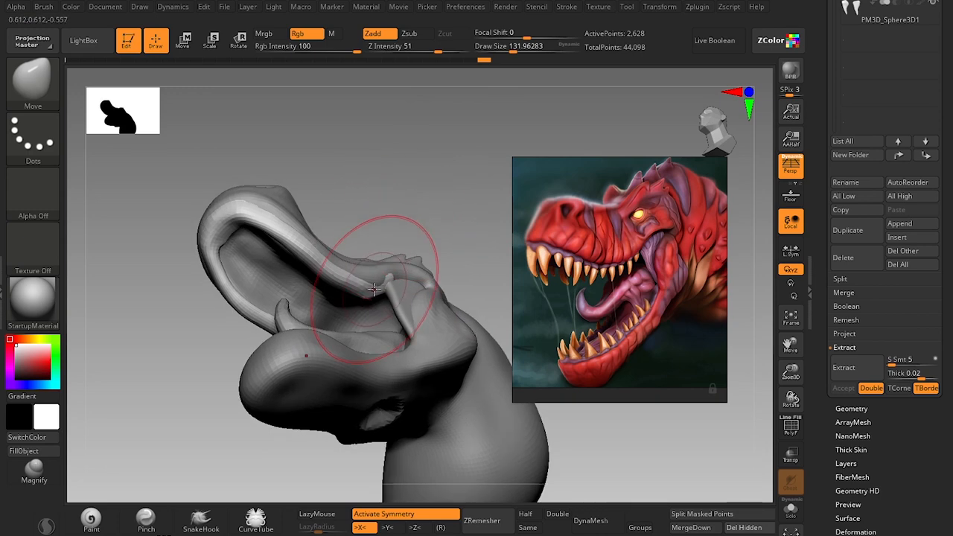
{"action": "key", "text": "s"}
{"action": "left_click", "coordinate": [364, 284]}
{"action": "key", "text": "s"}
{"action": "left_click", "coordinate": [365, 292]}
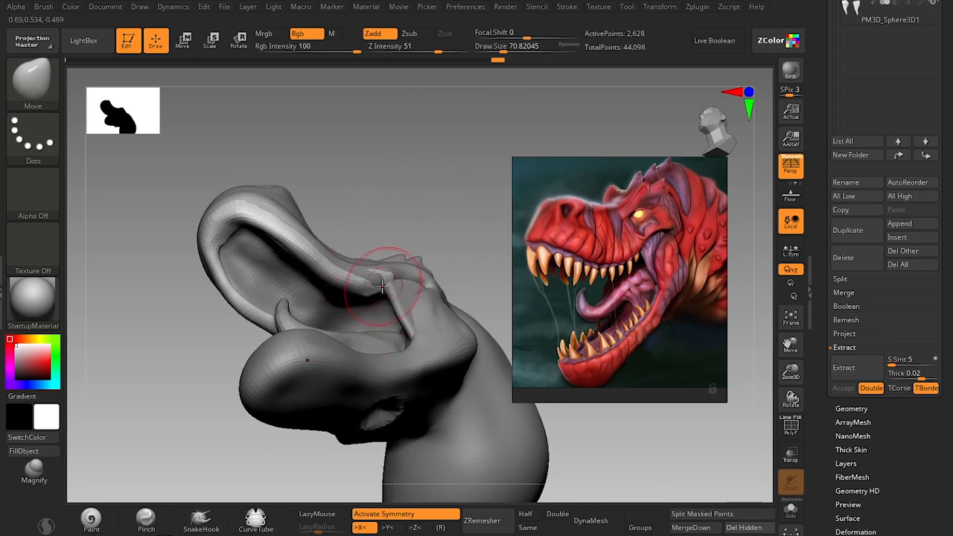
{"action": "key", "text": "s"}
{"action": "left_click", "coordinate": [376, 281]}
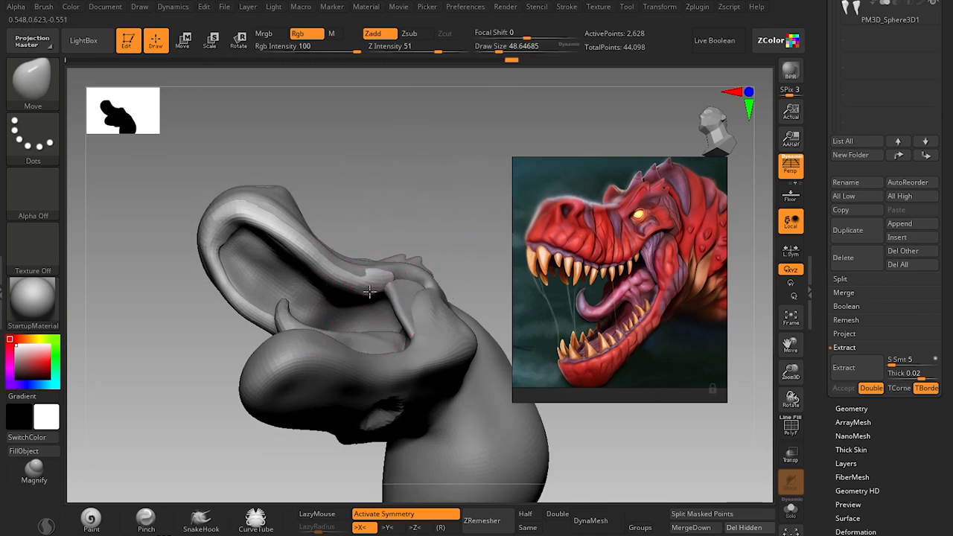
Adjust the gum's outer edge around the front of the snout with the Move brush at draw sizes of about 46 and 33.
{"action": "mouse_move", "coordinate": [414, 237]}
{"action": "left_mouse_down"}
{"action": "mouse_move", "coordinate": [392, 410]}
{"action": "mouse_move", "coordinate": [426, 320]}
{"action": "mouse_move", "coordinate": [422, 226]}
{"action": "mouse_move", "coordinate": [344, 222]}
{"action": "left_mouse_up"}
{"action": "key", "text": "s"}
{"action": "left_click", "coordinate": [392, 286]}
{"action": "key", "text": "s"}
{"action": "left_click", "coordinate": [292, 189]}
{"action": "key", "text": "s"}
{"action": "left_click", "coordinate": [289, 189]}
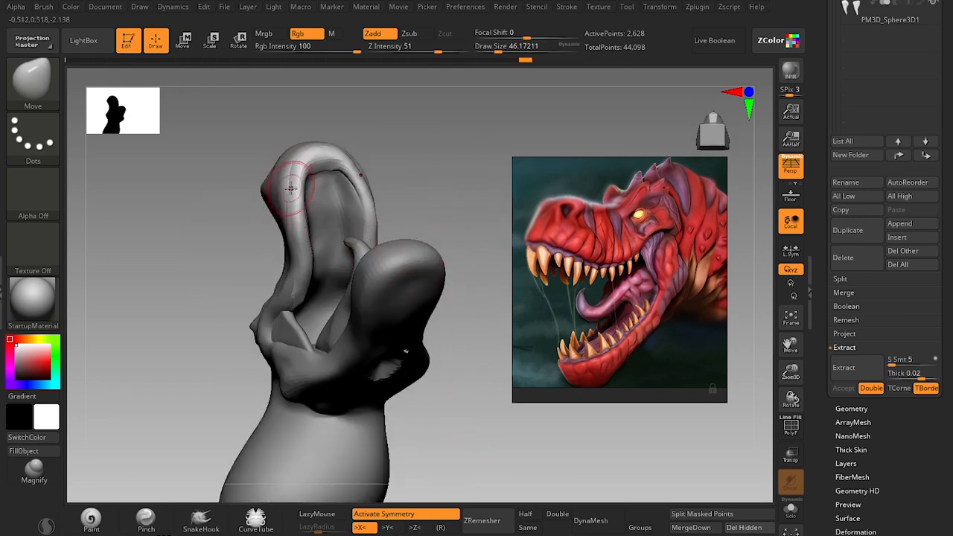
{"action": "key", "text": "s"}
{"action": "left_click", "coordinate": [288, 187]}
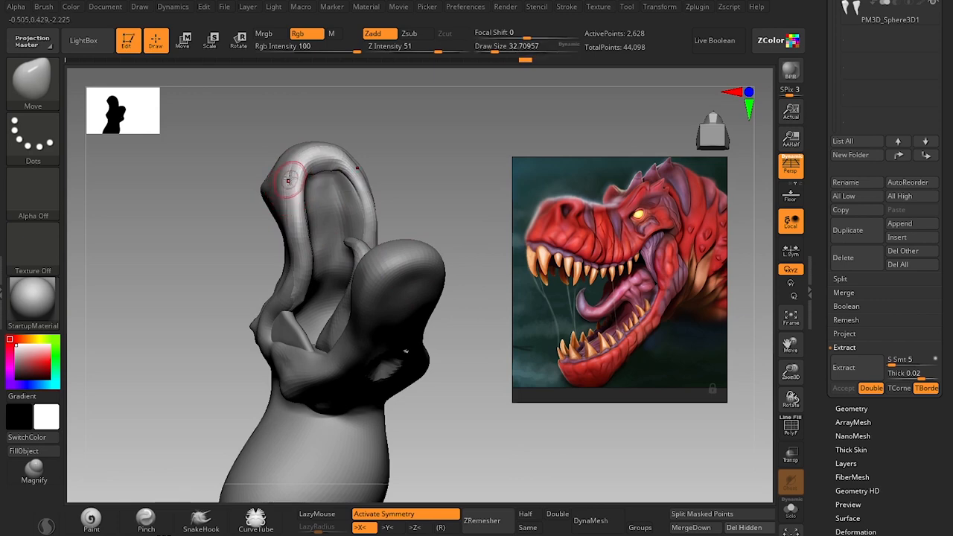
{"action": "mouse_move", "coordinate": [450, 159]}
{"action": "left_mouse_down"}
{"action": "mouse_move", "coordinate": [436, 445]}
{"action": "mouse_move", "coordinate": [448, 373]}
{"action": "left_mouse_up"}
{"action": "mouse_move", "coordinate": [340, 336]}
{"action": "left_mouse_down"}
{"action": "mouse_move", "coordinate": [330, 319]}
{"action": "mouse_move", "coordinate": [351, 385]}
{"action": "left_mouse_up"}
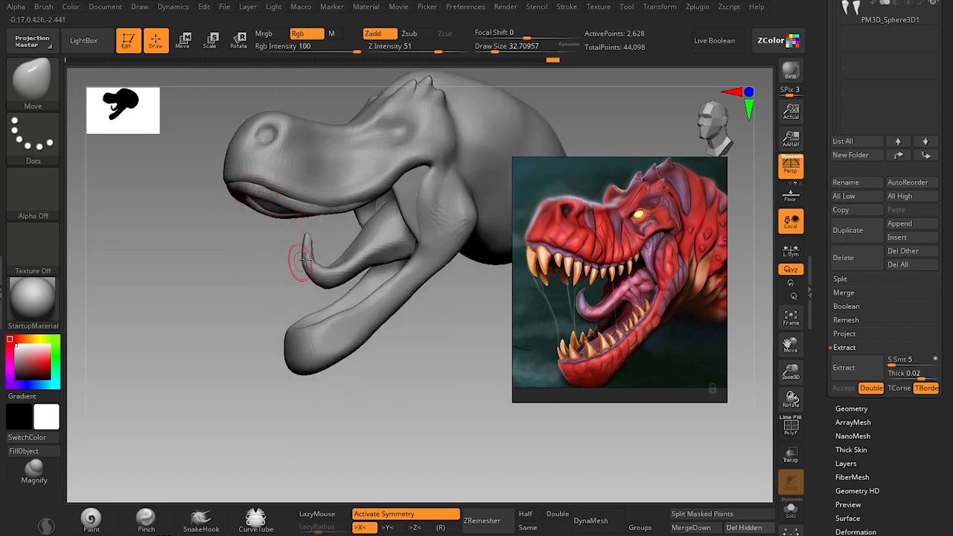
{"action": "mouse_move", "coordinate": [217, 345]}
{"action": "left_mouse_down"}
{"action": "mouse_move", "coordinate": [207, 360]}
{"action": "mouse_move", "coordinate": [213, 354]}
{"action": "left_mouse_up"}
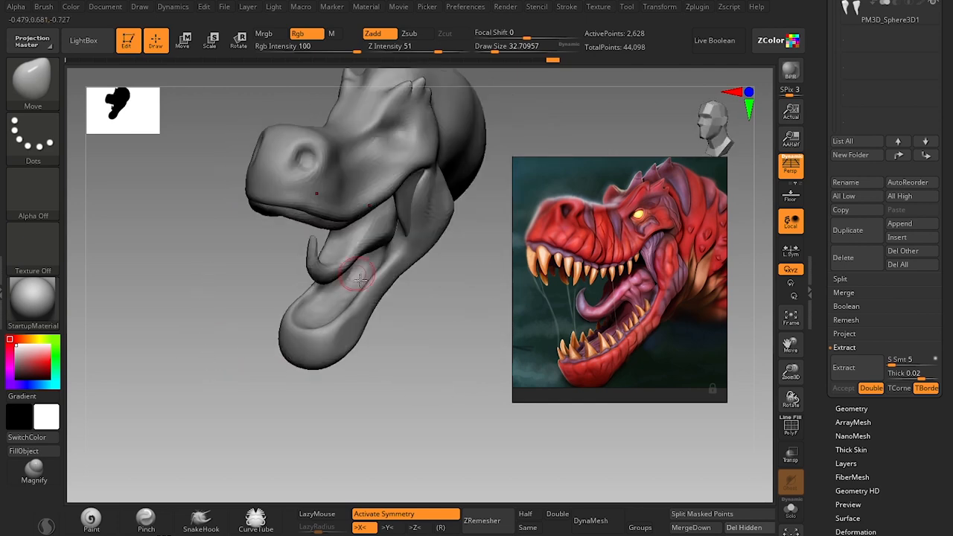
Place a copy of the Extract0 gum mesh along the lower jaw's rim with the transform gizmo.
{"action": "left_click", "coordinate": [338, 339], "text": "alt"}
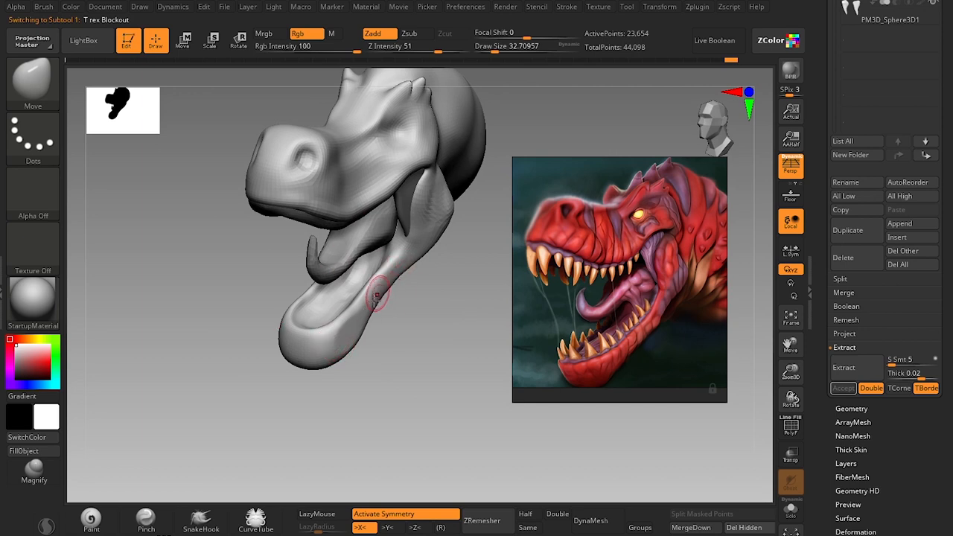
{"action": "left_click_drag", "start_coordinate": [387, 381], "coordinate": [316, 186]}
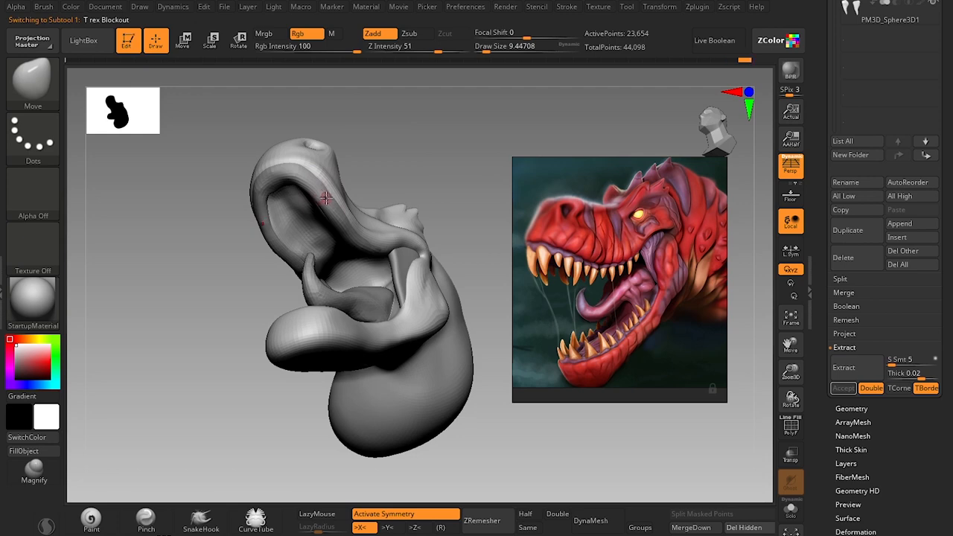
{"action": "left_click_drag", "start_coordinate": [824, 149], "coordinate": [824, 358]}
{"action": "left_click", "coordinate": [887, 163]}
{"action": "left_click_drag", "start_coordinate": [466, 134], "coordinate": [406, 289]}
{"action": "key", "text": "w"}
{"action": "left_click_drag", "start_coordinate": [416, 175], "coordinate": [400, 215], "text": "ctrl"}
{"action": "mouse_move", "coordinate": [406, 440]}
{"action": "left_mouse_down"}
{"action": "mouse_move", "coordinate": [521, 442]}
{"action": "mouse_move", "coordinate": [411, 443]}
{"action": "mouse_move", "coordinate": [418, 432]}
{"action": "left_mouse_up"}
{"action": "left_click_drag", "start_coordinate": [400, 282], "coordinate": [414, 289]}
{"action": "mouse_move", "coordinate": [449, 326]}
{"action": "left_mouse_down"}
{"action": "mouse_move", "coordinate": [472, 318]}
{"action": "mouse_move", "coordinate": [456, 314]}
{"action": "left_mouse_up"}
{"action": "key", "text": "q"}
Fit the lower gum to the jaw rim and mouth corner with the Move brush at draw sizes of about 108 and 90.
{"action": "left_click_drag", "start_coordinate": [417, 399], "coordinate": [514, 395]}
{"action": "left_click_drag", "start_coordinate": [402, 380], "coordinate": [420, 408]}
{"action": "mouse_move", "coordinate": [357, 443]}
{"action": "left_mouse_down"}
{"action": "mouse_move", "coordinate": [266, 444]}
{"action": "mouse_move", "coordinate": [298, 436]}
{"action": "left_mouse_up"}
{"action": "left_click_drag", "start_coordinate": [398, 214], "coordinate": [388, 210]}
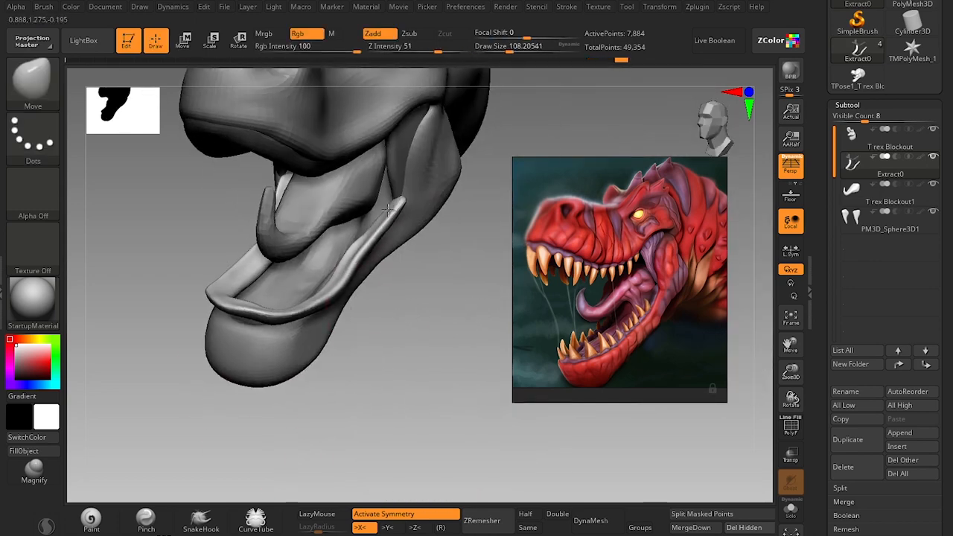
{"action": "left_click_drag", "start_coordinate": [387, 429], "coordinate": [465, 417]}
{"action": "mouse_move", "coordinate": [320, 262]}
{"action": "left_mouse_down"}
{"action": "mouse_move", "coordinate": [294, 235]}
{"action": "mouse_move", "coordinate": [281, 257]}
{"action": "left_mouse_up"}
{"action": "mouse_move", "coordinate": [417, 428]}
{"action": "left_mouse_down"}
{"action": "mouse_move", "coordinate": [309, 421]}
{"action": "mouse_move", "coordinate": [417, 417]}
{"action": "left_mouse_up"}
{"action": "key", "text": "s"}
{"action": "left_click_drag", "start_coordinate": [405, 228], "coordinate": [397, 232]}
{"action": "mouse_move", "coordinate": [428, 354]}
{"action": "left_mouse_down"}
{"action": "mouse_move", "coordinate": [409, 338]}
{"action": "mouse_move", "coordinate": [313, 335]}
{"action": "left_mouse_up"}
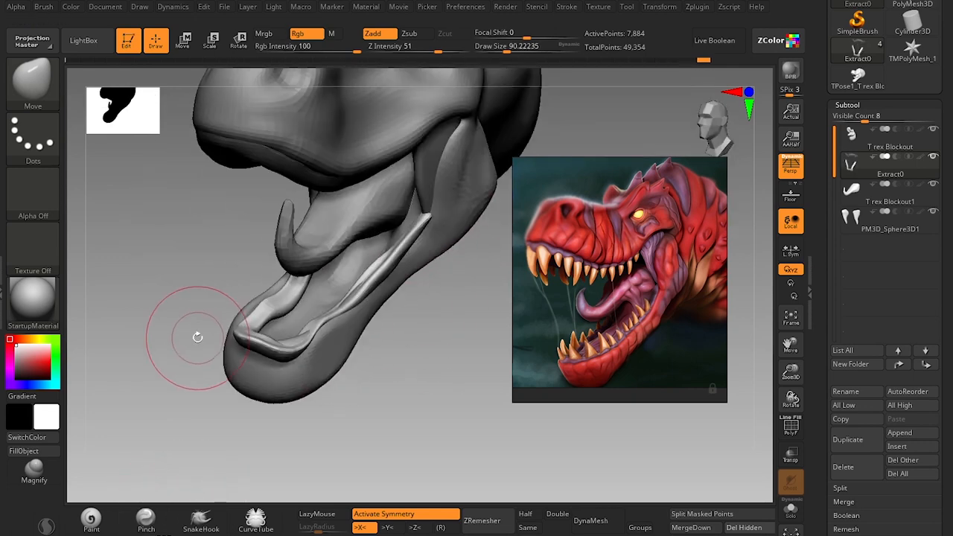
Thicken the lower gum around the front and sides of the jaw with the Inflate brush, adjusting the draw size between strokes.
{"action": "key", "text": "b"}
{"action": "key", "text": "i"}
{"action": "key", "text": "n"}
{"action": "left_click_drag", "start_coordinate": [382, 336], "coordinate": [439, 354]}
{"action": "left_click_drag", "start_coordinate": [358, 418], "coordinate": [477, 417]}
{"action": "mouse_move", "coordinate": [204, 344]}
{"action": "left_mouse_down"}
{"action": "mouse_move", "coordinate": [195, 329]}
{"action": "mouse_move", "coordinate": [136, 364]}
{"action": "left_mouse_up"}
{"action": "left_click_drag", "start_coordinate": [292, 300], "coordinate": [270, 366]}
{"action": "key", "text": "s"}
{"action": "mouse_move", "coordinate": [171, 379]}
{"action": "left_mouse_down"}
{"action": "mouse_move", "coordinate": [168, 395]}
{"action": "mouse_move", "coordinate": [188, 384]}
{"action": "left_mouse_up"}
{"action": "mouse_move", "coordinate": [223, 417]}
{"action": "left_mouse_down"}
{"action": "mouse_move", "coordinate": [293, 354]}
{"action": "mouse_move", "coordinate": [388, 328]}
{"action": "left_mouse_up"}
{"action": "key", "text": "s"}
{"action": "mouse_move", "coordinate": [328, 297]}
{"action": "left_mouse_down"}
{"action": "mouse_move", "coordinate": [395, 256]}
{"action": "mouse_move", "coordinate": [372, 298]}
{"action": "mouse_move", "coordinate": [406, 301]}
{"action": "mouse_move", "coordinate": [400, 362]}
{"action": "mouse_move", "coordinate": [413, 375]}
{"action": "mouse_move", "coordinate": [447, 365]}
{"action": "mouse_move", "coordinate": [406, 359]}
{"action": "left_mouse_up"}
Assign the gum mesh a single polygroup and rebuild its topology with ZRemesher.
{"action": "key", "text": "b"}
{"action": "key", "text": "h"}
{"action": "key", "text": "p"}
{"action": "key", "text": "s"}
{"action": "key", "text": "shift+f"}
{"action": "key", "text": "ctrl+w"}
{"action": "key", "text": "shift+f"}
{"action": "key", "text": "b"}
{"action": "key", "text": "m"}
{"action": "key", "text": "v"}
{"action": "key", "text": "s"}
{"action": "mouse_move", "coordinate": [417, 417]}
{"action": "left_mouse_down", "text": "alt"}
{"action": "mouse_move", "coordinate": [413, 373]}
{"action": "mouse_move", "coordinate": [447, 403]}
{"action": "mouse_move", "coordinate": [440, 418]}
{"action": "mouse_move", "coordinate": [339, 336]}
{"action": "left_mouse_up", "text": "alt"}
{"action": "left_click", "coordinate": [483, 522]}
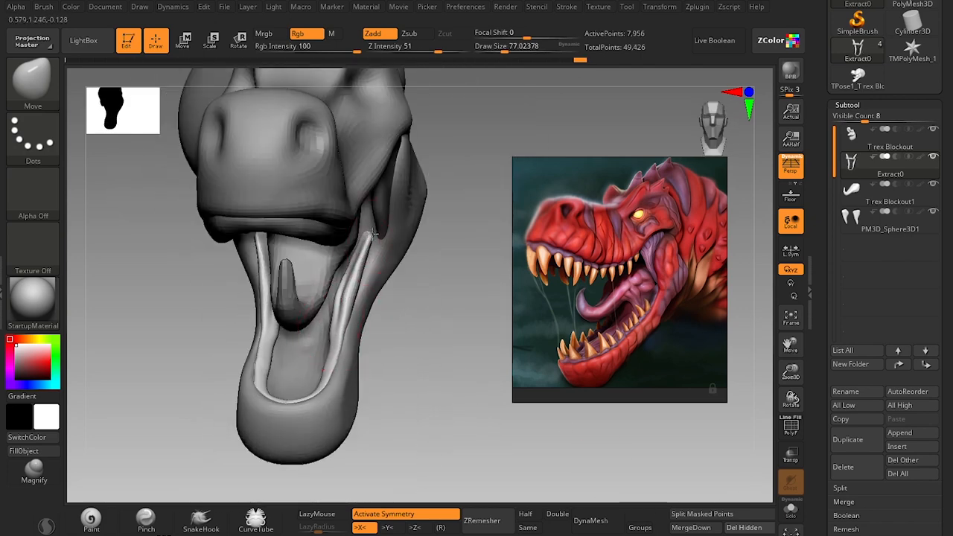
Pull the lower gum's rear end into the mouth corner with the Move brush at a draw size of about 77.
{"action": "left_click_drag", "start_coordinate": [372, 234], "coordinate": [378, 228]}
{"action": "mouse_move", "coordinate": [440, 394]}
{"action": "left_mouse_down"}
{"action": "mouse_move", "coordinate": [374, 399]}
{"action": "mouse_move", "coordinate": [415, 343]}
{"action": "left_mouse_up"}
{"action": "key", "text": "s"}
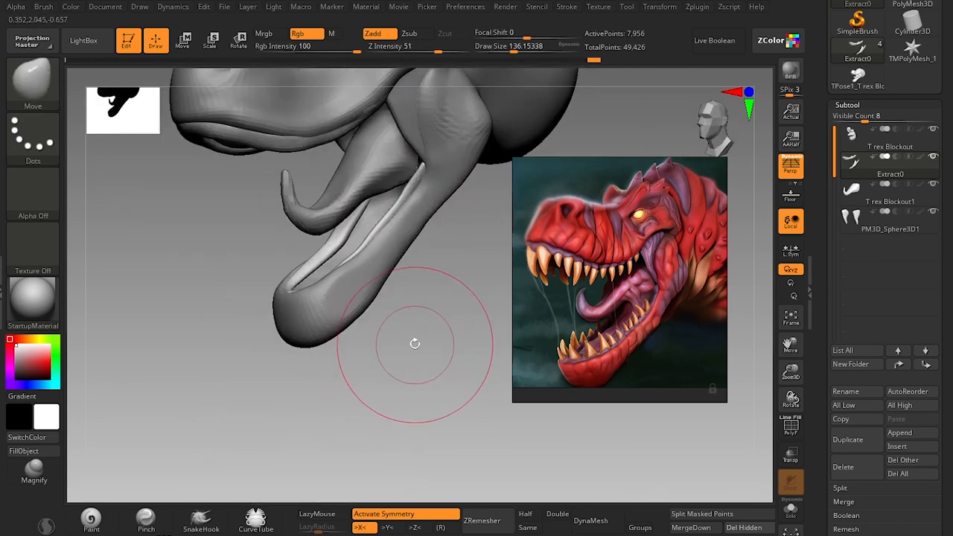
{"action": "key", "text": "super"}
{"action": "right_click", "coordinate": [848, 533]}
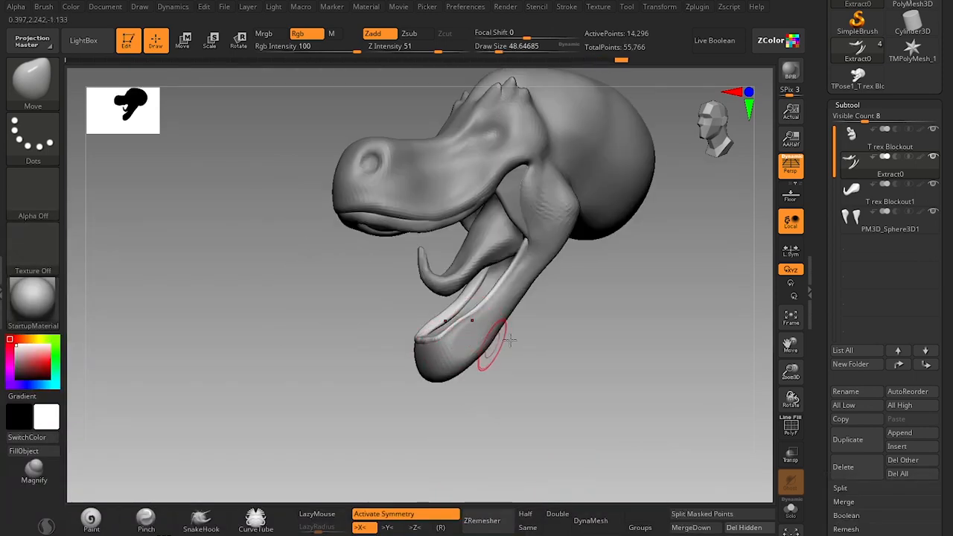
{"action": "mouse_move", "coordinate": [569, 342]}
{"action": "left_mouse_down"}
{"action": "mouse_move", "coordinate": [583, 335]}
{"action": "mouse_move", "coordinate": [579, 347]}
{"action": "left_mouse_up"}
{"action": "left_click_drag", "start_coordinate": [579, 347], "coordinate": [506, 364], "text": "alt"}
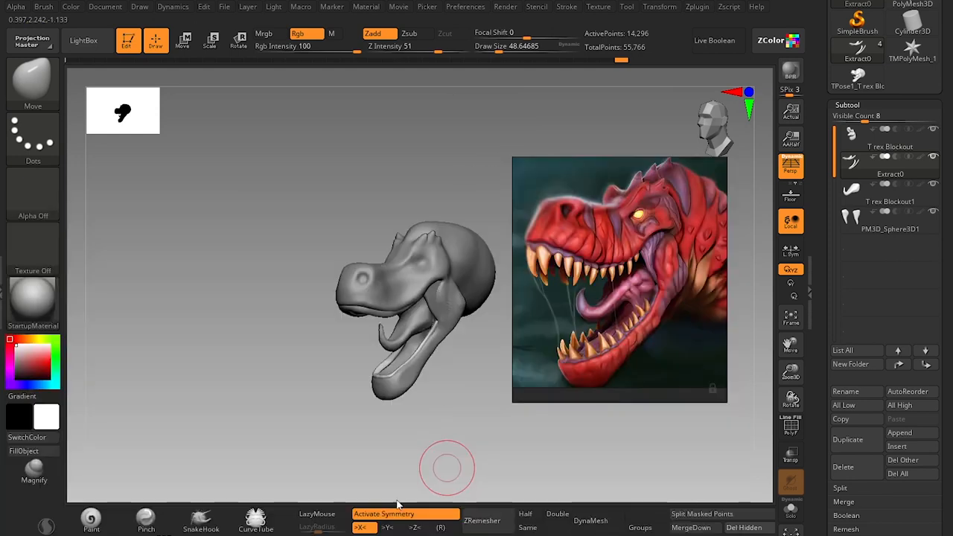
{"action": "mouse_move", "coordinate": [425, 419]}
{"action": "left_mouse_down"}
{"action": "mouse_move", "coordinate": [442, 400]}
{"action": "mouse_move", "coordinate": [381, 361]}
{"action": "left_mouse_up"}
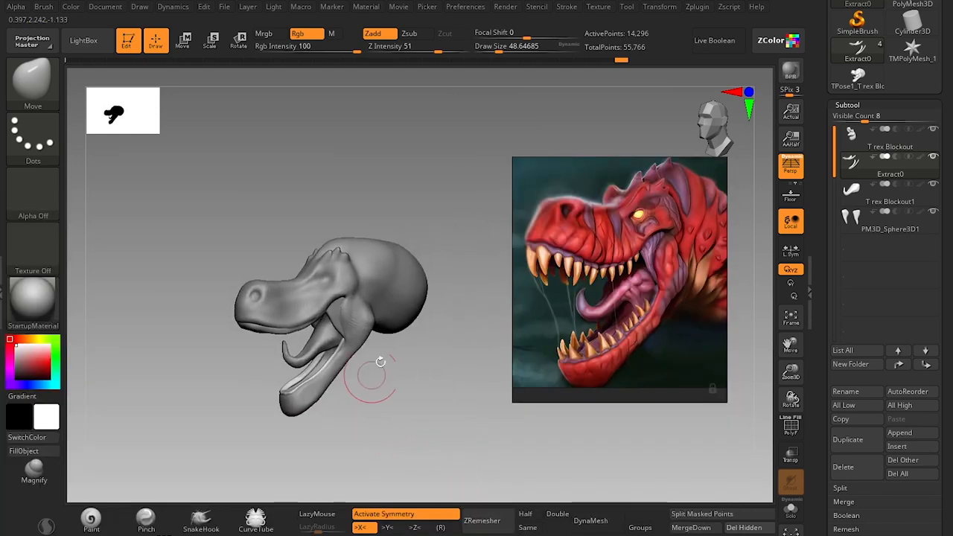
Switch to the T rex Blockout head and reshape the nostril's rim into a teardrop outline with the Move brush.
{"action": "mouse_move", "coordinate": [236, 220]}
{"action": "left_mouse_down"}
{"action": "mouse_move", "coordinate": [191, 298]}
{"action": "mouse_move", "coordinate": [164, 419]}
{"action": "mouse_move", "coordinate": [196, 461]}
{"action": "mouse_move", "coordinate": [251, 459]}
{"action": "left_mouse_up"}
{"action": "key", "text": "s"}
{"action": "mouse_move", "coordinate": [354, 261]}
{"action": "left_mouse_down"}
{"action": "mouse_move", "coordinate": [330, 249]}
{"action": "mouse_move", "coordinate": [336, 228]}
{"action": "mouse_move", "coordinate": [320, 224]}
{"action": "left_mouse_up"}
{"action": "left_click", "coordinate": [392, 270], "text": "alt"}
{"action": "key", "text": "s"}
{"action": "key", "text": "s"}
{"action": "key", "text": "s"}
{"action": "key", "text": "s"}
{"action": "left_click_drag", "start_coordinate": [316, 216], "coordinate": [318, 216]}
{"action": "left_click_drag", "start_coordinate": [319, 216], "coordinate": [321, 209]}
{"action": "key", "text": "s"}
{"action": "left_click_drag", "start_coordinate": [321, 244], "coordinate": [323, 248]}
{"action": "left_click_drag", "start_coordinate": [328, 247], "coordinate": [335, 243]}
{"action": "key", "text": "s"}
{"action": "key", "text": "s"}
Carve a crease below the brow at the eye socket with the Standard brush at Z Intensity 25, following the reference.
{"action": "left_click_drag", "start_coordinate": [268, 376], "coordinate": [142, 451]}
{"action": "scroll", "coordinate": [596, 298], "scroll_direction": "down", "scroll_amount": 1}
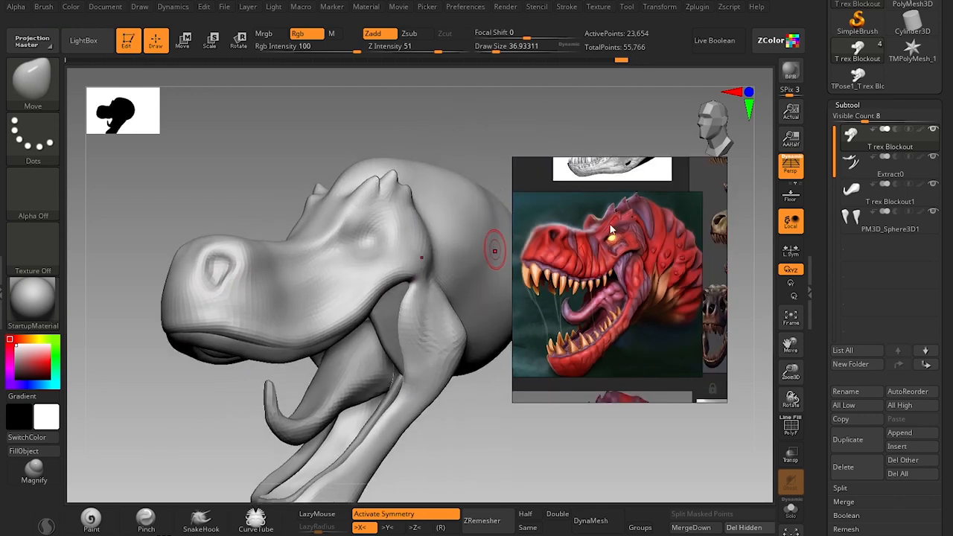
{"action": "scroll", "coordinate": [657, 235], "scroll_direction": "up", "scroll_amount": 5}
{"action": "left_click_drag", "start_coordinate": [459, 128], "coordinate": [455, 182], "text": "alt"}
{"action": "key", "text": "b"}
{"action": "key", "text": "s"}
{"action": "key", "text": "t"}
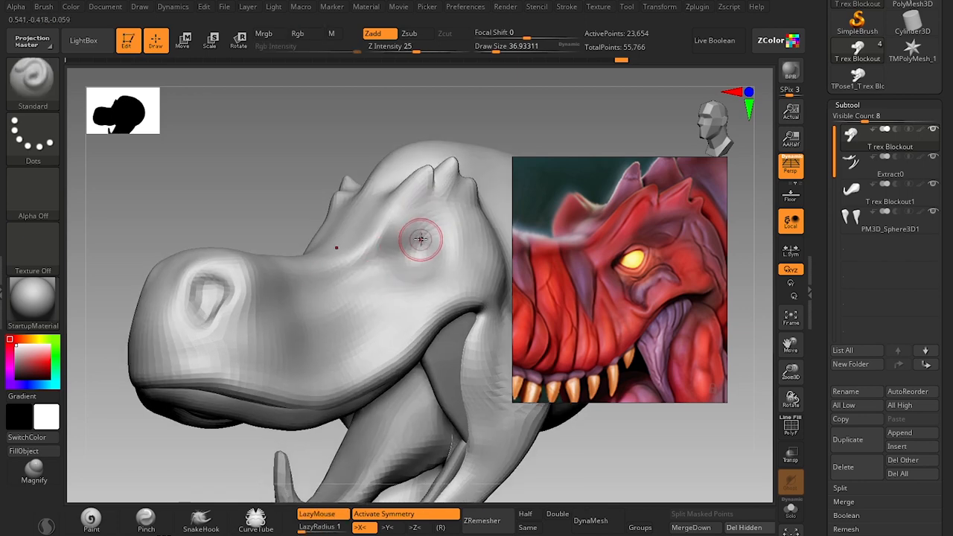
{"action": "left_click_drag", "start_coordinate": [431, 228], "coordinate": [396, 253], "text": "alt"}
{"action": "key", "text": "bracketleft"}
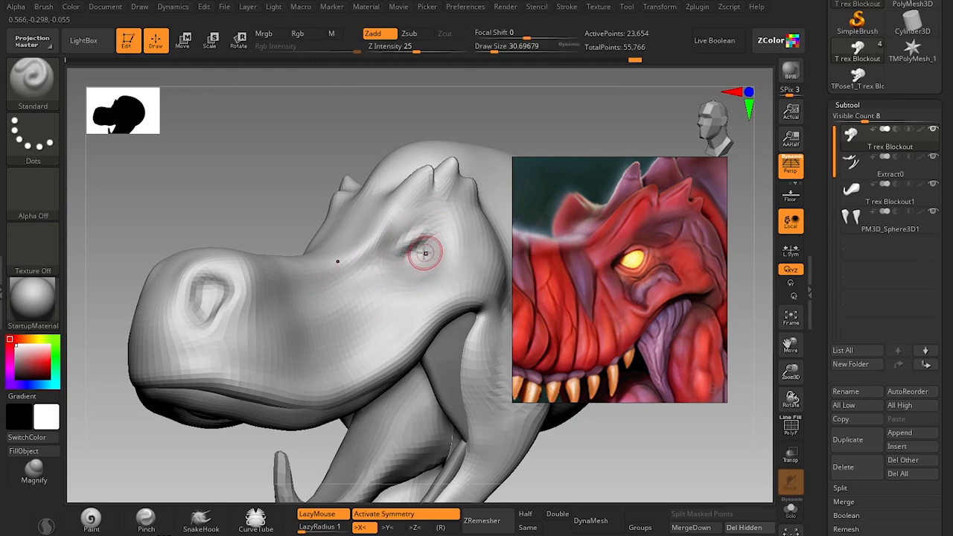
Adjust the lower edge of the eye socket with the Move brush at draw sizes of about 37 and 35.
{"action": "key", "text": "s"}
{"action": "key", "text": "b"}
{"action": "key", "text": "m"}
{"action": "key", "text": "v"}
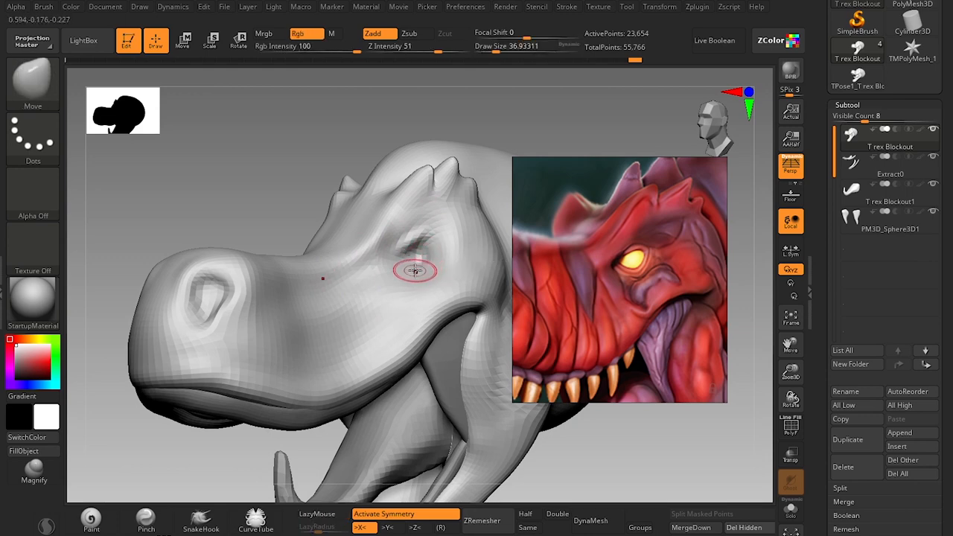
{"action": "key", "text": "s"}
{"action": "key", "text": "s"}
{"action": "left_click_drag", "start_coordinate": [417, 273], "coordinate": [411, 269]}
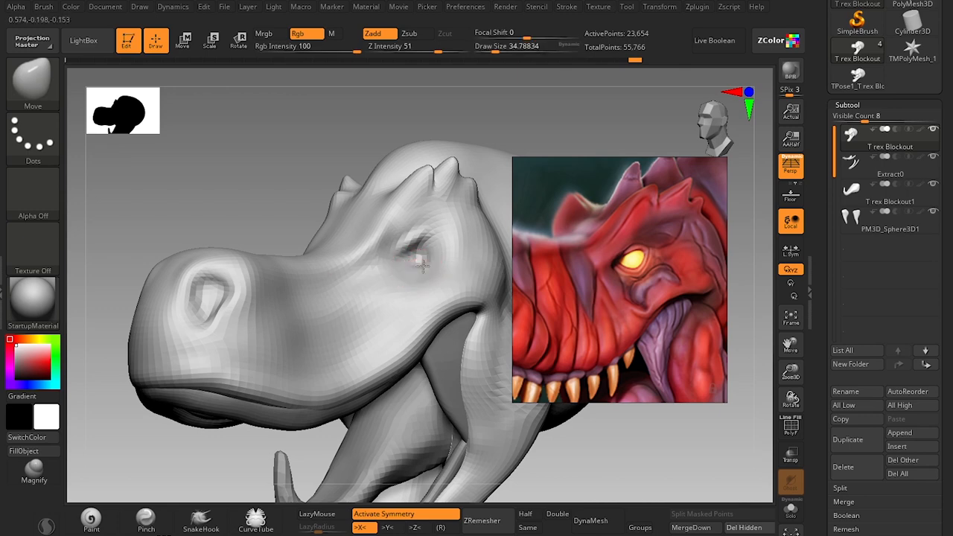
Append a Sphere3D subtool for the eyes.
{"action": "left_click_drag", "start_coordinate": [615, 467], "coordinate": [604, 392], "text": "alt"}
{"action": "left_click_drag", "start_coordinate": [612, 437], "coordinate": [538, 440]}
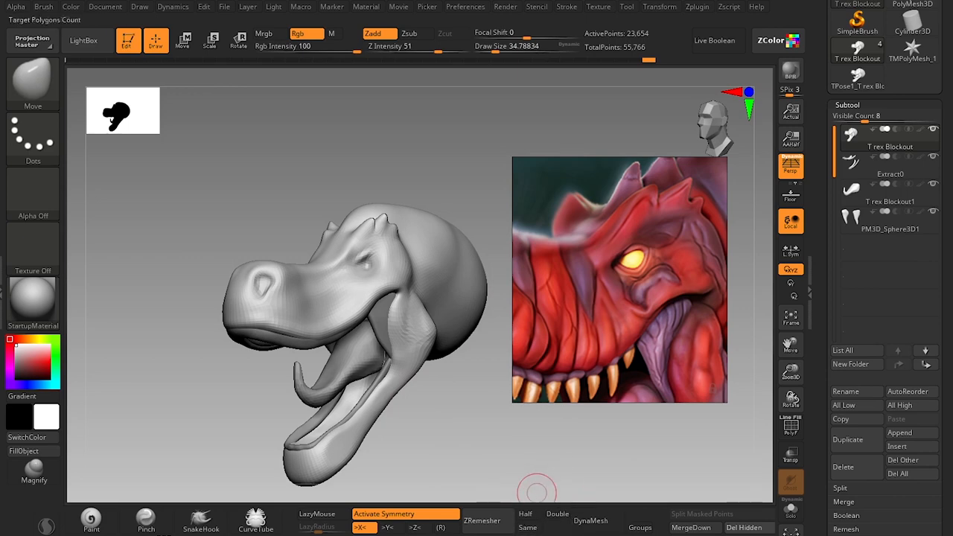
{"action": "left_click", "coordinate": [900, 433]}
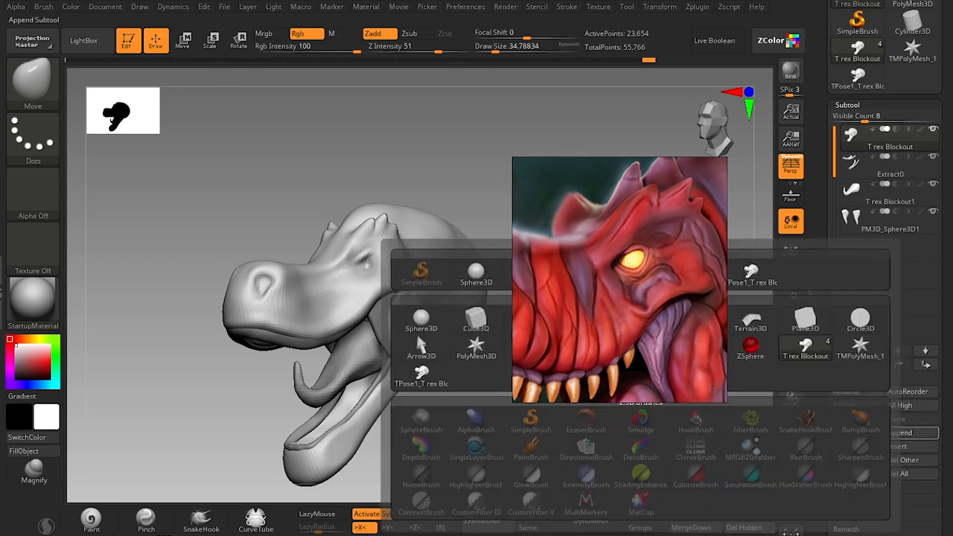
{"action": "left_click", "coordinate": [476, 275]}
{"action": "left_click_drag", "start_coordinate": [448, 412], "coordinate": [462, 398]}
{"action": "key", "text": "bracketleft"}
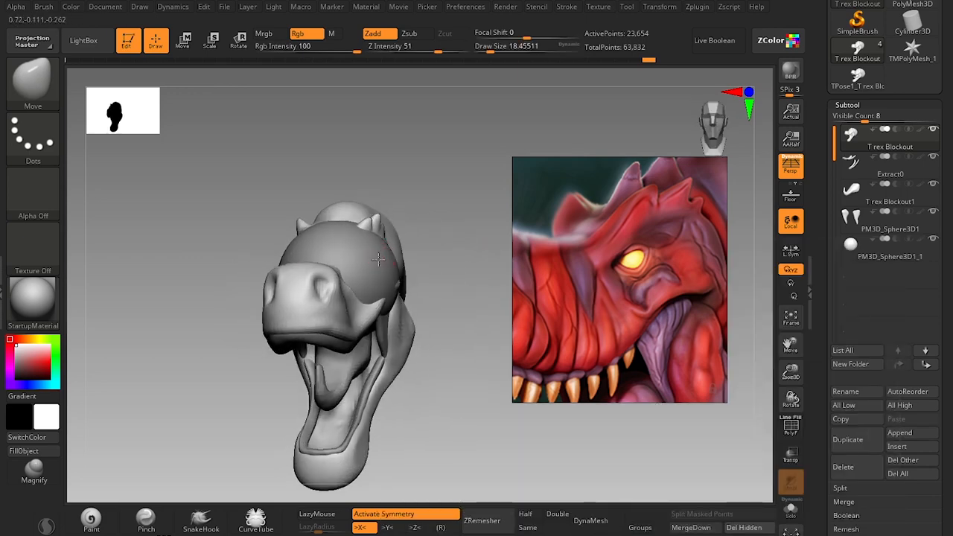
Move the sphere out beside the head, mirror it to the opposite side, and turn on X symmetry.
{"action": "left_click", "coordinate": [378, 259], "text": "alt"}
{"action": "left_click_drag", "start_coordinate": [418, 257], "coordinate": [449, 244], "text": "shift"}
{"action": "key", "text": "w"}
{"action": "left_click_drag", "start_coordinate": [375, 237], "coordinate": [371, 235]}
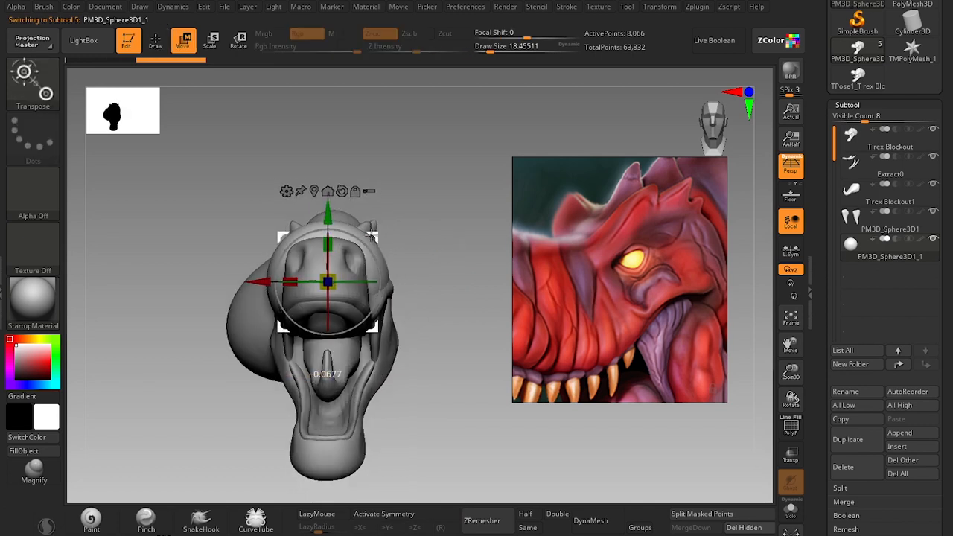
{"action": "left_click_drag", "start_coordinate": [257, 282], "coordinate": [149, 281]}
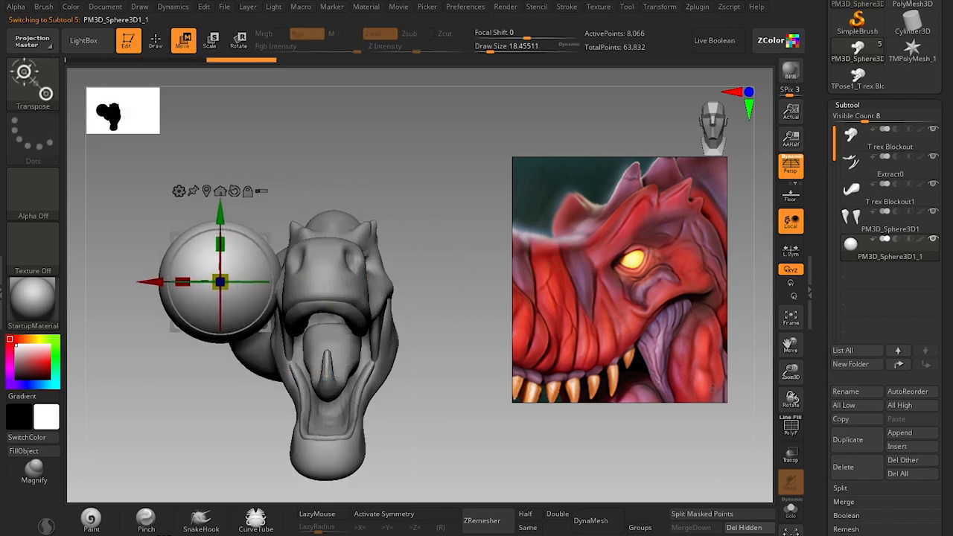
{"action": "left_click", "coordinate": [719, 534]}
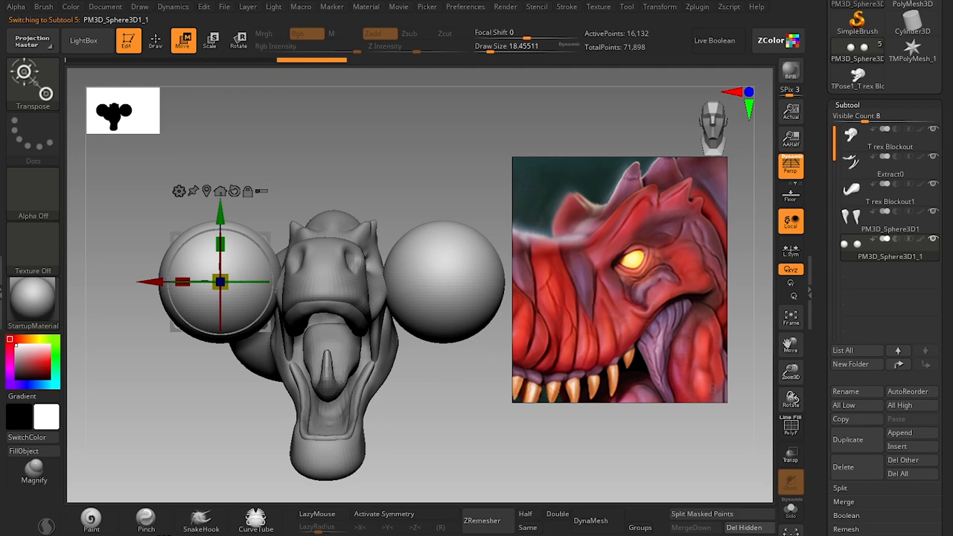
{"action": "key", "text": "x"}
Shrink the paired spheres to eyeball size and place them in the eye sockets with the gizmo.
{"action": "left_click_drag", "start_coordinate": [432, 447], "coordinate": [436, 364]}
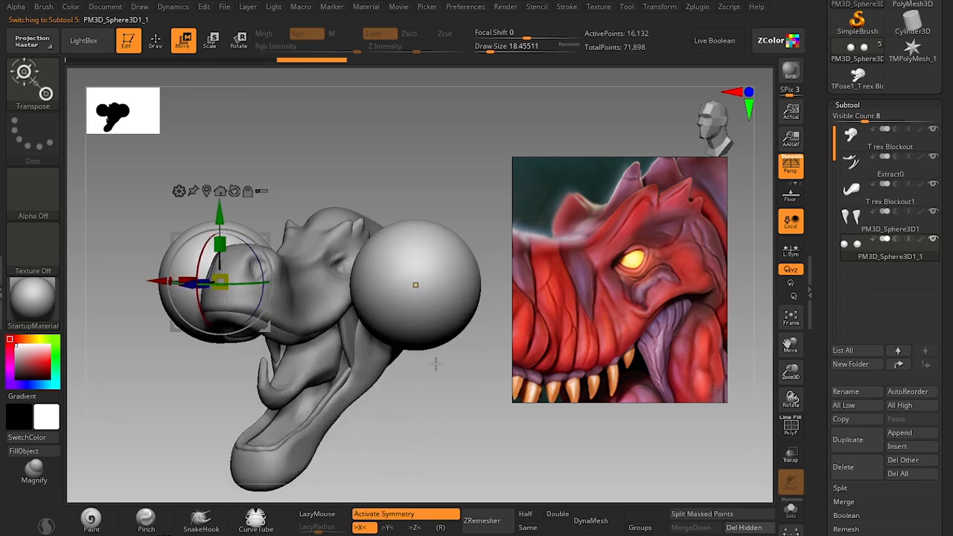
{"action": "left_click", "coordinate": [416, 285]}
{"action": "left_click_drag", "start_coordinate": [482, 165], "coordinate": [482, 202], "text": "alt"}
{"action": "left_click_drag", "start_coordinate": [415, 284], "coordinate": [292, 376]}
{"action": "left_click_drag", "start_coordinate": [398, 217], "coordinate": [483, 212]}
{"action": "left_click_drag", "start_coordinate": [442, 253], "coordinate": [425, 264]}
{"action": "left_click_drag", "start_coordinate": [497, 188], "coordinate": [442, 190]}
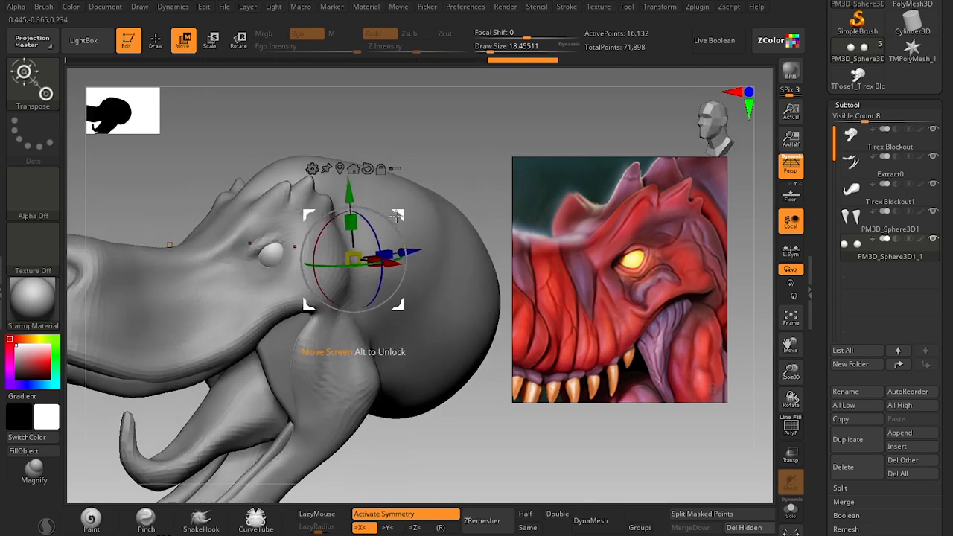
Fine-tune the eyeballs' placement, rotation and size so they sit under the brows.
{"action": "left_click_drag", "start_coordinate": [396, 215], "coordinate": [388, 220]}
{"action": "left_click_drag", "start_coordinate": [469, 443], "coordinate": [423, 400]}
{"action": "left_click_drag", "start_coordinate": [420, 219], "coordinate": [413, 213]}
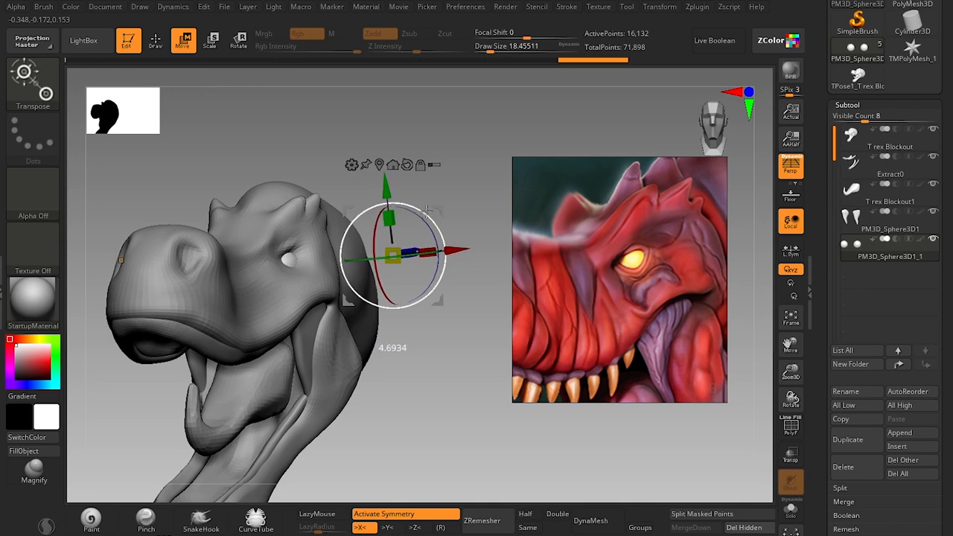
{"action": "right_click_drag", "start_coordinate": [491, 212], "coordinate": [498, 233], "text": "ctrl"}
{"action": "left_click_drag", "start_coordinate": [480, 385], "coordinate": [419, 396]}
{"action": "left_click_drag", "start_coordinate": [440, 232], "coordinate": [438, 234]}
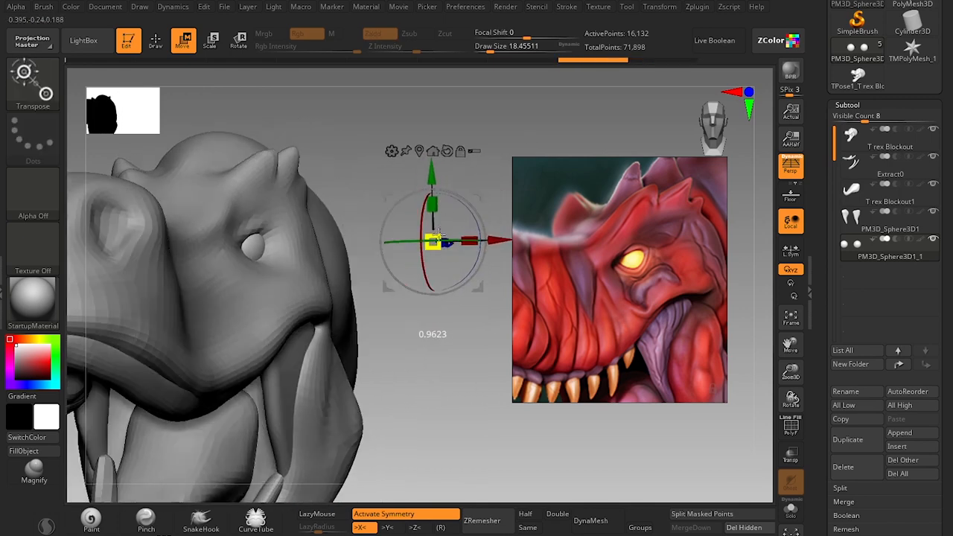
{"action": "left_click_drag", "start_coordinate": [464, 353], "coordinate": [458, 380]}
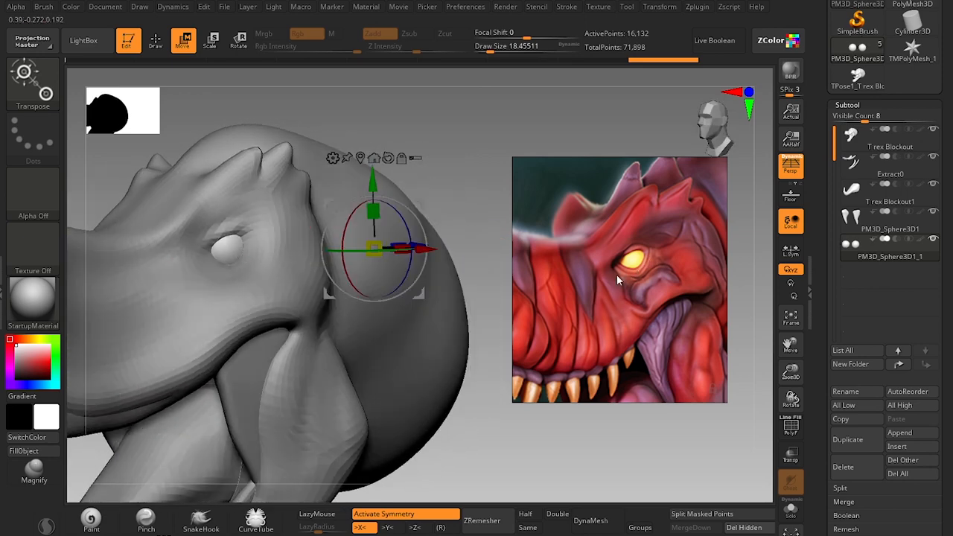
Compare the head's eye, brow and mouth areas with the red T-rex reference artwork.
{"action": "key", "text": "q"}
{"action": "mouse_move", "coordinate": [457, 347]}
{"action": "left_mouse_down"}
{"action": "mouse_move", "coordinate": [458, 400]}
{"action": "mouse_move", "coordinate": [485, 366]}
{"action": "mouse_move", "coordinate": [455, 387]}
{"action": "mouse_move", "coordinate": [491, 329]}
{"action": "left_mouse_up"}
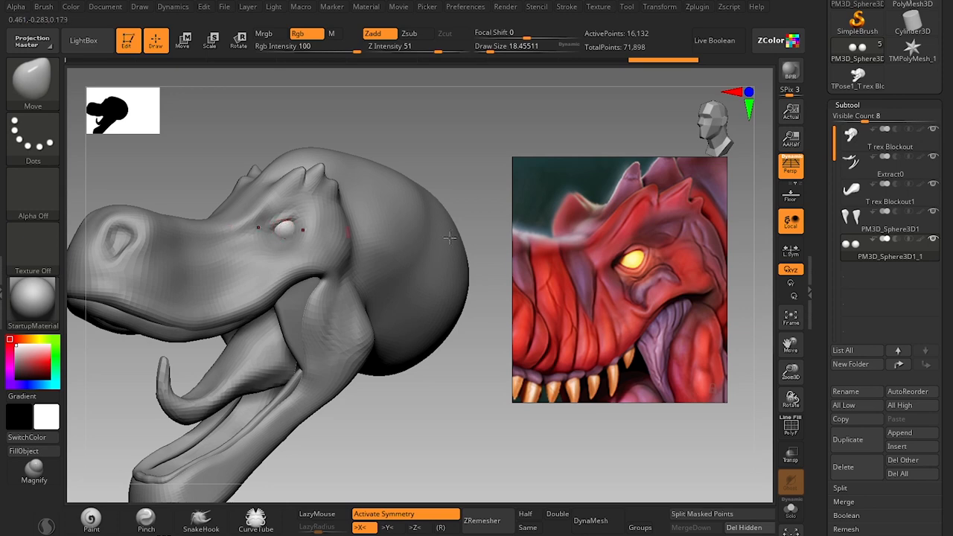
{"action": "mouse_move", "coordinate": [861, 256]}
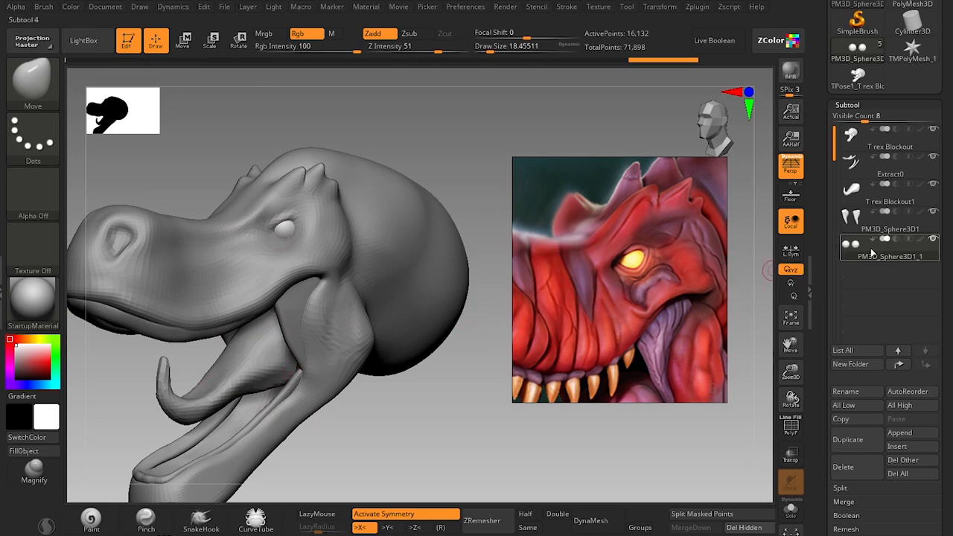
{"action": "mouse_move", "coordinate": [855, 218]}
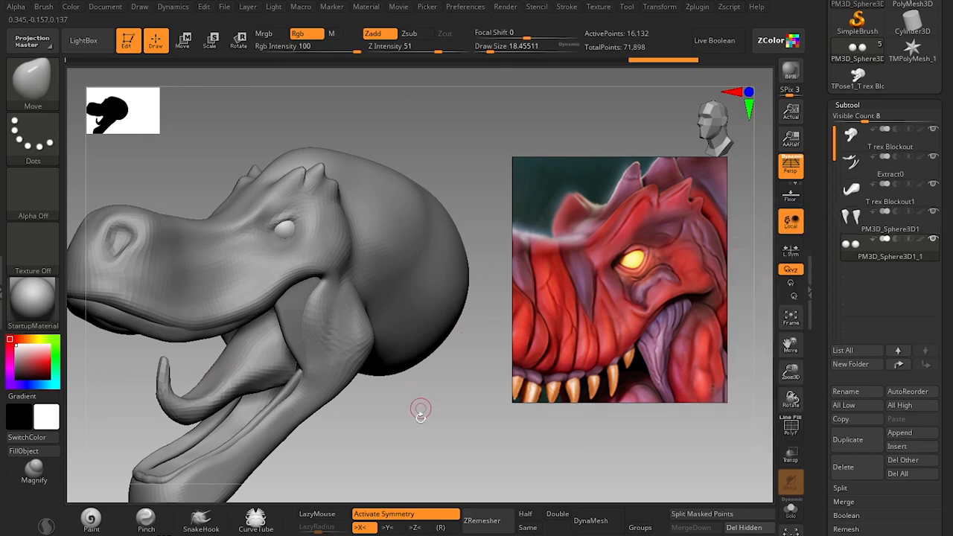
{"action": "left_click_drag", "start_coordinate": [424, 443], "coordinate": [429, 384], "text": "alt"}
{"action": "scroll", "coordinate": [633, 298], "scroll_direction": "down", "scroll_amount": 5}
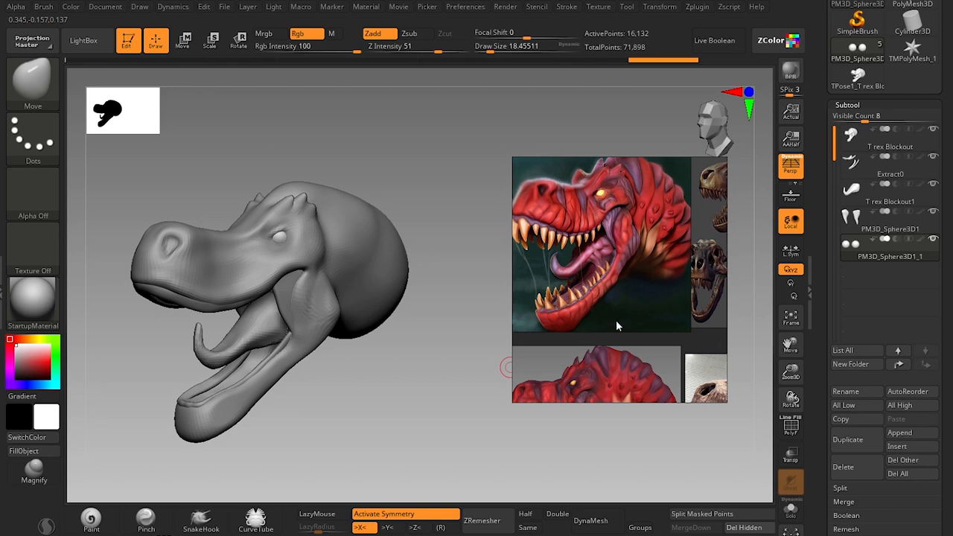
{"action": "scroll", "coordinate": [605, 252], "scroll_direction": "up", "scroll_amount": 4}
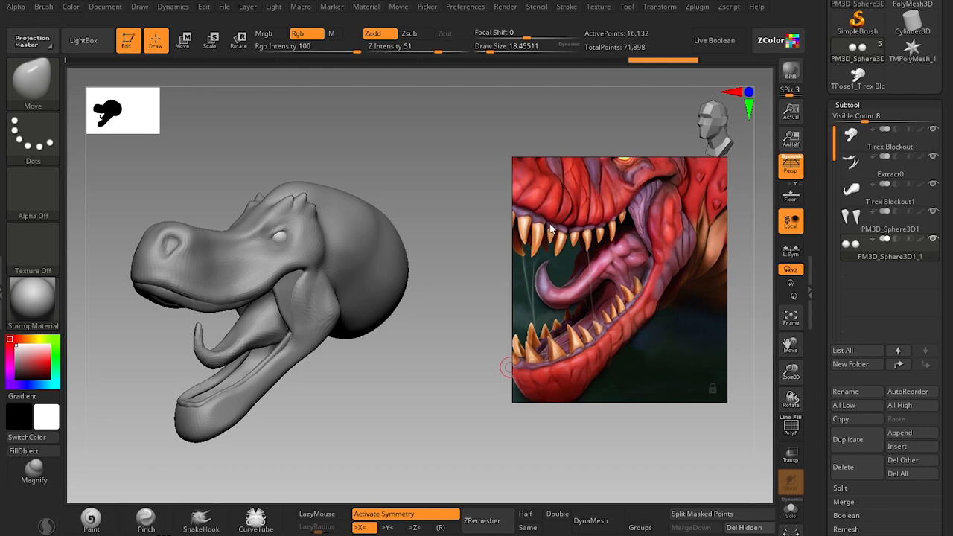
{"action": "middle_click_drag", "start_coordinate": [644, 200], "coordinate": [636, 288]}
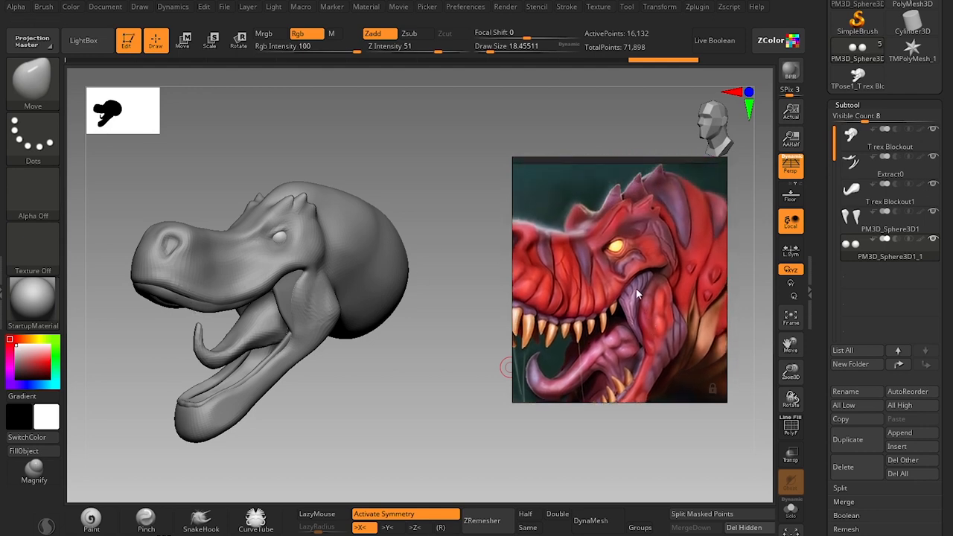
{"action": "scroll", "coordinate": [622, 279], "scroll_direction": "up", "scroll_amount": 2}
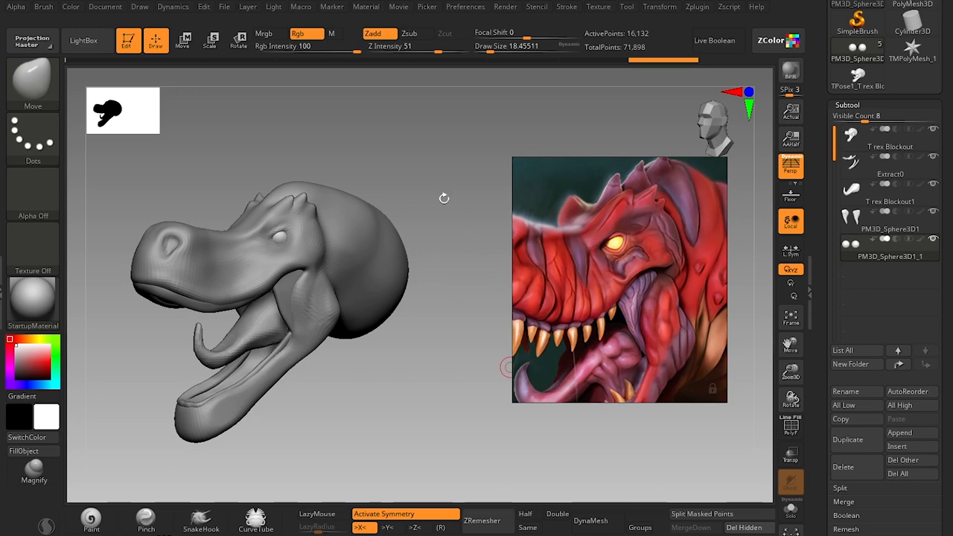
{"action": "left_click_drag", "start_coordinate": [421, 195], "coordinate": [444, 298], "text": "alt"}
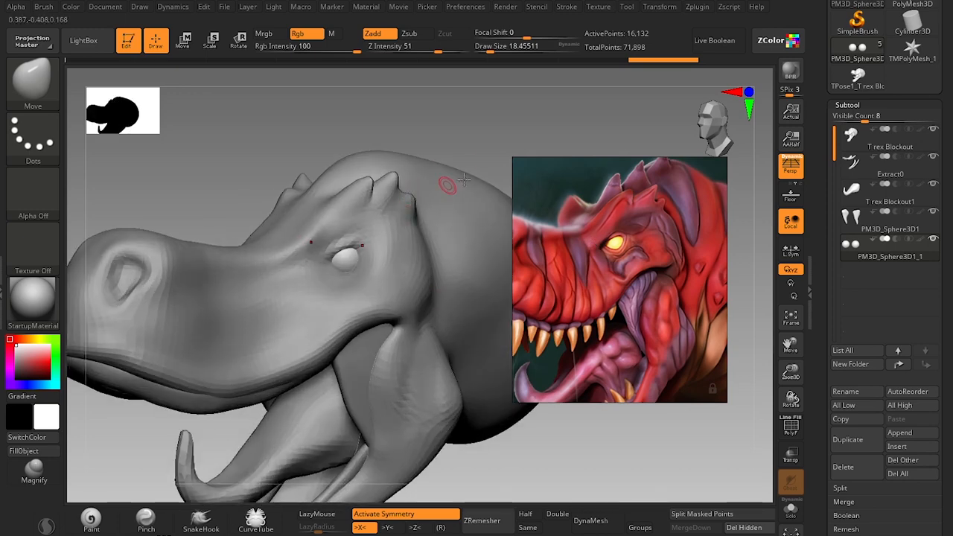
{"action": "left_click_drag", "start_coordinate": [482, 148], "coordinate": [445, 168], "text": "alt"}
{"action": "left_click_drag", "start_coordinate": [281, 178], "coordinate": [258, 178]}
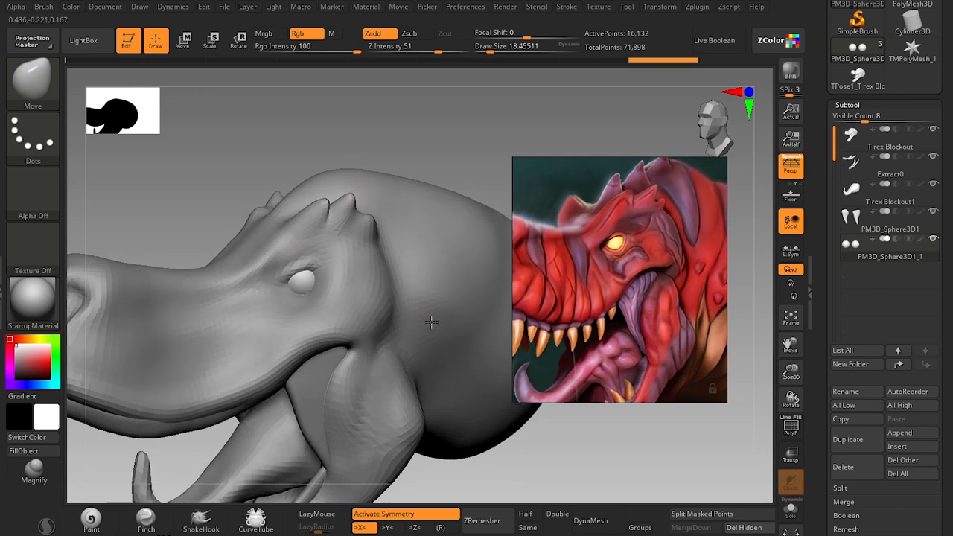
Select the T rex Blockout head and pull a spike up from the crown above the brow with the Move brush.
{"action": "left_click", "coordinate": [431, 321], "text": "alt"}
{"action": "left_click_drag", "start_coordinate": [380, 177], "coordinate": [360, 175], "text": "alt"}
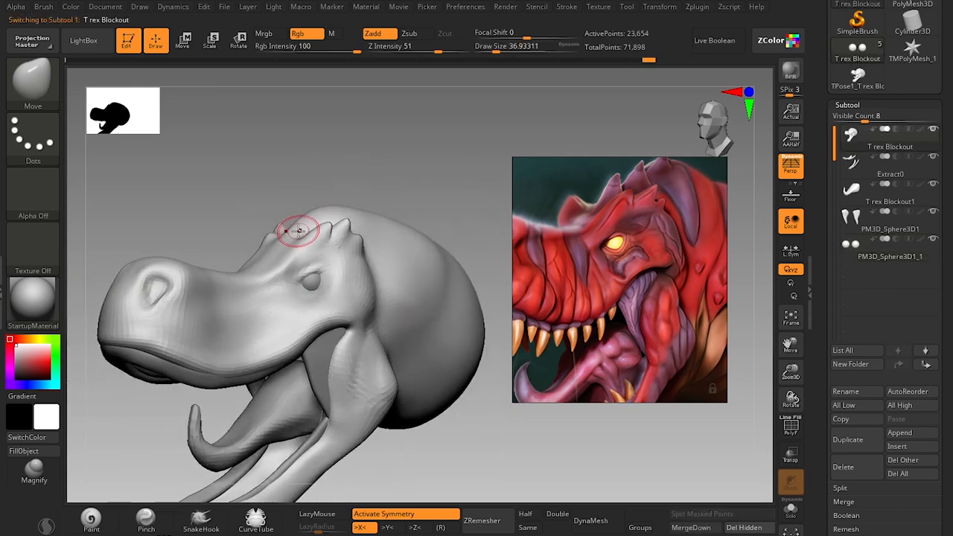
{"action": "key", "text": "s"}
{"action": "left_click", "coordinate": [283, 232]}
{"action": "key", "text": "s"}
{"action": "left_click", "coordinate": [286, 233]}
{"action": "key", "text": "s"}
{"action": "left_click", "coordinate": [289, 231]}
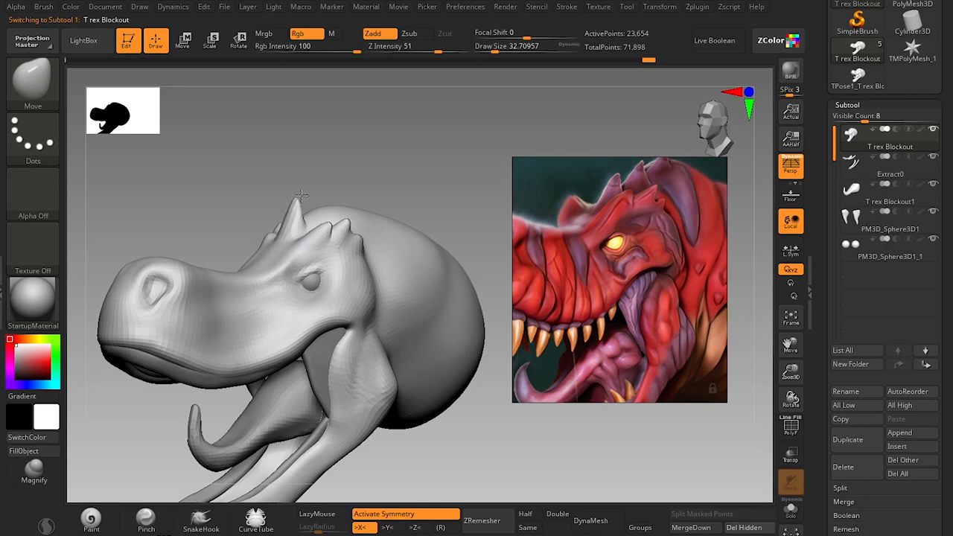
{"action": "key", "text": "s"}
{"action": "left_click", "coordinate": [302, 214]}
Adjust the first crown spike's shape and pull up a second spike behind it with the Move brush.
{"action": "left_click_drag", "start_coordinate": [367, 176], "coordinate": [339, 170]}
{"action": "key", "text": "s"}
{"action": "left_click_drag", "start_coordinate": [286, 240], "coordinate": [288, 239]}
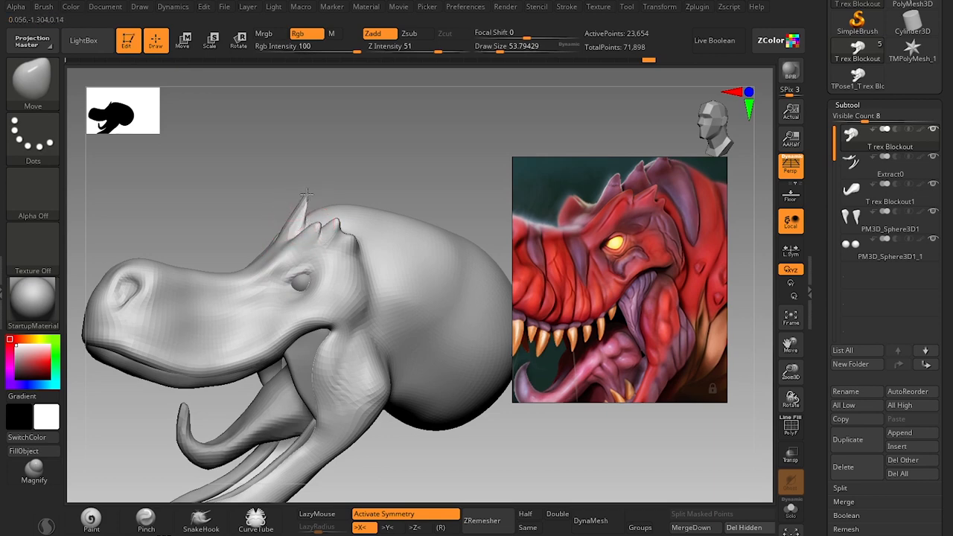
{"action": "key", "text": "s"}
{"action": "left_click_drag", "start_coordinate": [324, 212], "coordinate": [321, 214]}
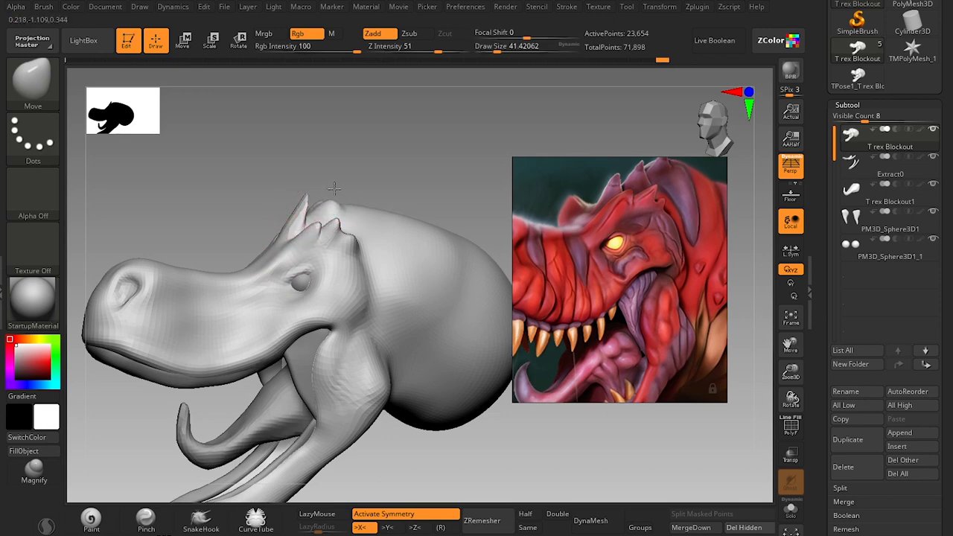
{"action": "left_click_drag", "start_coordinate": [370, 155], "coordinate": [347, 220]}
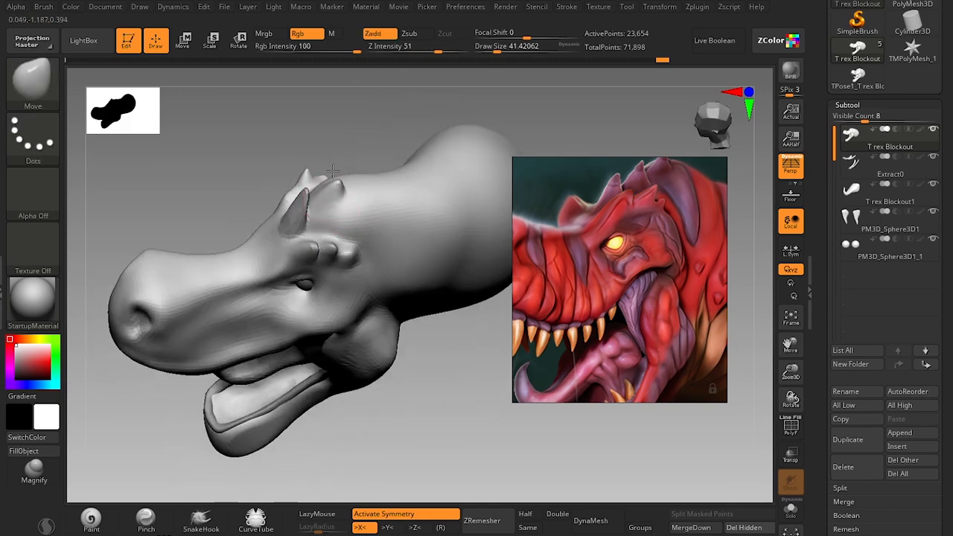
{"action": "mouse_move", "coordinate": [389, 417]}
{"action": "left_mouse_down"}
{"action": "mouse_move", "coordinate": [395, 347]}
{"action": "mouse_move", "coordinate": [415, 473]}
{"action": "mouse_move", "coordinate": [449, 474]}
{"action": "mouse_move", "coordinate": [443, 185]}
{"action": "mouse_move", "coordinate": [432, 159]}
{"action": "mouse_move", "coordinate": [404, 171]}
{"action": "mouse_move", "coordinate": [399, 155]}
{"action": "mouse_move", "coordinate": [409, 187]}
{"action": "left_mouse_up"}
{"action": "key", "text": "s"}
{"action": "left_click", "coordinate": [341, 210]}
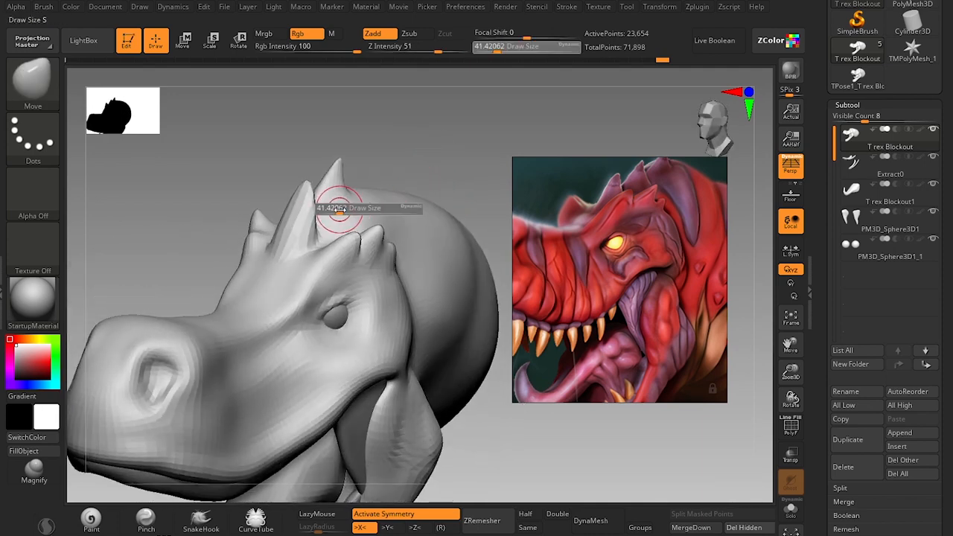
Switch to the Clay brush, raise the head's subdivision level and smooth the front crown spike.
{"action": "key", "text": "b"}
{"action": "key", "text": "c"}
{"action": "key", "text": "l"}
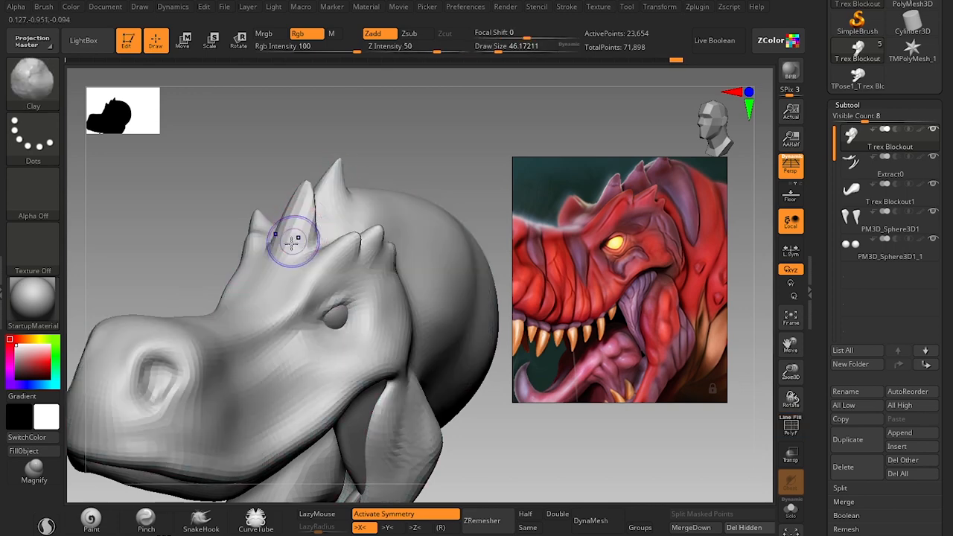
{"action": "key", "text": "ctrl+d"}
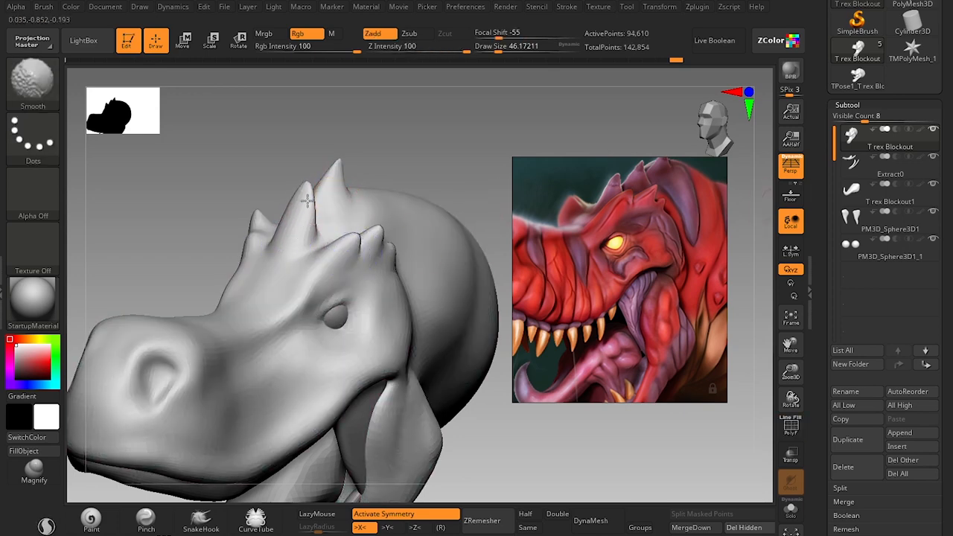
{"action": "left_click_drag", "start_coordinate": [308, 200], "coordinate": [310, 214], "text": "shift"}
{"action": "left_click_drag", "start_coordinate": [446, 186], "coordinate": [441, 82], "text": "alt"}
{"action": "mouse_move", "coordinate": [458, 216]}
{"action": "left_mouse_down"}
{"action": "mouse_move", "coordinate": [467, 164]}
{"action": "mouse_move", "coordinate": [431, 173]}
{"action": "mouse_move", "coordinate": [406, 156]}
{"action": "mouse_move", "coordinate": [298, 202]}
{"action": "left_mouse_up"}
Refine the crown spikes with the Move brush and touch up the brow area with the Standard brush.
{"action": "key", "text": "b"}
{"action": "key", "text": "m"}
{"action": "key", "text": "v"}
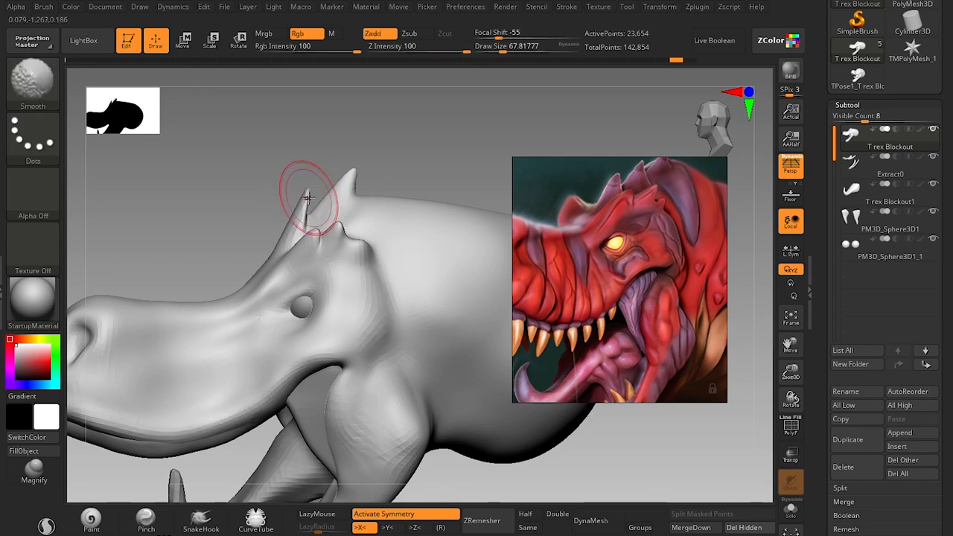
{"action": "key", "text": "s"}
{"action": "left_click_drag", "start_coordinate": [284, 230], "coordinate": [307, 230]}
{"action": "key", "text": "s"}
{"action": "key", "text": "s"}
{"action": "left_click_drag", "start_coordinate": [461, 190], "coordinate": [422, 206], "text": "alt"}
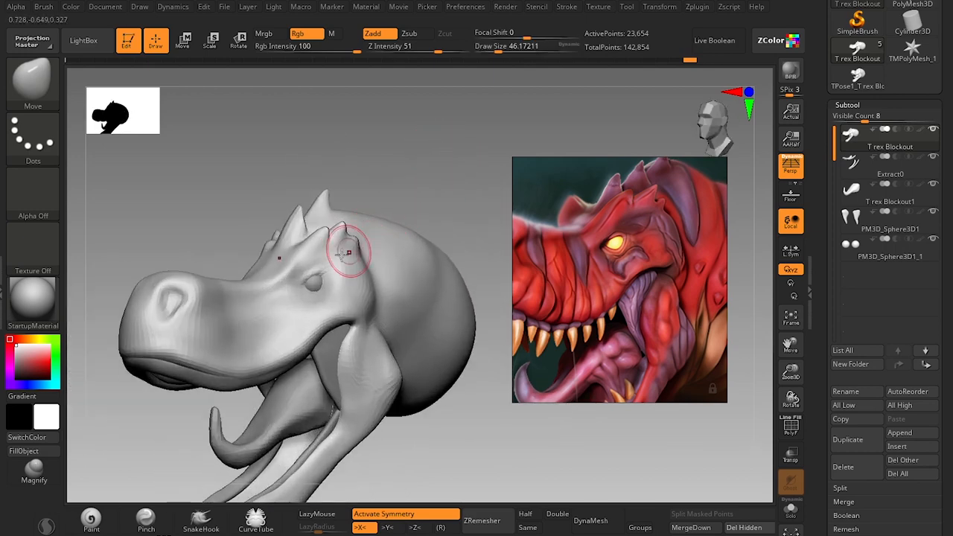
{"action": "key", "text": "b"}
{"action": "key", "text": "s"}
{"action": "key", "text": "t"}
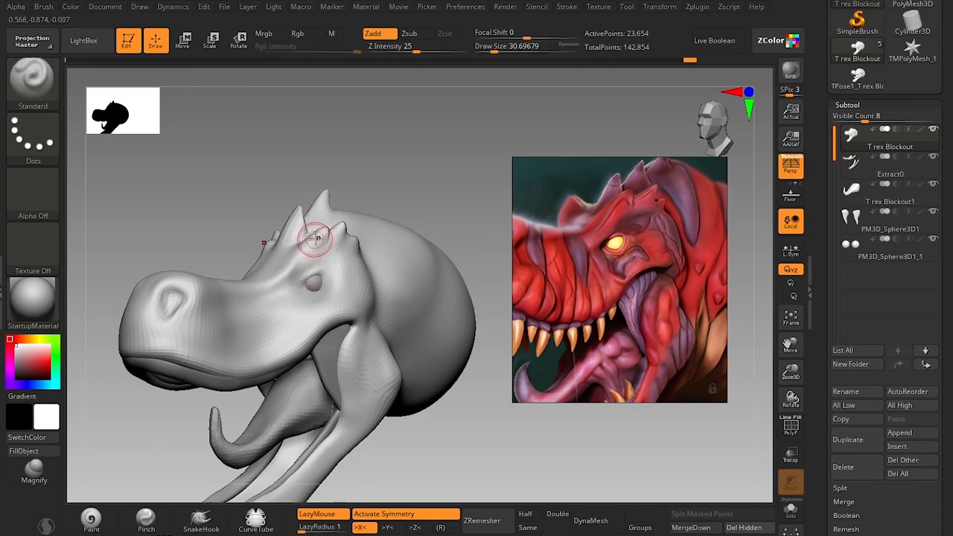
{"action": "left_click_drag", "start_coordinate": [374, 179], "coordinate": [354, 222]}
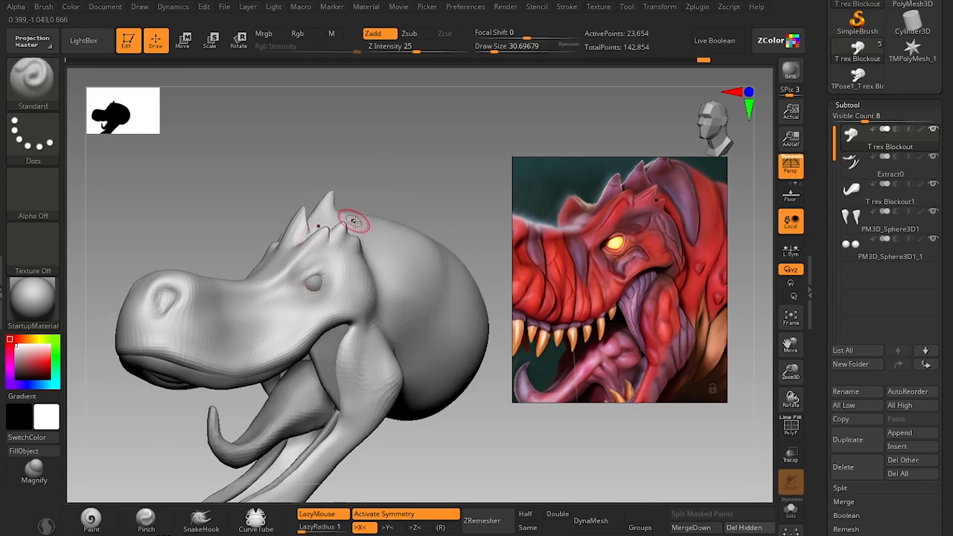
Turn off X symmetry and raise a third spike behind the other two with the Move brush.
{"action": "key", "text": "b"}
{"action": "key", "text": "m"}
{"action": "key", "text": "v"}
{"action": "mouse_move", "coordinate": [391, 170]}
{"action": "left_mouse_down", "text": "alt"}
{"action": "mouse_move", "coordinate": [374, 219]}
{"action": "mouse_move", "coordinate": [355, 220]}
{"action": "left_mouse_up", "text": "alt"}
{"action": "key", "text": "s"}
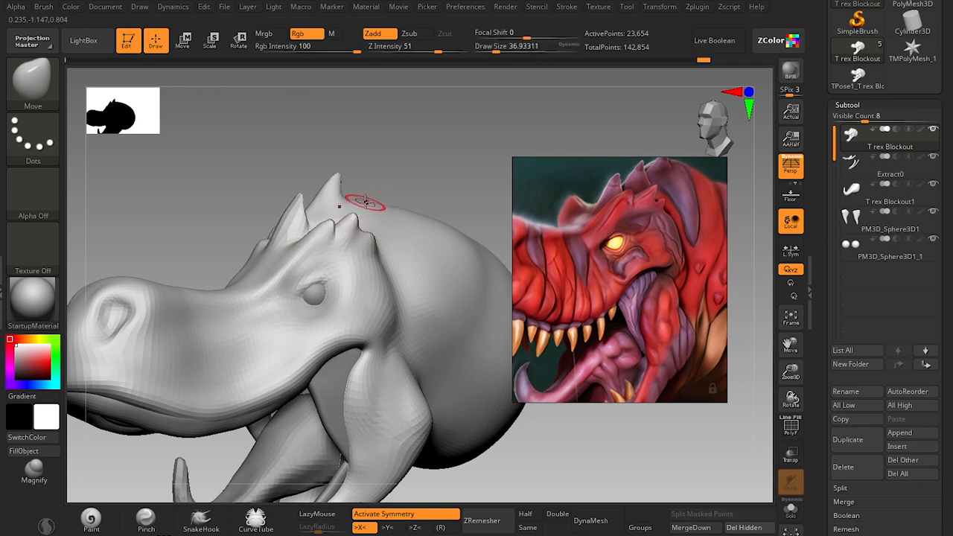
{"action": "left_click_drag", "start_coordinate": [391, 157], "coordinate": [404, 253]}
{"action": "key", "text": "s"}
{"action": "left_click_drag", "start_coordinate": [361, 195], "coordinate": [368, 179]}
{"action": "key", "text": "x"}
{"action": "key", "text": "s"}
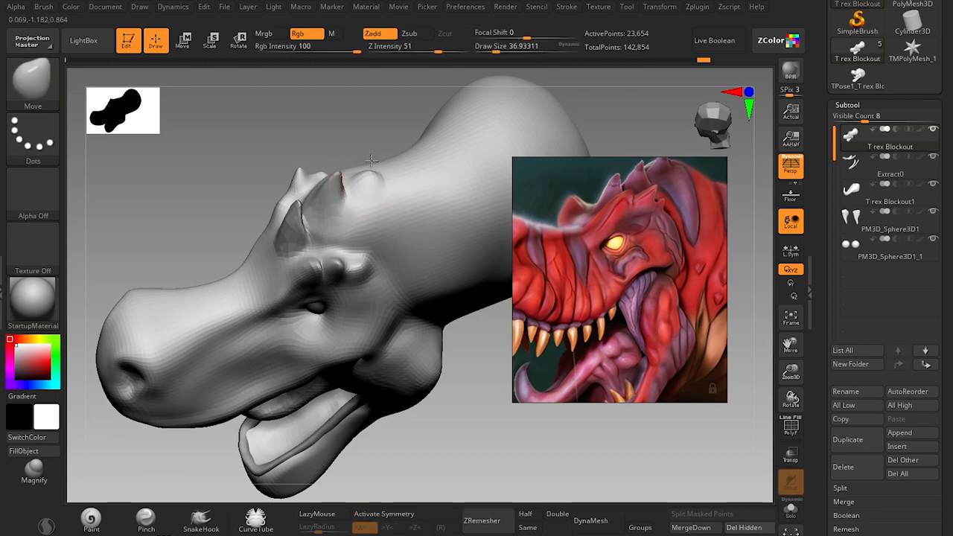
{"action": "left_click_drag", "start_coordinate": [470, 443], "coordinate": [470, 373]}
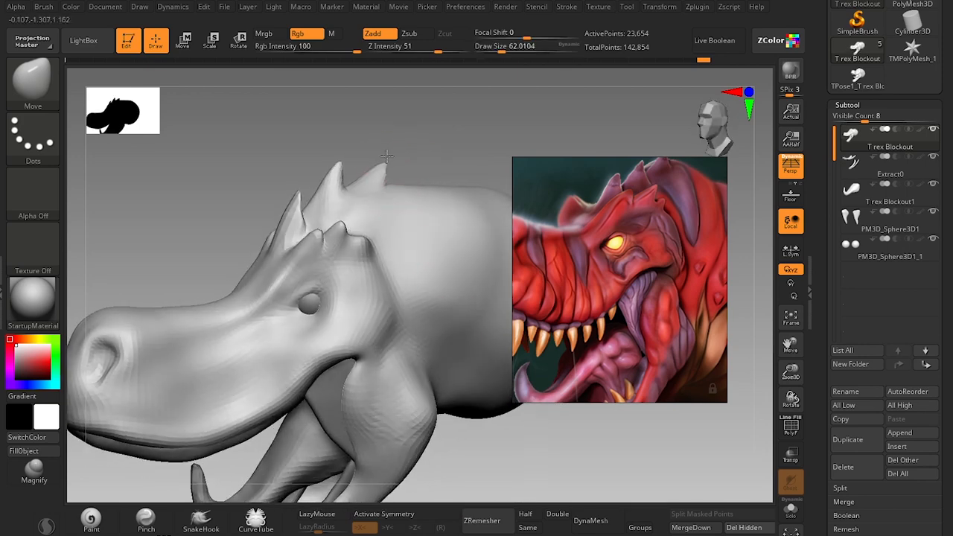
Check the lower subdivision level, return to the highest one and sharpen the rear spike into a point.
{"action": "key", "text": "shift+d"}
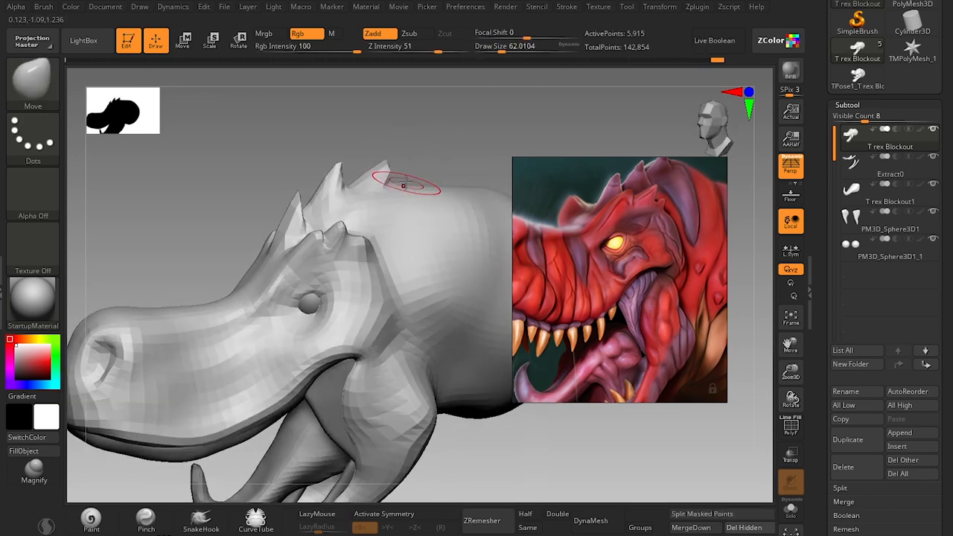
{"action": "key", "text": "d"}
{"action": "key", "text": "d"}
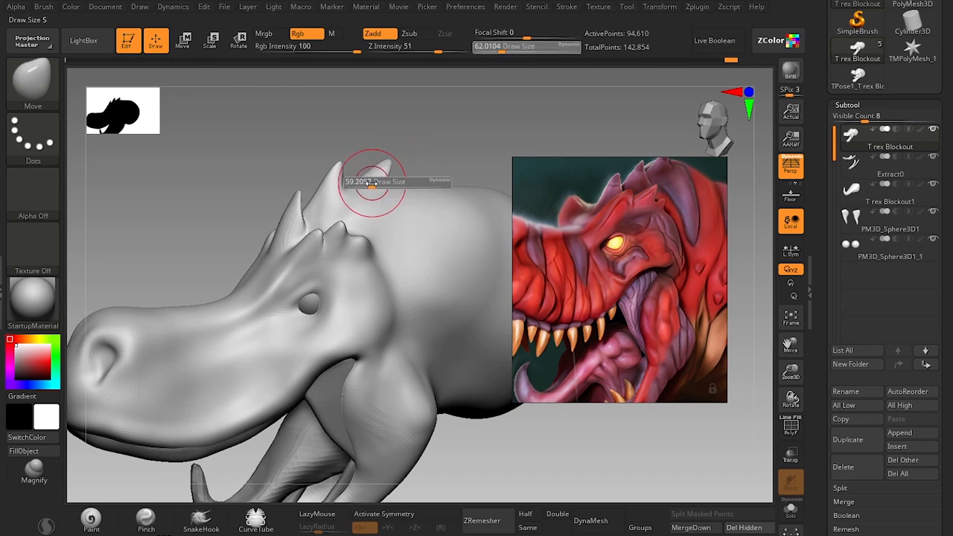
{"action": "key", "text": "shift"}
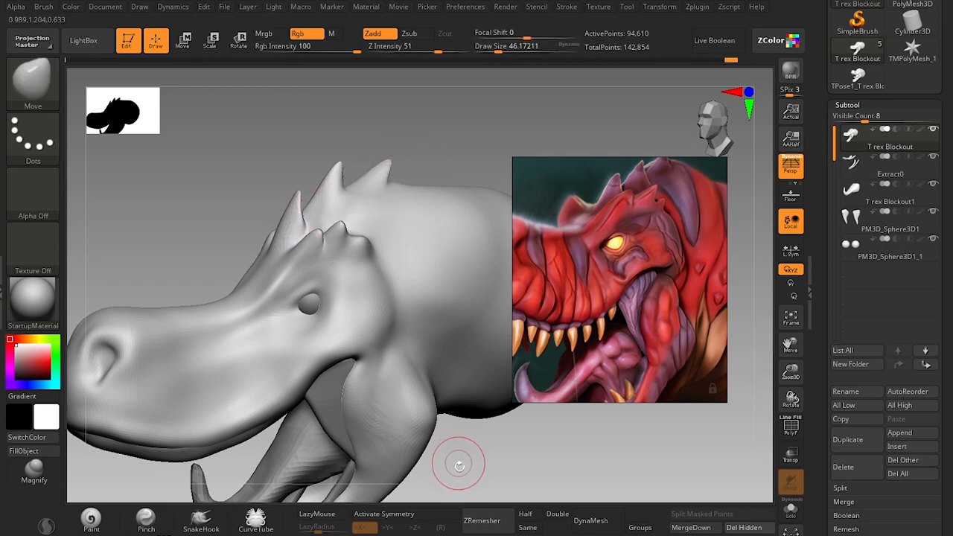
Compare the head with the reference, drop one subdivision level and reshape the inner brow and upper snout.
{"action": "mouse_move", "coordinate": [460, 457]}
{"action": "left_mouse_down"}
{"action": "mouse_move", "coordinate": [437, 432]}
{"action": "mouse_move", "coordinate": [428, 393]}
{"action": "mouse_move", "coordinate": [426, 434]}
{"action": "mouse_move", "coordinate": [485, 342]}
{"action": "left_mouse_up"}
{"action": "scroll", "coordinate": [620, 253], "scroll_direction": "down", "scroll_amount": 4}
{"action": "scroll", "coordinate": [623, 269], "scroll_direction": "up", "scroll_amount": 5}
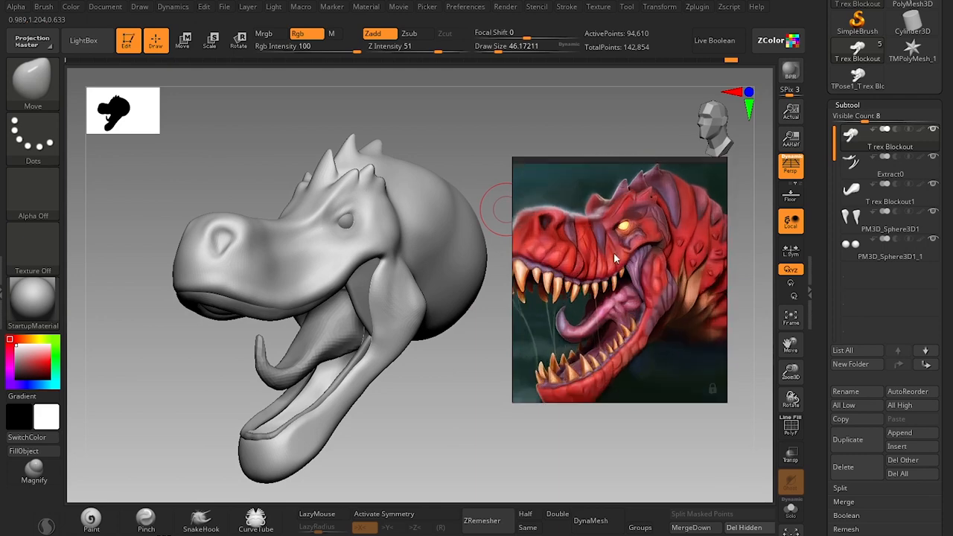
{"action": "left_click_drag", "start_coordinate": [425, 409], "coordinate": [391, 349], "text": "alt"}
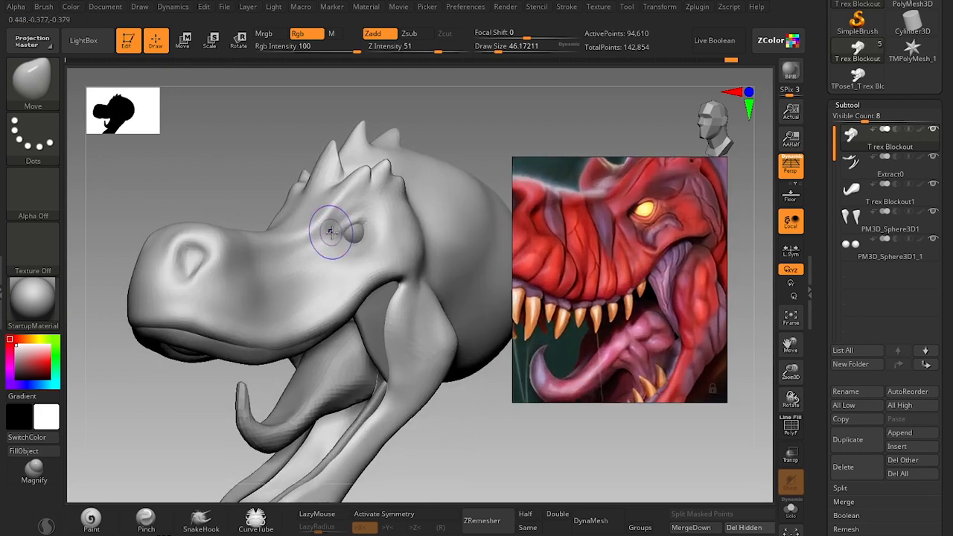
{"action": "key", "text": "shift+d"}
{"action": "key", "text": "s"}
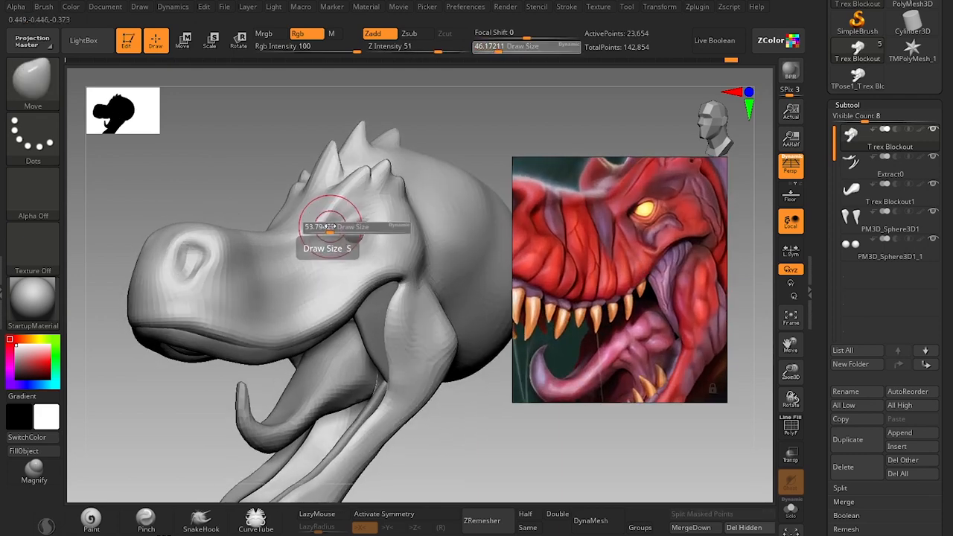
{"action": "left_click_drag", "start_coordinate": [330, 226], "coordinate": [326, 228]}
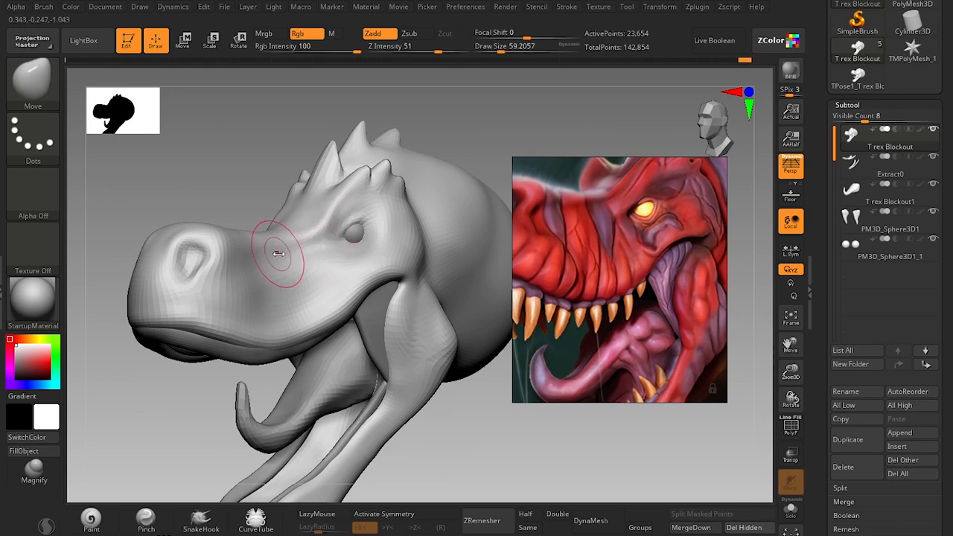
{"action": "left_click_drag", "start_coordinate": [279, 254], "coordinate": [283, 251]}
Reshape the skin around the eye and upper eyelid with a smaller Move brush.
{"action": "key", "text": "s"}
{"action": "left_click_drag", "start_coordinate": [364, 247], "coordinate": [354, 245]}
{"action": "right_click_drag", "start_coordinate": [433, 174], "coordinate": [464, 179], "text": "ctrl"}
{"action": "key", "text": "s"}
{"action": "left_click_drag", "start_coordinate": [394, 219], "coordinate": [390, 214]}
{"action": "key", "text": "s"}
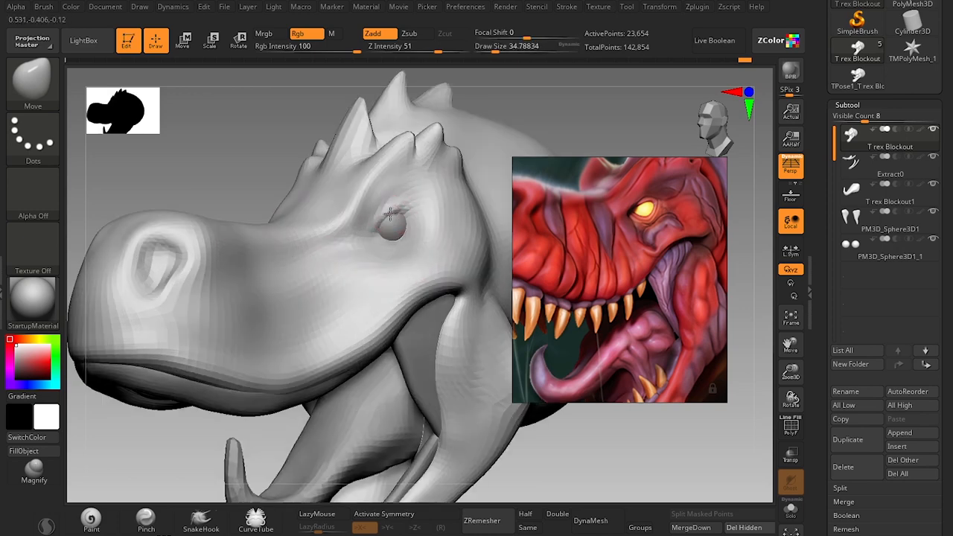
Build up the brow, front eye corner and area below the eye with the Standard brush.
{"action": "key", "text": "b"}
{"action": "key", "text": "s"}
{"action": "key", "text": "t"}
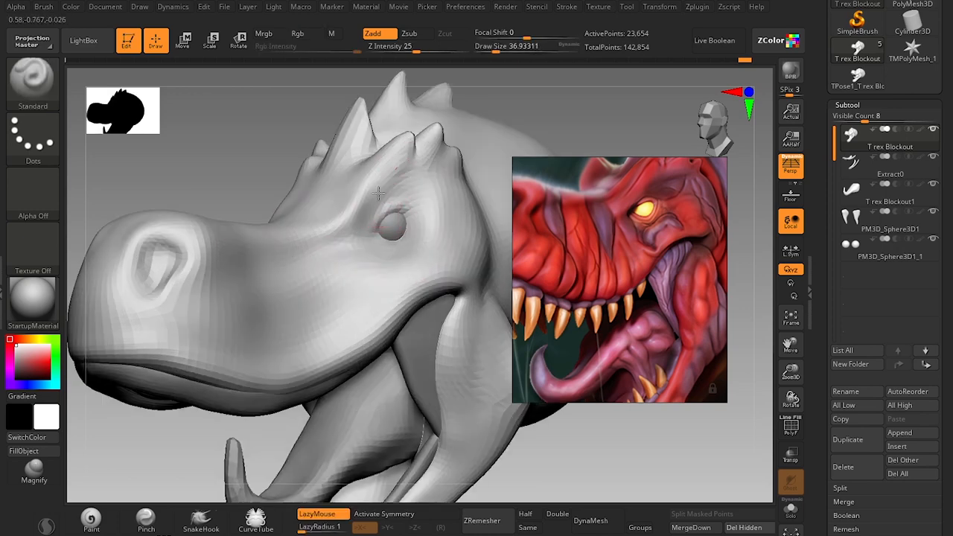
{"action": "key", "text": "s"}
{"action": "left_click_drag", "start_coordinate": [378, 218], "coordinate": [368, 224]}
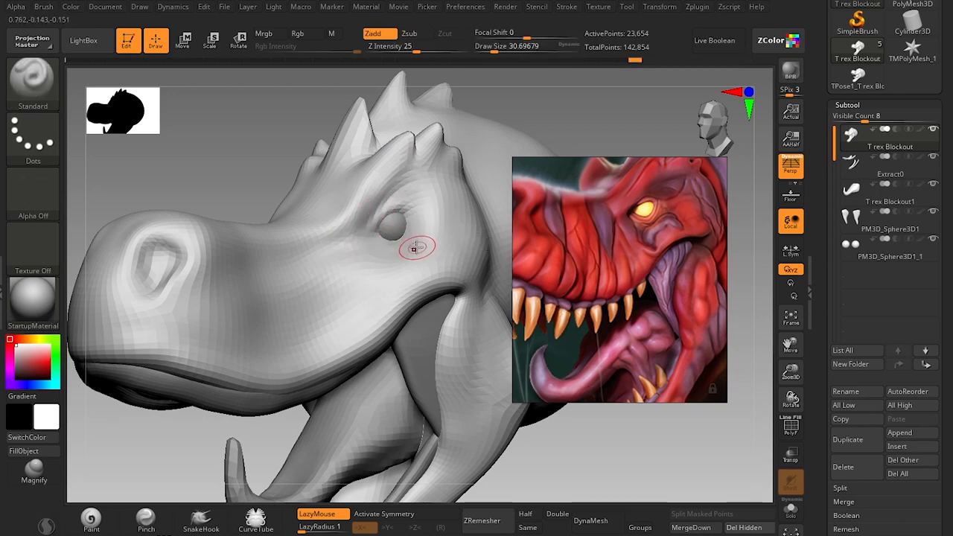
{"action": "key", "text": "s"}
{"action": "mouse_move", "coordinate": [421, 241]}
{"action": "left_mouse_down"}
{"action": "mouse_move", "coordinate": [432, 237]}
{"action": "mouse_move", "coordinate": [386, 246]}
{"action": "left_mouse_up"}
Adjust the area between the eye and mouth corner with the Move brush, following the reference.
{"action": "key", "text": "s"}
{"action": "left_click_drag", "start_coordinate": [559, 81], "coordinate": [530, 41], "text": "alt"}
{"action": "mouse_move", "coordinate": [450, 426]}
{"action": "left_mouse_down", "text": "alt"}
{"action": "mouse_move", "coordinate": [445, 415]}
{"action": "mouse_move", "coordinate": [436, 421]}
{"action": "left_mouse_up", "text": "alt"}
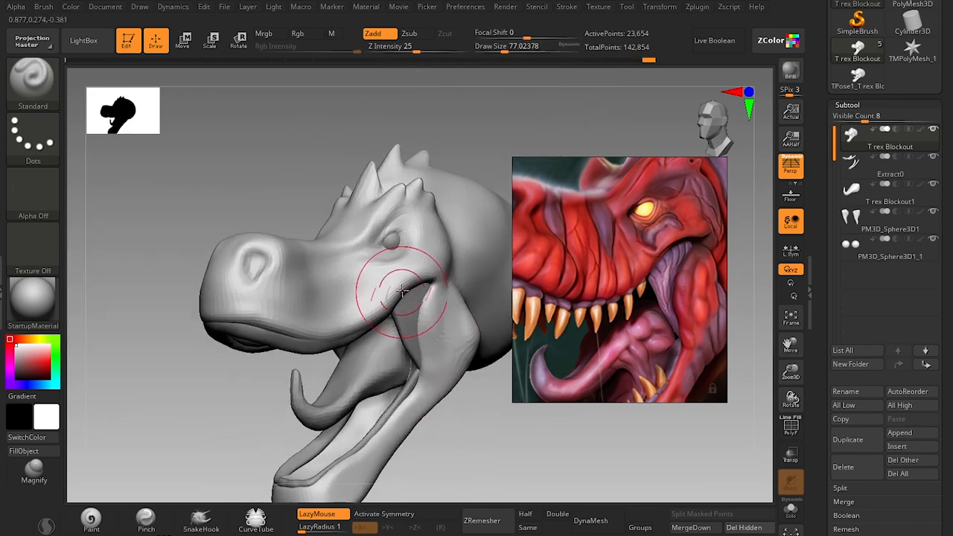
{"action": "key", "text": "b"}
{"action": "key", "text": "m"}
{"action": "key", "text": "v"}
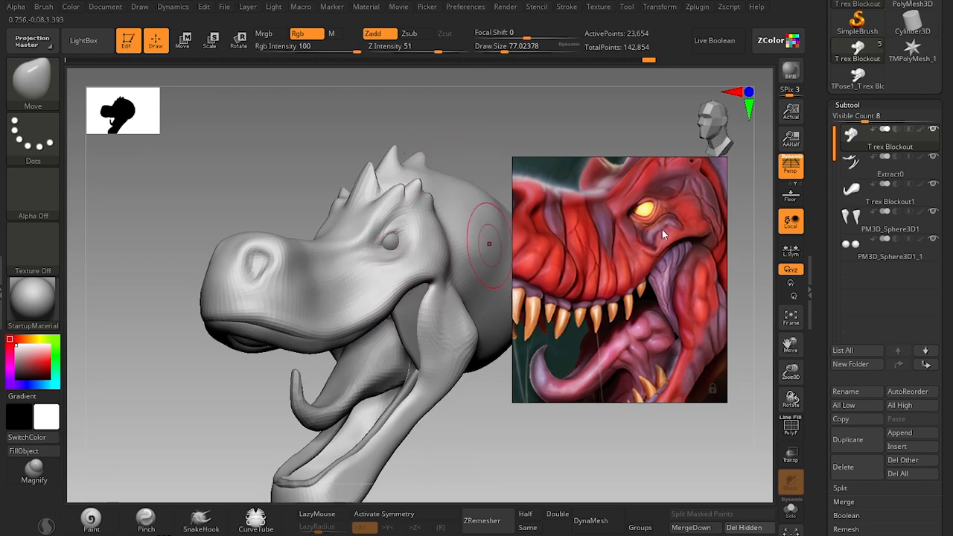
{"action": "key", "text": "s"}
{"action": "left_click_drag", "start_coordinate": [407, 256], "coordinate": [414, 248]}
{"action": "key", "text": "s"}
Reshape the brow, crown spikes and area behind the eye with the Move brush at varying sizes.
{"action": "left_click_drag", "start_coordinate": [474, 160], "coordinate": [458, 160]}
{"action": "key", "text": "s"}
{"action": "left_click_drag", "start_coordinate": [407, 214], "coordinate": [413, 214]}
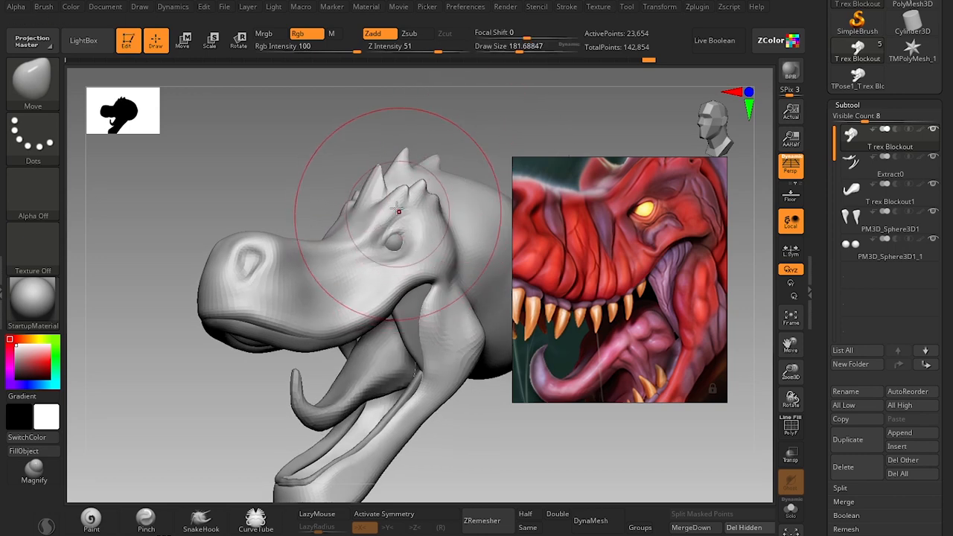
{"action": "key", "text": "s"}
{"action": "mouse_move", "coordinate": [390, 181]}
{"action": "left_mouse_down"}
{"action": "mouse_move", "coordinate": [379, 170]}
{"action": "mouse_move", "coordinate": [383, 187]}
{"action": "left_mouse_up"}
{"action": "key", "text": "s"}
{"action": "mouse_move", "coordinate": [503, 440]}
{"action": "left_mouse_down", "text": "alt"}
{"action": "mouse_move", "coordinate": [476, 398]}
{"action": "mouse_move", "coordinate": [440, 401]}
{"action": "mouse_move", "coordinate": [452, 480]}
{"action": "left_mouse_up", "text": "alt"}
{"action": "key", "text": "s"}
{"action": "left_click_drag", "start_coordinate": [434, 231], "coordinate": [388, 229]}
Select the eyeballs, reposition them in the reshaped sockets with the gizmo and reselect the head.
{"action": "left_click", "coordinate": [875, 257]}
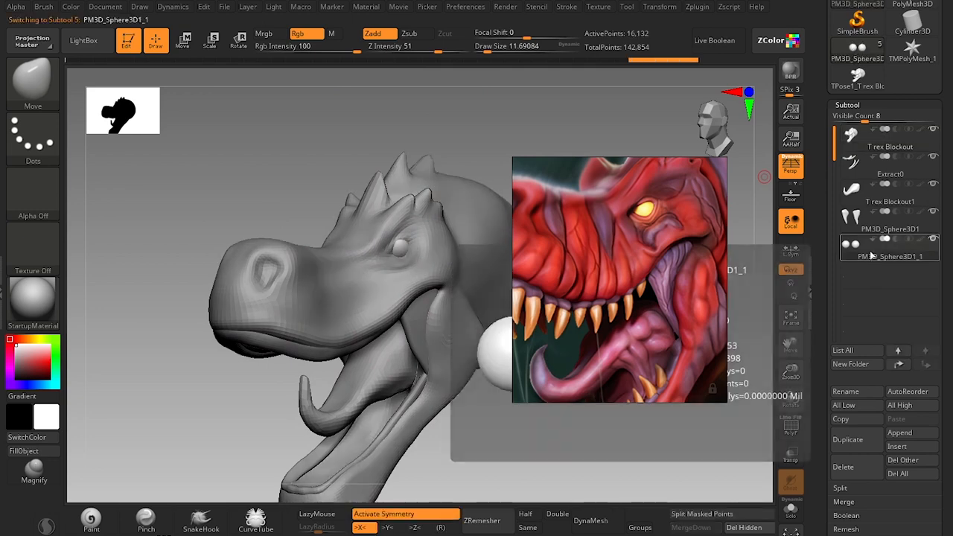
{"action": "key", "text": "w"}
{"action": "left_click_drag", "start_coordinate": [453, 136], "coordinate": [379, 143], "text": "alt"}
{"action": "left_click_drag", "start_coordinate": [471, 200], "coordinate": [475, 205]}
{"action": "key", "text": "q"}
{"action": "mouse_move", "coordinate": [493, 400]}
{"action": "left_mouse_down"}
{"action": "mouse_move", "coordinate": [460, 398]}
{"action": "mouse_move", "coordinate": [469, 449]}
{"action": "mouse_move", "coordinate": [447, 392]}
{"action": "mouse_move", "coordinate": [419, 398]}
{"action": "mouse_move", "coordinate": [433, 380]}
{"action": "mouse_move", "coordinate": [429, 354]}
{"action": "mouse_move", "coordinate": [426, 421]}
{"action": "left_mouse_up"}
{"action": "left_click", "coordinate": [339, 316], "text": "alt"}
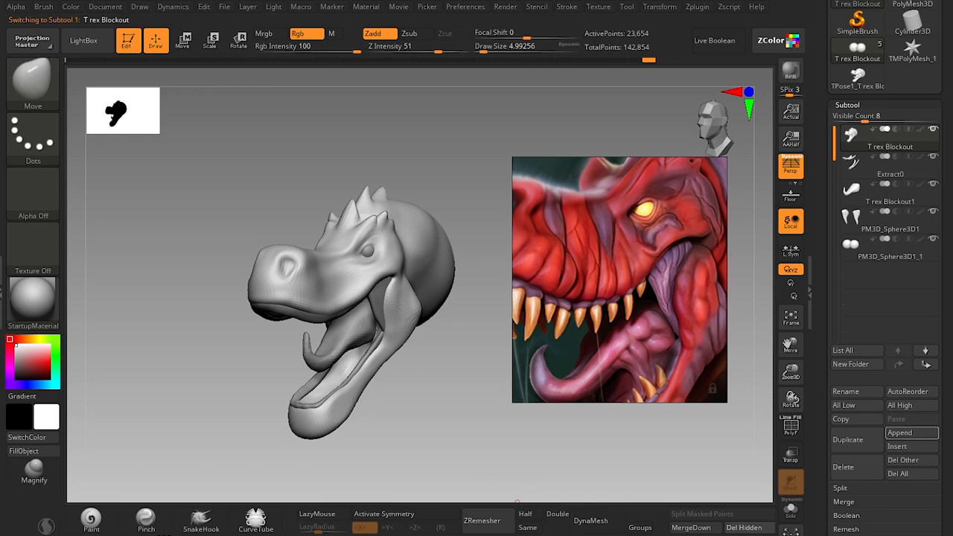
Append a Sphere3D subtool, select the new sphere and isolate it in Solo mode.
{"action": "left_click", "coordinate": [910, 433]}
{"action": "left_click", "coordinate": [910, 433]}
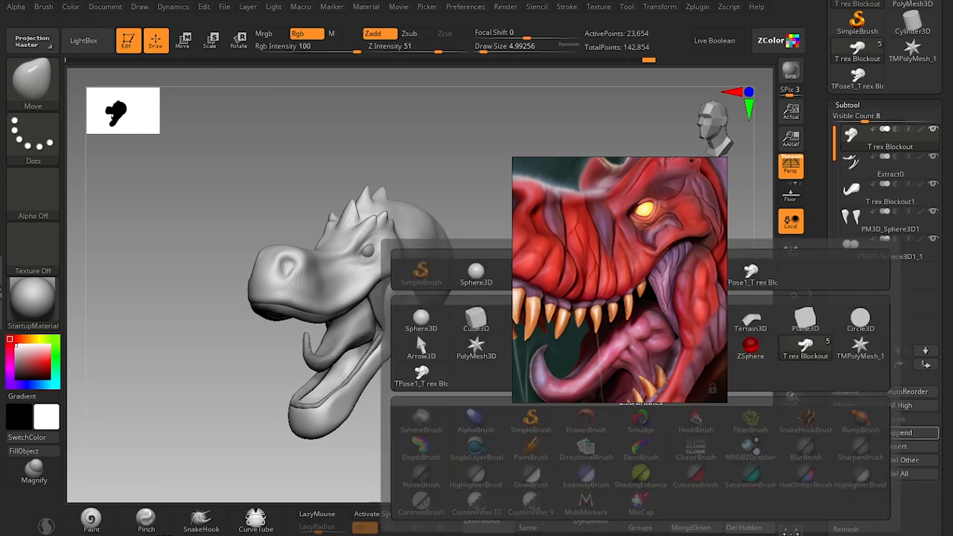
{"action": "left_click", "coordinate": [911, 433]}
{"action": "left_click", "coordinate": [421, 322]}
{"action": "left_click_drag", "start_coordinate": [453, 403], "coordinate": [468, 400]}
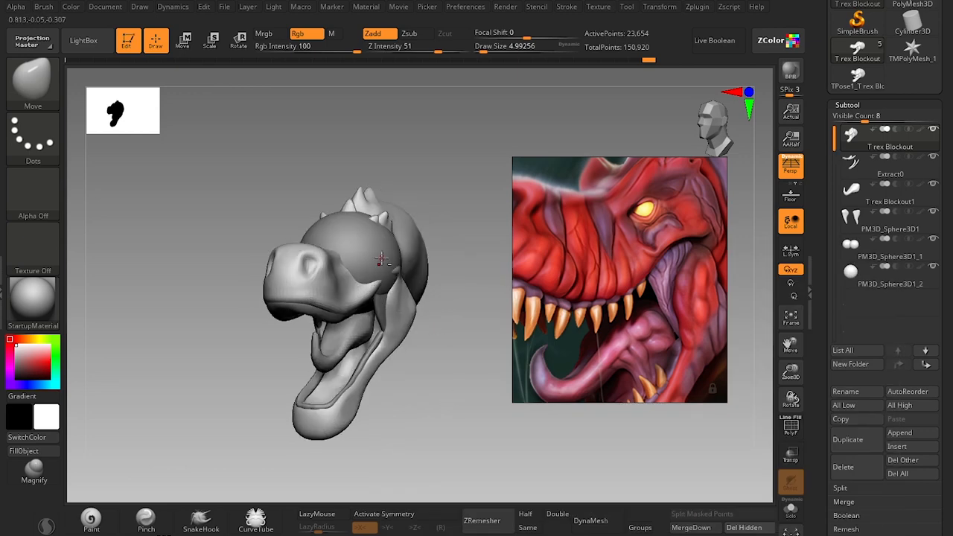
{"action": "left_click", "coordinate": [382, 259], "text": "alt"}
{"action": "left_click_drag", "start_coordinate": [431, 365], "coordinate": [447, 379]}
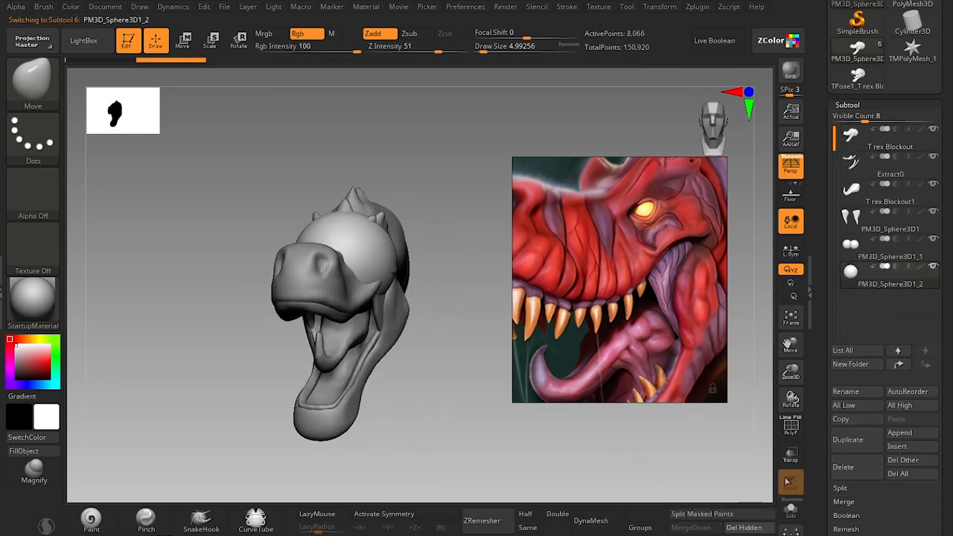
{"action": "left_click", "coordinate": [793, 515]}
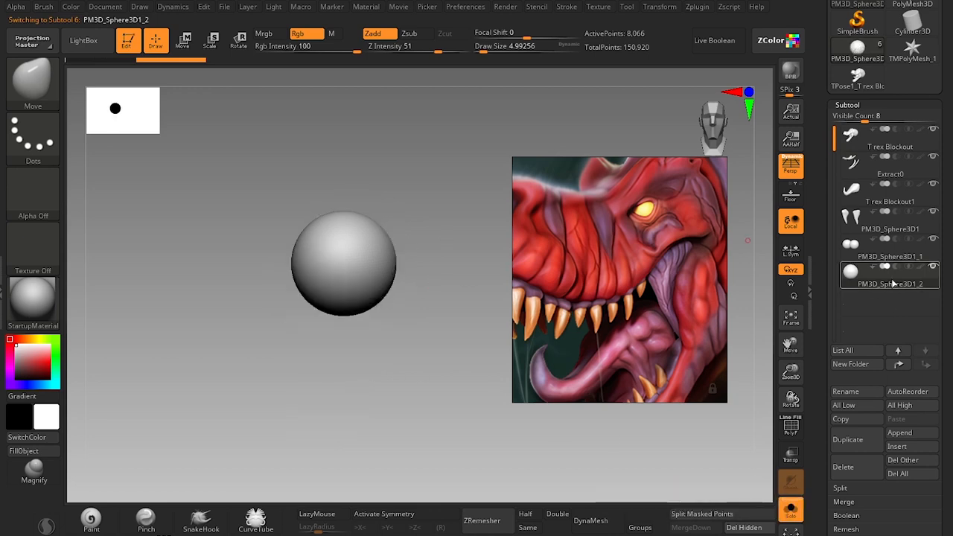
{"action": "left_click_drag", "start_coordinate": [422, 234], "coordinate": [444, 264], "text": "alt"}
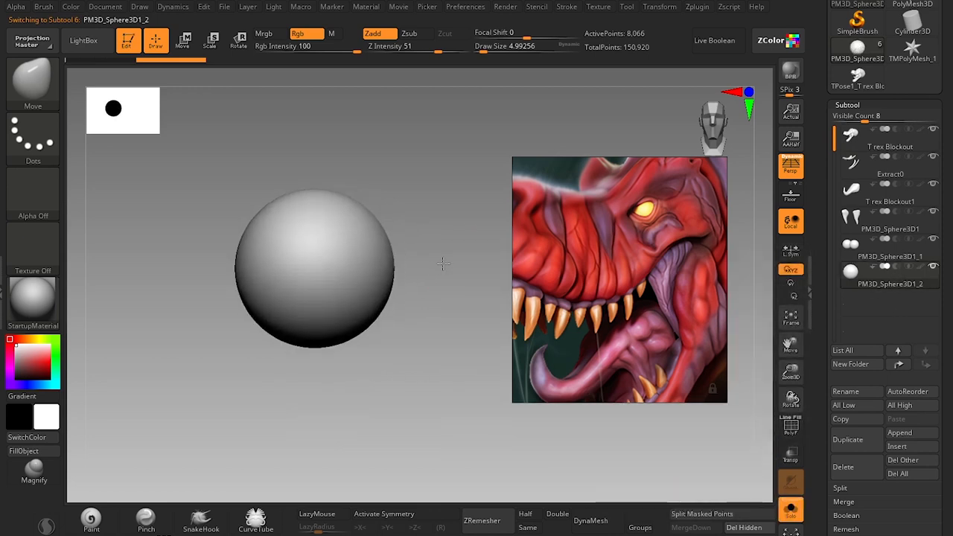
Turn on X symmetry for the sphere, enlarge the Move brush to about 192 and frame the reference on the teeth.
{"action": "key", "text": "s"}
{"action": "left_click_drag", "start_coordinate": [333, 251], "coordinate": [355, 252]}
{"action": "key", "text": "x"}
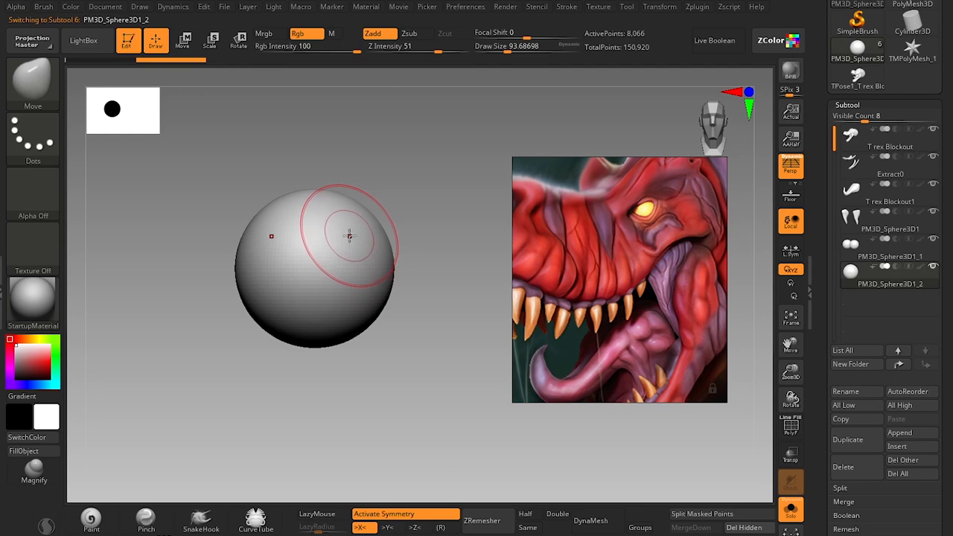
{"action": "key", "text": "bracketright"}
{"action": "scroll", "coordinate": [575, 287], "scroll_direction": "down", "scroll_amount": 6}
{"action": "scroll", "coordinate": [533, 269], "scroll_direction": "up", "scroll_amount": 4}
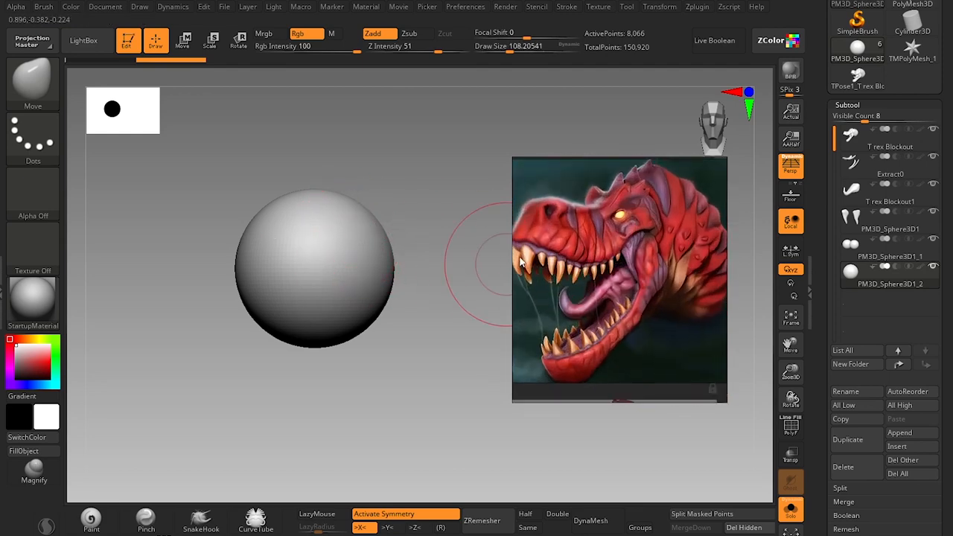
{"action": "scroll", "coordinate": [535, 261], "scroll_direction": "up", "scroll_amount": 3}
{"action": "key", "text": "s"}
{"action": "left_click_drag", "start_coordinate": [351, 287], "coordinate": [359, 287]}
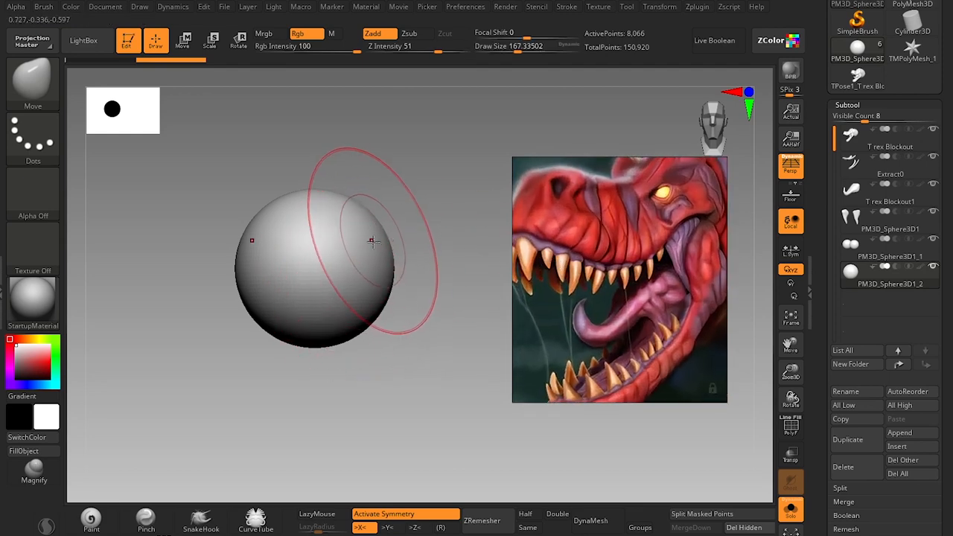
{"action": "key", "text": "s"}
{"action": "left_click_drag", "start_coordinate": [372, 240], "coordinate": [379, 244]}
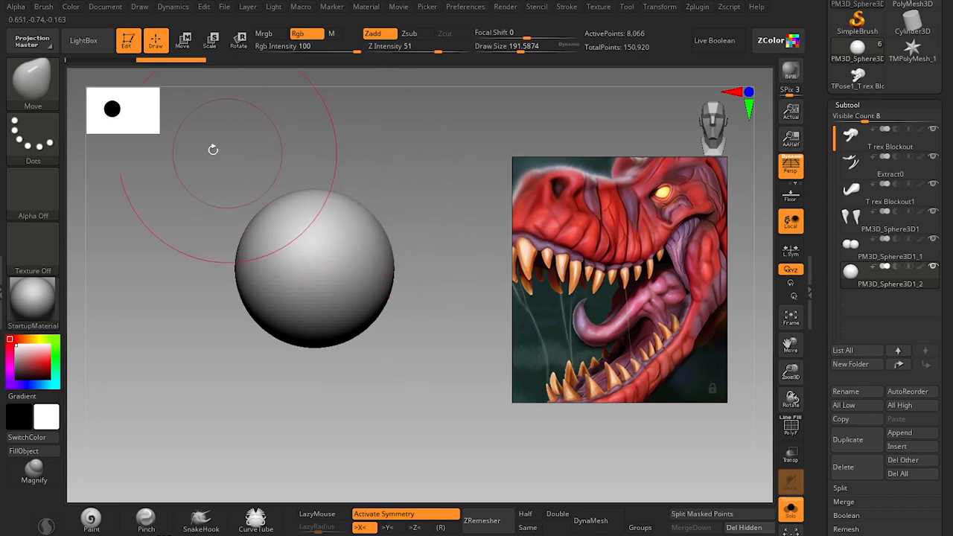
Switch the selection brush to ClipCurve.
{"action": "key", "text": "ctrl+shift"}
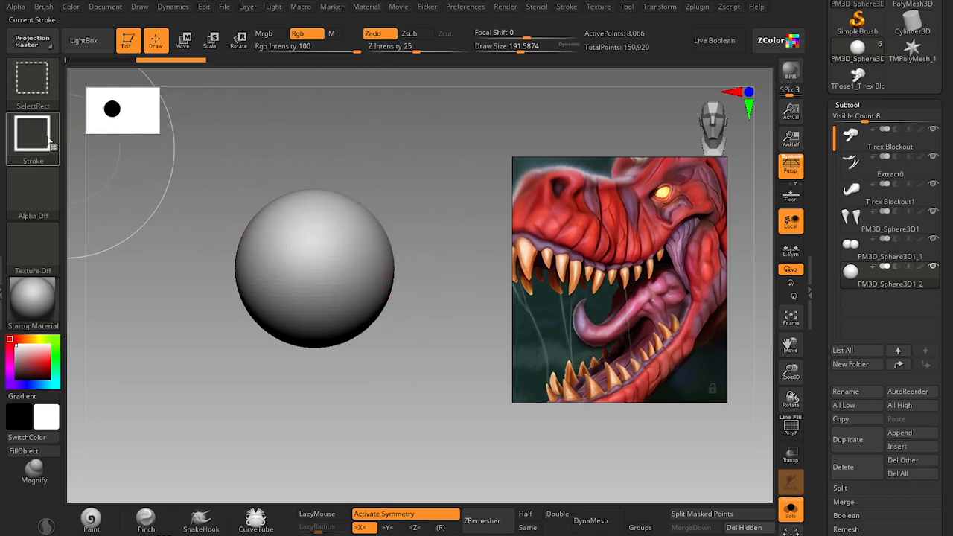
{"action": "left_click", "coordinate": [44, 94]}
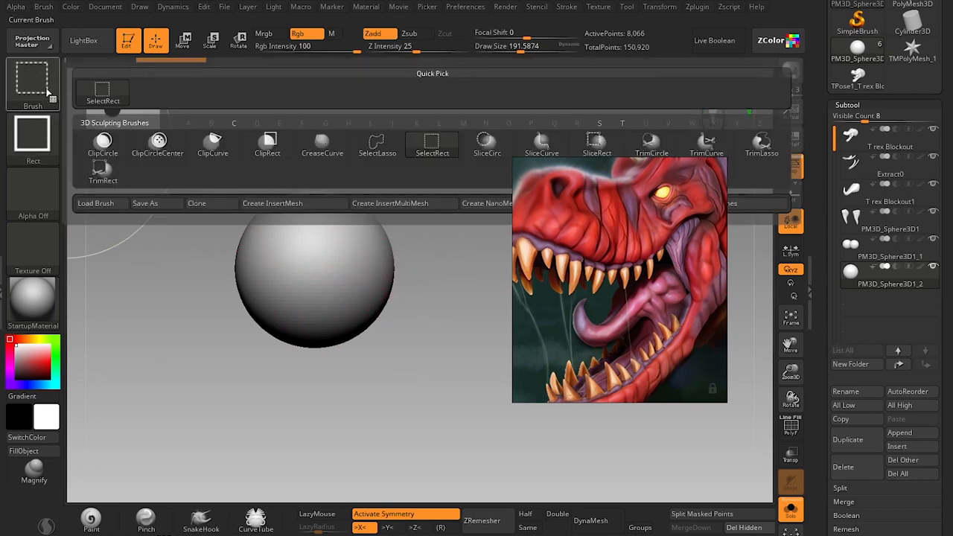
{"action": "mouse_move", "coordinate": [398, 155]}
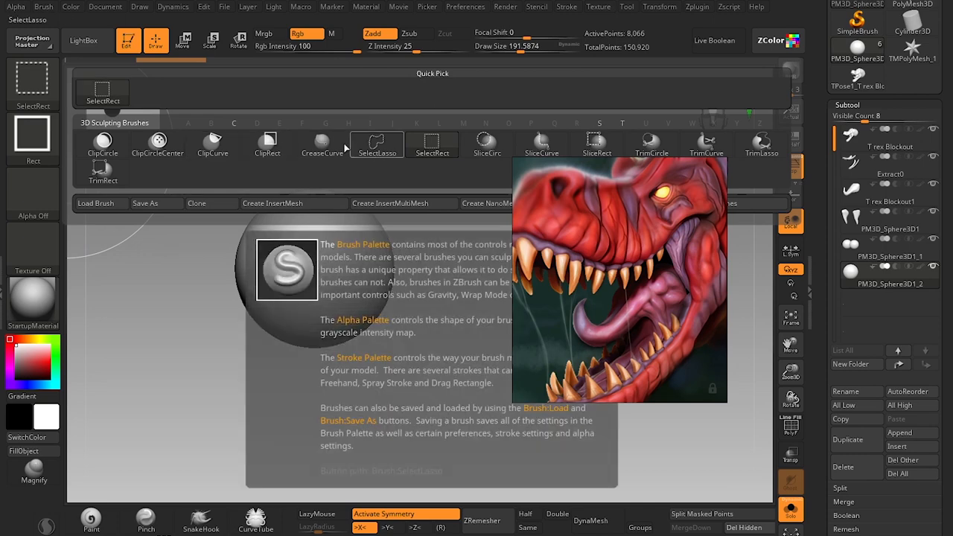
{"action": "left_click", "coordinate": [233, 149]}
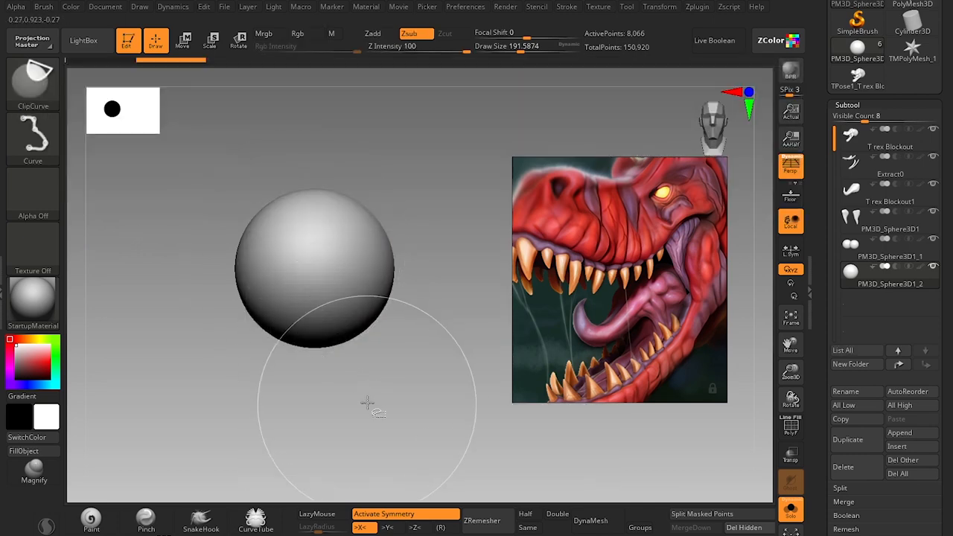
{"action": "mouse_move", "coordinate": [376, 141]}
{"action": "left_mouse_down"}
{"action": "mouse_move", "coordinate": [344, 251]}
{"action": "mouse_move", "coordinate": [328, 388]}
{"action": "left_mouse_up"}
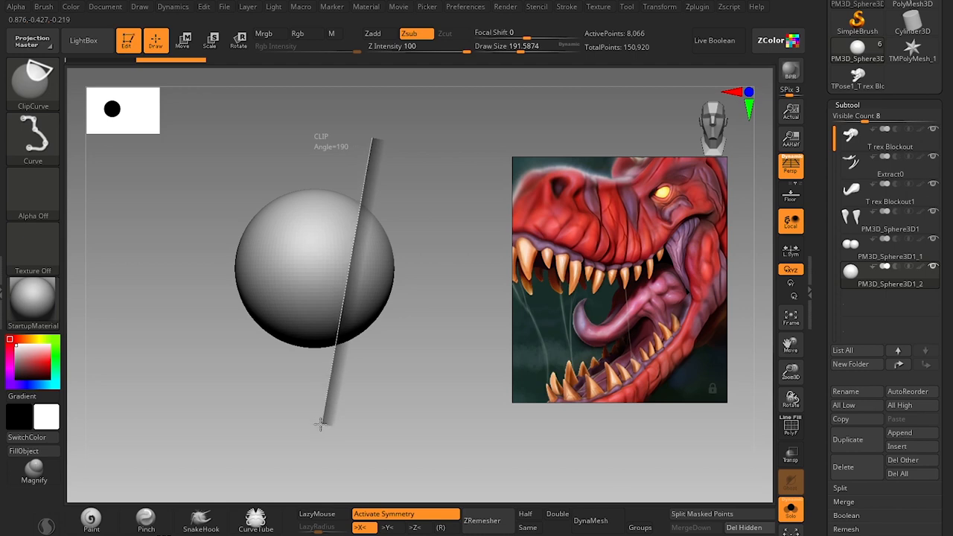
{"action": "left_click_drag", "start_coordinate": [320, 425], "coordinate": [320, 426]}
{"action": "key", "text": "ctrl+z"}
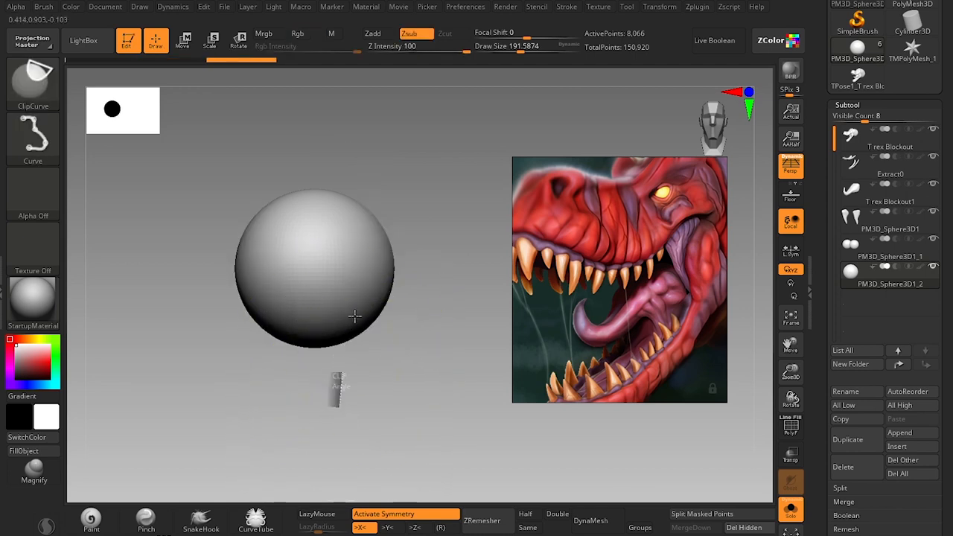
{"action": "left_click_drag", "start_coordinate": [354, 316], "coordinate": [316, 372], "text": "ctrl+shift"}
{"action": "key", "text": "ctrl+z"}
{"action": "key", "text": "ctrl+z"}
{"action": "left_click_drag", "start_coordinate": [359, 145], "coordinate": [339, 357], "text": "ctrl+shift"}
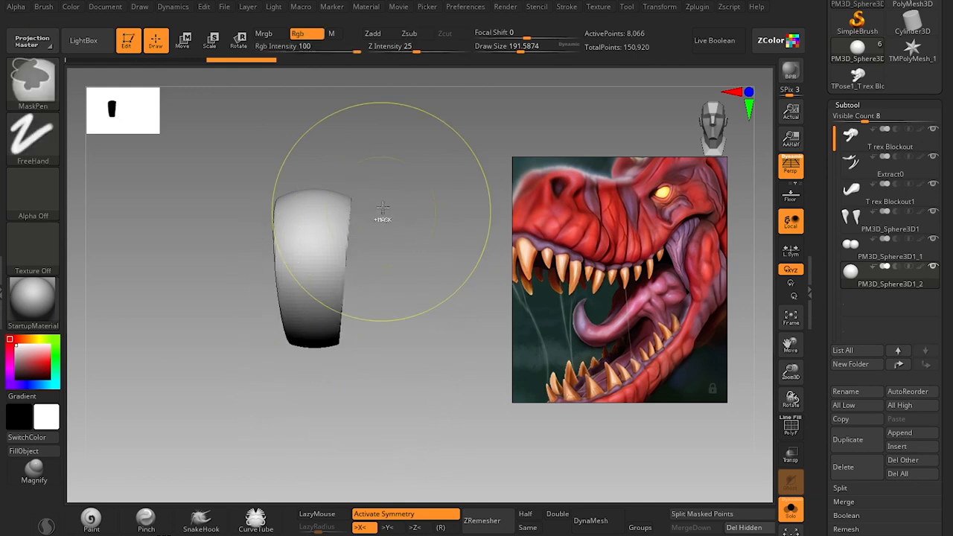
{"action": "key", "text": "ctrl+z"}
Clip both sides of the sphere symmetrically with ClipCurve into a wedge that narrows toward its upper end.
{"action": "left_click_drag", "start_coordinate": [319, 153], "coordinate": [399, 392], "text": "ctrl+shift"}
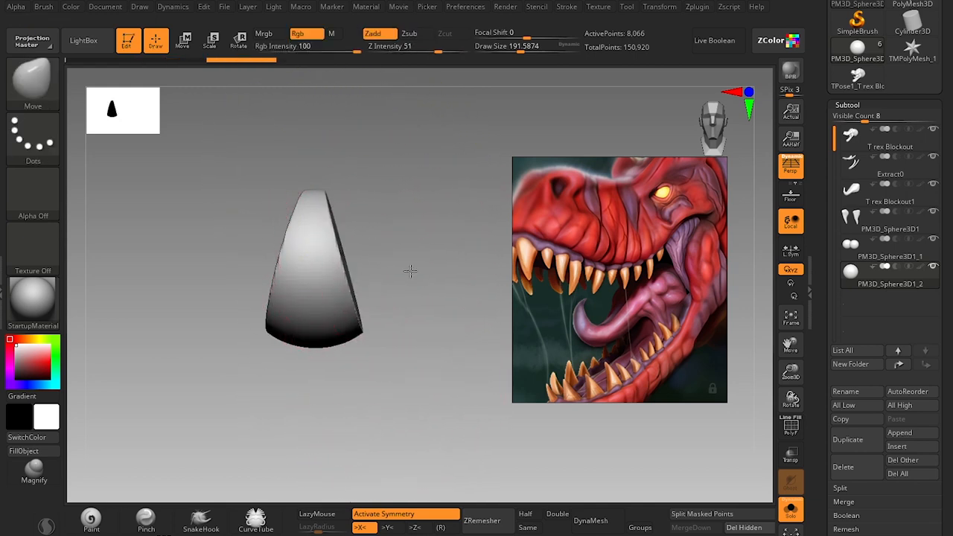
{"action": "key", "text": "ctrl+z"}
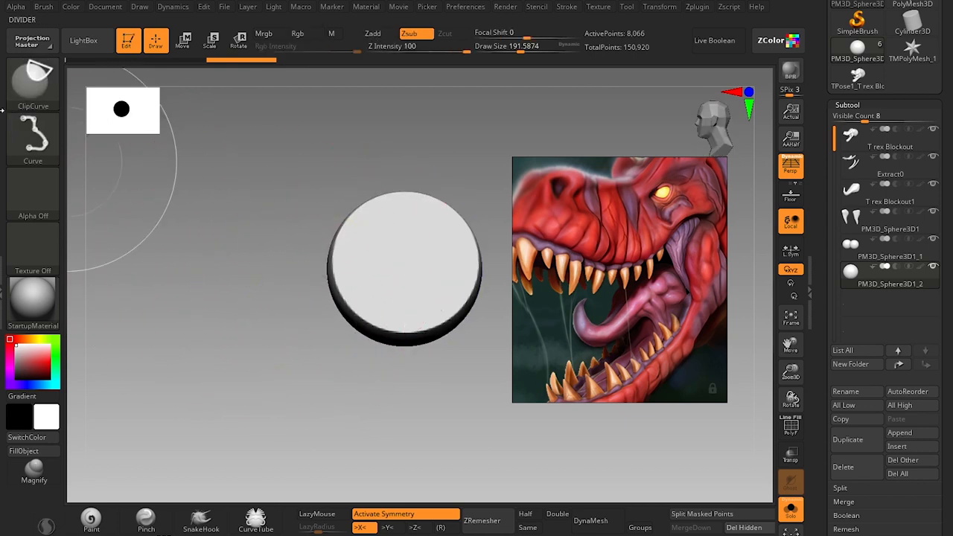
Narrow the wedge into a slim oval in side view using the Move brush at varying sizes.
{"action": "key", "text": "s"}
{"action": "left_click", "coordinate": [427, 290]}
{"action": "left_click_drag", "start_coordinate": [435, 409], "coordinate": [383, 428], "text": "alt"}
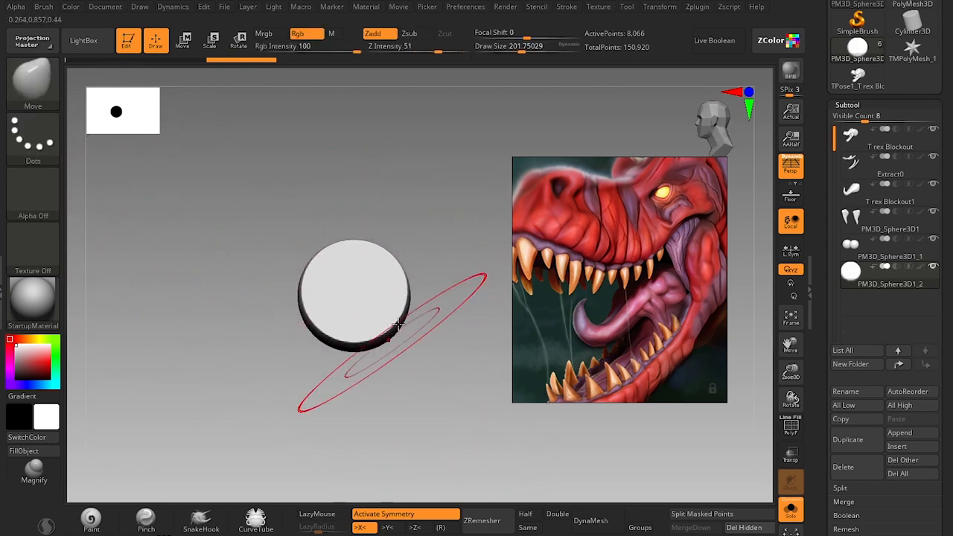
{"action": "key", "text": "s"}
{"action": "left_click", "coordinate": [408, 301]}
{"action": "left_click_drag", "start_coordinate": [408, 301], "coordinate": [311, 302]}
{"action": "key", "text": "s"}
{"action": "key", "text": "s"}
{"action": "left_click_drag", "start_coordinate": [295, 303], "coordinate": [288, 303]}
{"action": "left_click_drag", "start_coordinate": [297, 301], "coordinate": [312, 304]}
{"action": "key", "text": "s"}
{"action": "left_click", "coordinate": [319, 258]}
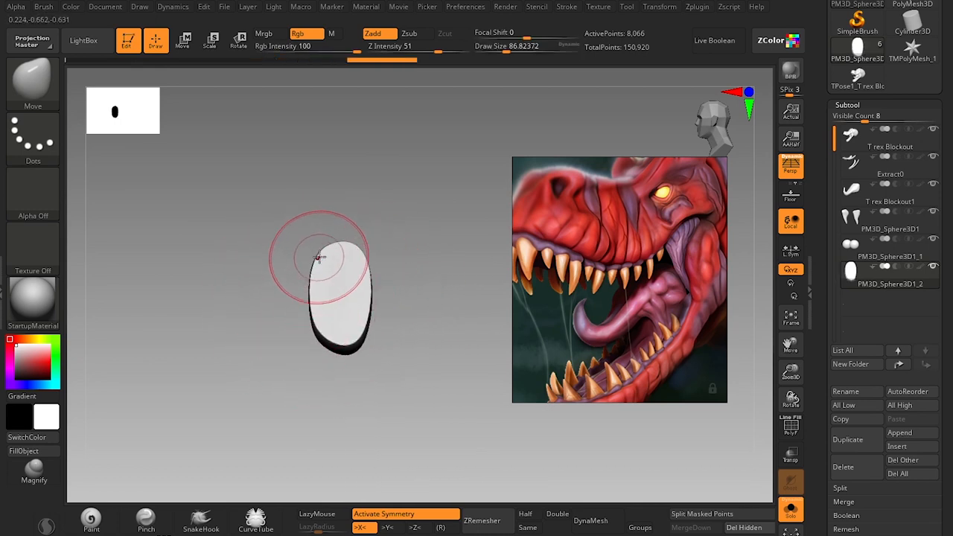
Smooth the wedge's flat upper end into a rounded tooth tip.
{"action": "mouse_move", "coordinate": [262, 375]}
{"action": "left_mouse_down"}
{"action": "mouse_move", "coordinate": [335, 362]}
{"action": "mouse_move", "coordinate": [362, 389]}
{"action": "left_mouse_up"}
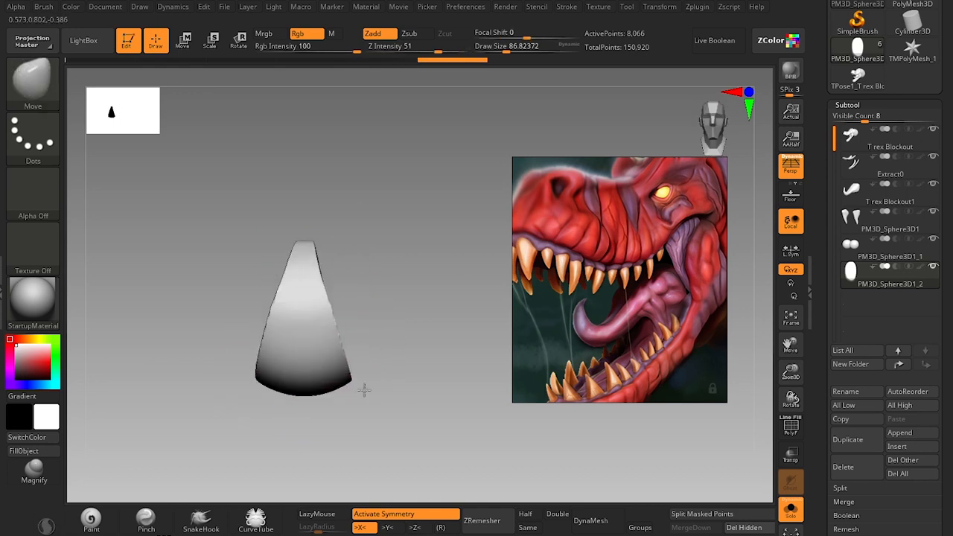
{"action": "key", "text": "shift"}
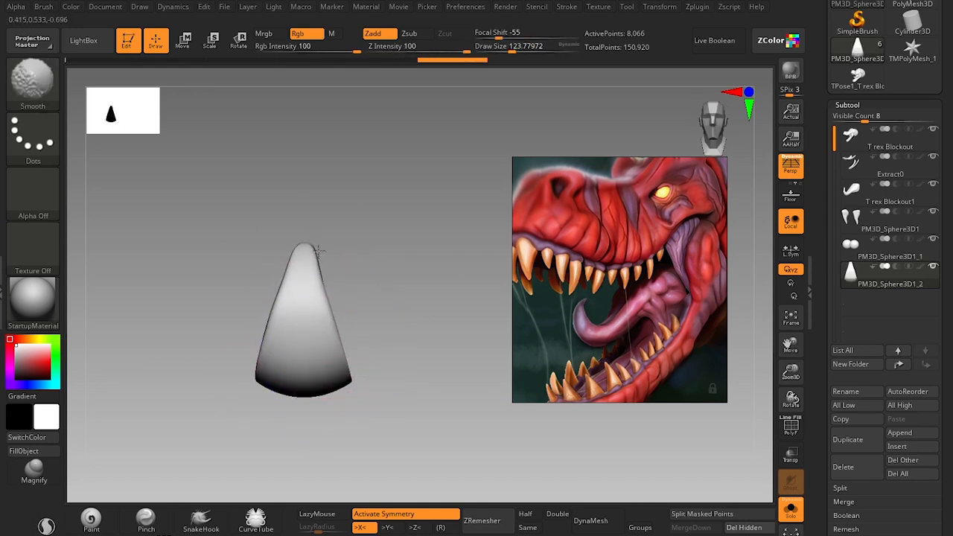
{"action": "left_click_drag", "start_coordinate": [319, 251], "coordinate": [313, 253], "text": "shift"}
Bend the tooth's side profile into a curve with the Move brush and smooth its rear edge.
{"action": "mouse_move", "coordinate": [385, 296]}
{"action": "left_mouse_down"}
{"action": "mouse_move", "coordinate": [396, 325]}
{"action": "mouse_move", "coordinate": [358, 326]}
{"action": "left_mouse_up"}
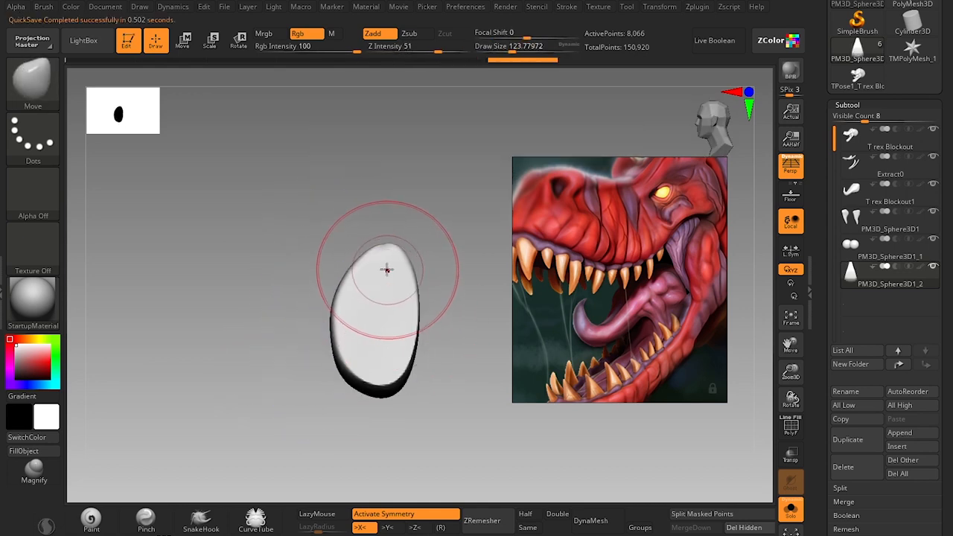
{"action": "left_click_drag", "start_coordinate": [387, 251], "coordinate": [390, 242], "text": "shift"}
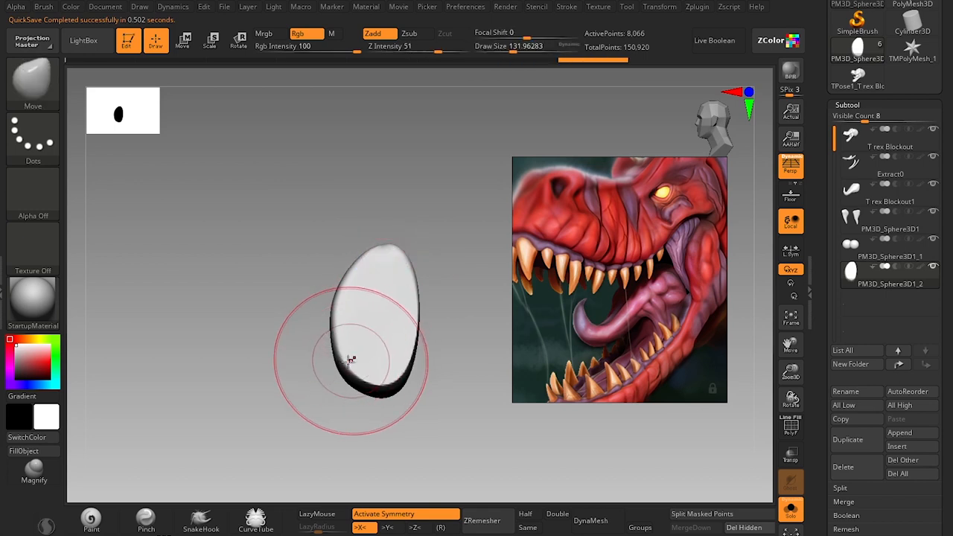
{"action": "mouse_move", "coordinate": [332, 392]}
{"action": "left_mouse_down"}
{"action": "mouse_move", "coordinate": [384, 393]}
{"action": "mouse_move", "coordinate": [389, 402]}
{"action": "left_mouse_up"}
{"action": "key", "text": "s"}
{"action": "key", "text": "s"}
{"action": "mouse_move", "coordinate": [408, 351]}
{"action": "left_mouse_down"}
{"action": "mouse_move", "coordinate": [422, 342]}
{"action": "mouse_move", "coordinate": [394, 347]}
{"action": "left_mouse_up"}
{"action": "key", "text": "s"}
{"action": "key", "text": "s"}
{"action": "left_click_drag", "start_coordinate": [385, 393], "coordinate": [388, 393]}
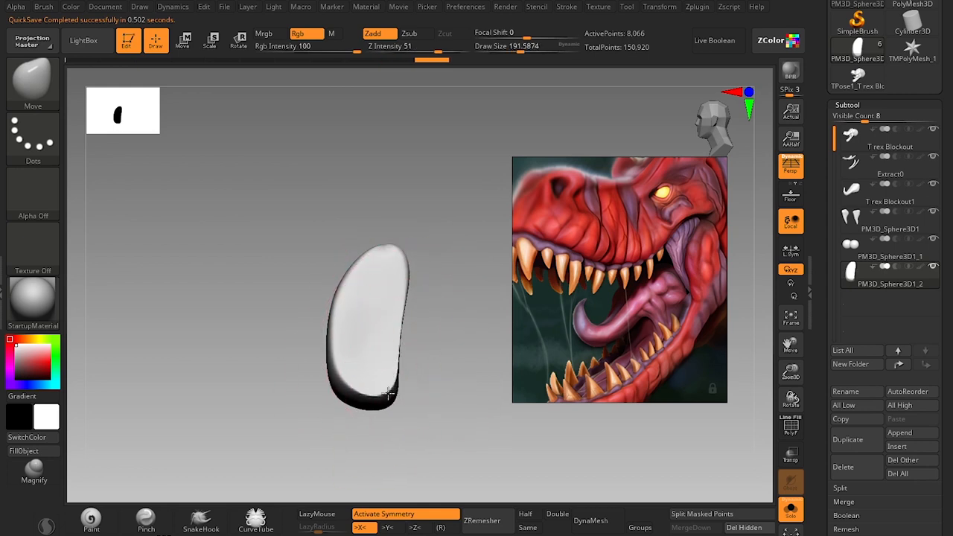
{"action": "key", "text": "s"}
{"action": "mouse_move", "coordinate": [404, 276]}
{"action": "left_mouse_down"}
{"action": "mouse_move", "coordinate": [390, 281]}
{"action": "mouse_move", "coordinate": [410, 277]}
{"action": "left_mouse_up"}
{"action": "key", "text": "shift"}
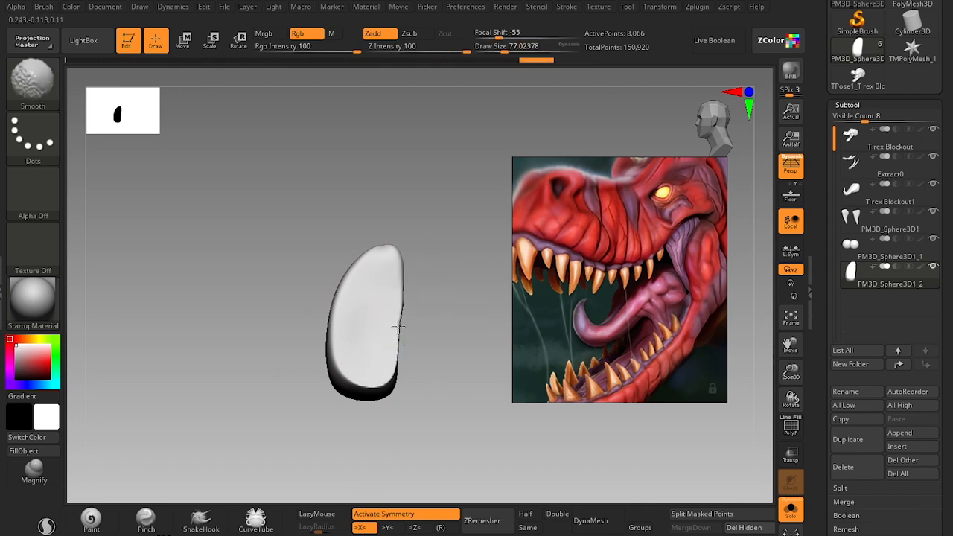
Smooth the tooth's sides, lengthen it vertically with the gizmo and return to Draw mode.
{"action": "left_click_drag", "start_coordinate": [403, 354], "coordinate": [447, 420], "text": "shift"}
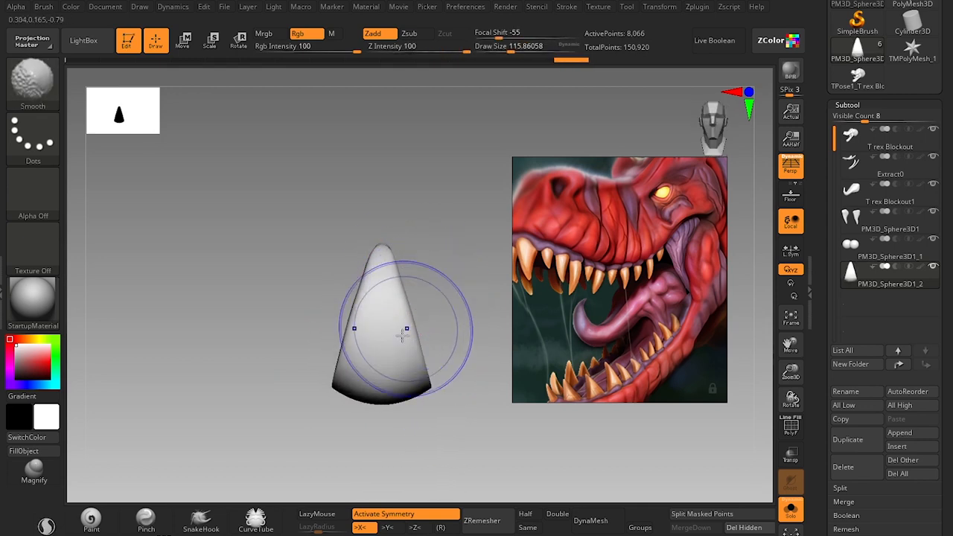
{"action": "key", "text": "ctrl+shift"}
{"action": "left_click_drag", "start_coordinate": [411, 307], "coordinate": [408, 270], "text": "shift"}
{"action": "left_click_drag", "start_coordinate": [450, 300], "coordinate": [414, 332]}
{"action": "mouse_move", "coordinate": [329, 422]}
{"action": "left_mouse_down", "text": "alt"}
{"action": "mouse_move", "coordinate": [353, 425]}
{"action": "mouse_move", "coordinate": [321, 426]}
{"action": "left_mouse_up", "text": "alt"}
{"action": "key", "text": "w"}
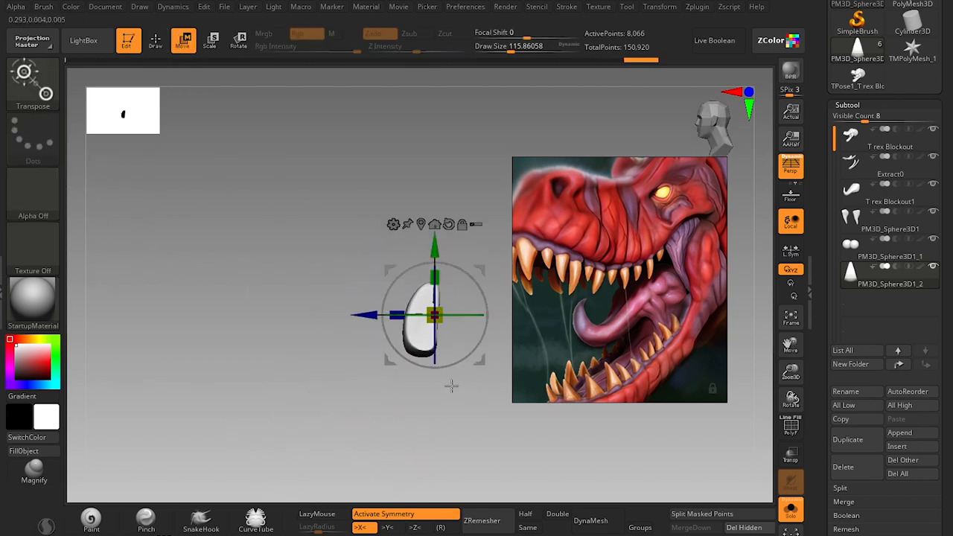
{"action": "mouse_move", "coordinate": [390, 417]}
{"action": "left_mouse_down", "text": "alt"}
{"action": "mouse_move", "coordinate": [379, 347]}
{"action": "mouse_move", "coordinate": [409, 318]}
{"action": "left_mouse_up", "text": "alt"}
{"action": "key", "text": "q"}
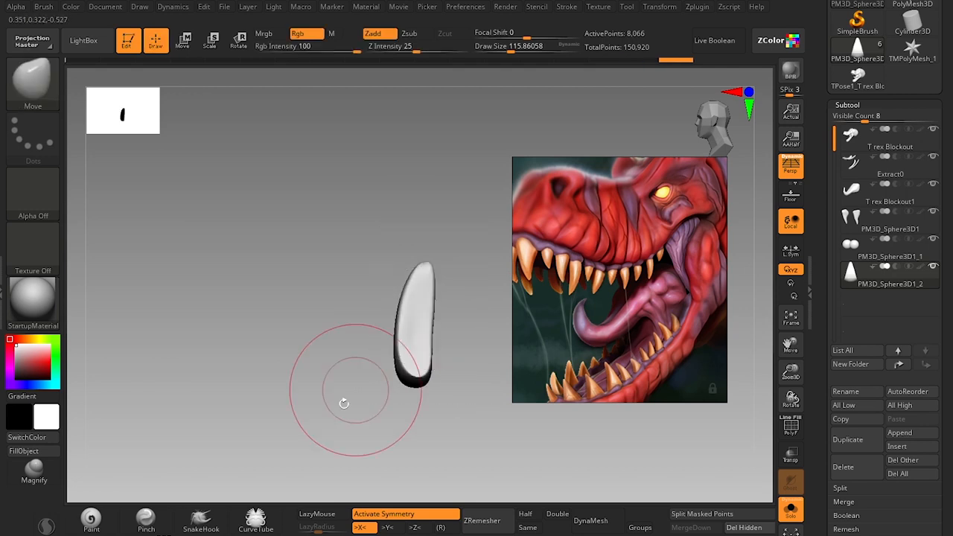
Refine the lengthened tooth's outline and tip with the Move brush, reducing its size to about 56.
{"action": "left_click_drag", "start_coordinate": [340, 405], "coordinate": [436, 413]}
{"action": "mouse_move", "coordinate": [439, 442]}
{"action": "left_mouse_down", "text": "alt"}
{"action": "mouse_move", "coordinate": [391, 442]}
{"action": "mouse_move", "coordinate": [362, 420]}
{"action": "left_mouse_up", "text": "alt"}
{"action": "left_click_drag", "start_coordinate": [414, 320], "coordinate": [420, 332], "text": "alt"}
{"action": "key", "text": "s"}
{"action": "mouse_move", "coordinate": [371, 239]}
{"action": "left_mouse_down"}
{"action": "mouse_move", "coordinate": [360, 239]}
{"action": "mouse_move", "coordinate": [400, 273]}
{"action": "mouse_move", "coordinate": [355, 218]}
{"action": "mouse_move", "coordinate": [374, 228]}
{"action": "left_mouse_up"}
{"action": "mouse_move", "coordinate": [419, 424]}
{"action": "left_mouse_down"}
{"action": "mouse_move", "coordinate": [419, 391]}
{"action": "mouse_move", "coordinate": [429, 395]}
{"action": "left_mouse_up"}
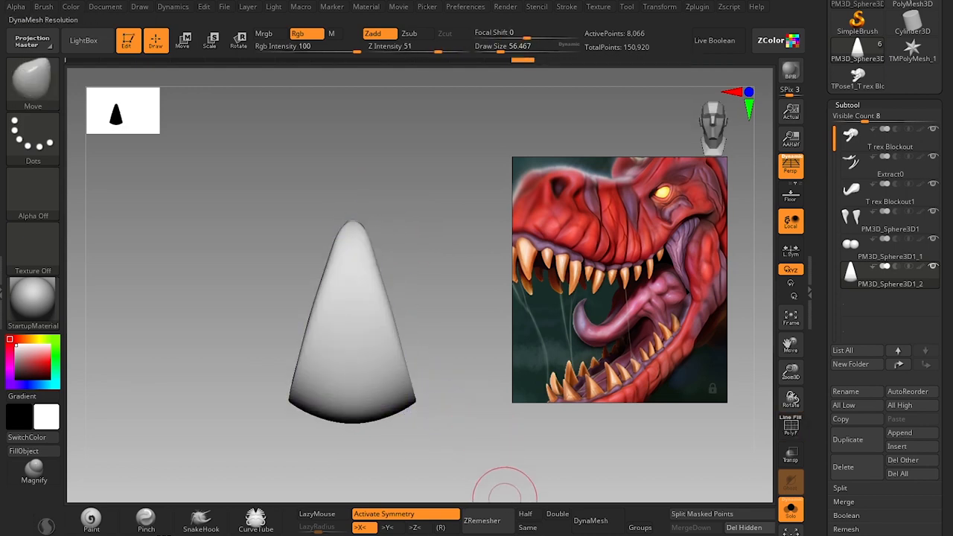
Try remeshing the tooth with ZRemesher and undo it.
{"action": "left_click", "coordinate": [485, 516]}
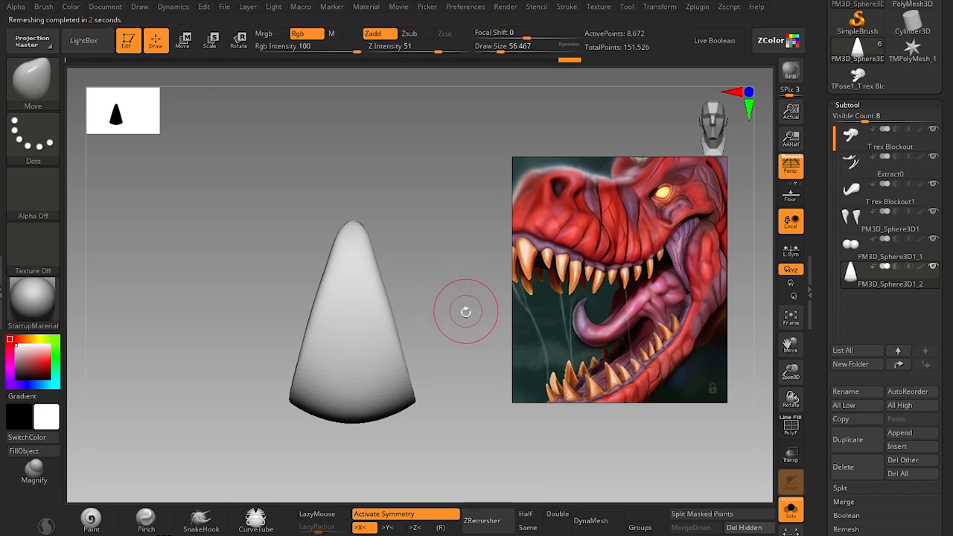
{"action": "key", "text": "ctrl+z"}
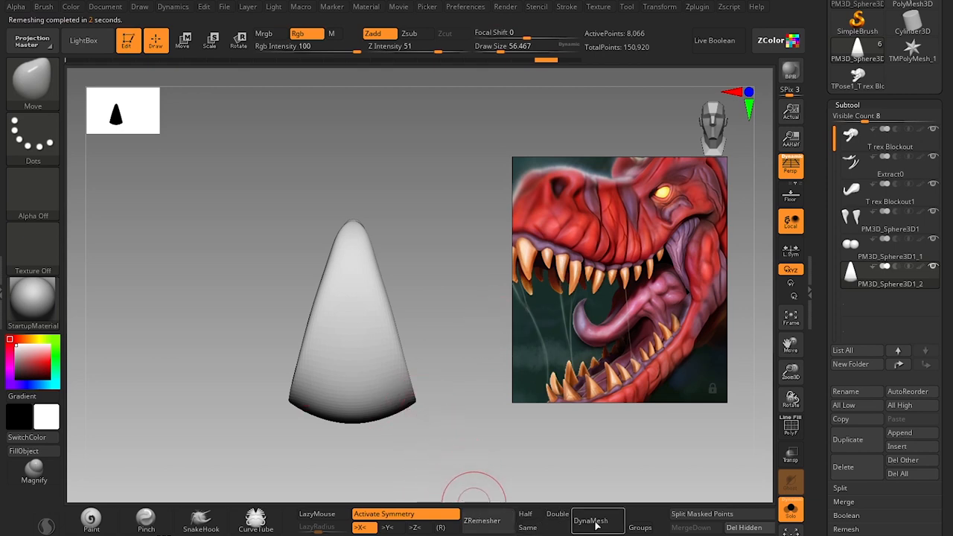
Convert the tooth to DynaMesh.
{"action": "key", "text": "shift+f"}
{"action": "key", "text": "shift+f"}
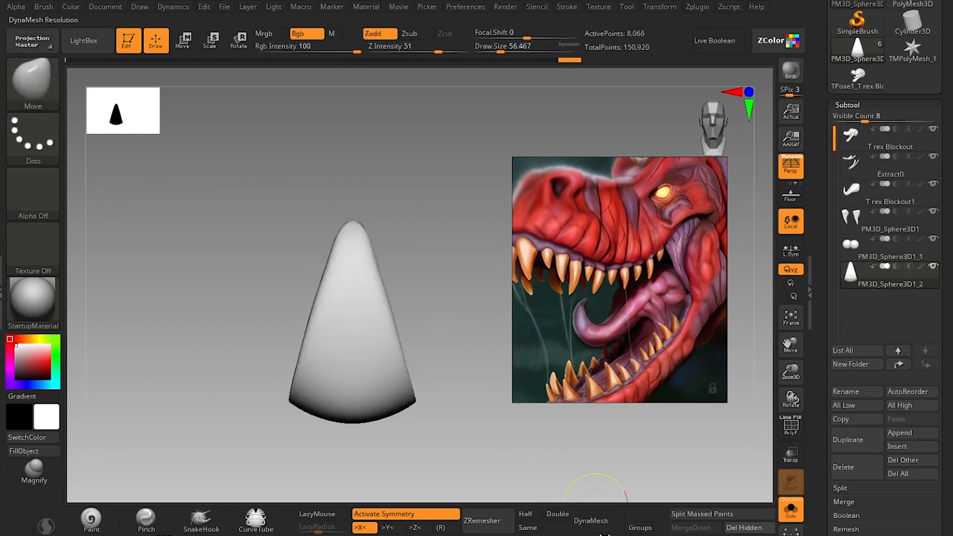
{"action": "left_click", "coordinate": [596, 523]}
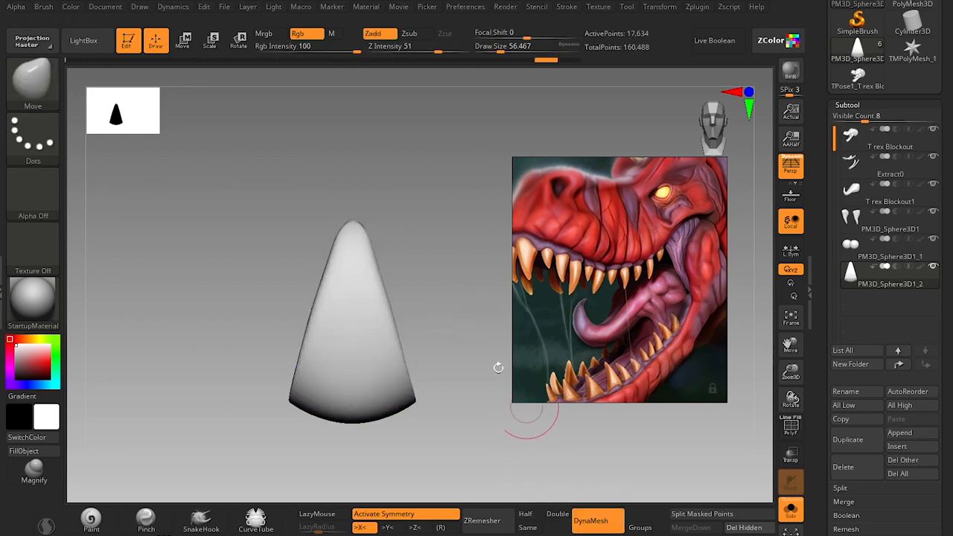
{"action": "left_click_drag", "start_coordinate": [463, 415], "coordinate": [476, 399]}
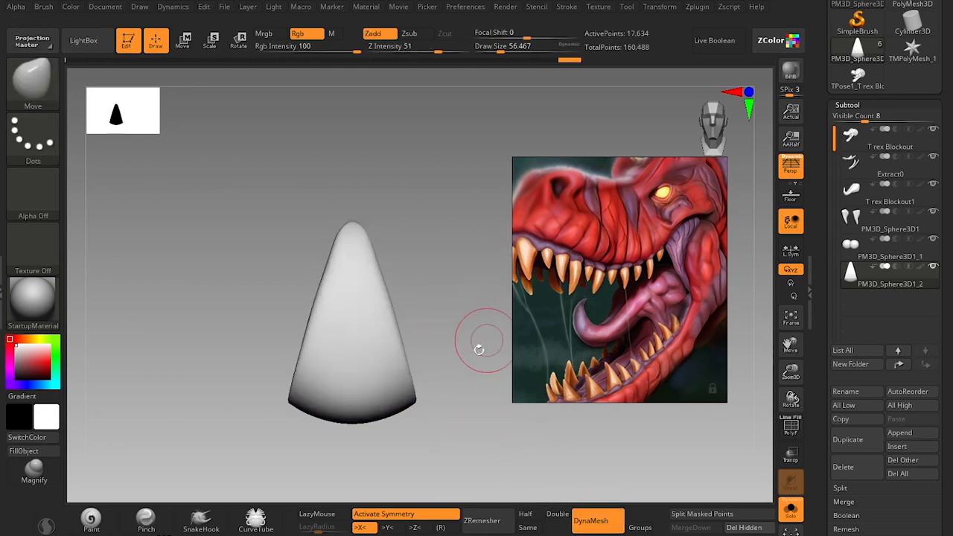
Zoom the reference board out to the whole head and refine the tooth's side profile with the Move brush at about size 90.
{"action": "mouse_move", "coordinate": [478, 347]}
{"action": "left_mouse_down"}
{"action": "mouse_move", "coordinate": [439, 361]}
{"action": "mouse_move", "coordinate": [464, 385]}
{"action": "mouse_move", "coordinate": [429, 383]}
{"action": "mouse_move", "coordinate": [383, 288]}
{"action": "left_mouse_up"}
{"action": "key", "text": "s"}
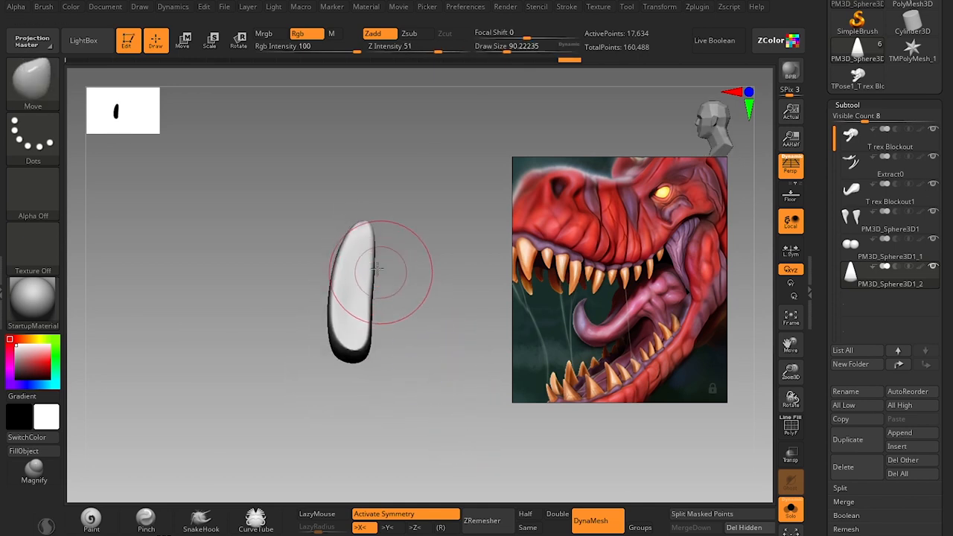
{"action": "scroll", "coordinate": [604, 278], "scroll_direction": "down", "scroll_amount": 3}
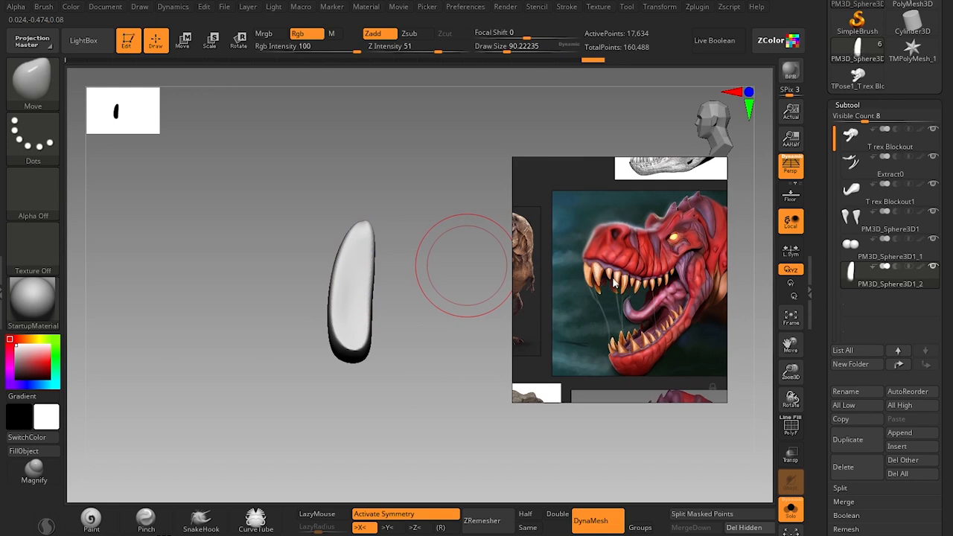
{"action": "left_click_drag", "start_coordinate": [424, 334], "coordinate": [439, 325], "text": "shift"}
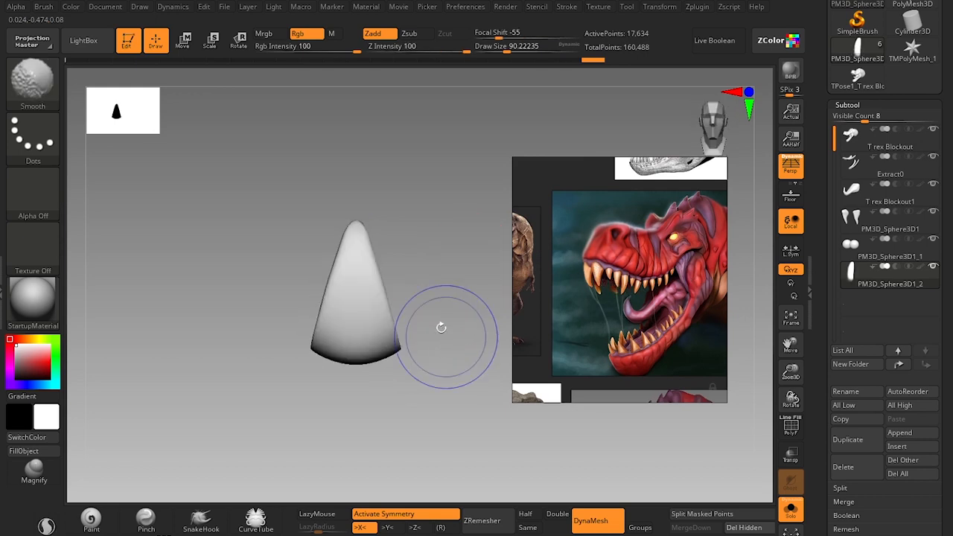
{"action": "mouse_move", "coordinate": [410, 231]}
{"action": "left_mouse_down", "text": "shift"}
{"action": "mouse_move", "coordinate": [426, 238]}
{"action": "mouse_move", "coordinate": [383, 230]}
{"action": "mouse_move", "coordinate": [436, 236]}
{"action": "mouse_move", "coordinate": [437, 259]}
{"action": "left_mouse_up", "text": "shift"}
Reshape the tooth's outer edge and base in side view with the Move brush, enlarging it to about size 140.
{"action": "key", "text": "s"}
{"action": "key", "text": "s"}
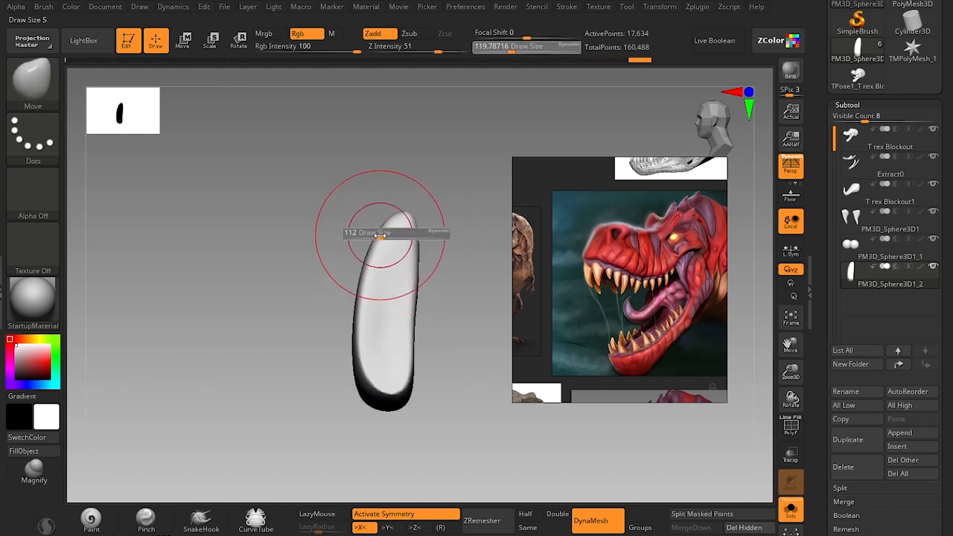
{"action": "left_click", "coordinate": [380, 234]}
{"action": "left_click_drag", "start_coordinate": [381, 234], "coordinate": [383, 239]}
{"action": "key", "text": "s"}
{"action": "left_click_drag", "start_coordinate": [359, 281], "coordinate": [367, 290]}
{"action": "key", "text": "s"}
{"action": "left_click_drag", "start_coordinate": [347, 348], "coordinate": [355, 384]}
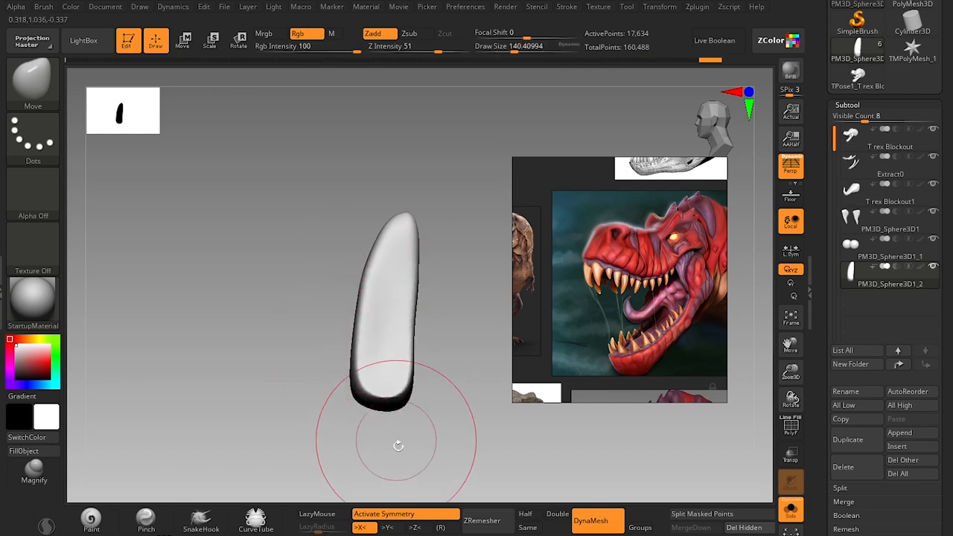
Flatten the tooth's sides with the hPolish brush.
{"action": "left_click_drag", "start_coordinate": [397, 445], "coordinate": [410, 409]}
{"action": "mouse_move", "coordinate": [416, 278]}
{"action": "left_mouse_down", "text": "shift"}
{"action": "mouse_move", "coordinate": [413, 306]}
{"action": "mouse_move", "coordinate": [471, 326]}
{"action": "mouse_move", "coordinate": [392, 287]}
{"action": "left_mouse_up", "text": "shift"}
{"action": "key", "text": "b"}
{"action": "key", "text": "h"}
{"action": "key", "text": "p"}
{"action": "key", "text": "s"}
{"action": "key", "text": "s"}
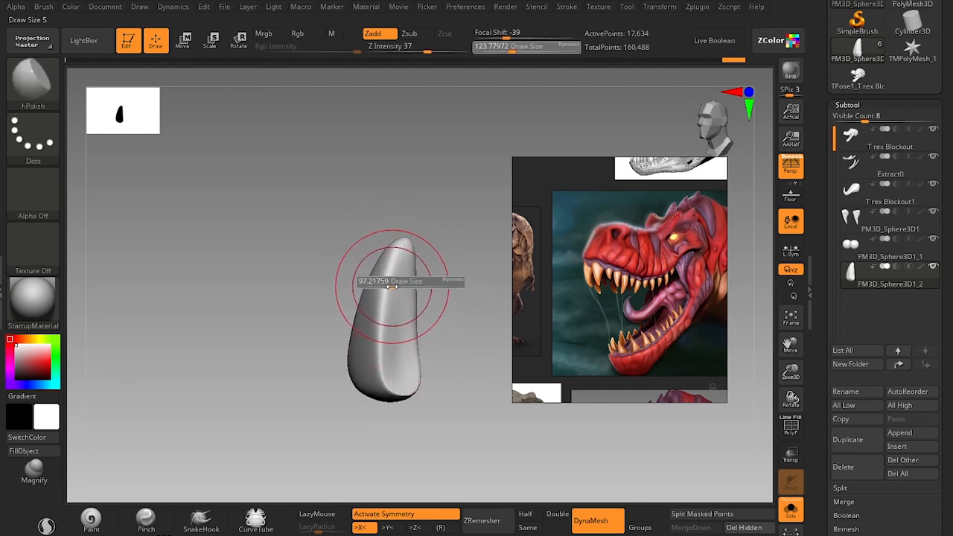
{"action": "left_click_drag", "start_coordinate": [380, 440], "coordinate": [440, 417]}
Adjust and smooth the tooth's outline with the Move brush at about size 83.
{"action": "key", "text": "s"}
{"action": "mouse_move", "coordinate": [409, 319]}
{"action": "left_mouse_down"}
{"action": "mouse_move", "coordinate": [397, 314]}
{"action": "mouse_move", "coordinate": [408, 312]}
{"action": "left_mouse_up"}
{"action": "key", "text": "b"}
{"action": "key", "text": "m"}
{"action": "key", "text": "v"}
{"action": "key", "text": "s"}
{"action": "key", "text": "shift"}
{"action": "left_click_drag", "start_coordinate": [436, 240], "coordinate": [432, 298], "text": "alt"}
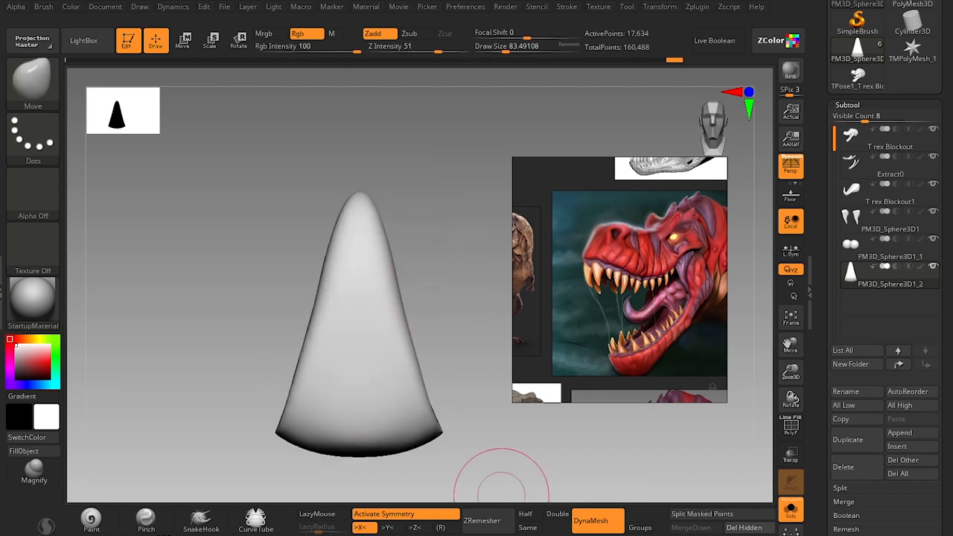
Update the tooth's DynaMesh at a lower resolution, checking its wireframe density.
{"action": "left_click_drag", "start_coordinate": [455, 266], "coordinate": [479, 289], "text": "ctrl"}
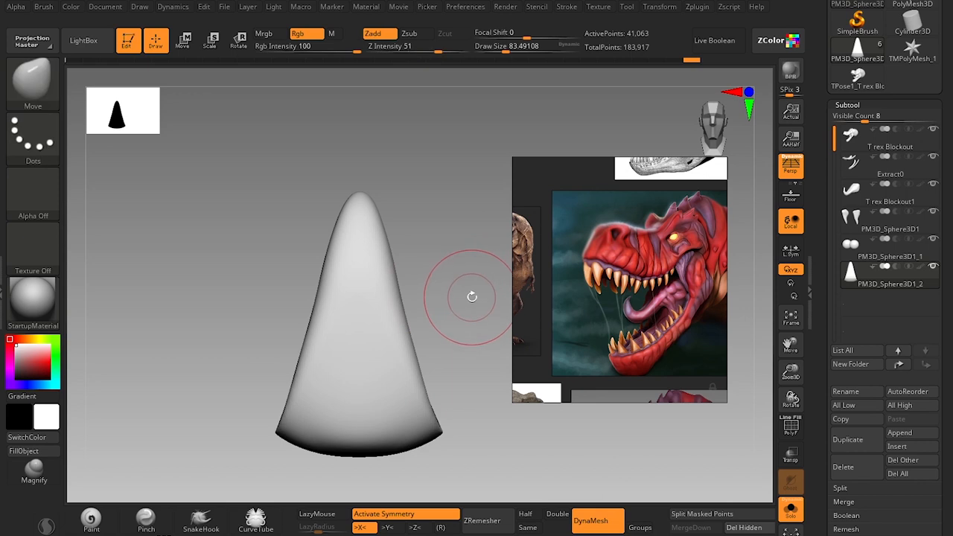
{"action": "key", "text": "shift+f"}
{"action": "key", "text": "shift+f"}
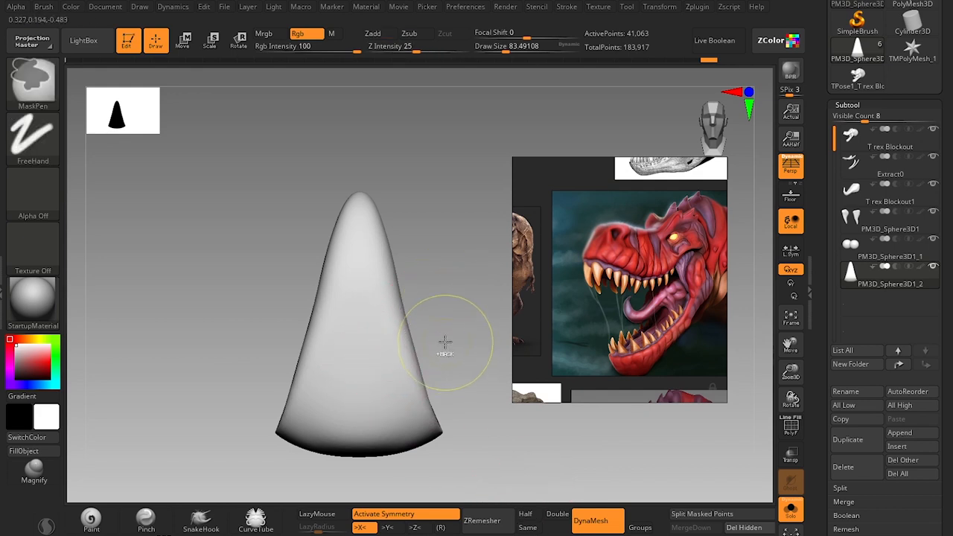
{"action": "key", "text": "shift+f"}
{"action": "key", "text": "shift+f"}
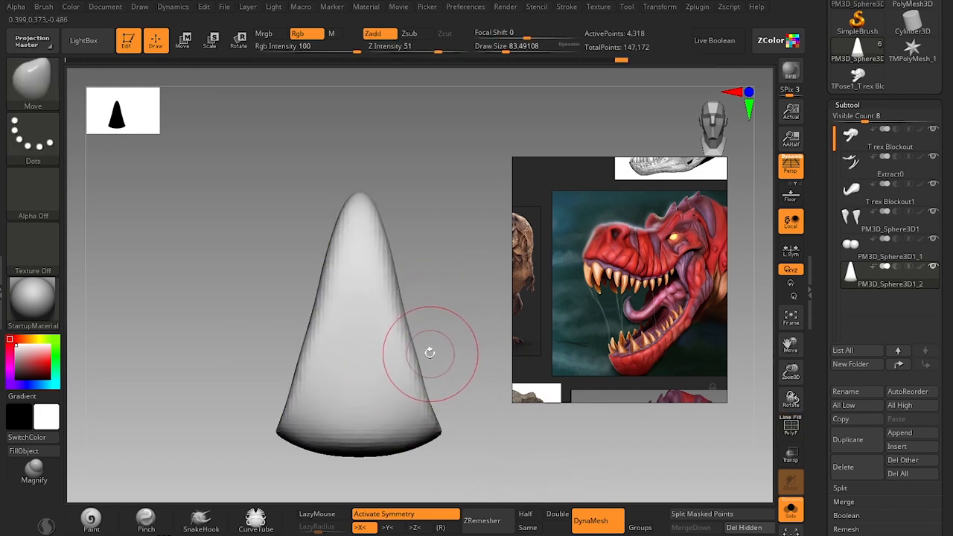
Smooth the remeshed tooth's upper edge in side view.
{"action": "mouse_move", "coordinate": [425, 355]}
{"action": "left_mouse_down", "text": "shift"}
{"action": "mouse_move", "coordinate": [404, 405]}
{"action": "mouse_move", "coordinate": [413, 329]}
{"action": "left_mouse_up", "text": "shift"}
{"action": "mouse_move", "coordinate": [464, 347]}
{"action": "left_mouse_down", "text": "alt"}
{"action": "mouse_move", "coordinate": [458, 304]}
{"action": "mouse_move", "coordinate": [427, 332]}
{"action": "left_mouse_up", "text": "alt"}
{"action": "key", "text": "shift"}
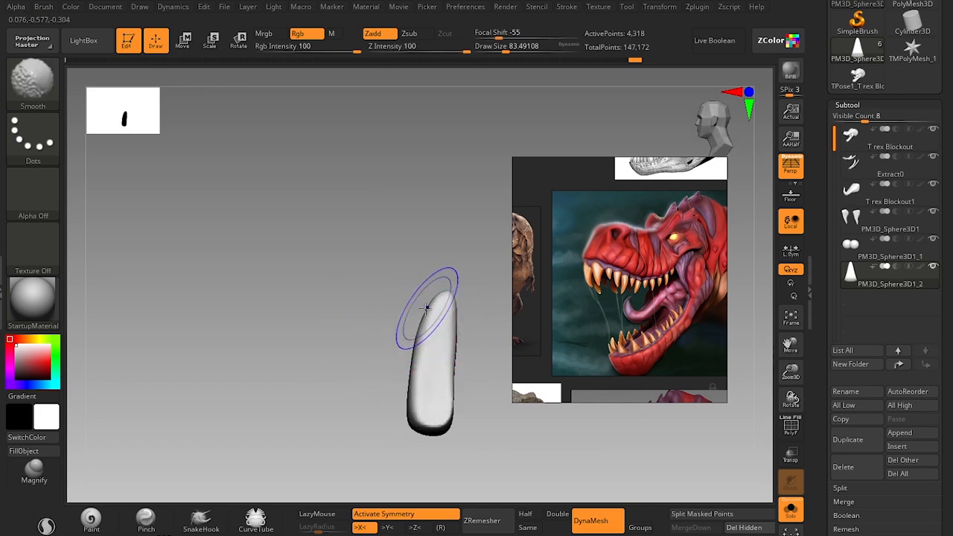
Polish the back and side planes of the tooth with the hPolish brush at about size 120.
{"action": "mouse_move", "coordinate": [412, 371]}
{"action": "left_mouse_down", "text": "shift"}
{"action": "mouse_move", "coordinate": [410, 406]}
{"action": "mouse_move", "coordinate": [358, 462]}
{"action": "mouse_move", "coordinate": [391, 455]}
{"action": "left_mouse_up", "text": "shift"}
{"action": "key", "text": "b"}
{"action": "key", "text": "h"}
{"action": "key", "text": "p"}
{"action": "key", "text": "s"}
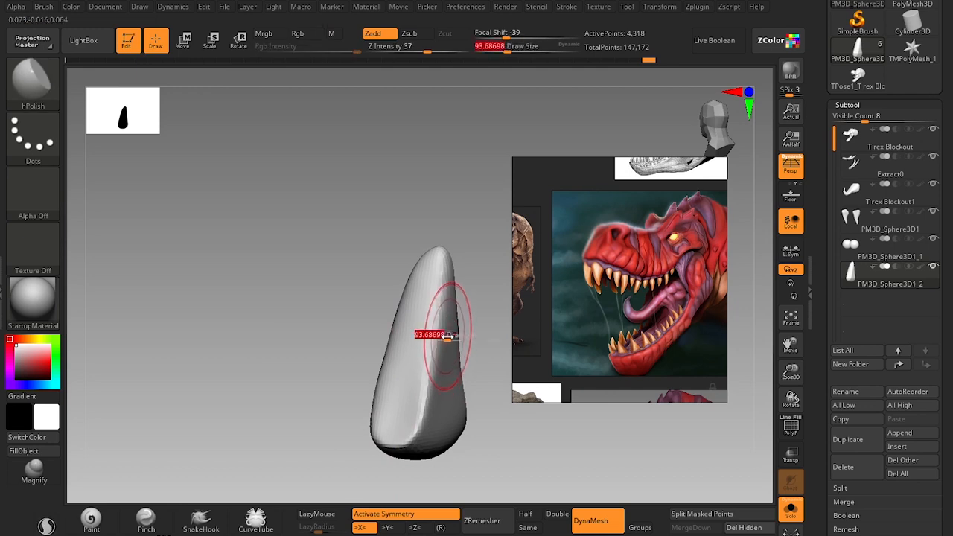
{"action": "left_click_drag", "start_coordinate": [454, 299], "coordinate": [451, 288]}
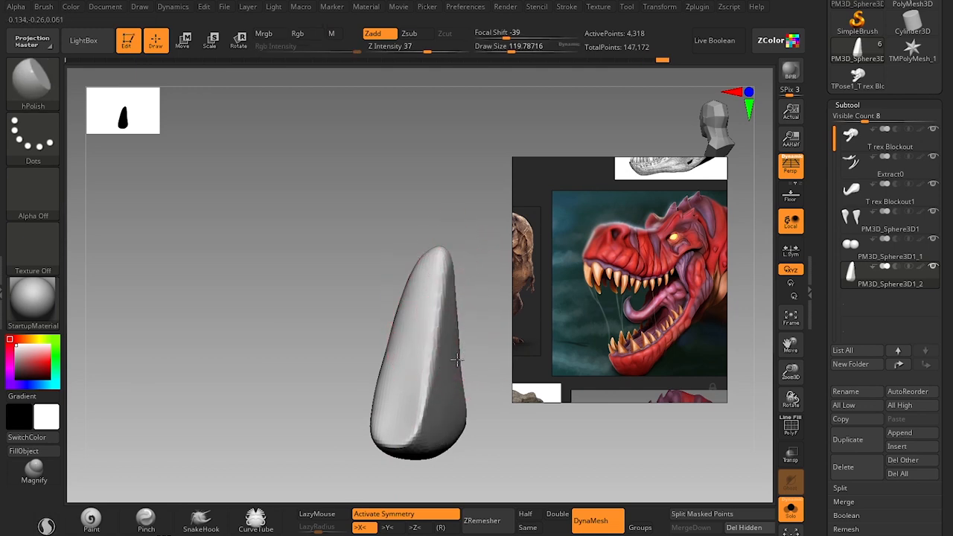
Taper the tooth's edge below the tip in side view with the Move brush, enlarged to about size 87.
{"action": "mouse_move", "coordinate": [362, 406]}
{"action": "left_mouse_down"}
{"action": "mouse_move", "coordinate": [340, 451]}
{"action": "mouse_move", "coordinate": [354, 411]}
{"action": "left_mouse_up"}
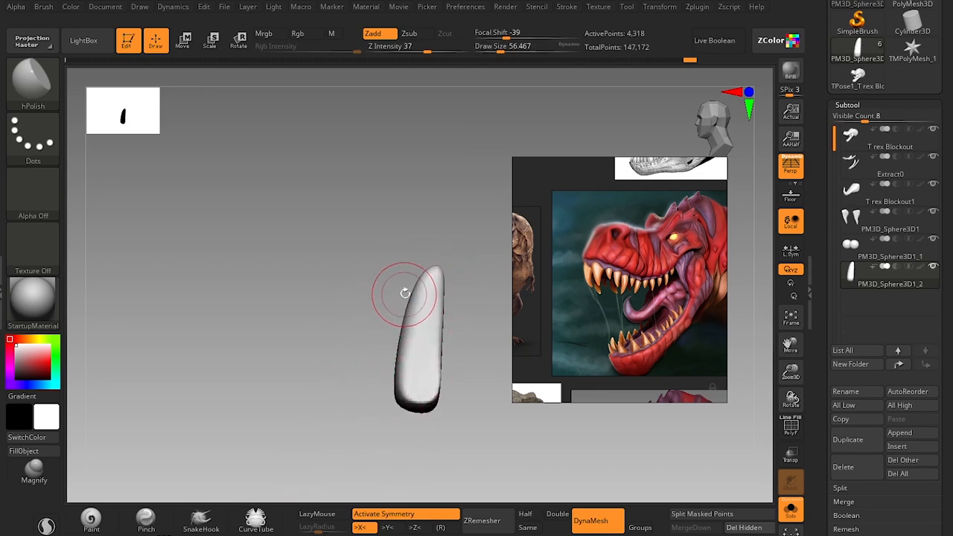
{"action": "key", "text": "bracketright"}
{"action": "key", "text": "b"}
{"action": "key", "text": "m"}
{"action": "key", "text": "v"}
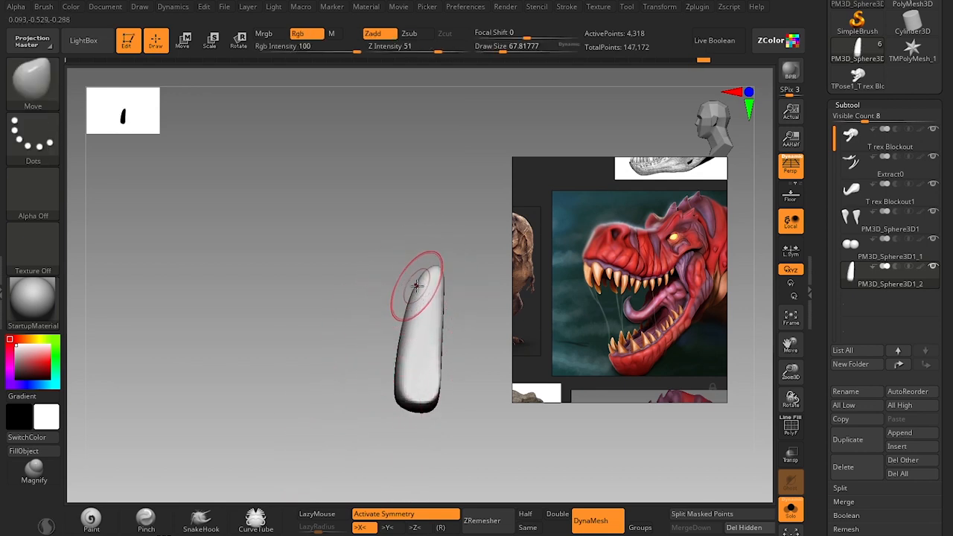
{"action": "key", "text": "bracketright"}
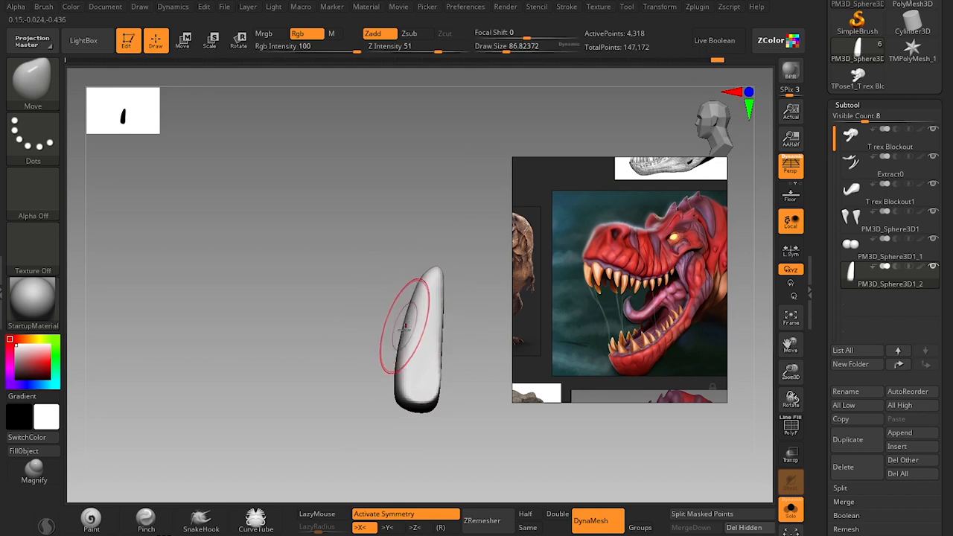
Adjust and smooth the tooth's flanks in front view, reducing the Move brush to about size 56.
{"action": "left_click_drag", "start_coordinate": [399, 425], "coordinate": [426, 387]}
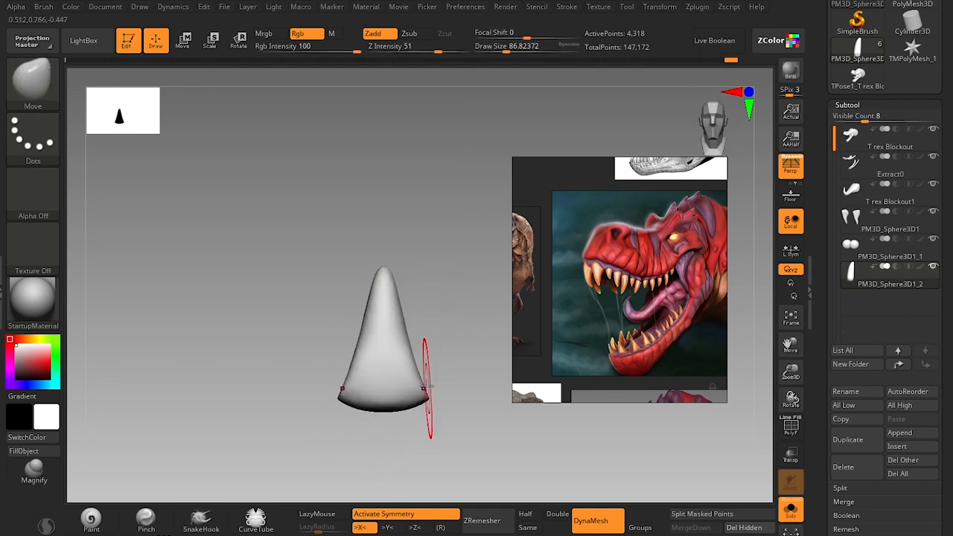
{"action": "mouse_move", "coordinate": [440, 352]}
{"action": "left_mouse_down", "text": "alt"}
{"action": "mouse_move", "coordinate": [436, 370]}
{"action": "mouse_move", "coordinate": [418, 372]}
{"action": "mouse_move", "coordinate": [416, 349]}
{"action": "left_mouse_up", "text": "alt"}
{"action": "key", "text": "bracketleft"}
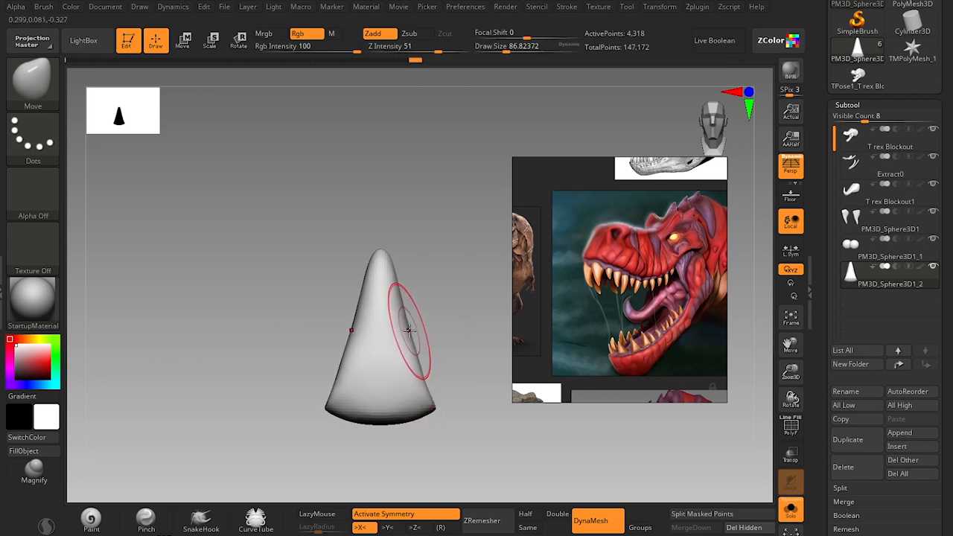
{"action": "left_click_drag", "start_coordinate": [406, 313], "coordinate": [402, 281], "text": "shift"}
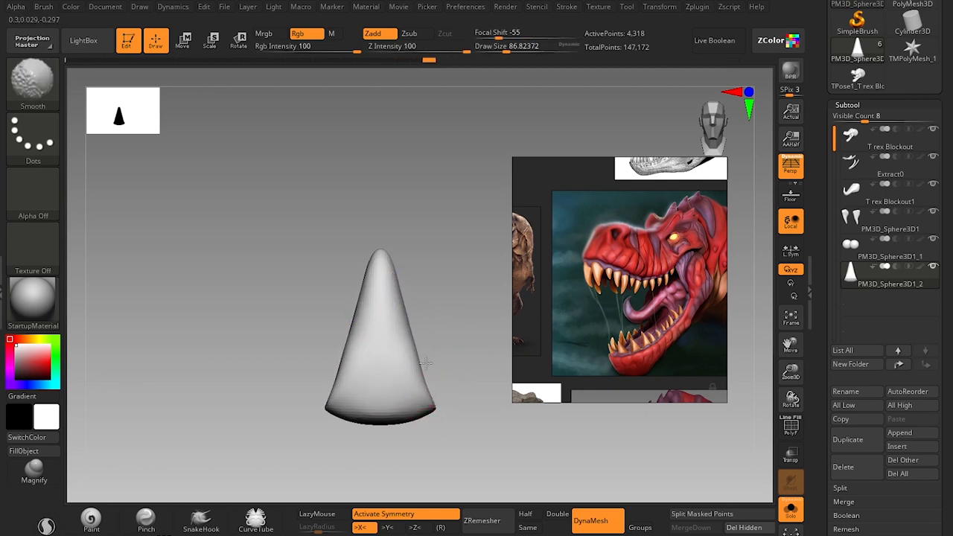
{"action": "key", "text": "bracketleft"}
{"action": "key", "text": "bracketleft"}
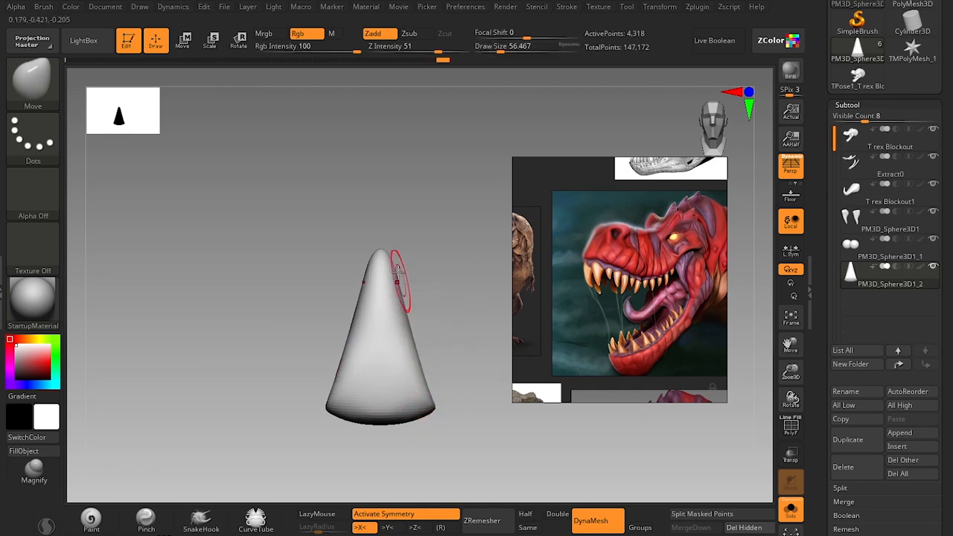
Refine the tooth's sides from tip to base corners with the Move brush, enlarging it to about size 71.
{"action": "key", "text": "s"}
{"action": "mouse_move", "coordinate": [398, 264]}
{"action": "left_mouse_down"}
{"action": "mouse_move", "coordinate": [394, 298]}
{"action": "mouse_move", "coordinate": [405, 296]}
{"action": "left_mouse_up"}
{"action": "key", "text": "s"}
{"action": "left_click_drag", "start_coordinate": [411, 339], "coordinate": [432, 407], "text": "shift"}
{"action": "key", "text": "s"}
{"action": "left_click", "coordinate": [425, 384]}
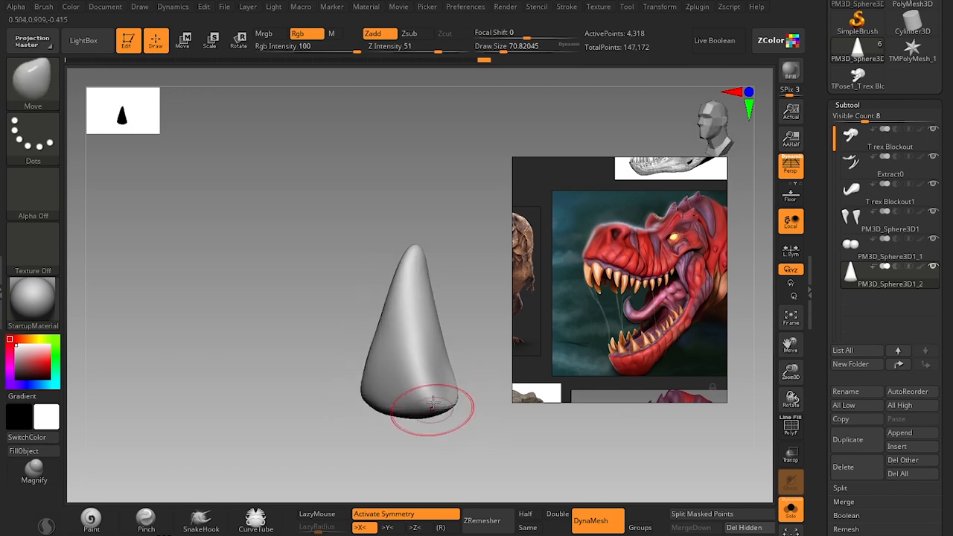
Build up volume along the tooth's front surface with the Clay brush at about size 49.
{"action": "key", "text": "b"}
{"action": "key", "text": "c"}
{"action": "key", "text": "l"}
{"action": "key", "text": "s"}
{"action": "left_click_drag", "start_coordinate": [416, 278], "coordinate": [412, 276]}
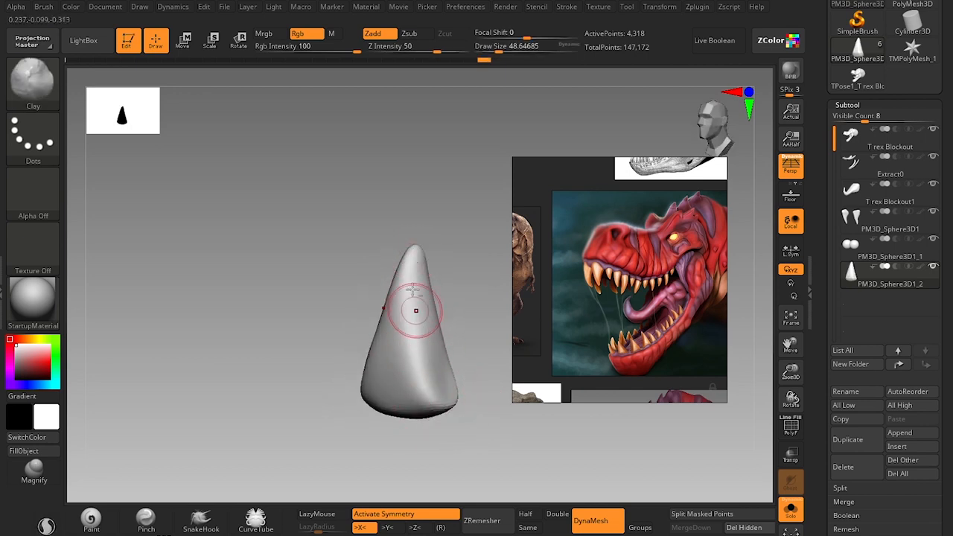
{"action": "left_click_drag", "start_coordinate": [416, 310], "coordinate": [419, 331]}
Build up the tooth's side and back surfaces with Clay brush strokes.
{"action": "left_click_drag", "start_coordinate": [444, 457], "coordinate": [414, 455]}
{"action": "left_click_drag", "start_coordinate": [438, 264], "coordinate": [437, 347]}
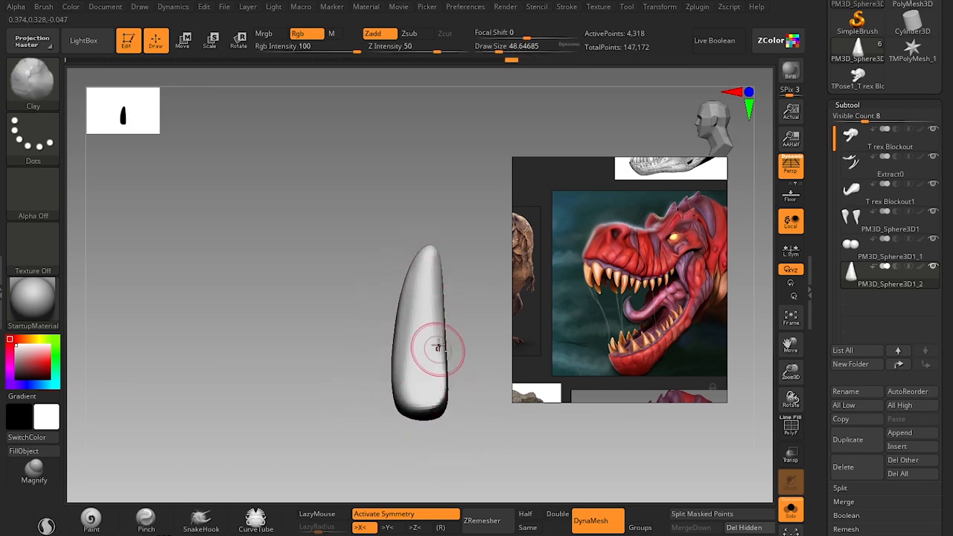
{"action": "left_click_drag", "start_coordinate": [440, 310], "coordinate": [441, 383]}
{"action": "left_click_drag", "start_coordinate": [454, 439], "coordinate": [452, 309]}
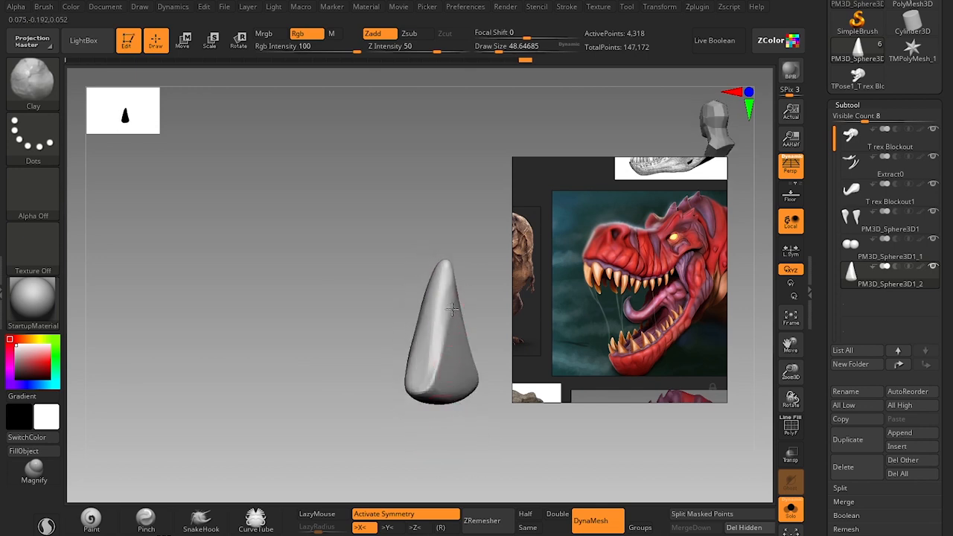
{"action": "mouse_move", "coordinate": [449, 362]}
{"action": "left_mouse_down", "text": "shift"}
{"action": "mouse_move", "coordinate": [456, 322]}
{"action": "mouse_move", "coordinate": [439, 359]}
{"action": "left_mouse_up", "text": "shift"}
Fill out the tooth's front face from tip to base with the Clay brush.
{"action": "left_click_drag", "start_coordinate": [387, 440], "coordinate": [459, 445]}
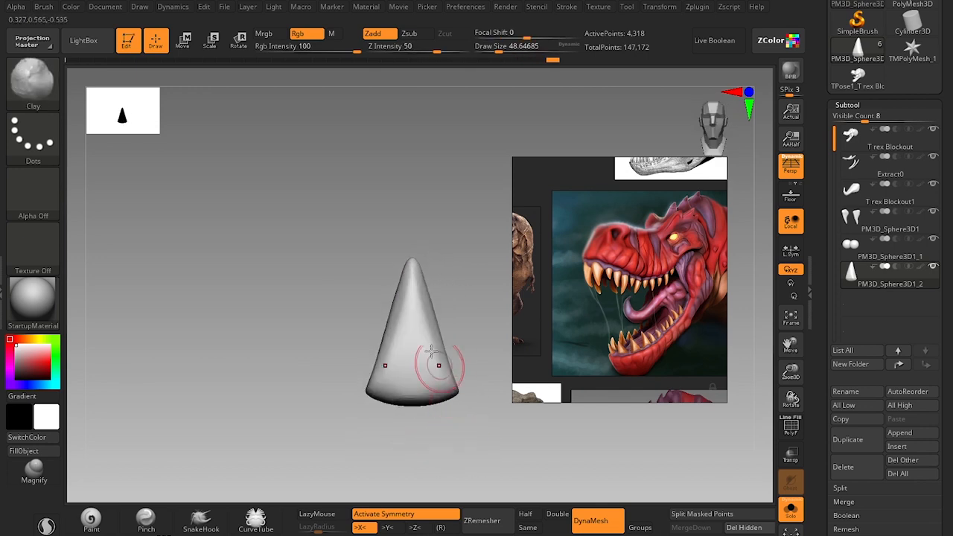
{"action": "left_click_drag", "start_coordinate": [429, 332], "coordinate": [432, 320], "text": "shift"}
{"action": "left_click_drag", "start_coordinate": [419, 278], "coordinate": [440, 380], "text": "shift"}
{"action": "left_click_drag", "start_coordinate": [444, 302], "coordinate": [439, 277], "text": "alt"}
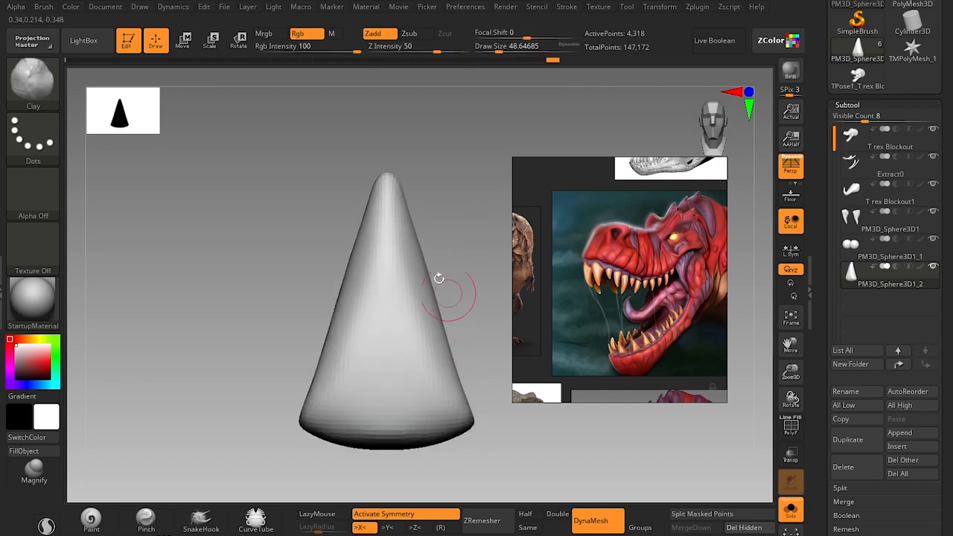
Sharpen the tooth's tip in front view with the Move brush at about size 108.
{"action": "key", "text": "s"}
{"action": "left_click_drag", "start_coordinate": [398, 236], "coordinate": [412, 236]}
{"action": "key", "text": "b"}
{"action": "key", "text": "m"}
{"action": "key", "text": "v"}
{"action": "key", "text": "s"}
{"action": "left_click_drag", "start_coordinate": [403, 187], "coordinate": [400, 186]}
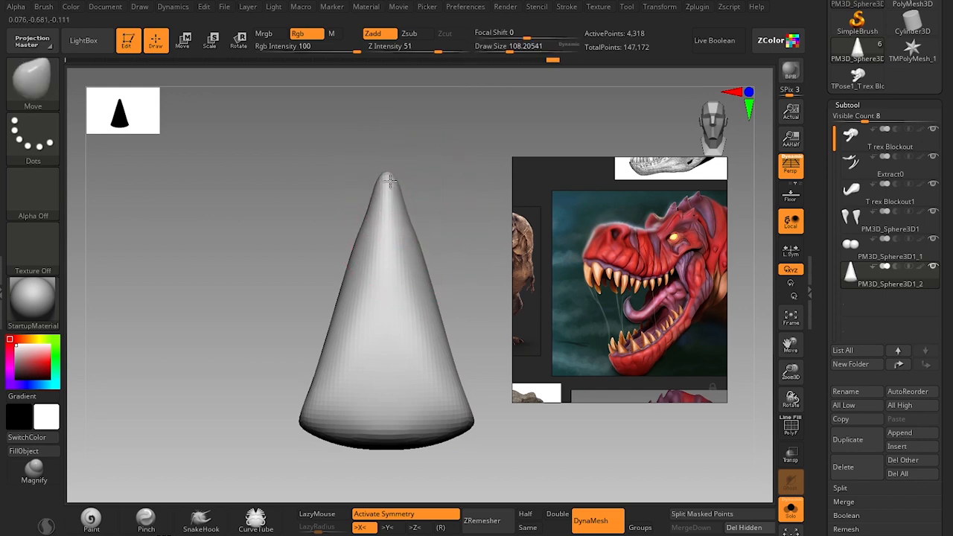
{"action": "left_click_drag", "start_coordinate": [384, 181], "coordinate": [384, 182]}
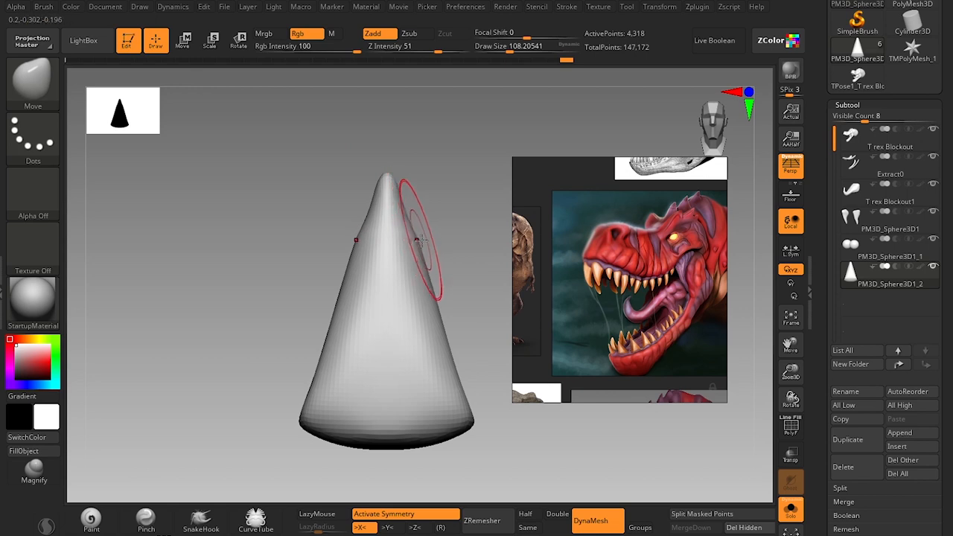
Even out the tooth's flanks and tip with the Move brush, enlarging it to about size 120.
{"action": "key", "text": "s"}
{"action": "left_click_drag", "start_coordinate": [422, 244], "coordinate": [417, 240]}
{"action": "key", "text": "shift"}
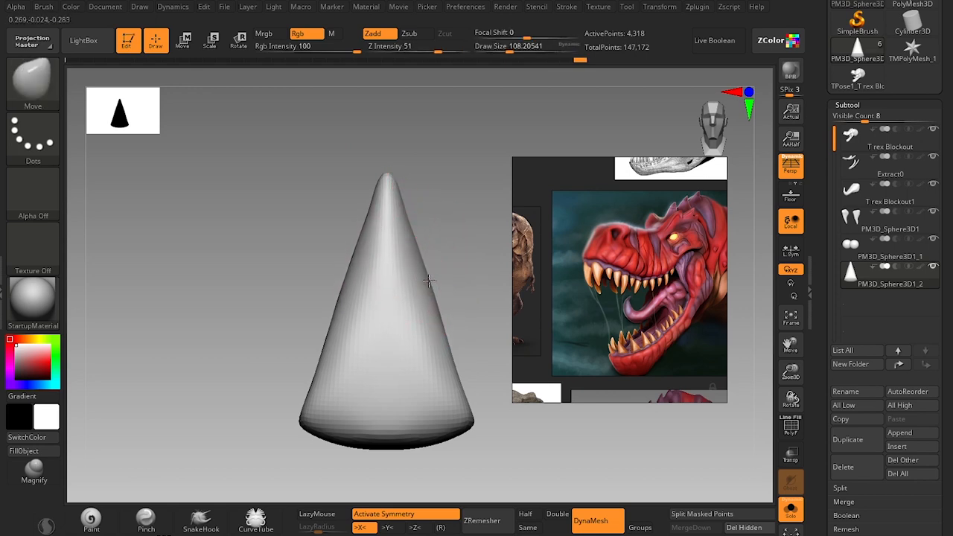
{"action": "left_click_drag", "start_coordinate": [429, 281], "coordinate": [428, 277]}
{"action": "mouse_move", "coordinate": [434, 321]}
{"action": "left_mouse_down", "text": "shift"}
{"action": "mouse_move", "coordinate": [447, 330]}
{"action": "mouse_move", "coordinate": [438, 320]}
{"action": "left_mouse_up", "text": "shift"}
{"action": "key", "text": "s"}
{"action": "left_click_drag", "start_coordinate": [441, 319], "coordinate": [407, 205]}
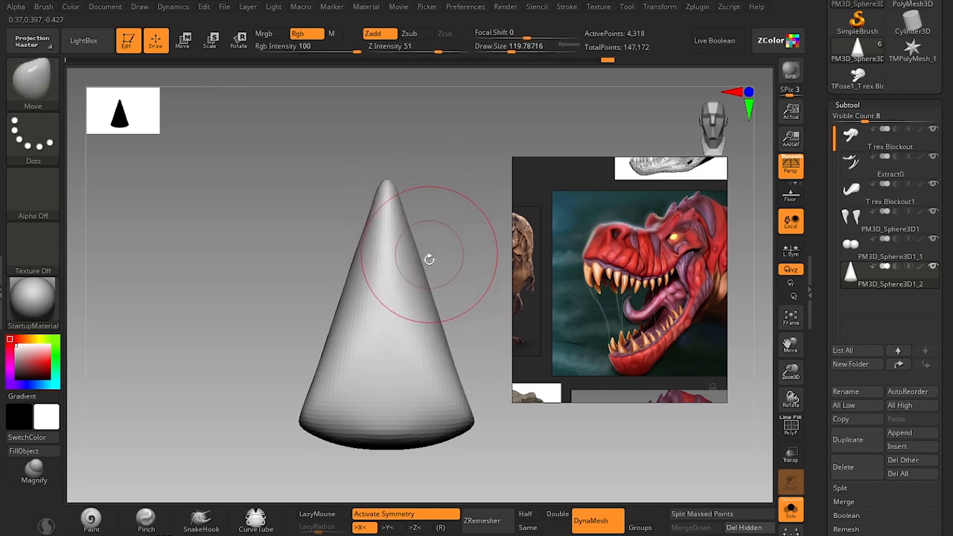
Adjust the tooth's curvature in side view with the Move brush, reduced to about size 101.
{"action": "left_click_drag", "start_coordinate": [486, 262], "coordinate": [470, 370], "text": "alt"}
{"action": "left_click_drag", "start_coordinate": [482, 404], "coordinate": [451, 313]}
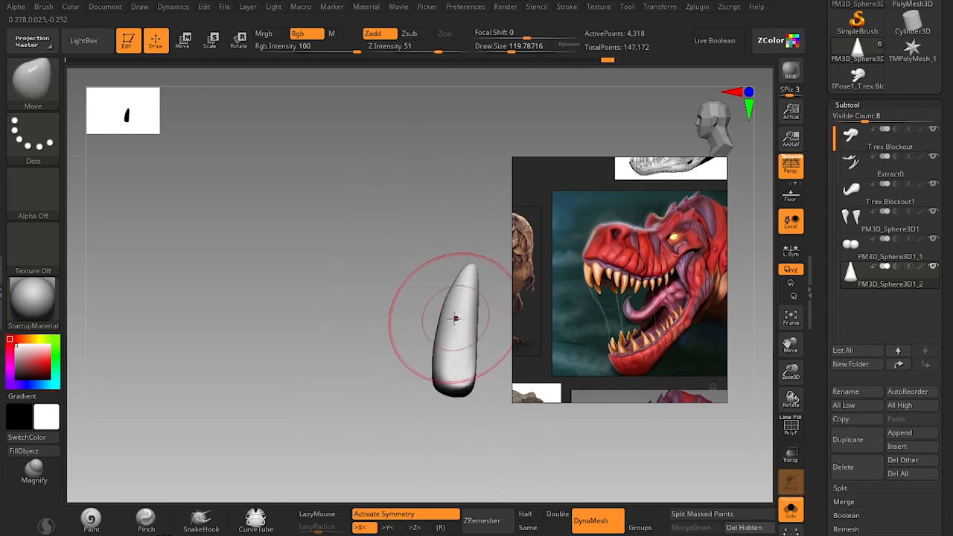
{"action": "key", "text": "["}
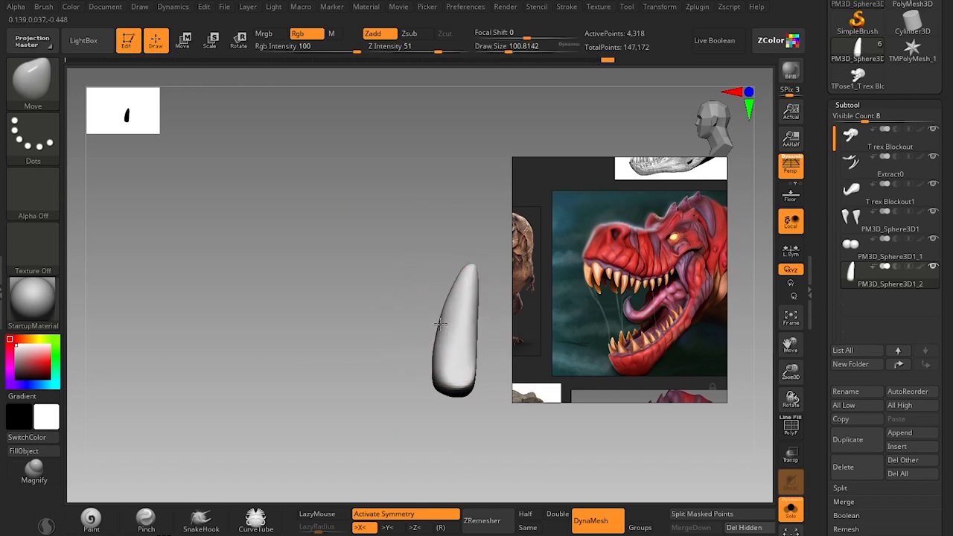
Show the full head around the isolated tooth again, try repositioning the tooth with the gizmo, and undo the last changes.
{"action": "left_click_drag", "start_coordinate": [485, 436], "coordinate": [477, 415]}
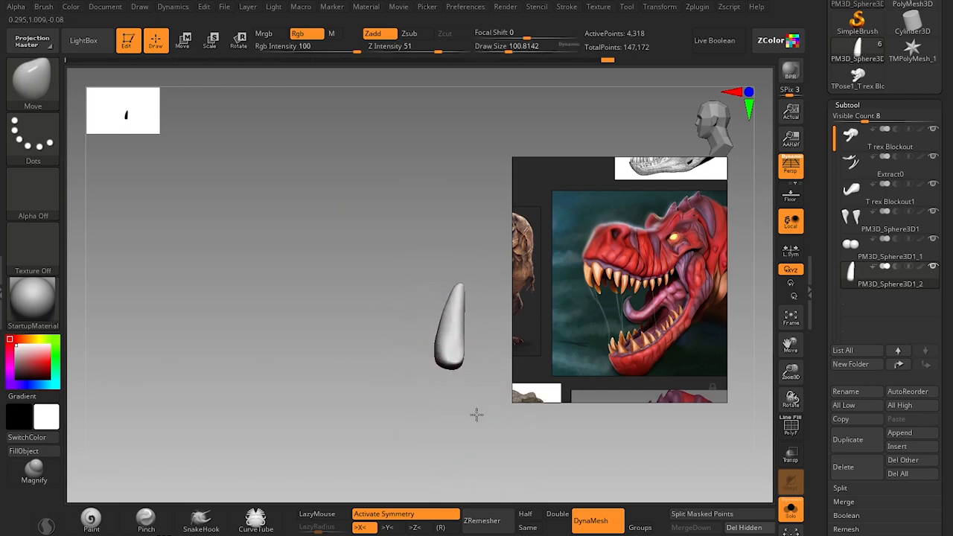
{"action": "left_click", "coordinate": [791, 514]}
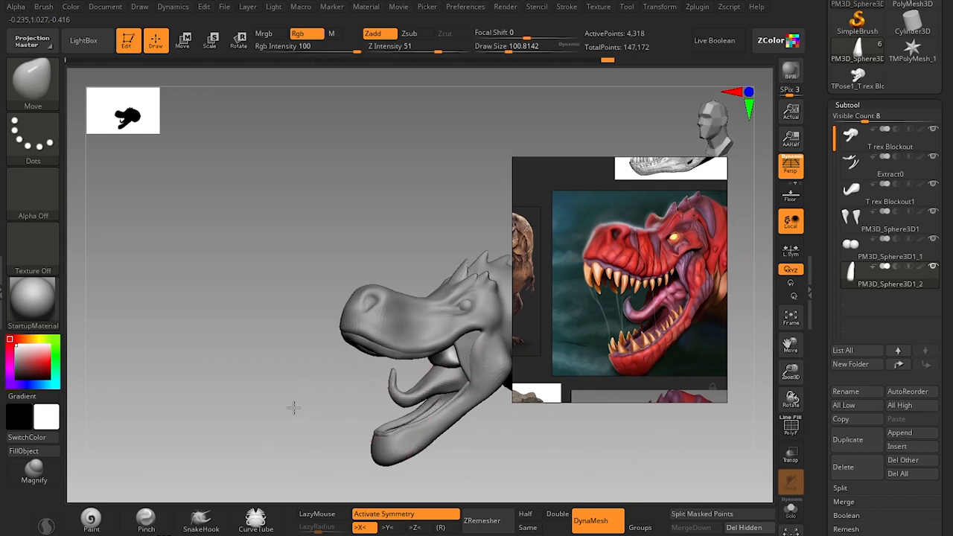
{"action": "key", "text": "w"}
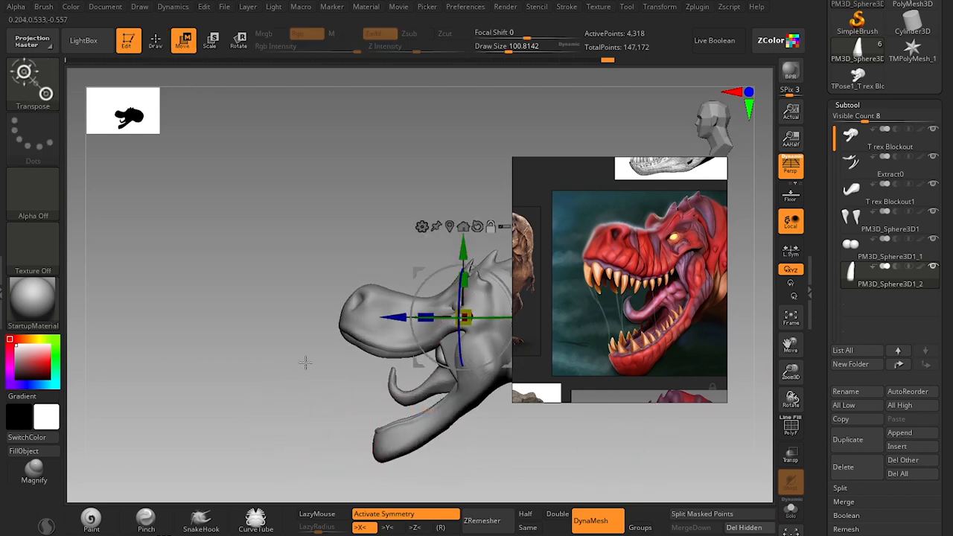
{"action": "left_click_drag", "start_coordinate": [497, 278], "coordinate": [226, 395]}
{"action": "left_click_drag", "start_coordinate": [207, 447], "coordinate": [298, 438]}
{"action": "key", "text": "ctrl+z"}
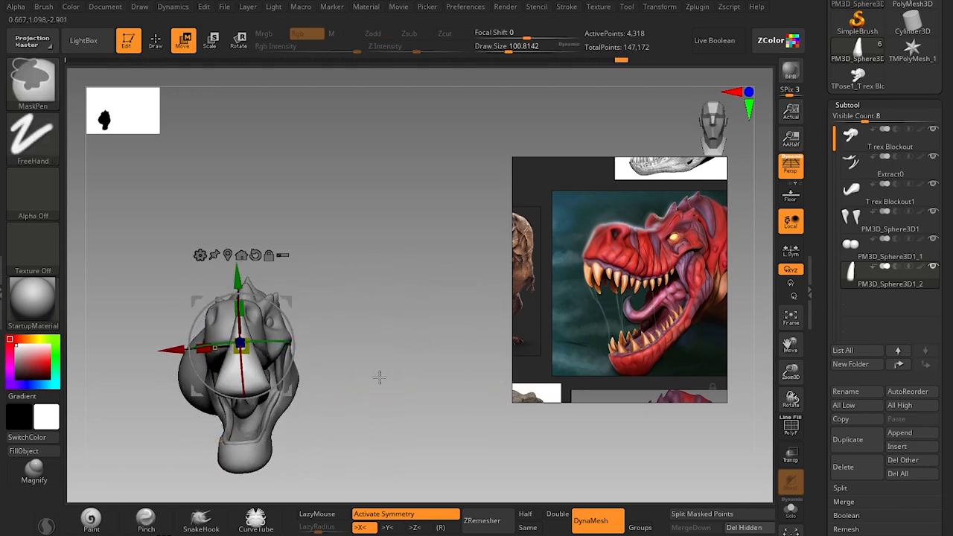
{"action": "key", "text": "ctrl+z"}
Flip the tooth point-down and place it in front of the snout.
{"action": "left_click_drag", "start_coordinate": [422, 378], "coordinate": [328, 372]}
{"action": "left_click_drag", "start_coordinate": [296, 284], "coordinate": [149, 447]}
{"action": "left_click_drag", "start_coordinate": [332, 439], "coordinate": [477, 349], "text": "alt"}
{"action": "left_click_drag", "start_coordinate": [321, 190], "coordinate": [321, 258]}
{"action": "left_click_drag", "start_coordinate": [256, 298], "coordinate": [155, 329]}
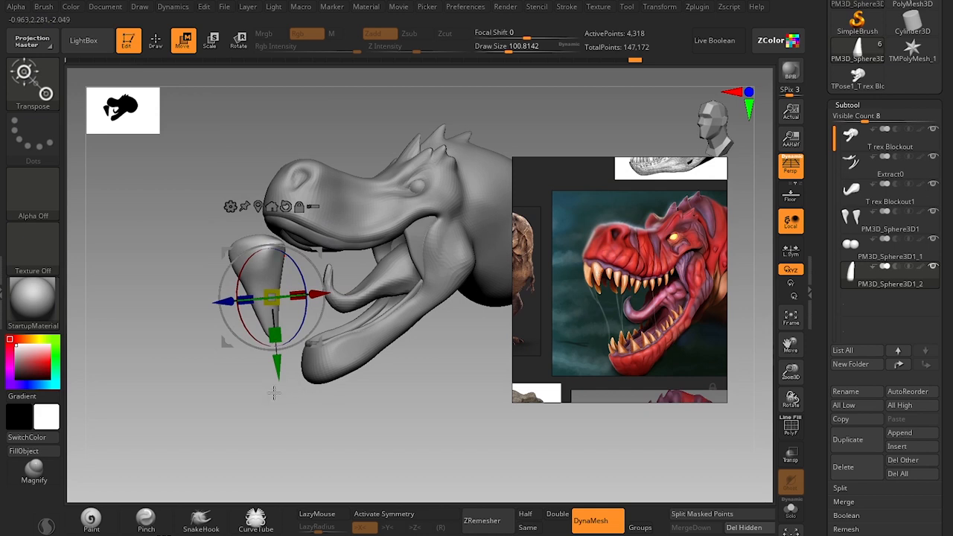
Move the tooth up under the front of the upper lip and adjust its sideways placement in front view.
{"action": "right_click_drag", "start_coordinate": [274, 392], "coordinate": [287, 328], "text": "ctrl"}
{"action": "left_click_drag", "start_coordinate": [273, 296], "coordinate": [339, 163]}
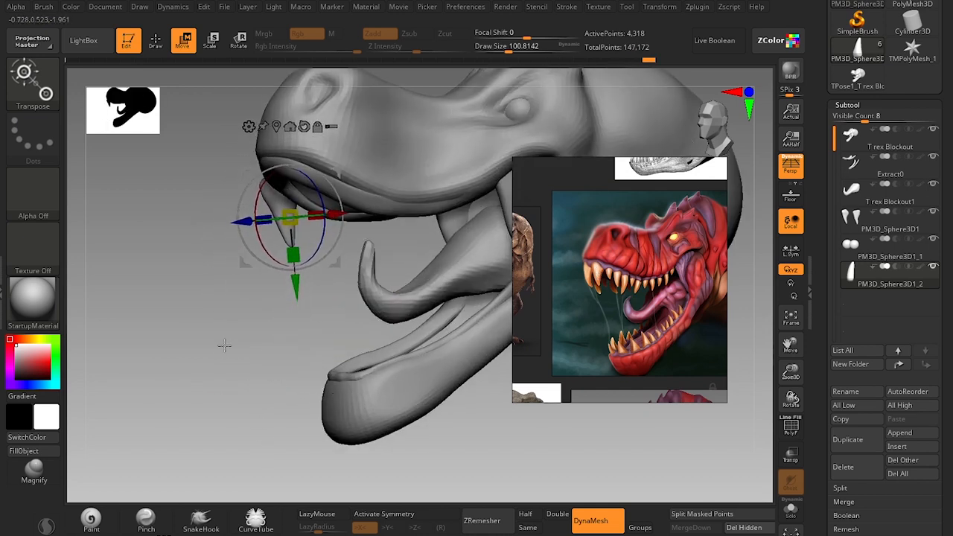
{"action": "left_click_drag", "start_coordinate": [224, 345], "coordinate": [287, 338], "text": "shift"}
{"action": "left_click_drag", "start_coordinate": [339, 175], "coordinate": [437, 179]}
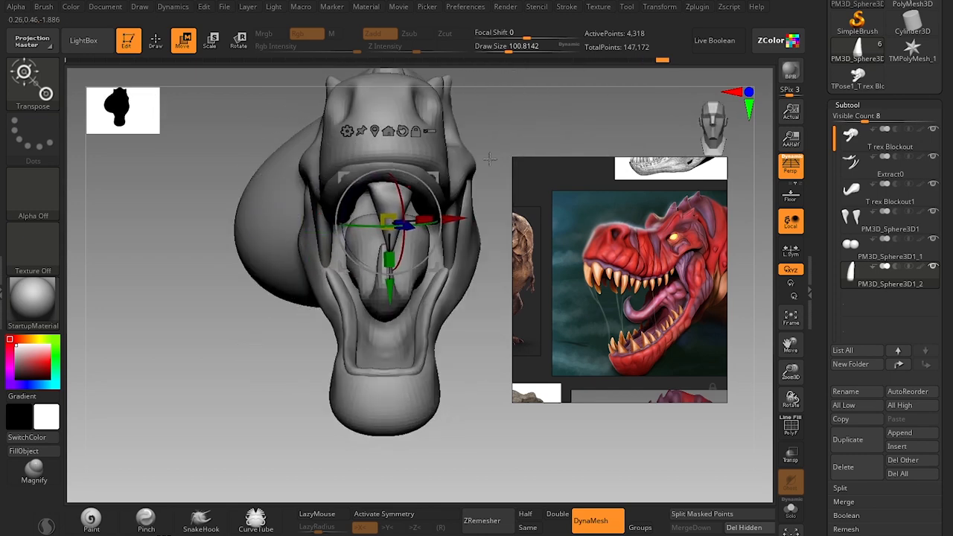
{"action": "left_click_drag", "start_coordinate": [514, 149], "coordinate": [487, 143], "text": "shift"}
{"action": "left_click_drag", "start_coordinate": [433, 177], "coordinate": [396, 172]}
{"action": "left_click_drag", "start_coordinate": [297, 344], "coordinate": [328, 331]}
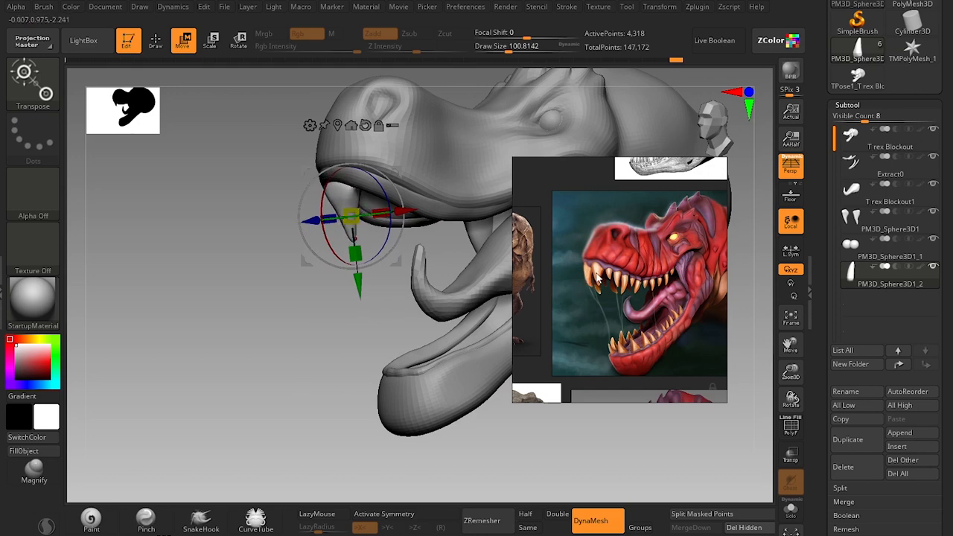
Bend the tooth's front edge into a curve in side view with the Move brush, enlarged to about size 116.
{"action": "left_click_drag", "start_coordinate": [320, 370], "coordinate": [294, 369]}
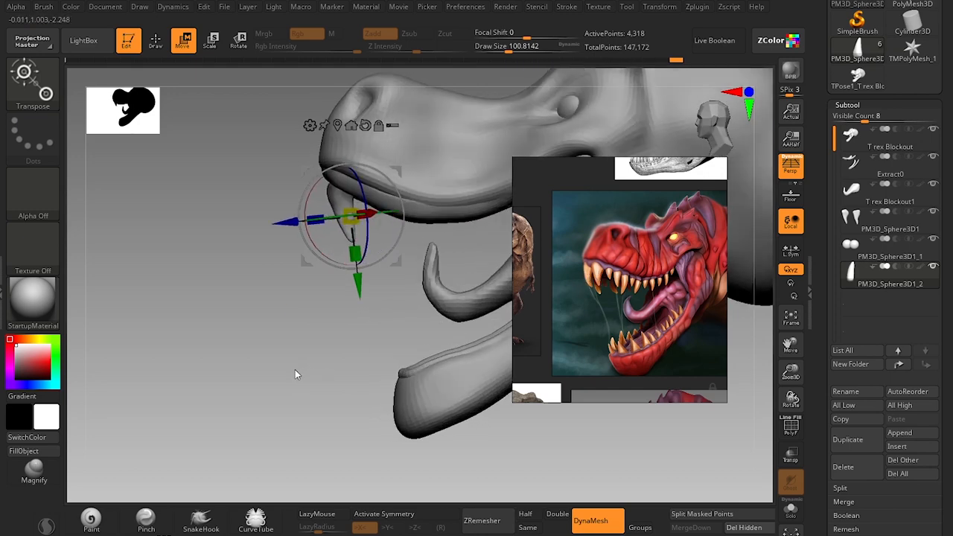
{"action": "key", "text": "q"}
{"action": "left_click_drag", "start_coordinate": [321, 284], "coordinate": [304, 350], "text": "alt"}
{"action": "key", "text": "s"}
{"action": "left_click_drag", "start_coordinate": [333, 210], "coordinate": [332, 209]}
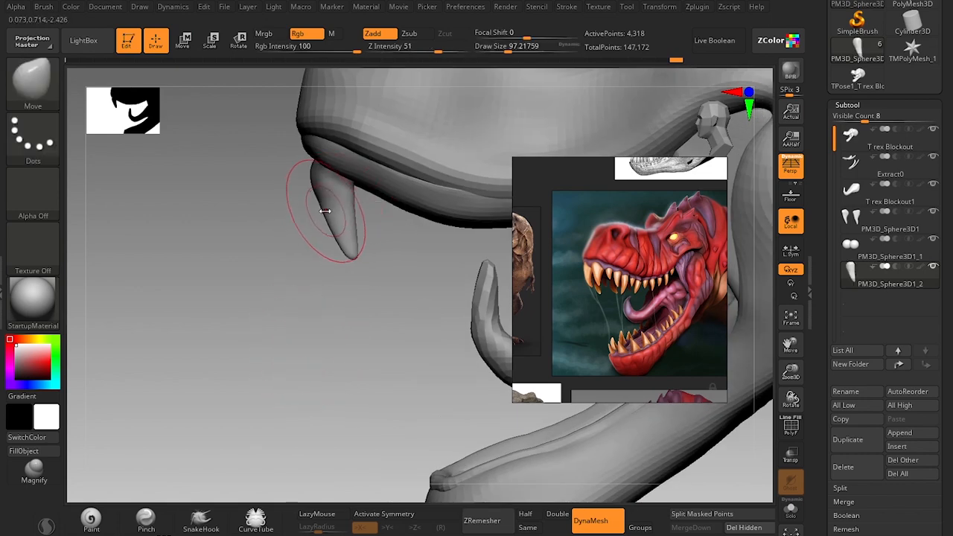
{"action": "key", "text": "]"}
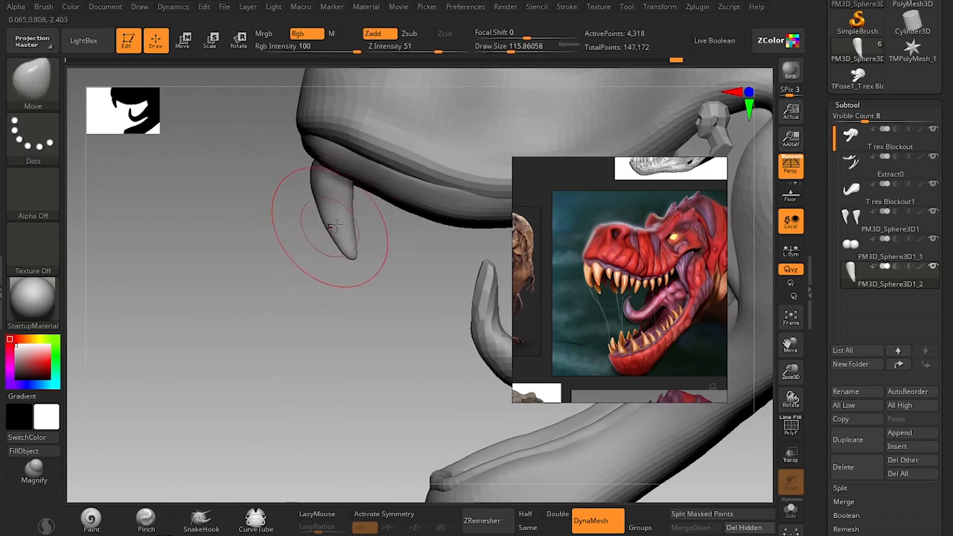
Compare the tooth with the reference teeth, refine its tip with the Move brush at about size 68, and remesh it with DynaMesh.
{"action": "key", "text": "shift"}
{"action": "mouse_move", "coordinate": [365, 281]}
{"action": "left_mouse_down"}
{"action": "mouse_move", "coordinate": [336, 270]}
{"action": "mouse_move", "coordinate": [311, 321]}
{"action": "mouse_move", "coordinate": [386, 312]}
{"action": "mouse_move", "coordinate": [394, 328]}
{"action": "mouse_move", "coordinate": [224, 325]}
{"action": "mouse_move", "coordinate": [251, 332]}
{"action": "mouse_move", "coordinate": [251, 385]}
{"action": "mouse_move", "coordinate": [264, 370]}
{"action": "mouse_move", "coordinate": [272, 409]}
{"action": "left_mouse_up"}
{"action": "scroll", "coordinate": [596, 287], "scroll_direction": "up", "scroll_amount": 10}
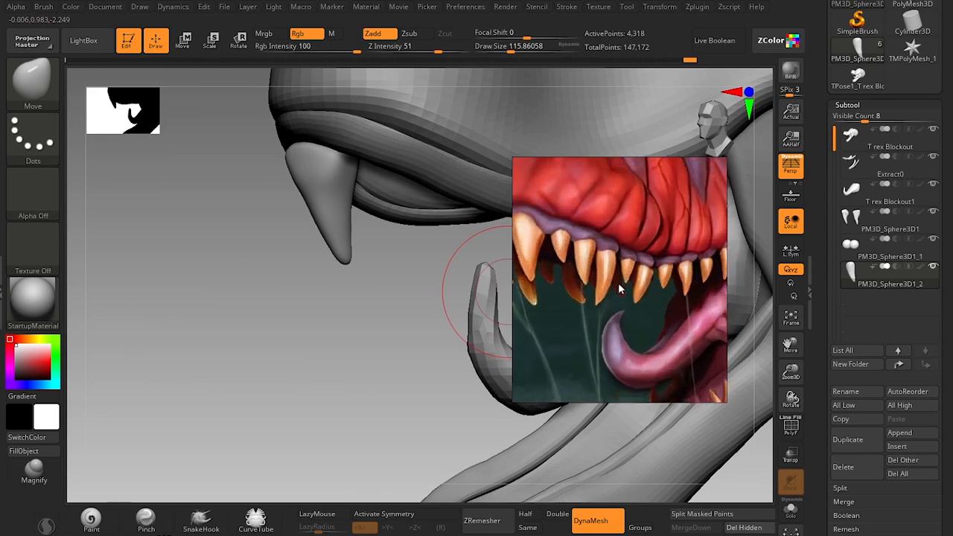
{"action": "key", "text": "s"}
{"action": "left_click_drag", "start_coordinate": [351, 242], "coordinate": [341, 244]}
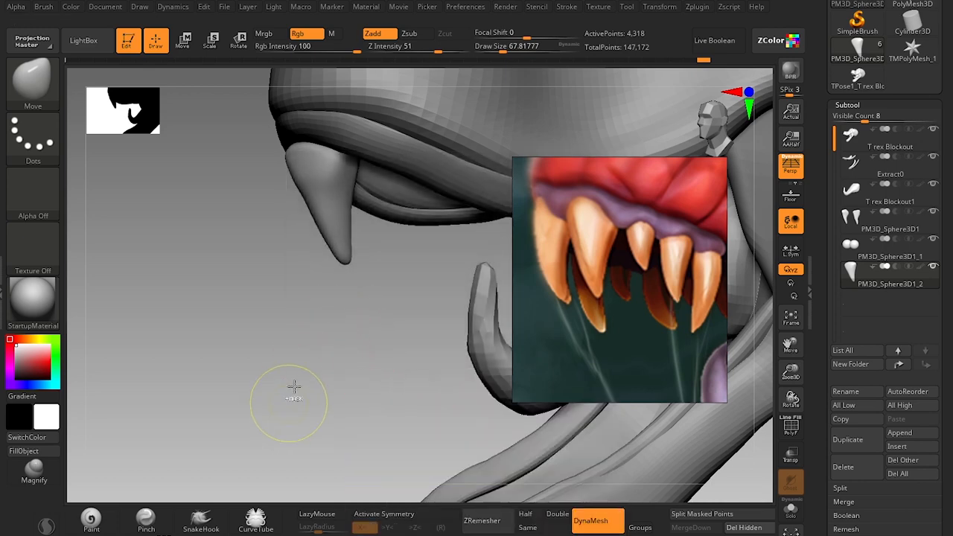
{"action": "left_click_drag", "start_coordinate": [293, 391], "coordinate": [292, 341], "text": "ctrl"}
Flatten the tooth's front face and sides with the hPolish brush, varying its size between about 65 and 124.
{"action": "key", "text": "b"}
{"action": "key", "text": "h"}
{"action": "key", "text": "p"}
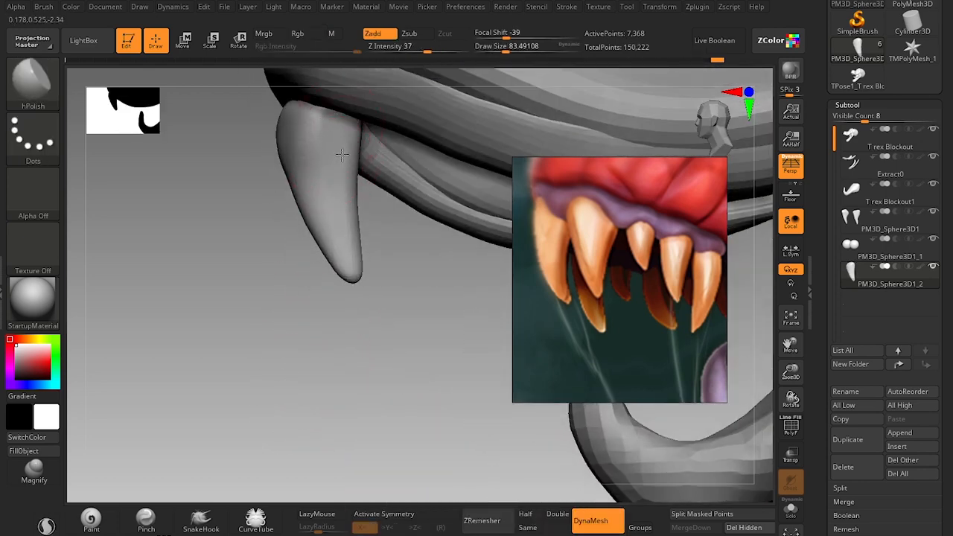
{"action": "left_click_drag", "start_coordinate": [243, 375], "coordinate": [333, 368]}
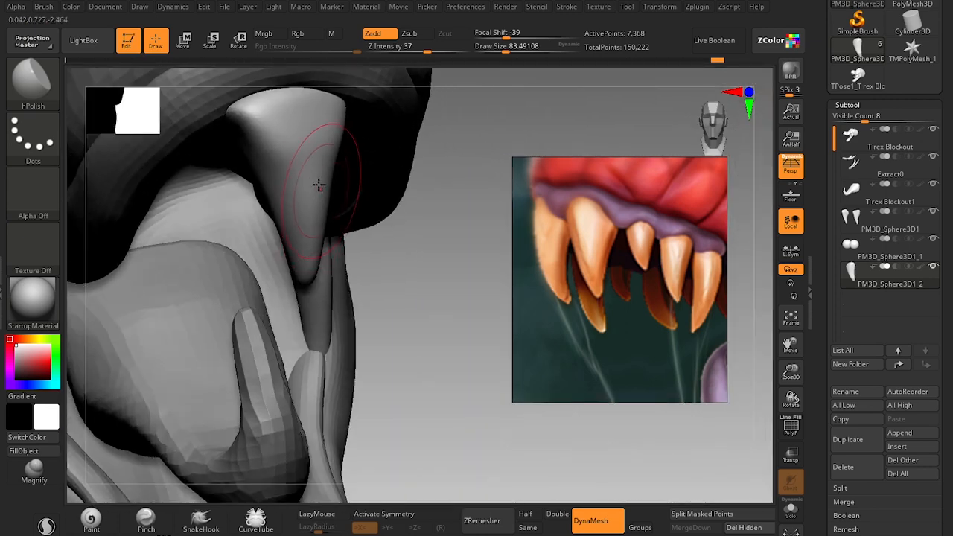
{"action": "key", "text": "s"}
{"action": "left_click", "coordinate": [323, 175]}
{"action": "left_click_drag", "start_coordinate": [302, 205], "coordinate": [331, 151]}
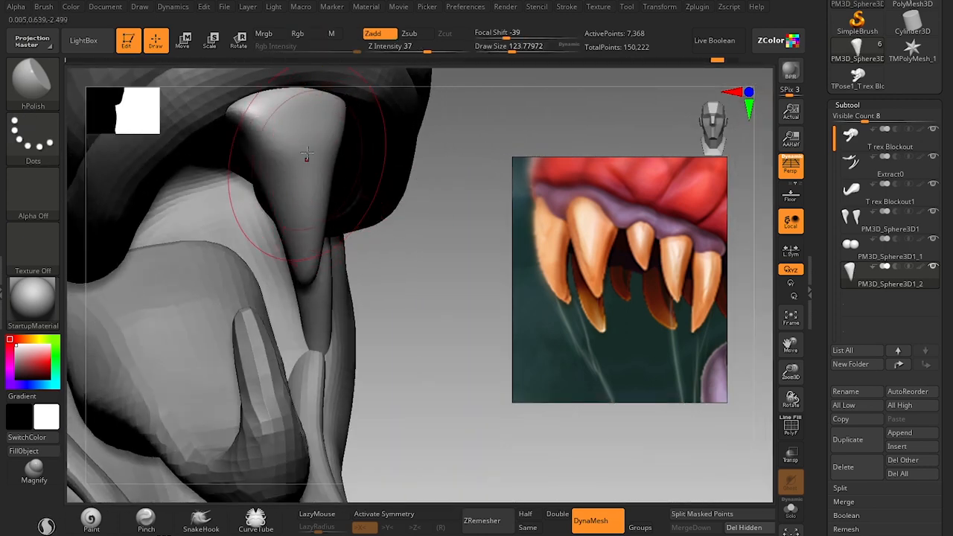
{"action": "key", "text": "s"}
{"action": "left_click", "coordinate": [298, 152]}
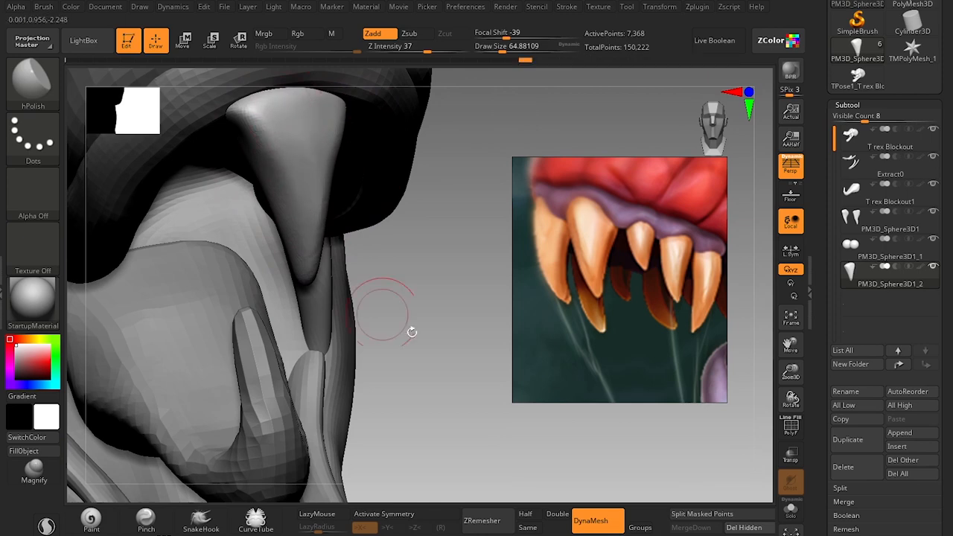
Shift the tooth slightly under the upper lip in side view with the gizmo.
{"action": "left_click_drag", "start_coordinate": [412, 332], "coordinate": [263, 345]}
{"action": "key", "text": "w"}
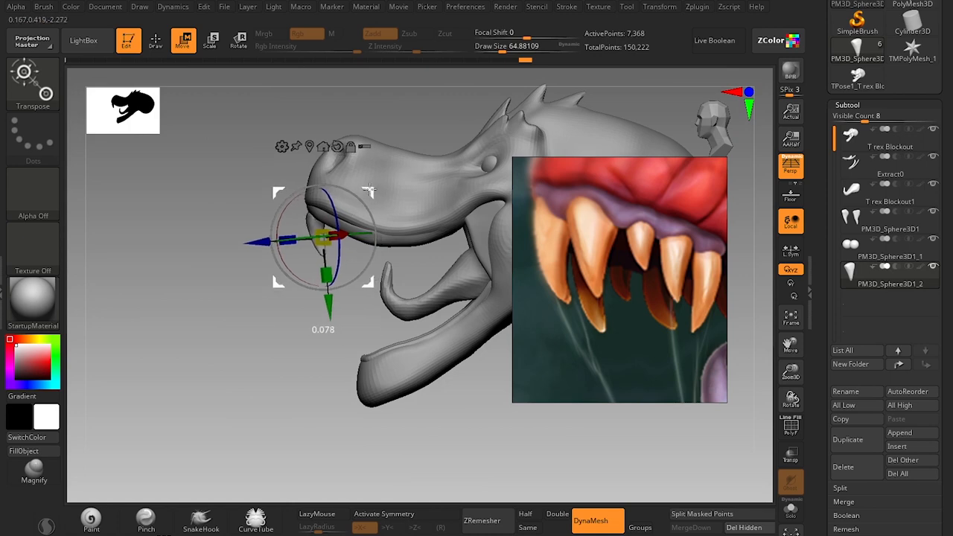
{"action": "left_click_drag", "start_coordinate": [370, 214], "coordinate": [374, 226]}
Reshape the tooth's sides in front view with the Move brush, reducing its size from about 68 to 56.
{"action": "key", "text": "q"}
{"action": "left_click_drag", "start_coordinate": [242, 324], "coordinate": [314, 322]}
{"action": "left_click_drag", "start_coordinate": [442, 220], "coordinate": [440, 359], "text": "alt"}
{"action": "key", "text": "s"}
{"action": "left_click", "coordinate": [341, 226]}
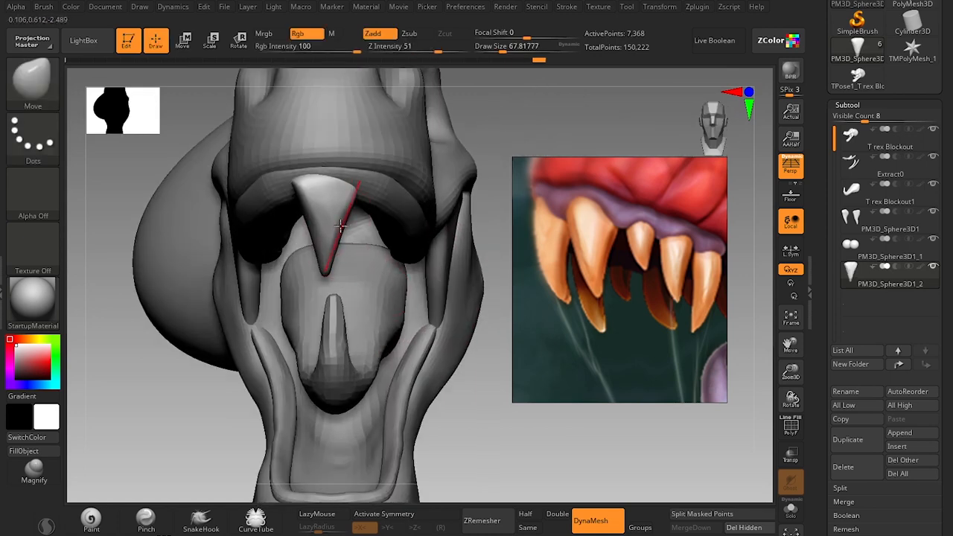
{"action": "key", "text": "s"}
{"action": "left_click", "coordinate": [314, 228]}
{"action": "left_click_drag", "start_coordinate": [464, 424], "coordinate": [372, 367]}
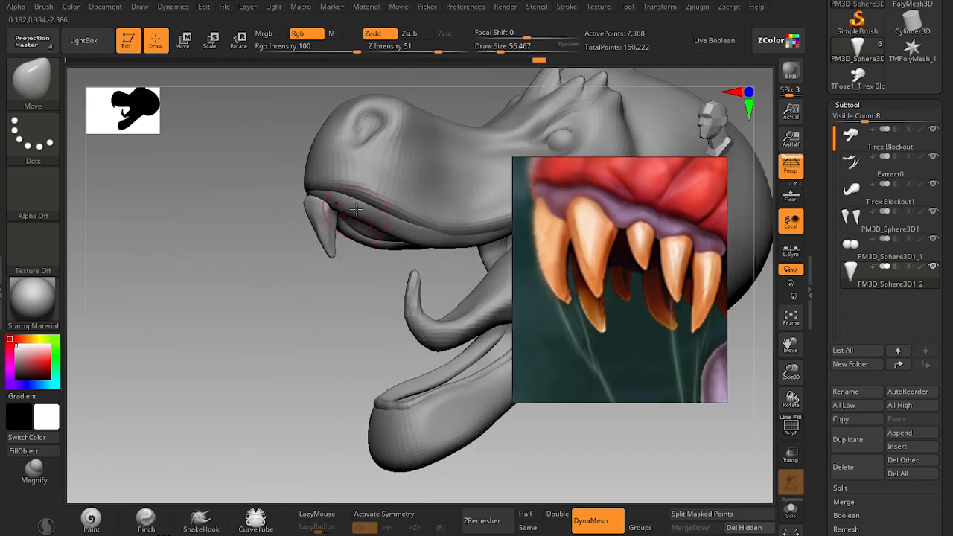
Move the tooth toward the tip of the snout and recall the saved Cust1 view to match the reference angle.
{"action": "key", "text": "w"}
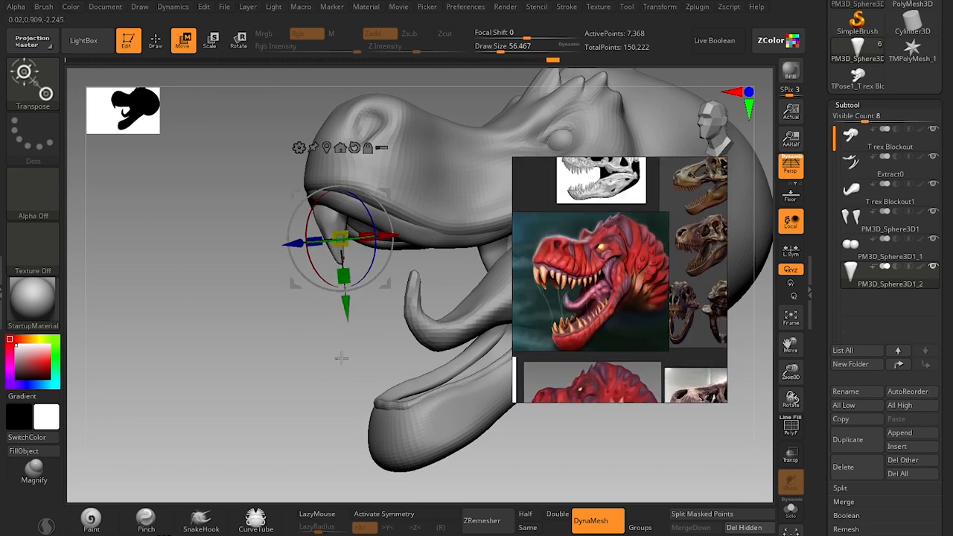
{"action": "left_click_drag", "start_coordinate": [327, 338], "coordinate": [294, 384]}
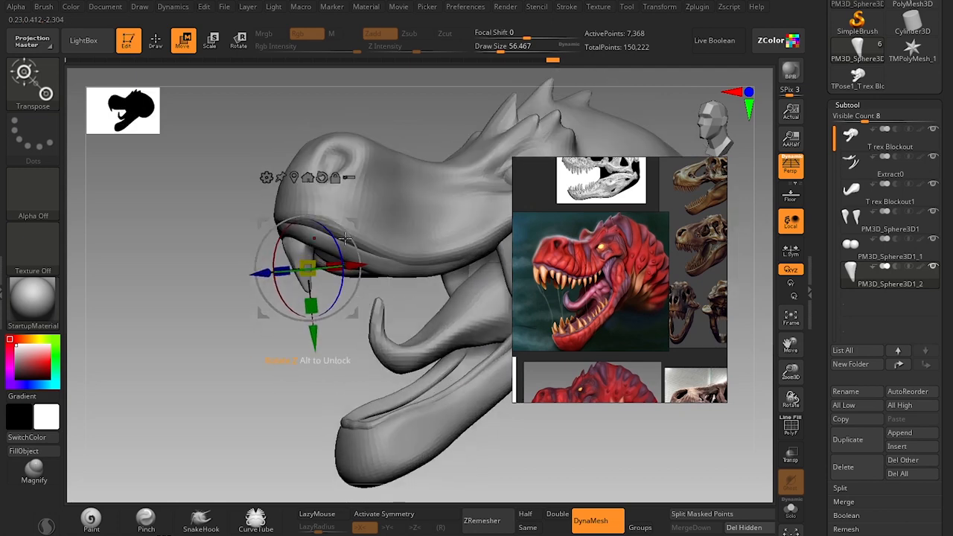
{"action": "left_click", "coordinate": [105, 7]}
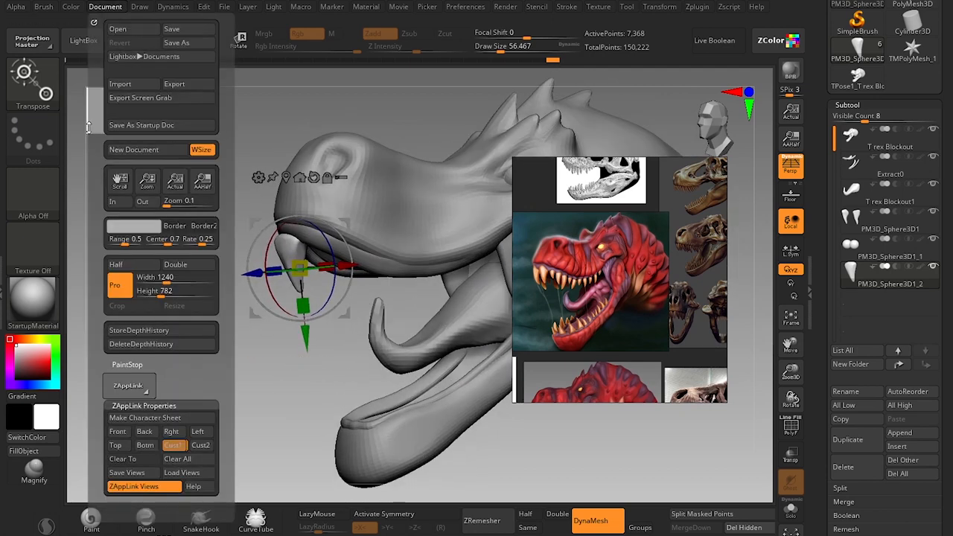
{"action": "left_click", "coordinate": [179, 447]}
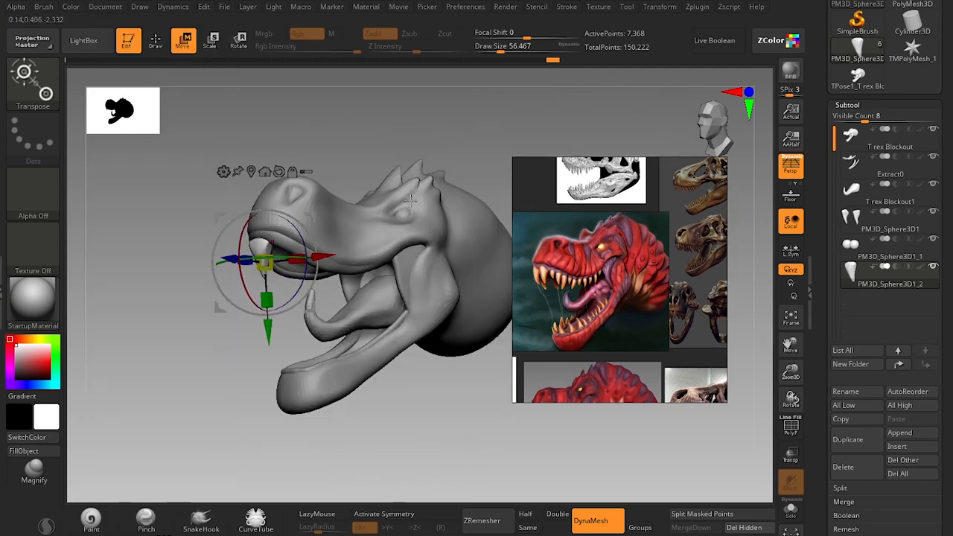
{"action": "mouse_move", "coordinate": [344, 139]}
{"action": "left_mouse_down"}
{"action": "mouse_move", "coordinate": [347, 152]}
{"action": "mouse_move", "coordinate": [349, 126]}
{"action": "mouse_move", "coordinate": [349, 160]}
{"action": "left_mouse_up"}
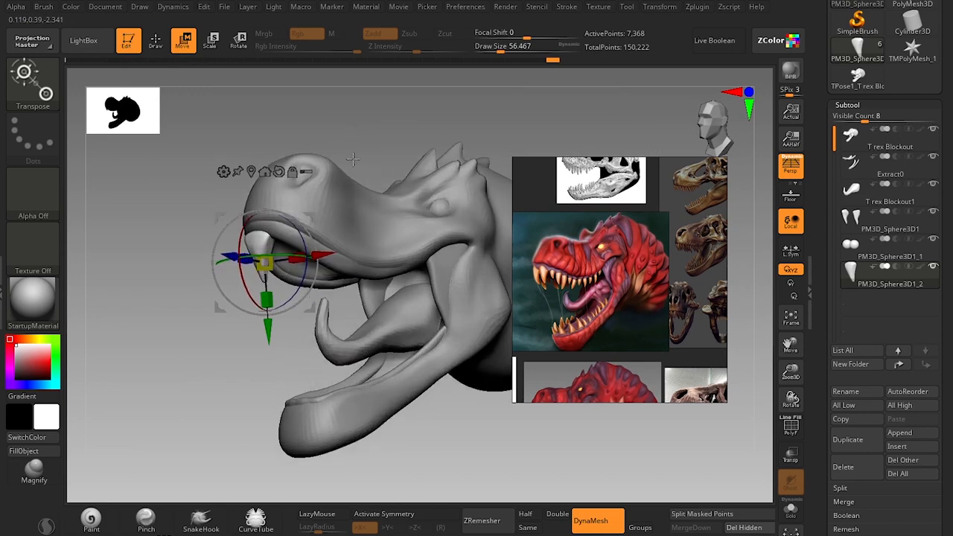
Shape the tooth's body and tip against the reference with the Move brush at about size 59, reduced to about 41.
{"action": "key", "text": "q"}
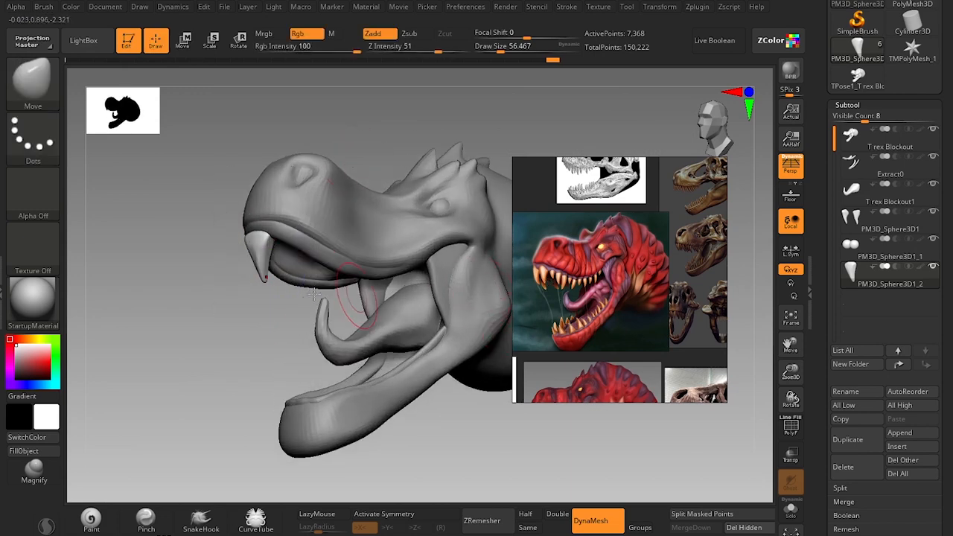
{"action": "scroll", "coordinate": [579, 270], "scroll_direction": "up", "scroll_amount": 5}
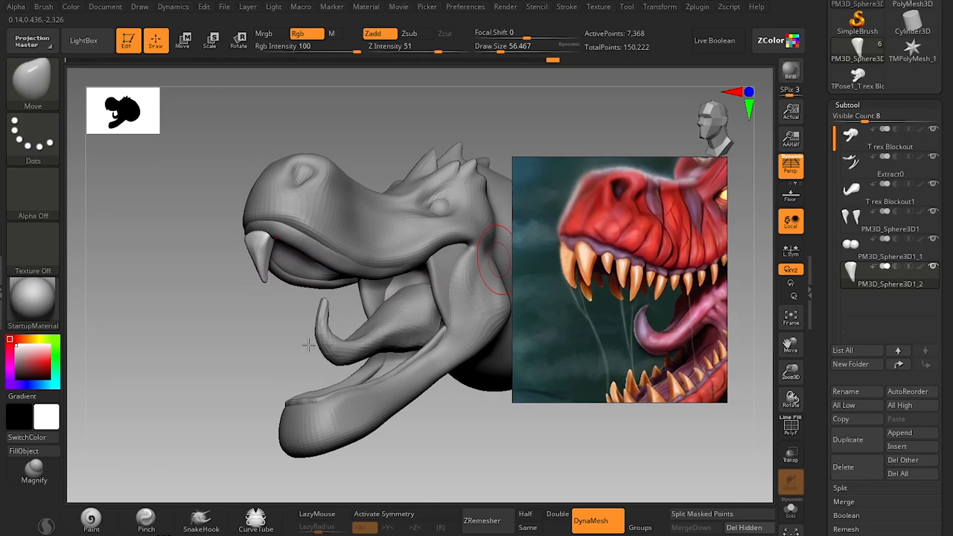
{"action": "key", "text": "s"}
{"action": "left_click_drag", "start_coordinate": [253, 258], "coordinate": [255, 258]}
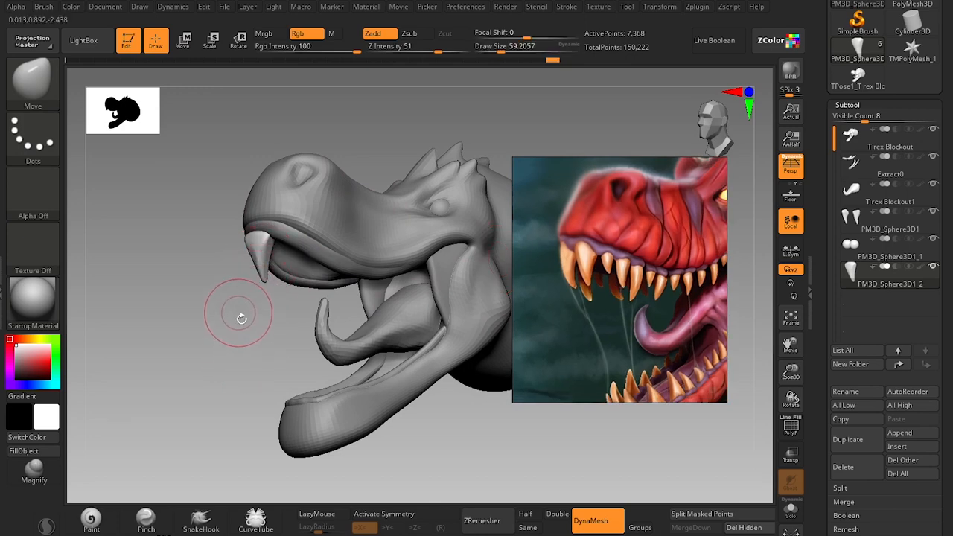
{"action": "left_click_drag", "start_coordinate": [239, 316], "coordinate": [240, 351], "text": "alt"}
{"action": "key", "text": "s"}
{"action": "left_click_drag", "start_coordinate": [255, 269], "coordinate": [259, 283]}
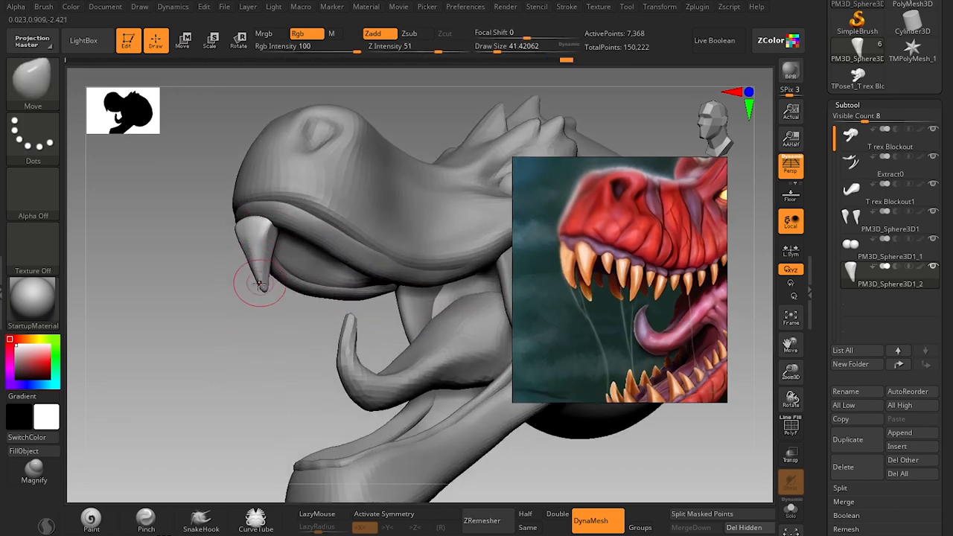
Curve the tooth backward in side view with the Move brush at about size 44 and smooth its surface.
{"action": "left_click_drag", "start_coordinate": [238, 349], "coordinate": [186, 345]}
{"action": "key", "text": "s"}
{"action": "mouse_move", "coordinate": [254, 264]}
{"action": "left_mouse_down"}
{"action": "mouse_move", "coordinate": [277, 260]}
{"action": "mouse_move", "coordinate": [269, 272]}
{"action": "left_mouse_up"}
{"action": "key", "text": "s"}
{"action": "key", "text": "s"}
{"action": "key", "text": "s"}
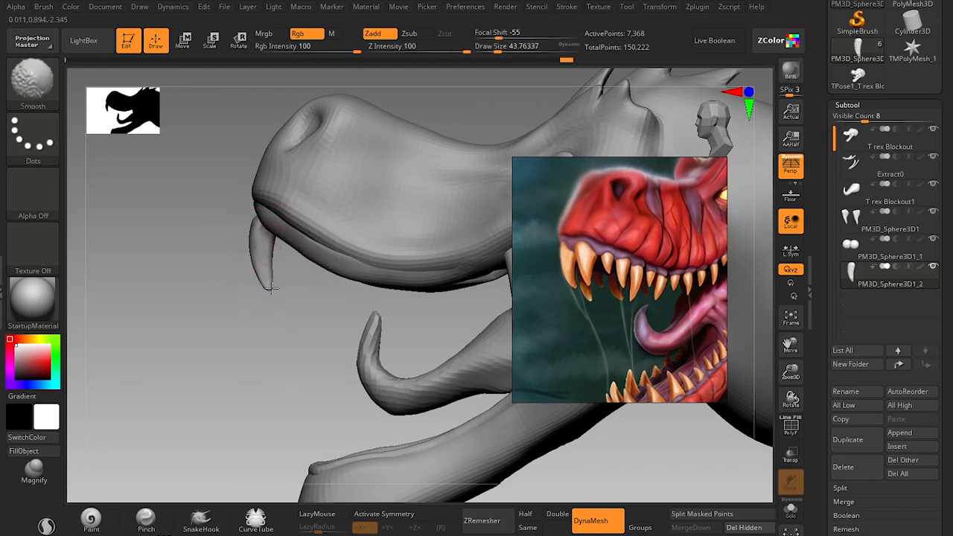
Reposition the tooth under the tip of the snout with the gizmo, aligning it to the gum from side and front.
{"action": "key", "text": "w"}
{"action": "left_click_drag", "start_coordinate": [310, 209], "coordinate": [298, 173], "text": "alt"}
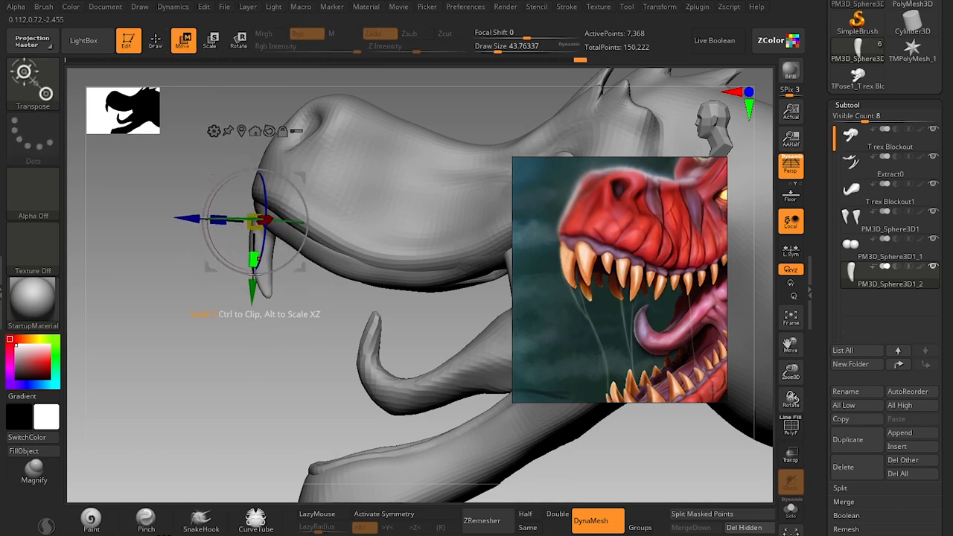
{"action": "key", "text": "q"}
{"action": "mouse_move", "coordinate": [235, 361]}
{"action": "left_mouse_down"}
{"action": "mouse_move", "coordinate": [258, 370]}
{"action": "mouse_move", "coordinate": [245, 321]}
{"action": "mouse_move", "coordinate": [247, 345]}
{"action": "mouse_move", "coordinate": [238, 343]}
{"action": "mouse_move", "coordinate": [261, 390]}
{"action": "mouse_move", "coordinate": [281, 370]}
{"action": "mouse_move", "coordinate": [309, 372]}
{"action": "left_mouse_up"}
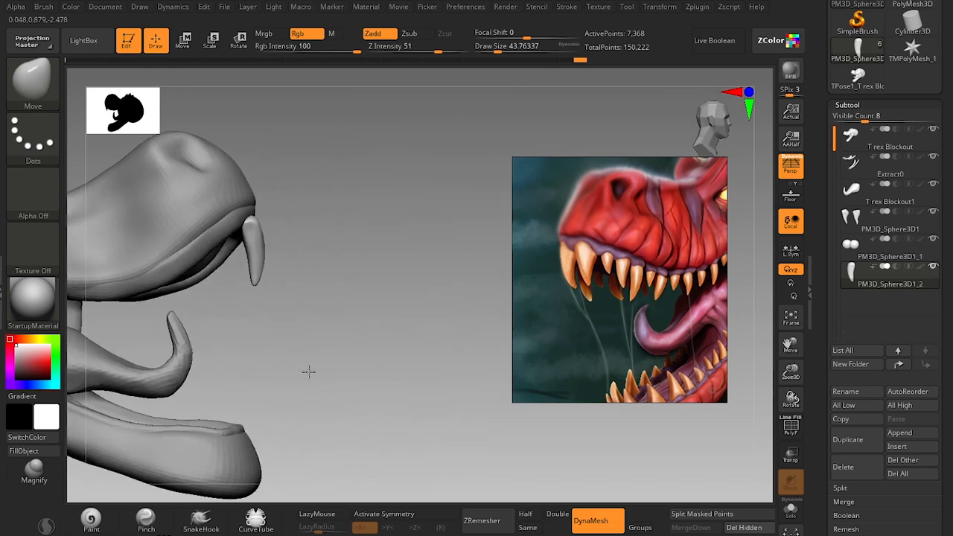
{"action": "key", "text": "w"}
{"action": "left_click_drag", "start_coordinate": [378, 288], "coordinate": [313, 178]}
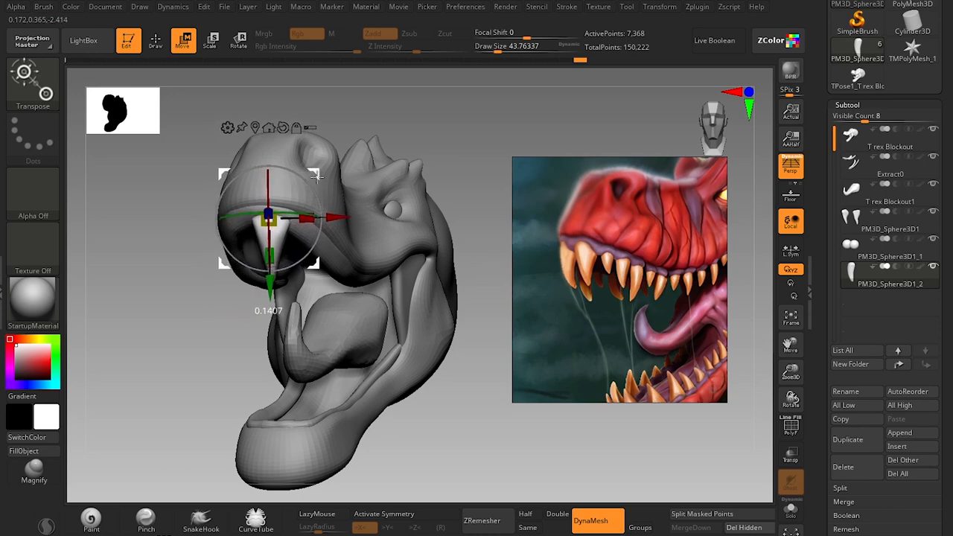
Fine-tune the tooth's placement on the upper gum, checking it from both sides and a three-quarter angle.
{"action": "key", "text": "q"}
{"action": "mouse_move", "coordinate": [437, 411]}
{"action": "left_mouse_down"}
{"action": "mouse_move", "coordinate": [439, 375]}
{"action": "mouse_move", "coordinate": [424, 401]}
{"action": "mouse_move", "coordinate": [418, 395]}
{"action": "left_mouse_up"}
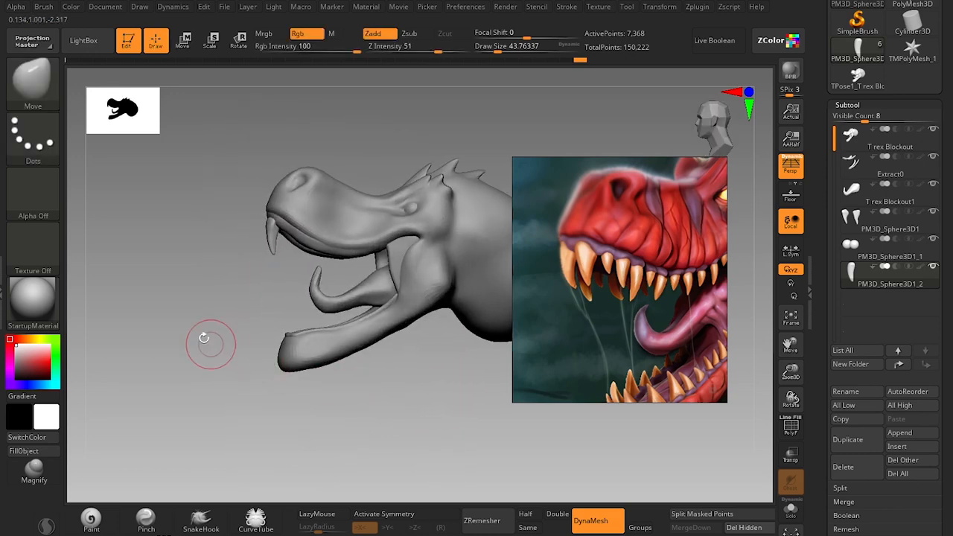
{"action": "left_click_drag", "start_coordinate": [203, 338], "coordinate": [209, 373]}
{"action": "key", "text": "w"}
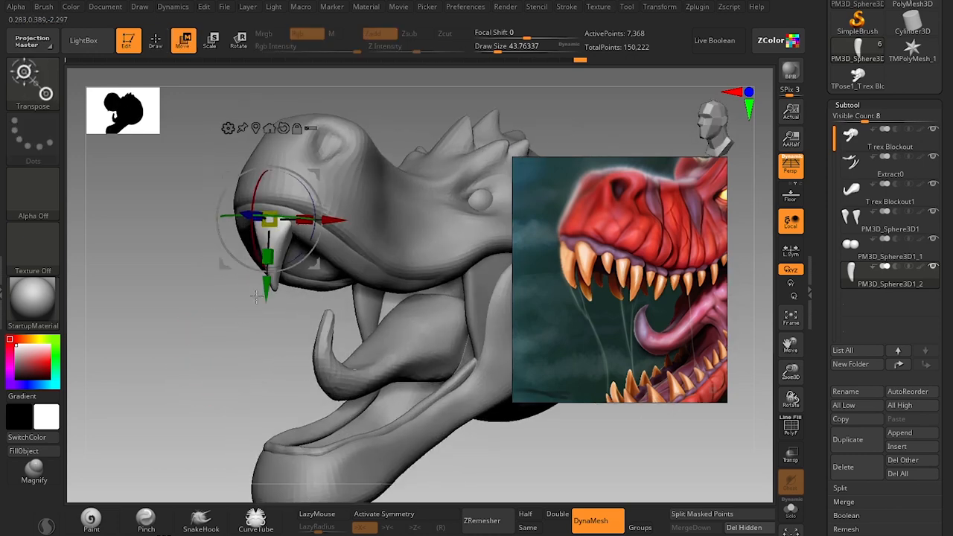
{"action": "key", "text": "q"}
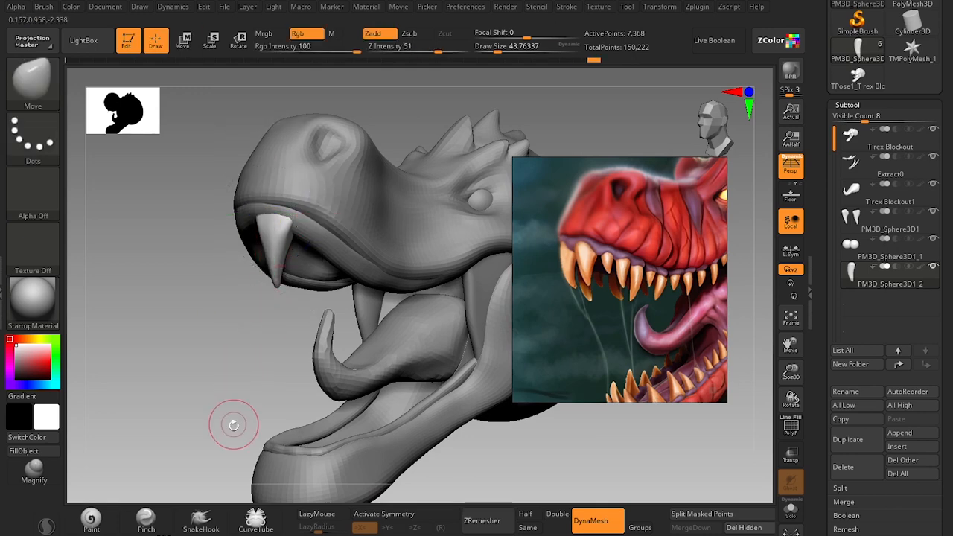
{"action": "mouse_move", "coordinate": [215, 375]}
{"action": "left_mouse_down"}
{"action": "mouse_move", "coordinate": [207, 370]}
{"action": "mouse_move", "coordinate": [213, 347]}
{"action": "mouse_move", "coordinate": [228, 348]}
{"action": "mouse_move", "coordinate": [221, 336]}
{"action": "mouse_move", "coordinate": [217, 343]}
{"action": "mouse_move", "coordinate": [264, 364]}
{"action": "mouse_move", "coordinate": [274, 359]}
{"action": "left_mouse_up"}
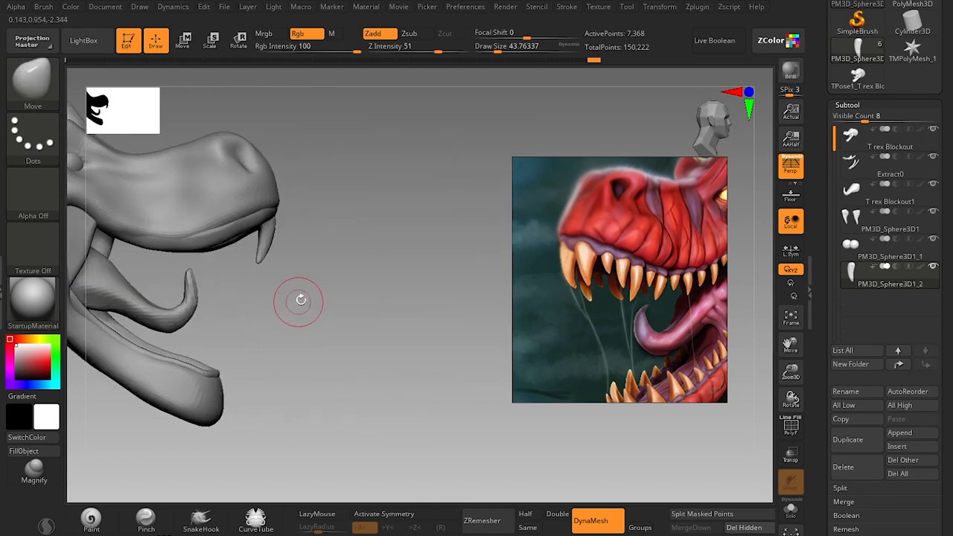
{"action": "left_click_drag", "start_coordinate": [300, 300], "coordinate": [306, 325], "text": "alt"}
{"action": "key", "text": "w"}
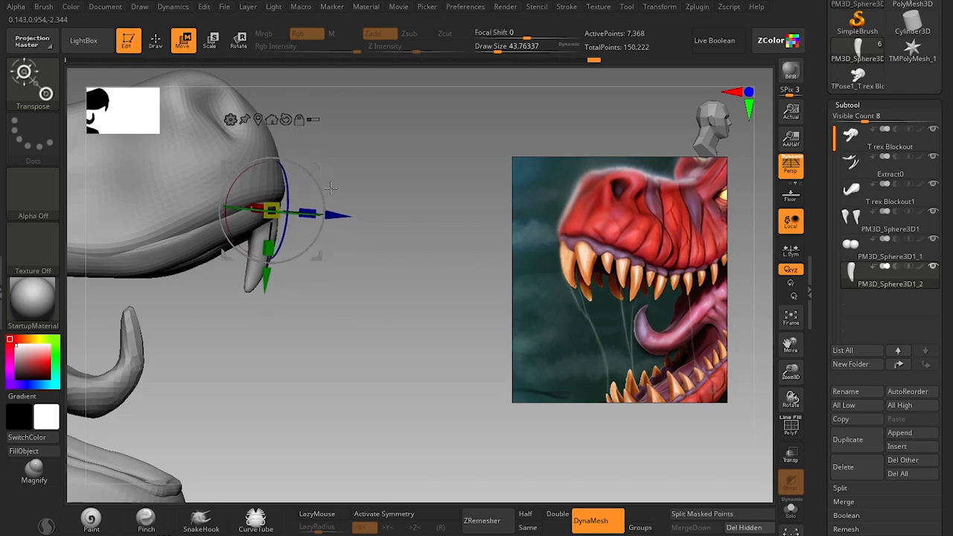
{"action": "key", "text": "q"}
{"action": "left_click_drag", "start_coordinate": [389, 320], "coordinate": [277, 340]}
{"action": "mouse_move", "coordinate": [251, 421]}
{"action": "left_mouse_down", "text": "alt"}
{"action": "mouse_move", "coordinate": [238, 350]}
{"action": "mouse_move", "coordinate": [253, 345]}
{"action": "mouse_move", "coordinate": [241, 379]}
{"action": "mouse_move", "coordinate": [268, 318]}
{"action": "left_mouse_up", "text": "alt"}
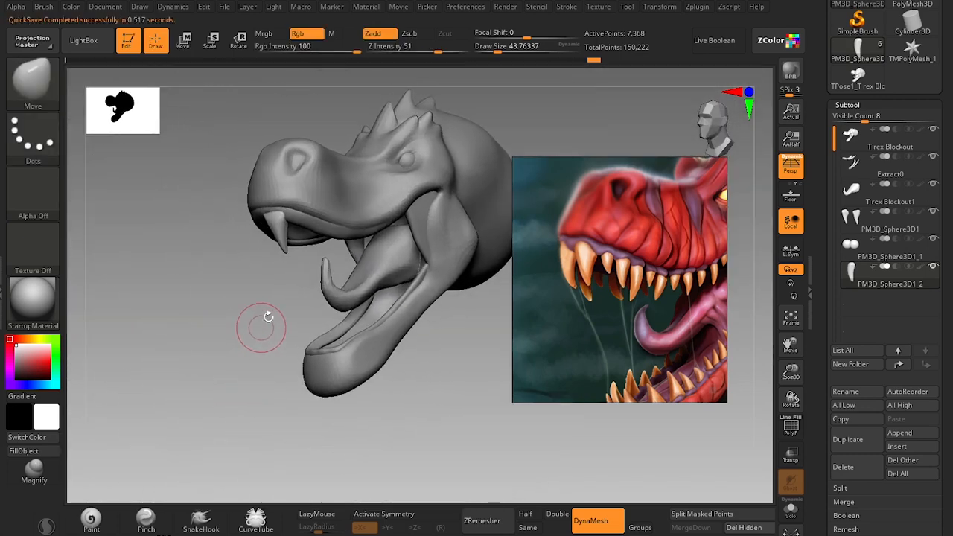
Duplicate the tooth within its subtool, place the smaller copy farther back along the upper gum, and check it from below.
{"action": "key", "text": "w"}
{"action": "left_click_drag", "start_coordinate": [230, 375], "coordinate": [262, 361]}
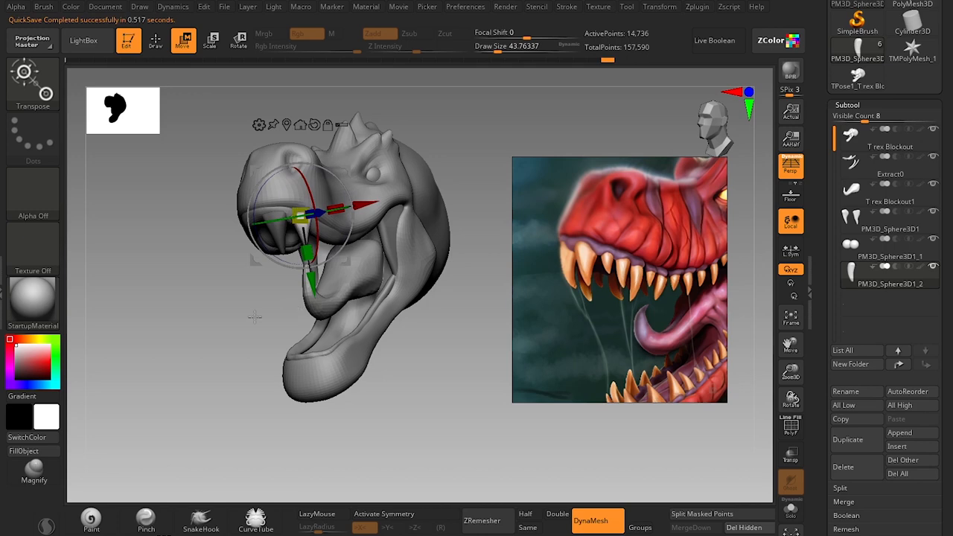
{"action": "left_click_drag", "start_coordinate": [255, 317], "coordinate": [222, 363]}
{"action": "left_click_drag", "start_coordinate": [341, 173], "coordinate": [341, 172]}
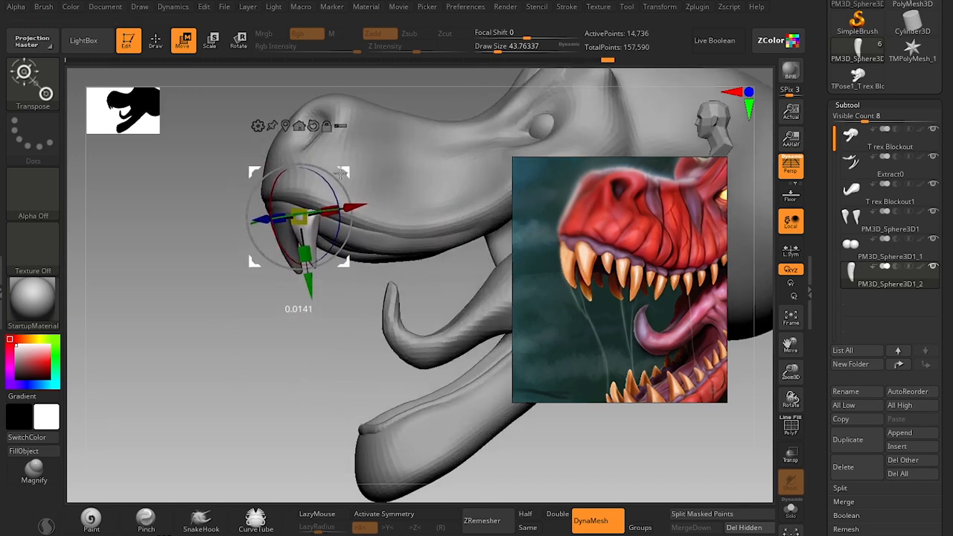
{"action": "left_click_drag", "start_coordinate": [295, 383], "coordinate": [309, 382]}
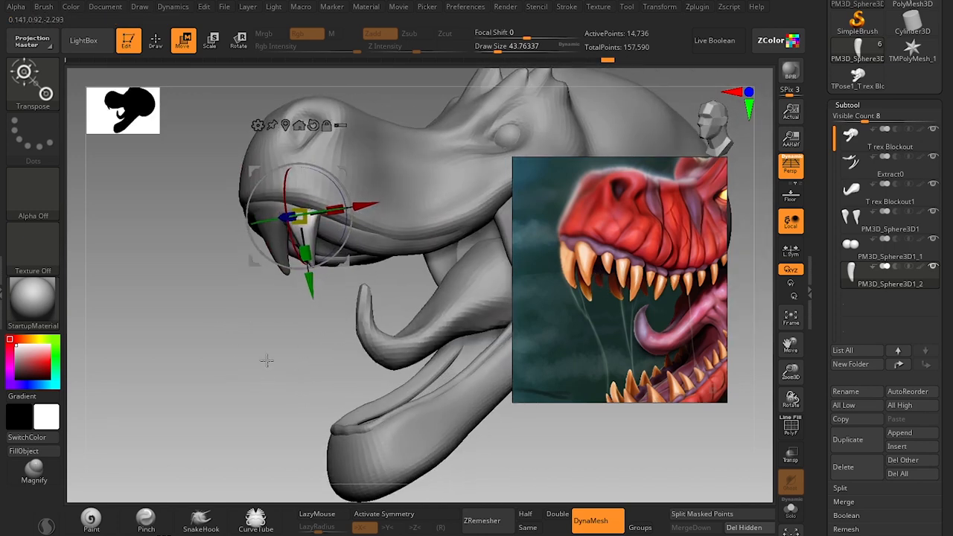
{"action": "left_click_drag", "start_coordinate": [266, 360], "coordinate": [277, 292]}
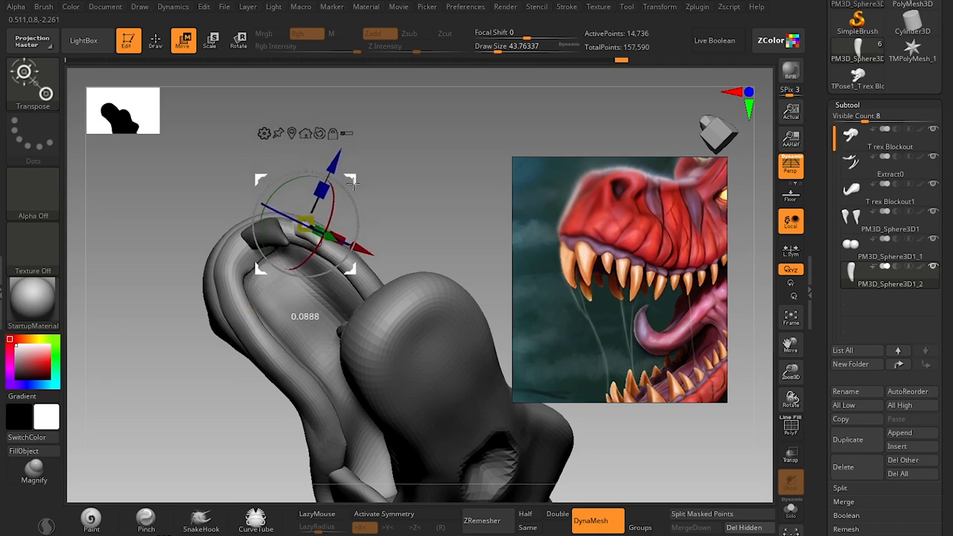
Adjust the second tooth's seat in the upper gum with the gizmo, comparing front and three-quarter views.
{"action": "key", "text": "q"}
{"action": "mouse_move", "coordinate": [414, 161]}
{"action": "left_mouse_down"}
{"action": "mouse_move", "coordinate": [395, 238]}
{"action": "mouse_move", "coordinate": [330, 335]}
{"action": "left_mouse_up"}
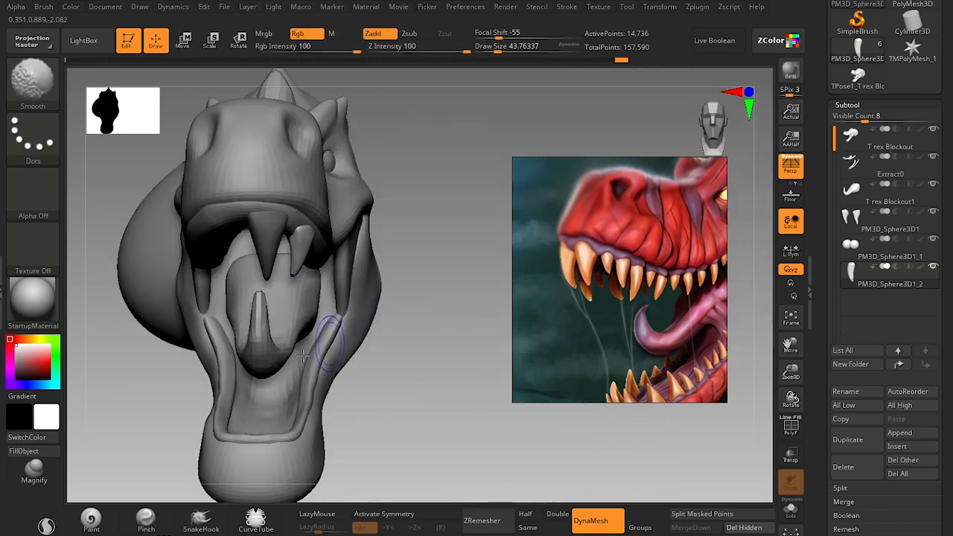
{"action": "mouse_move", "coordinate": [403, 381]}
{"action": "left_mouse_down"}
{"action": "mouse_move", "coordinate": [213, 357]}
{"action": "mouse_move", "coordinate": [241, 383]}
{"action": "mouse_move", "coordinate": [240, 375]}
{"action": "mouse_move", "coordinate": [240, 413]}
{"action": "mouse_move", "coordinate": [277, 315]}
{"action": "left_mouse_up"}
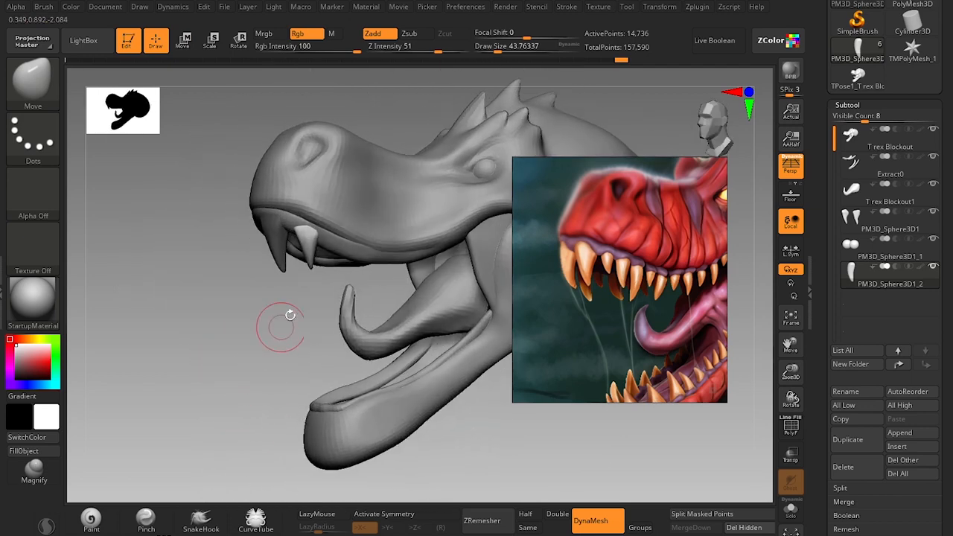
{"action": "key", "text": "w"}
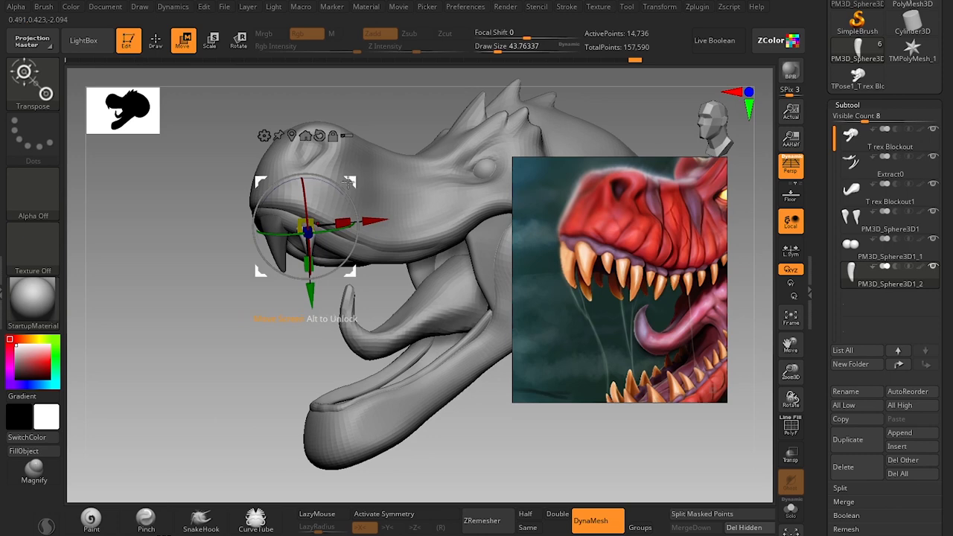
{"action": "key", "text": "q"}
{"action": "mouse_move", "coordinate": [268, 336]}
{"action": "left_mouse_down"}
{"action": "mouse_move", "coordinate": [267, 355]}
{"action": "mouse_move", "coordinate": [283, 336]}
{"action": "left_mouse_up"}
{"action": "left_click_drag", "start_coordinate": [259, 368], "coordinate": [295, 285], "text": "alt"}
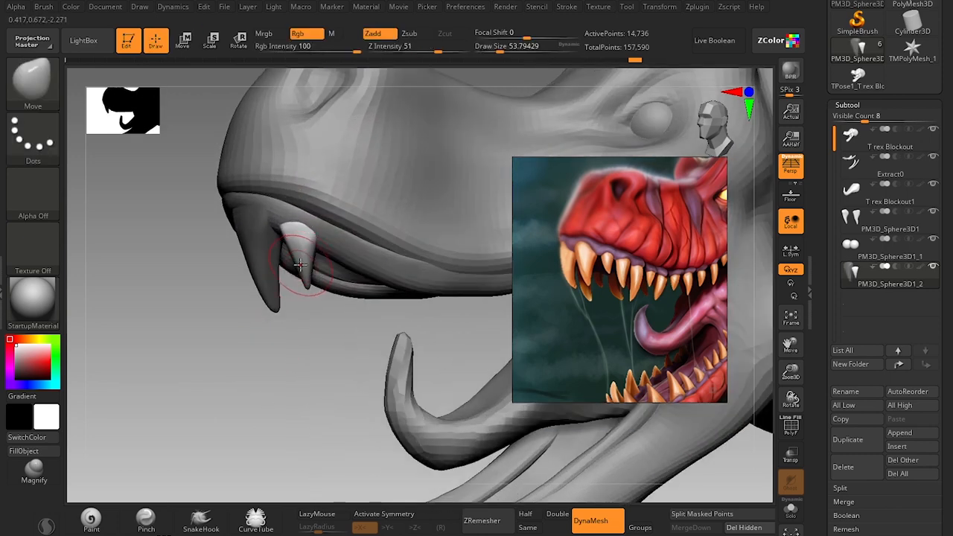
Reshape the second tooth with the Move brush at sizes about 35 and 62, and remesh both teeth with DynaMesh.
{"action": "key", "text": "s"}
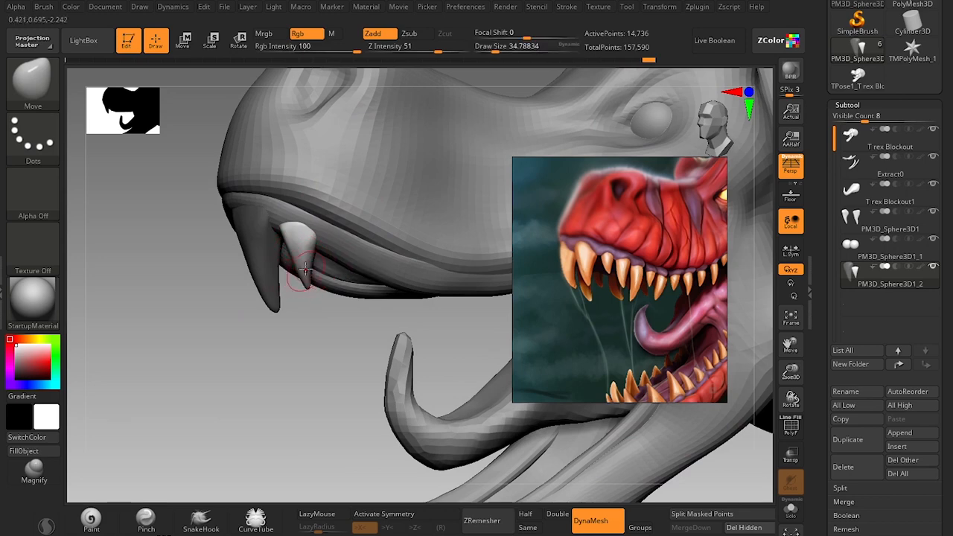
{"action": "key", "text": "s"}
{"action": "left_click_drag", "start_coordinate": [304, 265], "coordinate": [311, 262]}
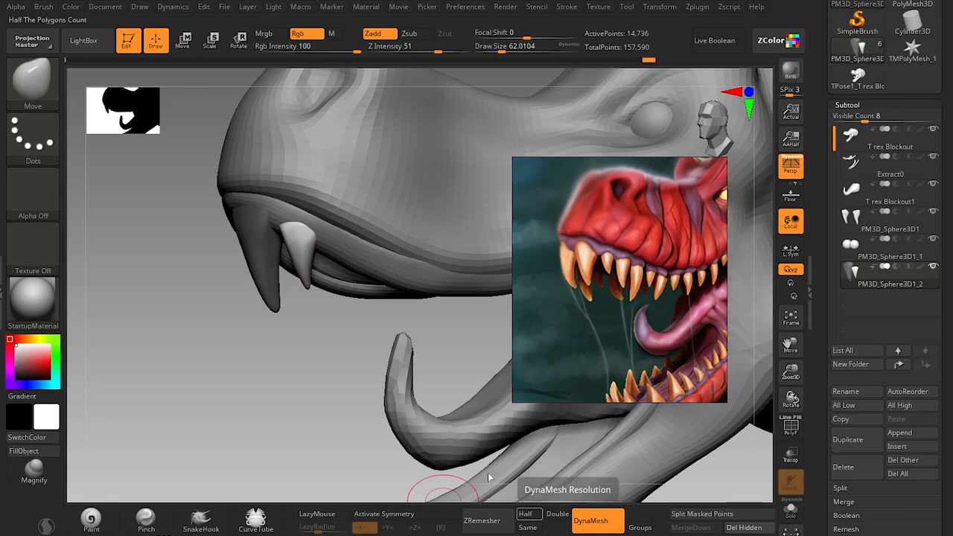
{"action": "key", "text": "ctrl+z"}
{"action": "left_click_drag", "start_coordinate": [321, 412], "coordinate": [318, 414], "text": "ctrl"}
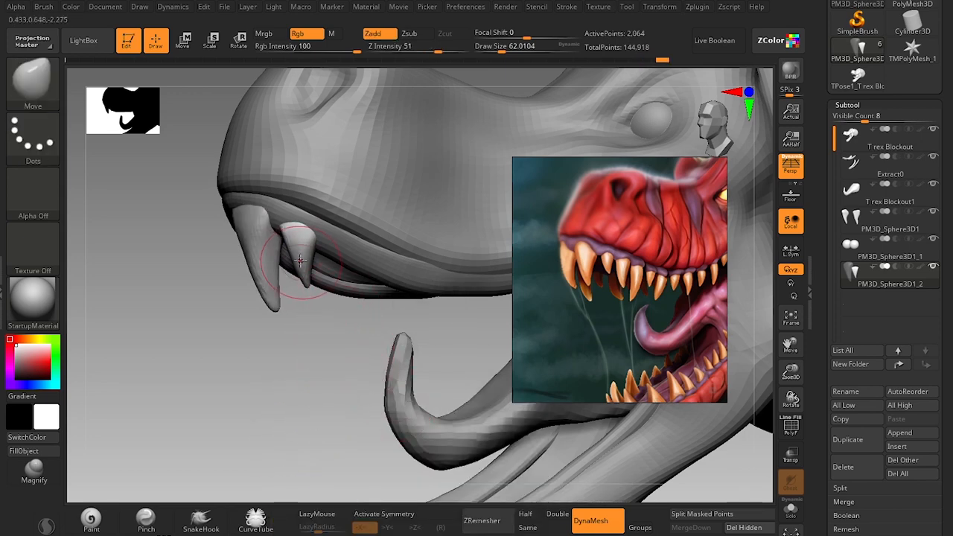
Adjust the second tooth's body and tip with the Move brush at size about 44.
{"action": "key", "text": "s"}
{"action": "left_click_drag", "start_coordinate": [299, 263], "coordinate": [306, 281]}
{"action": "left_click_drag", "start_coordinate": [289, 391], "coordinate": [298, 234]}
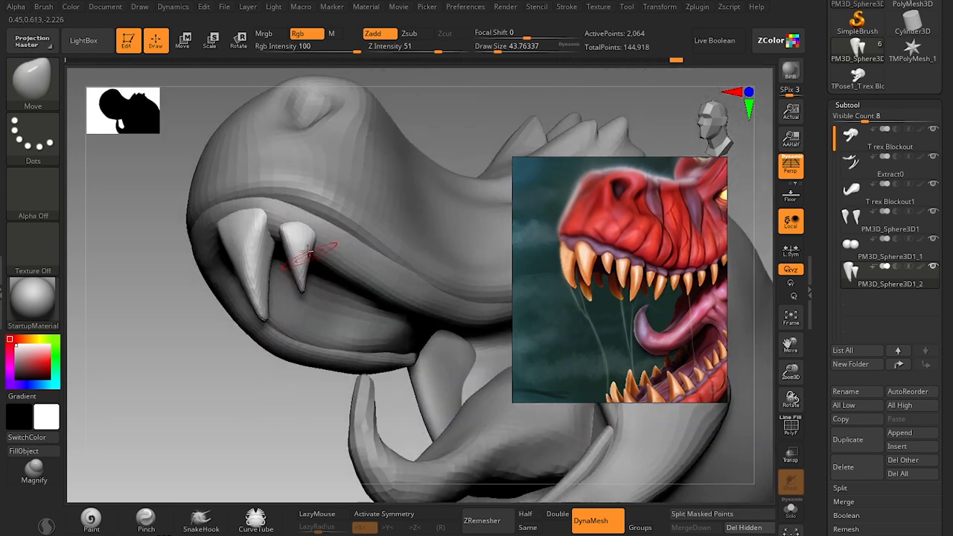
Remesh the teeth and flatten their surfaces and tips with the TrimDynamic brush, starting at size about 37.
{"action": "key", "text": "b"}
{"action": "key", "text": "t"}
{"action": "key", "text": "d"}
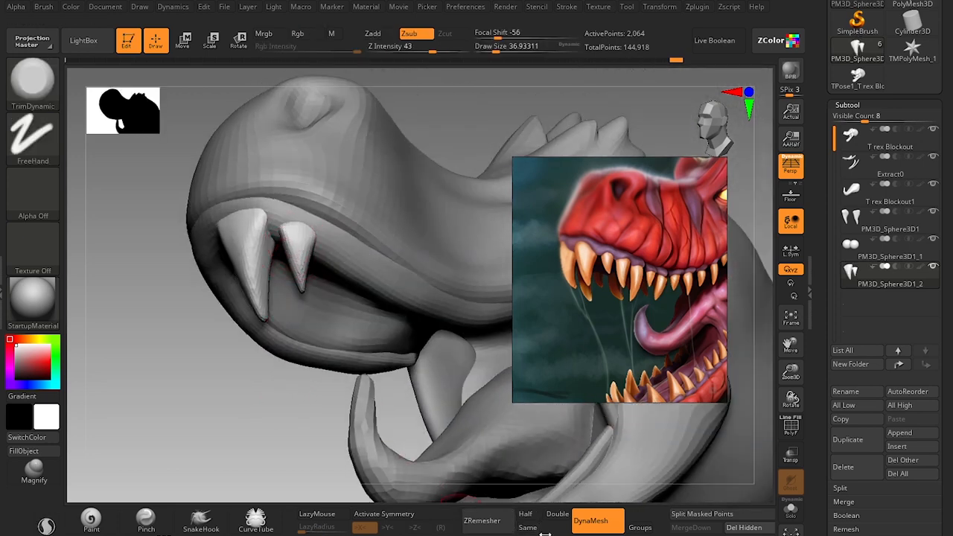
{"action": "key", "text": "space"}
{"action": "mouse_move", "coordinate": [234, 405]}
{"action": "left_mouse_down", "text": "ctrl"}
{"action": "mouse_move", "coordinate": [215, 455]}
{"action": "mouse_move", "coordinate": [234, 452]}
{"action": "mouse_move", "coordinate": [240, 472]}
{"action": "left_mouse_up", "text": "ctrl"}
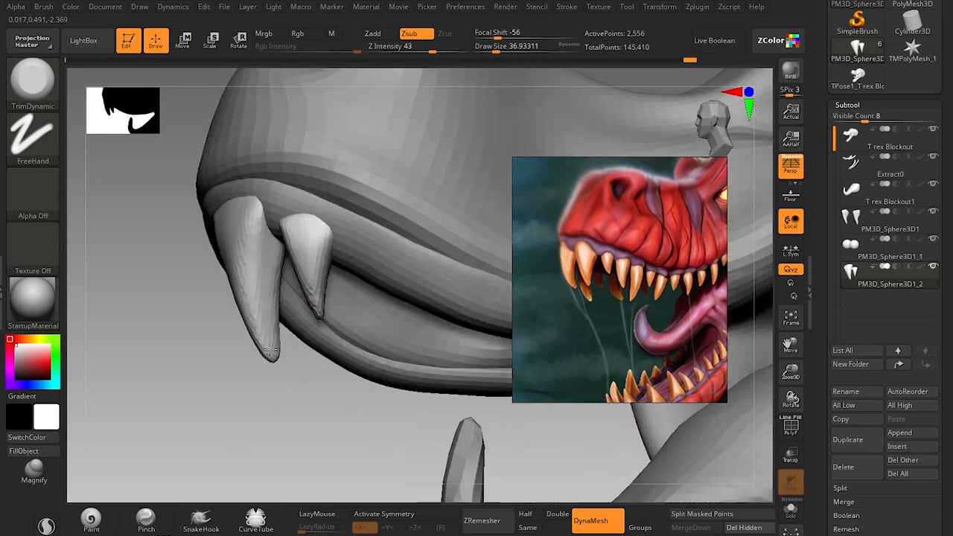
{"action": "key", "text": "s"}
{"action": "left_click_drag", "start_coordinate": [315, 310], "coordinate": [320, 326], "text": "shift"}
Bend the second tooth's body in side view with the Move brush at size about 71.
{"action": "mouse_move", "coordinate": [298, 464]}
{"action": "left_mouse_down", "text": "alt"}
{"action": "mouse_move", "coordinate": [276, 419]}
{"action": "mouse_move", "coordinate": [306, 356]}
{"action": "left_mouse_up", "text": "alt"}
{"action": "key", "text": "b"}
{"action": "key", "text": "m"}
{"action": "key", "text": "v"}
{"action": "key", "text": "s"}
{"action": "left_click_drag", "start_coordinate": [314, 274], "coordinate": [323, 275]}
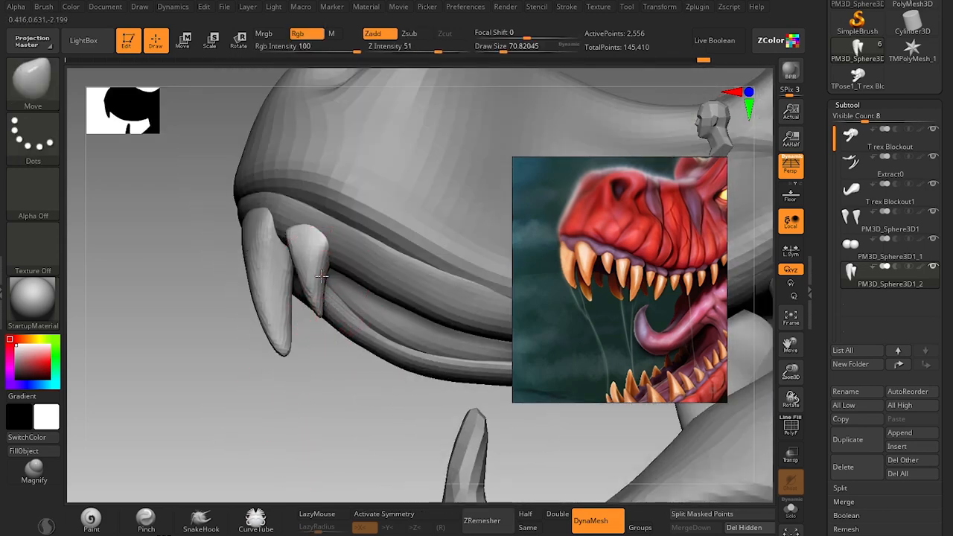
Refine the second tooth's sides and tip with the Move brush, reducing its size from about 59 to 51 and 35.
{"action": "left_click_drag", "start_coordinate": [309, 363], "coordinate": [286, 319]}
{"action": "left_click_drag", "start_coordinate": [274, 445], "coordinate": [277, 488], "text": "alt"}
{"action": "key", "text": "s"}
{"action": "left_click_drag", "start_coordinate": [298, 272], "coordinate": [301, 274]}
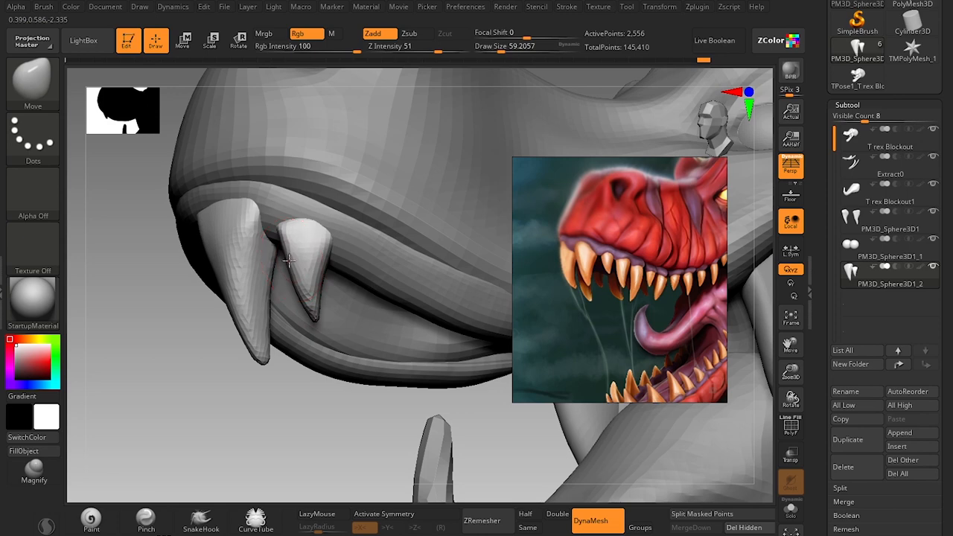
{"action": "key", "text": "s"}
{"action": "left_click_drag", "start_coordinate": [309, 270], "coordinate": [316, 264]}
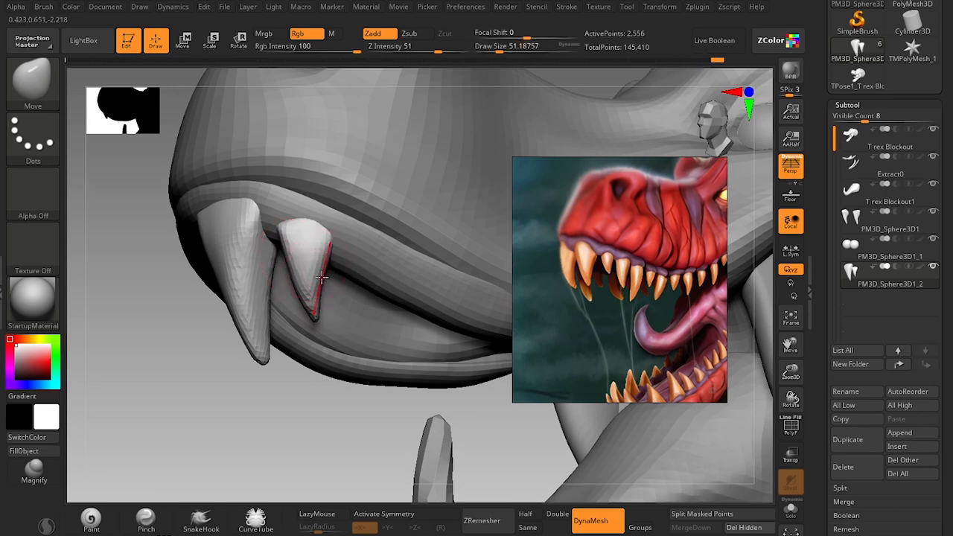
{"action": "key", "text": "s"}
{"action": "left_click_drag", "start_coordinate": [317, 289], "coordinate": [320, 289]}
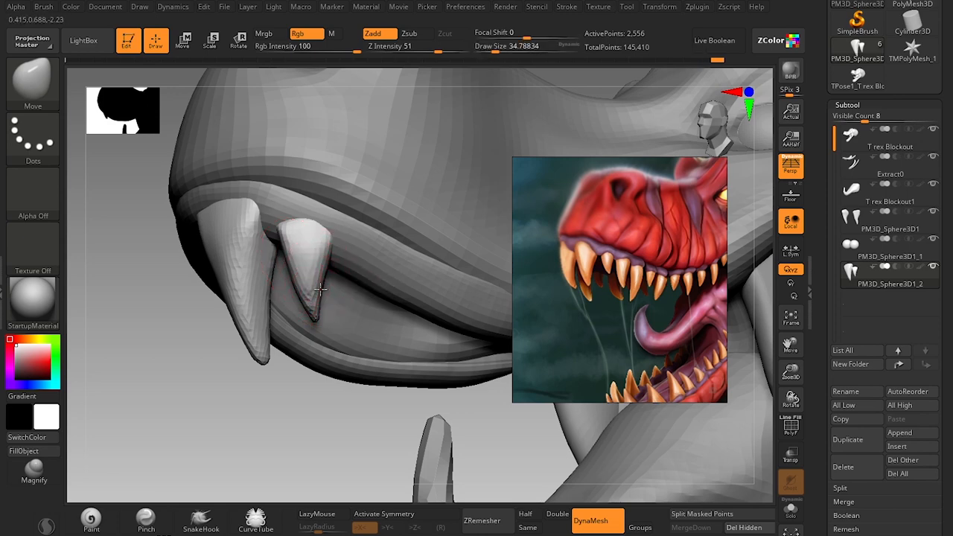
Polish the shapes of both upper teeth from several angles with the Move brush, varying its size up to about 59.
{"action": "mouse_move", "coordinate": [290, 445]}
{"action": "left_mouse_down", "text": "alt"}
{"action": "mouse_move", "coordinate": [273, 425]}
{"action": "mouse_move", "coordinate": [275, 383]}
{"action": "mouse_move", "coordinate": [287, 385]}
{"action": "mouse_move", "coordinate": [282, 491]}
{"action": "mouse_move", "coordinate": [258, 411]}
{"action": "mouse_move", "coordinate": [266, 462]}
{"action": "left_mouse_up", "text": "alt"}
{"action": "key", "text": "s"}
{"action": "mouse_move", "coordinate": [313, 362]}
{"action": "left_mouse_down"}
{"action": "mouse_move", "coordinate": [306, 370]}
{"action": "mouse_move", "coordinate": [304, 345]}
{"action": "left_mouse_up"}
{"action": "key", "text": "s"}
{"action": "mouse_move", "coordinate": [300, 385]}
{"action": "left_mouse_down"}
{"action": "mouse_move", "coordinate": [291, 385]}
{"action": "mouse_move", "coordinate": [295, 397]}
{"action": "left_mouse_up"}
{"action": "key", "text": "s"}
{"action": "key", "text": "s"}
{"action": "mouse_move", "coordinate": [301, 380]}
{"action": "left_mouse_down"}
{"action": "mouse_move", "coordinate": [324, 376]}
{"action": "mouse_move", "coordinate": [310, 431]}
{"action": "mouse_move", "coordinate": [307, 412]}
{"action": "mouse_move", "coordinate": [300, 422]}
{"action": "mouse_move", "coordinate": [254, 386]}
{"action": "mouse_move", "coordinate": [242, 397]}
{"action": "mouse_move", "coordinate": [262, 355]}
{"action": "left_mouse_up"}
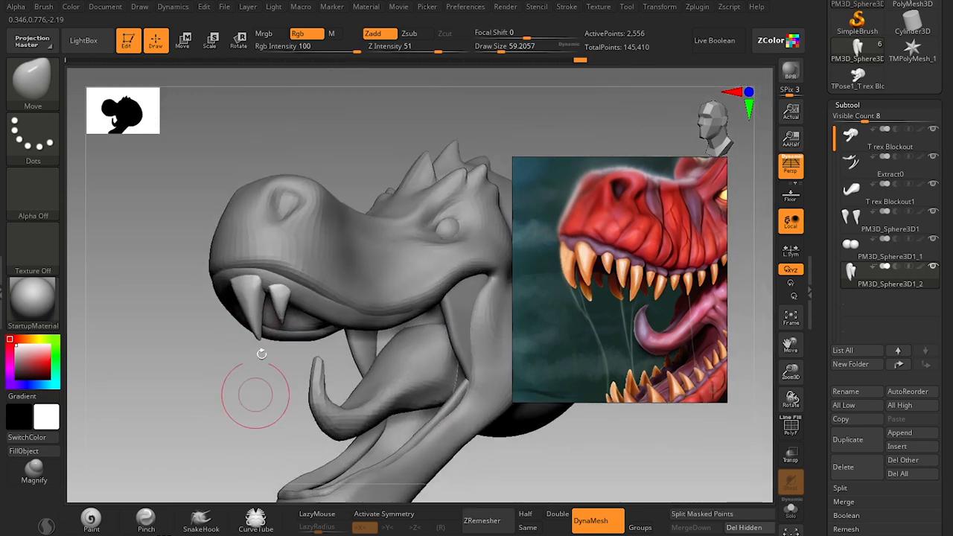
Show the polyframe on the teeth, give them a new polygroup, and turn the polyframe off again.
{"action": "key", "text": "w"}
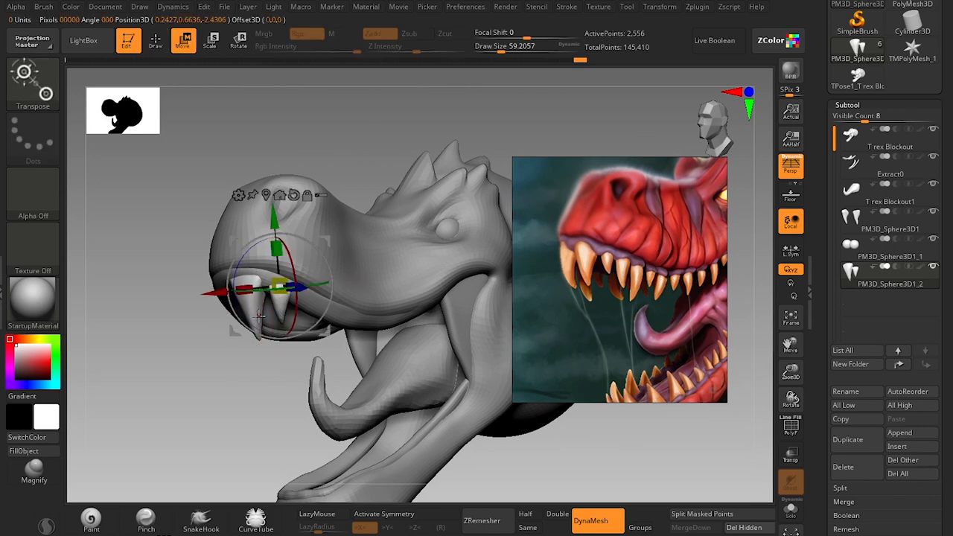
{"action": "key", "text": "q"}
{"action": "key", "text": "shift"}
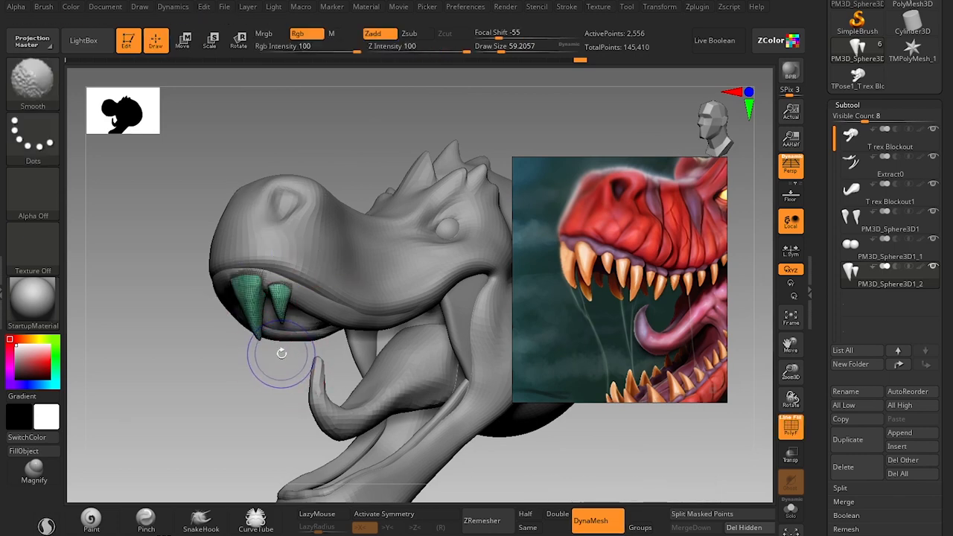
{"action": "key", "text": "shift+f"}
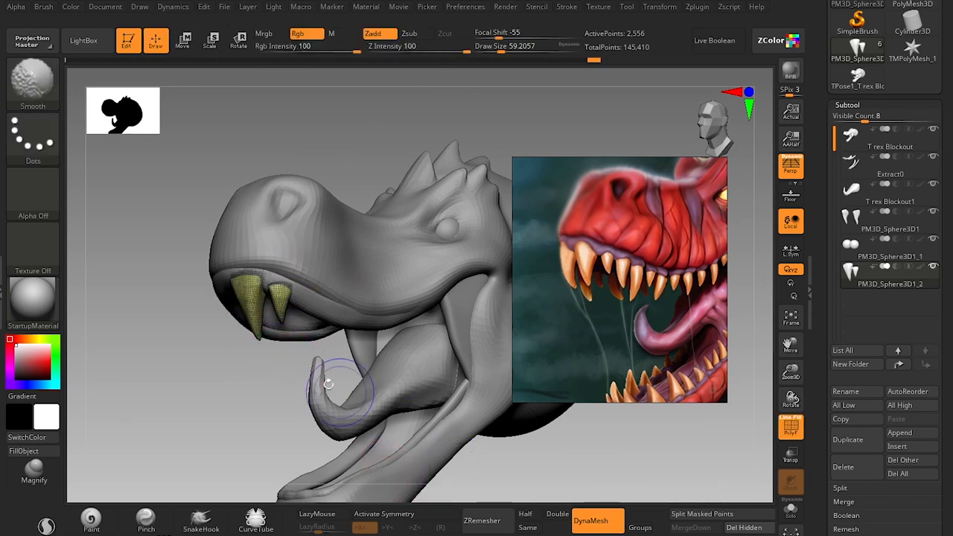
{"action": "key", "text": "shift+f"}
{"action": "left_click_drag", "start_coordinate": [219, 383], "coordinate": [270, 420], "text": "alt"}
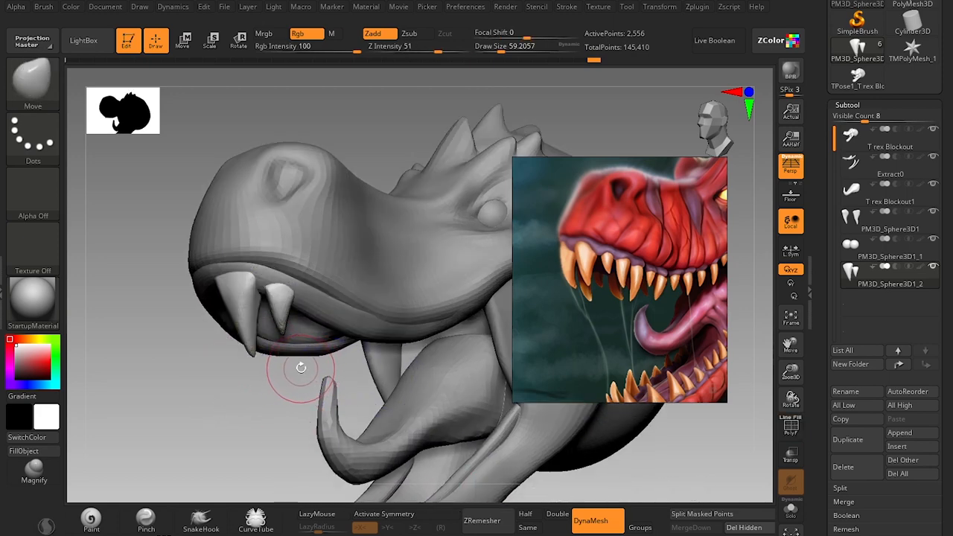
Isolate the teeth subtool, examine the area between the two tooth bases from several angles, and show the full head again.
{"action": "key", "text": "alt+s"}
{"action": "left_click_drag", "start_coordinate": [298, 368], "coordinate": [318, 364]}
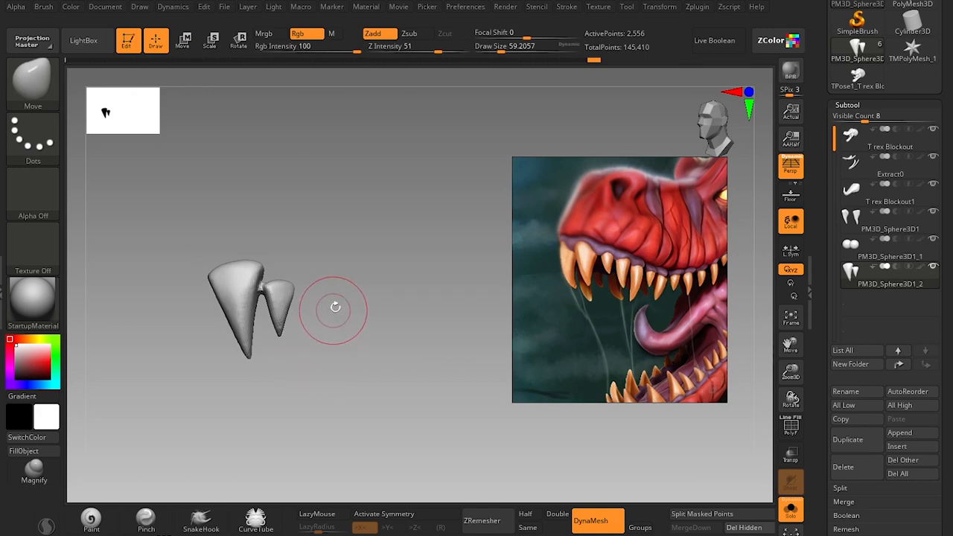
{"action": "left_click_drag", "start_coordinate": [334, 308], "coordinate": [315, 368], "text": "alt"}
{"action": "mouse_move", "coordinate": [363, 391]}
{"action": "left_mouse_down", "text": "alt"}
{"action": "mouse_move", "coordinate": [338, 311]}
{"action": "mouse_move", "coordinate": [355, 354]}
{"action": "left_mouse_up", "text": "alt"}
{"action": "left_click_drag", "start_coordinate": [365, 246], "coordinate": [265, 391], "text": "ctrl+shift"}
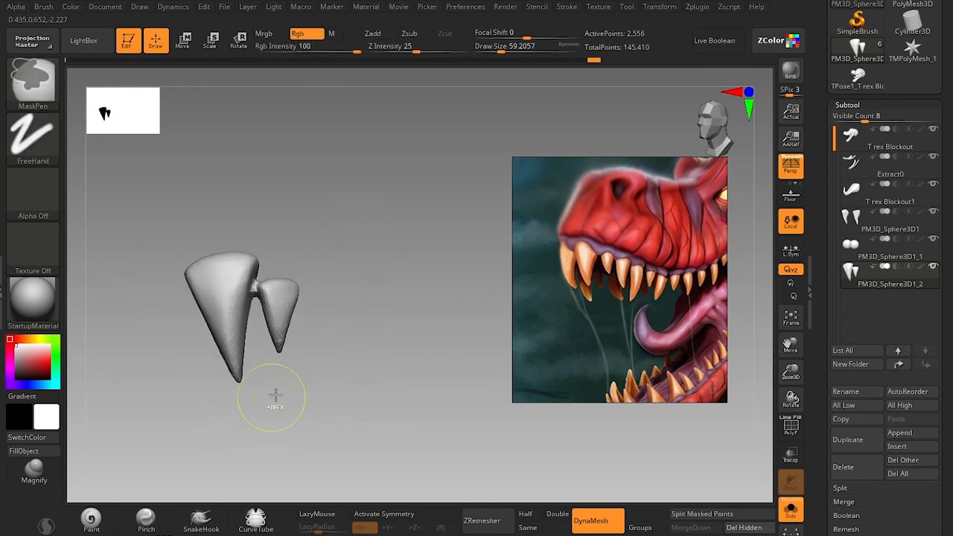
{"action": "key", "text": "alt+s"}
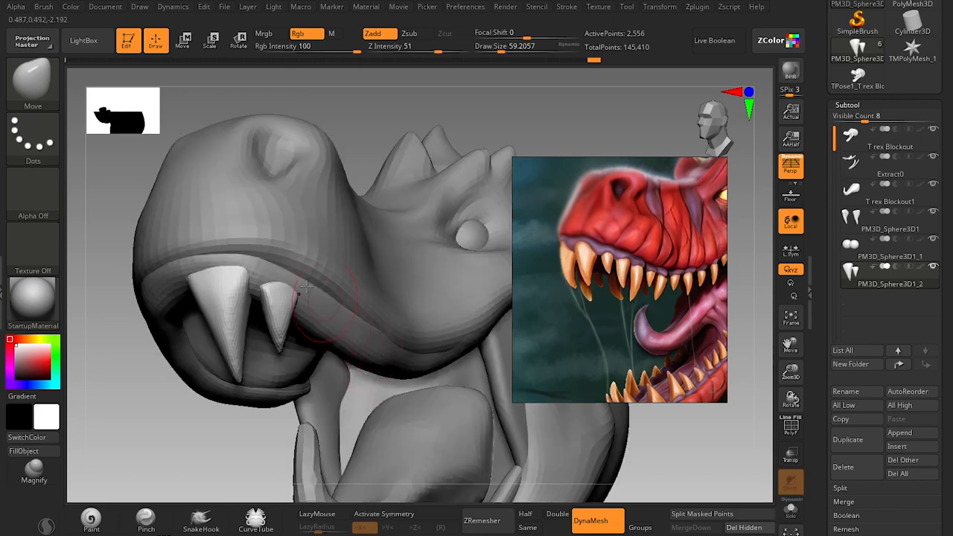
Assign SelectRect as the brush used for selecting and hiding parts of the mesh.
{"action": "key", "text": "ctrl+shift"}
{"action": "mouse_move", "coordinate": [57, 78]}
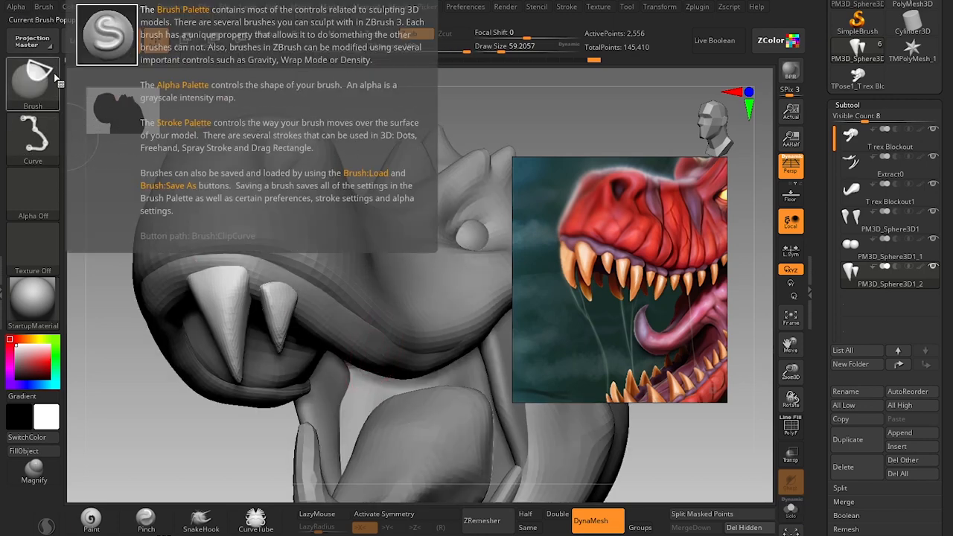
{"action": "left_click", "coordinate": [41, 98], "text": "ctrl+shift"}
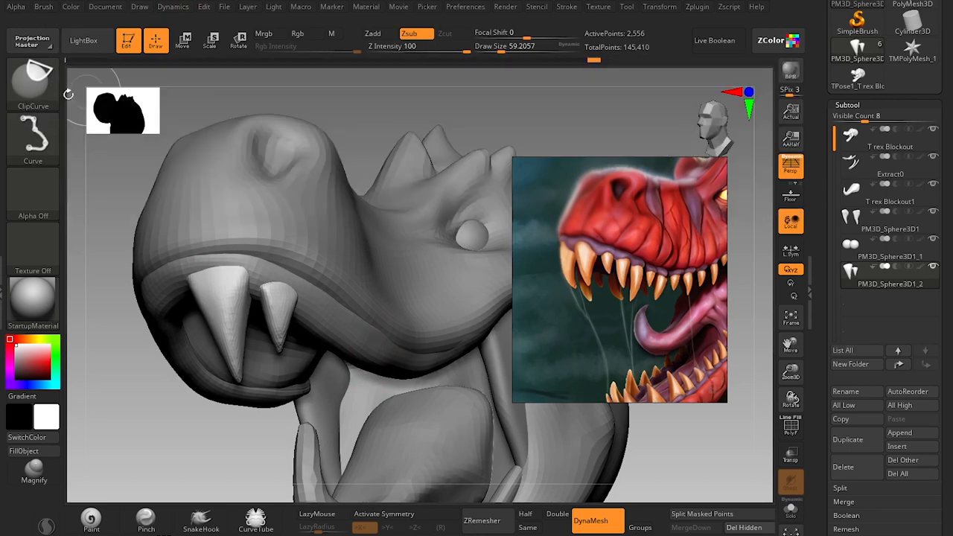
{"action": "left_click", "coordinate": [50, 95], "text": "ctrl+shift"}
{"action": "left_click", "coordinate": [168, 95]}
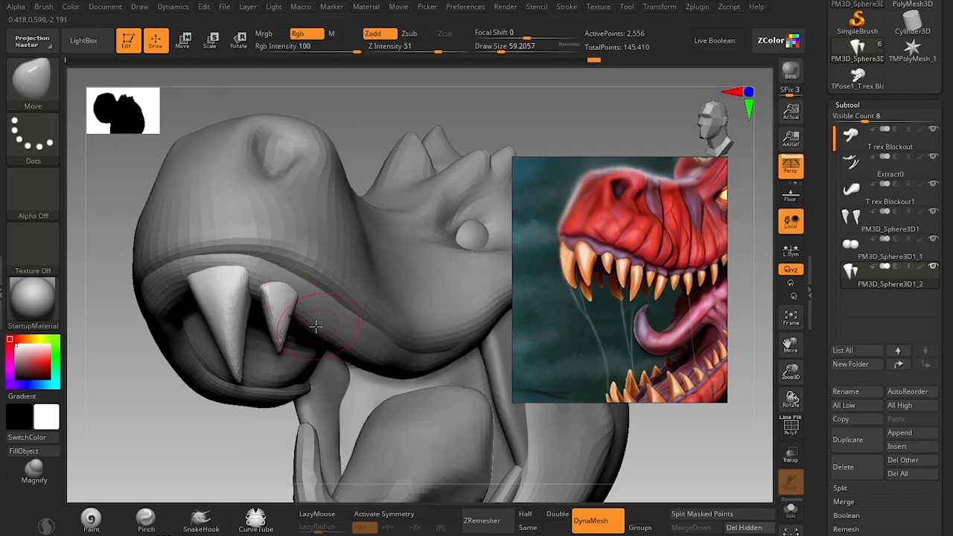
Isolate the teeth subtool and mask only the larger tooth, leaving the small tooth unmasked.
{"action": "key", "text": "alt+s"}
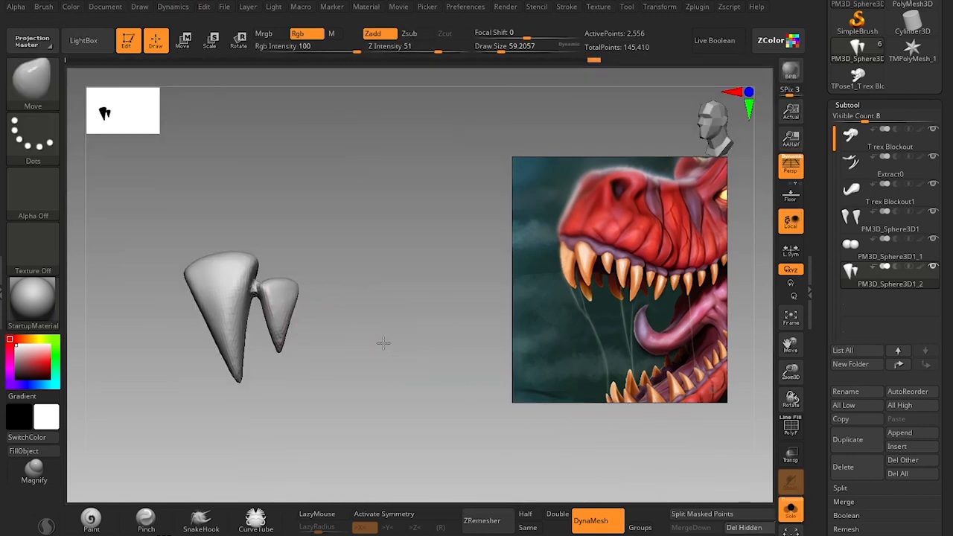
{"action": "left_click_drag", "start_coordinate": [363, 267], "coordinate": [258, 374], "text": "ctrl+shift"}
{"action": "mouse_move", "coordinate": [319, 358]}
{"action": "left_mouse_down"}
{"action": "mouse_move", "coordinate": [323, 352]}
{"action": "mouse_move", "coordinate": [290, 352]}
{"action": "left_mouse_up"}
{"action": "key", "text": "s"}
{"action": "mouse_move", "coordinate": [281, 300]}
{"action": "left_mouse_down"}
{"action": "mouse_move", "coordinate": [366, 341]}
{"action": "mouse_move", "coordinate": [390, 341]}
{"action": "mouse_move", "coordinate": [381, 356]}
{"action": "left_mouse_up"}
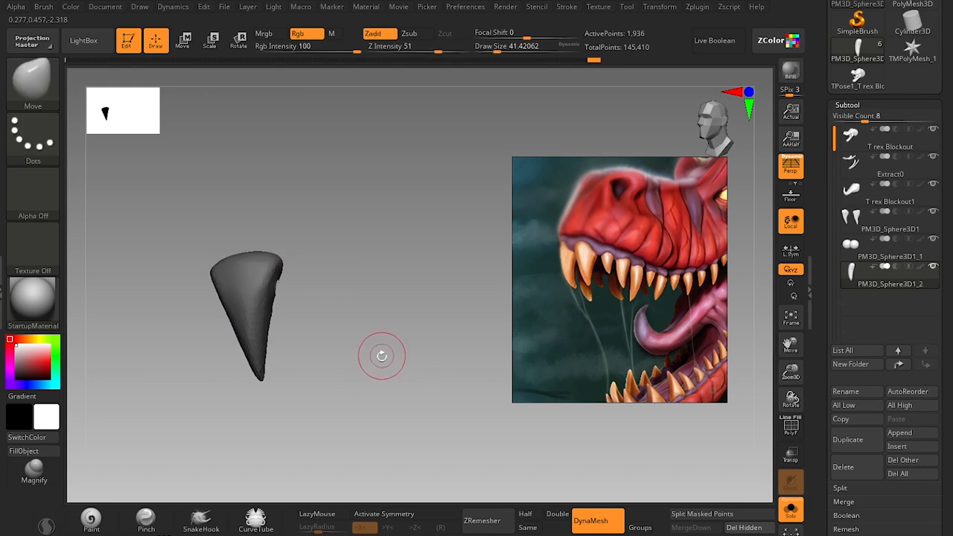
{"action": "left_click", "coordinate": [468, 336], "text": "ctrl+shift"}
Split the masked larger tooth from the small tooth so each becomes its own subtool.
{"action": "key", "text": "w"}
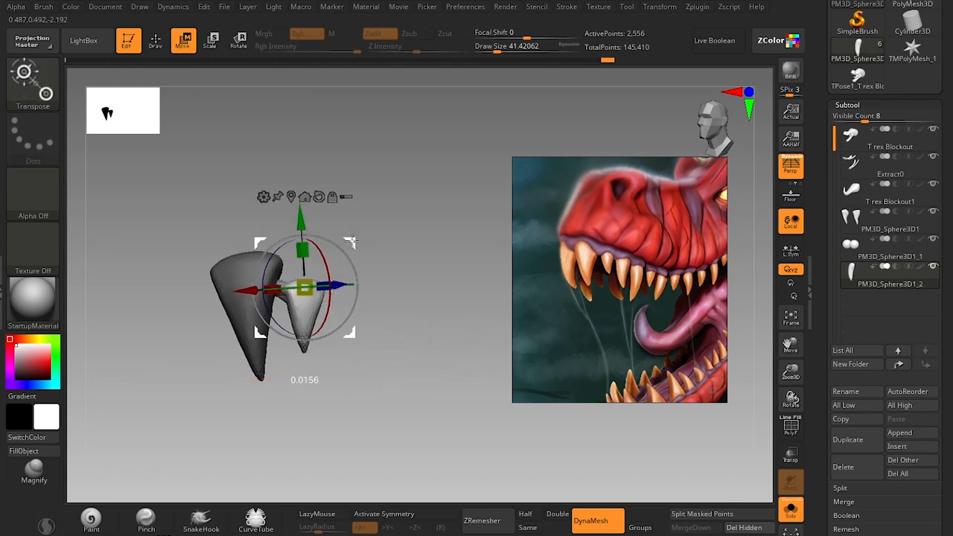
{"action": "key", "text": "q"}
{"action": "left_click_drag", "start_coordinate": [373, 322], "coordinate": [372, 319]}
{"action": "key", "text": "w"}
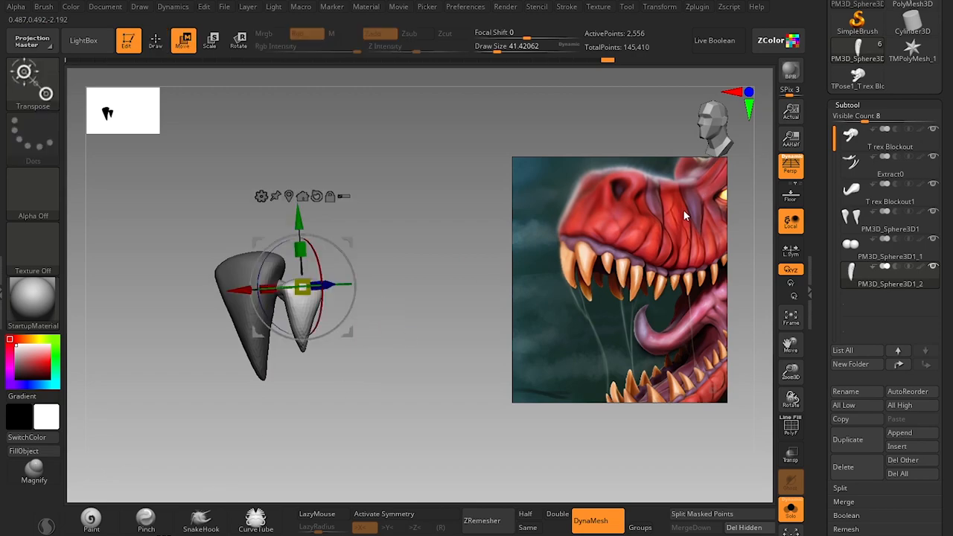
{"action": "key", "text": "q"}
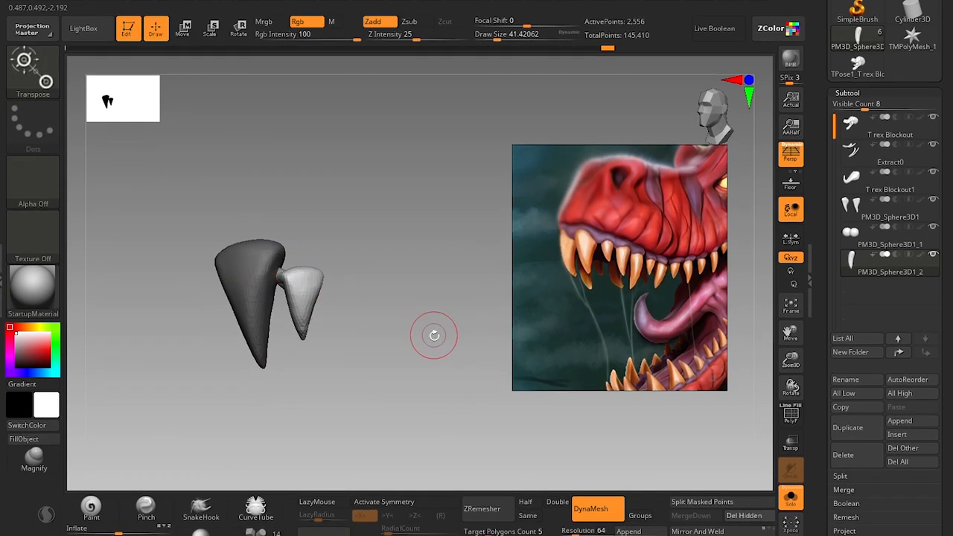
{"action": "left_click", "coordinate": [641, 510]}
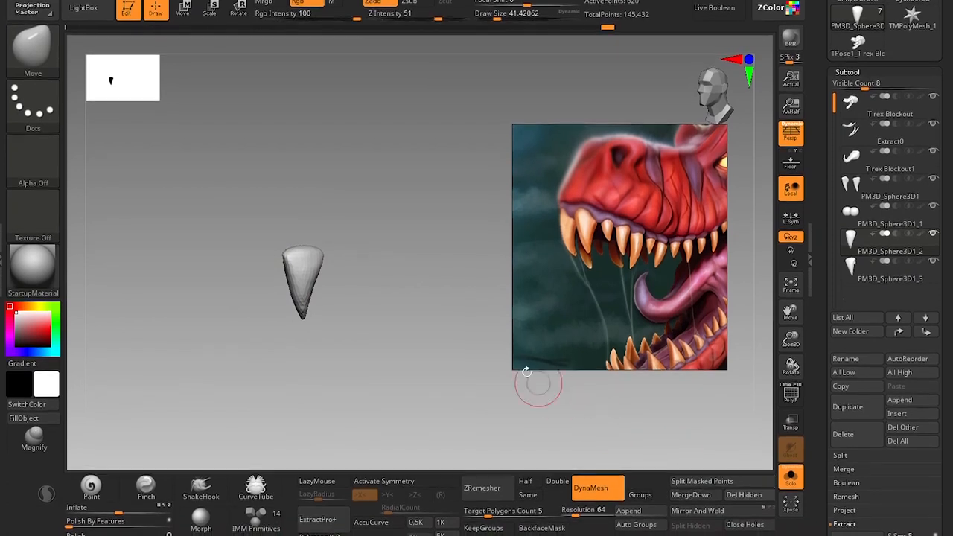
Close the hole in the separated small tooth and even out the patched area with a brush size of about 31.
{"action": "left_click_drag", "start_coordinate": [410, 304], "coordinate": [561, 356]}
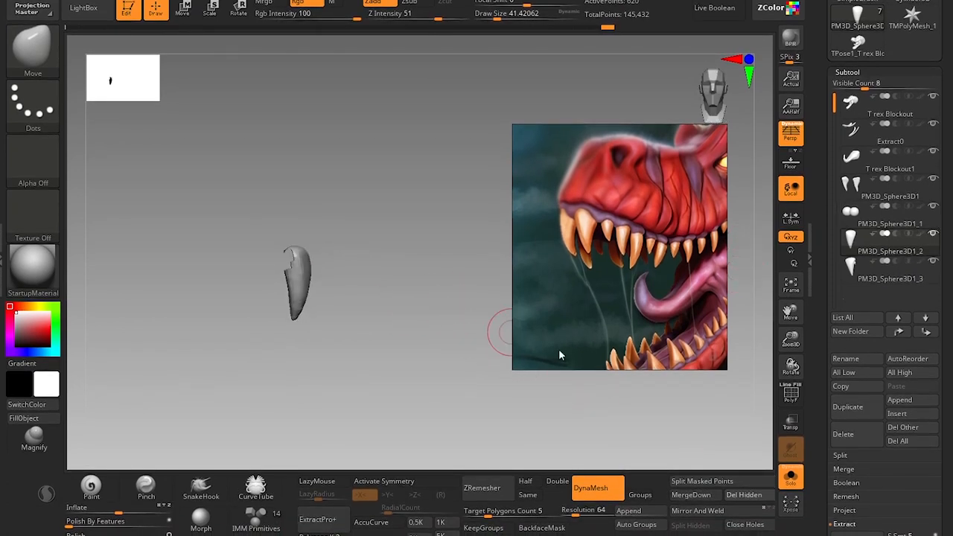
{"action": "left_click", "coordinate": [743, 526]}
{"action": "key", "text": "shift+f"}
{"action": "key", "text": "s"}
{"action": "left_click", "coordinate": [286, 259]}
{"action": "key", "text": "shift+f"}
{"action": "left_click_drag", "start_coordinate": [292, 260], "coordinate": [293, 258], "text": "shift"}
Switch to the larger tooth's subtool and tidy the leftover stub on its side with a brush size of about 22.
{"action": "left_click", "coordinate": [858, 273]}
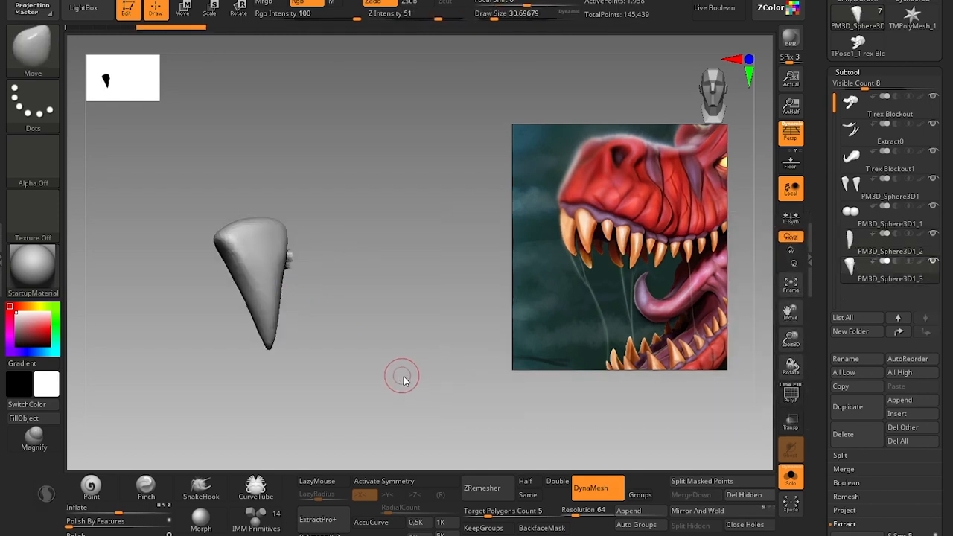
{"action": "left_click_drag", "start_coordinate": [403, 380], "coordinate": [308, 291]}
{"action": "left_click_drag", "start_coordinate": [291, 259], "coordinate": [292, 257], "text": "shift"}
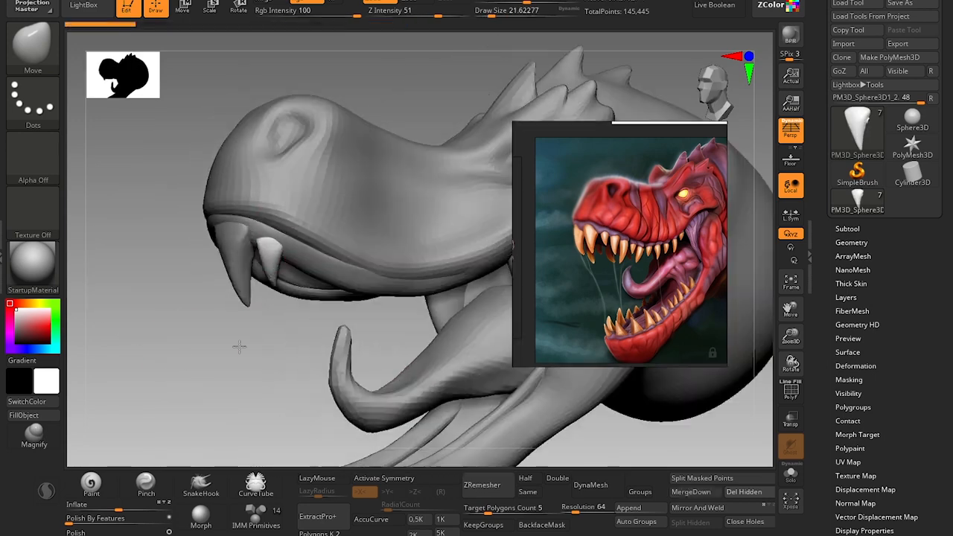
Add a copy of the small tooth as the third upper tooth and shape it with the Move brush at about size 46.
{"action": "left_click_drag", "start_coordinate": [294, 287], "coordinate": [297, 297]}
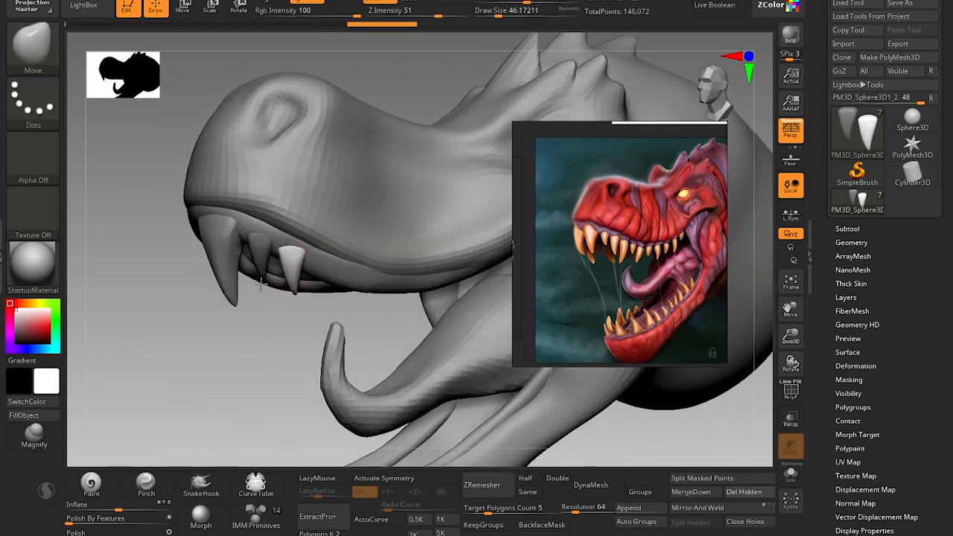
{"action": "left_click", "coordinate": [263, 255], "text": "alt"}
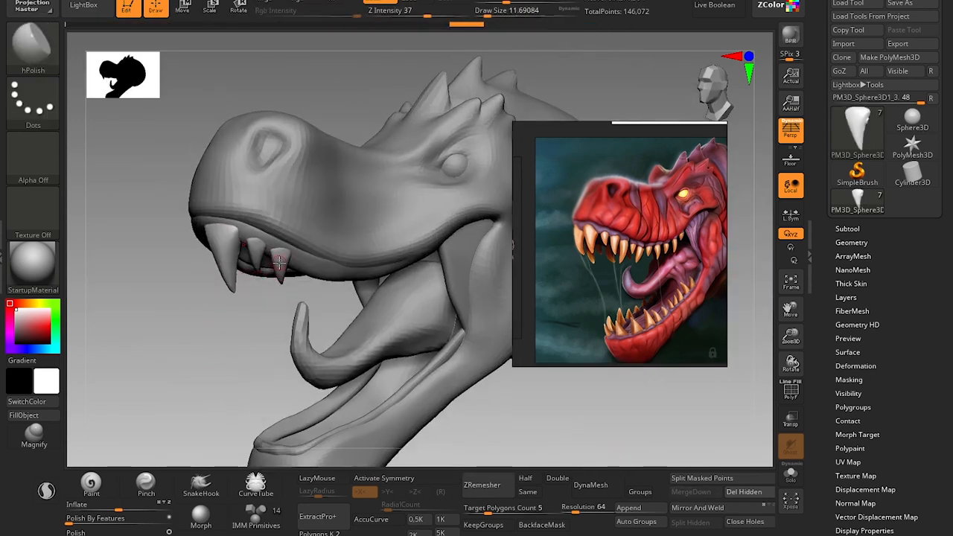
{"action": "mouse_move", "coordinate": [240, 356]}
{"action": "left_mouse_down"}
{"action": "mouse_move", "coordinate": [315, 227]}
{"action": "mouse_move", "coordinate": [452, 234]}
{"action": "left_mouse_up"}
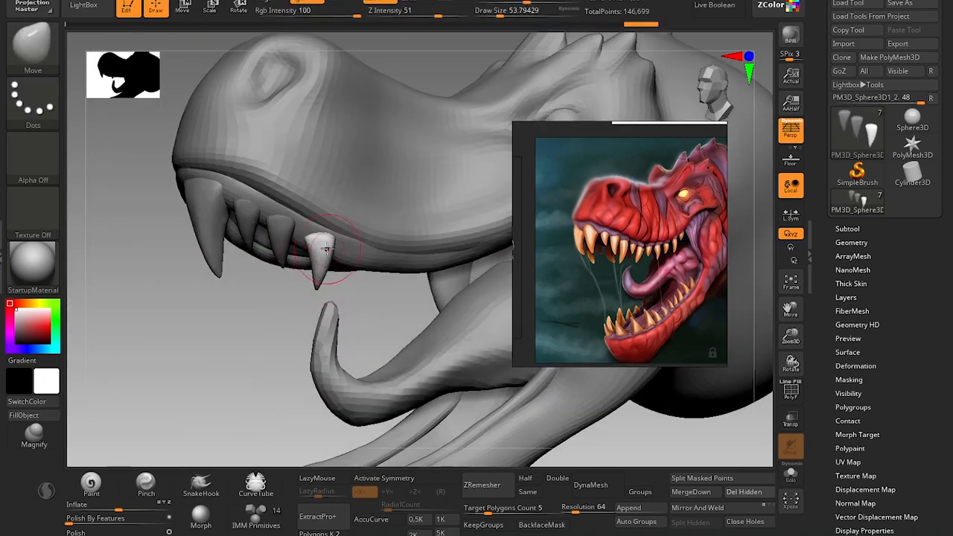
Position another tooth copy as the fourth upper tooth and bend its tip with the Move brush at about size 41.
{"action": "left_click_drag", "start_coordinate": [326, 249], "coordinate": [322, 246]}
{"action": "mouse_move", "coordinate": [228, 304]}
{"action": "left_mouse_down"}
{"action": "mouse_move", "coordinate": [335, 312]}
{"action": "mouse_move", "coordinate": [223, 339]}
{"action": "mouse_move", "coordinate": [251, 343]}
{"action": "left_mouse_up"}
{"action": "key", "text": "w"}
{"action": "key", "text": "q"}
{"action": "left_click_drag", "start_coordinate": [307, 288], "coordinate": [300, 298]}
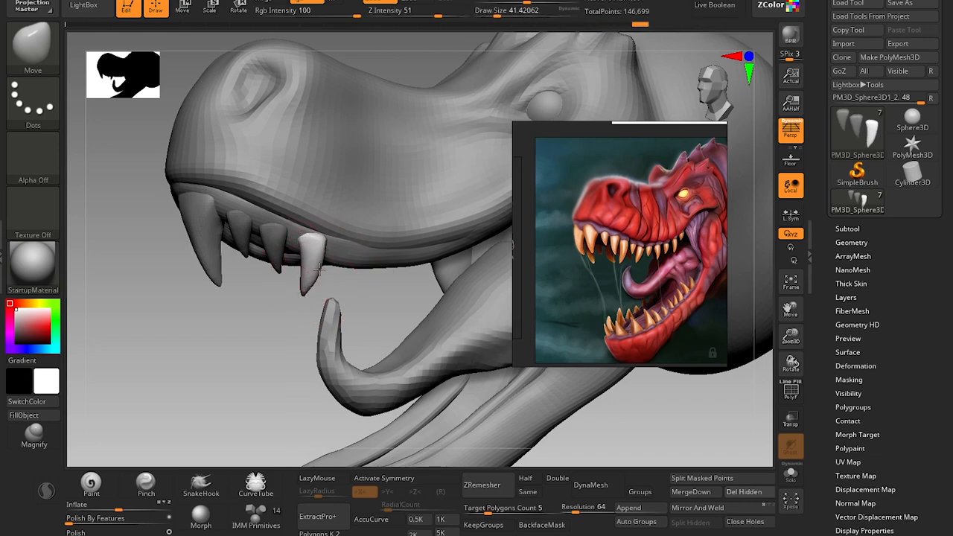
Extend the upper tooth row toward the back of the jaw with more copies, shaping them with the Move brush at about size 49 to 51.
{"action": "left_click_drag", "start_coordinate": [266, 340], "coordinate": [253, 350], "text": "alt"}
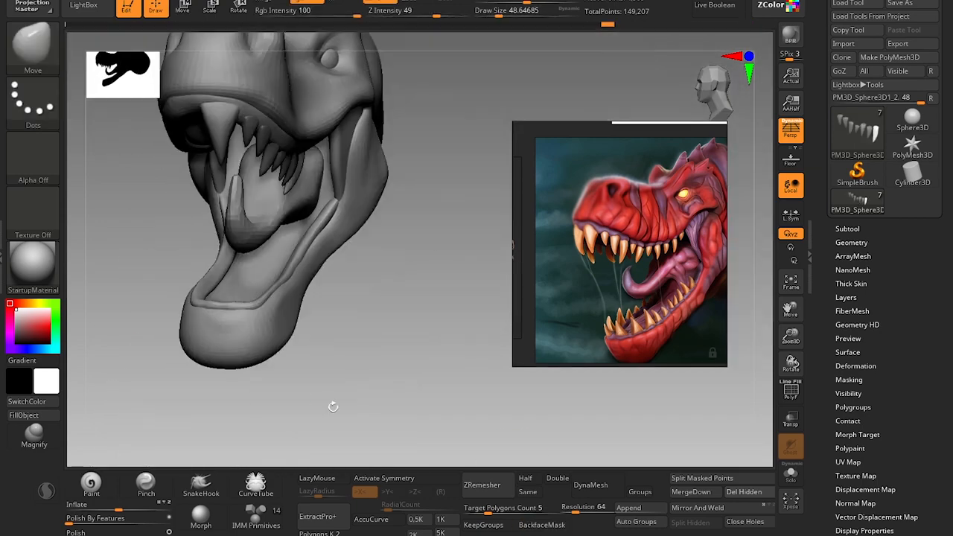
{"action": "mouse_move", "coordinate": [330, 404]}
{"action": "left_mouse_down"}
{"action": "mouse_move", "coordinate": [383, 379]}
{"action": "mouse_move", "coordinate": [426, 393]}
{"action": "left_mouse_up"}
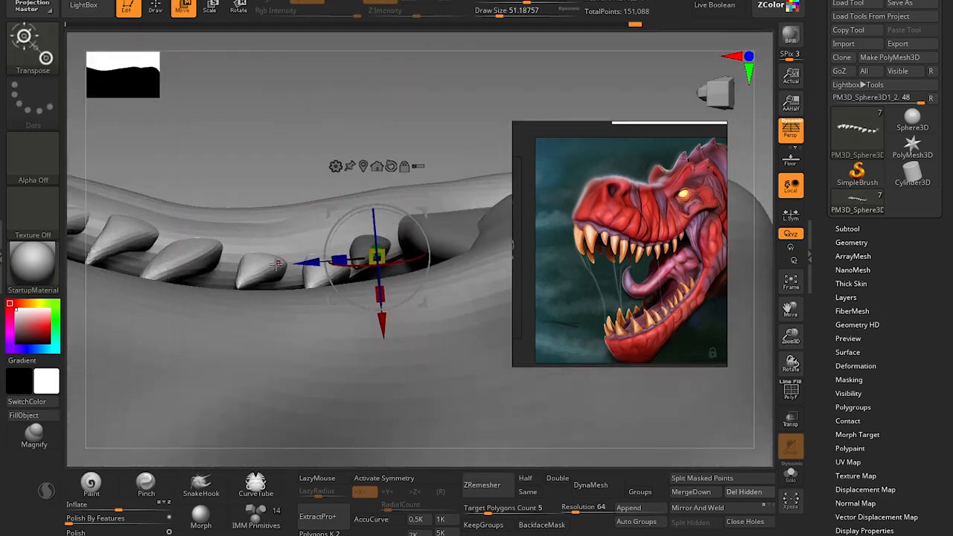
{"action": "left_click_drag", "start_coordinate": [376, 216], "coordinate": [413, 204]}
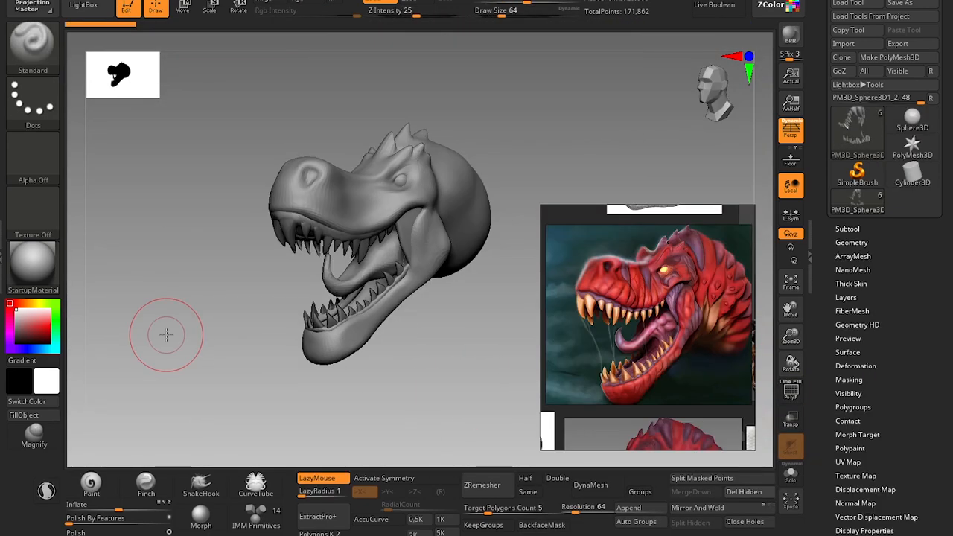
Review the complete upper and lower teeth against the reference and clear the mask on the teeth subtool.
{"action": "left_click_drag", "start_coordinate": [436, 391], "coordinate": [450, 371]}
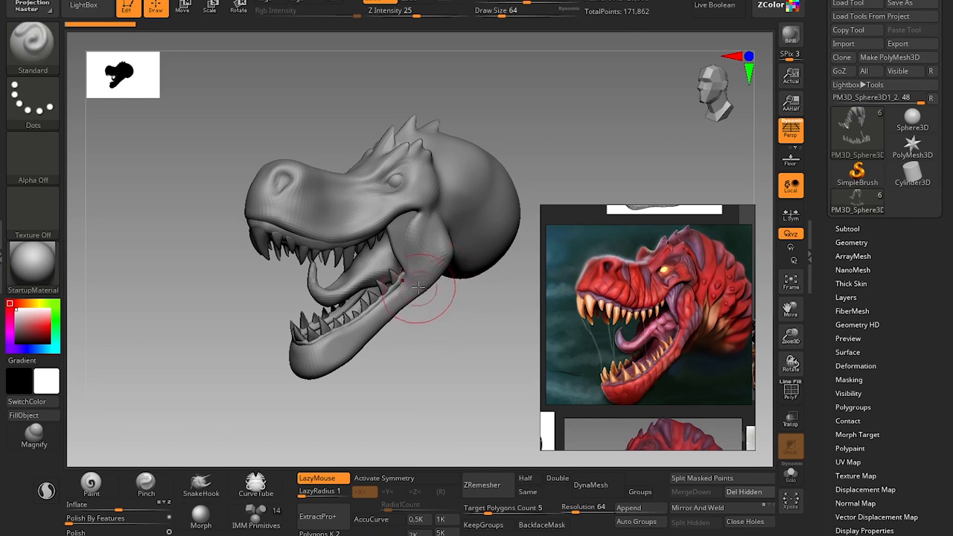
{"action": "left_click_drag", "start_coordinate": [399, 354], "coordinate": [375, 347], "text": "alt"}
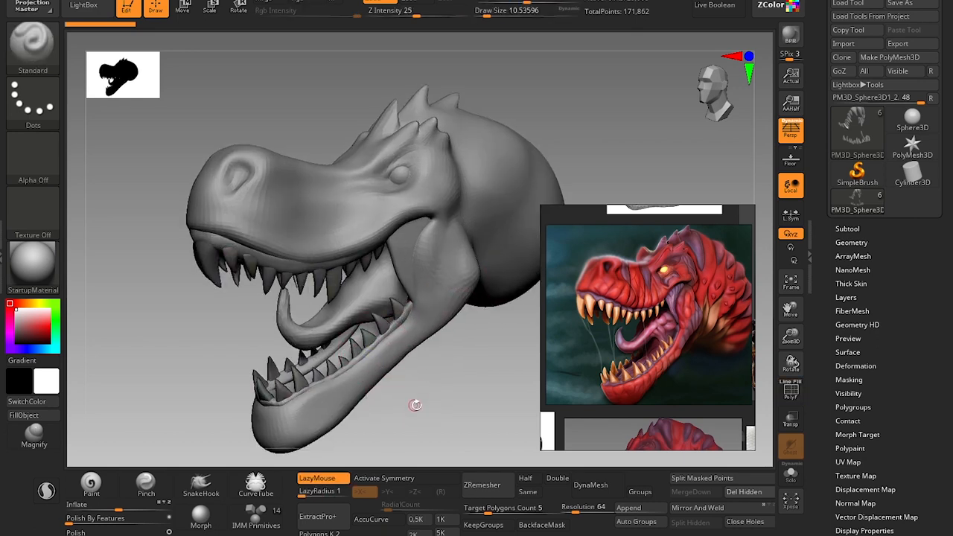
{"action": "left_click_drag", "start_coordinate": [417, 405], "coordinate": [490, 355], "text": "alt"}
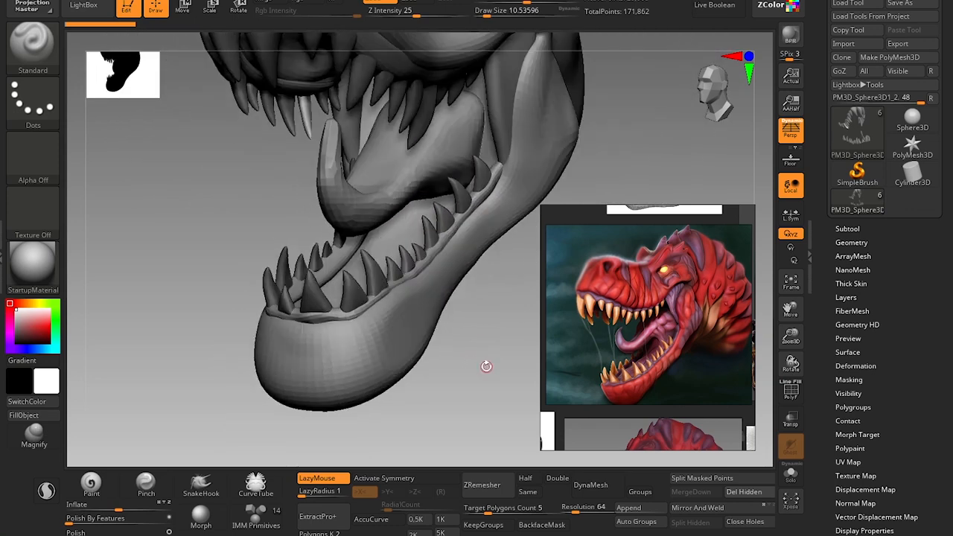
{"action": "left_click_drag", "start_coordinate": [445, 399], "coordinate": [429, 321]}
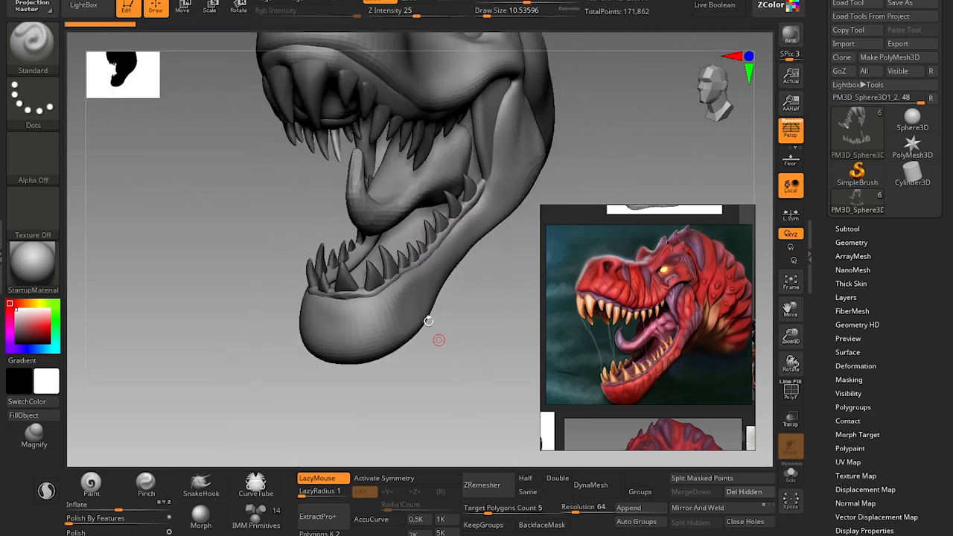
{"action": "left_click_drag", "start_coordinate": [443, 358], "coordinate": [482, 370]}
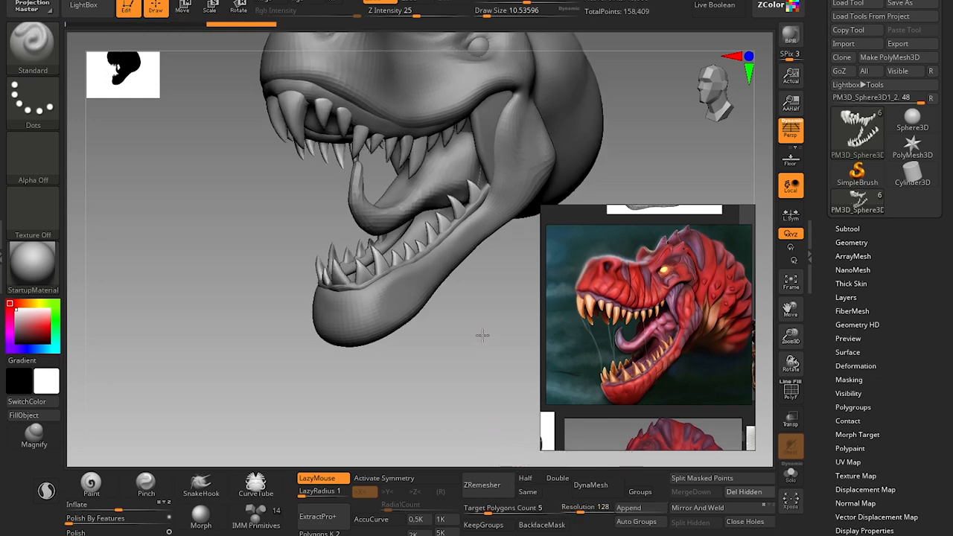
Try remeshing the teeth with DynaMesh at resolution 128 and with Groups at resolution 64, and undo the results.
{"action": "left_click_drag", "start_coordinate": [483, 335], "coordinate": [484, 375]}
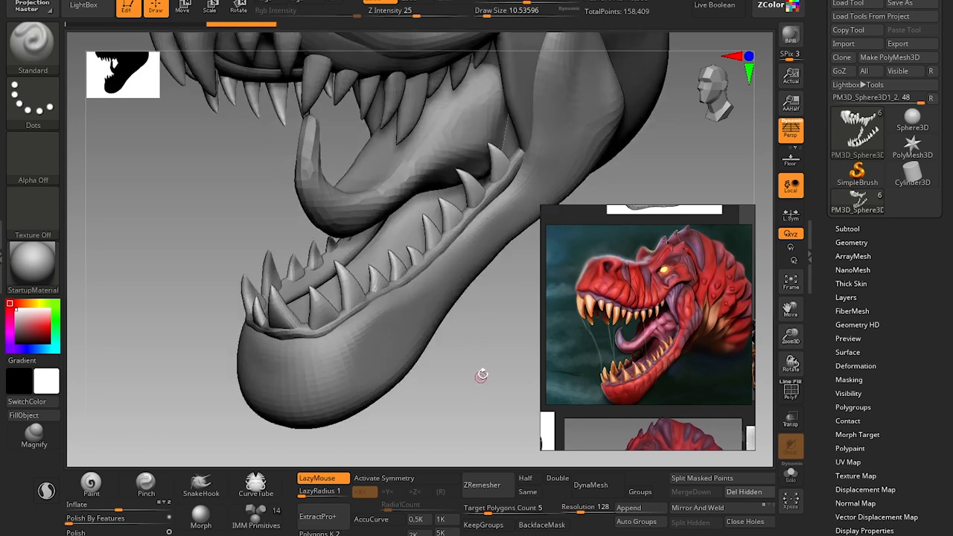
{"action": "key", "text": "shift+f"}
{"action": "key", "text": "shift+f"}
{"action": "key", "text": "ctrl+z"}
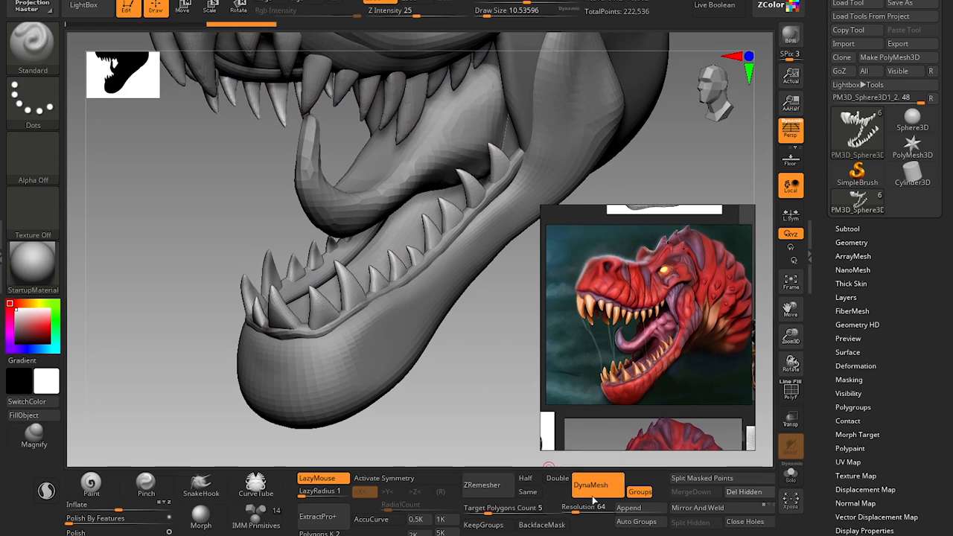
{"action": "key", "text": "ctrl+z"}
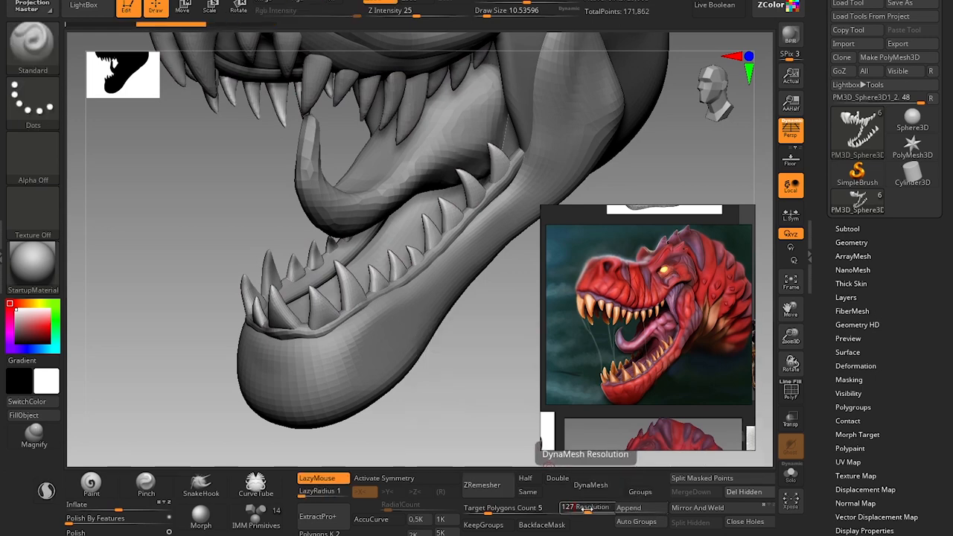
Remesh the teeth with DynaMesh at resolution 128 with Groups enabled.
{"action": "key", "text": "space"}
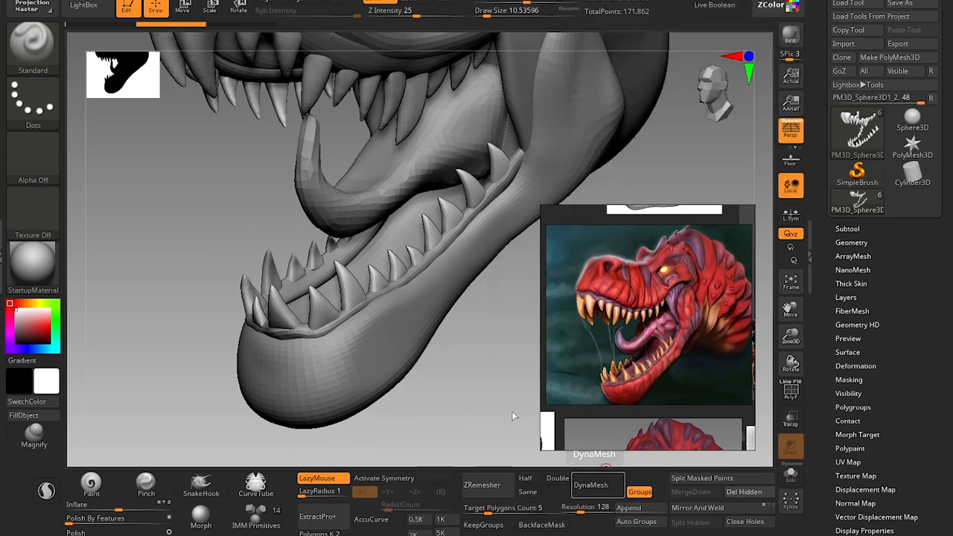
{"action": "mouse_move", "coordinate": [421, 413]}
{"action": "left_mouse_down", "text": "alt"}
{"action": "mouse_move", "coordinate": [413, 405]}
{"action": "mouse_move", "coordinate": [402, 425]}
{"action": "left_mouse_up", "text": "alt"}
Smooth the lower teeth along the jaw with X symmetry on, using Smooth brush sizes of about 39 and 29.
{"action": "key", "text": "s"}
{"action": "left_click_drag", "start_coordinate": [299, 323], "coordinate": [301, 323]}
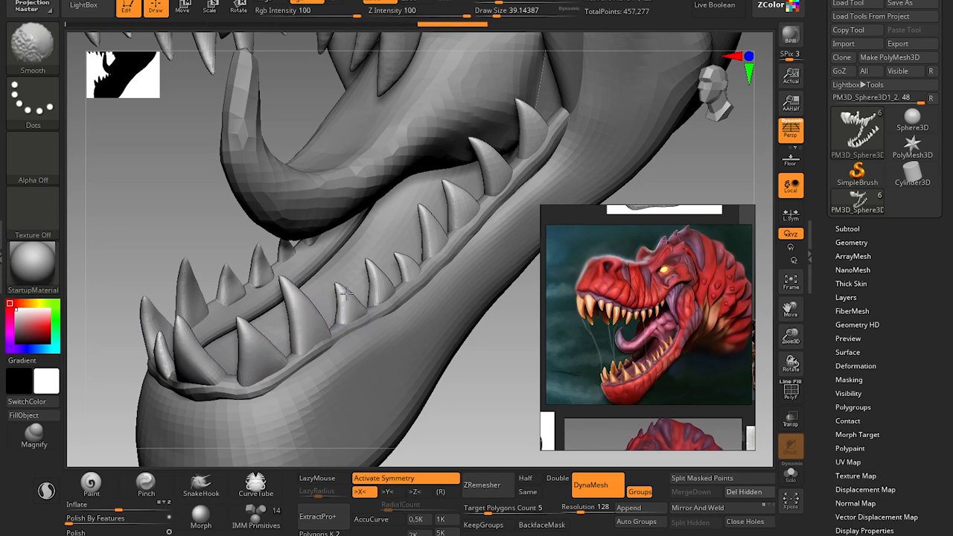
{"action": "mouse_move", "coordinate": [463, 376]}
{"action": "left_mouse_down"}
{"action": "mouse_move", "coordinate": [452, 373]}
{"action": "mouse_move", "coordinate": [432, 411]}
{"action": "left_mouse_up"}
{"action": "key", "text": "bracketleft"}
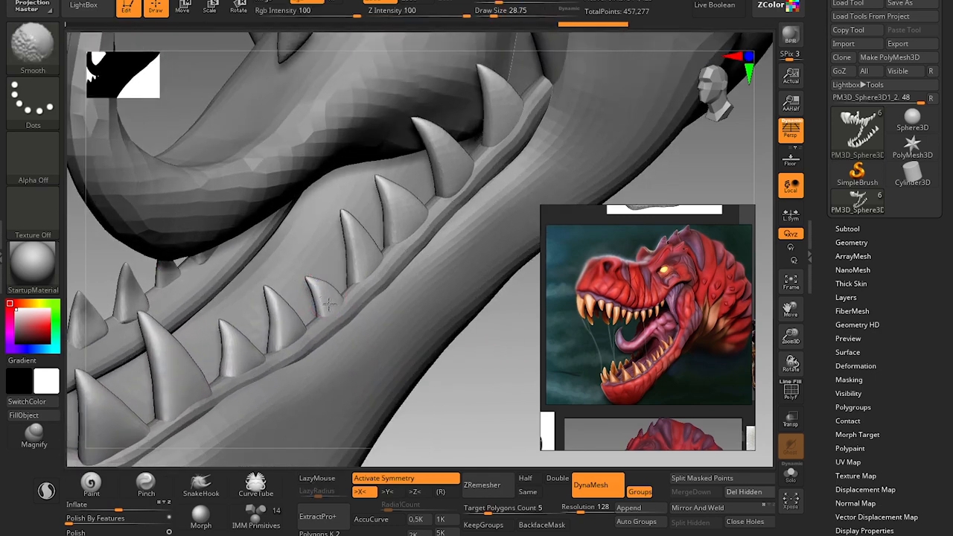
{"action": "left_click_drag", "start_coordinate": [329, 304], "coordinate": [331, 299], "text": "shift"}
{"action": "key", "text": "bracketright"}
{"action": "left_click_drag", "start_coordinate": [368, 247], "coordinate": [362, 260], "text": "shift"}
{"action": "left_click_drag", "start_coordinate": [388, 225], "coordinate": [400, 215], "text": "shift"}
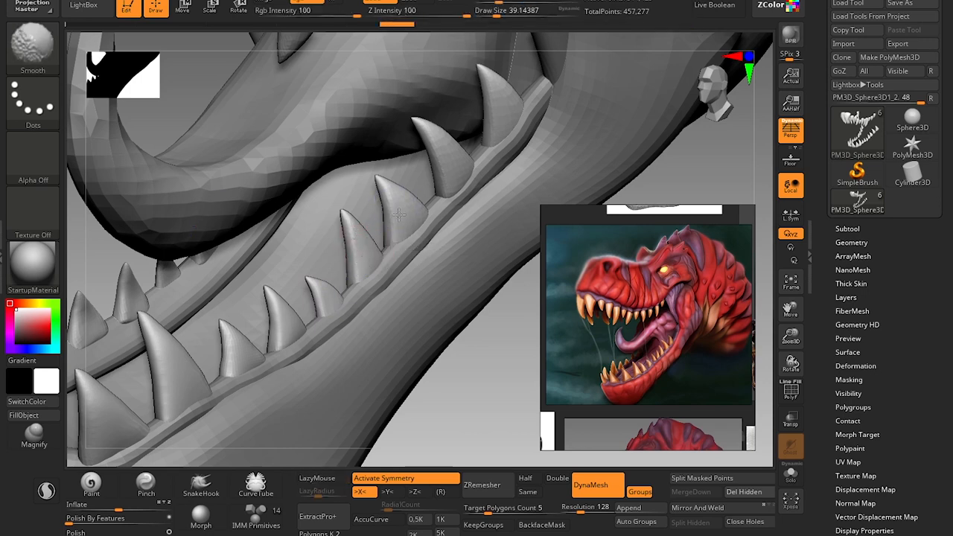
{"action": "left_click_drag", "start_coordinate": [444, 150], "coordinate": [453, 163], "text": "shift"}
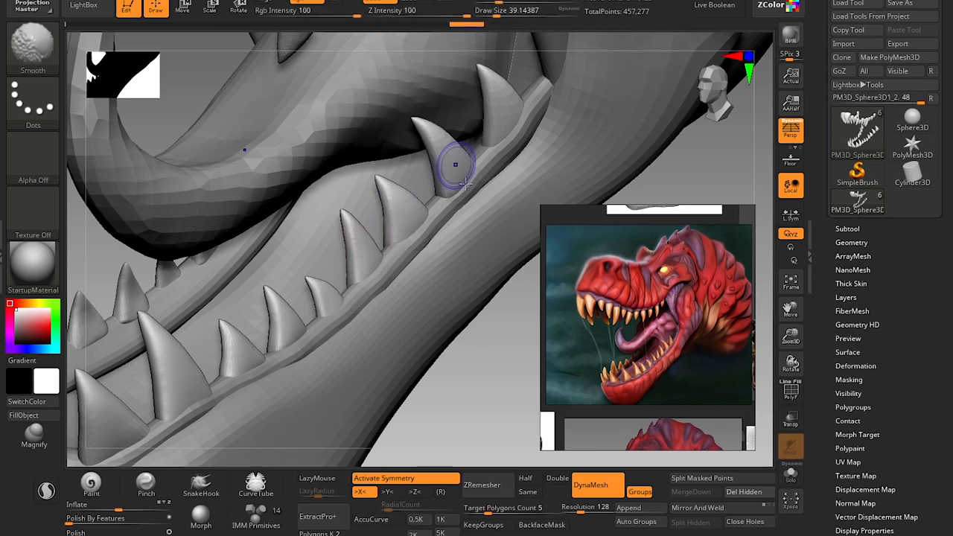
Polish the rear lower teeth with the hPolish brush at a draw size of about 46.
{"action": "left_click_drag", "start_coordinate": [473, 415], "coordinate": [507, 408]}
{"action": "key", "text": "b"}
{"action": "key", "text": "h"}
{"action": "key", "text": "p"}
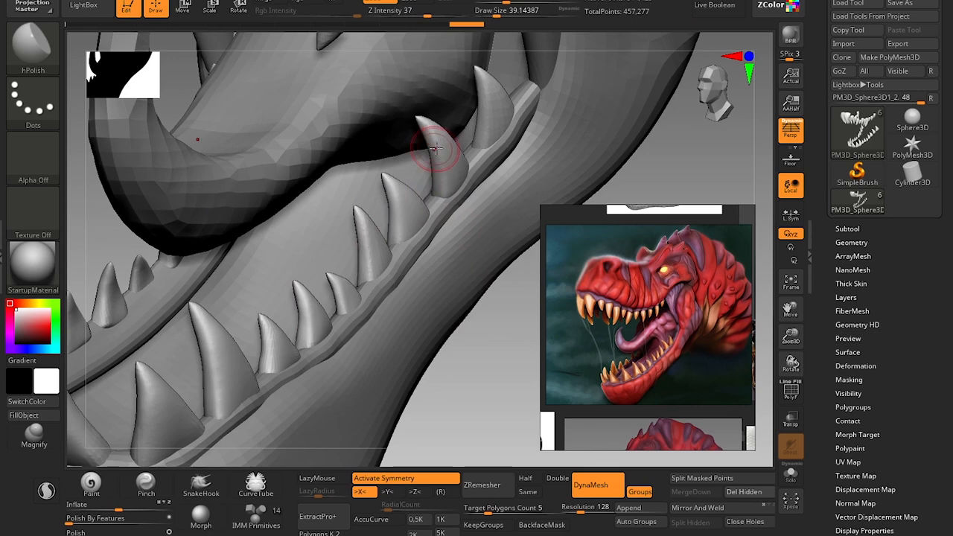
{"action": "key", "text": "bracketright"}
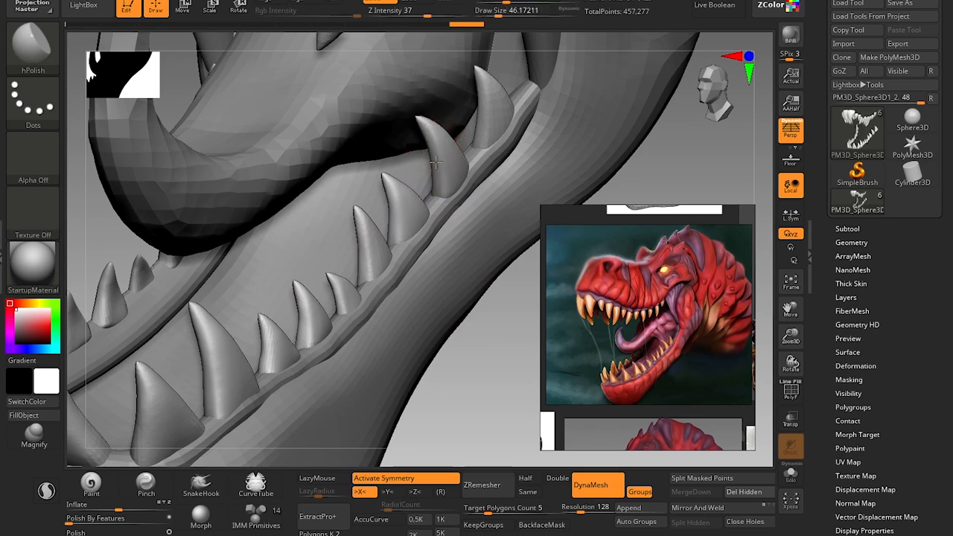
{"action": "left_click_drag", "start_coordinate": [436, 163], "coordinate": [444, 170]}
{"action": "left_click_drag", "start_coordinate": [497, 373], "coordinate": [453, 365]}
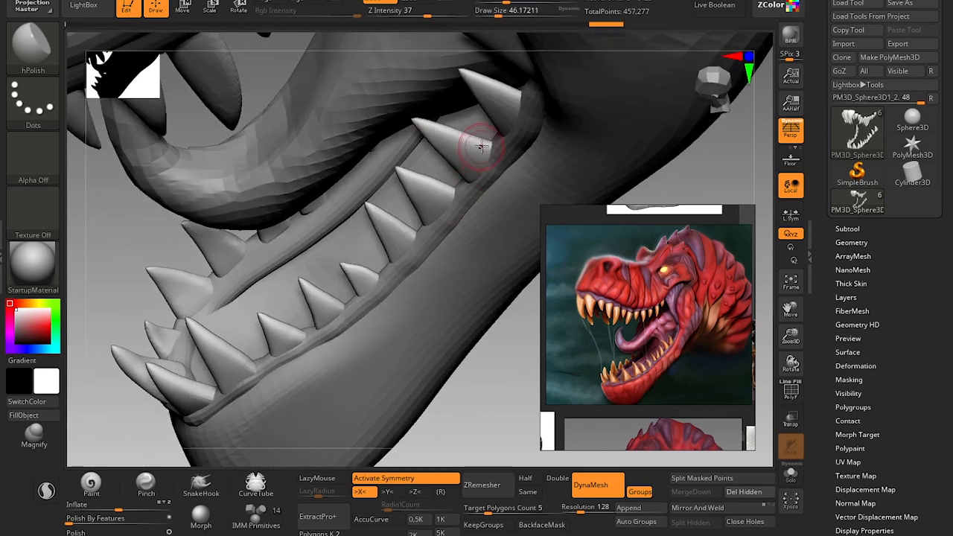
{"action": "left_click_drag", "start_coordinate": [448, 130], "coordinate": [440, 131]}
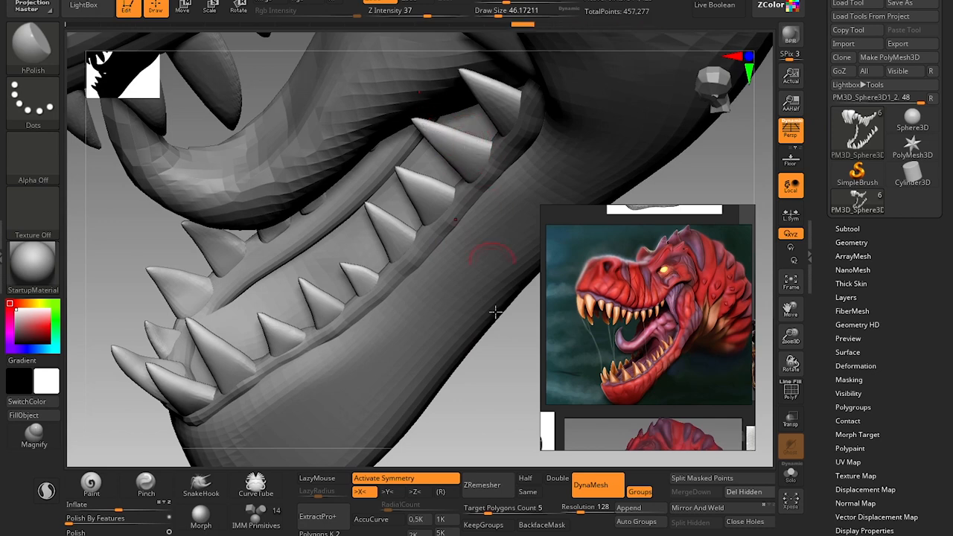
{"action": "mouse_move", "coordinate": [511, 412]}
{"action": "left_mouse_down", "text": "alt"}
{"action": "mouse_move", "coordinate": [502, 330]}
{"action": "mouse_move", "coordinate": [454, 368]}
{"action": "mouse_move", "coordinate": [473, 397]}
{"action": "mouse_move", "coordinate": [348, 305]}
{"action": "left_mouse_up", "text": "alt"}
Smooth around the bases of the lower teeth and flatten the small front tooth with hPolish at a draw size of about 49.
{"action": "key", "text": "shift"}
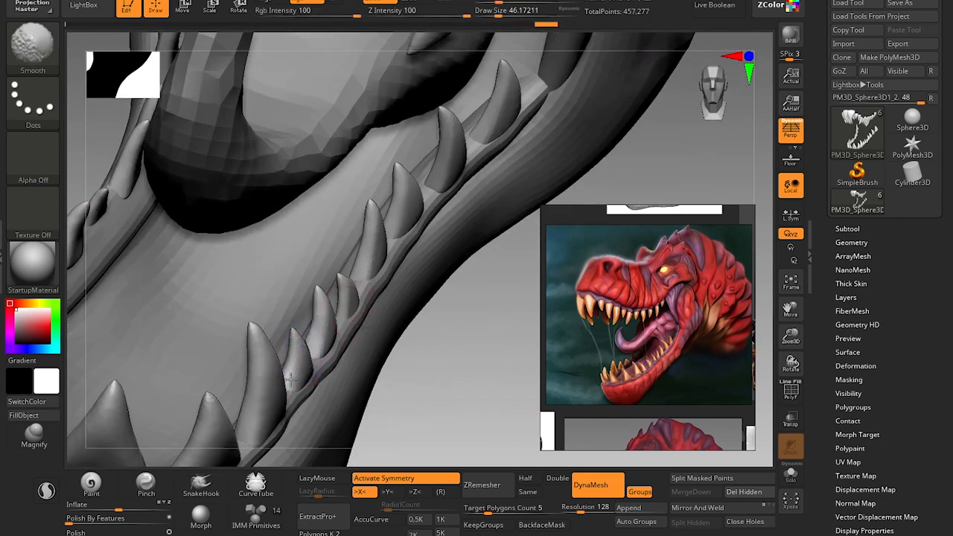
{"action": "mouse_move", "coordinate": [341, 365]}
{"action": "left_mouse_down"}
{"action": "mouse_move", "coordinate": [454, 335]}
{"action": "mouse_move", "coordinate": [415, 345]}
{"action": "left_mouse_up"}
{"action": "key", "text": "shift+f"}
{"action": "key", "text": "shift+f"}
{"action": "key", "text": "s"}
{"action": "left_click", "coordinate": [300, 269]}
{"action": "left_click_drag", "start_coordinate": [300, 273], "coordinate": [307, 238]}
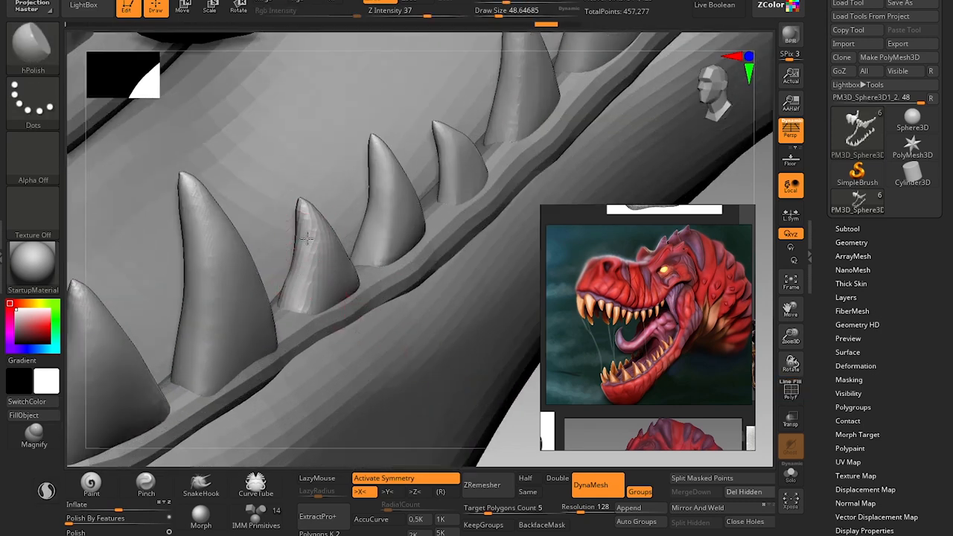
{"action": "left_click_drag", "start_coordinate": [298, 283], "coordinate": [299, 250]}
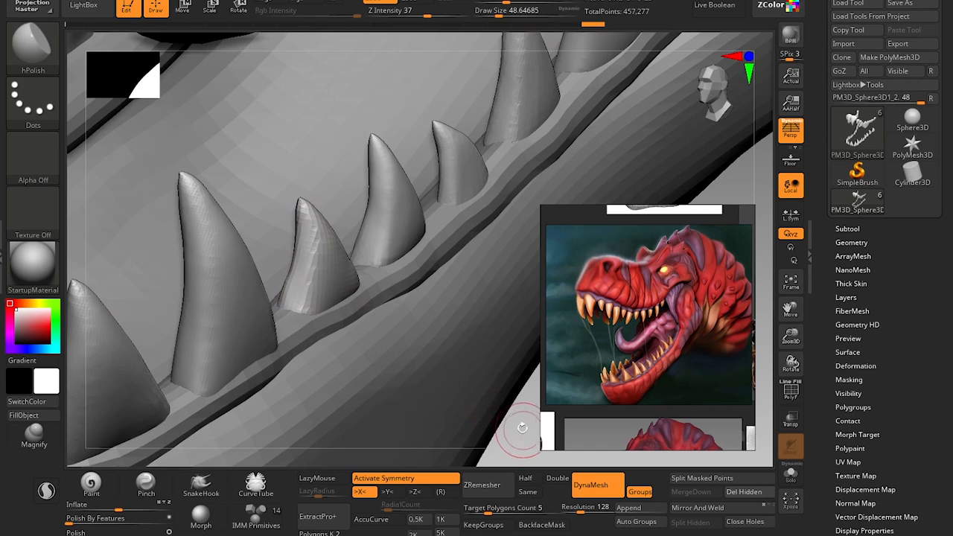
Select the tongue and reshape its curled tip with the Move brush at draw sizes of about 49 and 56.
{"action": "left_click_drag", "start_coordinate": [522, 429], "coordinate": [456, 356], "text": "alt"}
{"action": "left_click_drag", "start_coordinate": [454, 406], "coordinate": [427, 355], "text": "alt"}
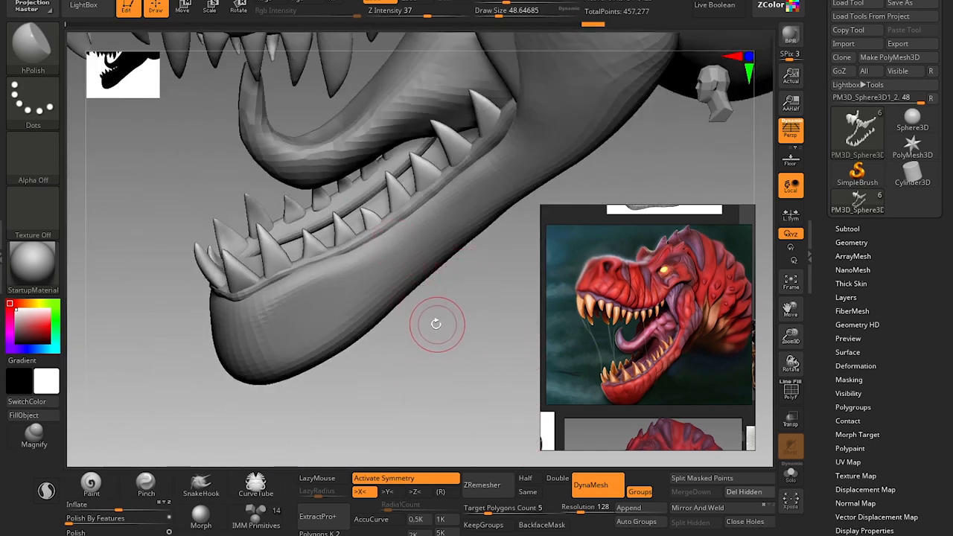
{"action": "left_click_drag", "start_coordinate": [445, 333], "coordinate": [464, 398]}
{"action": "left_click_drag", "start_coordinate": [463, 398], "coordinate": [404, 332], "text": "alt"}
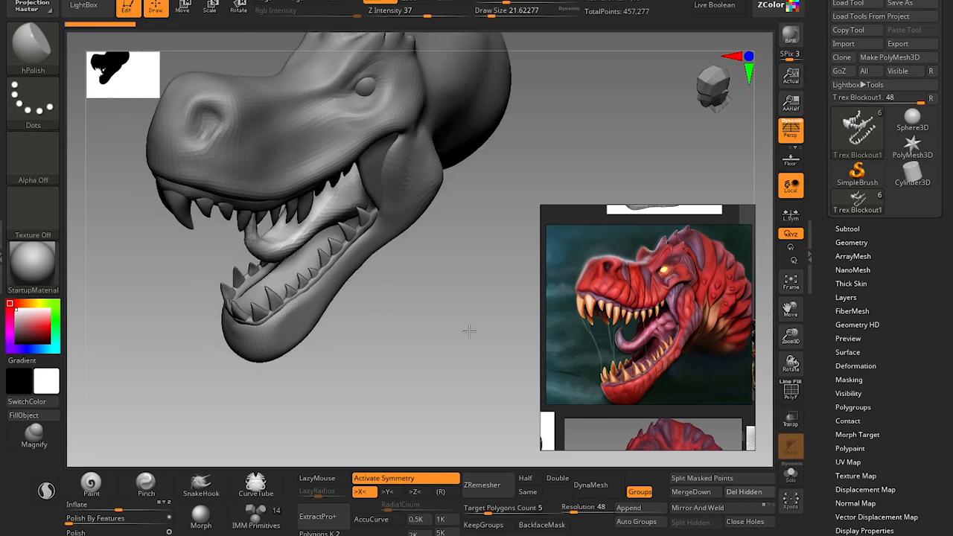
{"action": "left_click_drag", "start_coordinate": [468, 330], "coordinate": [432, 300]}
{"action": "key", "text": "b"}
{"action": "key", "text": "m"}
{"action": "key", "text": "v"}
{"action": "key", "text": "s"}
{"action": "mouse_move", "coordinate": [279, 281]}
{"action": "left_mouse_down"}
{"action": "mouse_move", "coordinate": [252, 277]}
{"action": "mouse_move", "coordinate": [300, 255]}
{"action": "left_mouse_up"}
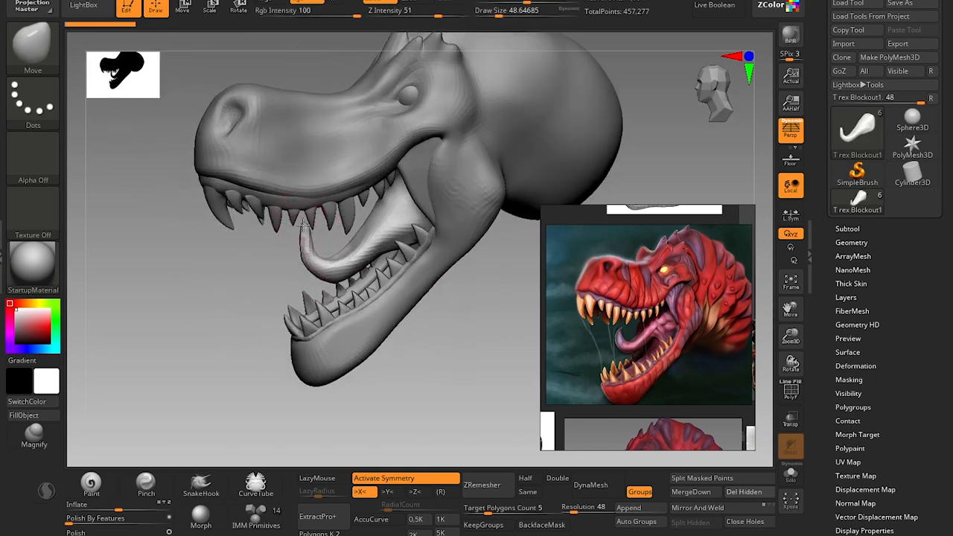
{"action": "left_click_drag", "start_coordinate": [307, 230], "coordinate": [306, 234]}
{"action": "left_click_drag", "start_coordinate": [260, 316], "coordinate": [271, 305]}
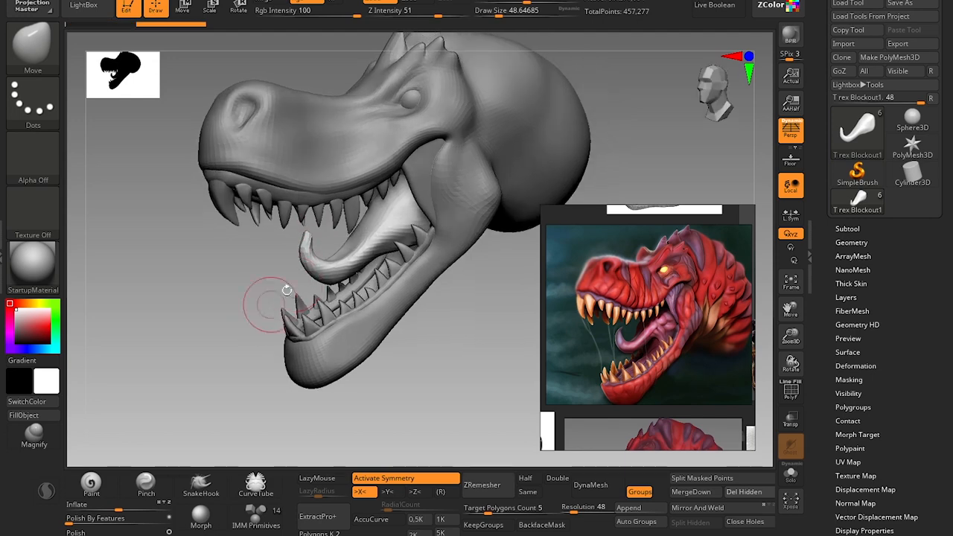
{"action": "key", "text": "s"}
{"action": "left_click_drag", "start_coordinate": [306, 268], "coordinate": [335, 272]}
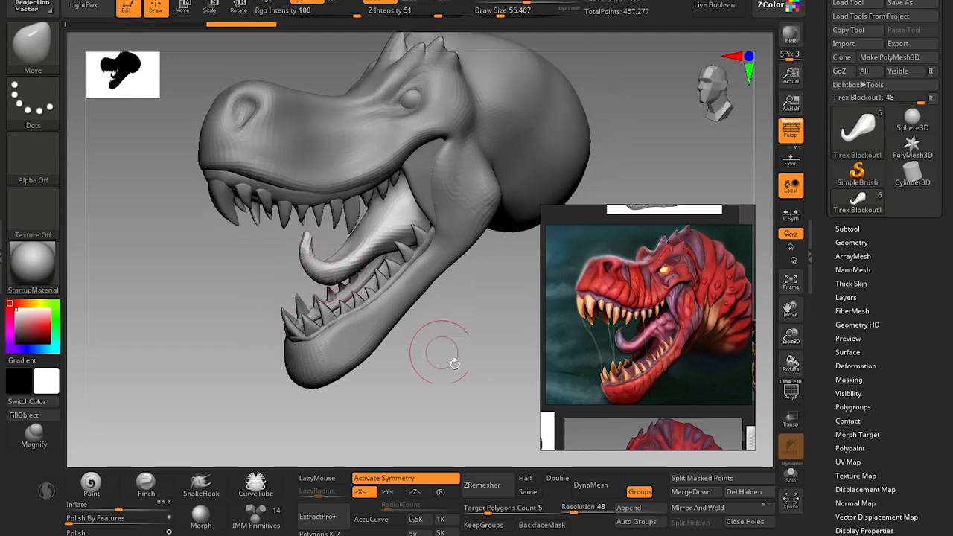
Create a Transpose Master TPoseMesh of all subtools, rotate the head with the gizmo, and transfer the pose back to the subtools.
{"action": "mouse_move", "coordinate": [453, 362]}
{"action": "left_mouse_down", "text": "alt"}
{"action": "mouse_move", "coordinate": [488, 306]}
{"action": "mouse_move", "coordinate": [480, 291]}
{"action": "left_mouse_up", "text": "alt"}
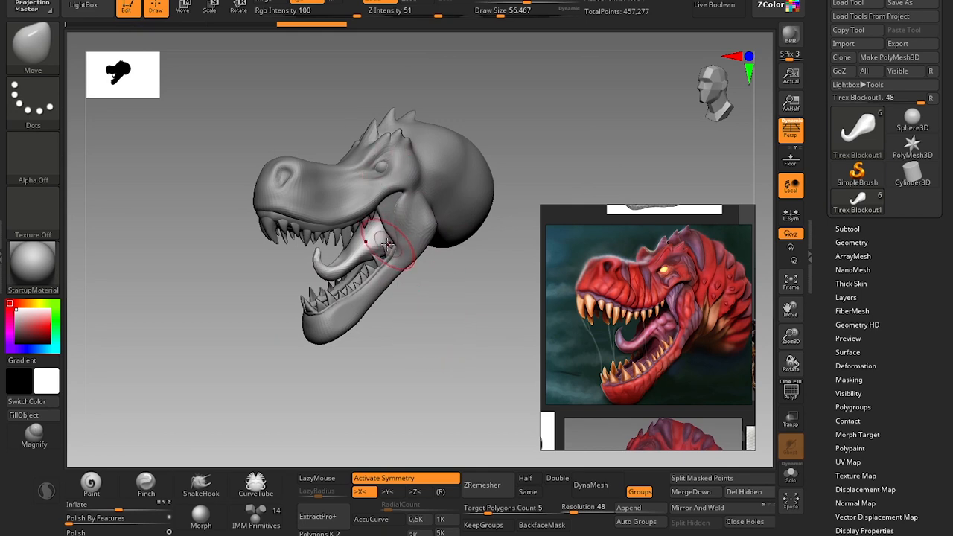
{"action": "left_click_drag", "start_coordinate": [461, 271], "coordinate": [525, 269]}
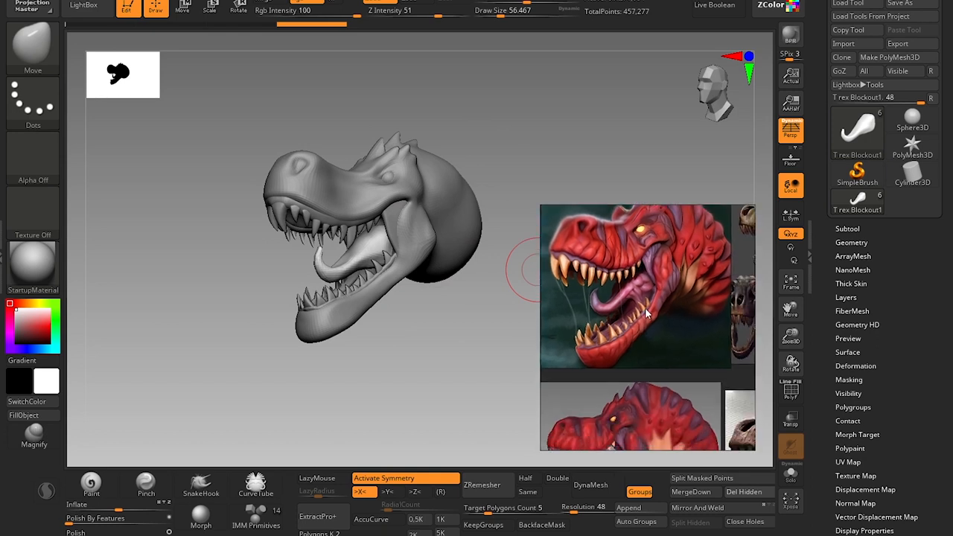
{"action": "scroll", "coordinate": [607, 396], "scroll_direction": "down", "scroll_amount": 3}
{"action": "left_click_drag", "start_coordinate": [449, 357], "coordinate": [590, 146]}
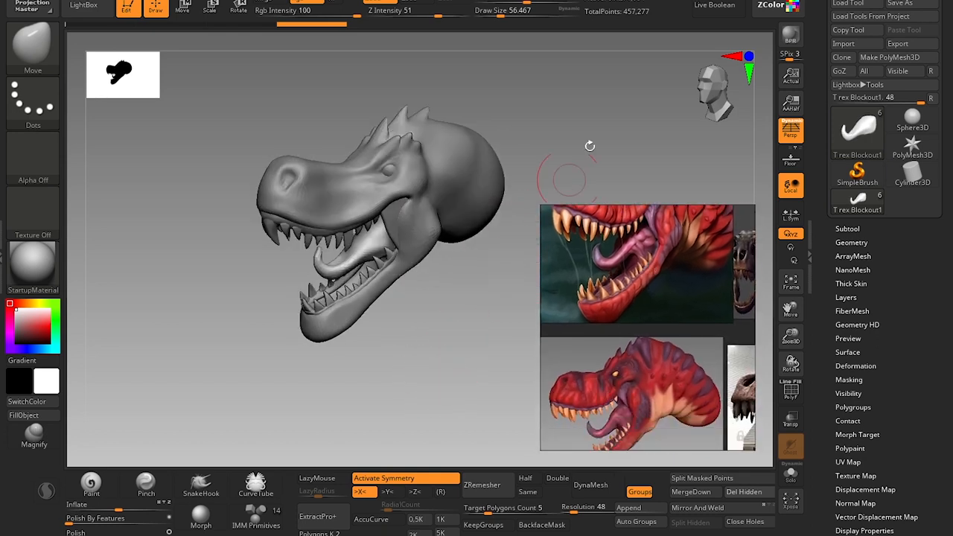
{"action": "scroll", "coordinate": [827, 224], "scroll_direction": "up", "scroll_amount": 5}
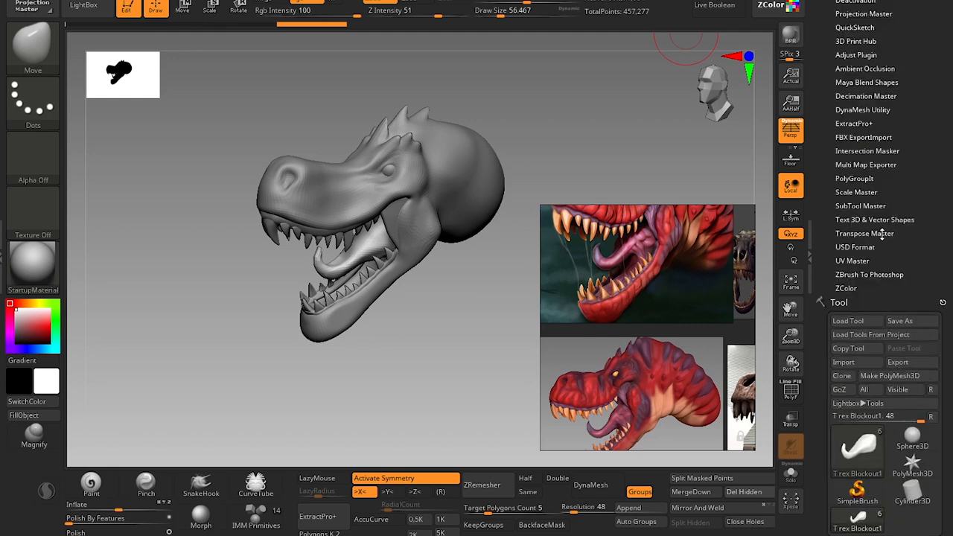
{"action": "left_click", "coordinate": [884, 234]}
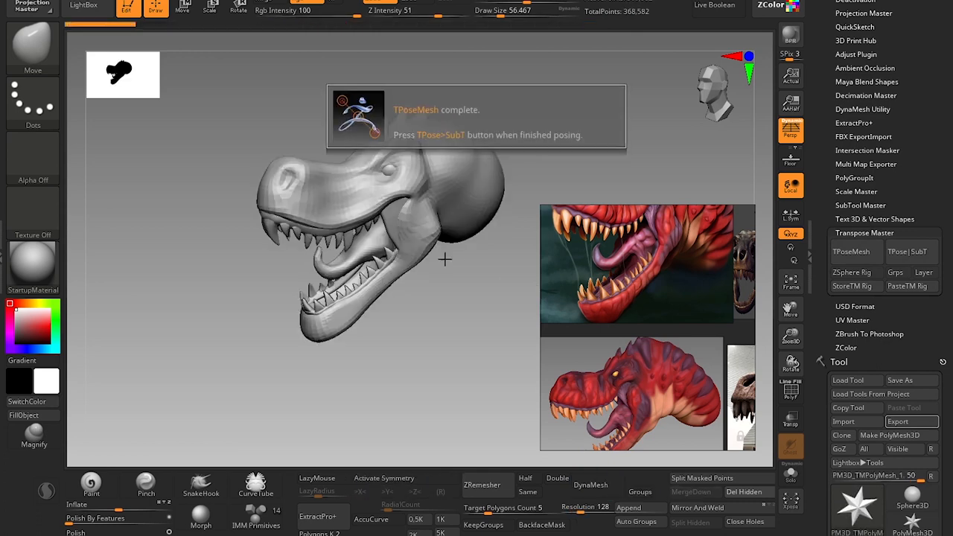
{"action": "key", "text": "w"}
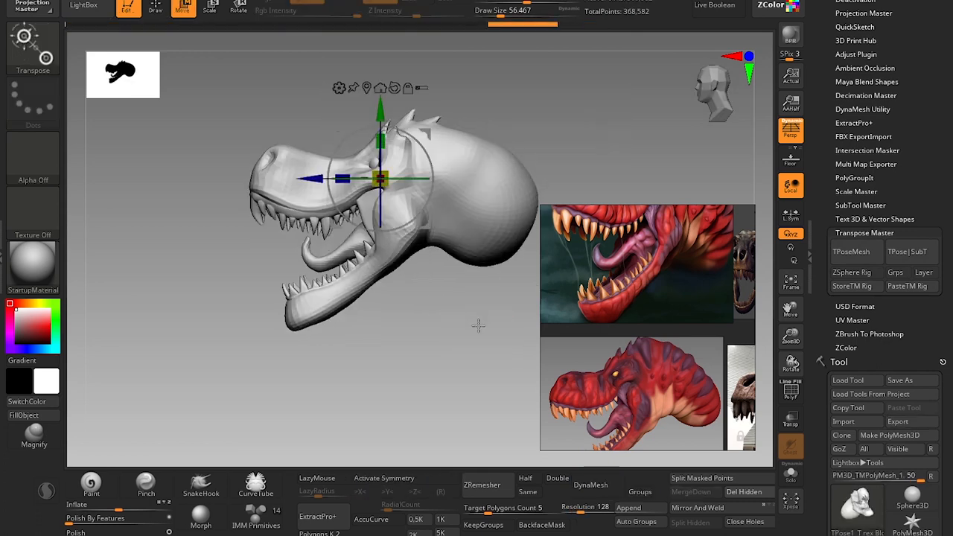
{"action": "left_click_drag", "start_coordinate": [423, 170], "coordinate": [455, 287]}
{"action": "left_click", "coordinate": [912, 254]}
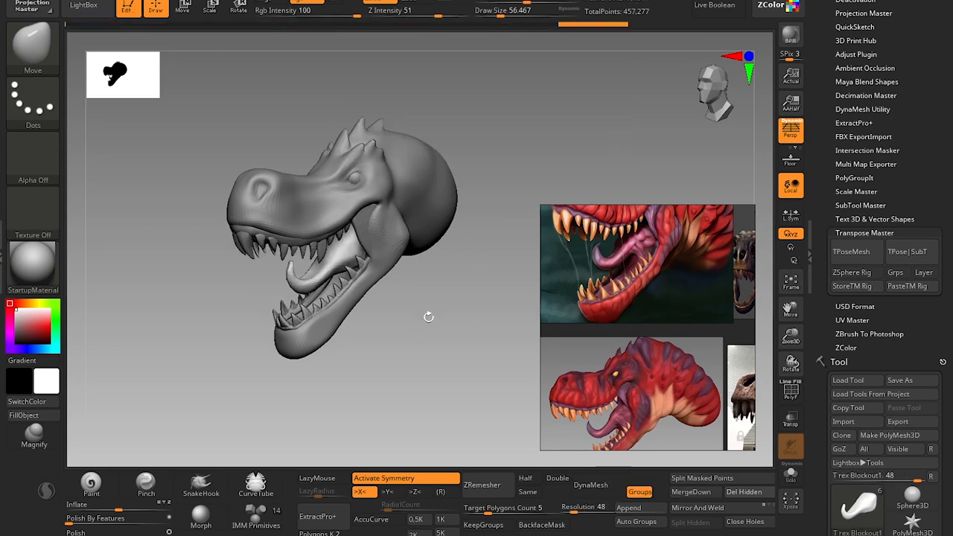
Compare the eye area with the red T-rex reference, select the head subtool and check its topology in polyframe view.
{"action": "left_click_drag", "start_coordinate": [425, 319], "coordinate": [465, 328]}
{"action": "middle_click_drag", "start_coordinate": [624, 216], "coordinate": [631, 313]}
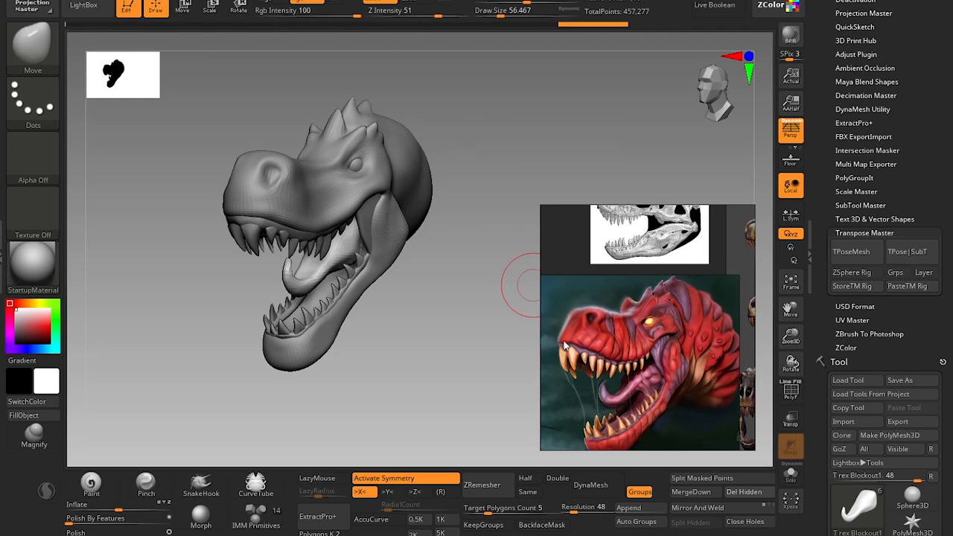
{"action": "left_click_drag", "start_coordinate": [498, 326], "coordinate": [430, 486]}
{"action": "left_click_drag", "start_coordinate": [455, 98], "coordinate": [443, 137], "text": "alt"}
{"action": "scroll", "coordinate": [618, 290], "scroll_direction": "up", "scroll_amount": 8}
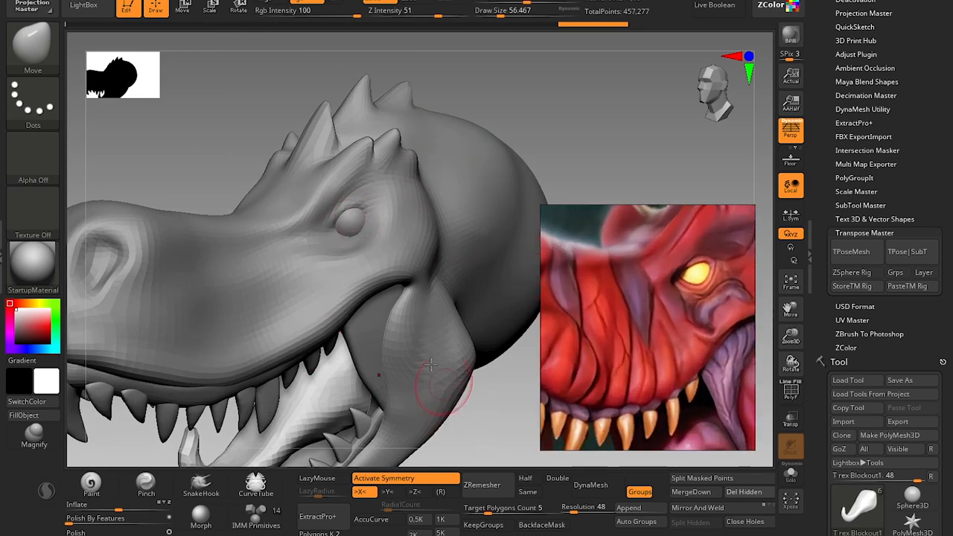
{"action": "left_click", "coordinate": [338, 280], "text": "alt"}
{"action": "key", "text": "shift+f"}
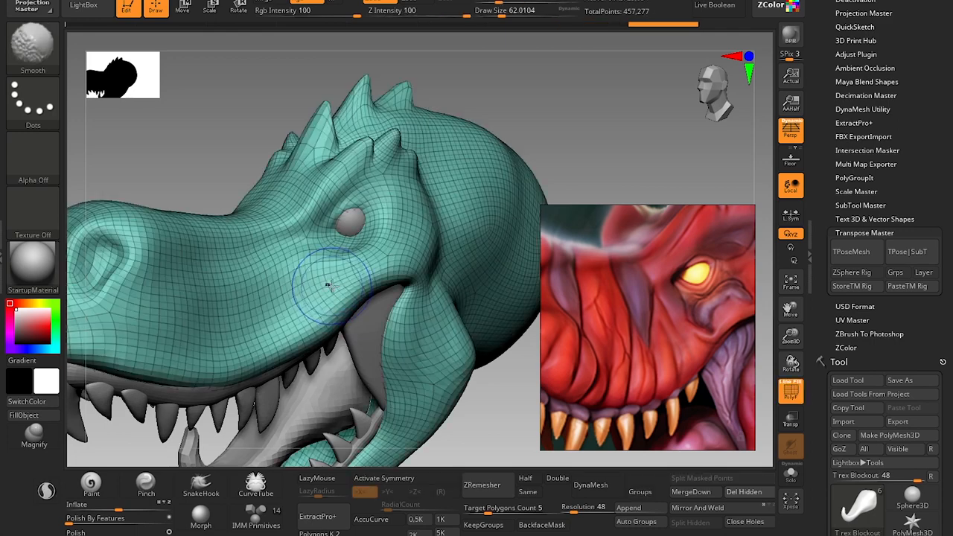
{"action": "key", "text": "shift+f"}
Pull the upper eyelid down over the eyeball with the Move brush at a draw size of about 22.
{"action": "key", "text": "bracketleft"}
{"action": "key", "text": "bracketleft"}
{"action": "key", "text": "bracketleft"}
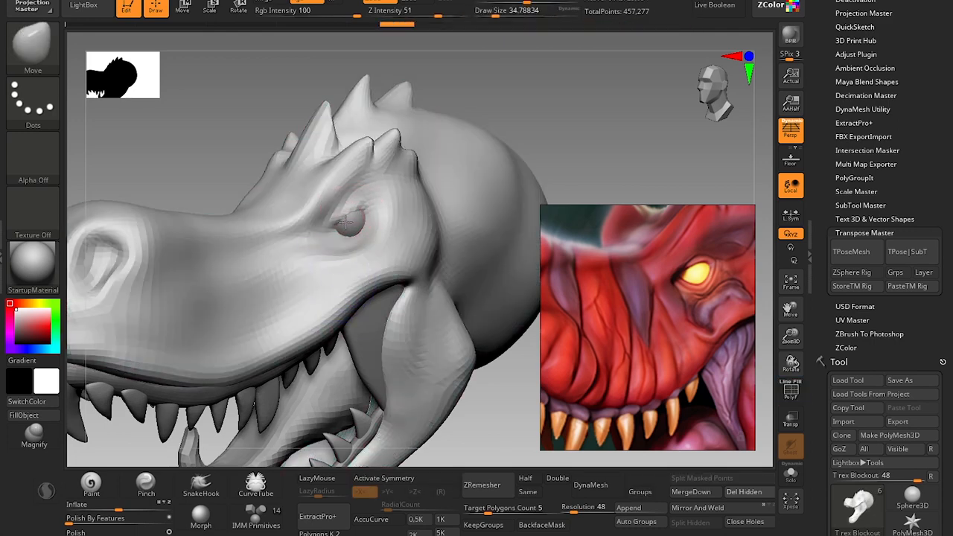
{"action": "key", "text": "s"}
{"action": "left_click_drag", "start_coordinate": [351, 214], "coordinate": [348, 214]}
Build up the eyelid and brow with the Standard brush at sizes of about 22 and 37, and sharpen them with the Pinch brush.
{"action": "key", "text": "b"}
{"action": "key", "text": "s"}
{"action": "key", "text": "t"}
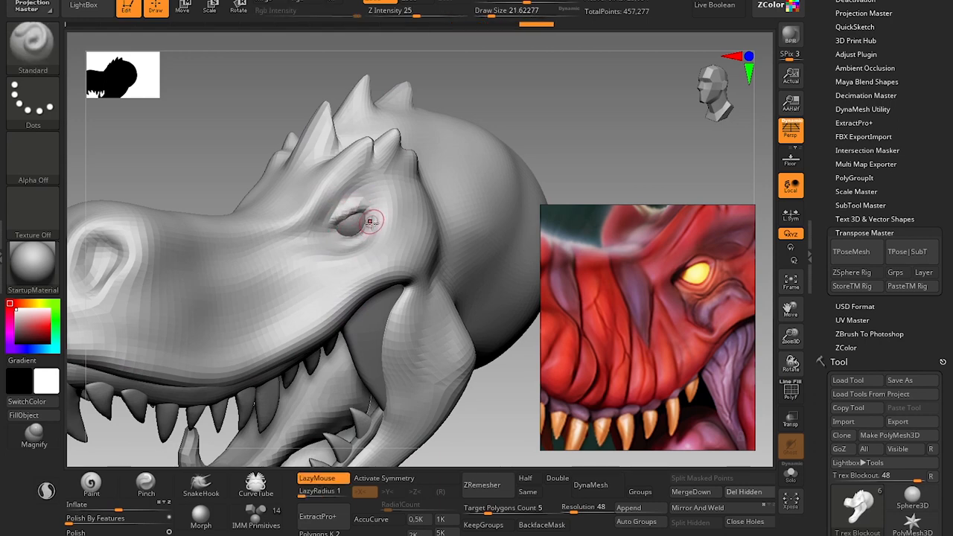
{"action": "key", "text": "f"}
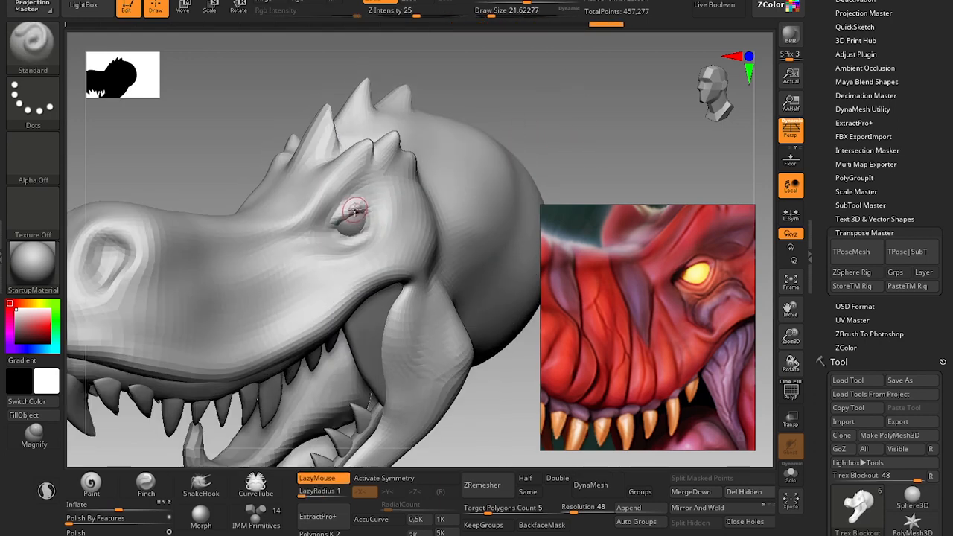
{"action": "key", "text": "s"}
{"action": "left_click_drag", "start_coordinate": [337, 198], "coordinate": [338, 198]}
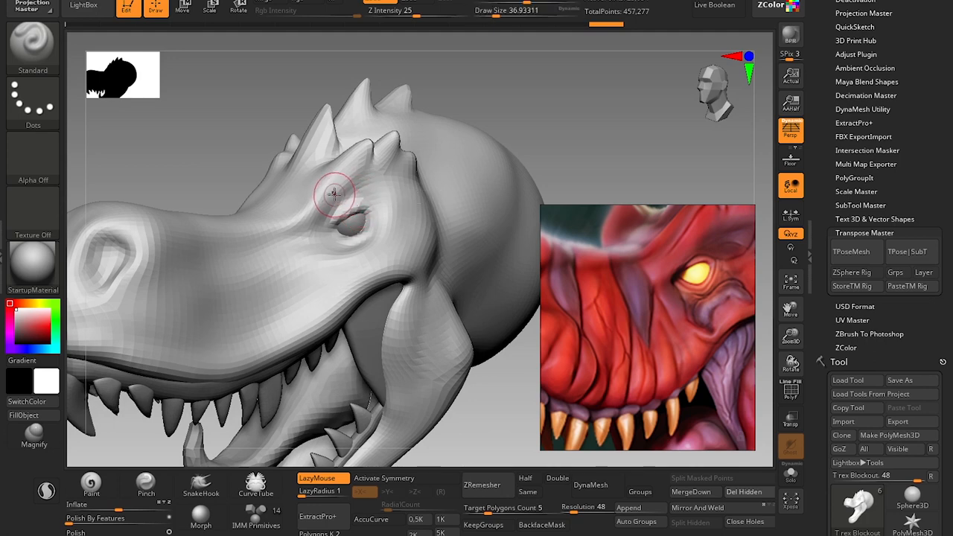
{"action": "left_click", "coordinate": [162, 483]}
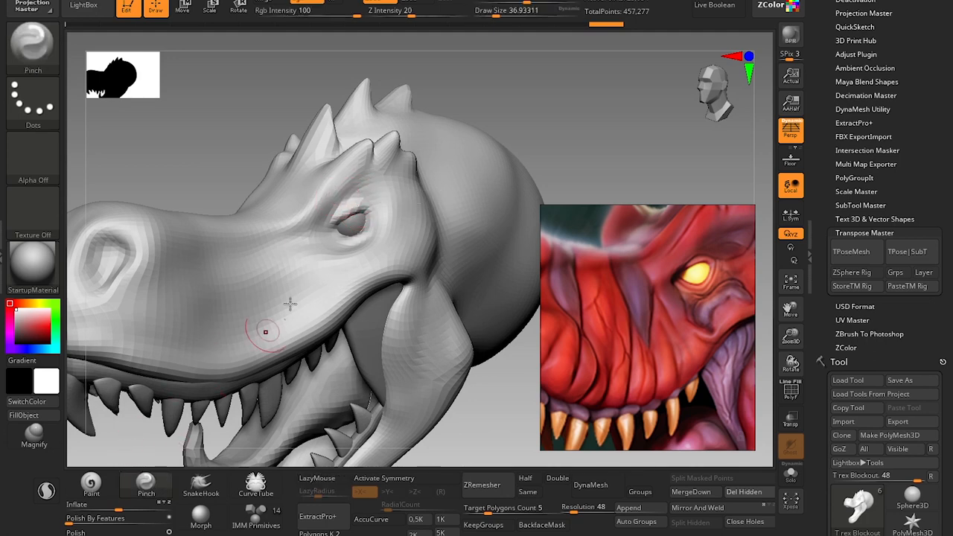
{"action": "left_click_drag", "start_coordinate": [352, 190], "coordinate": [371, 188]}
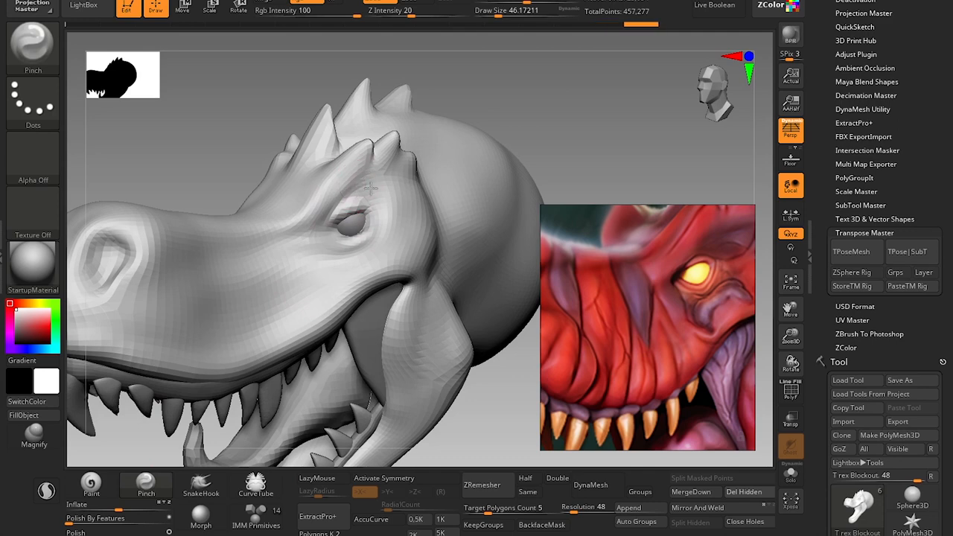
Reshape the nostril to match the reference with the Move brush at a draw size of about 29.
{"action": "left_click_drag", "start_coordinate": [499, 418], "coordinate": [534, 334], "text": "alt"}
{"action": "scroll", "coordinate": [657, 311], "scroll_direction": "down", "scroll_amount": 5}
{"action": "scroll", "coordinate": [621, 291], "scroll_direction": "up", "scroll_amount": 3}
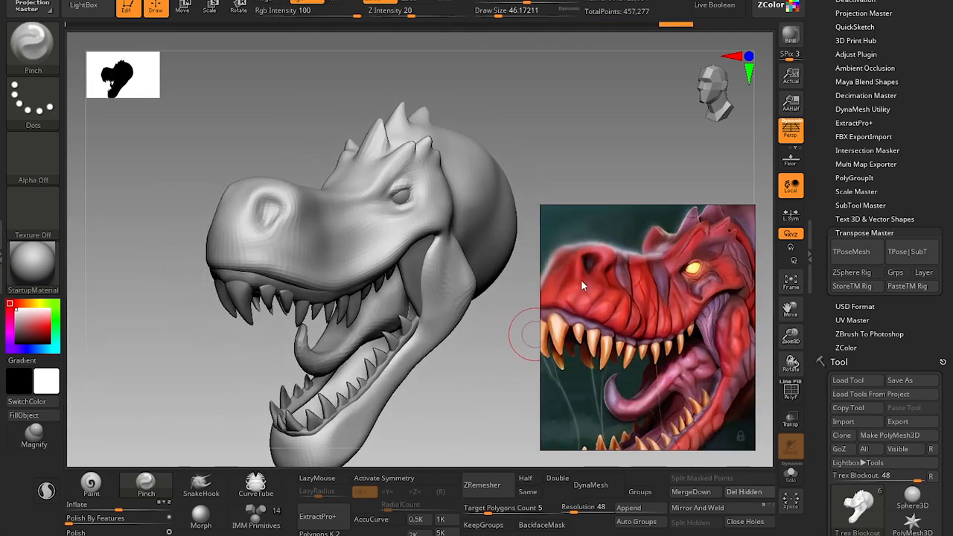
{"action": "scroll", "coordinate": [582, 279], "scroll_direction": "up", "scroll_amount": 2}
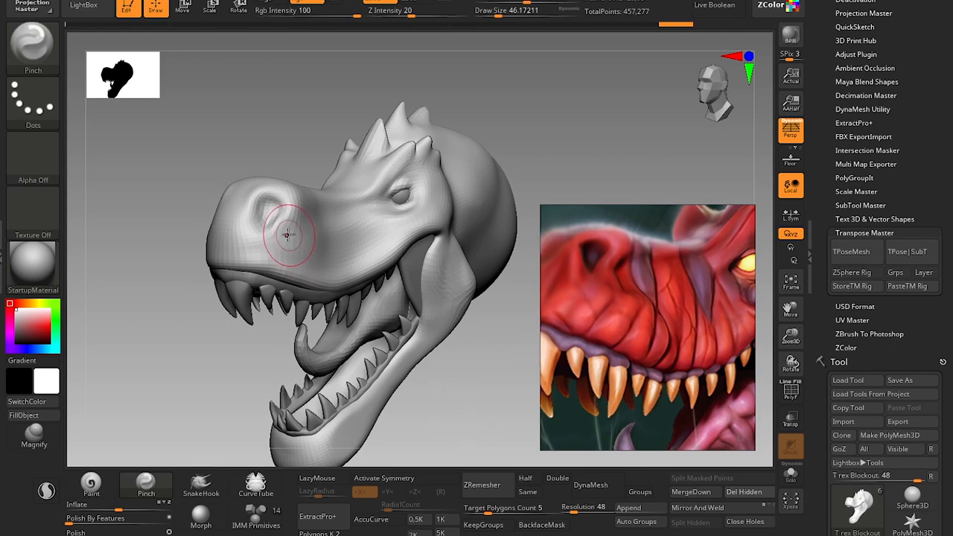
{"action": "key", "text": "b"}
{"action": "key", "text": "m"}
{"action": "key", "text": "v"}
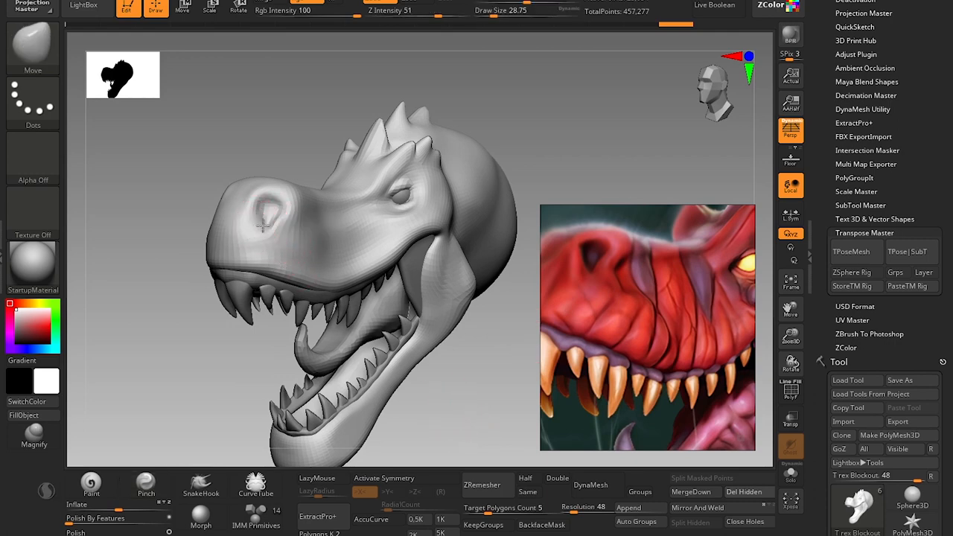
{"action": "left_click_drag", "start_coordinate": [263, 227], "coordinate": [273, 217]}
{"action": "key", "text": "s"}
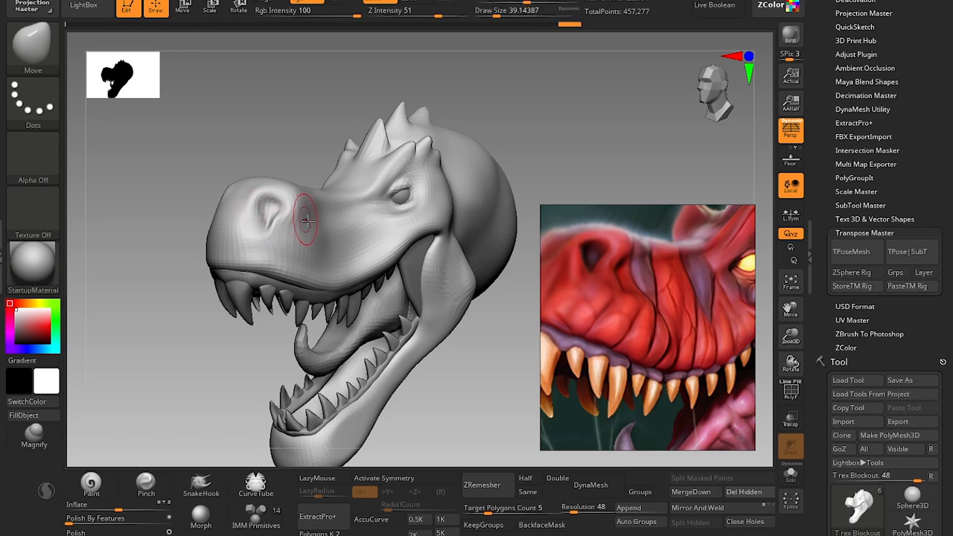
Sculpt and smooth the snout behind the nostril with the Clay brush at a draw size of about 39, comparing it with the reference.
{"action": "left_click_drag", "start_coordinate": [212, 309], "coordinate": [261, 256]}
{"action": "key", "text": "b"}
{"action": "key", "text": "c"}
{"action": "key", "text": "l"}
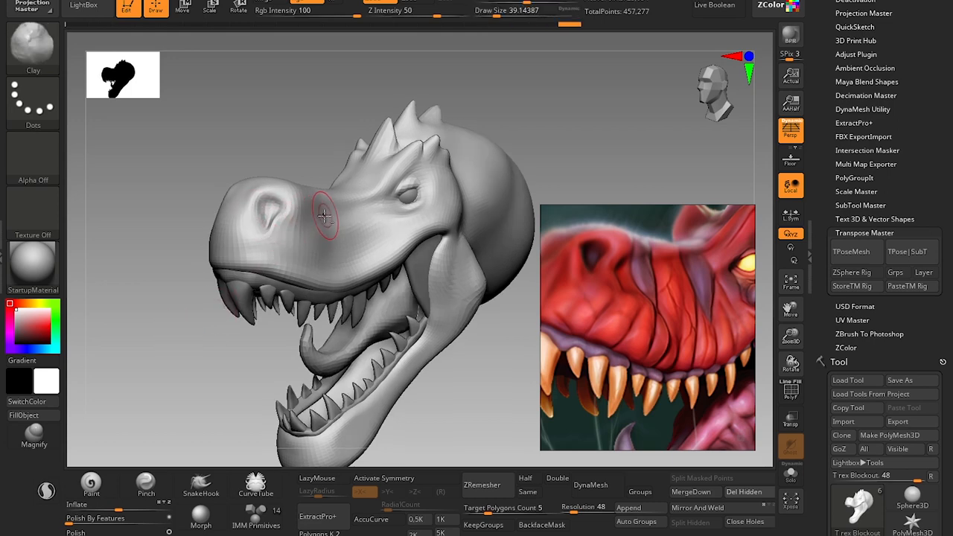
{"action": "left_click", "coordinate": [307, 2]}
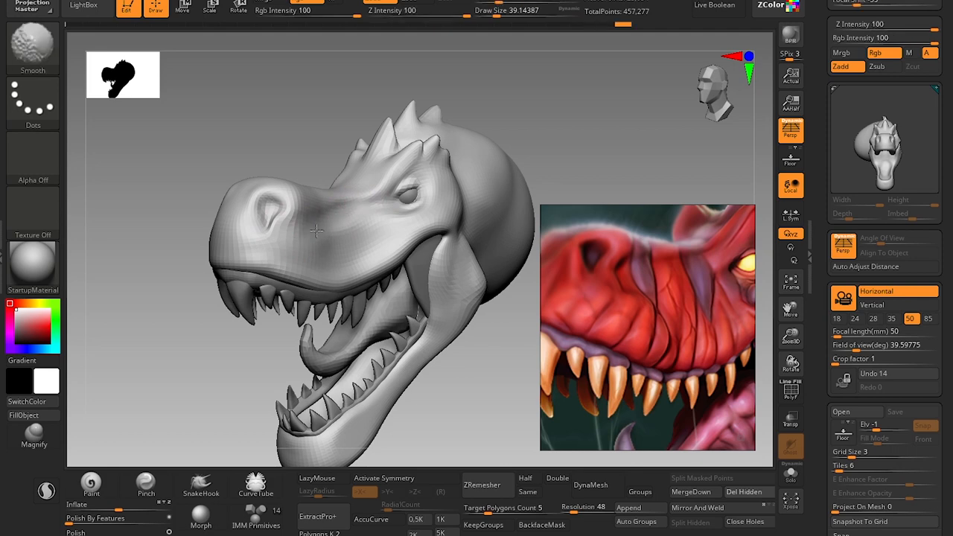
{"action": "left_click_drag", "start_coordinate": [205, 388], "coordinate": [225, 318], "text": "alt"}
{"action": "left_click_drag", "start_coordinate": [228, 330], "coordinate": [232, 353], "text": "alt"}
{"action": "left_click_drag", "start_coordinate": [245, 324], "coordinate": [199, 339], "text": "alt"}
{"action": "scroll", "coordinate": [572, 326], "scroll_direction": "down", "scroll_amount": 3}
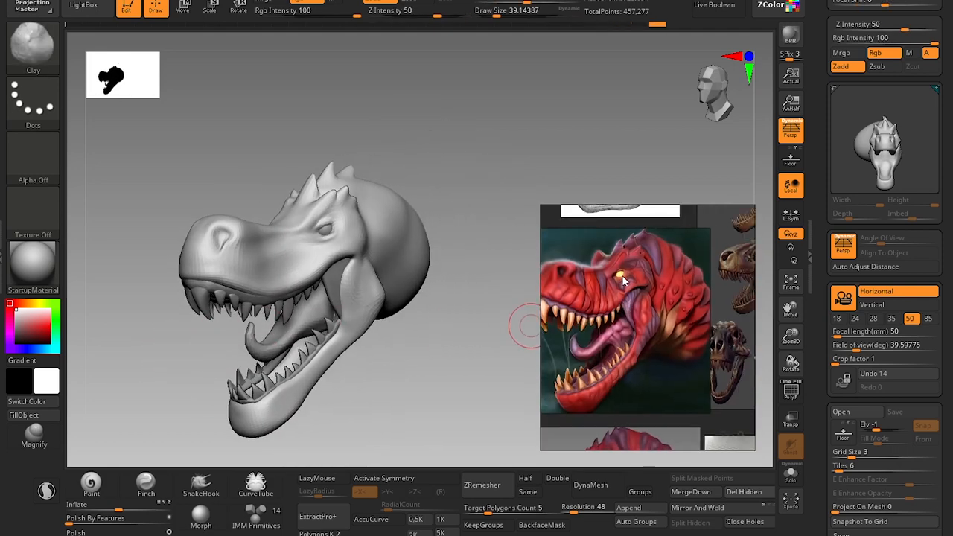
Build up the brow above the eye with the Clay brush at a draw size of about 31, following the reference.
{"action": "scroll", "coordinate": [621, 288], "scroll_direction": "up", "scroll_amount": 3}
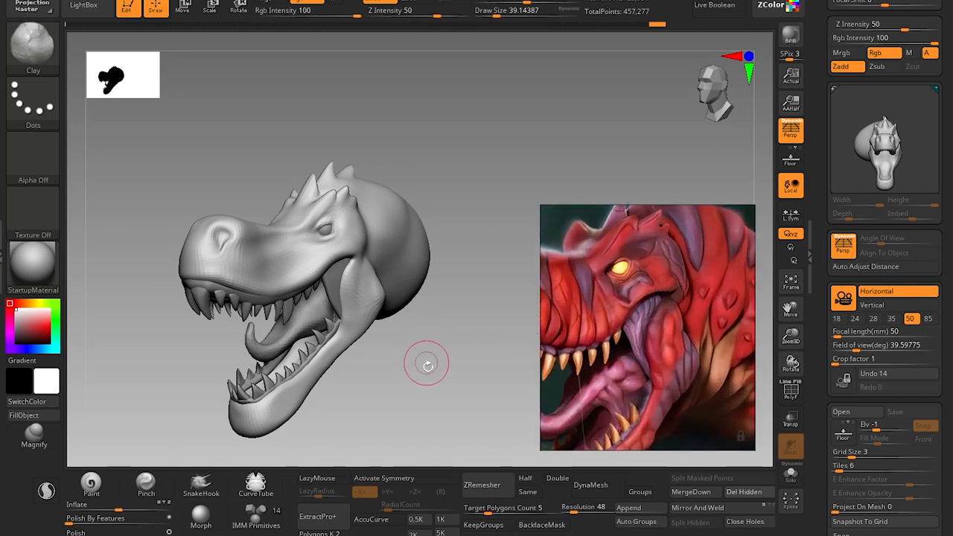
{"action": "left_click_drag", "start_coordinate": [428, 365], "coordinate": [442, 375], "text": "alt"}
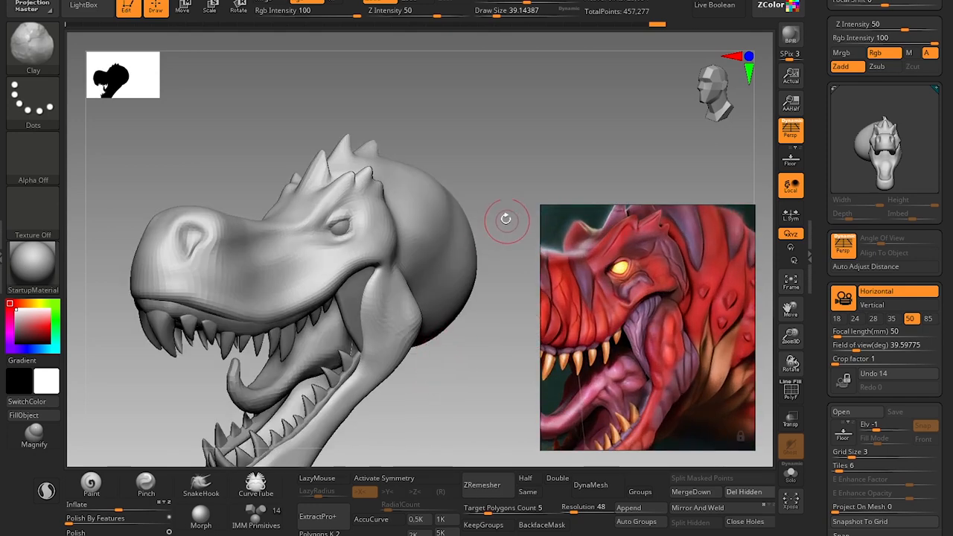
{"action": "left_click_drag", "start_coordinate": [456, 166], "coordinate": [465, 207], "text": "alt"}
{"action": "key", "text": "s"}
{"action": "left_click_drag", "start_coordinate": [377, 201], "coordinate": [394, 184]}
{"action": "key", "text": "s"}
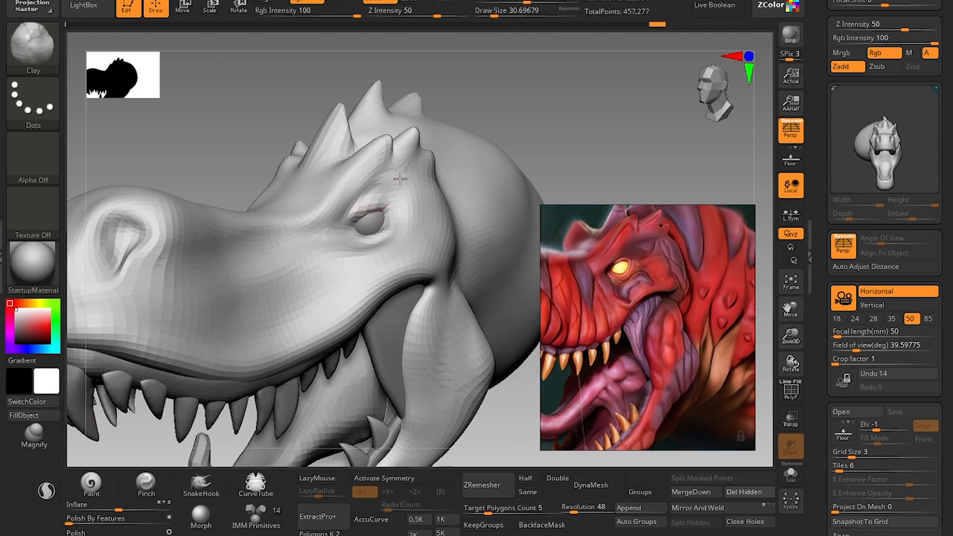
{"action": "left_click_drag", "start_coordinate": [574, 136], "coordinate": [438, 218]}
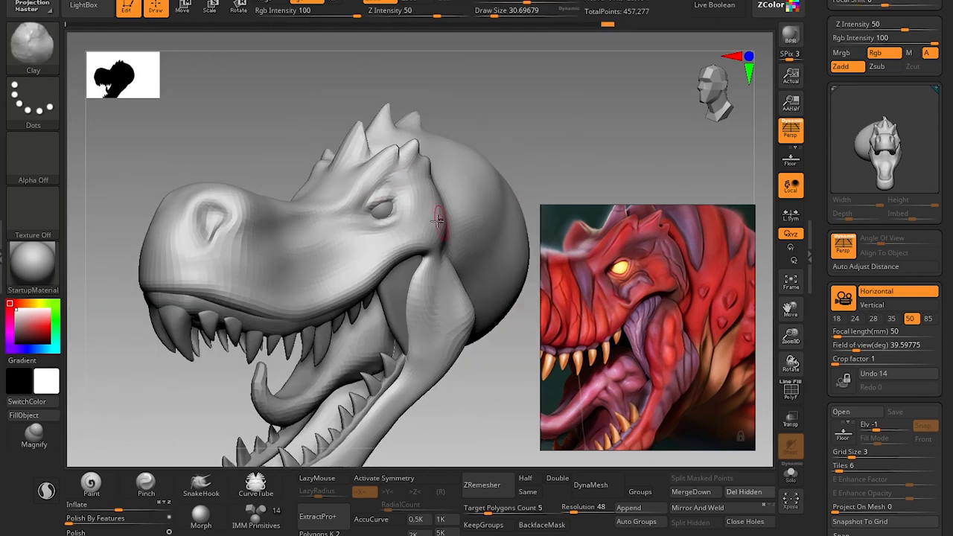
Reshape the upper lip line toward the mouth corner with the Move brush at a draw size of about 97, matching the reference.
{"action": "key", "text": "s"}
{"action": "left_click_drag", "start_coordinate": [413, 266], "coordinate": [406, 243]}
{"action": "key", "text": "s"}
{"action": "key", "text": "b"}
{"action": "key", "text": "m"}
{"action": "key", "text": "v"}
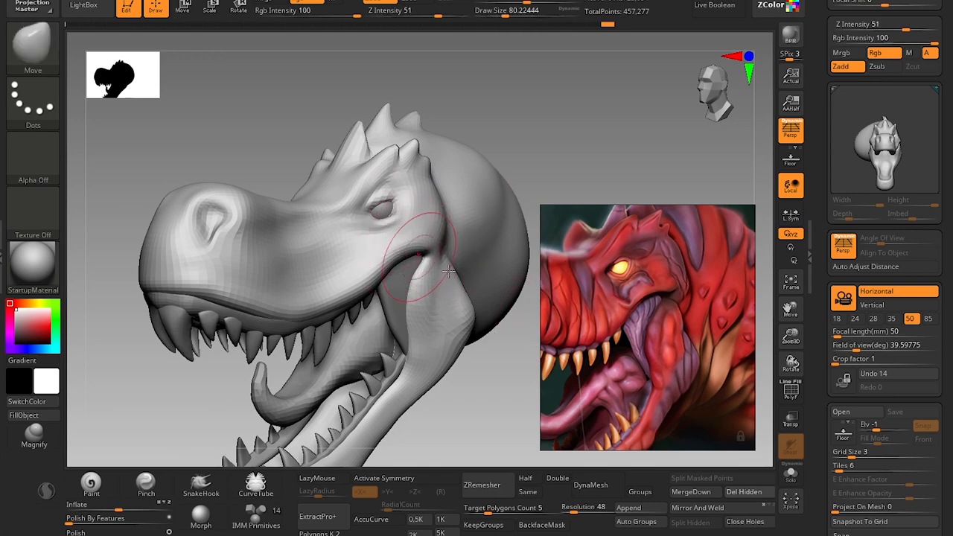
{"action": "scroll", "coordinate": [607, 332], "scroll_direction": "down", "scroll_amount": 3}
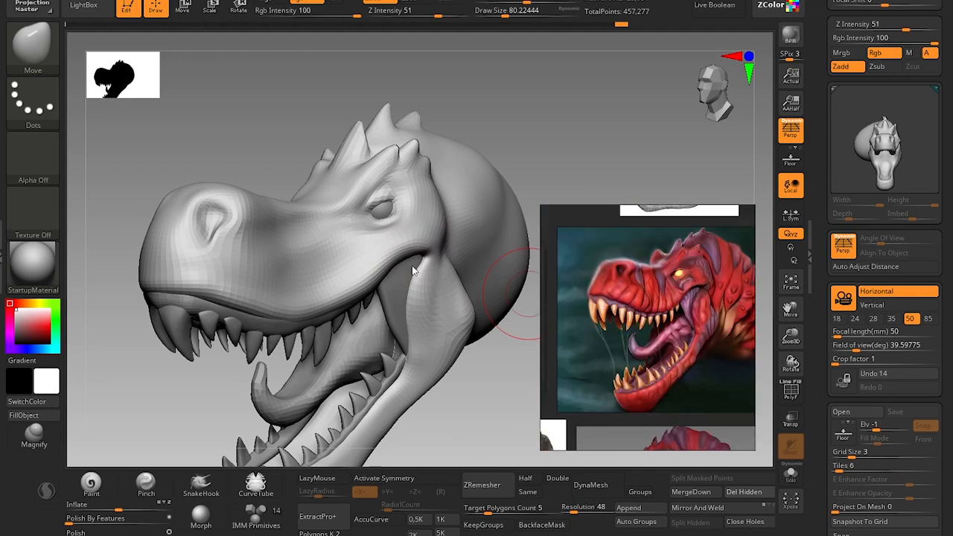
{"action": "scroll", "coordinate": [721, 296], "scroll_direction": "up", "scroll_amount": 3}
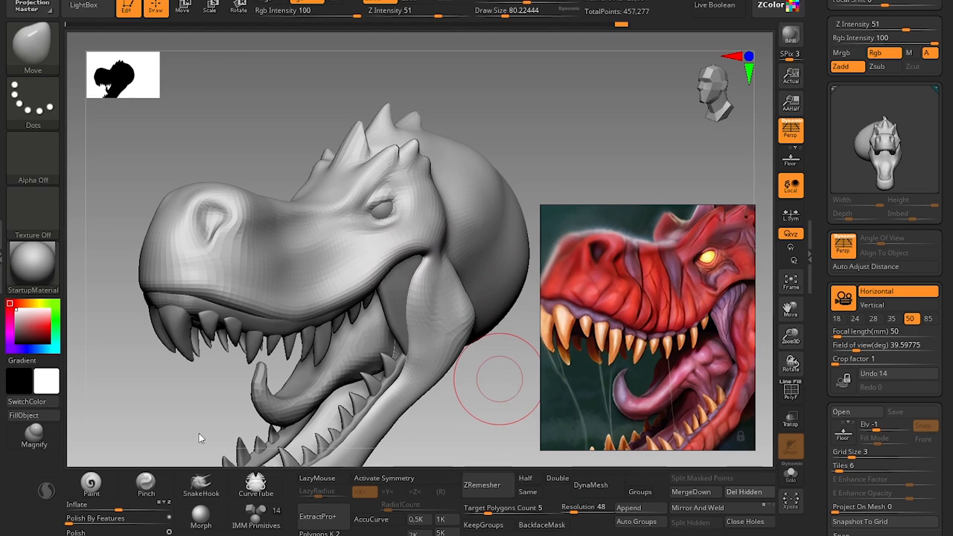
{"action": "key", "text": "bracketright"}
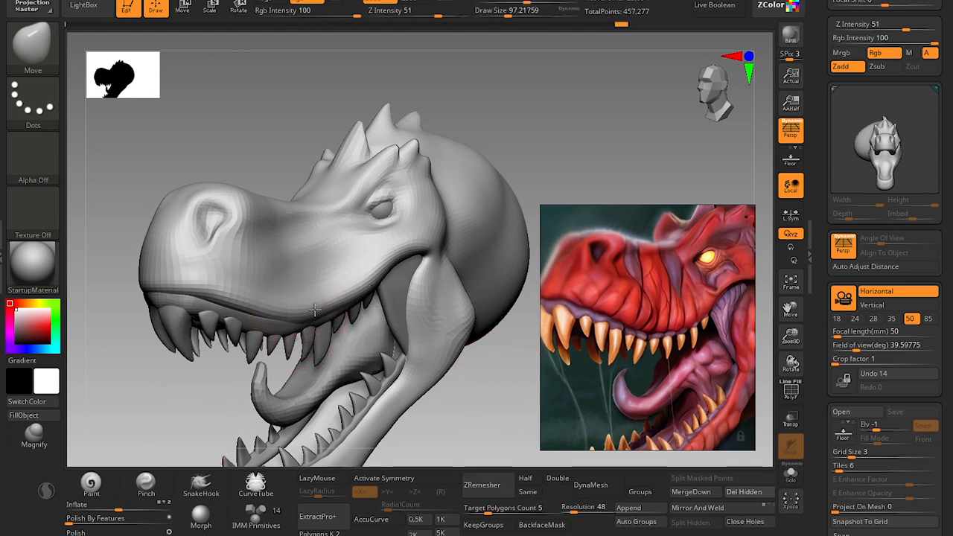
{"action": "left_click_drag", "start_coordinate": [314, 309], "coordinate": [350, 290]}
Drop the head one subdivision level and shift the lip above the rear upper teeth with the Move brush, draw size about 108.
{"action": "key", "text": "shift+d"}
{"action": "key", "text": "s"}
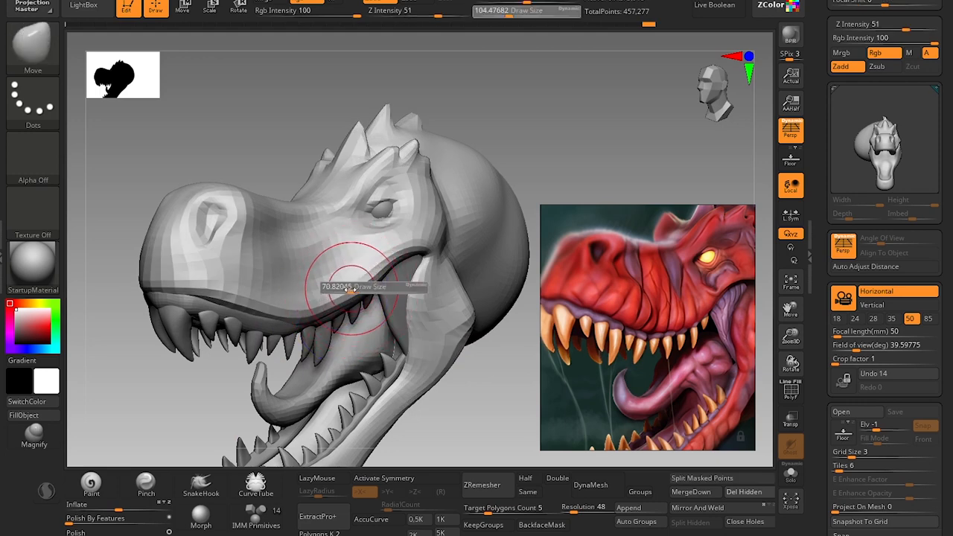
{"action": "key", "text": "bracketright"}
{"action": "key", "text": "bracketright"}
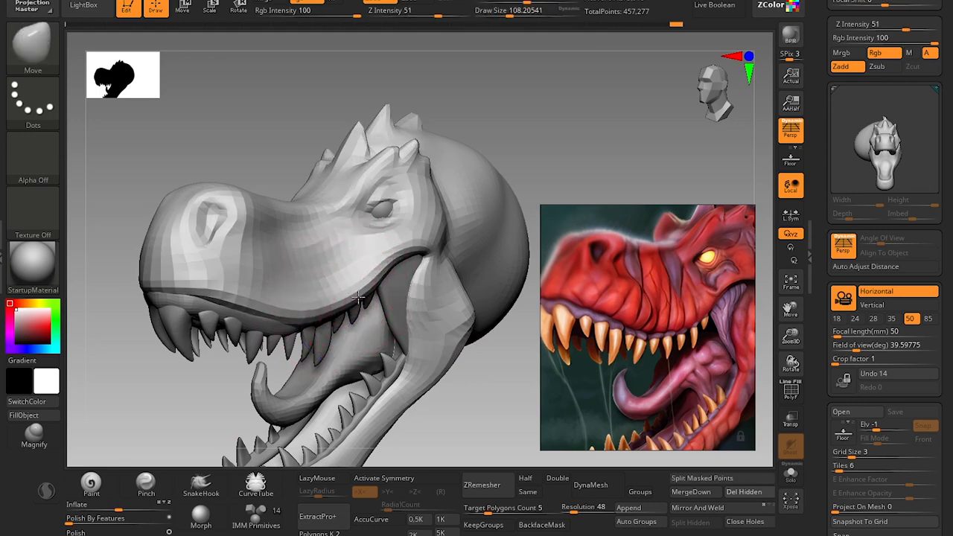
{"action": "key", "text": "bracketleft"}
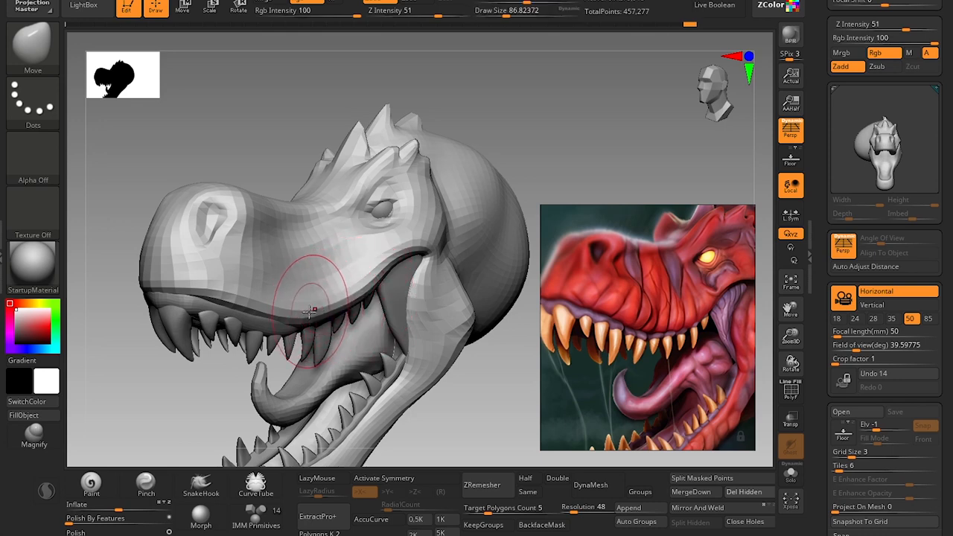
Refine the upper lip curve along the tooth row with the Move brush at draw sizes of about 68 and 74.
{"action": "key", "text": "s"}
{"action": "left_click_drag", "start_coordinate": [291, 311], "coordinate": [289, 311]}
{"action": "key", "text": "s"}
{"action": "left_click_drag", "start_coordinate": [224, 301], "coordinate": [233, 290]}
{"action": "left_click_drag", "start_coordinate": [233, 290], "coordinate": [239, 295]}
{"action": "key", "text": "s"}
{"action": "left_click_drag", "start_coordinate": [337, 303], "coordinate": [335, 301]}
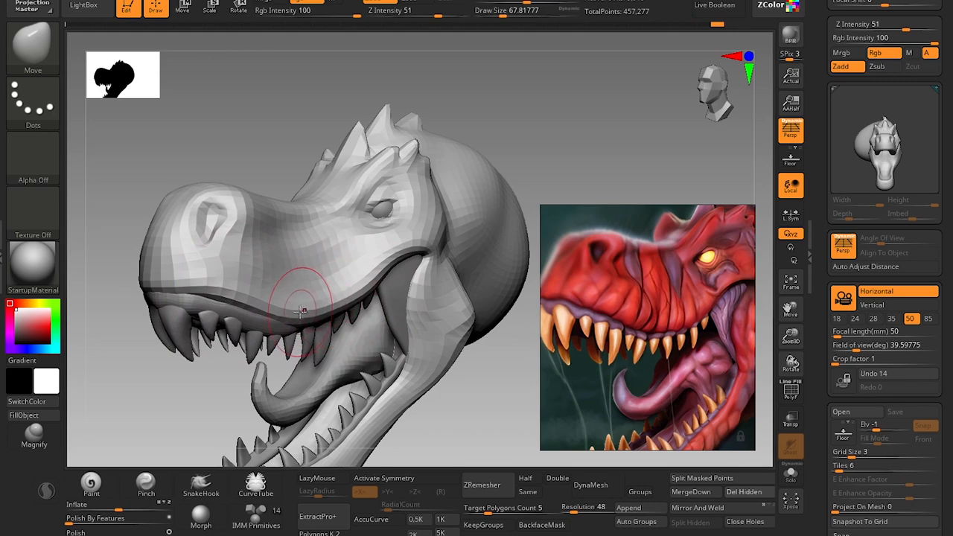
{"action": "mouse_move", "coordinate": [485, 365]}
{"action": "left_mouse_down", "text": "alt"}
{"action": "mouse_move", "coordinate": [492, 280]}
{"action": "mouse_move", "coordinate": [472, 389]}
{"action": "left_mouse_up", "text": "alt"}
{"action": "key", "text": "s"}
{"action": "left_click_drag", "start_coordinate": [366, 293], "coordinate": [362, 290]}
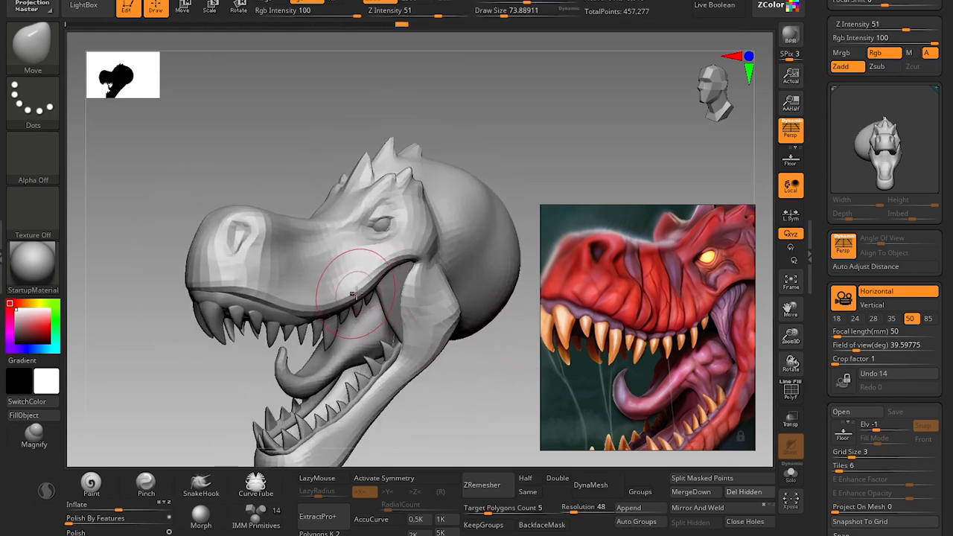
Compare the head's overall silhouette, jaws and snout with the red T-rex reference from several angles.
{"action": "left_click_drag", "start_coordinate": [472, 417], "coordinate": [476, 301], "text": "alt"}
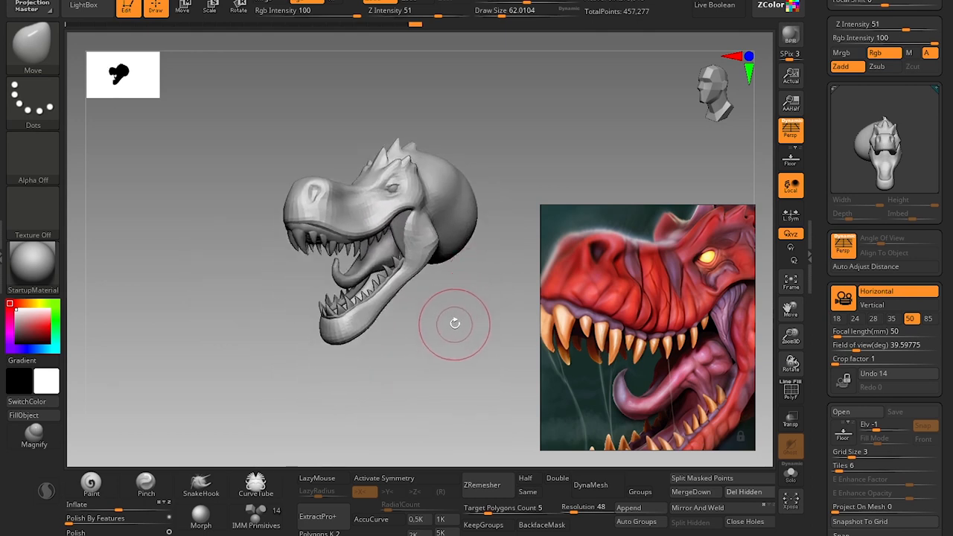
{"action": "left_click_drag", "start_coordinate": [442, 326], "coordinate": [414, 333], "text": "alt"}
{"action": "left_click_drag", "start_coordinate": [440, 380], "coordinate": [444, 279], "text": "alt"}
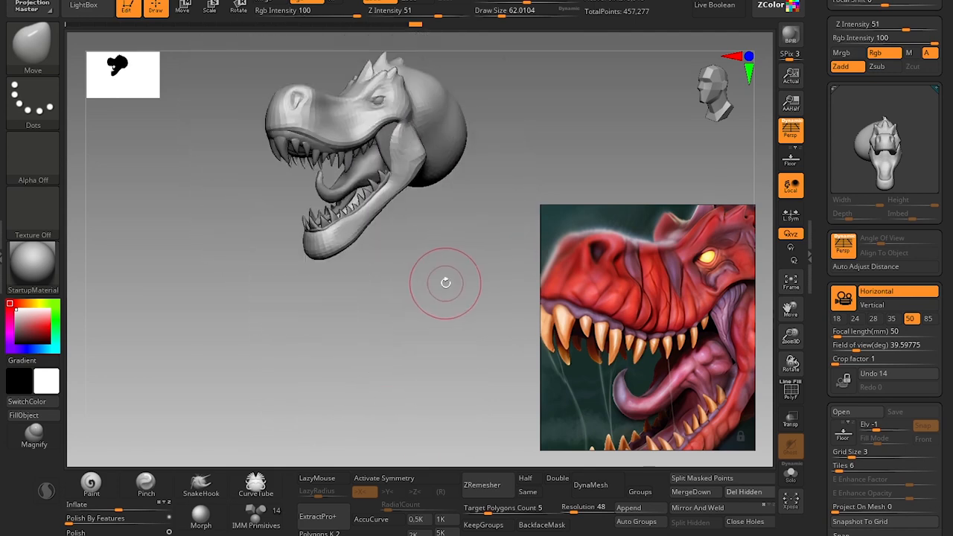
{"action": "left_click_drag", "start_coordinate": [443, 240], "coordinate": [439, 303], "text": "alt"}
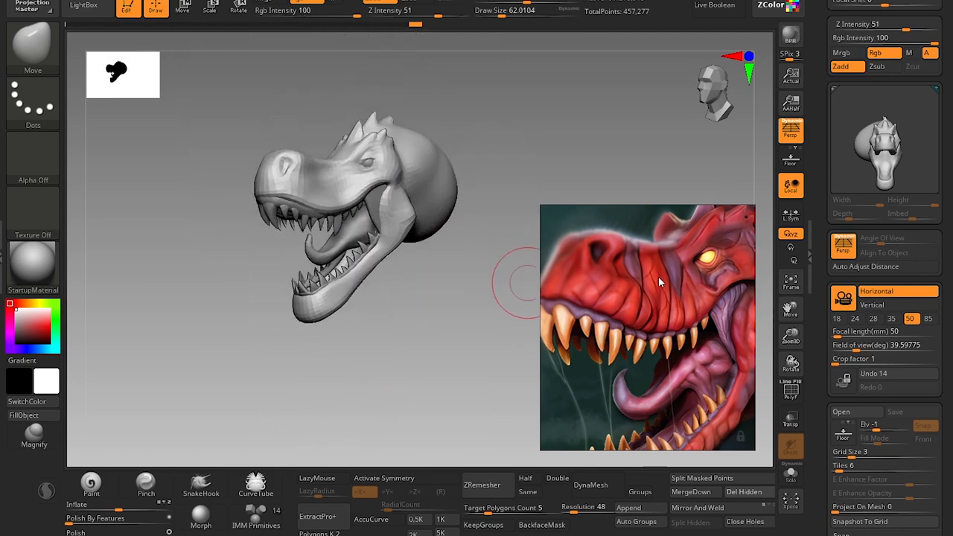
{"action": "scroll", "coordinate": [658, 280], "scroll_direction": "down", "scroll_amount": 4}
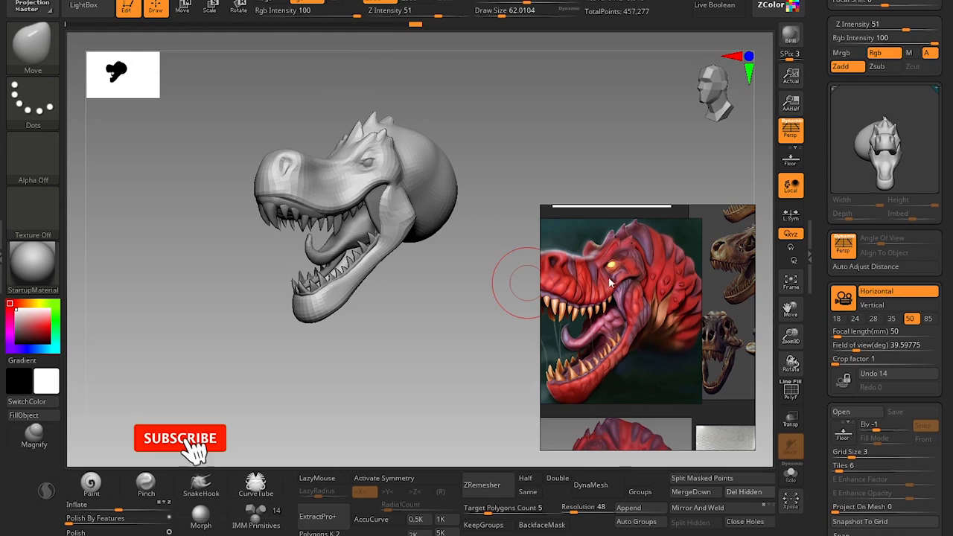
{"action": "middle_click_drag", "start_coordinate": [611, 287], "coordinate": [651, 248]}
{"action": "scroll", "coordinate": [642, 270], "scroll_direction": "up", "scroll_amount": 5}
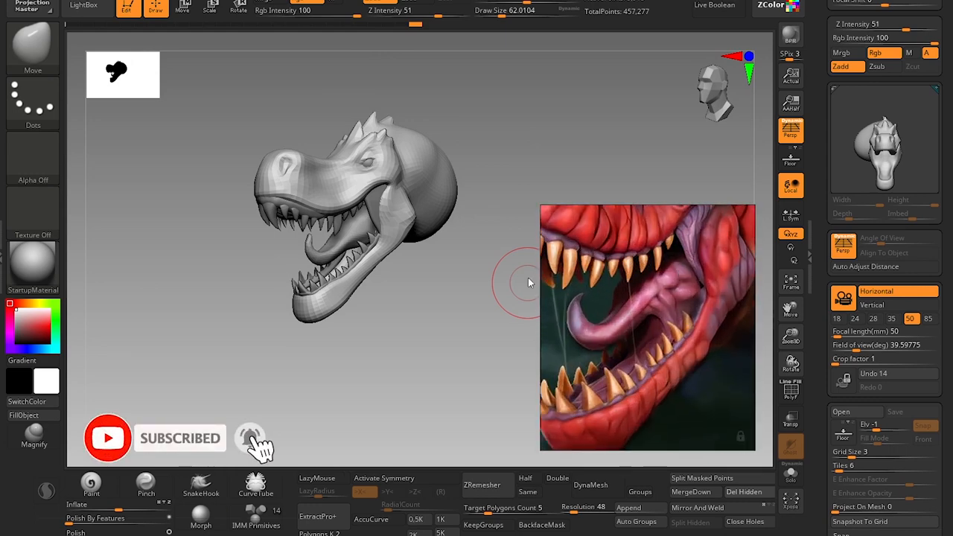
{"action": "scroll", "coordinate": [622, 299], "scroll_direction": "down", "scroll_amount": 3}
{"action": "scroll", "coordinate": [588, 309], "scroll_direction": "down", "scroll_amount": 2}
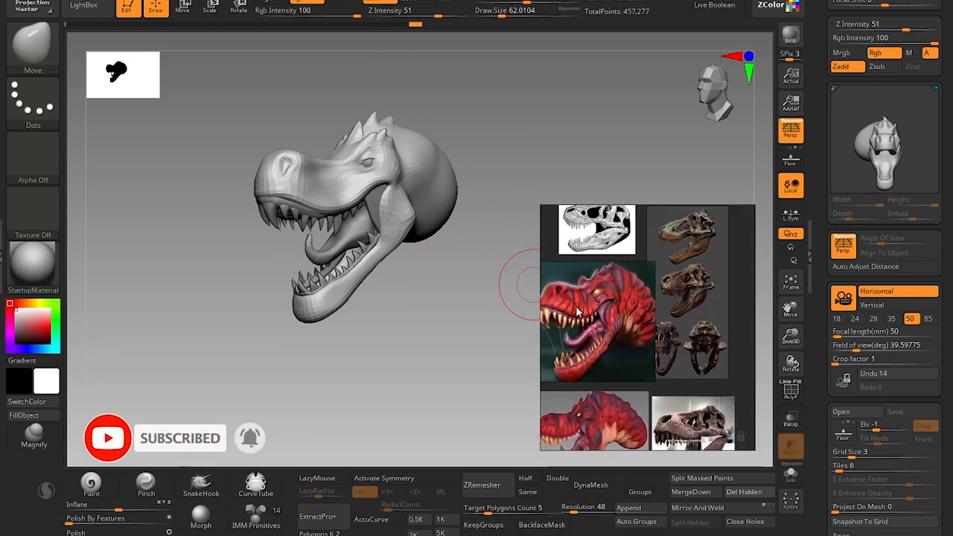
{"action": "scroll", "coordinate": [578, 312], "scroll_direction": "up", "scroll_amount": 4}
{"action": "left_click_drag", "start_coordinate": [436, 340], "coordinate": [473, 319]}
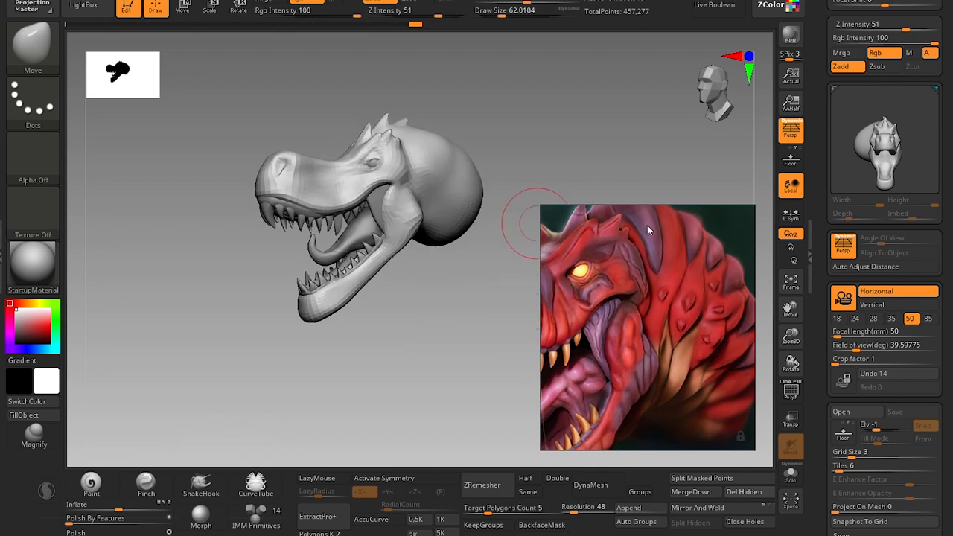
Adjust the nostril's opening and lower rim with the Move brush at draw sizes of about 46 and 35.
{"action": "left_click_drag", "start_coordinate": [485, 337], "coordinate": [394, 356]}
{"action": "left_click_drag", "start_coordinate": [174, 315], "coordinate": [254, 330], "text": "alt"}
{"action": "key", "text": "]"}
{"action": "left_click_drag", "start_coordinate": [328, 211], "coordinate": [324, 212]}
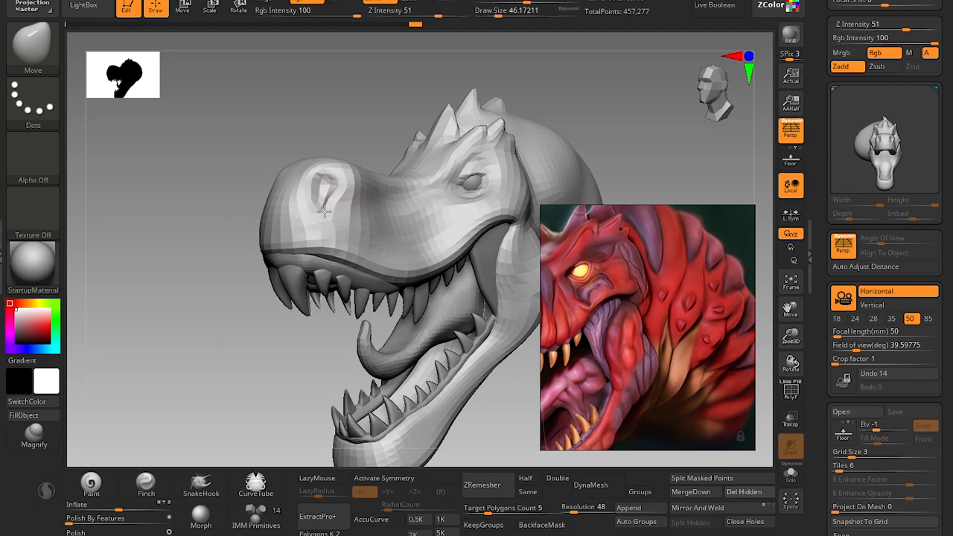
{"action": "key", "text": "["}
{"action": "key", "text": "s"}
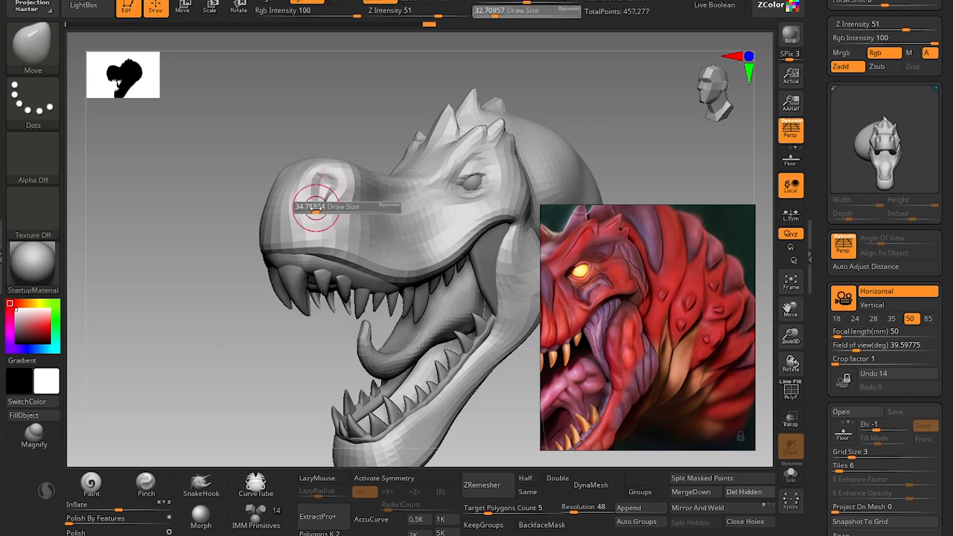
{"action": "left_click", "coordinate": [316, 208]}
Examine the reference's brow, horns and neck folds against the sculpted head.
{"action": "left_click_drag", "start_coordinate": [280, 385], "coordinate": [264, 342], "text": "alt"}
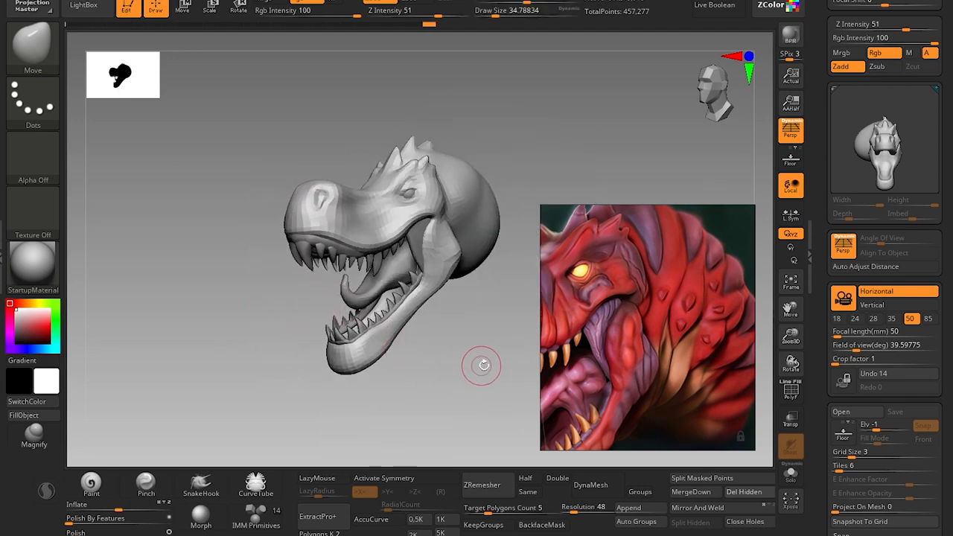
{"action": "left_click_drag", "start_coordinate": [488, 375], "coordinate": [497, 342], "text": "alt"}
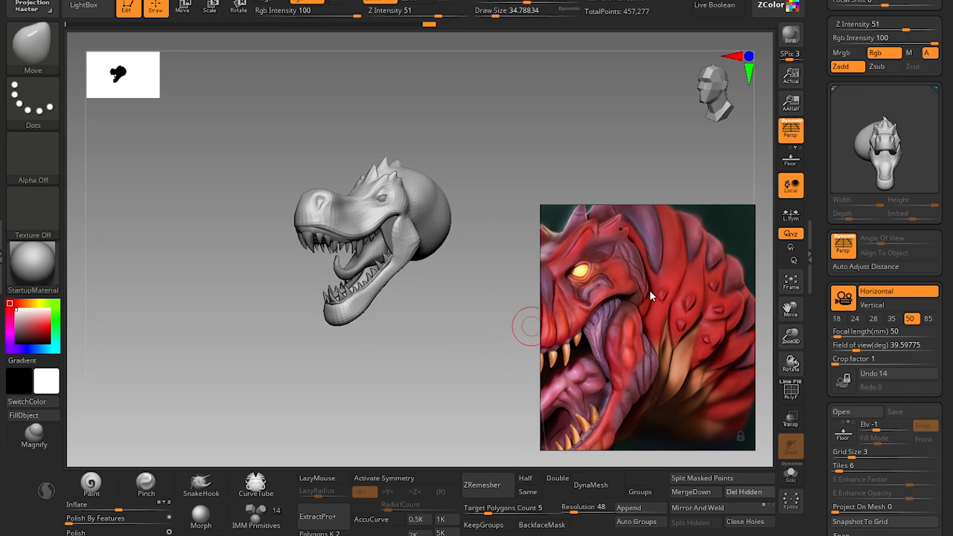
{"action": "scroll", "coordinate": [650, 291], "scroll_direction": "down", "scroll_amount": 5}
{"action": "middle_click_drag", "start_coordinate": [650, 291], "coordinate": [689, 266]}
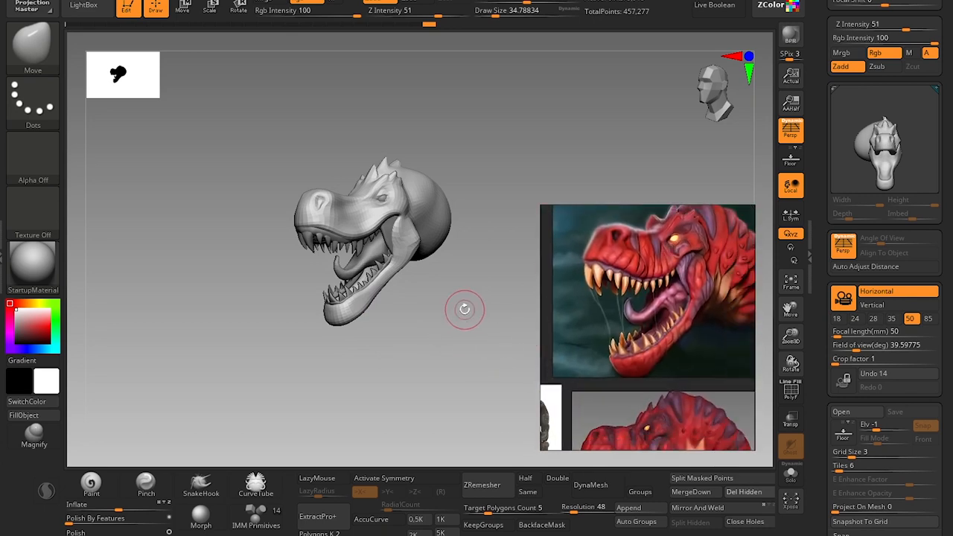
{"action": "left_click_drag", "start_coordinate": [463, 311], "coordinate": [469, 300]}
{"action": "scroll", "coordinate": [670, 242], "scroll_direction": "down", "scroll_amount": 2}
{"action": "middle_click_drag", "start_coordinate": [689, 220], "coordinate": [650, 267]}
{"action": "scroll", "coordinate": [638, 271], "scroll_direction": "up", "scroll_amount": 6}
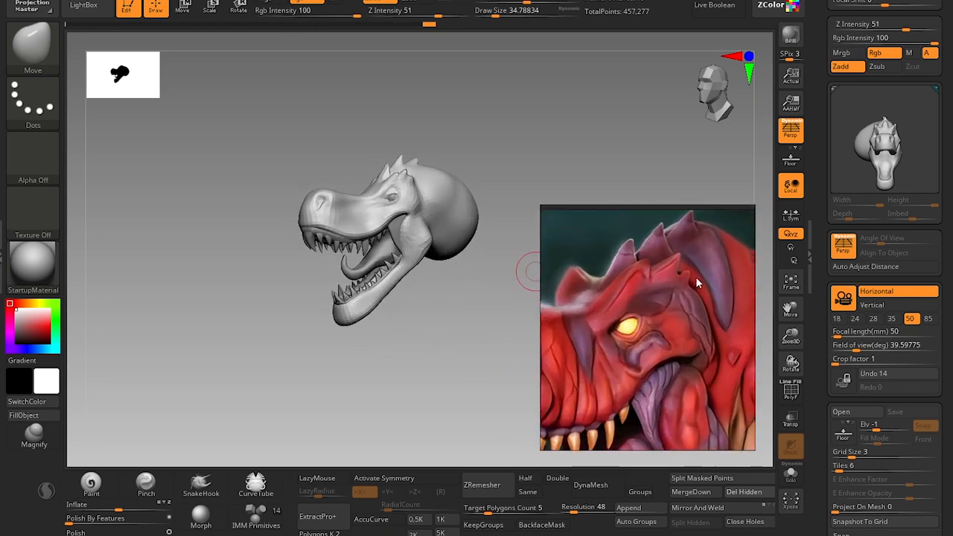
{"action": "scroll", "coordinate": [697, 283], "scroll_direction": "up", "scroll_amount": 2}
{"action": "left_click_drag", "start_coordinate": [449, 312], "coordinate": [446, 380], "text": "alt"}
{"action": "left_click_drag", "start_coordinate": [487, 341], "coordinate": [408, 373], "text": "alt"}
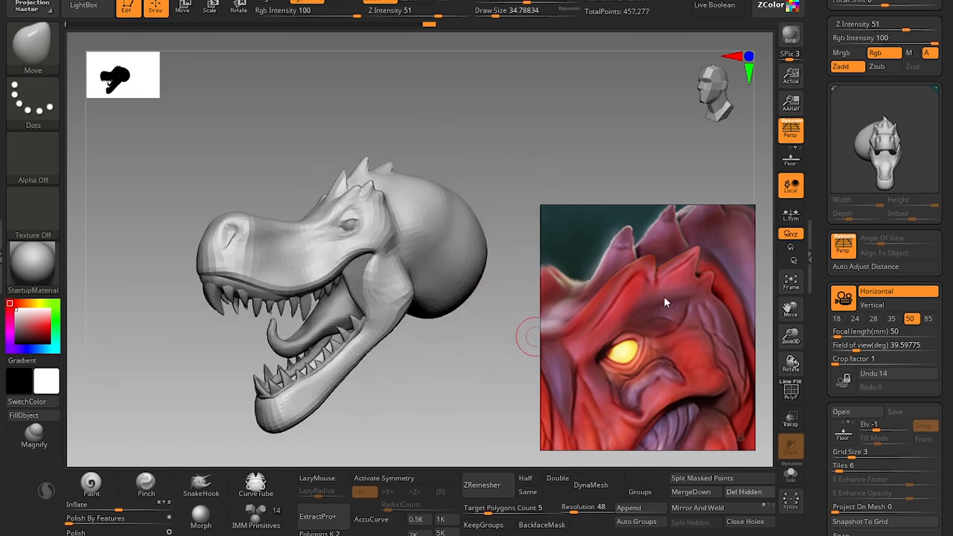
{"action": "scroll", "coordinate": [664, 295], "scroll_direction": "down", "scroll_amount": 6}
{"action": "mouse_move", "coordinate": [664, 298]}
{"action": "middle_mouse_down"}
{"action": "mouse_move", "coordinate": [618, 299]}
{"action": "mouse_move", "coordinate": [718, 251]}
{"action": "mouse_move", "coordinate": [608, 272]}
{"action": "middle_mouse_up"}
{"action": "scroll", "coordinate": [650, 277], "scroll_direction": "up", "scroll_amount": 4}
Build up the first neck fold directly behind the head with the Clay brush at draw sizes of about 41, 54 and 68.
{"action": "mouse_move", "coordinate": [516, 134]}
{"action": "left_mouse_down", "text": "alt"}
{"action": "mouse_move", "coordinate": [526, 129]}
{"action": "mouse_move", "coordinate": [514, 151]}
{"action": "left_mouse_up", "text": "alt"}
{"action": "key", "text": "b"}
{"action": "key", "text": "c"}
{"action": "key", "text": "l"}
{"action": "key", "text": "s"}
{"action": "left_click_drag", "start_coordinate": [450, 161], "coordinate": [465, 193]}
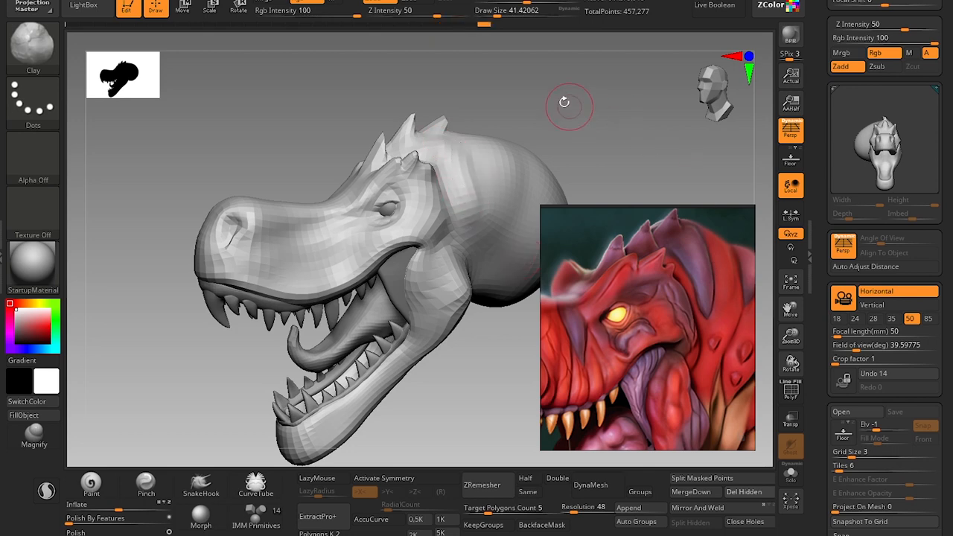
{"action": "left_click_drag", "start_coordinate": [564, 102], "coordinate": [555, 95]}
{"action": "key", "text": "s"}
{"action": "left_click_drag", "start_coordinate": [447, 156], "coordinate": [457, 171]}
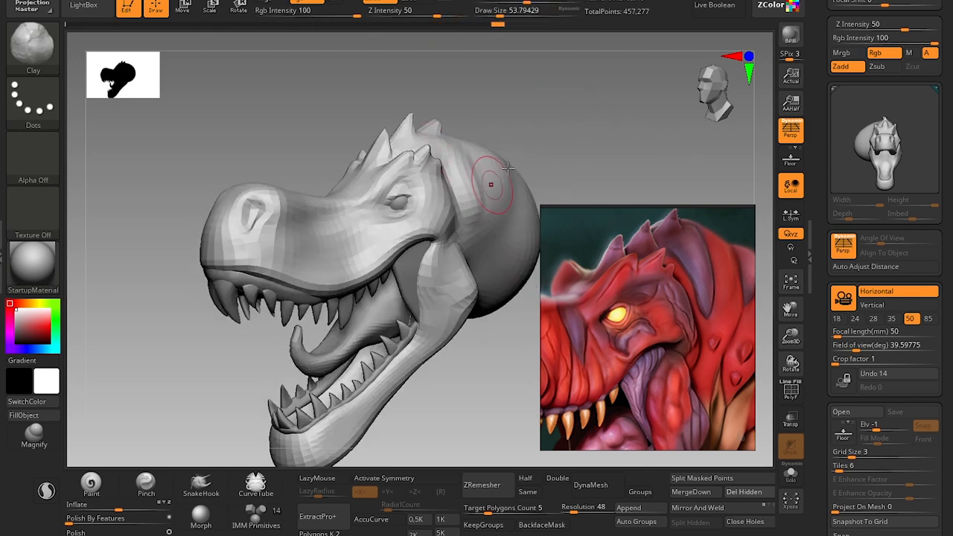
{"action": "left_click_drag", "start_coordinate": [560, 126], "coordinate": [480, 143], "text": "alt"}
{"action": "key", "text": "s"}
{"action": "left_click_drag", "start_coordinate": [446, 193], "coordinate": [453, 190]}
Sculpt further folds across the back of the neck with the Clay brush at draw sizes of about 71 and 65, following the reference.
{"action": "scroll", "coordinate": [661, 259], "scroll_direction": "down", "scroll_amount": 5}
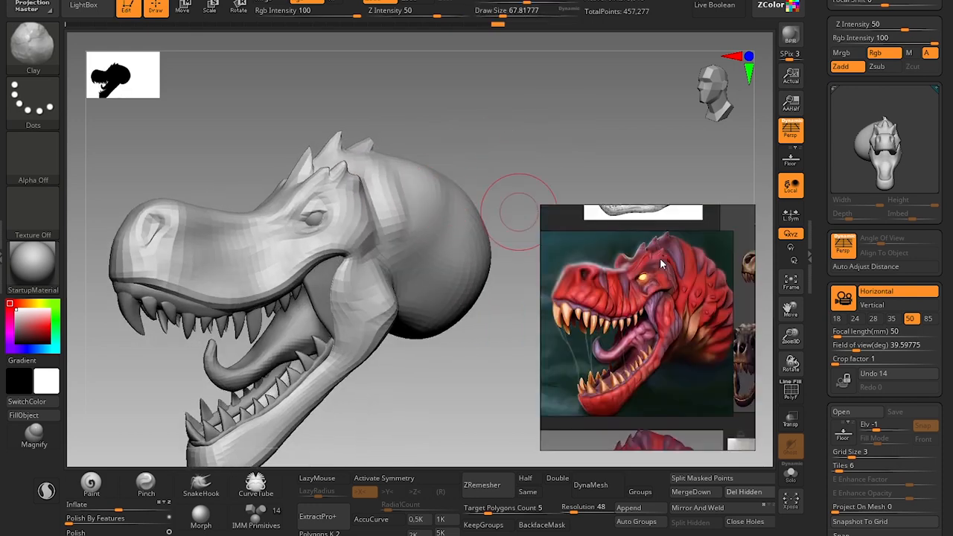
{"action": "middle_click_drag", "start_coordinate": [661, 258], "coordinate": [657, 259]}
{"action": "key", "text": "s"}
{"action": "mouse_move", "coordinate": [421, 182]}
{"action": "left_mouse_down"}
{"action": "mouse_move", "coordinate": [426, 233]}
{"action": "mouse_move", "coordinate": [430, 214]}
{"action": "left_mouse_up"}
{"action": "left_click_drag", "start_coordinate": [426, 164], "coordinate": [420, 236]}
{"action": "key", "text": "s"}
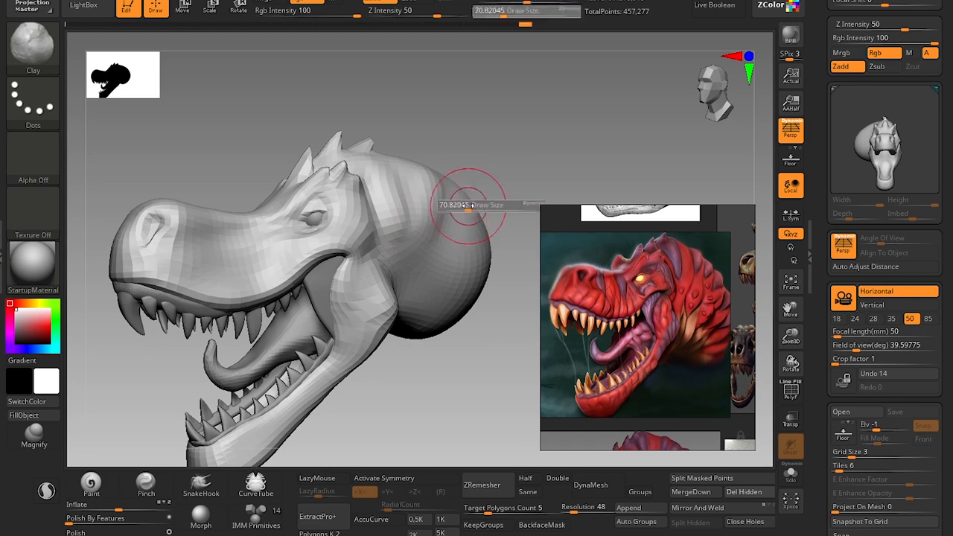
{"action": "left_click_drag", "start_coordinate": [470, 209], "coordinate": [468, 207]}
{"action": "left_click_drag", "start_coordinate": [461, 184], "coordinate": [477, 219]}
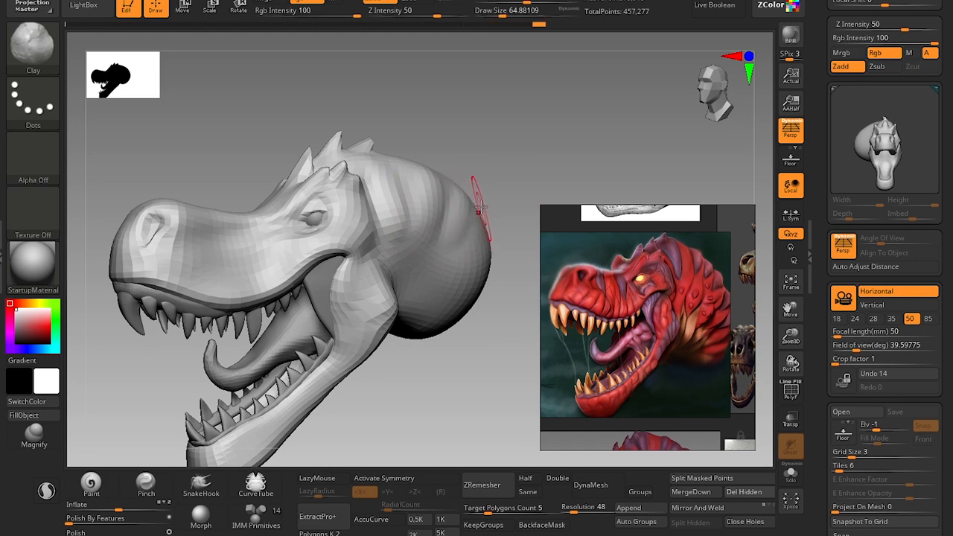
Build up matching folds on the opposite side of the neck with the Clay brush at draw sizes of about 56 and 68.
{"action": "mouse_move", "coordinate": [478, 337]}
{"action": "left_mouse_down"}
{"action": "mouse_move", "coordinate": [472, 413]}
{"action": "mouse_move", "coordinate": [467, 350]}
{"action": "mouse_move", "coordinate": [519, 393]}
{"action": "mouse_move", "coordinate": [266, 309]}
{"action": "mouse_move", "coordinate": [368, 336]}
{"action": "mouse_move", "coordinate": [218, 359]}
{"action": "mouse_move", "coordinate": [191, 389]}
{"action": "left_mouse_up"}
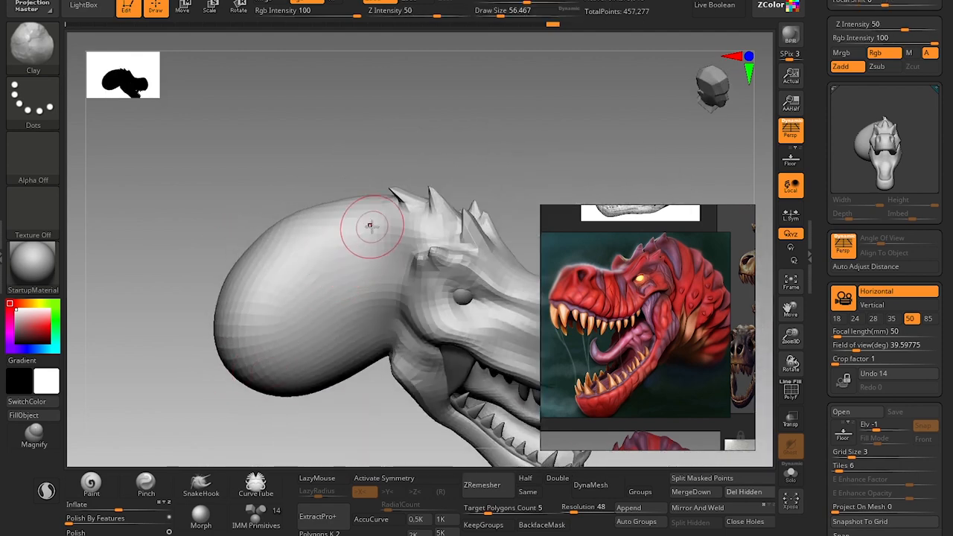
{"action": "left_click_drag", "start_coordinate": [371, 209], "coordinate": [344, 330]}
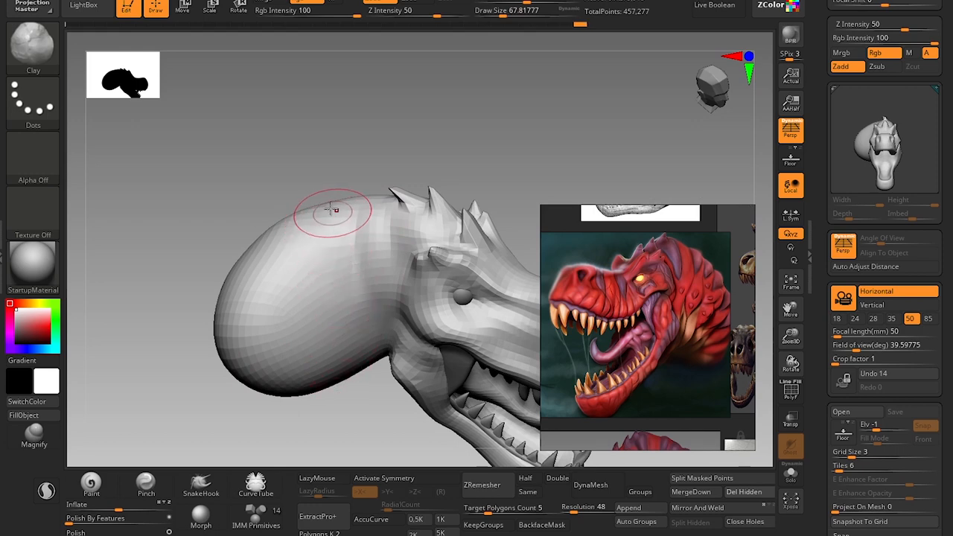
{"action": "left_click_drag", "start_coordinate": [335, 210], "coordinate": [339, 373]}
{"action": "mouse_move", "coordinate": [343, 199]}
{"action": "left_mouse_down"}
{"action": "mouse_move", "coordinate": [332, 238]}
{"action": "mouse_move", "coordinate": [341, 289]}
{"action": "left_mouse_up"}
{"action": "left_click_drag", "start_coordinate": [316, 214], "coordinate": [340, 306]}
{"action": "left_click_drag", "start_coordinate": [289, 233], "coordinate": [277, 282]}
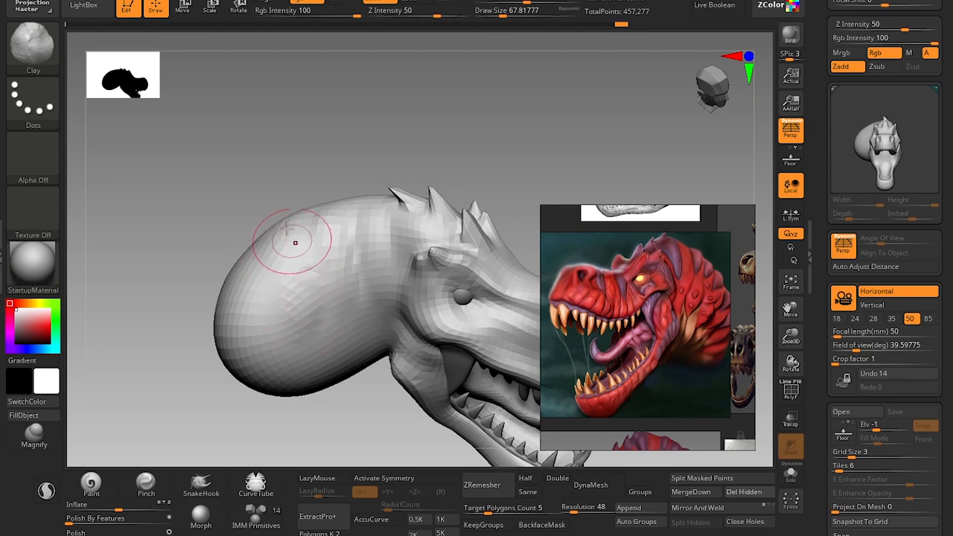
{"action": "left_click_drag", "start_coordinate": [371, 216], "coordinate": [276, 279]}
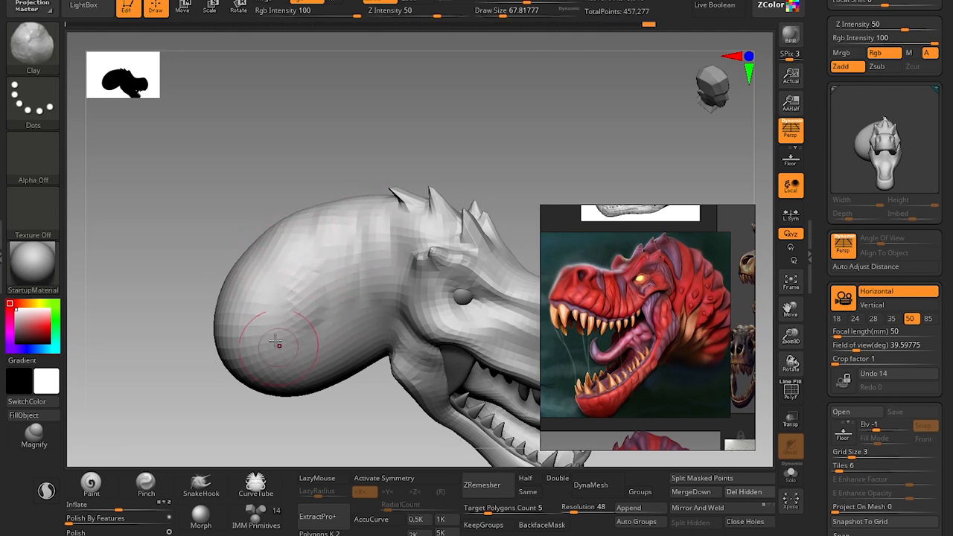
{"action": "left_click_drag", "start_coordinate": [290, 359], "coordinate": [294, 365]}
{"action": "mouse_move", "coordinate": [366, 423]}
{"action": "left_mouse_down", "text": "alt"}
{"action": "mouse_move", "coordinate": [317, 357]}
{"action": "mouse_move", "coordinate": [317, 379]}
{"action": "left_mouse_up", "text": "alt"}
Increase the head mesh's subdivision and carve creases between the neck folds with the DamStandard brush at a draw size of about 49.
{"action": "mouse_move", "coordinate": [291, 317]}
{"action": "left_mouse_down"}
{"action": "mouse_move", "coordinate": [251, 396]}
{"action": "mouse_move", "coordinate": [419, 279]}
{"action": "mouse_move", "coordinate": [400, 257]}
{"action": "mouse_move", "coordinate": [476, 234]}
{"action": "mouse_move", "coordinate": [443, 236]}
{"action": "left_mouse_up"}
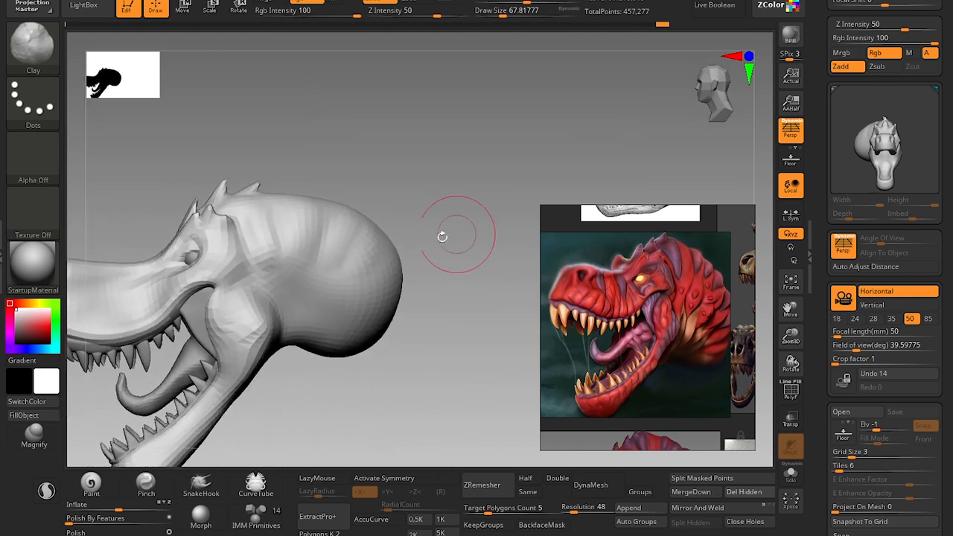
{"action": "key", "text": "b"}
{"action": "key", "text": "d"}
{"action": "key", "text": "s"}
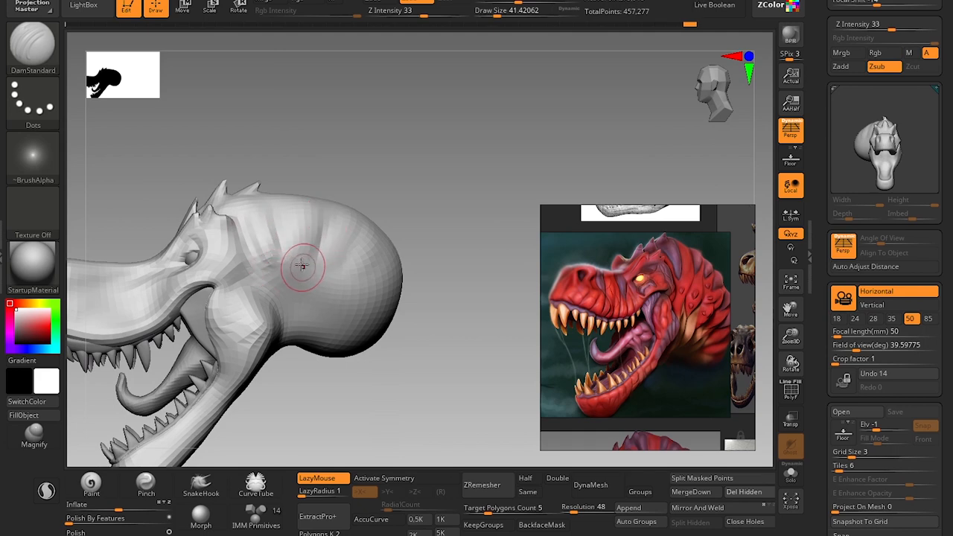
{"action": "key", "text": "ctrl+d"}
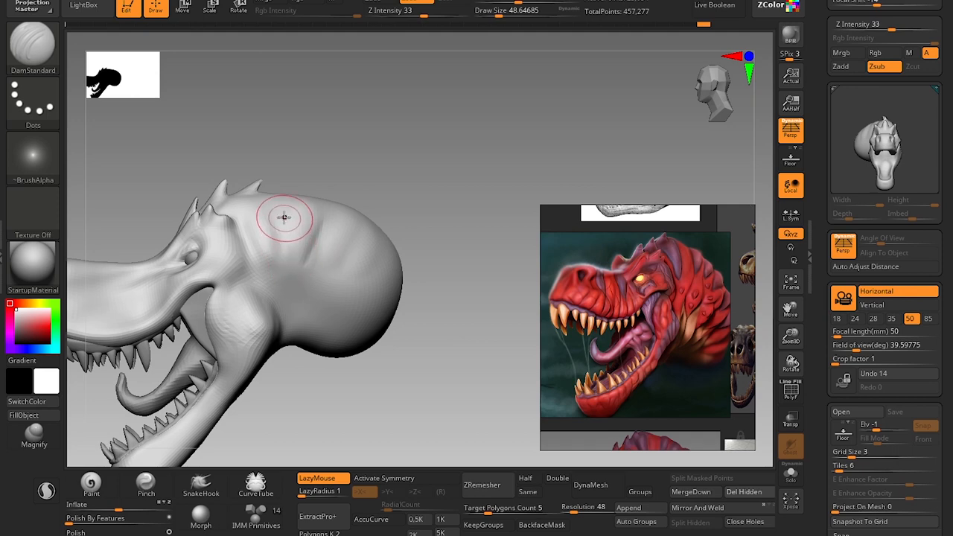
{"action": "left_click_drag", "start_coordinate": [303, 271], "coordinate": [311, 235]}
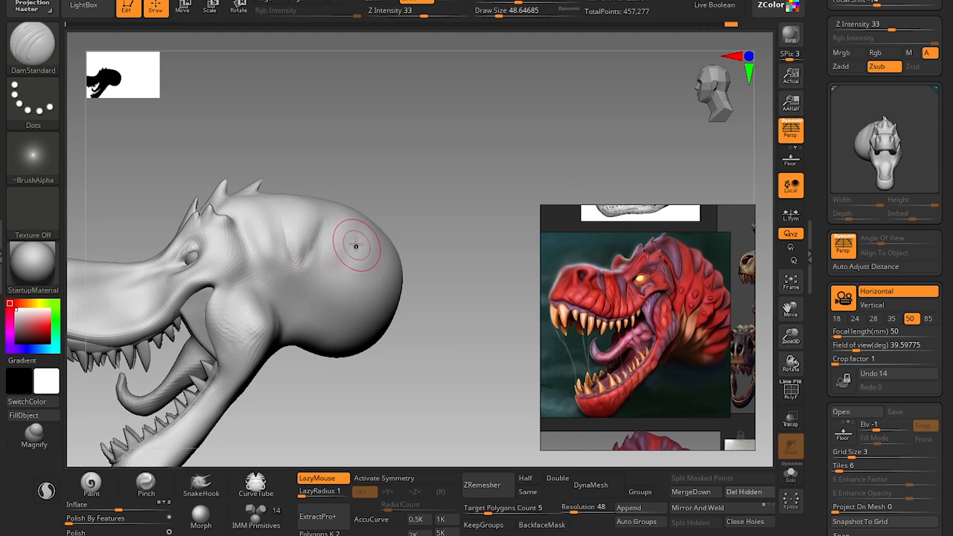
{"action": "left_click_drag", "start_coordinate": [320, 280], "coordinate": [327, 272]}
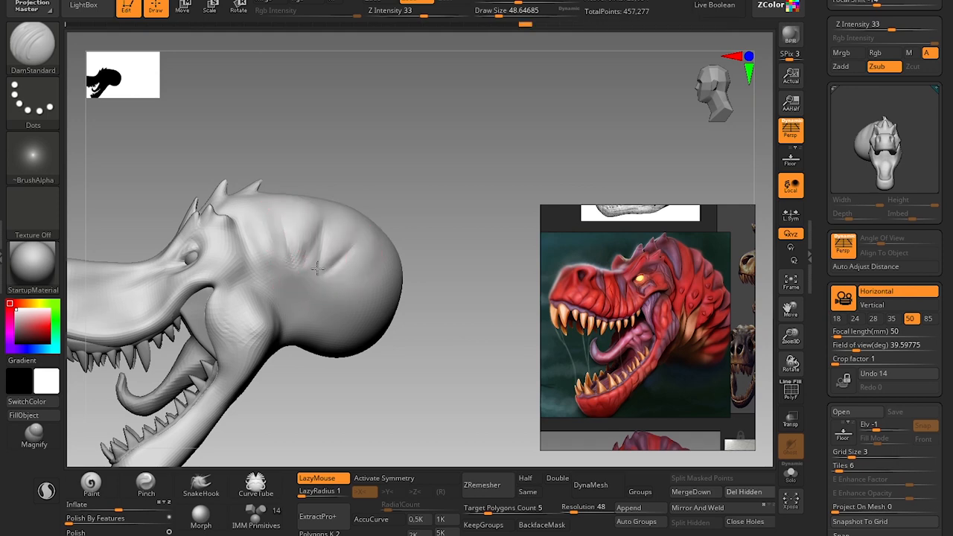
Carve further creases towards the back of the neck with the DamStandard brush at draw sizes of about 46, 54 and 44.
{"action": "left_click_drag", "start_coordinate": [425, 231], "coordinate": [393, 256]}
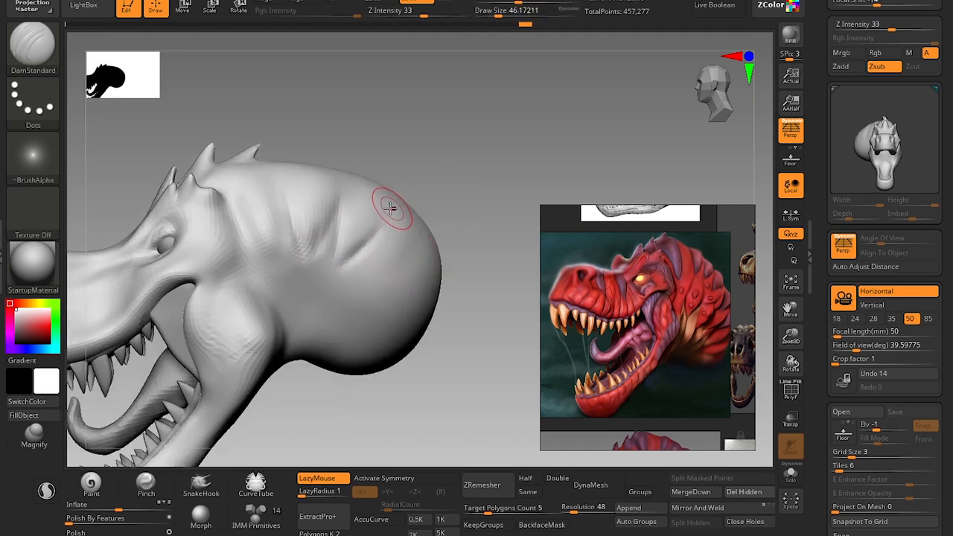
{"action": "key", "text": "s"}
{"action": "left_click_drag", "start_coordinate": [387, 207], "coordinate": [391, 203]}
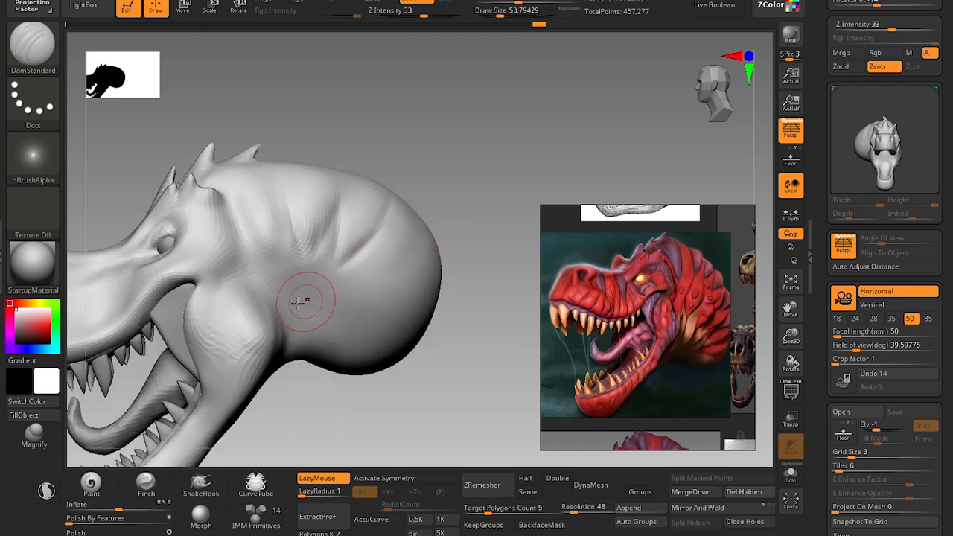
{"action": "key", "text": "bracketleft"}
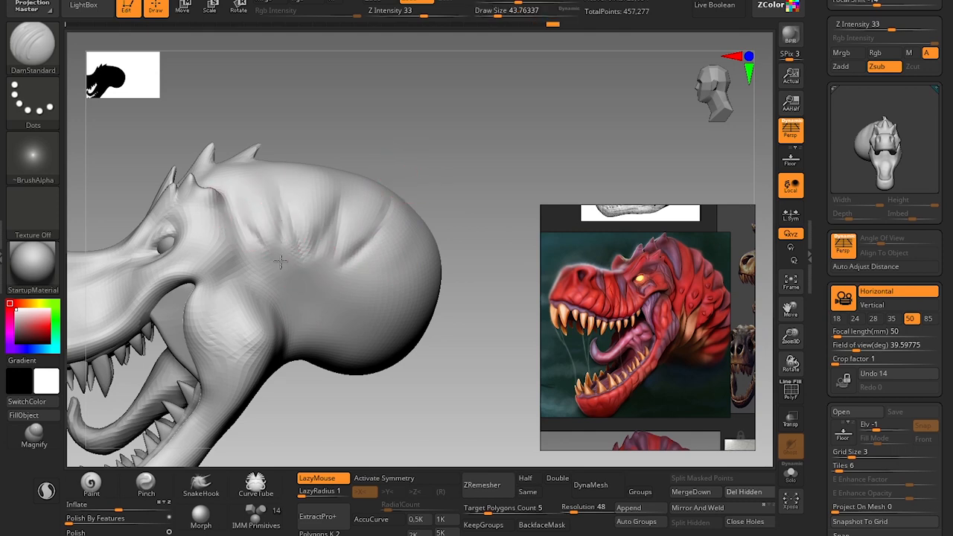
{"action": "left_click_drag", "start_coordinate": [472, 361], "coordinate": [466, 325], "text": "alt"}
{"action": "left_click_drag", "start_coordinate": [466, 325], "coordinate": [452, 317]}
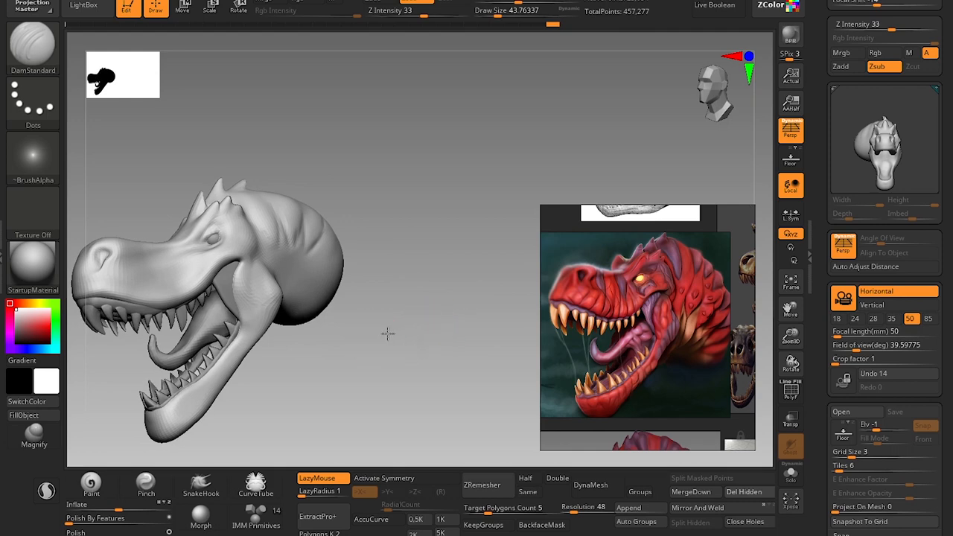
{"action": "mouse_move", "coordinate": [387, 332]}
{"action": "left_mouse_down", "text": "alt"}
{"action": "mouse_move", "coordinate": [470, 272]}
{"action": "mouse_move", "coordinate": [456, 260]}
{"action": "mouse_move", "coordinate": [464, 283]}
{"action": "left_mouse_up", "text": "alt"}
{"action": "mouse_move", "coordinate": [507, 209]}
{"action": "left_mouse_down"}
{"action": "mouse_move", "coordinate": [487, 195]}
{"action": "mouse_move", "coordinate": [486, 259]}
{"action": "left_mouse_up"}
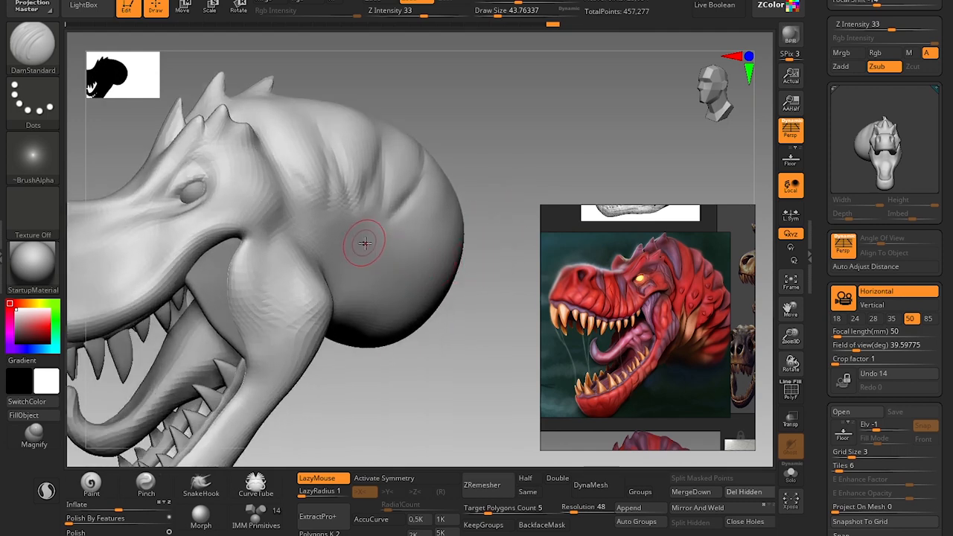
Extend the neck folds down behind the jaw with the Clay brush, starting at a draw size of about 68.
{"action": "key", "text": "bracketright"}
{"action": "key", "text": "b"}
{"action": "key", "text": "c"}
{"action": "key", "text": "l"}
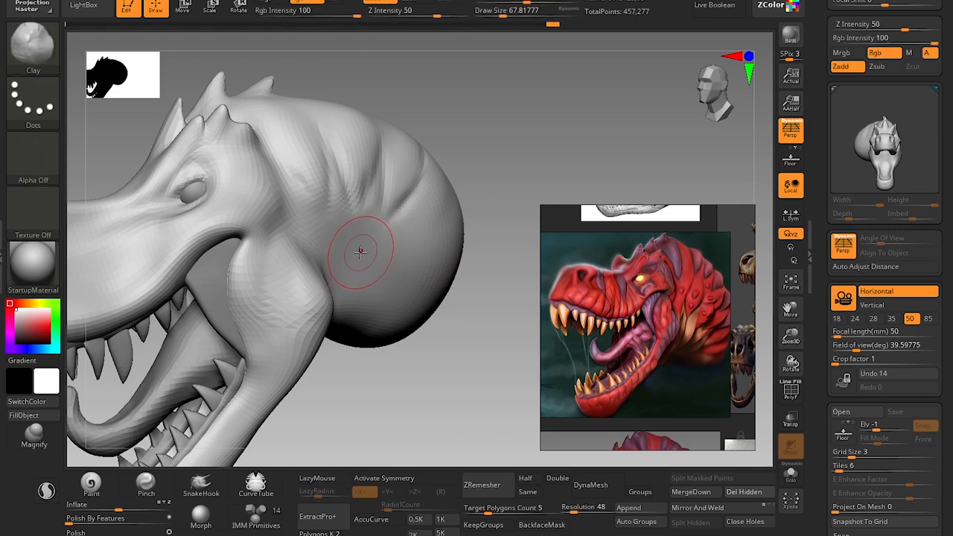
{"action": "key", "text": "s"}
{"action": "left_click", "coordinate": [366, 221]}
Refine the folds and creases behind the jaw, alternating the DamStandard and Clay brushes at a draw size of about 62.
{"action": "key", "text": "b"}
{"action": "key", "text": "d"}
{"action": "key", "text": "s"}
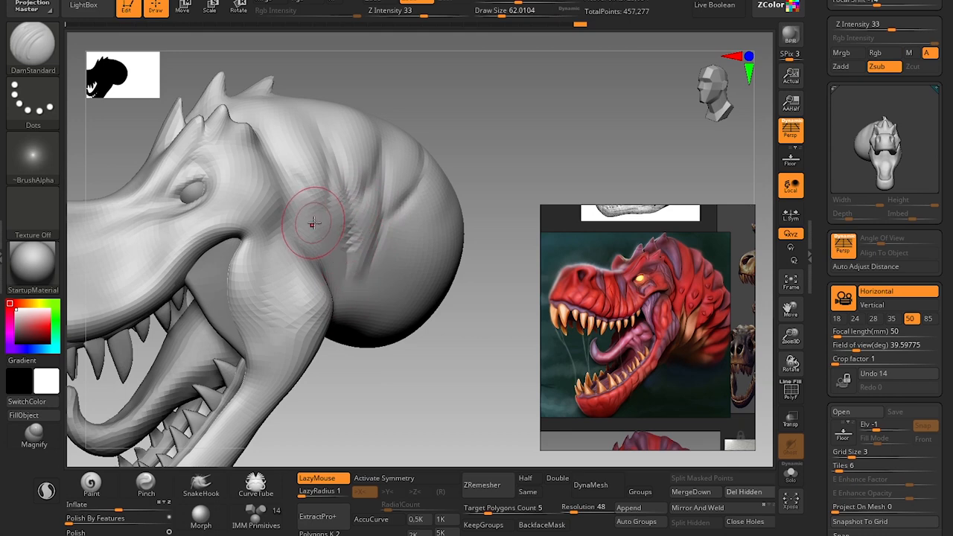
{"action": "key", "text": "b"}
{"action": "key", "text": "c"}
{"action": "key", "text": "l"}
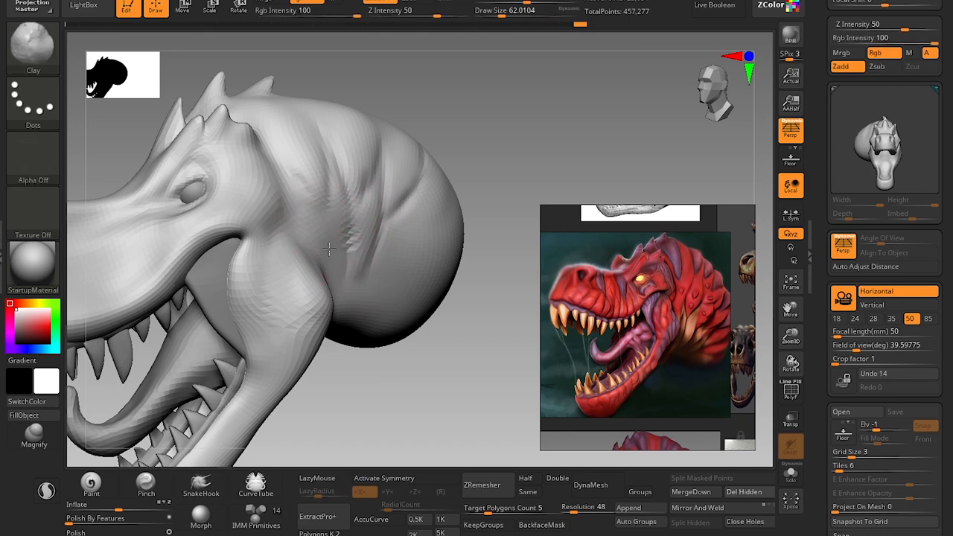
{"action": "left_click_drag", "start_coordinate": [392, 367], "coordinate": [409, 361], "text": "alt"}
{"action": "mouse_move", "coordinate": [409, 361]}
{"action": "left_mouse_down", "text": "alt"}
{"action": "mouse_move", "coordinate": [436, 322]}
{"action": "mouse_move", "coordinate": [416, 335]}
{"action": "mouse_move", "coordinate": [434, 336]}
{"action": "mouse_move", "coordinate": [394, 323]}
{"action": "mouse_move", "coordinate": [457, 345]}
{"action": "mouse_move", "coordinate": [432, 398]}
{"action": "left_mouse_up", "text": "alt"}
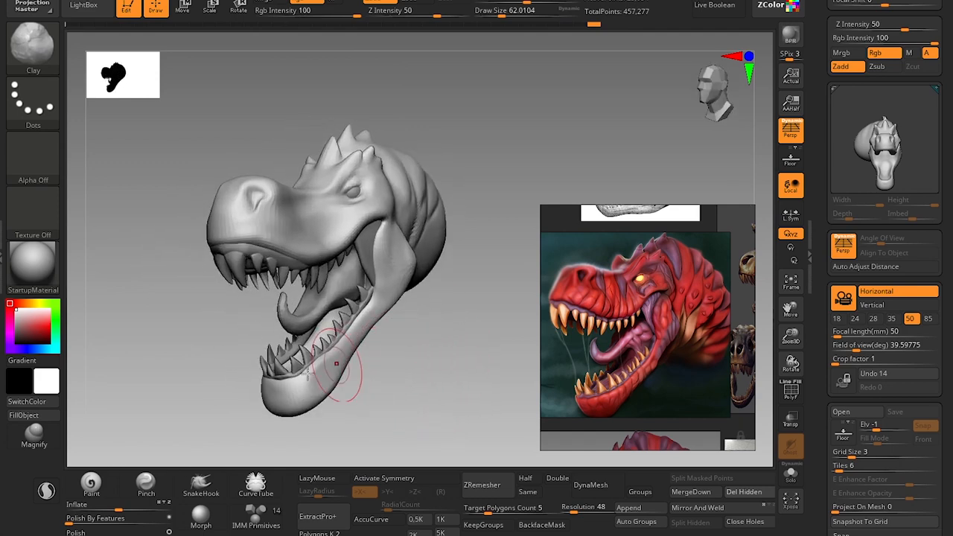
Select the tongue and adjust its base beside the lower back teeth with the Move brush at a draw size of about 62.
{"action": "mouse_move", "coordinate": [166, 358]}
{"action": "left_mouse_down", "text": "alt"}
{"action": "mouse_move", "coordinate": [168, 398]}
{"action": "mouse_move", "coordinate": [306, 321]}
{"action": "left_mouse_up", "text": "alt"}
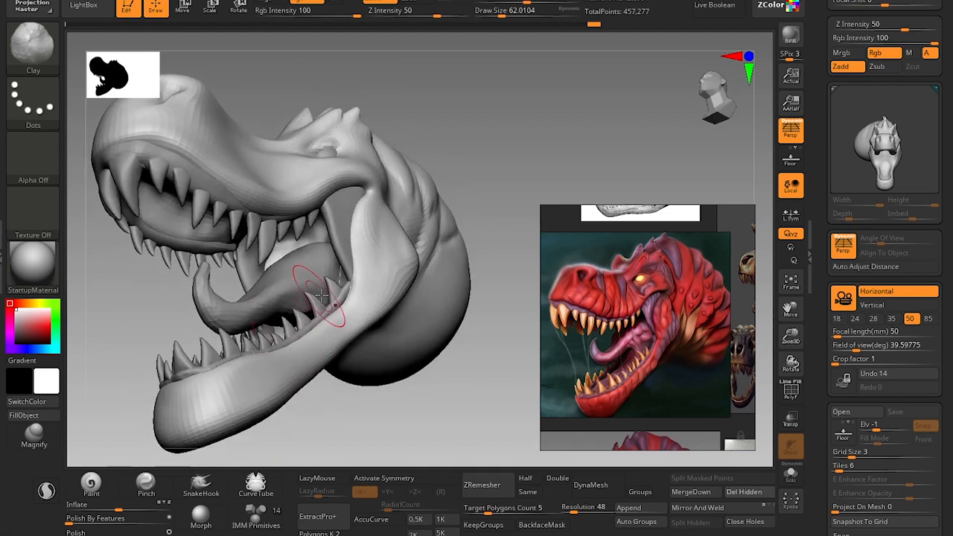
{"action": "left_click", "coordinate": [306, 278], "text": "alt"}
{"action": "mouse_move", "coordinate": [381, 373]}
{"action": "left_mouse_down"}
{"action": "mouse_move", "coordinate": [400, 404]}
{"action": "mouse_move", "coordinate": [399, 443]}
{"action": "left_mouse_up"}
{"action": "key", "text": "b"}
{"action": "key", "text": "m"}
{"action": "key", "text": "v"}
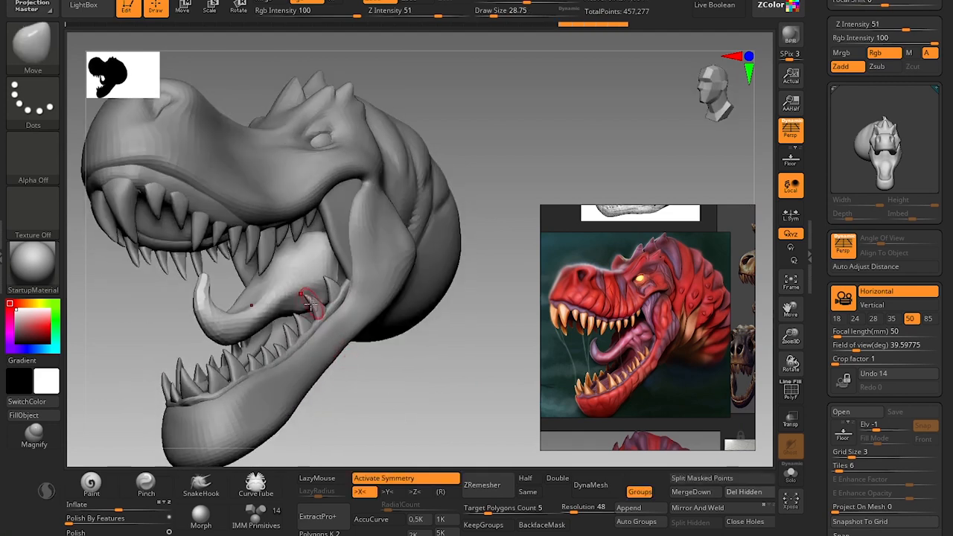
{"action": "key", "text": "s"}
{"action": "left_click_drag", "start_coordinate": [303, 309], "coordinate": [308, 308]}
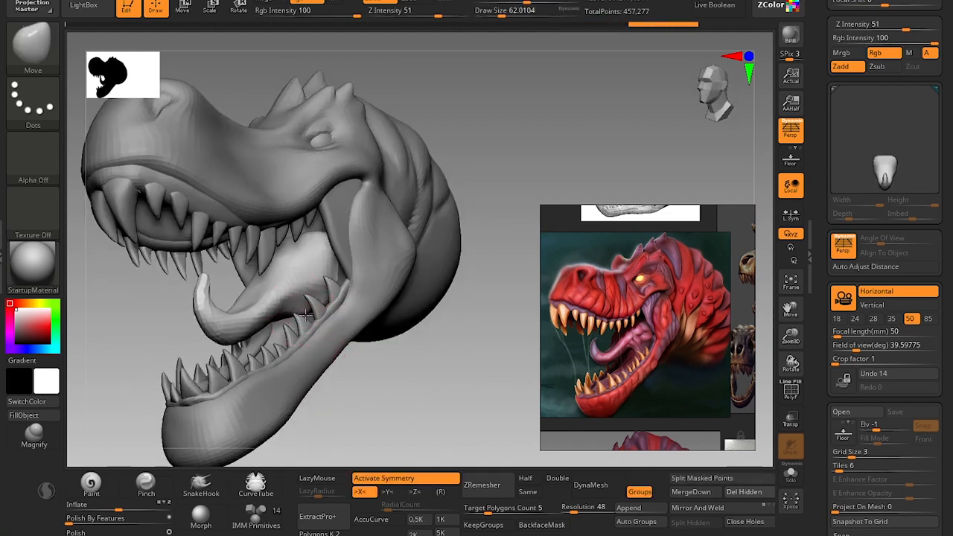
{"action": "left_click_drag", "start_coordinate": [344, 366], "coordinate": [447, 391]}
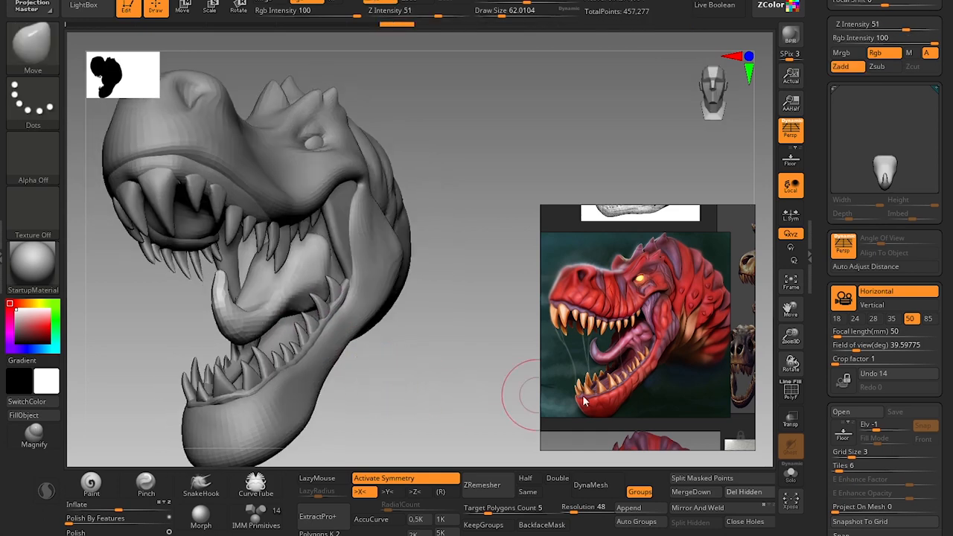
Isolate the tongue and reshape its underside and base with the Move brush at draw sizes of about 71 and 68.
{"action": "left_click", "coordinate": [791, 474]}
{"action": "left_click_drag", "start_coordinate": [387, 410], "coordinate": [379, 323]}
{"action": "key", "text": "s"}
{"action": "left_click_drag", "start_coordinate": [285, 330], "coordinate": [288, 330]}
{"action": "mouse_move", "coordinate": [286, 332]}
{"action": "left_mouse_down"}
{"action": "mouse_move", "coordinate": [288, 346]}
{"action": "mouse_move", "coordinate": [306, 336]}
{"action": "left_mouse_up"}
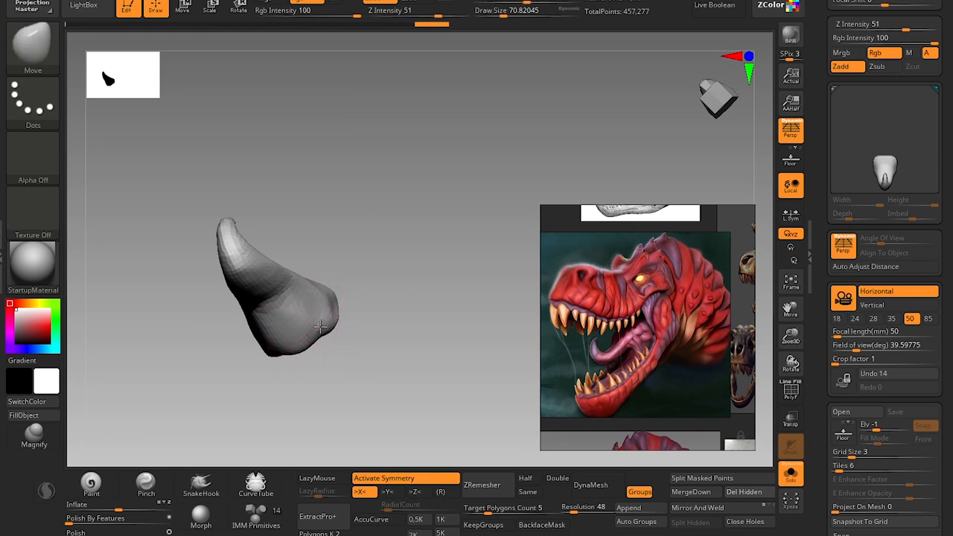
{"action": "left_click_drag", "start_coordinate": [405, 259], "coordinate": [432, 304]}
{"action": "key", "text": "shift+f"}
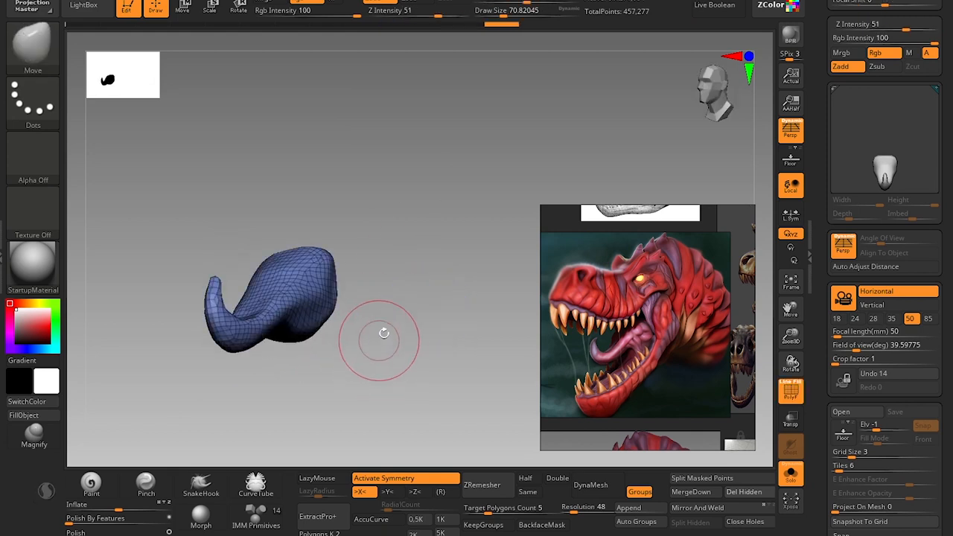
{"action": "key", "text": "shift+f"}
{"action": "left_click_drag", "start_coordinate": [359, 366], "coordinate": [283, 347]}
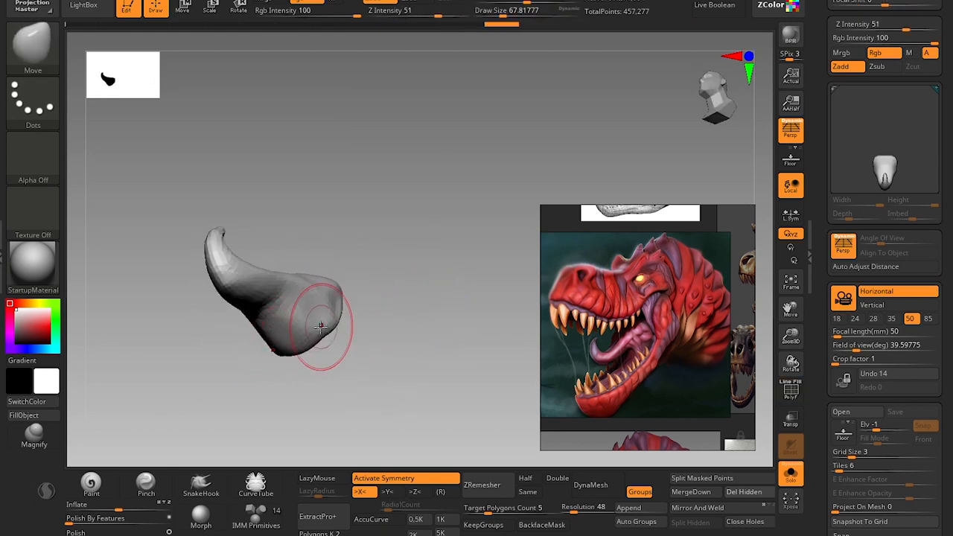
{"action": "mouse_move", "coordinate": [373, 342]}
{"action": "left_mouse_down"}
{"action": "mouse_move", "coordinate": [387, 339]}
{"action": "mouse_move", "coordinate": [286, 337]}
{"action": "left_mouse_up"}
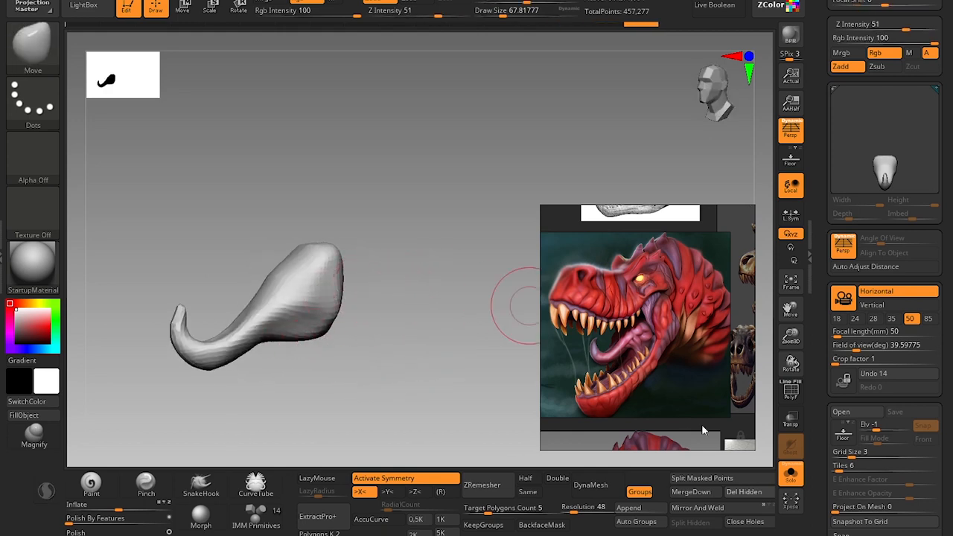
Show the whole head again with the tongue's polyframe displayed, and undo the tongue's last subdivision.
{"action": "left_click", "coordinate": [792, 474]}
{"action": "left_click_drag", "start_coordinate": [419, 436], "coordinate": [443, 362]}
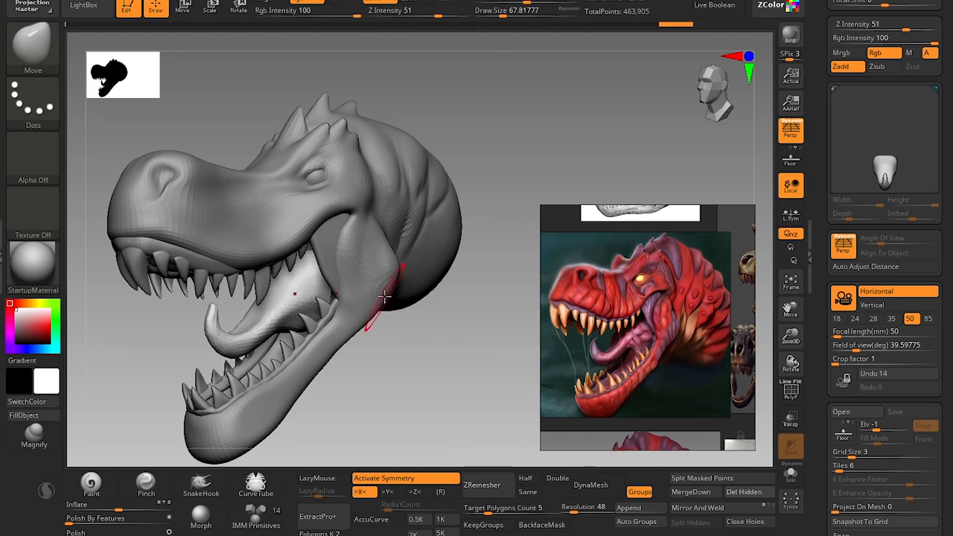
{"action": "mouse_move", "coordinate": [391, 367]}
{"action": "left_mouse_down", "text": "alt"}
{"action": "mouse_move", "coordinate": [400, 362]}
{"action": "mouse_move", "coordinate": [377, 370]}
{"action": "left_mouse_up", "text": "alt"}
{"action": "key", "text": "shift+f"}
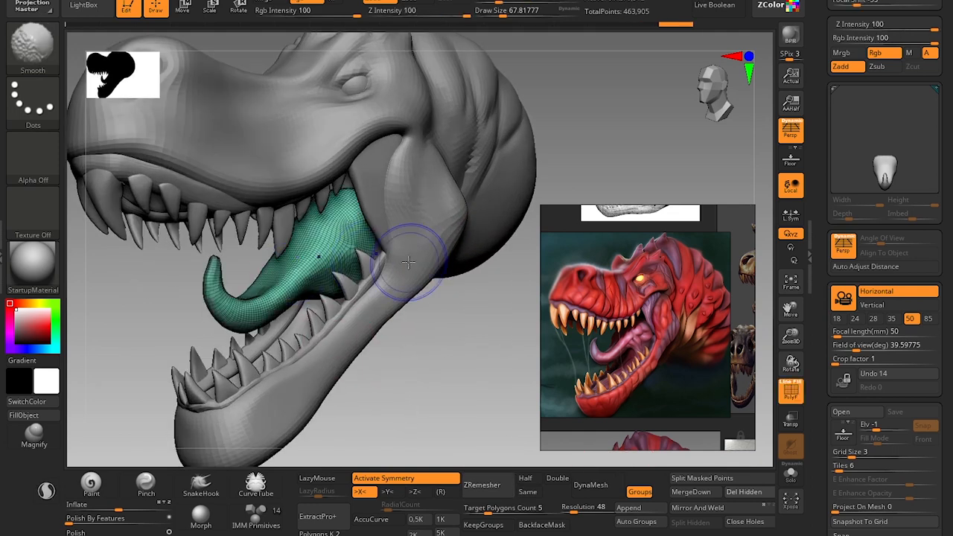
{"action": "left_click_drag", "start_coordinate": [159, 346], "coordinate": [137, 344]}
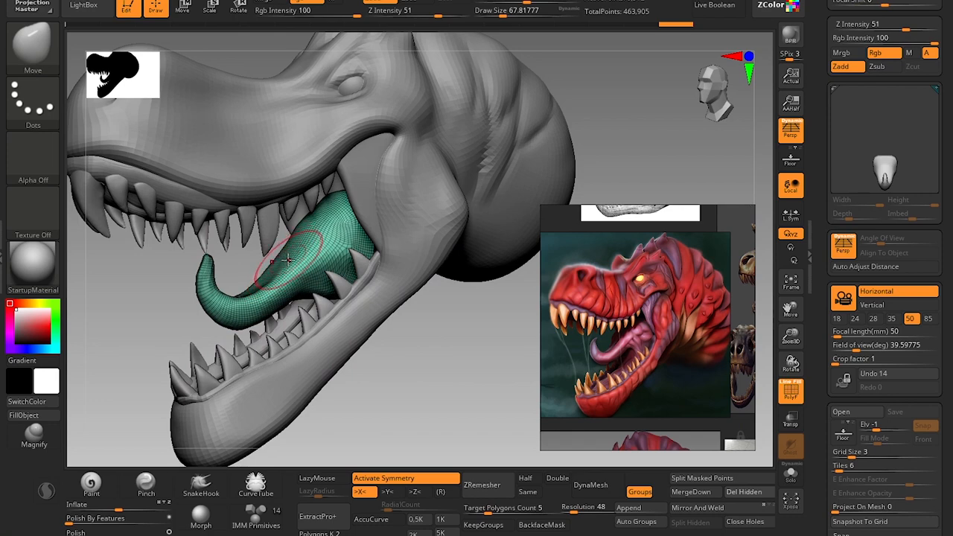
{"action": "key", "text": "ctrl+w"}
{"action": "left_click_drag", "start_coordinate": [451, 324], "coordinate": [531, 451]}
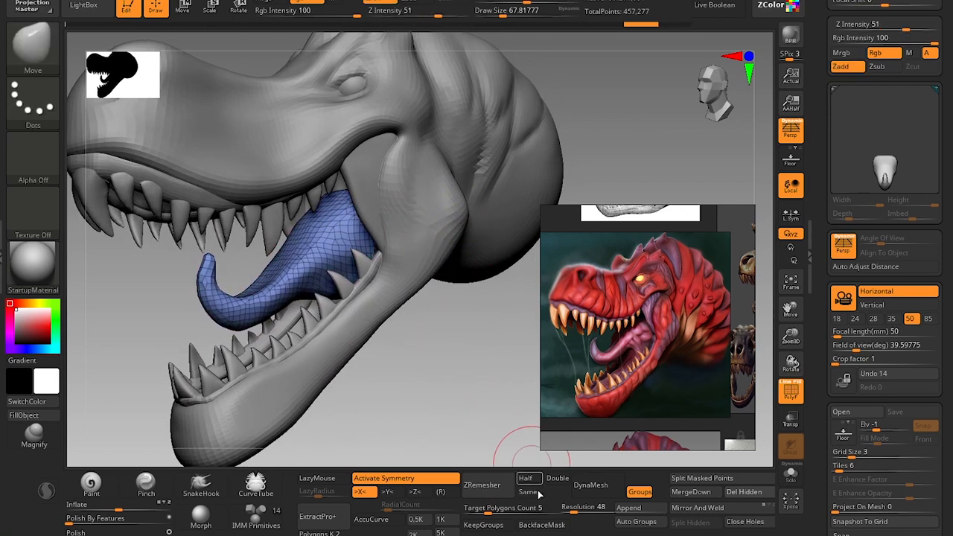
Try remeshing the tongue with ZRemesher at a target polygon count of 2.
{"action": "left_click_drag", "start_coordinate": [531, 508], "coordinate": [514, 508]}
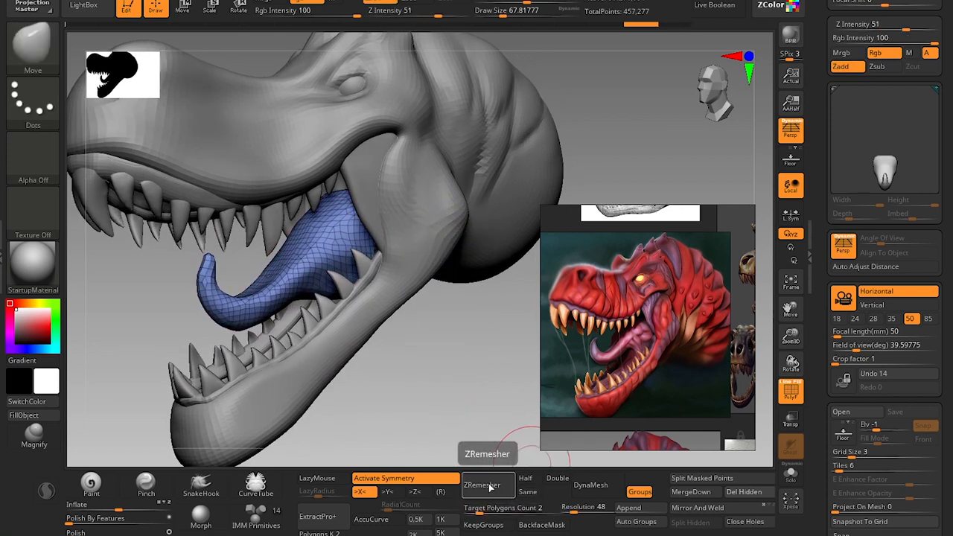
{"action": "left_click", "coordinate": [491, 487]}
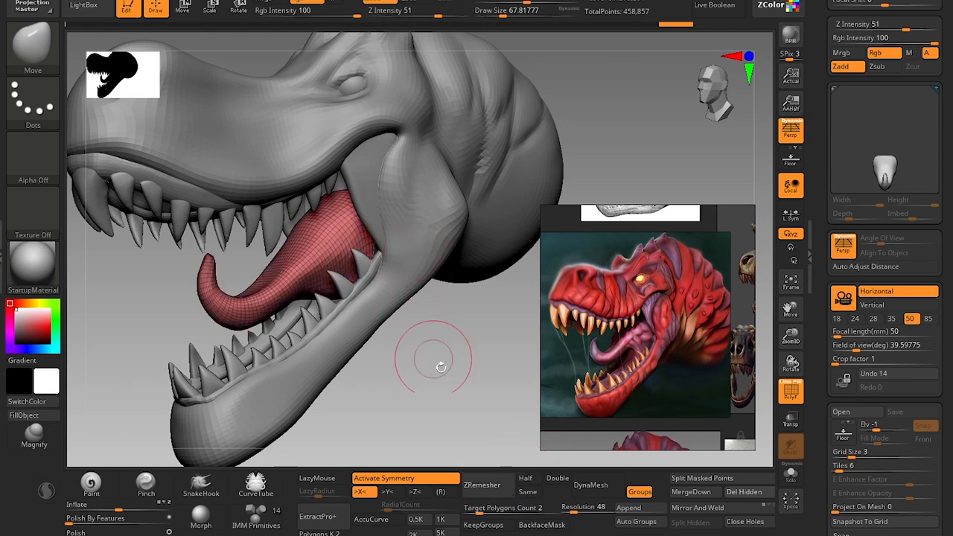
{"action": "key", "text": "ctrl+z"}
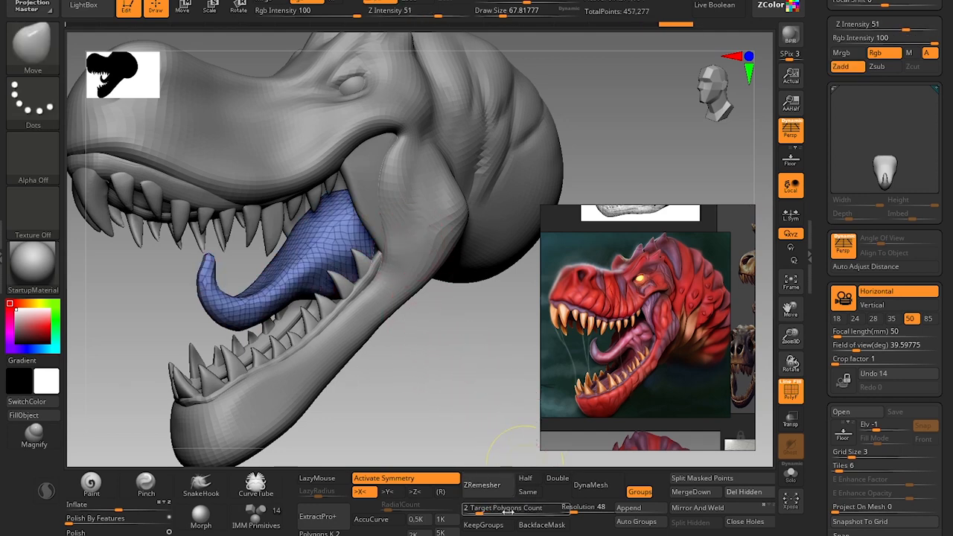
Remesh the tongue with ZRemesher at a target polygon count of 1.
{"action": "left_click_drag", "start_coordinate": [510, 508], "coordinate": [501, 508]}
{"action": "left_click", "coordinate": [505, 492]}
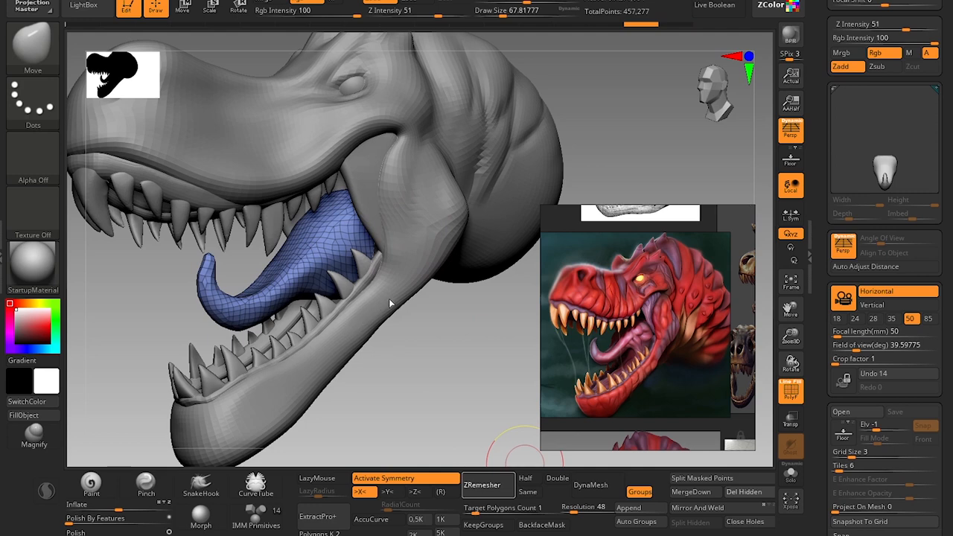
{"action": "left_click_drag", "start_coordinate": [436, 351], "coordinate": [462, 450]}
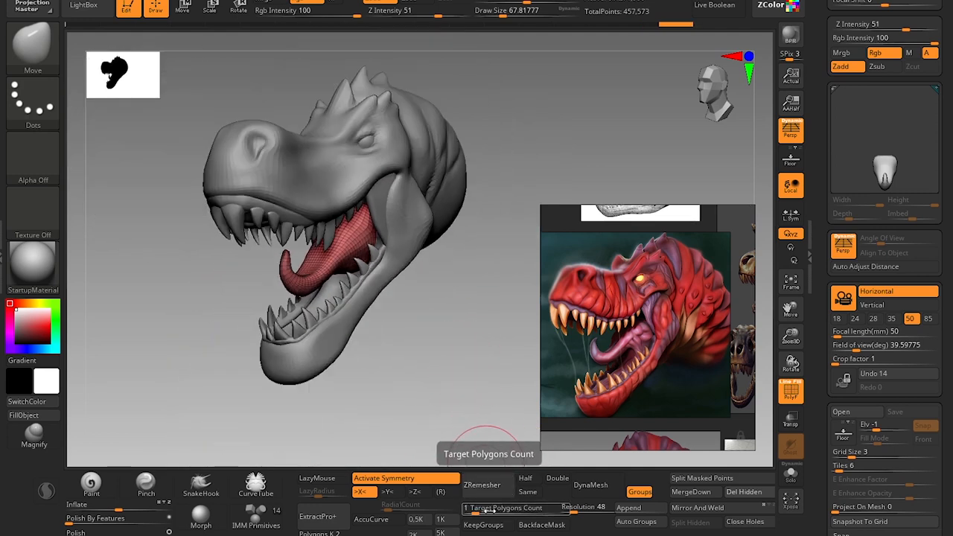
Reshape the rear underside of the tongue, beside the lower back teeth, with an enlarged Move brush.
{"action": "left_click_drag", "start_coordinate": [457, 358], "coordinate": [388, 335]}
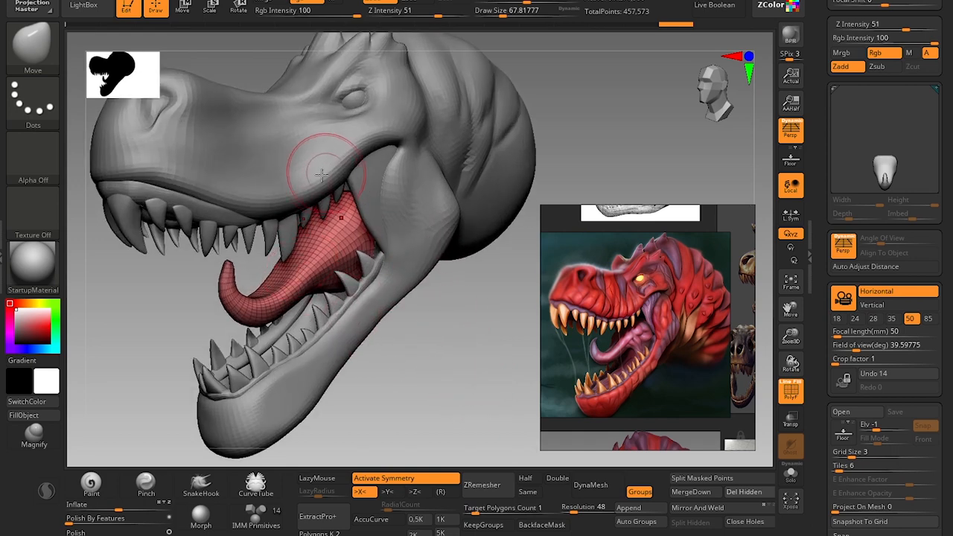
{"action": "left_click_drag", "start_coordinate": [441, 338], "coordinate": [417, 366], "text": "alt"}
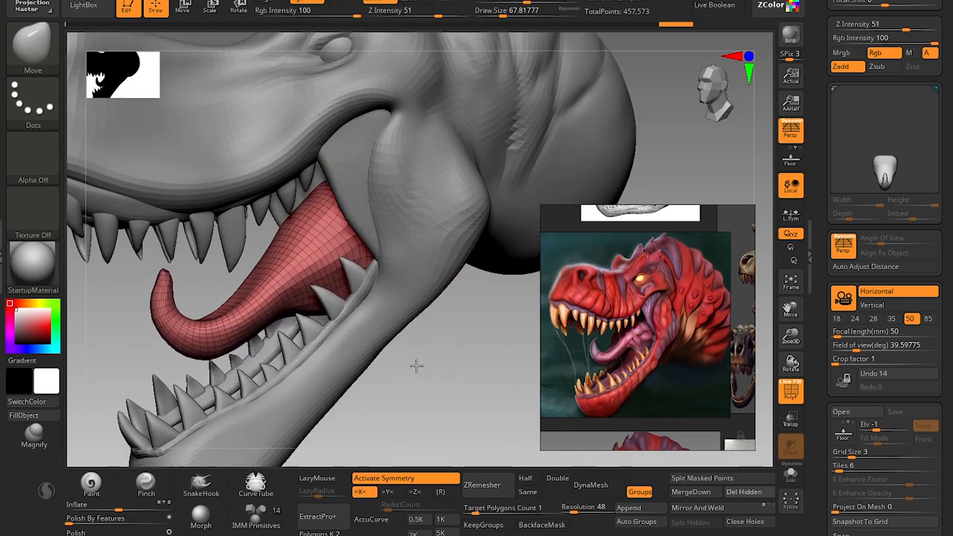
{"action": "key", "text": "bracketright"}
{"action": "key", "text": "bracketright"}
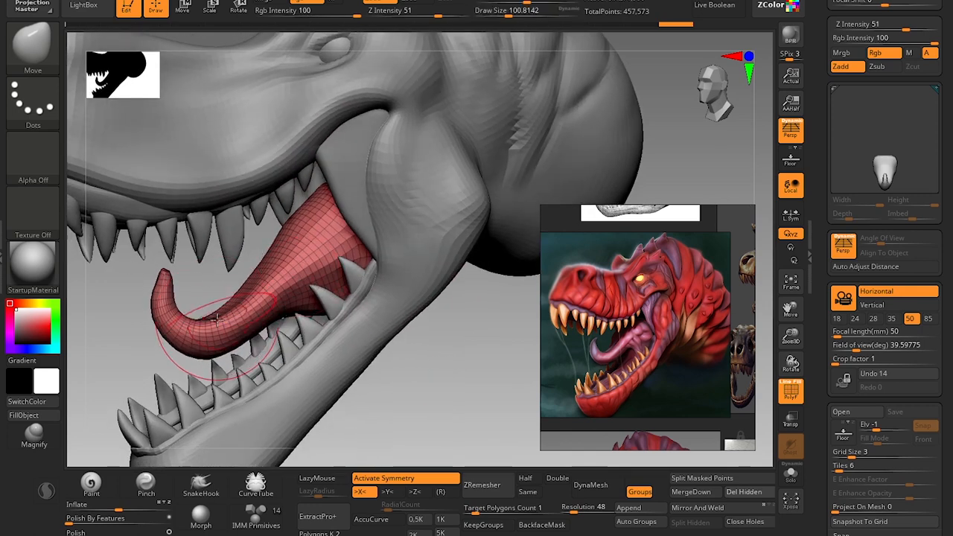
{"action": "key", "text": "bracketleft"}
{"action": "left_click_drag", "start_coordinate": [311, 307], "coordinate": [318, 316]}
Refine the tongue's curled tip and front bend with the Move brush at draw sizes of about 31 and 25.
{"action": "mouse_move", "coordinate": [394, 368]}
{"action": "left_mouse_down", "text": "alt"}
{"action": "mouse_move", "coordinate": [432, 339]}
{"action": "mouse_move", "coordinate": [472, 335]}
{"action": "mouse_move", "coordinate": [417, 346]}
{"action": "mouse_move", "coordinate": [400, 392]}
{"action": "mouse_move", "coordinate": [498, 330]}
{"action": "mouse_move", "coordinate": [505, 350]}
{"action": "mouse_move", "coordinate": [514, 347]}
{"action": "left_mouse_up", "text": "alt"}
{"action": "key", "text": "s"}
{"action": "left_click_drag", "start_coordinate": [347, 197], "coordinate": [335, 196]}
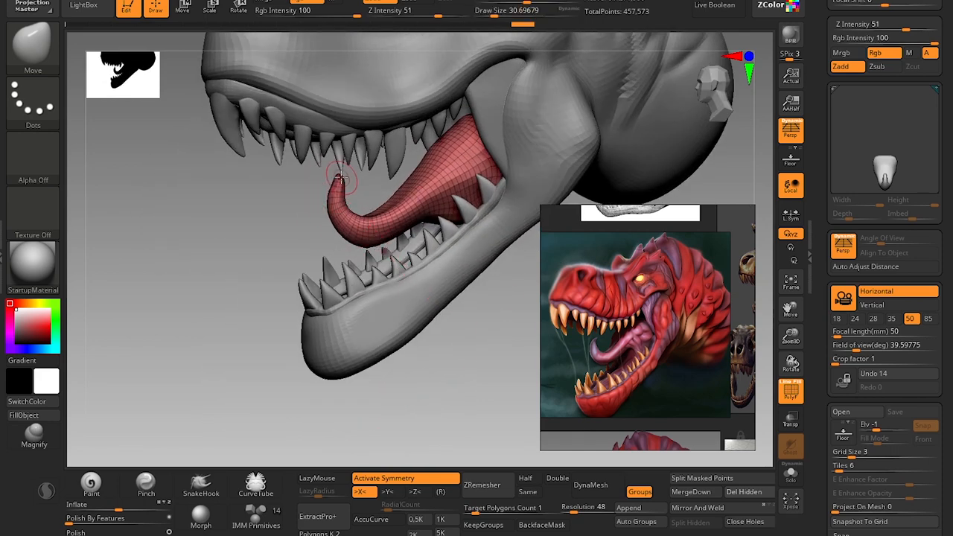
{"action": "key", "text": "bracketleft"}
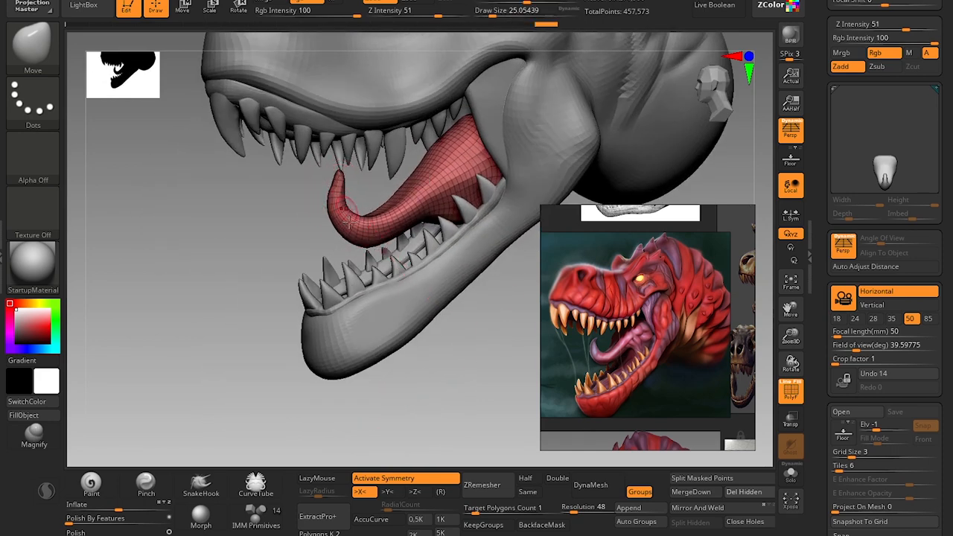
{"action": "key", "text": "bracketright"}
Hide the polyframe and examine the whole head with its tongue from several angles against the reference.
{"action": "key", "text": "shift+d"}
{"action": "left_click_drag", "start_coordinate": [224, 340], "coordinate": [471, 310]}
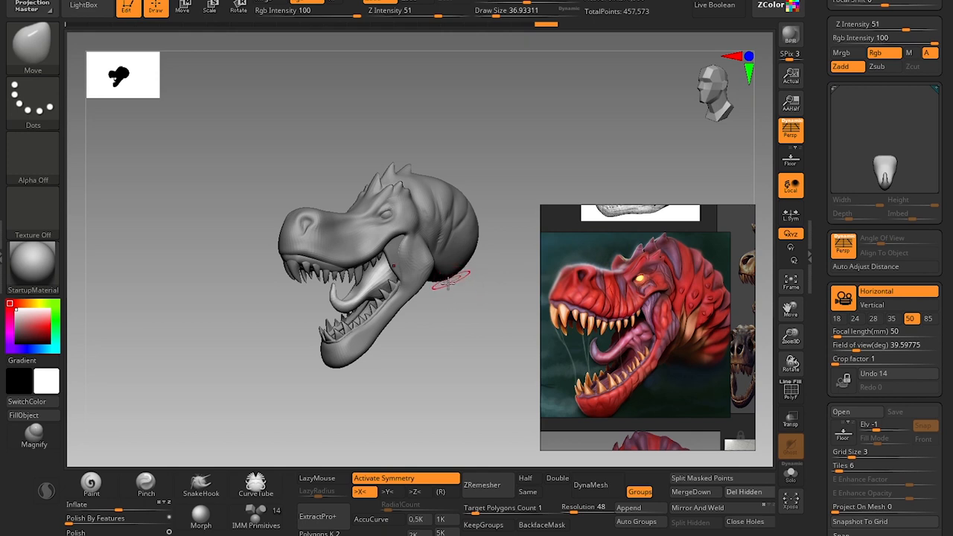
{"action": "left_click_drag", "start_coordinate": [452, 332], "coordinate": [440, 284]}
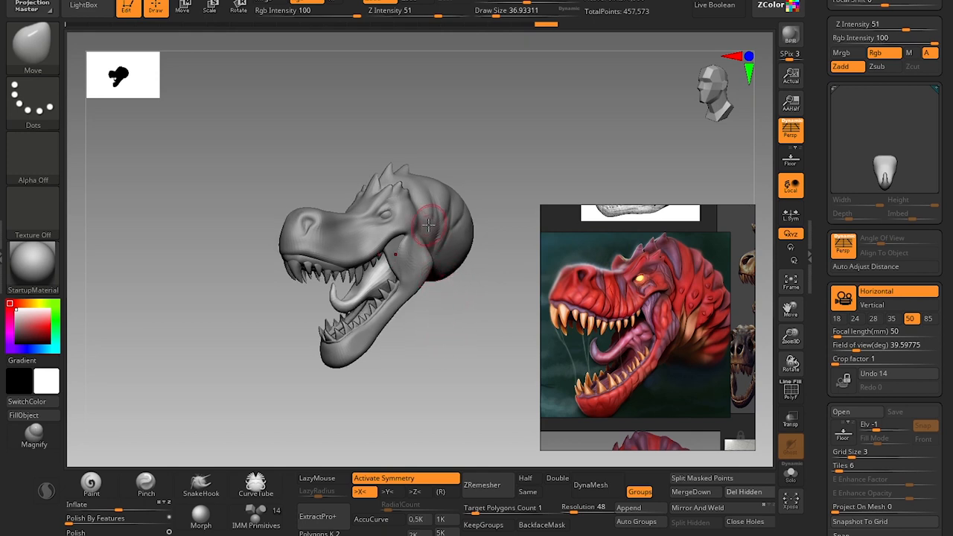
{"action": "left_click_drag", "start_coordinate": [471, 316], "coordinate": [429, 308]}
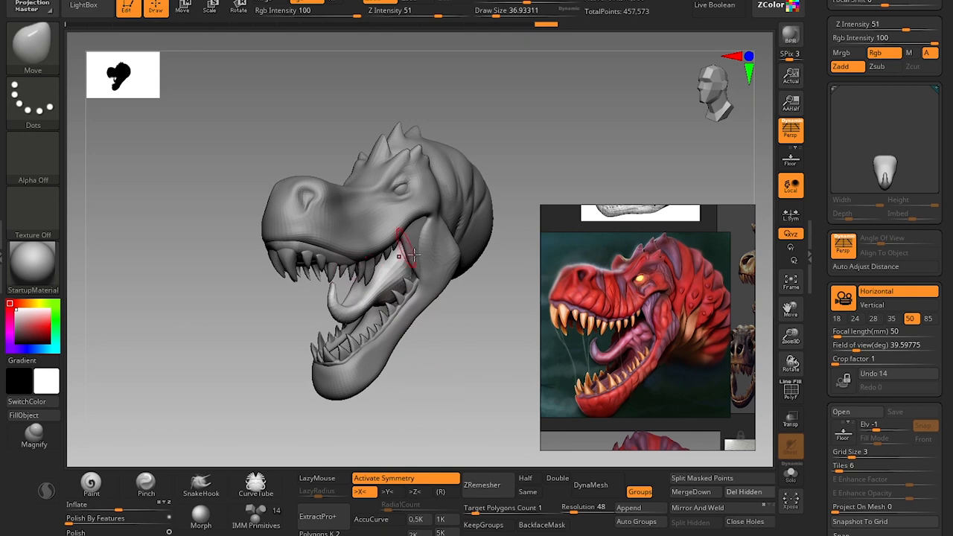
{"action": "left_click_drag", "start_coordinate": [463, 325], "coordinate": [459, 323]}
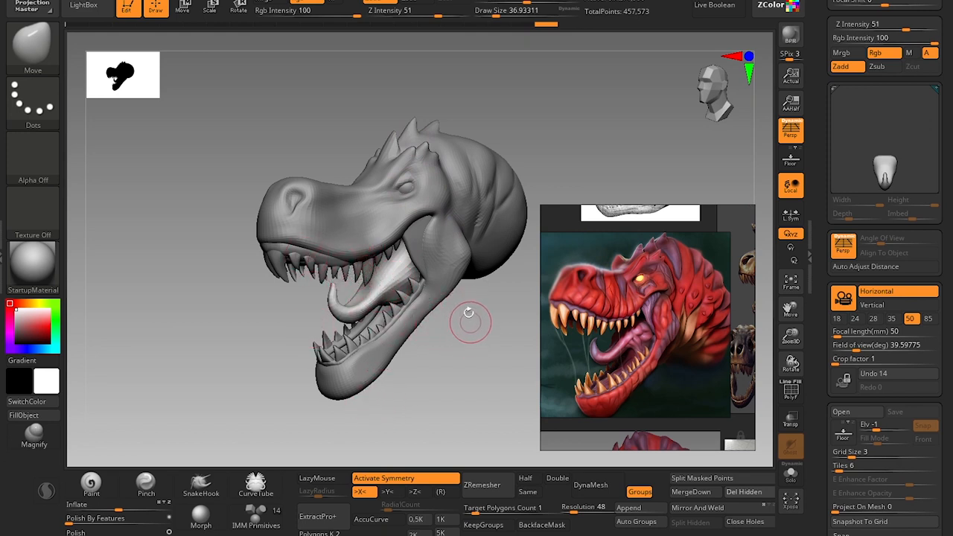
{"action": "left_click_drag", "start_coordinate": [472, 319], "coordinate": [406, 332]}
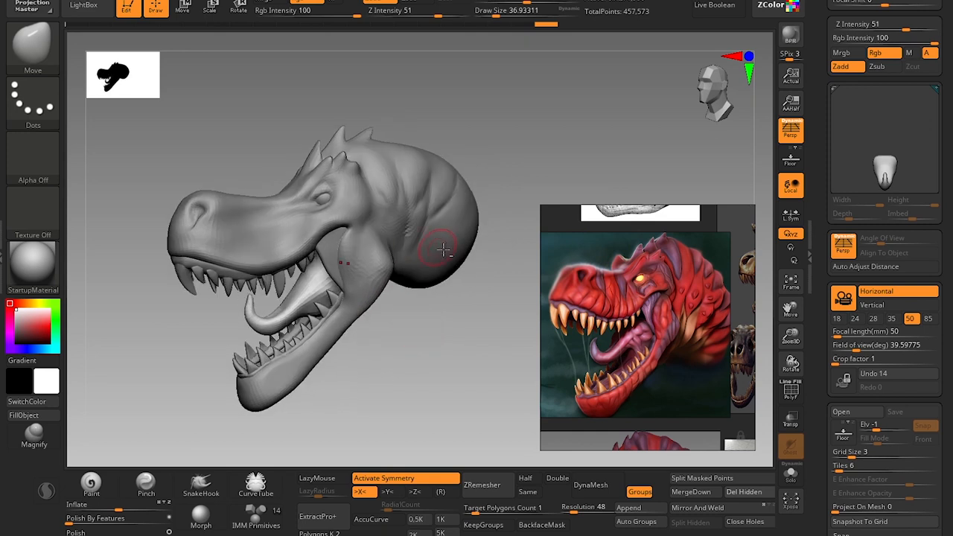
Switch to the head mesh and build up a rear neck fold with the Clay brush, symmetry off, at a draw size of about 41.
{"action": "key", "text": "x"}
{"action": "key", "text": "b"}
{"action": "key", "text": "c"}
{"action": "key", "text": "l"}
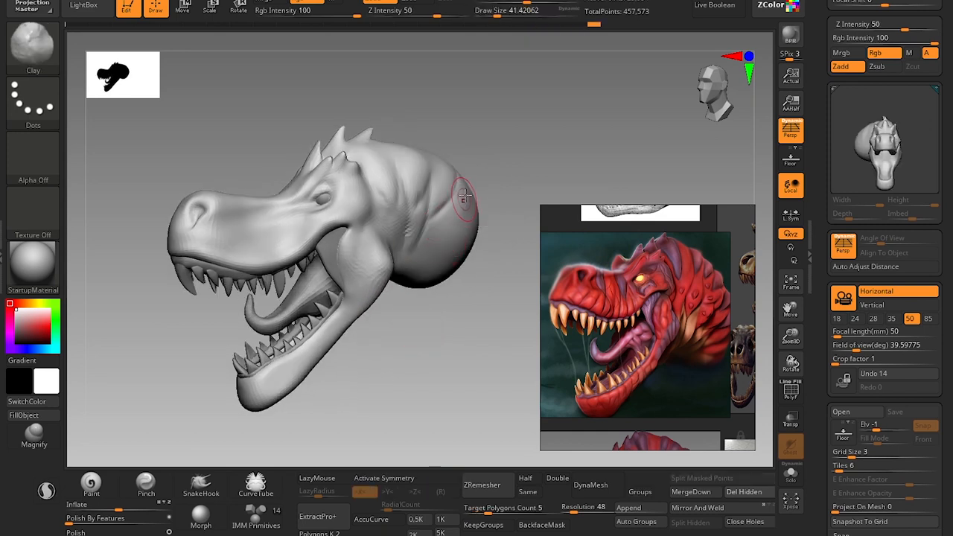
{"action": "left_click_drag", "start_coordinate": [451, 215], "coordinate": [466, 206]}
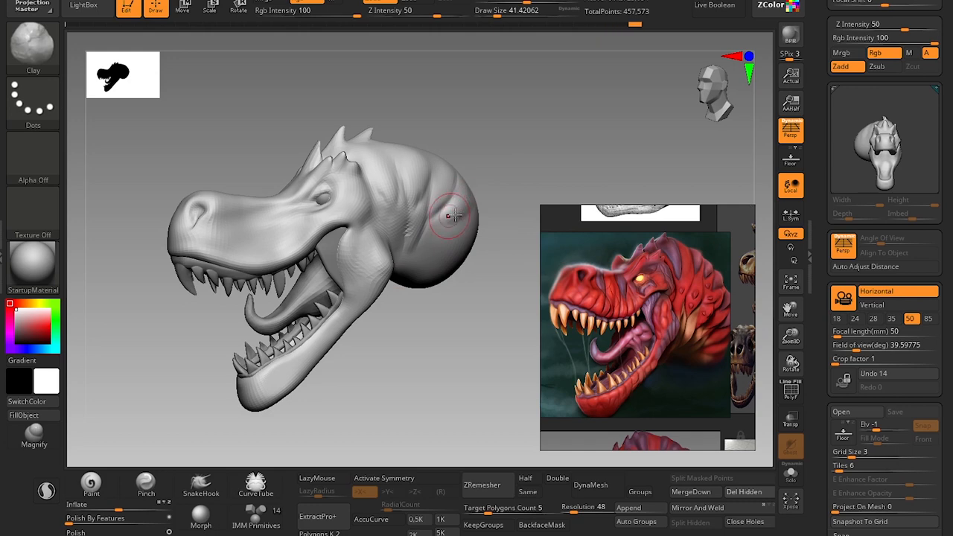
Crease the edge of the rear neck fold with the DamStandard brush at a draw size of about 27.
{"action": "key", "text": "b"}
{"action": "key", "text": "d"}
{"action": "key", "text": "s"}
{"action": "left_click_drag", "start_coordinate": [459, 215], "coordinate": [430, 231]}
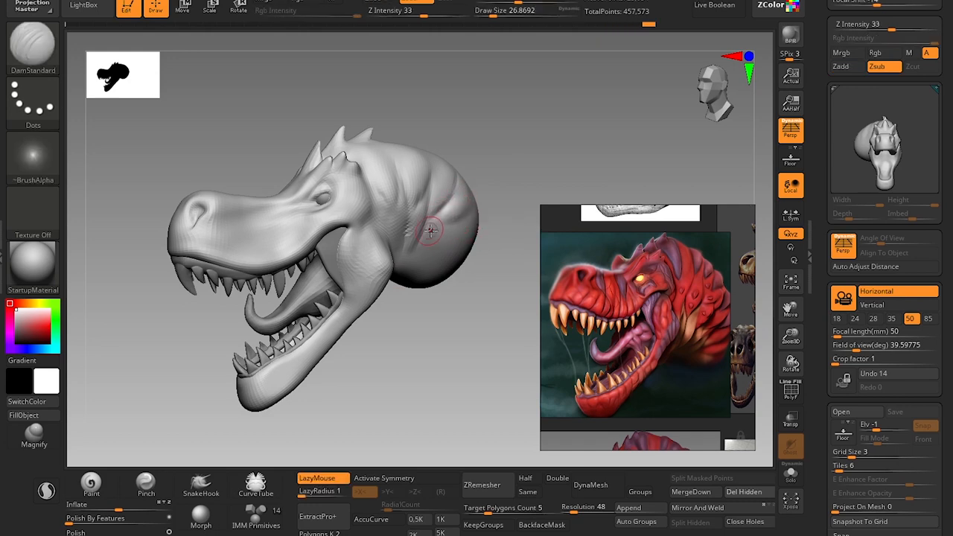
Build up the lower neck folds behind the jaw with the Clay brush at draw sizes of about 33 and 44.
{"action": "key", "text": "b"}
{"action": "key", "text": "c"}
{"action": "key", "text": "l"}
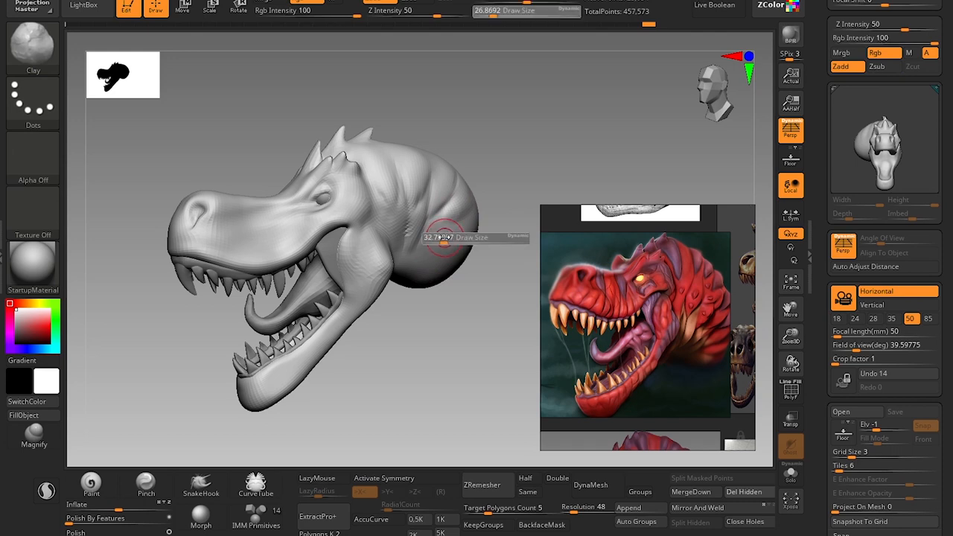
{"action": "left_click_drag", "start_coordinate": [437, 226], "coordinate": [417, 267]}
{"action": "left_click_drag", "start_coordinate": [412, 315], "coordinate": [434, 313]}
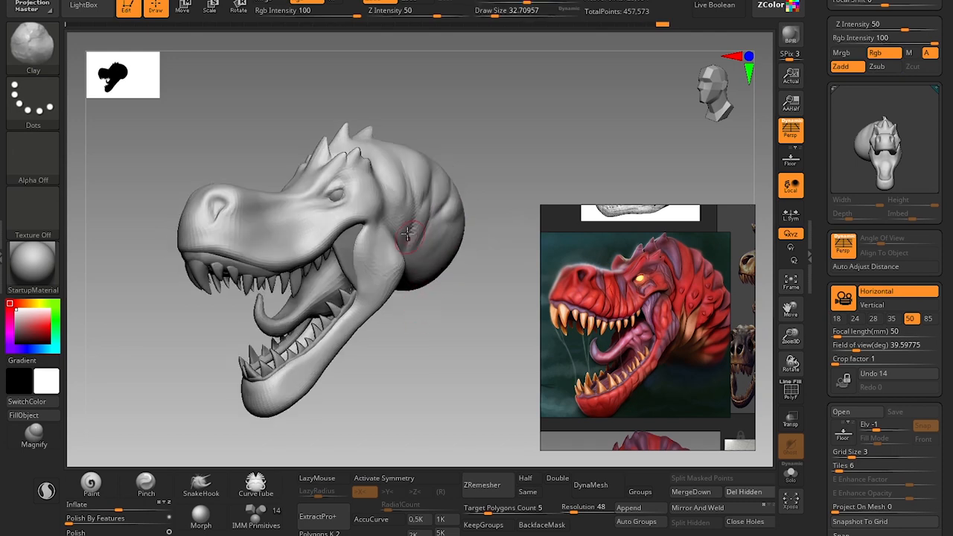
{"action": "left_click_drag", "start_coordinate": [407, 234], "coordinate": [410, 238]}
{"action": "key", "text": "s"}
{"action": "left_click_drag", "start_coordinate": [410, 237], "coordinate": [419, 237]}
Adjust the upper lip line below the nostril with the Move brush at a draw size of about 80.
{"action": "mouse_move", "coordinate": [461, 368]}
{"action": "left_mouse_down", "text": "alt"}
{"action": "mouse_move", "coordinate": [453, 330]}
{"action": "mouse_move", "coordinate": [459, 274]}
{"action": "left_mouse_up", "text": "alt"}
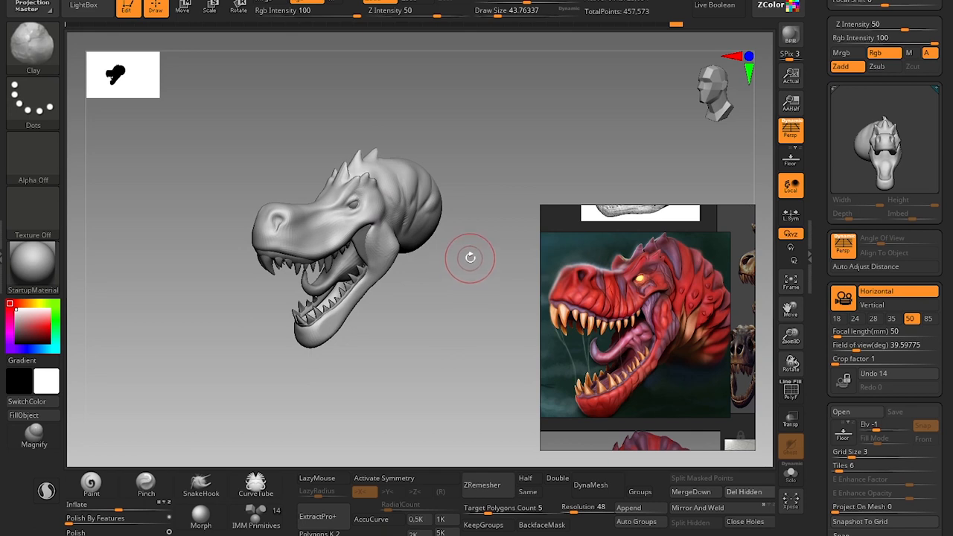
{"action": "left_click_drag", "start_coordinate": [471, 310], "coordinate": [481, 346], "text": "alt"}
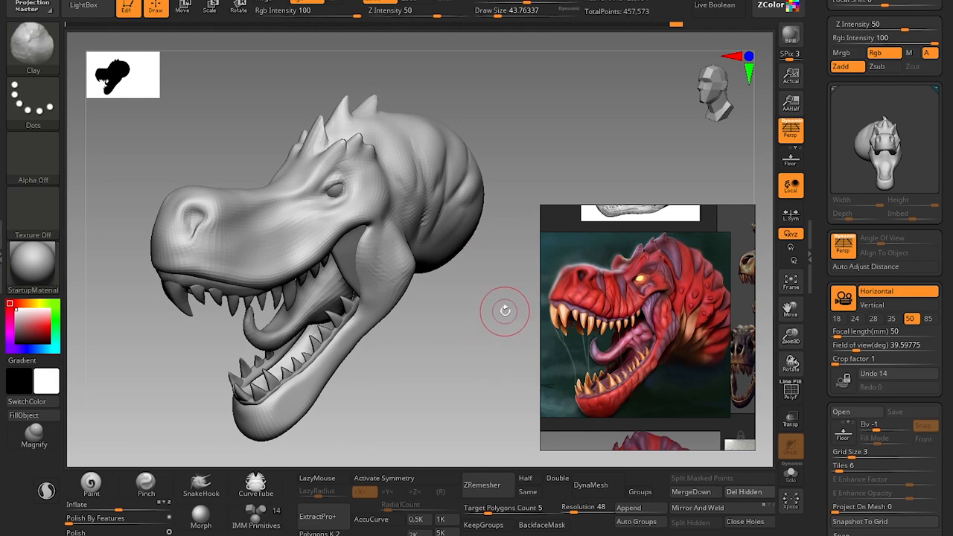
{"action": "mouse_move", "coordinate": [442, 340]}
{"action": "left_mouse_down"}
{"action": "mouse_move", "coordinate": [440, 319]}
{"action": "mouse_move", "coordinate": [440, 331]}
{"action": "left_mouse_up"}
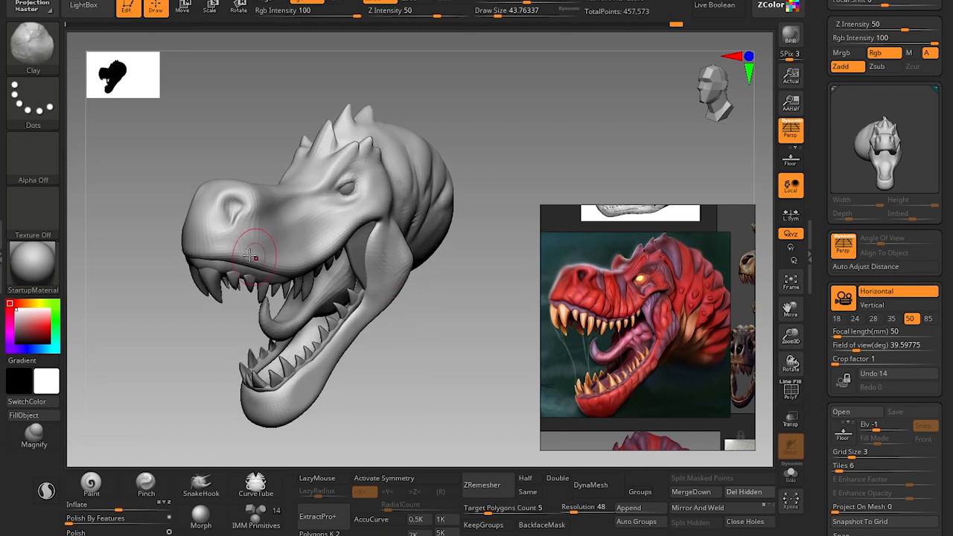
{"action": "key", "text": "b"}
{"action": "key", "text": "m"}
{"action": "key", "text": "v"}
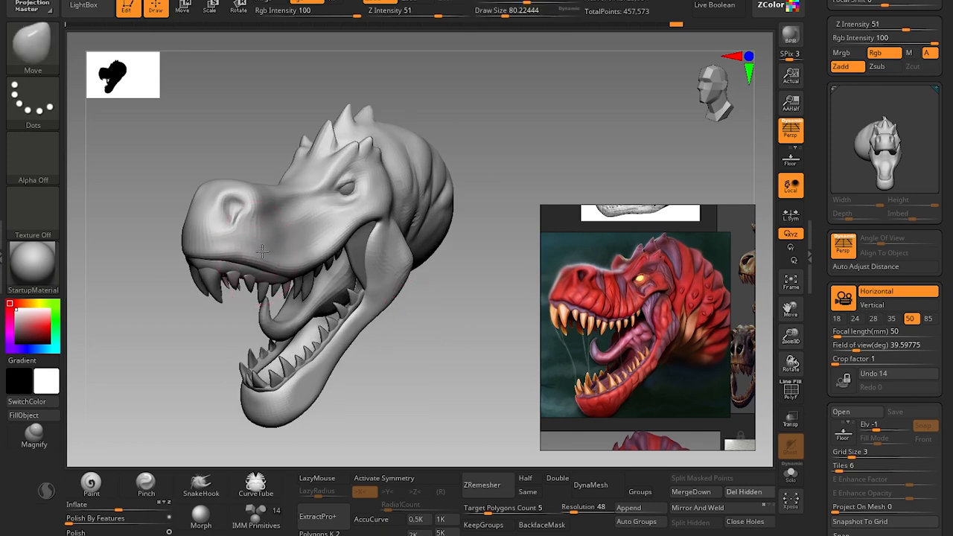
{"action": "left_click_drag", "start_coordinate": [262, 252], "coordinate": [269, 261]}
{"action": "left_click_drag", "start_coordinate": [439, 341], "coordinate": [439, 318], "text": "alt"}
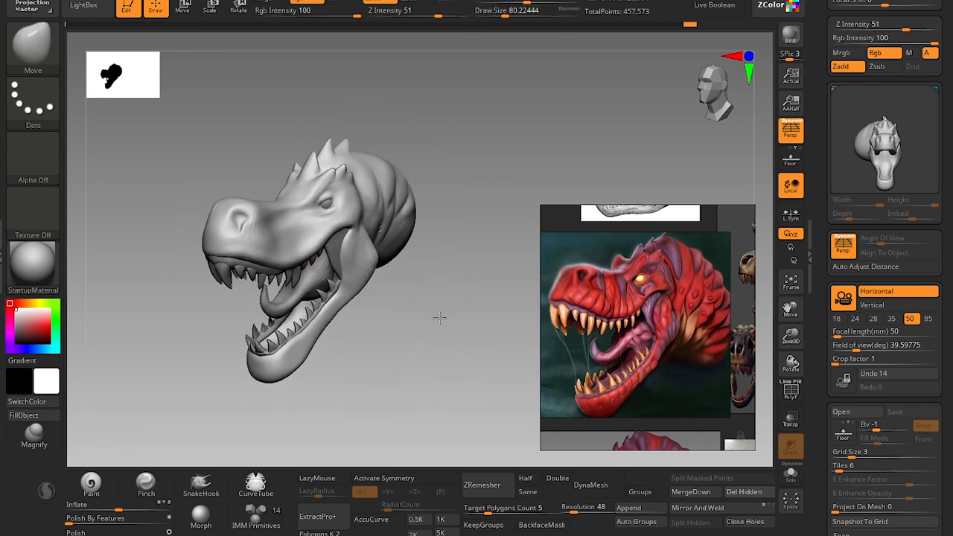